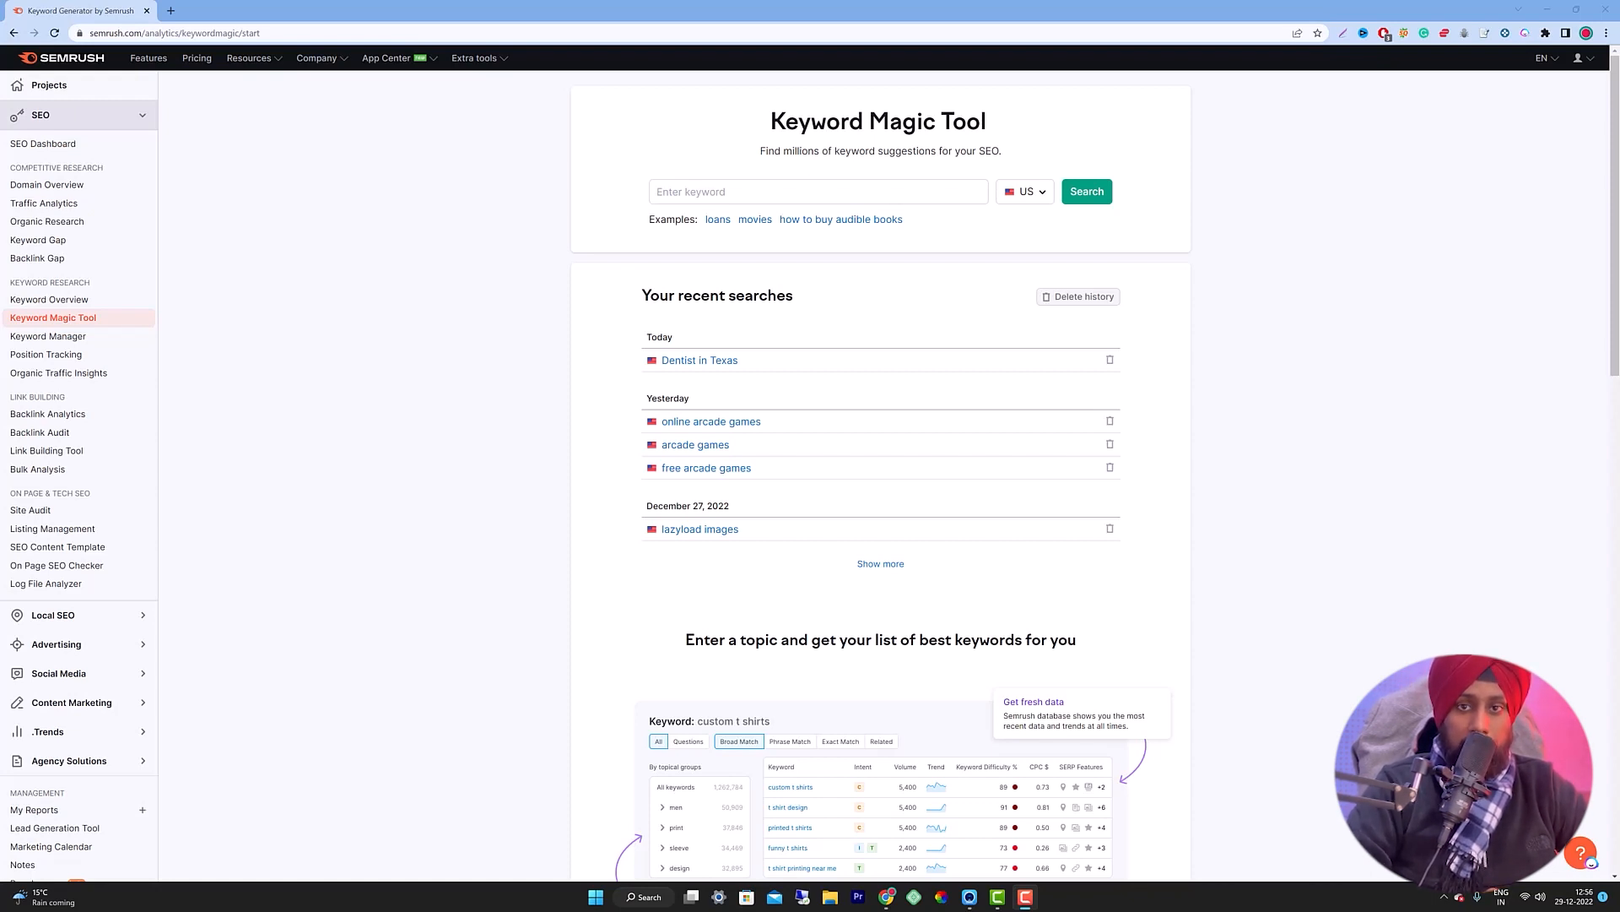
# Search Google for "destist in texas" in a new browser tab.
pyautogui.click(173, 15)
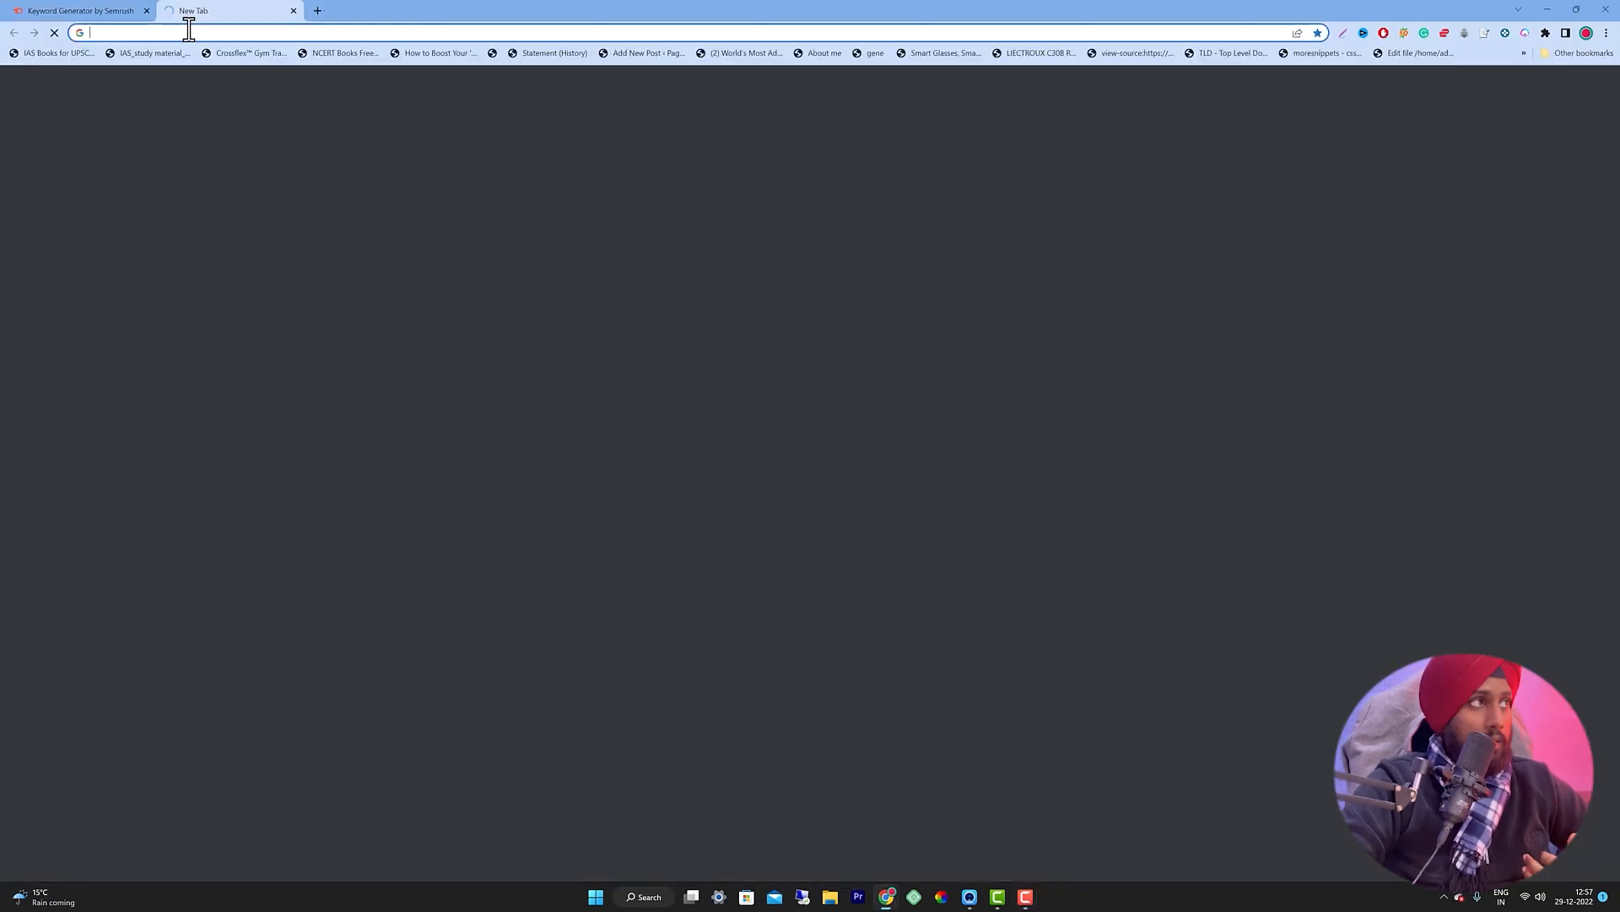
pyautogui.click(190, 34)
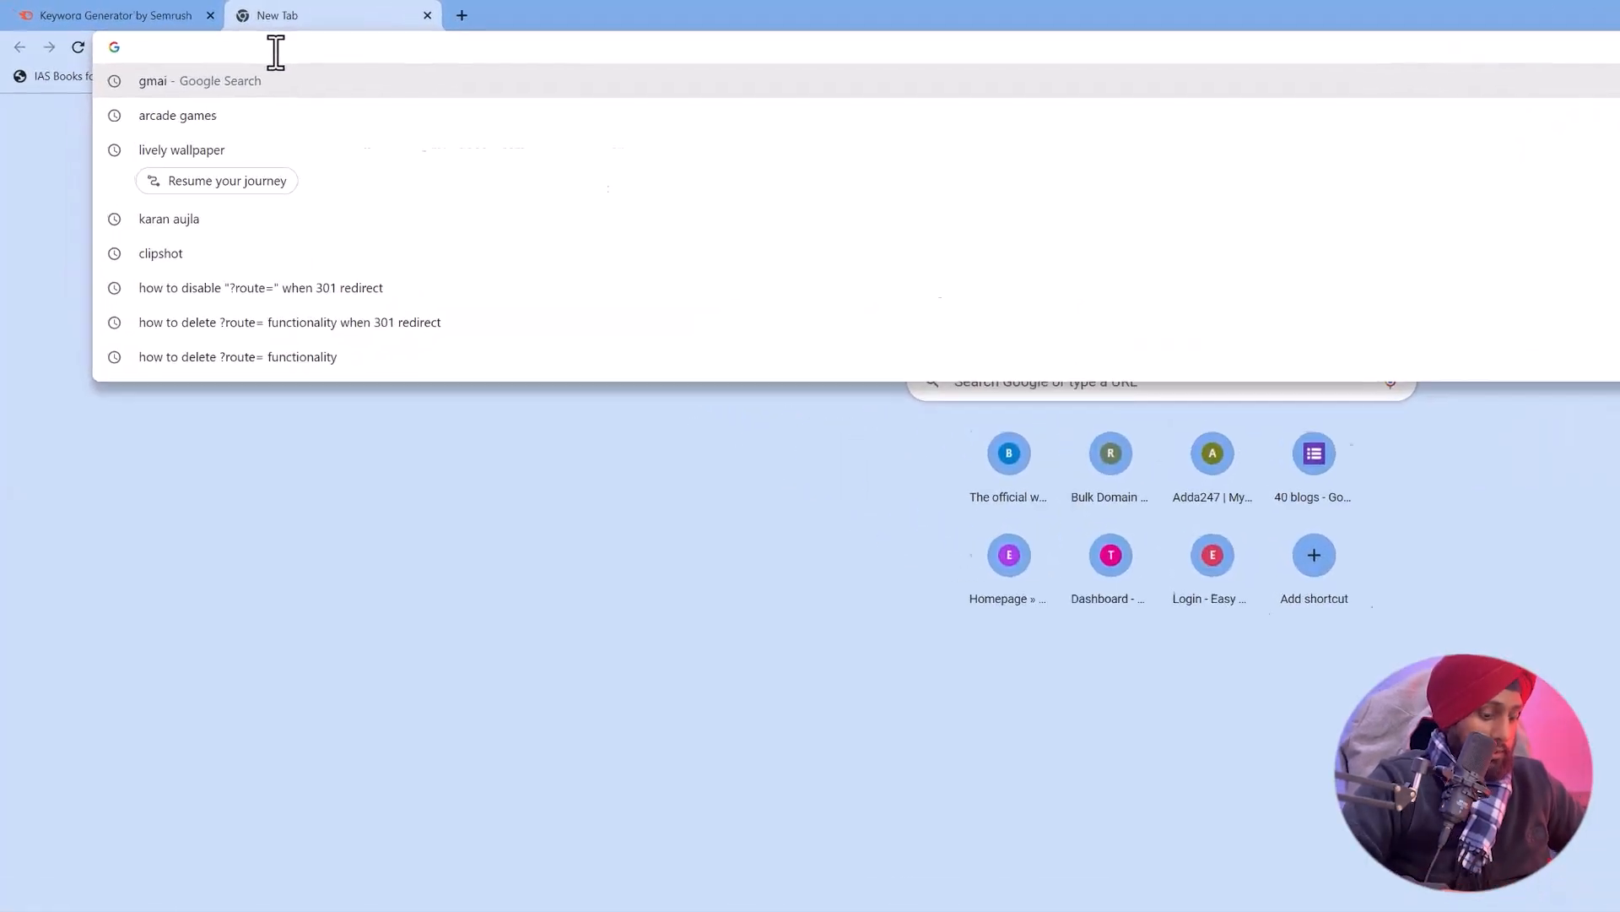
pyautogui.write('destist in texa')
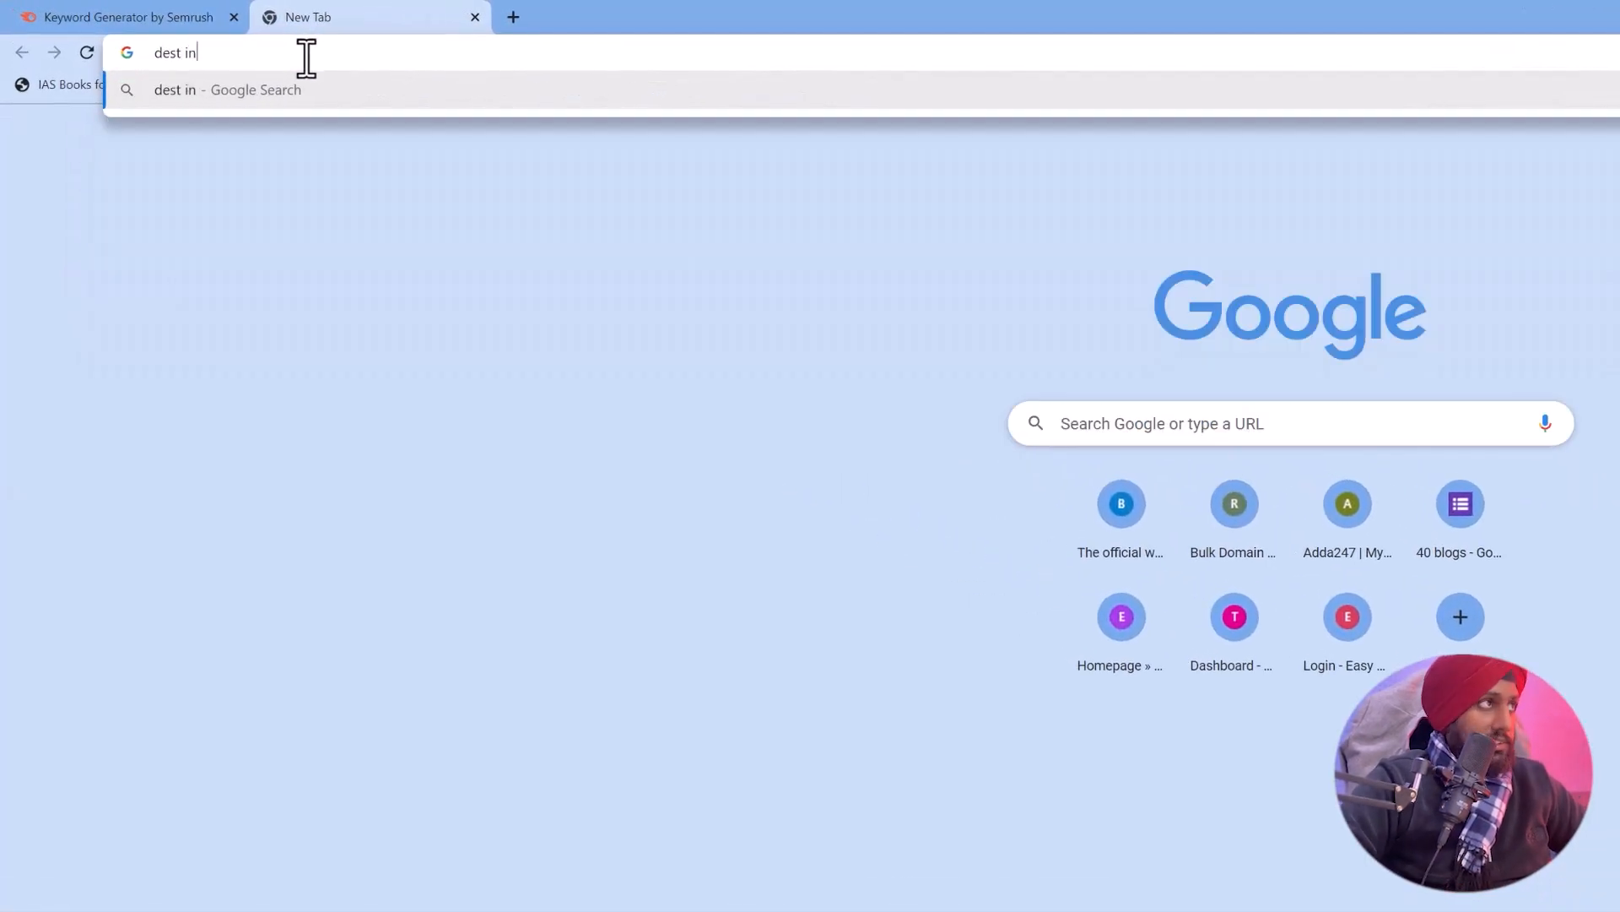
pyautogui.write('s')
pyautogui.press('Return')
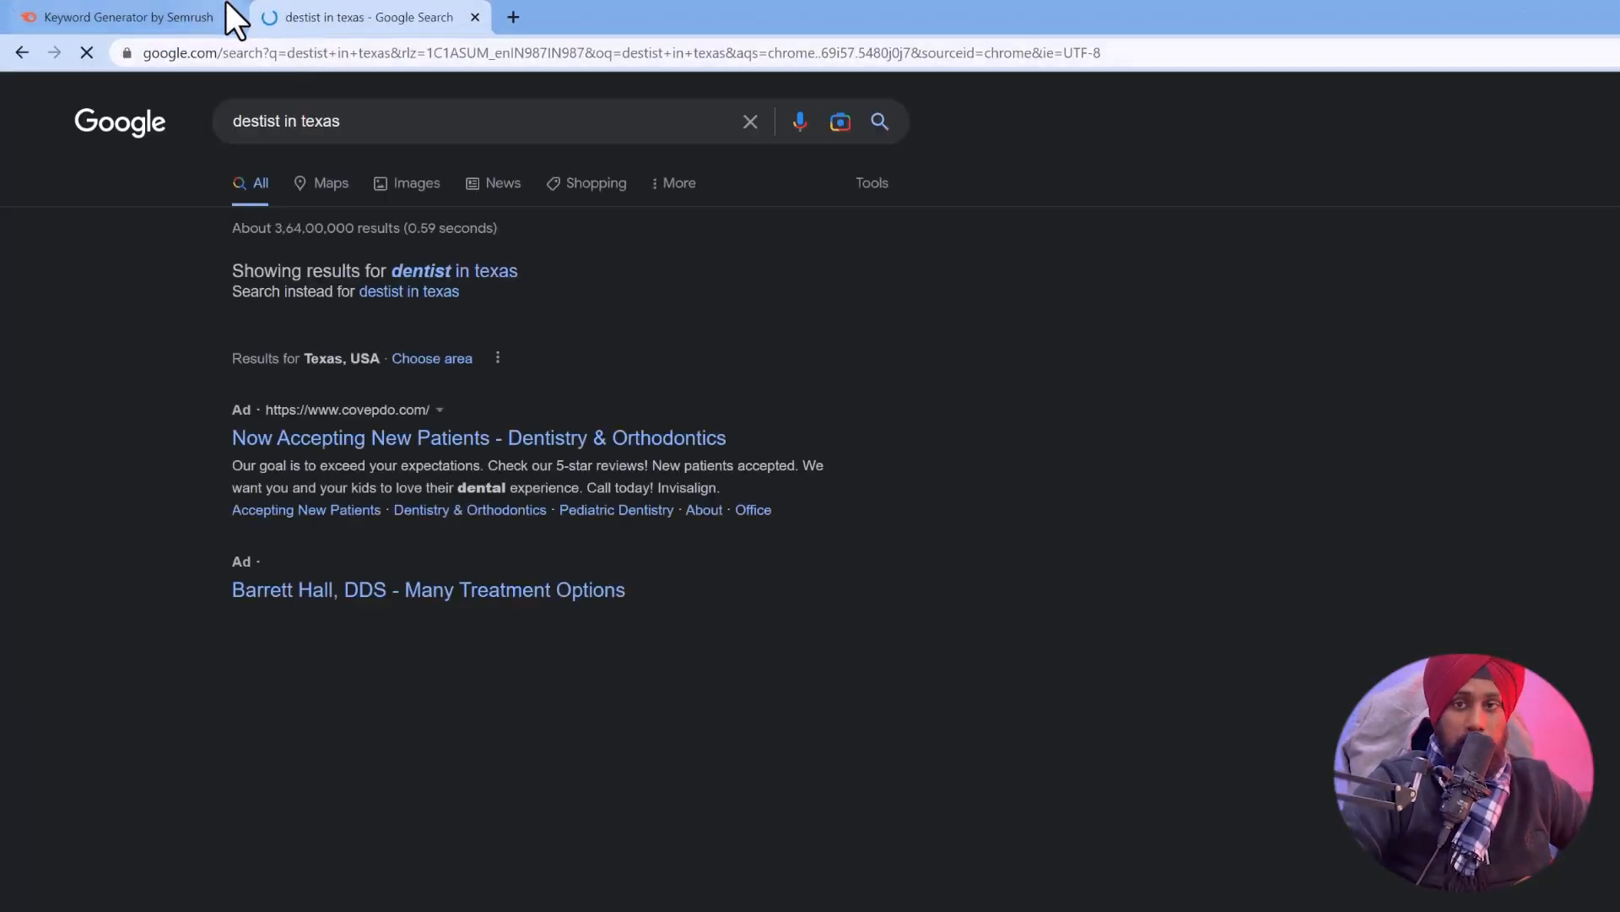
# Examine the Google results for the dentist query, comparing the ads, the local map listings and the organic results.
pyautogui.scroll(-6, 540, 485)
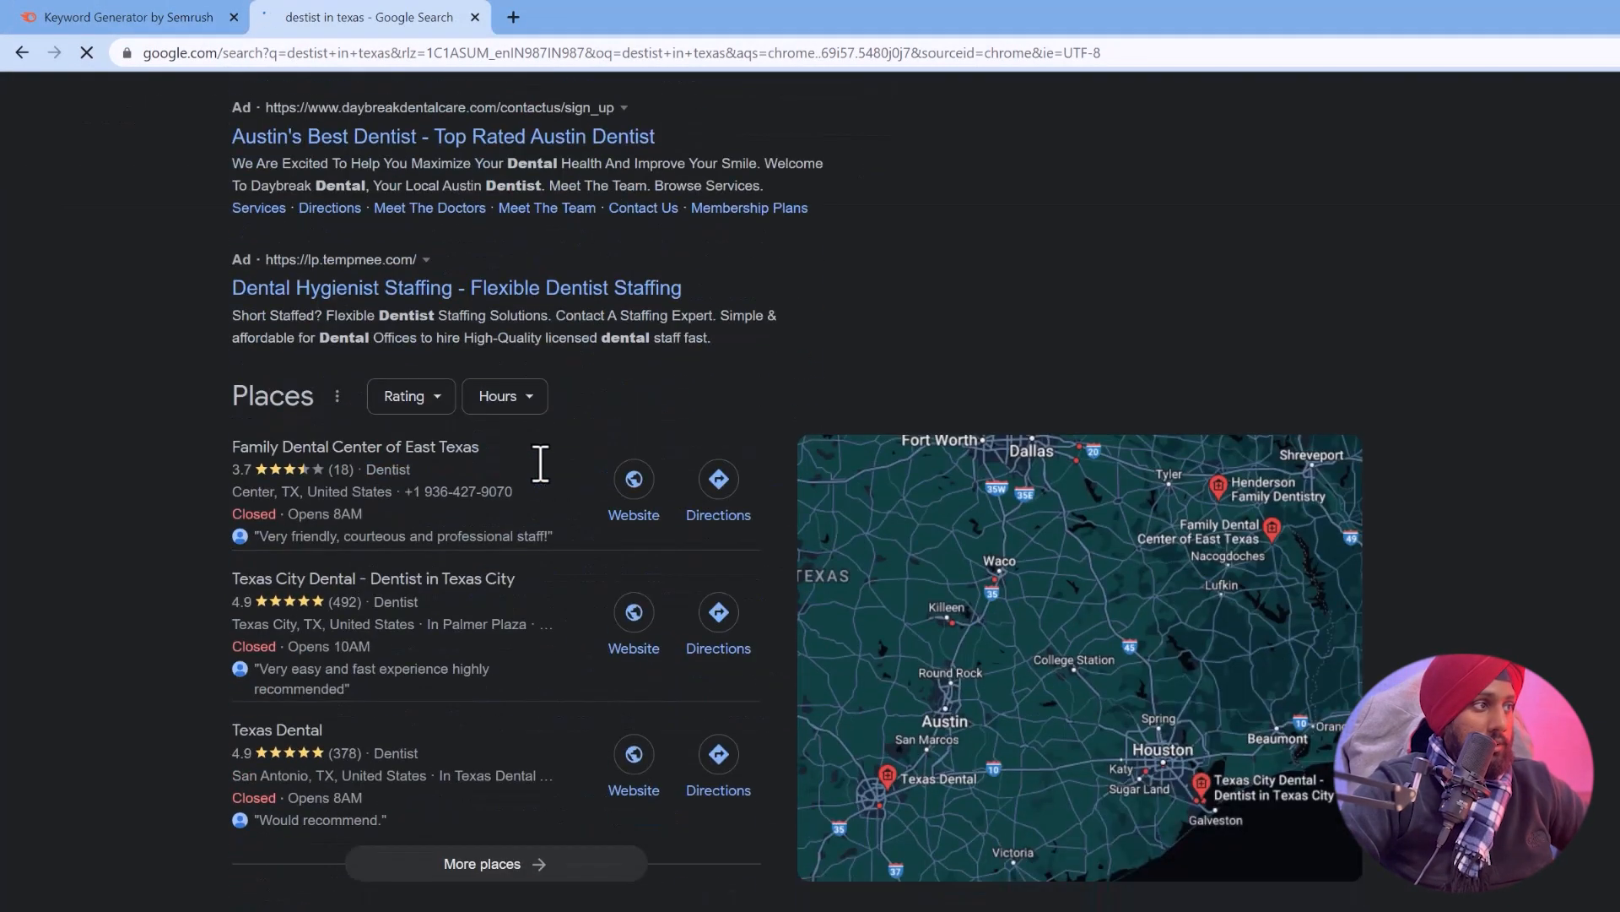
pyautogui.scroll(-4, 380, 701)
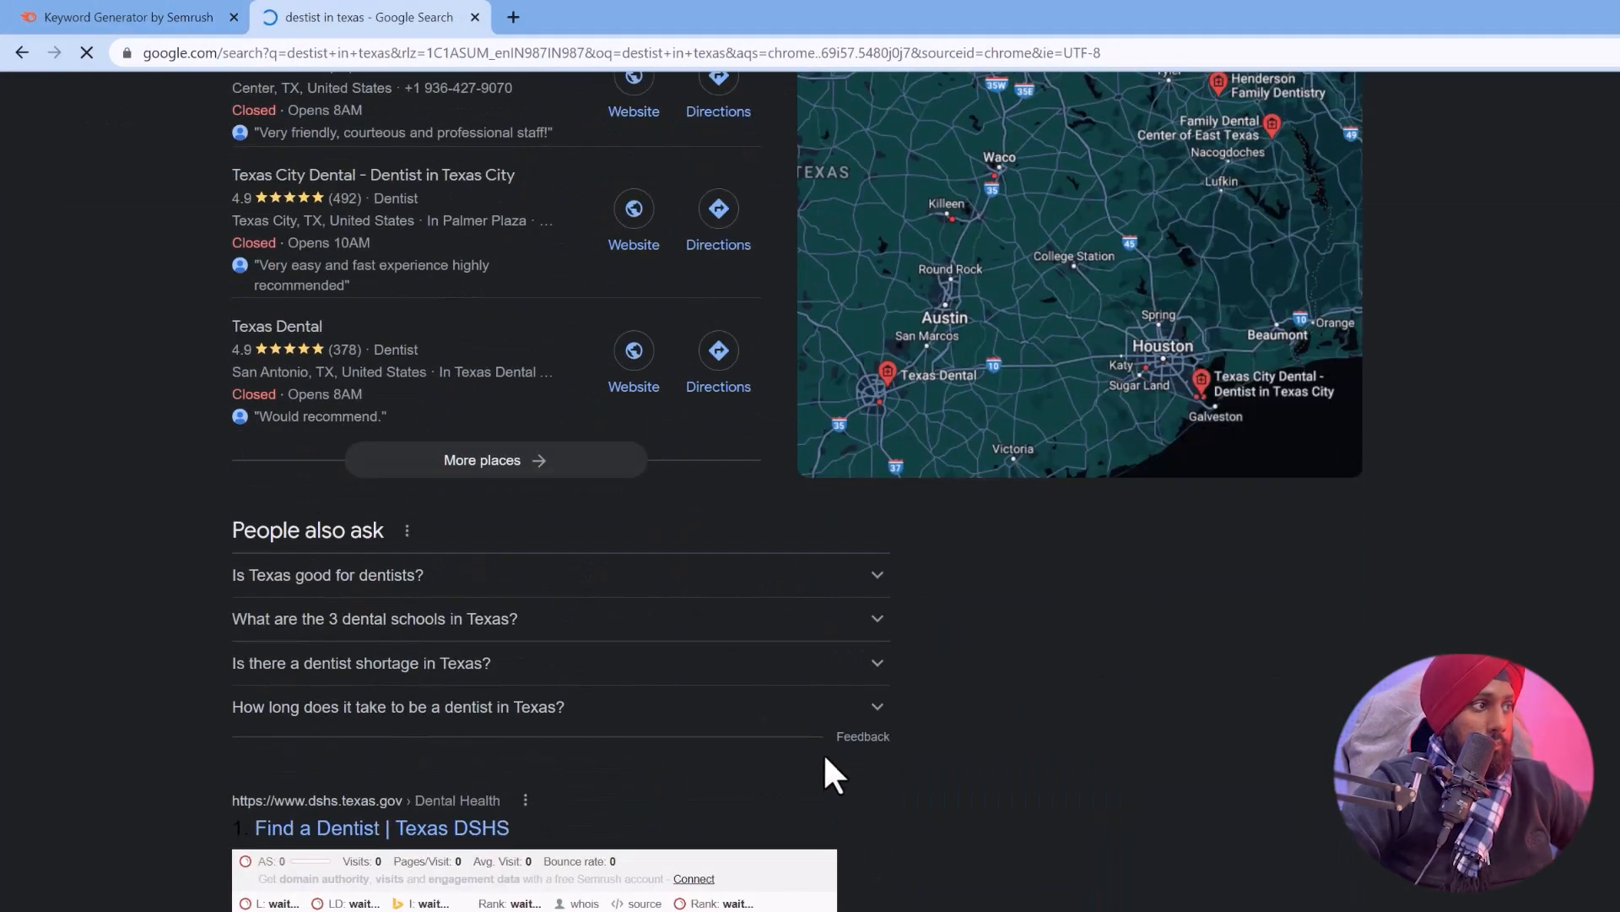
pyautogui.scroll(5, 868, 834)
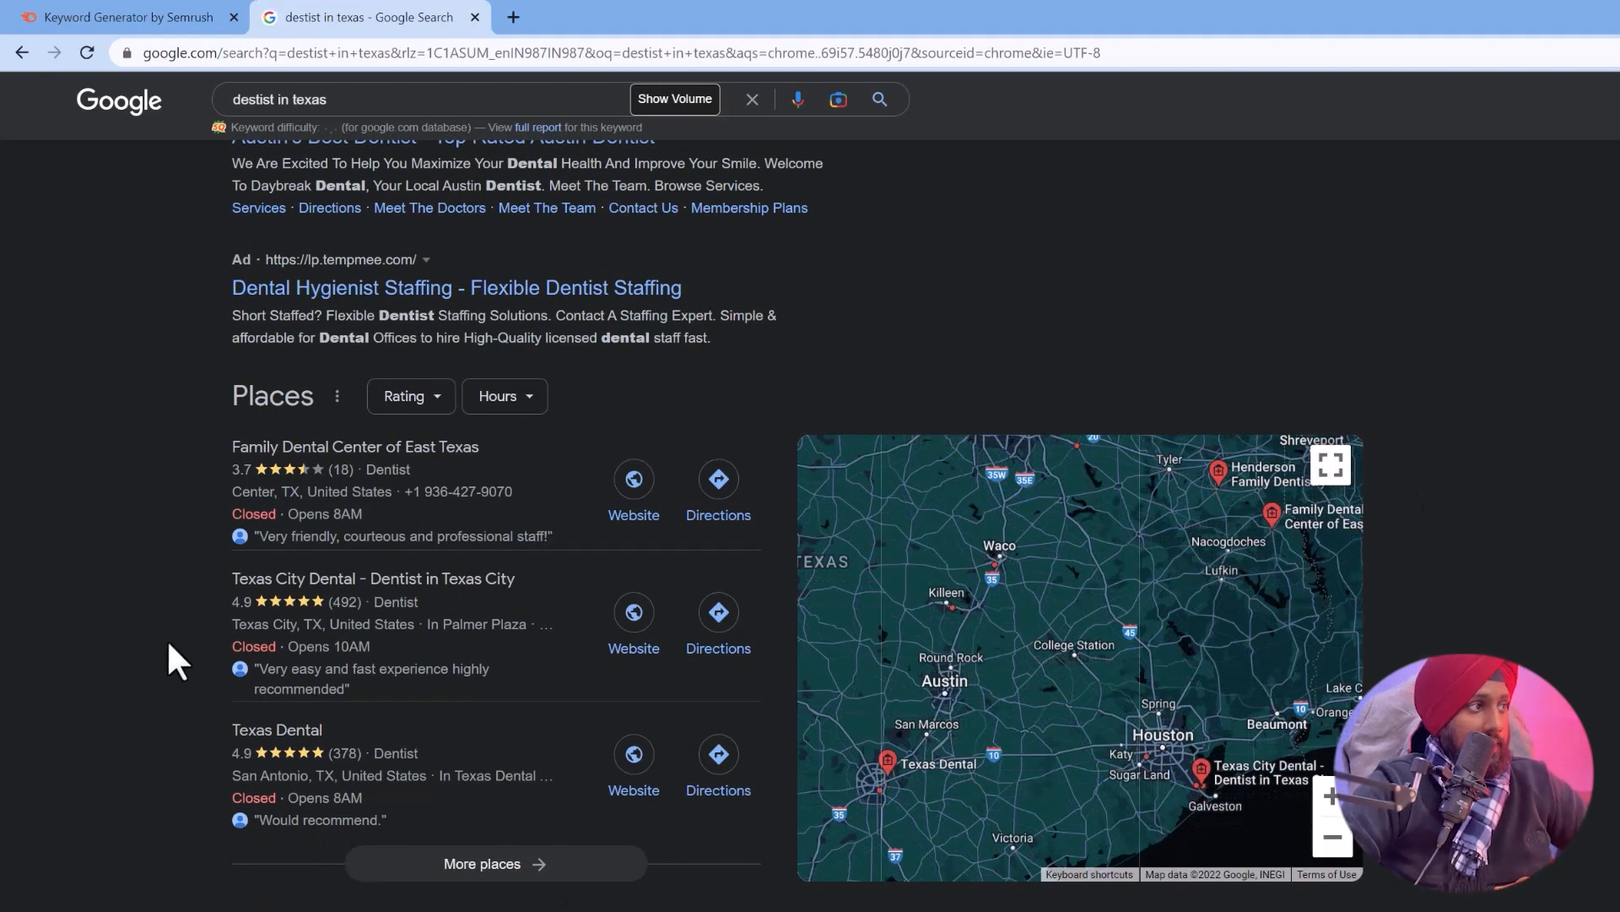
pyautogui.moveTo(309, 591)
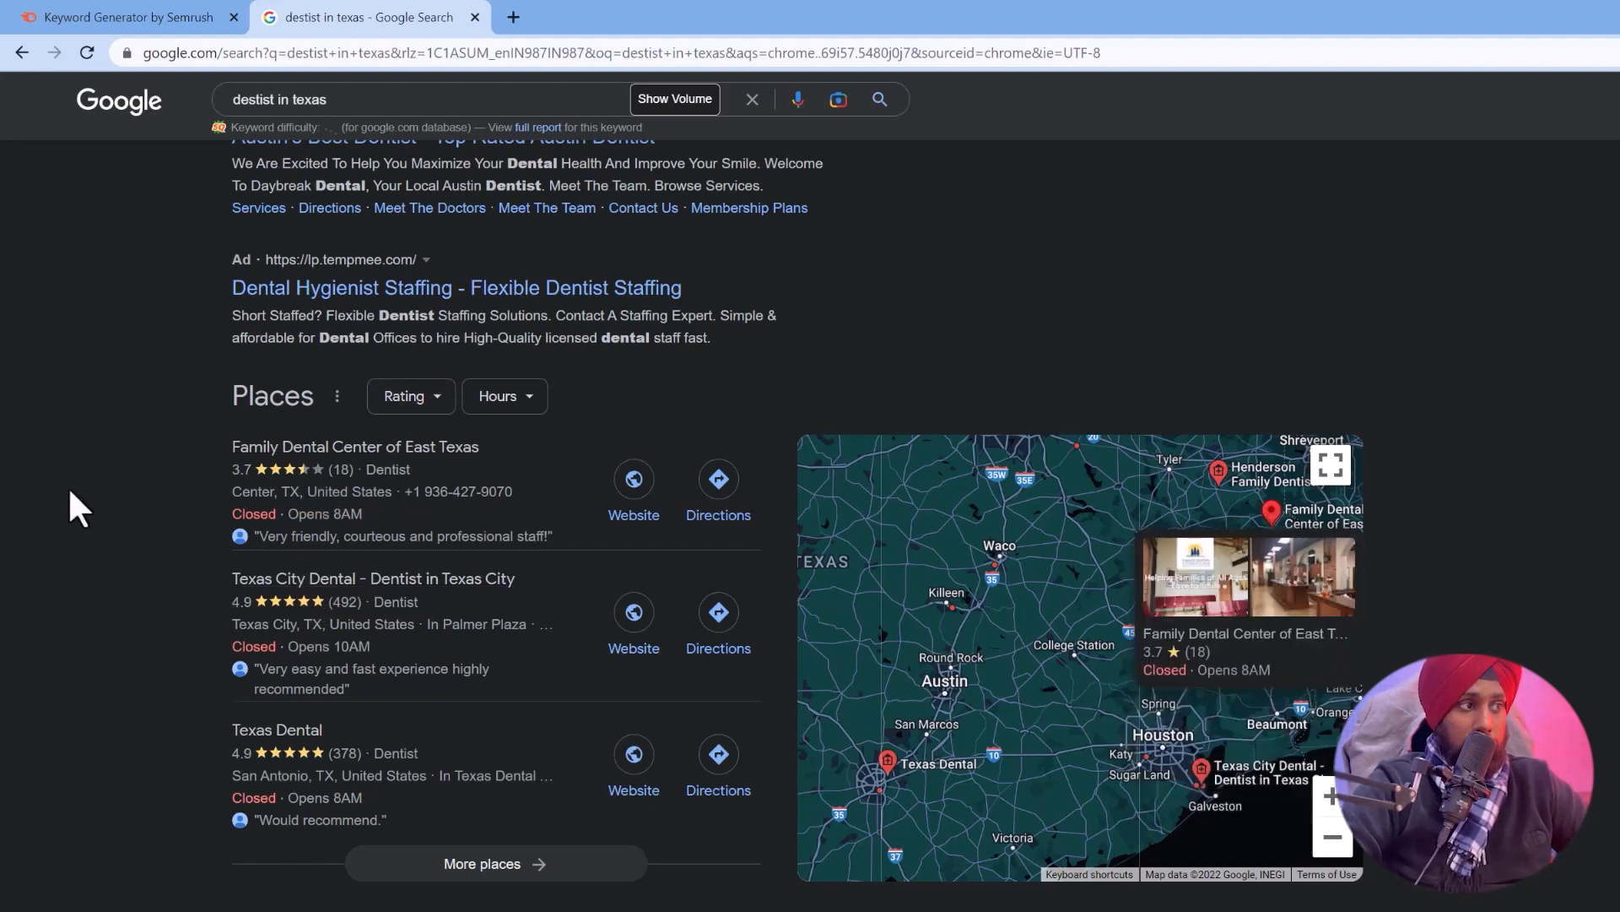
pyautogui.scroll(-10, 67, 498)
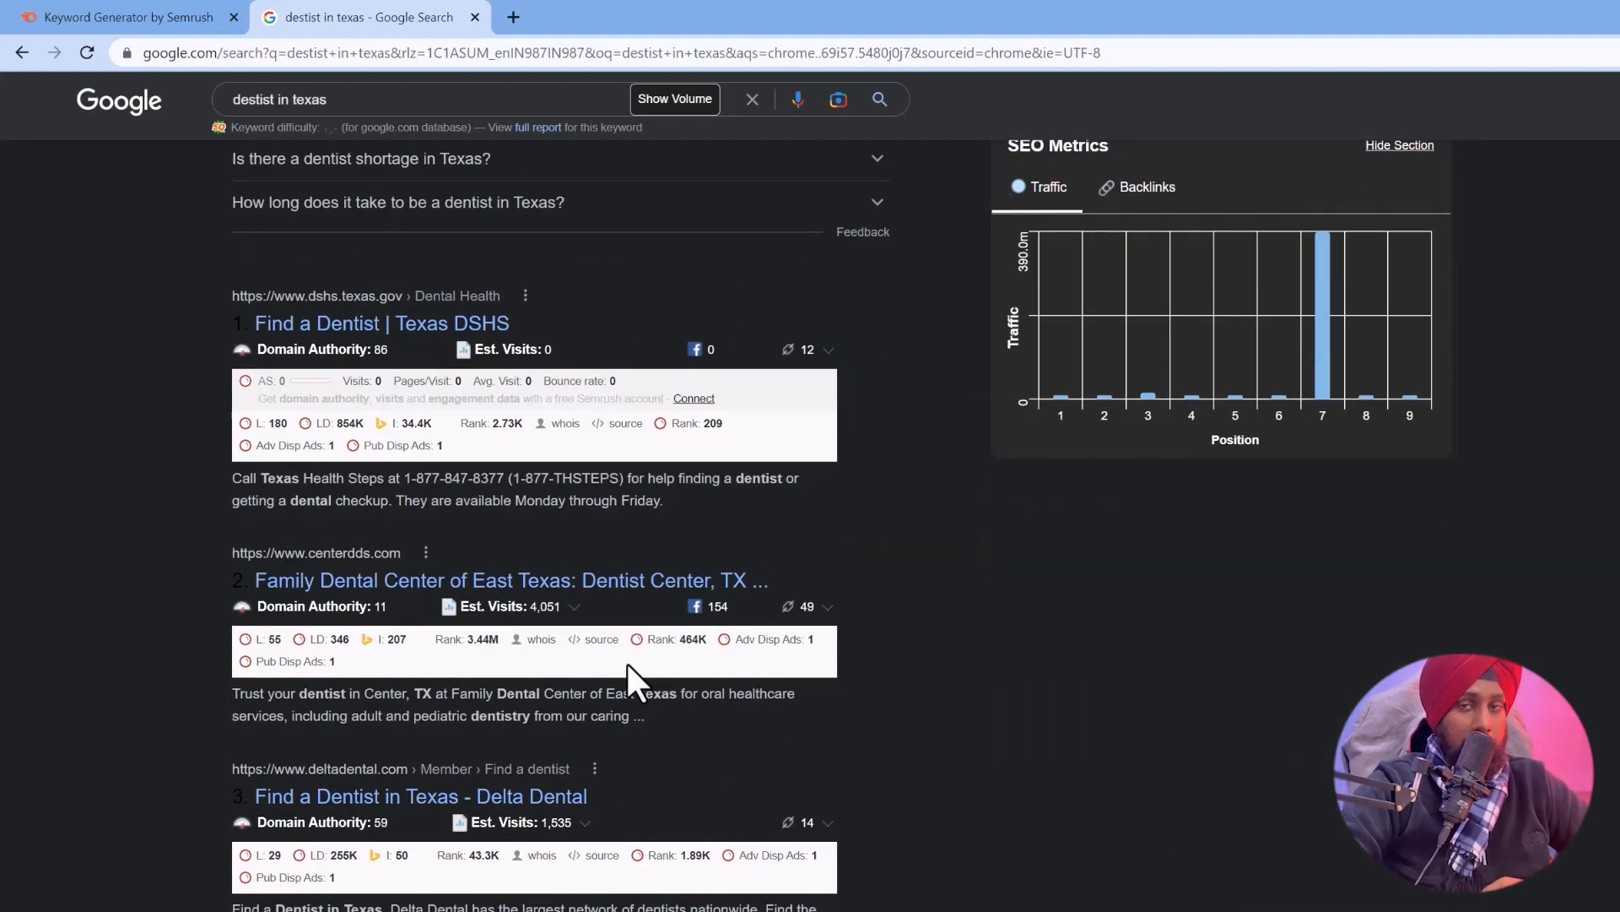
pyautogui.scroll(10, 996, 712)
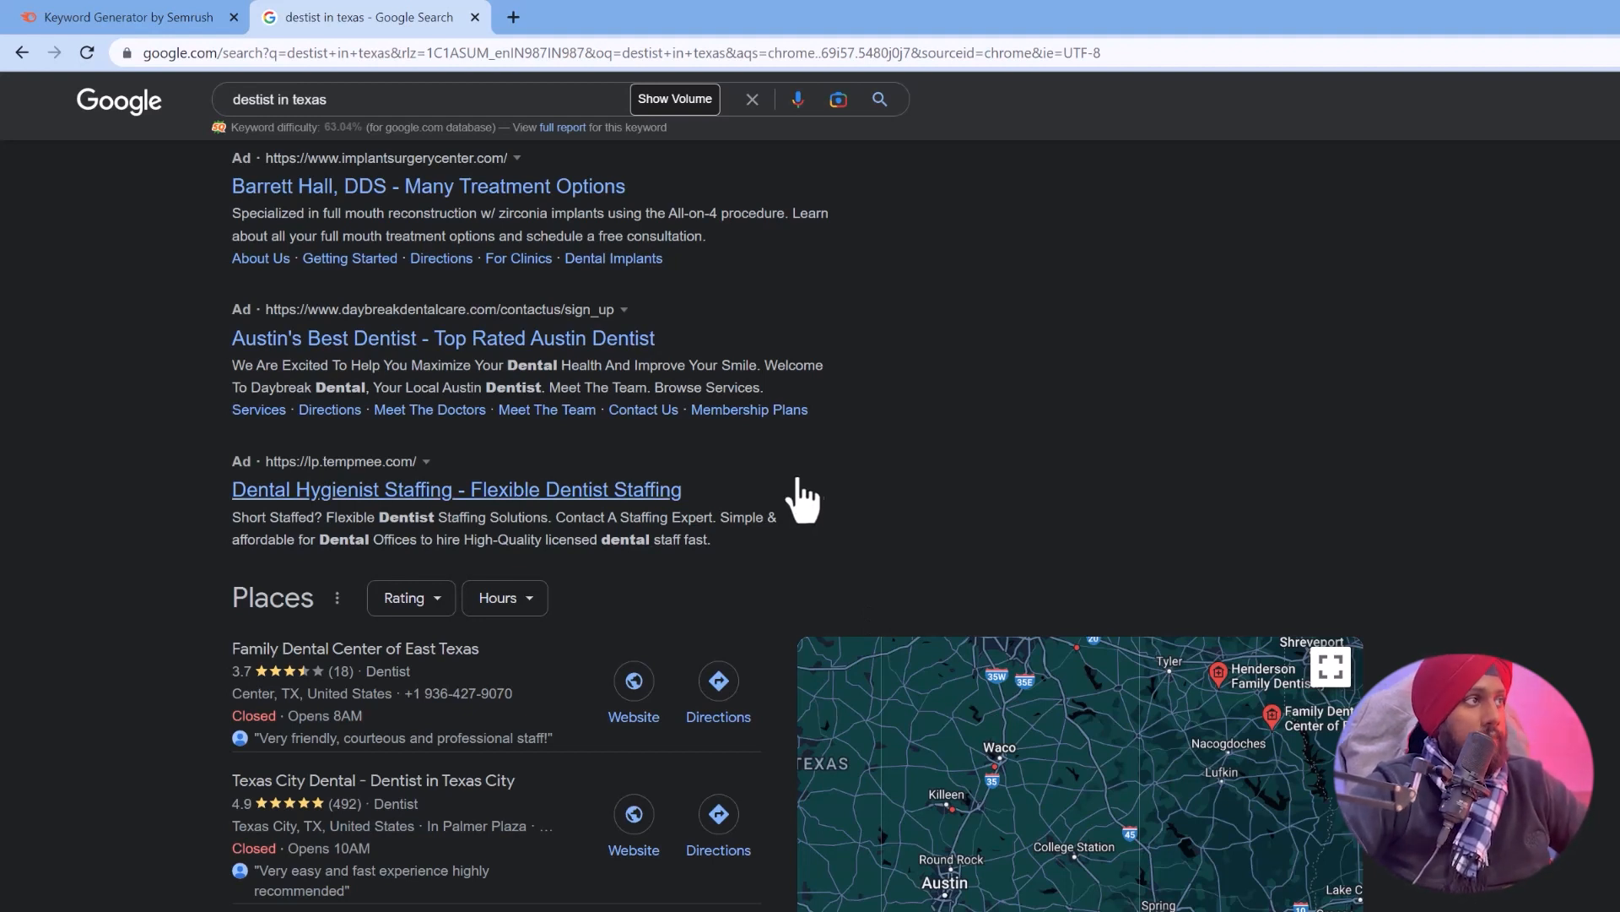
pyautogui.scroll(-5, 278, 548)
pyautogui.scroll(-10, 281, 553)
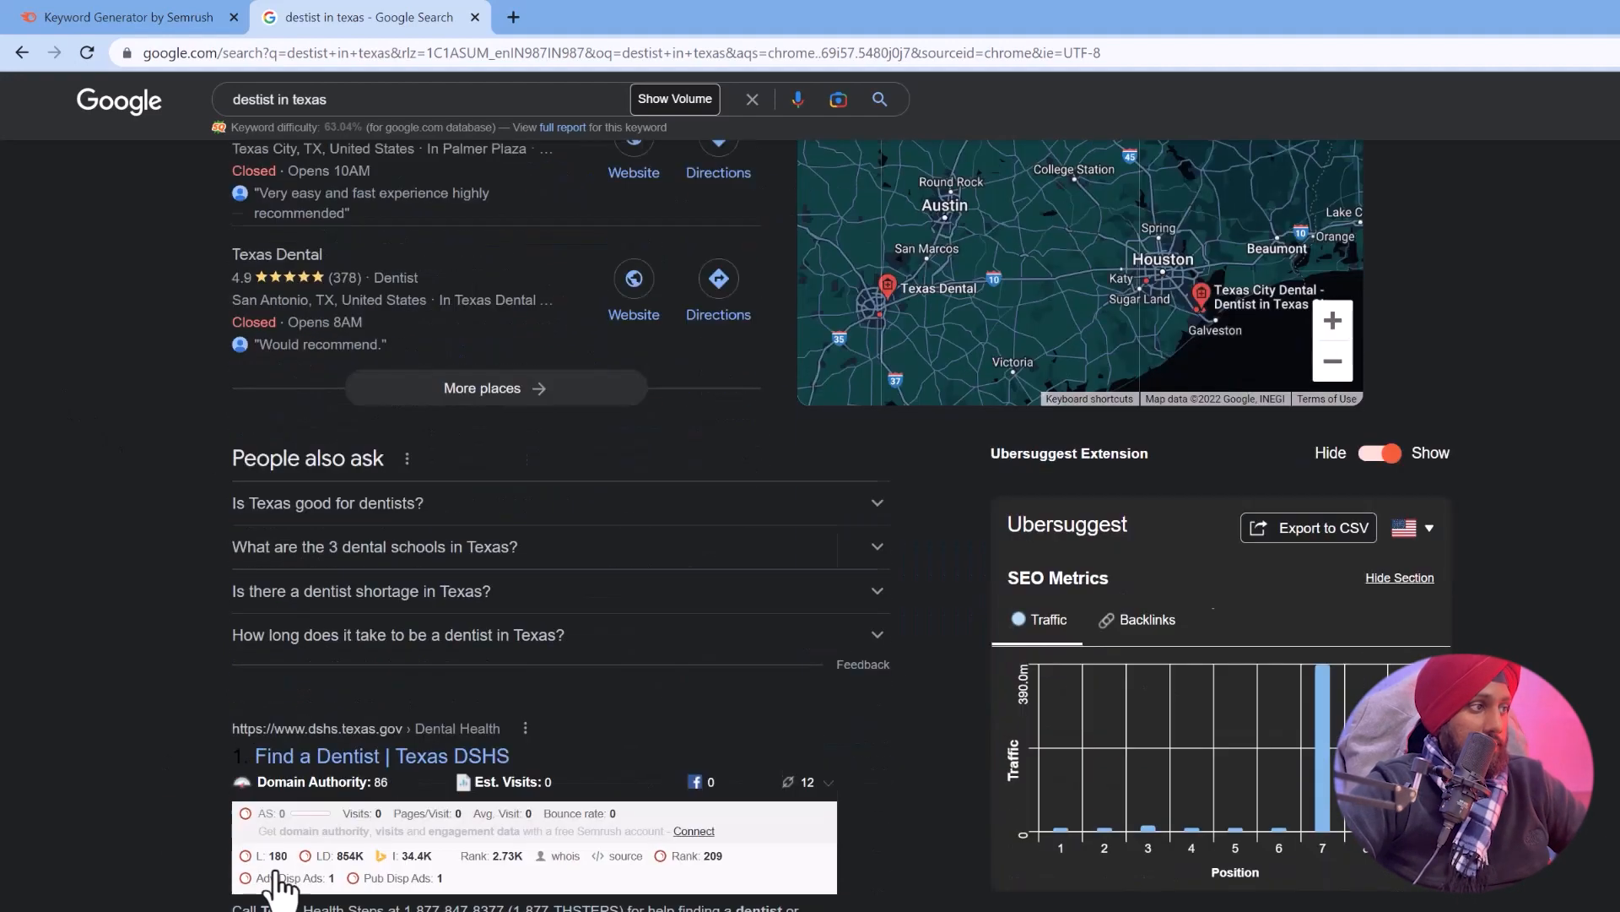
pyautogui.scroll(8, 239, 734)
pyautogui.scroll(6, 226, 721)
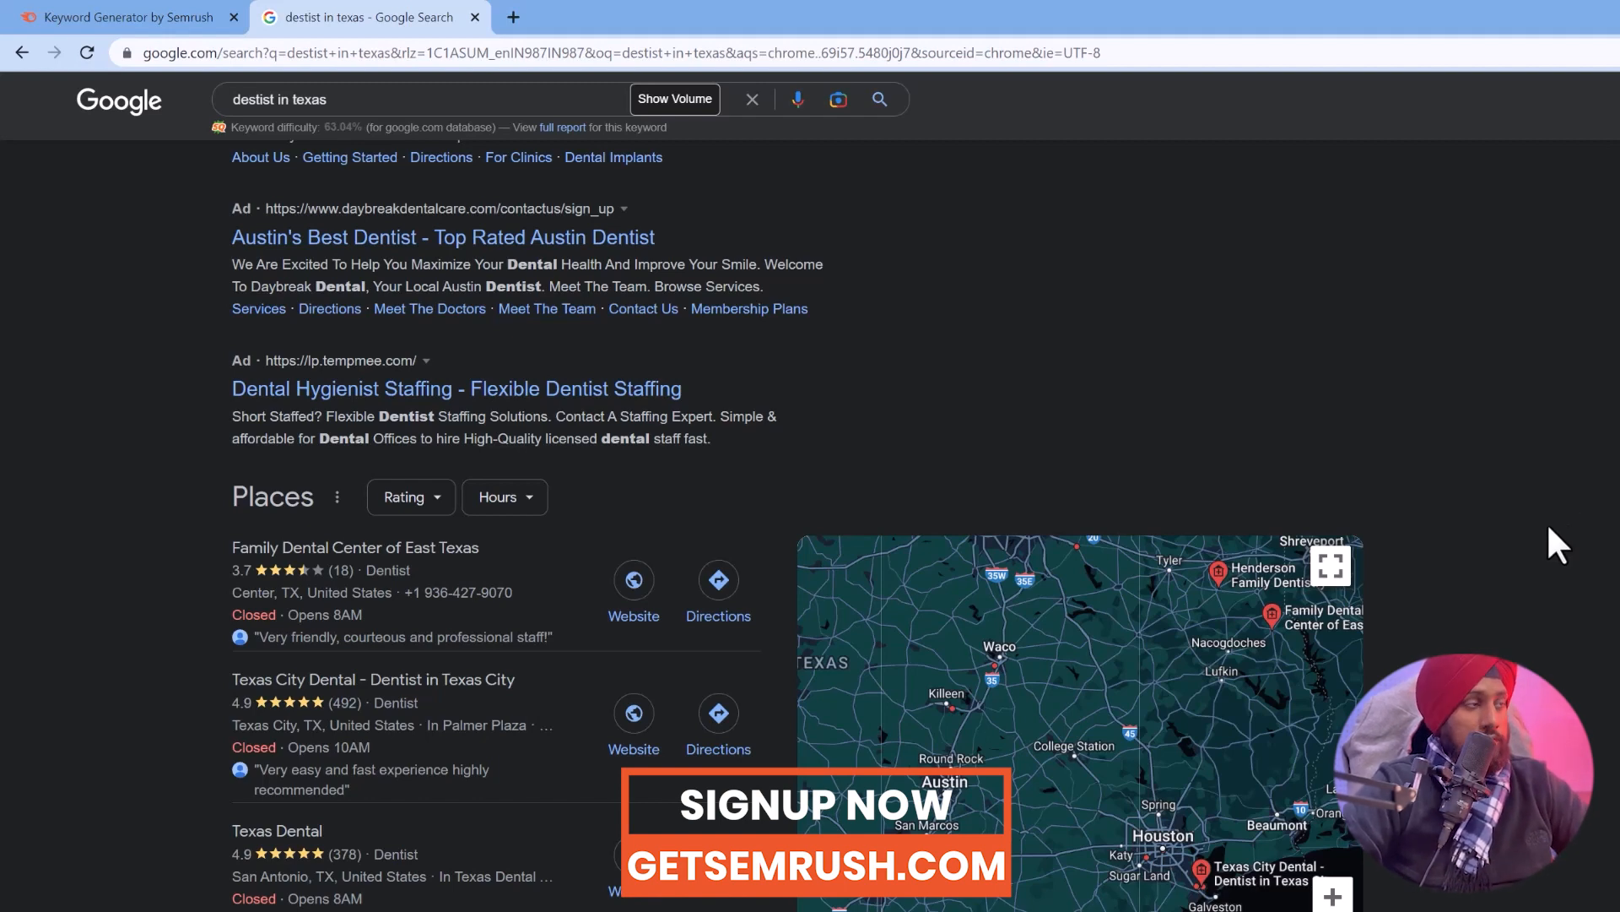
# Create a blank Google Sheets spreadsheet via sheets.new in a new tab and place that tab directly after the Semrush tab.
pyautogui.click(112, 7)
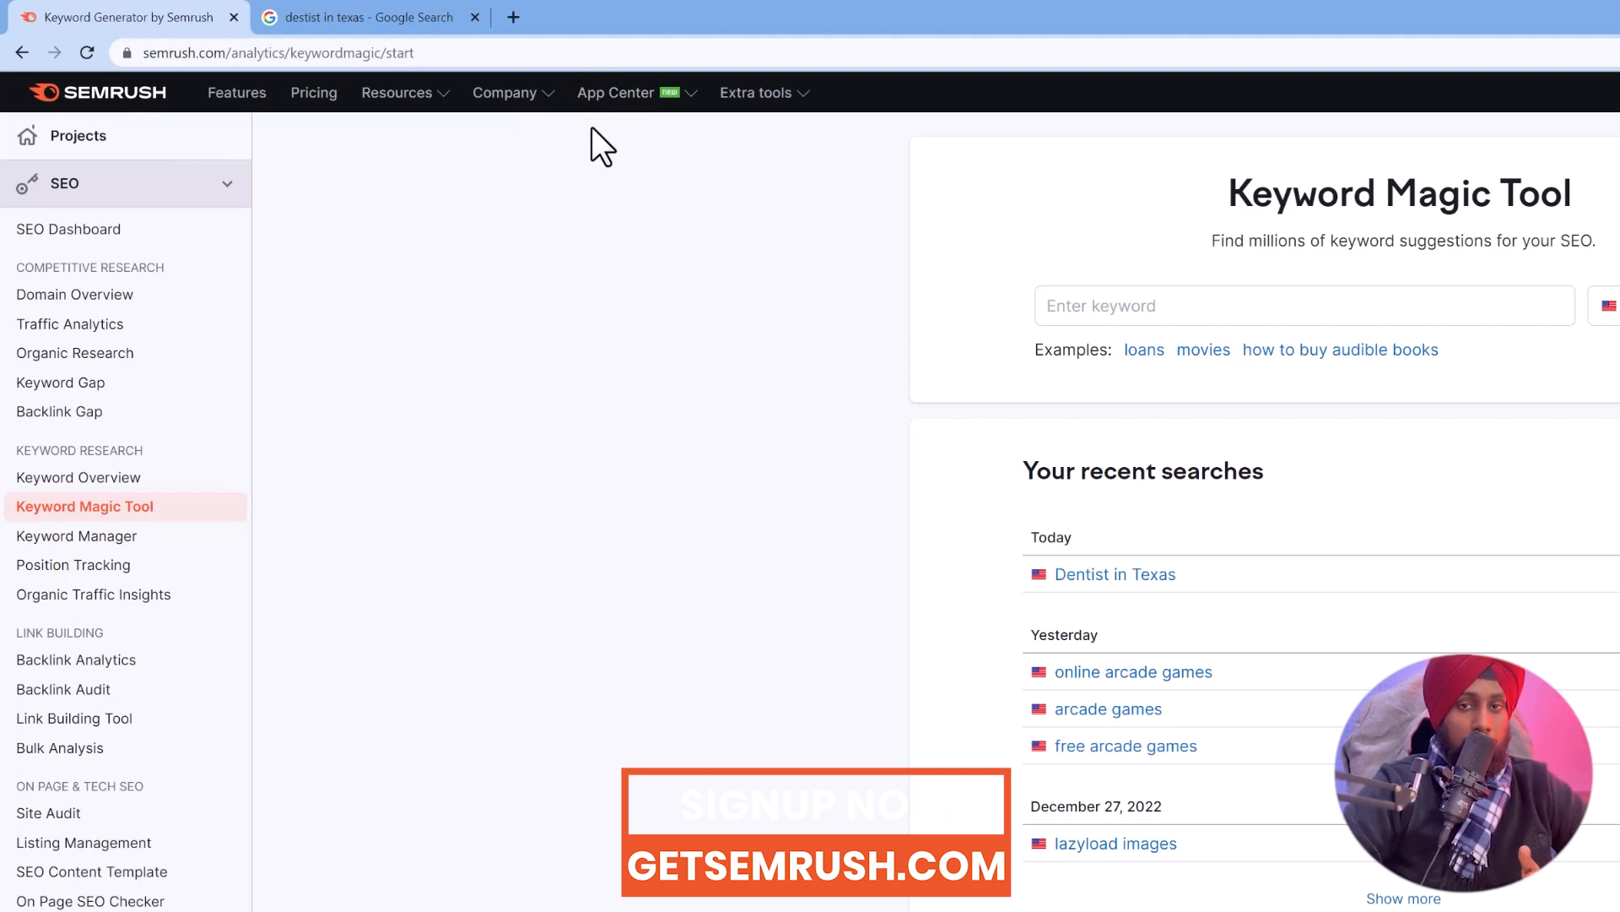
pyautogui.click(514, 18)
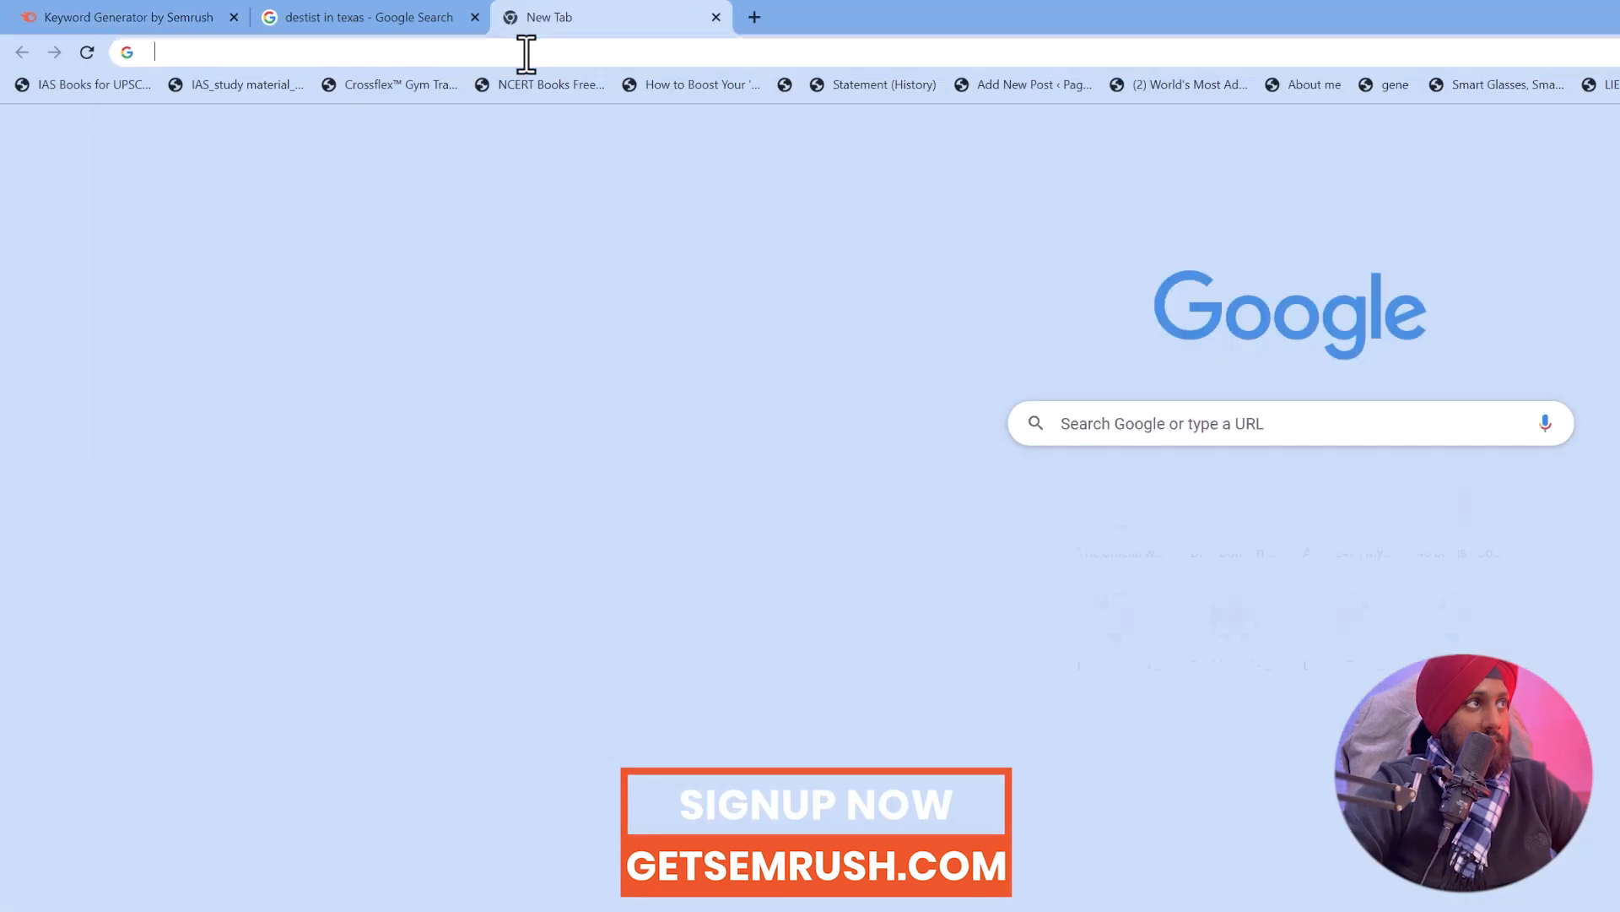
pyautogui.click(525, 53)
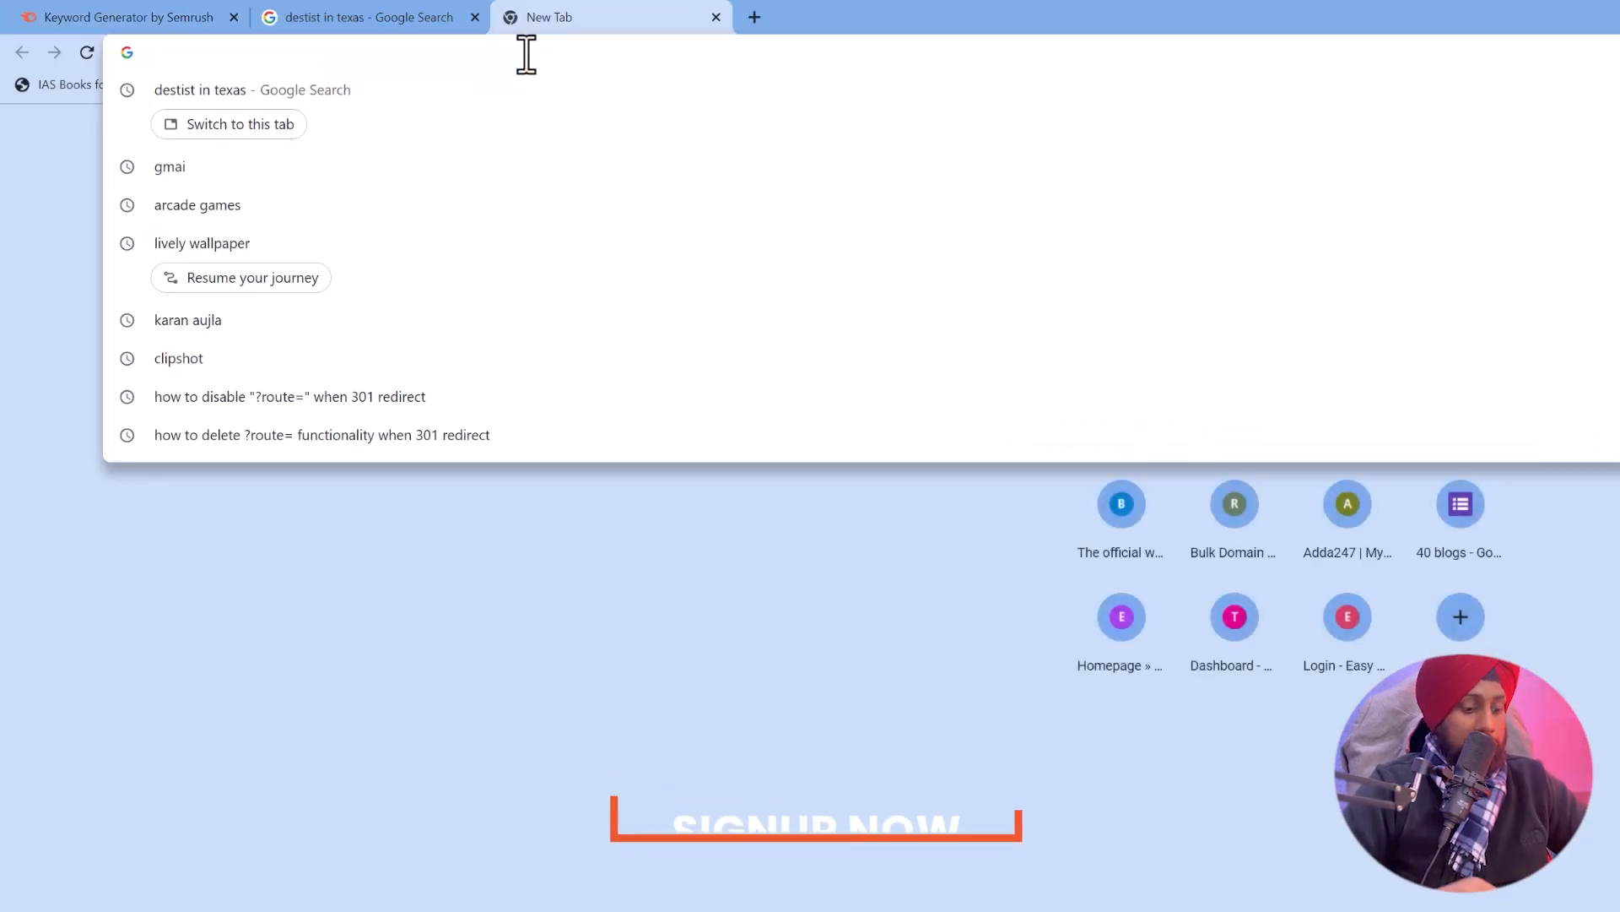
pyautogui.write('sheets')
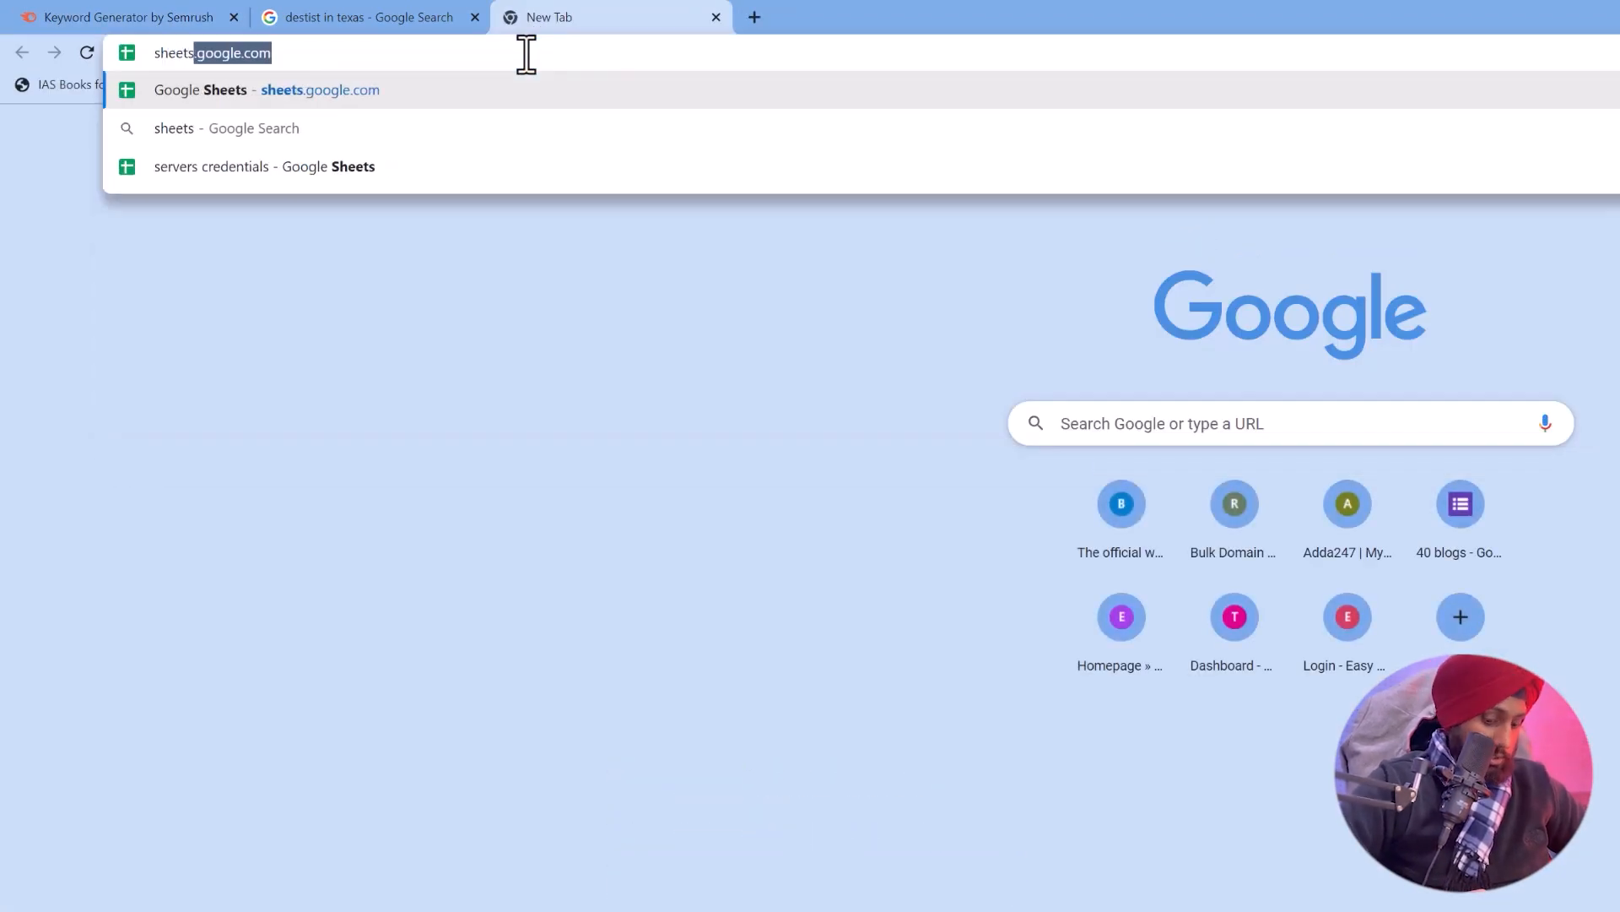
pyautogui.write('.new')
pyautogui.press('Return')
pyautogui.moveTo(506, 17); pyautogui.dragTo(237, 18)
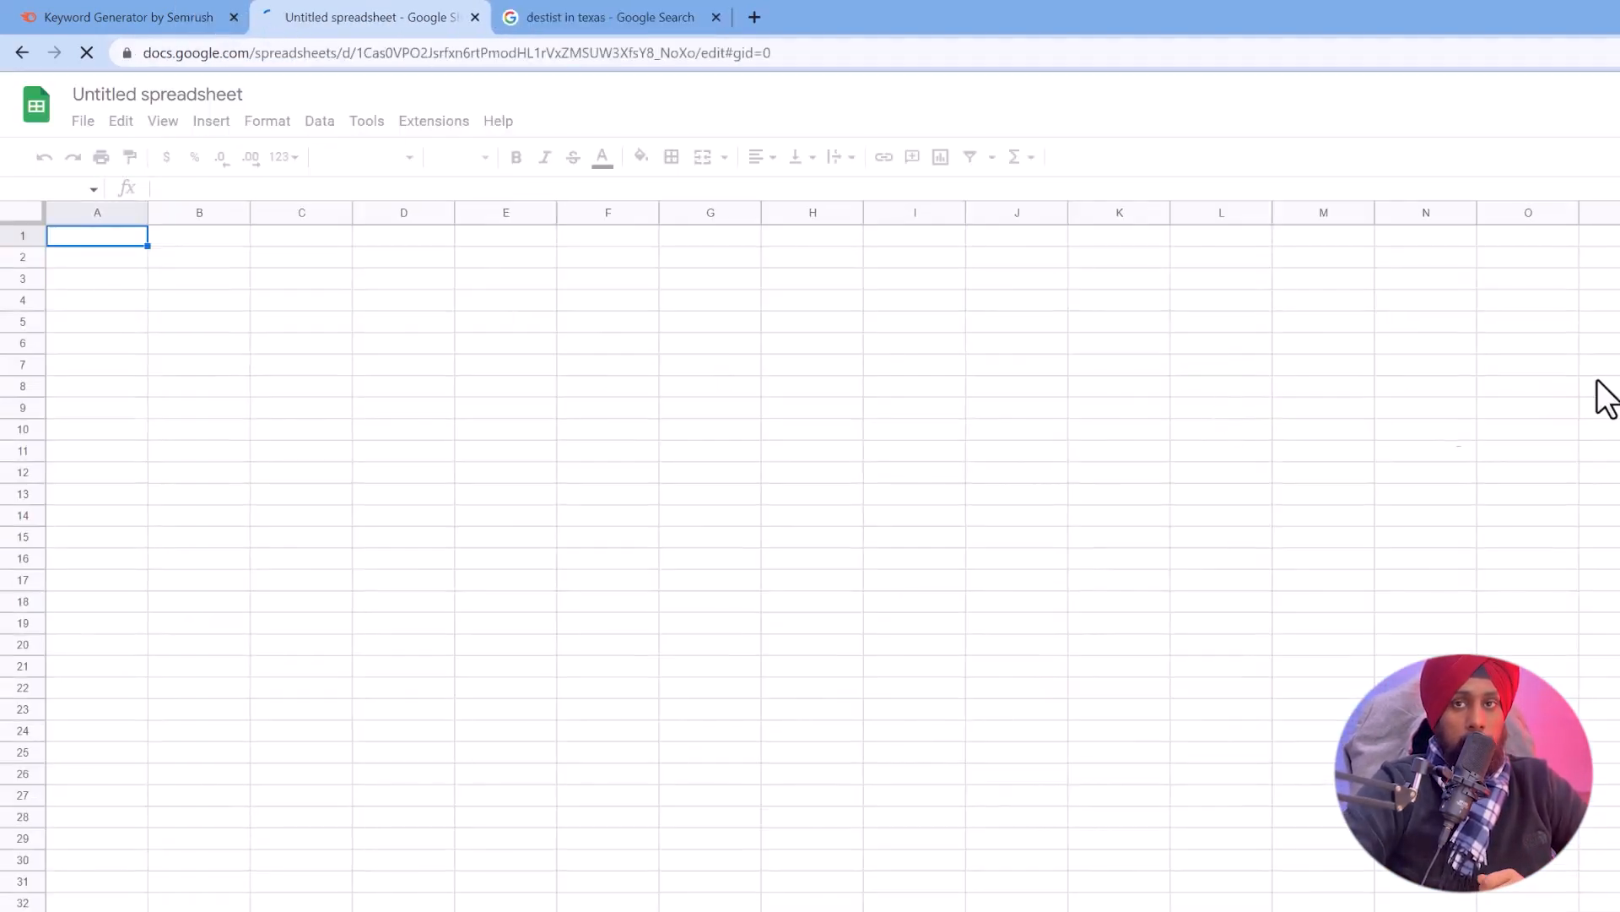
# Rename the blank spreadsheet as "Keyword Research Template".
pyautogui.click(192, 95)
pyautogui.write('Keyword Res')
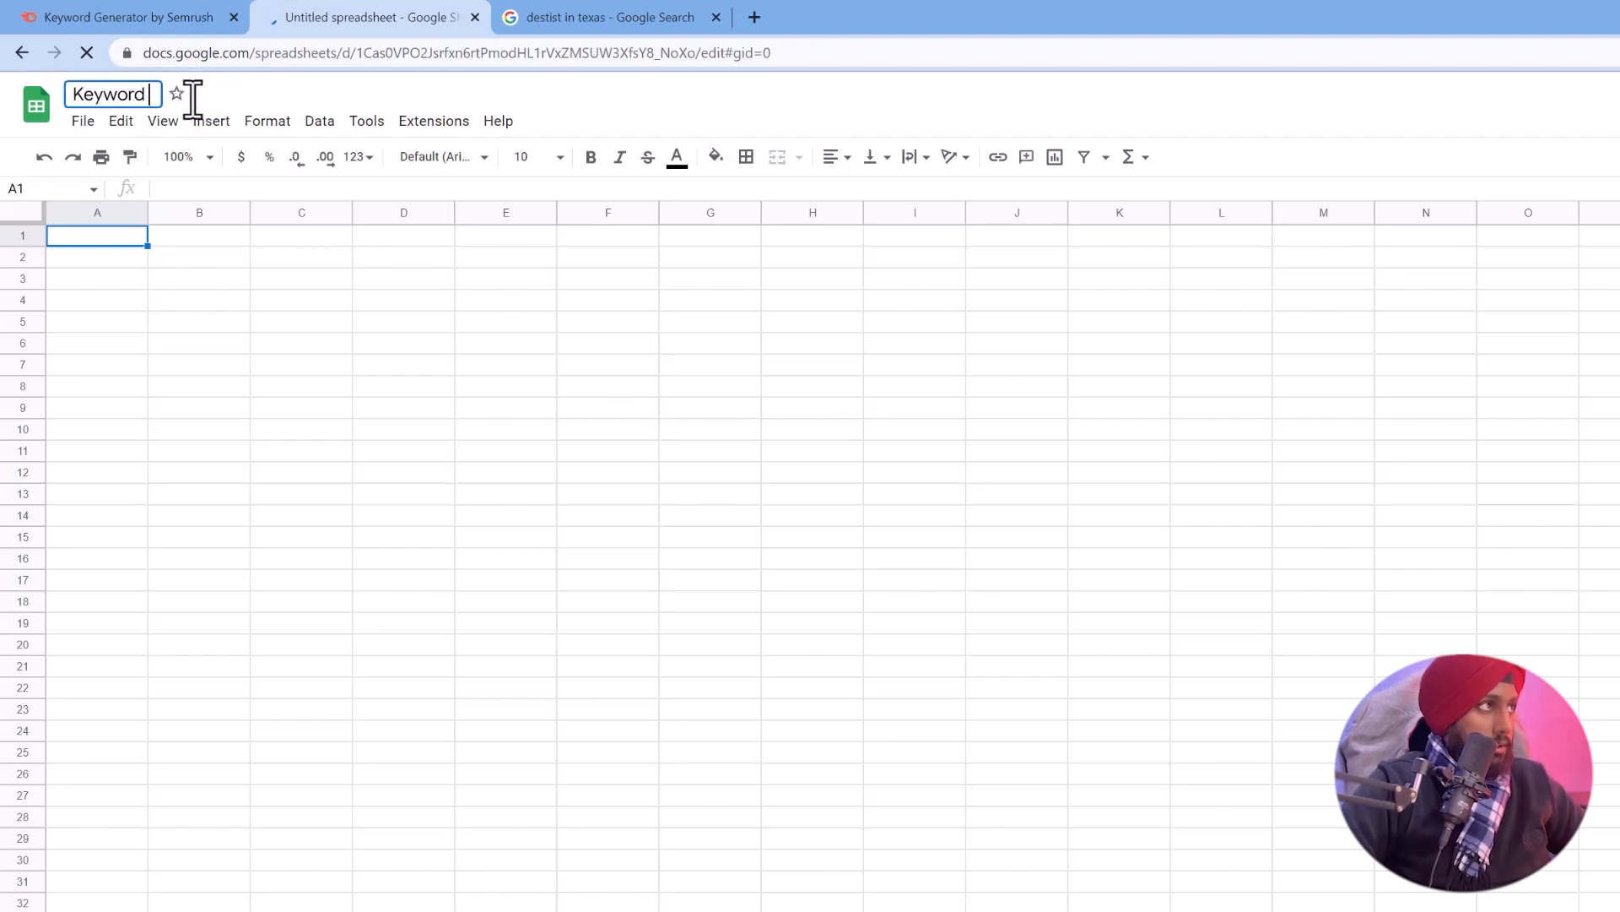
pyautogui.write('earch Template')
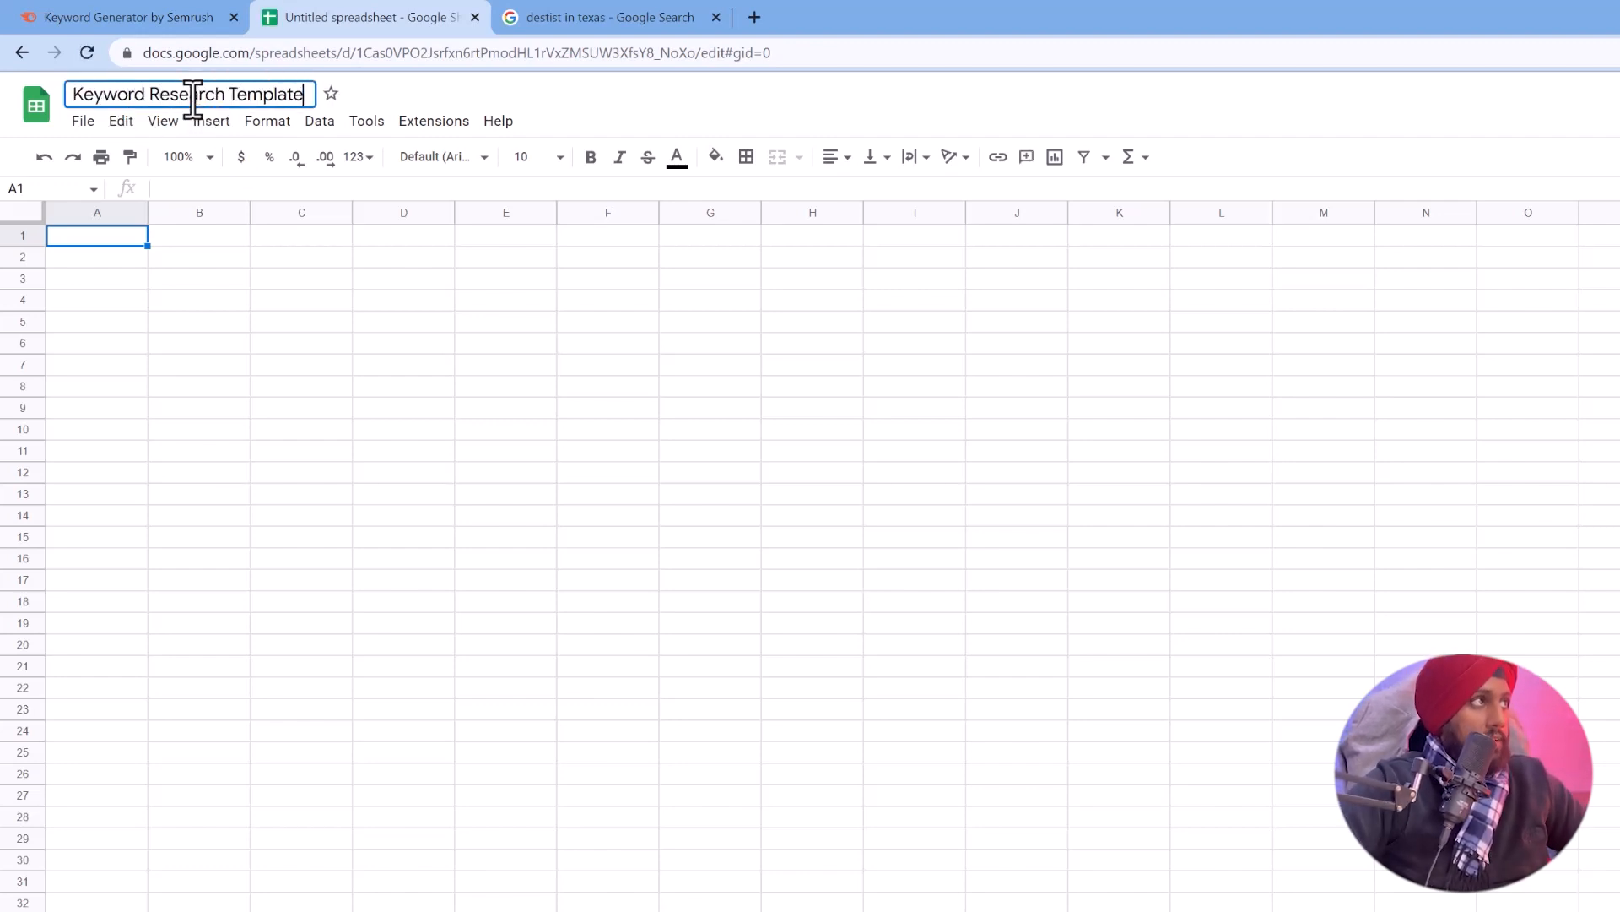
pyautogui.click(213, 233)
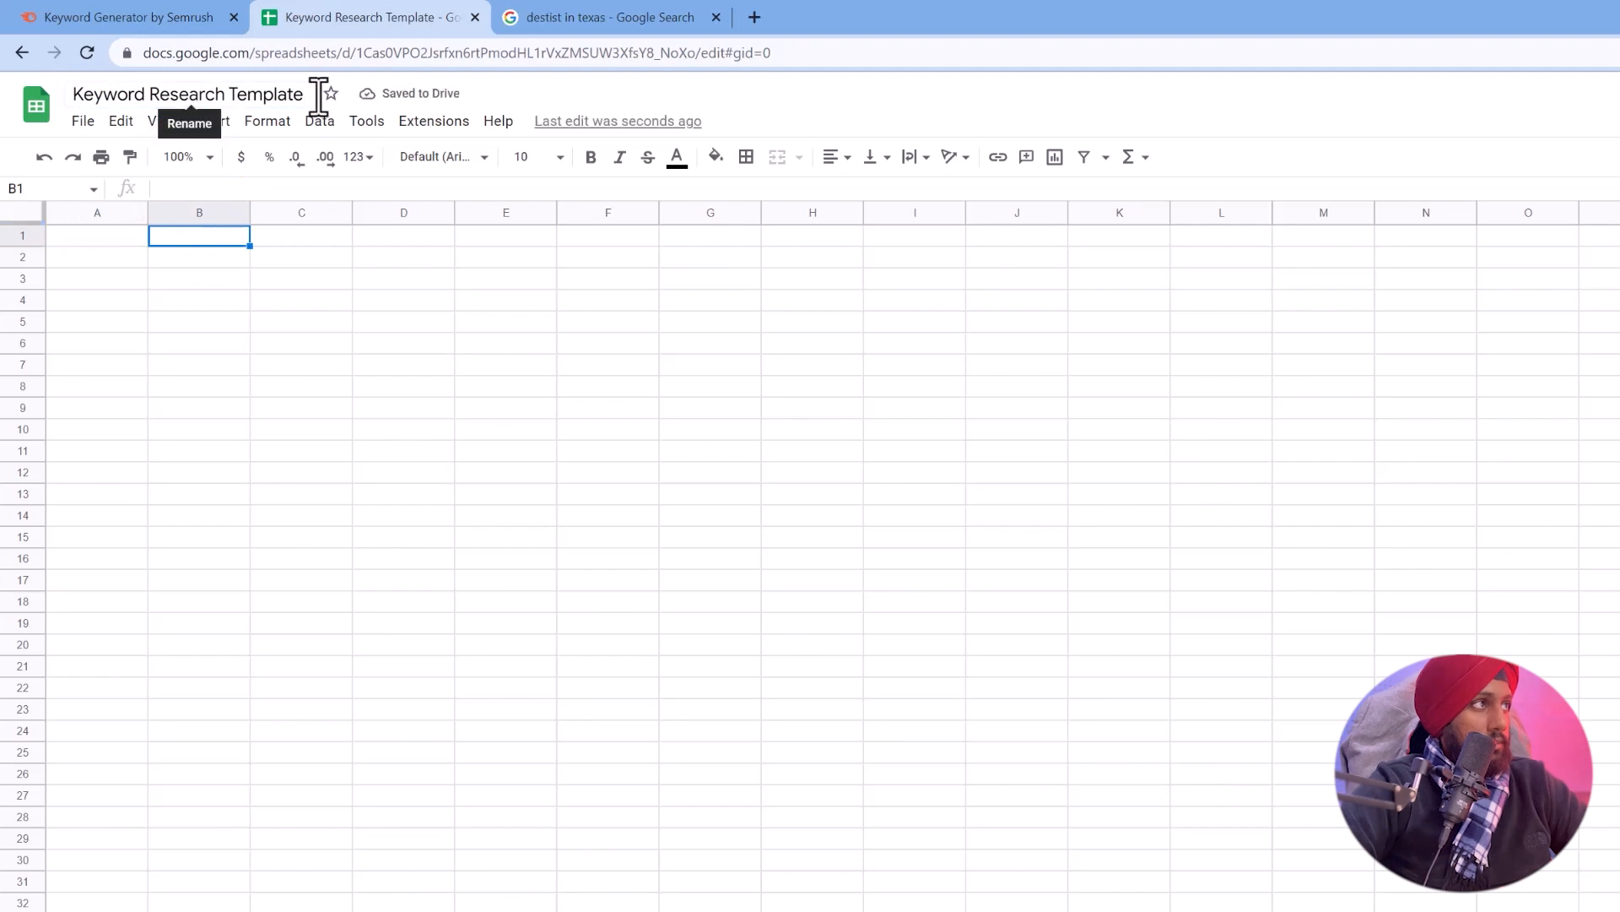
# Switch to Semrush and search the Keyword Magic Tool for "dentist in texas" with the United States database.
pyautogui.click(80, 5)
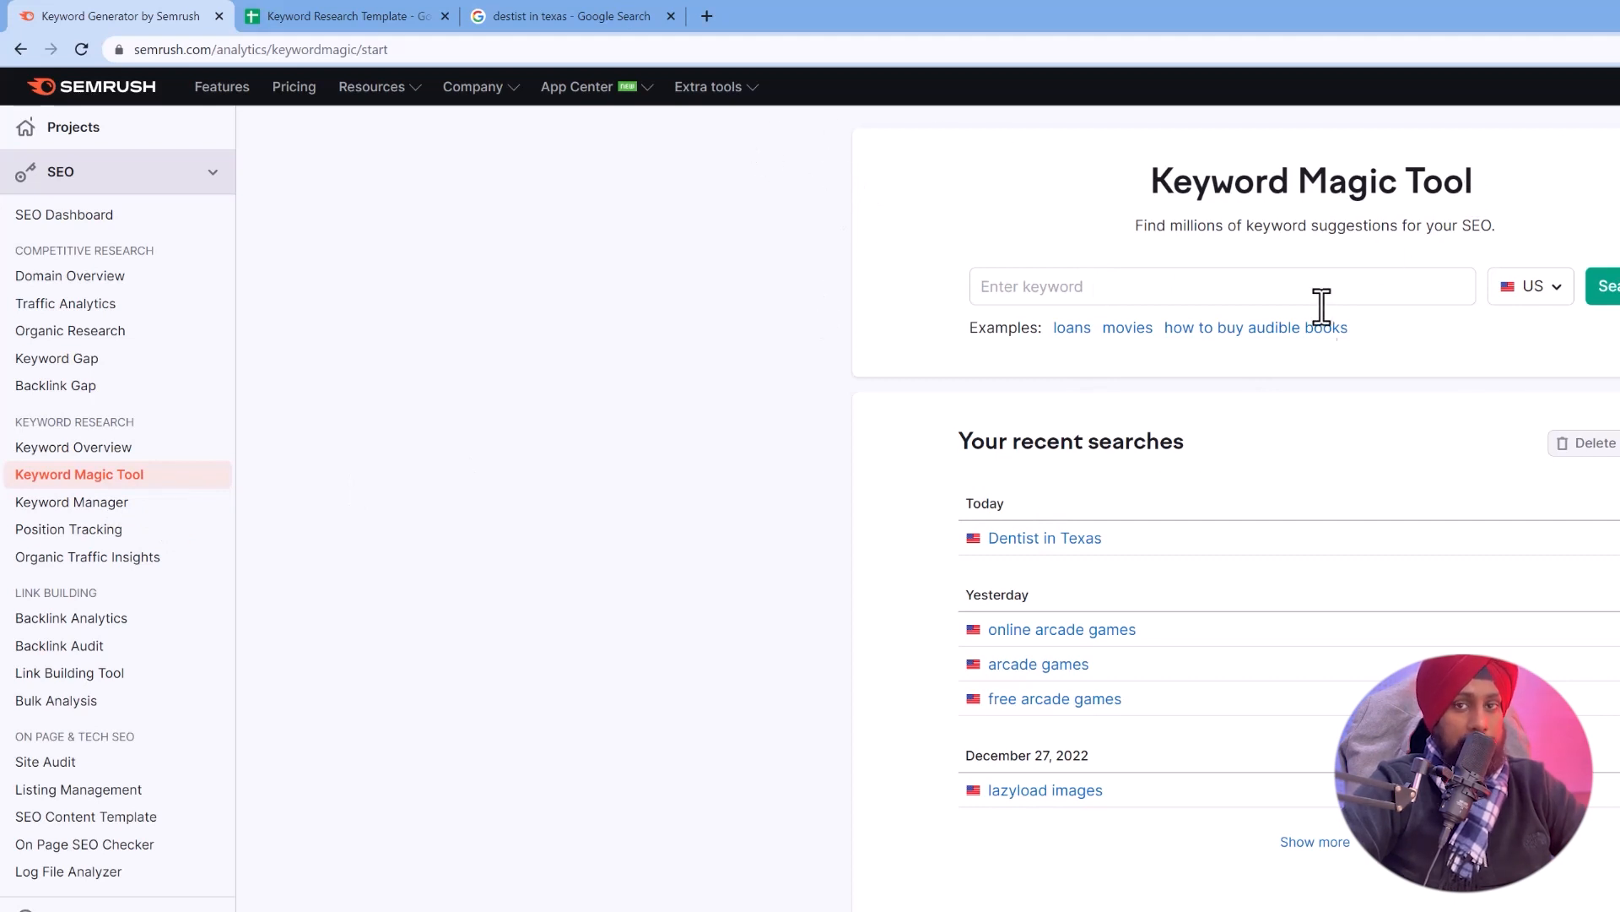
pyautogui.click(1048, 292)
pyautogui.write('den')
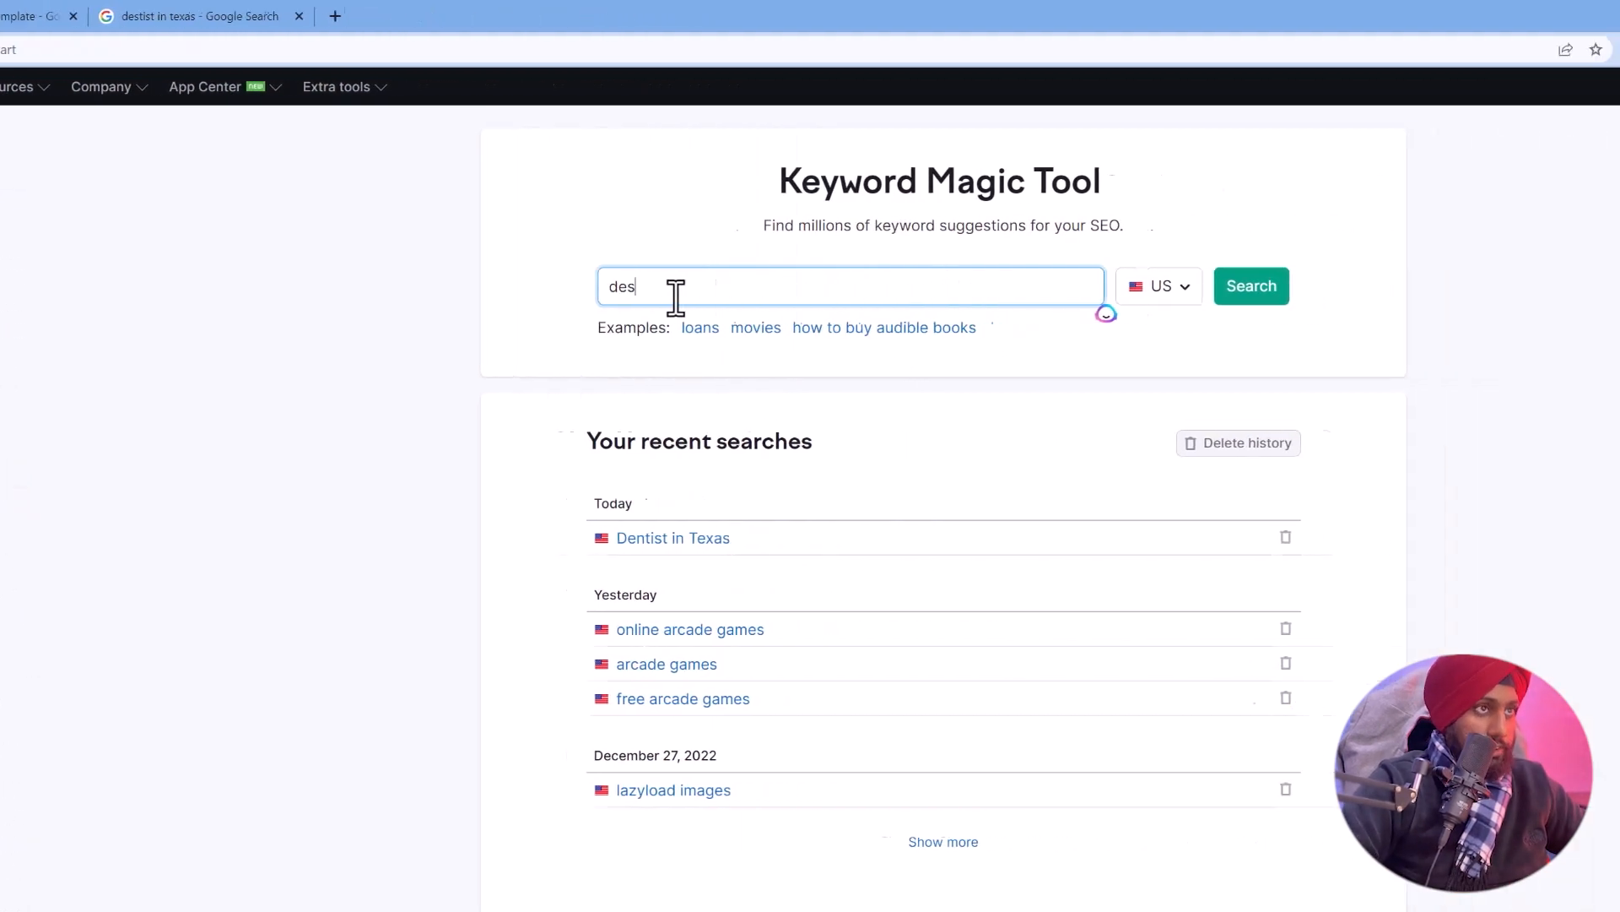
pyautogui.write('tist i')
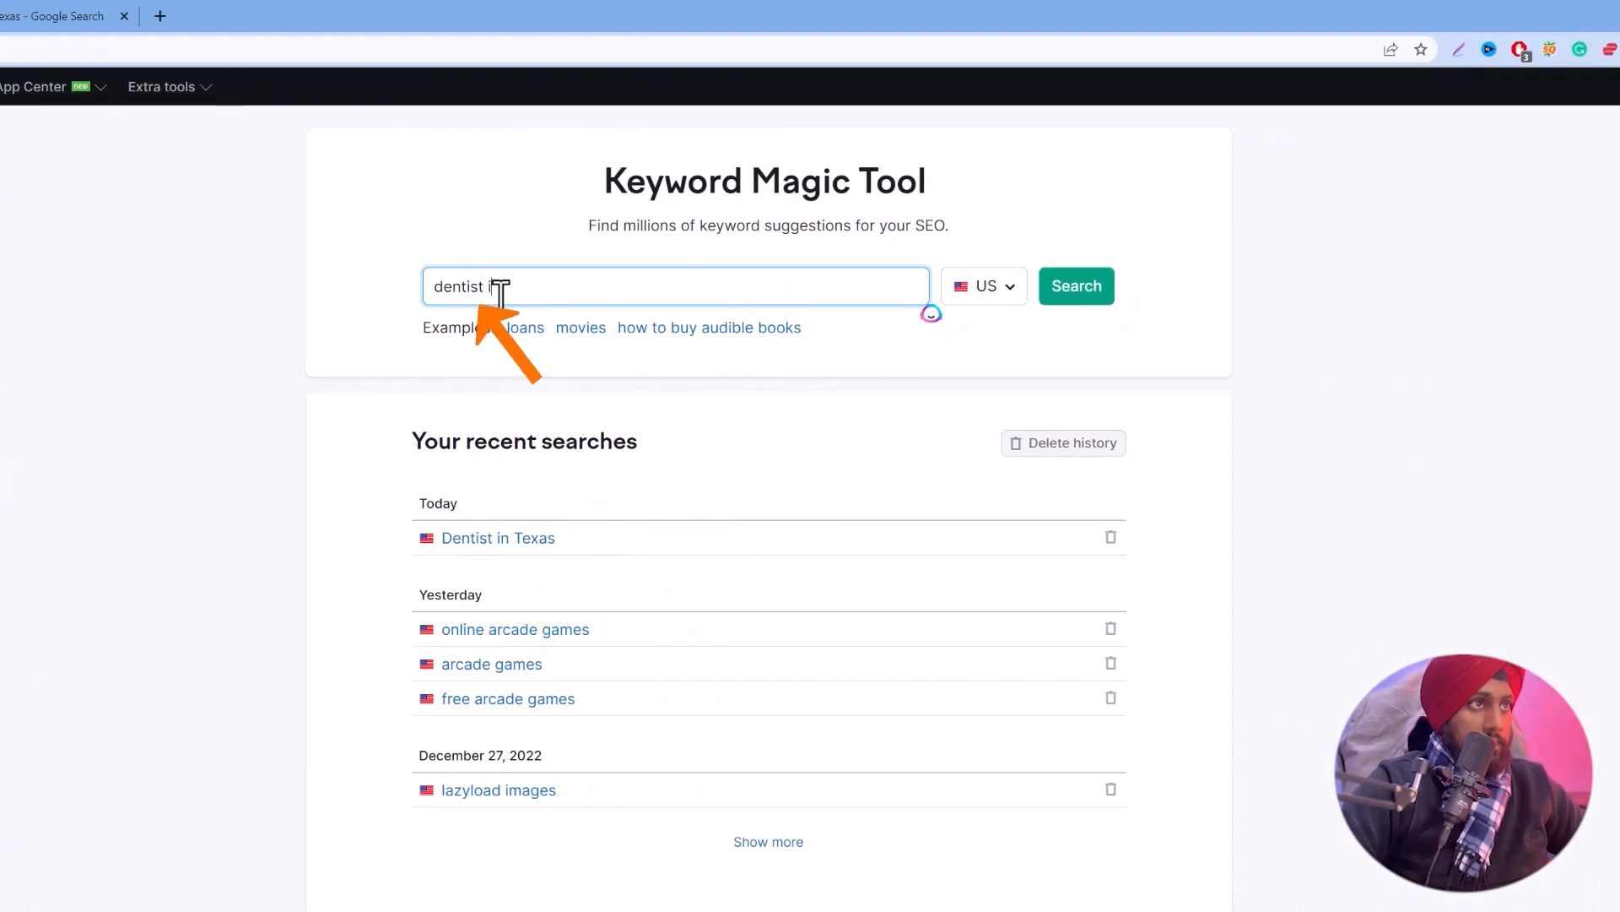
pyautogui.write('n texas')
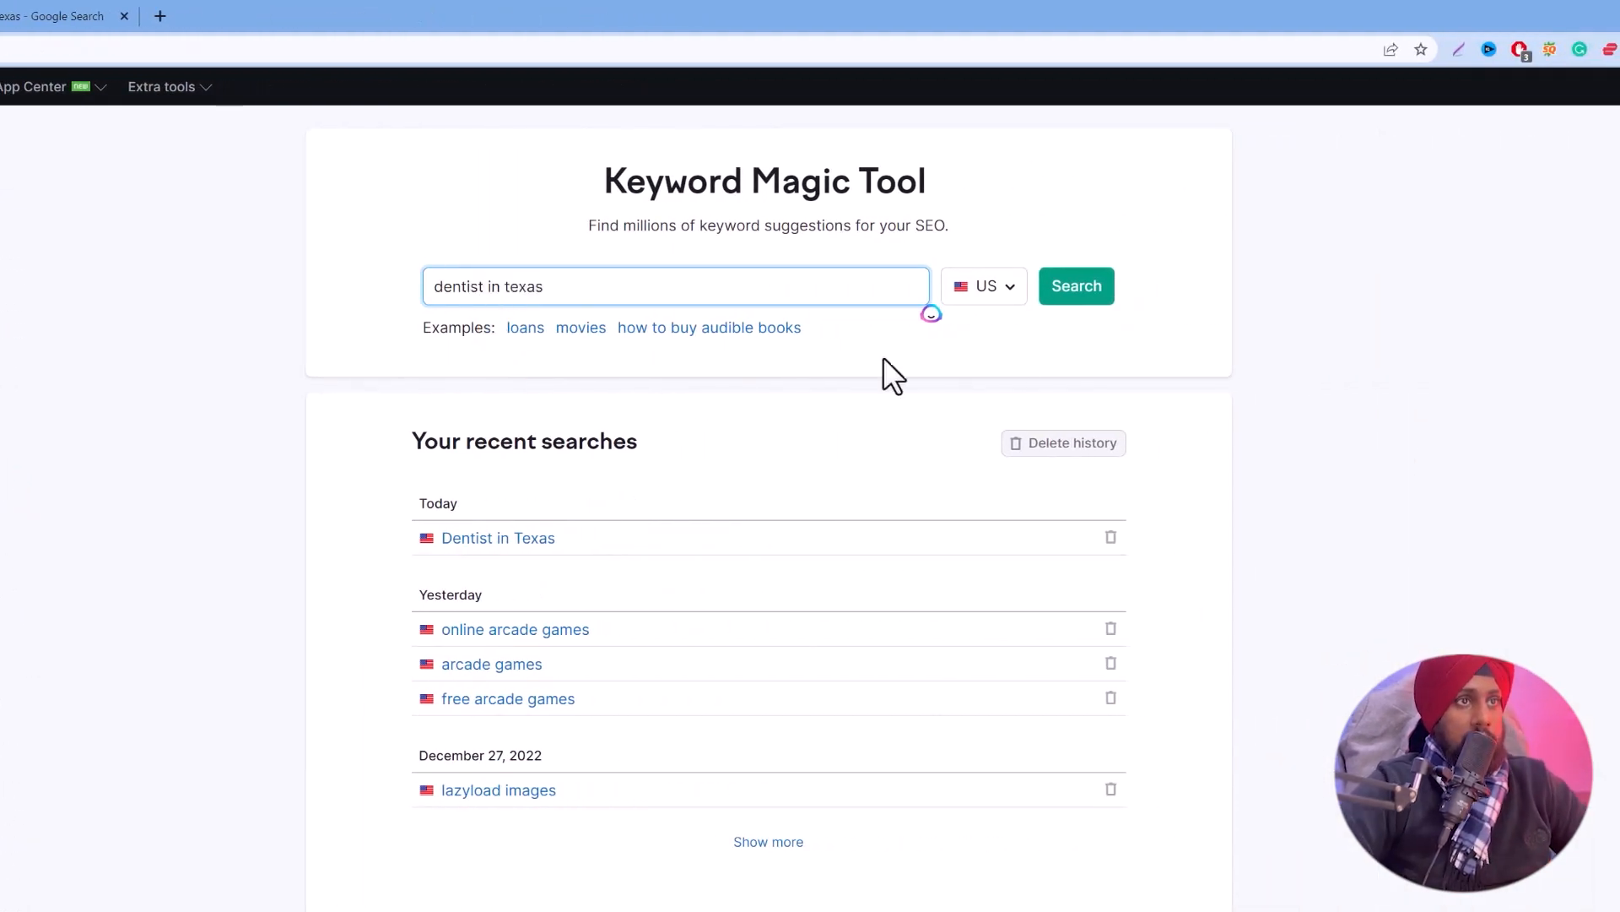
pyautogui.click(985, 291)
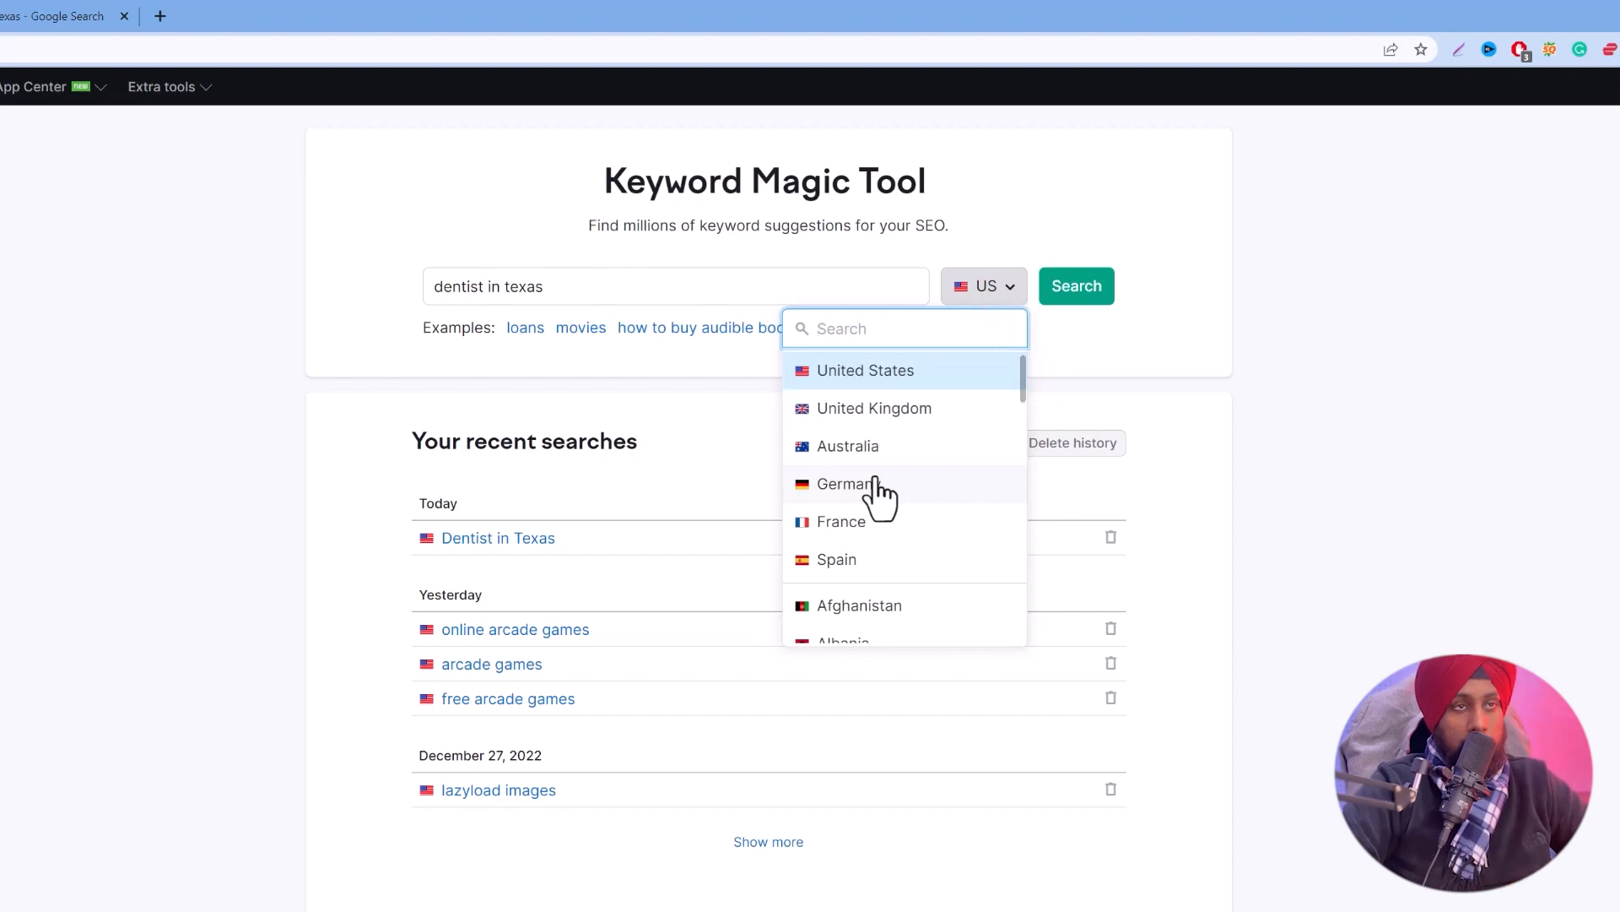
pyautogui.click(862, 376)
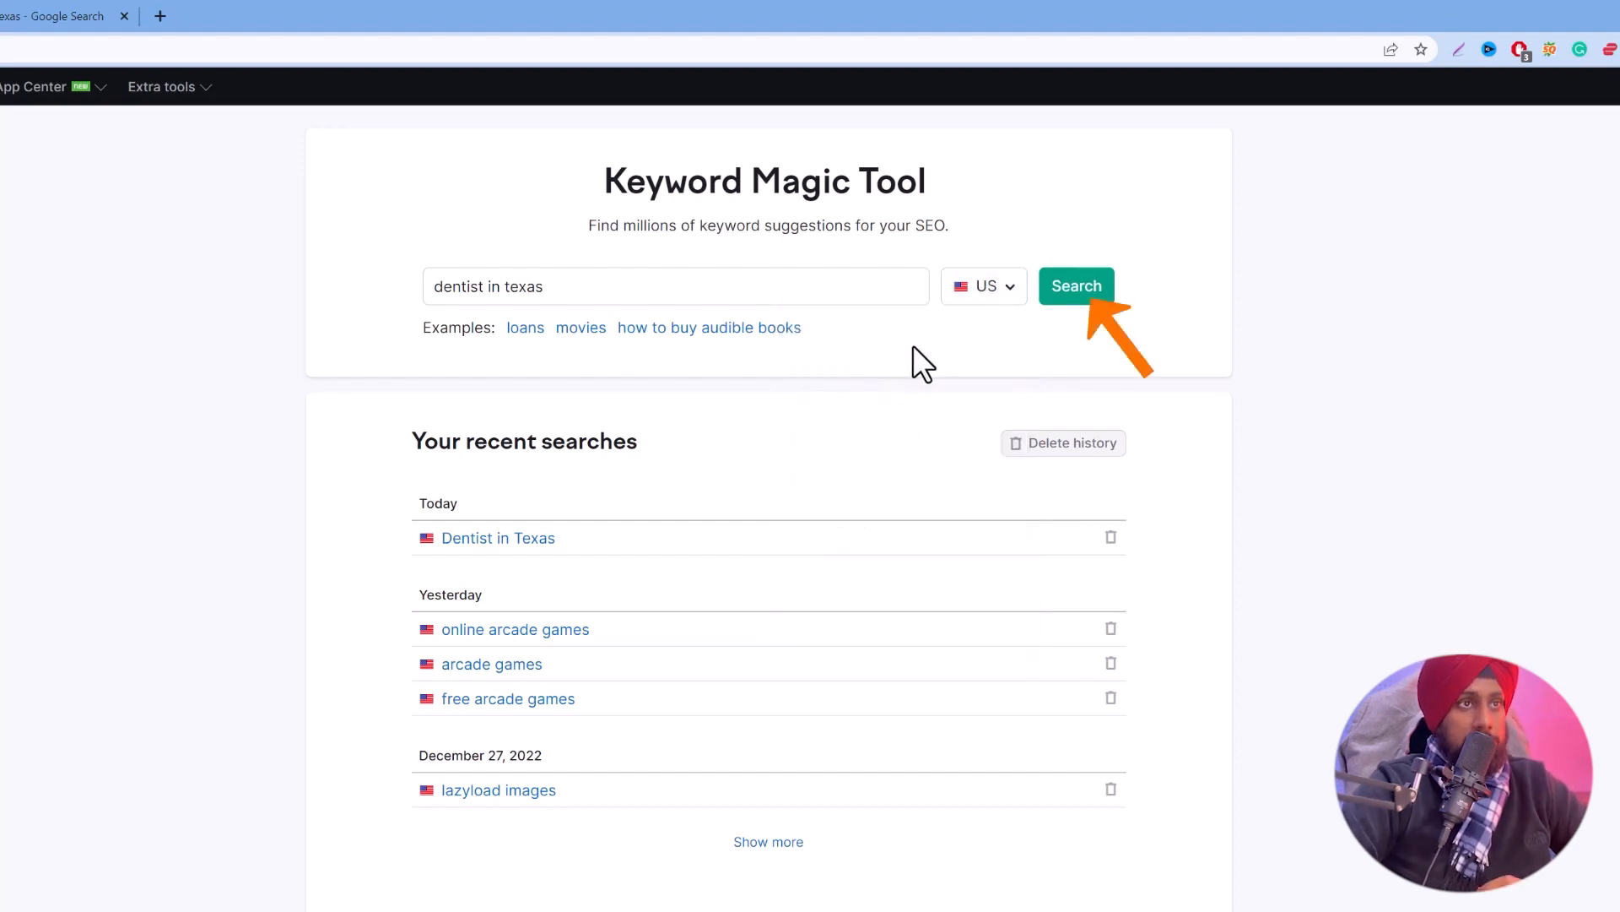
pyautogui.click(1116, 289)
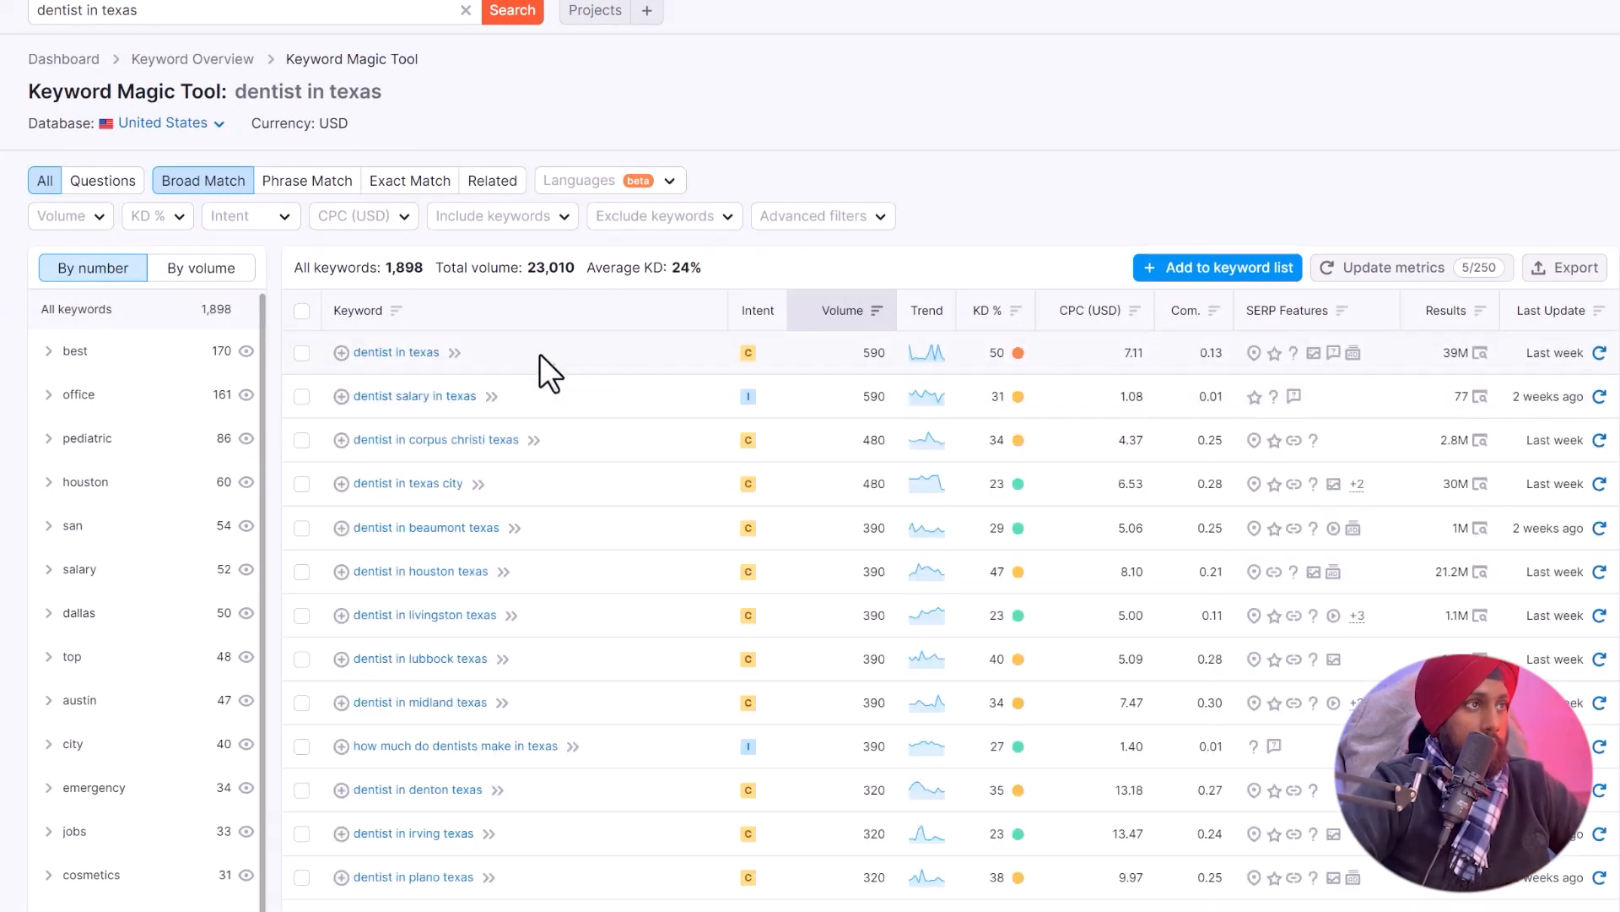
# Examine the keyword totals and the keyword difficulty ratings of the listed Texas dentist keywords.
pyautogui.moveTo(297, 267); pyautogui.dragTo(663, 267)
pyautogui.click(721, 260)
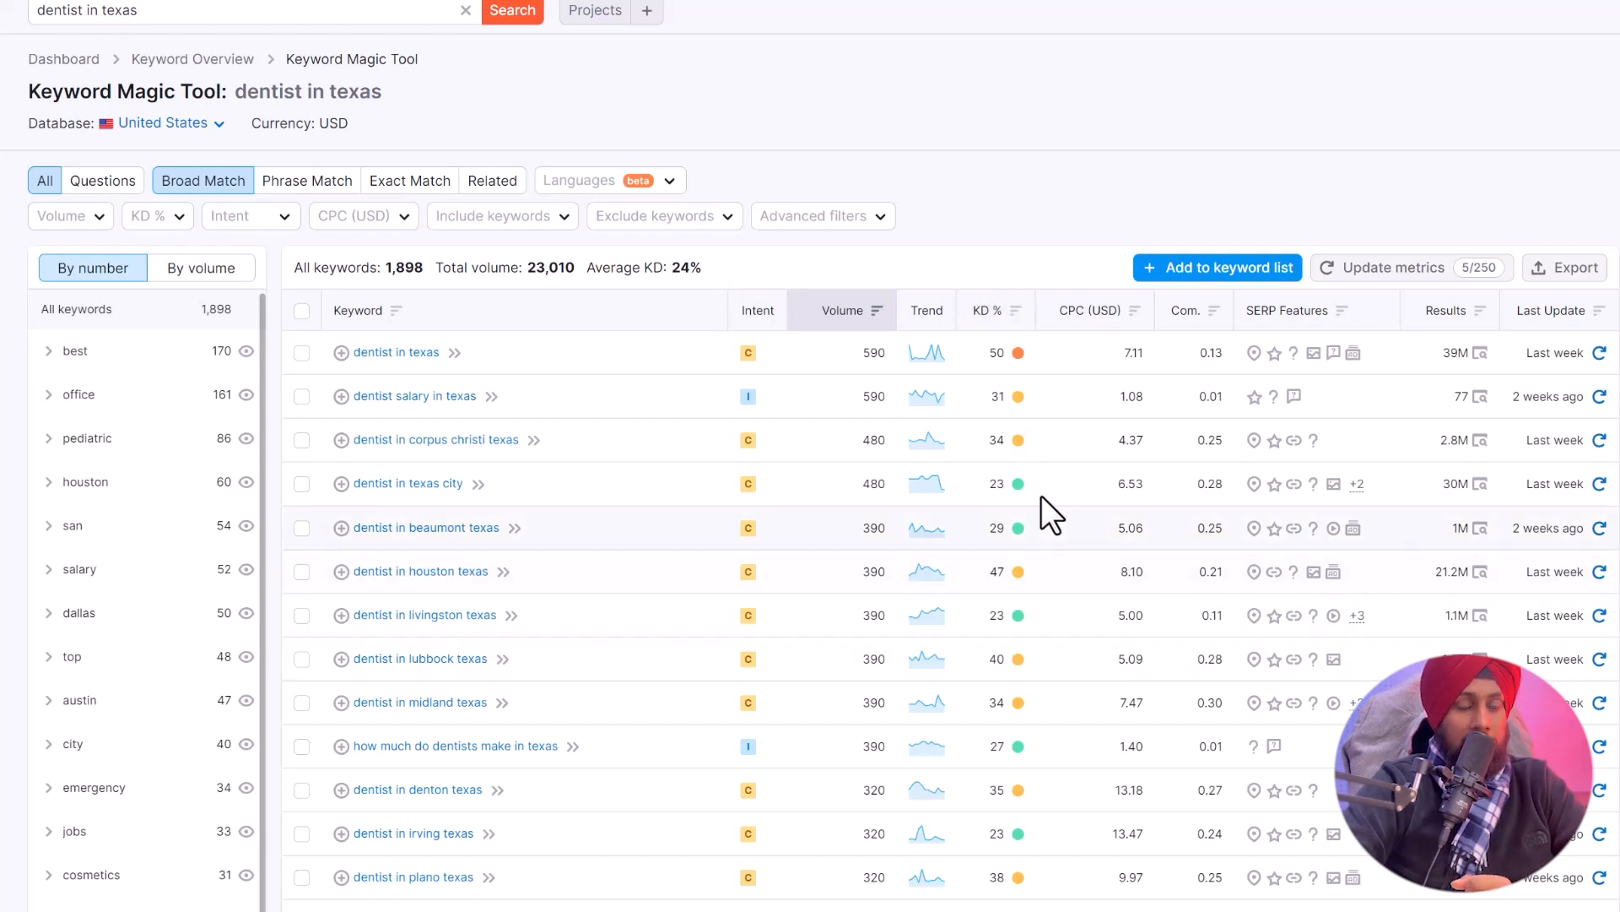
pyautogui.moveTo(1017, 396)
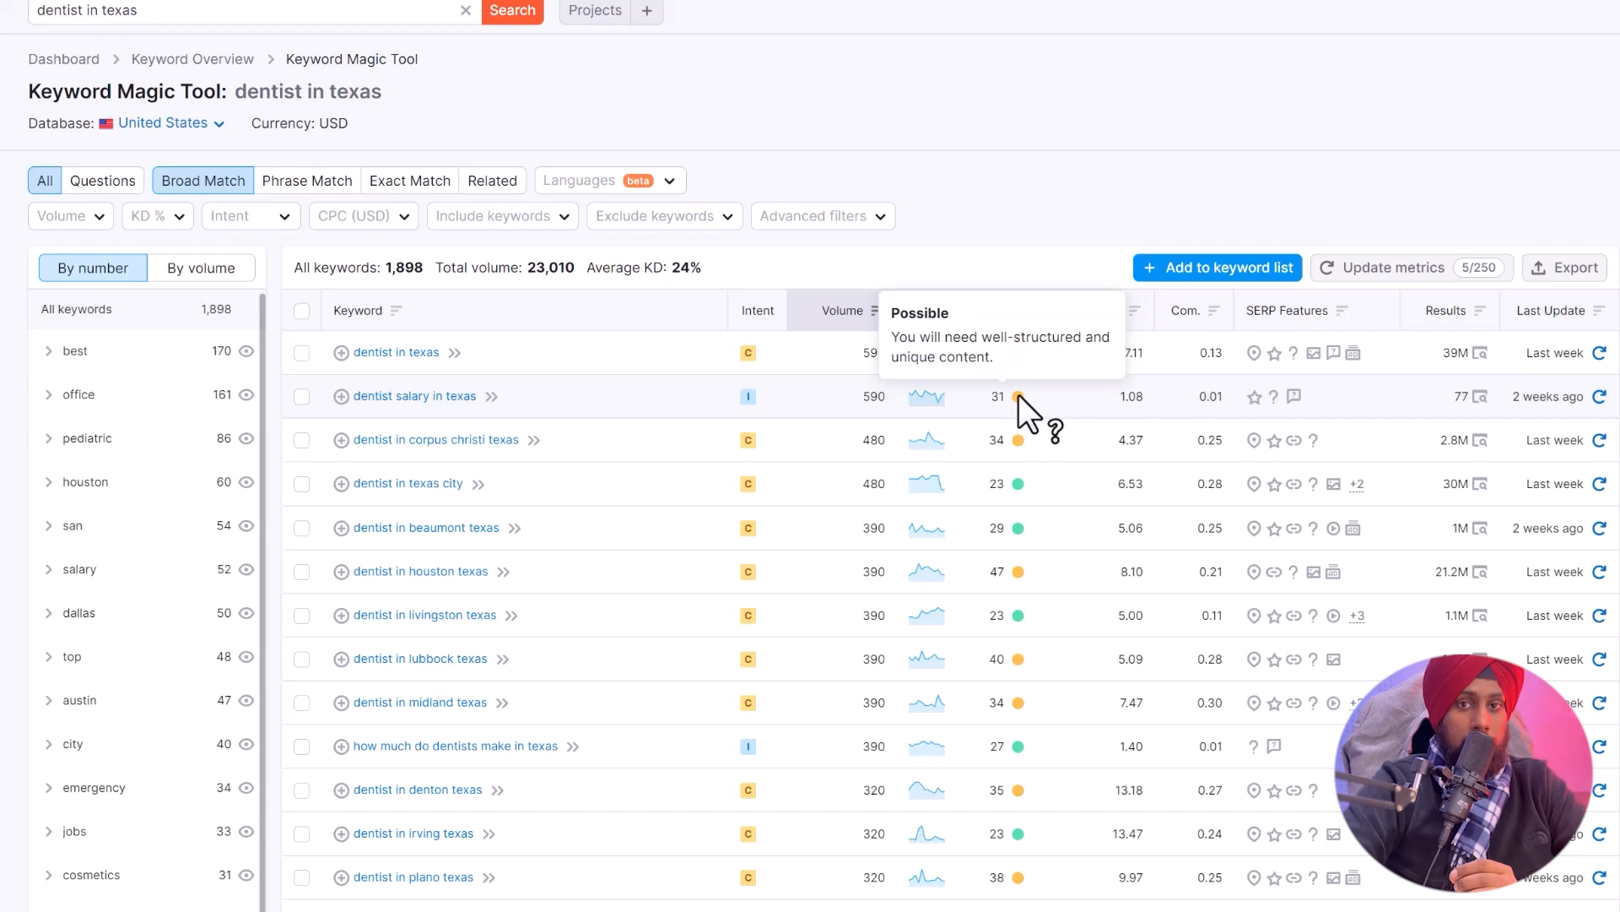
pyautogui.moveTo(1015, 483)
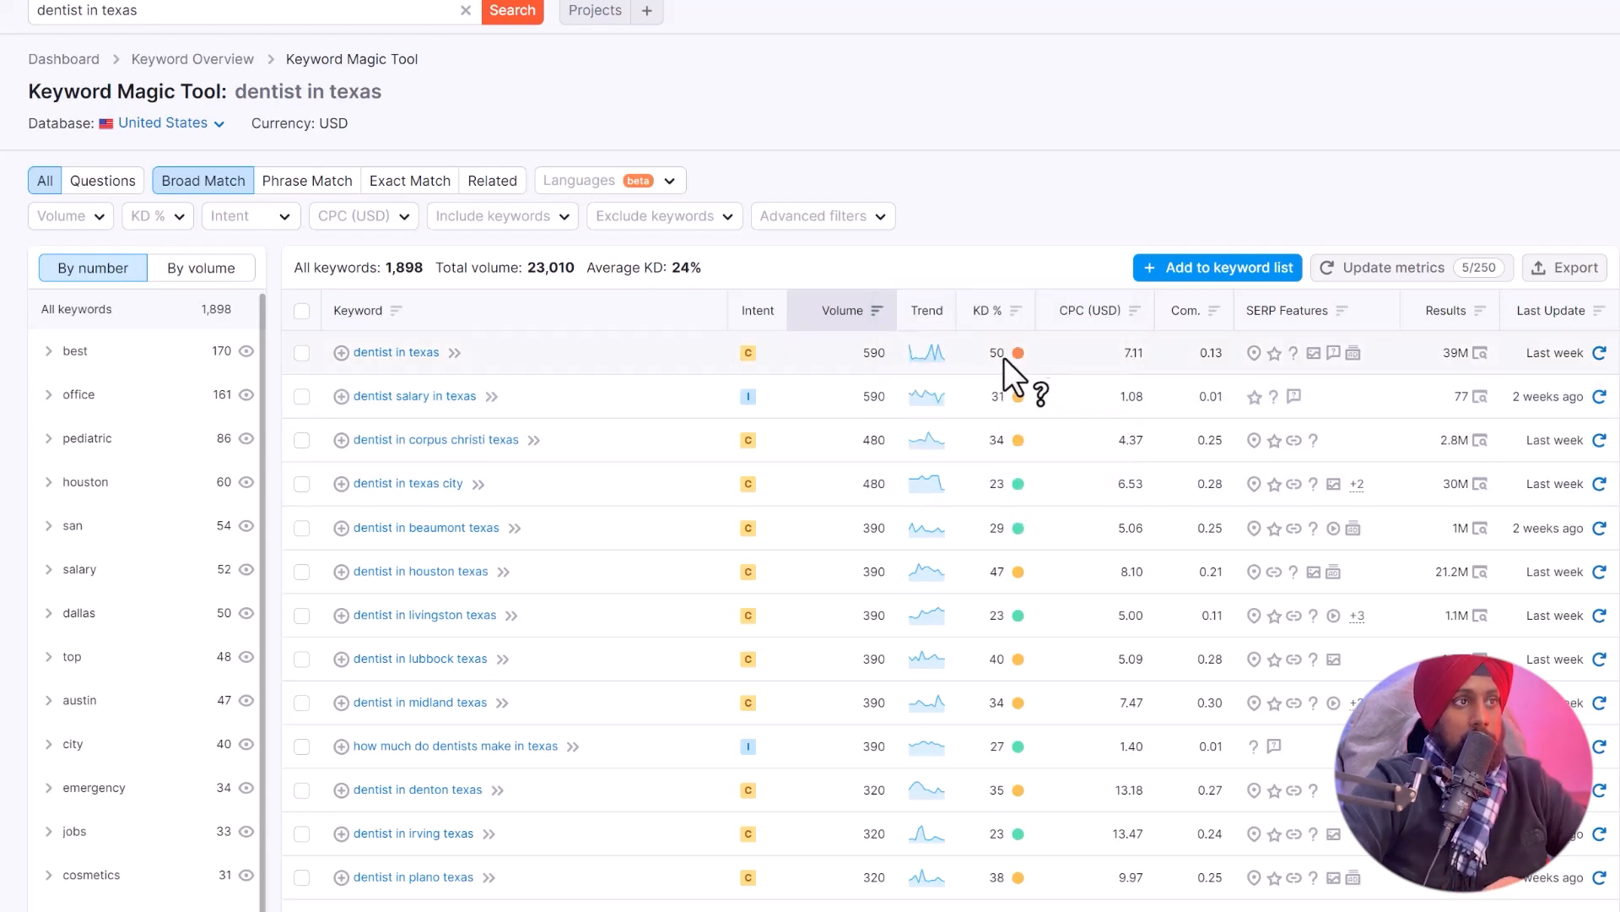
pyautogui.moveTo(1011, 353)
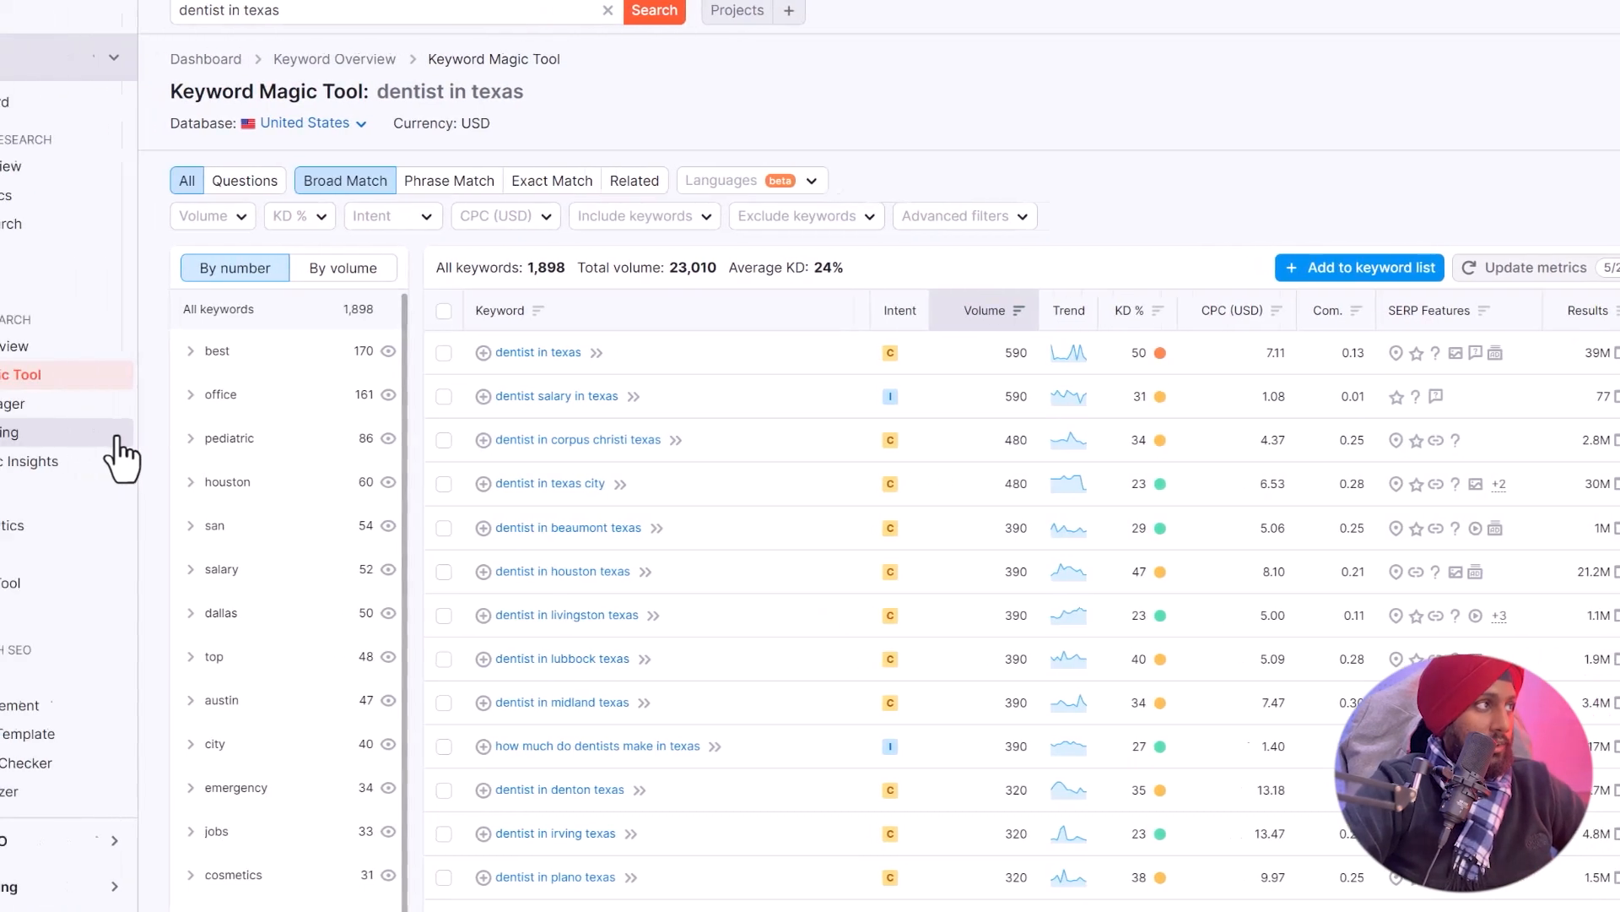
# Open Domain Overview in a new tab and open the Family Dental Center of East Texas website from the Google results.
pyautogui.rightClick(132, 169)
pyautogui.click(205, 183)
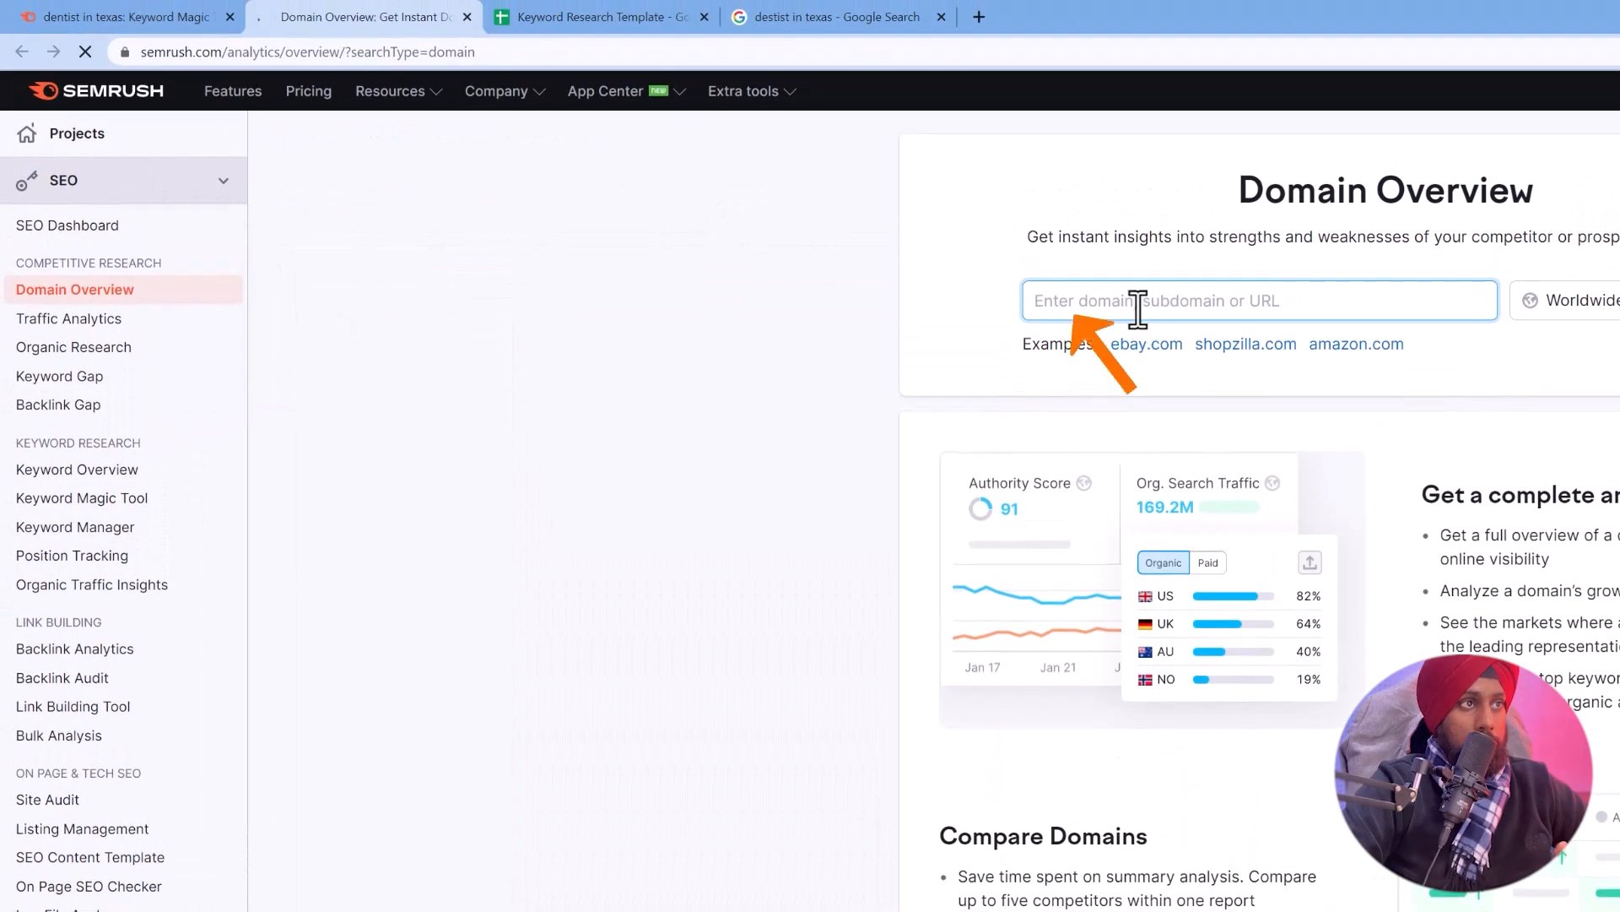
pyautogui.click(908, 10)
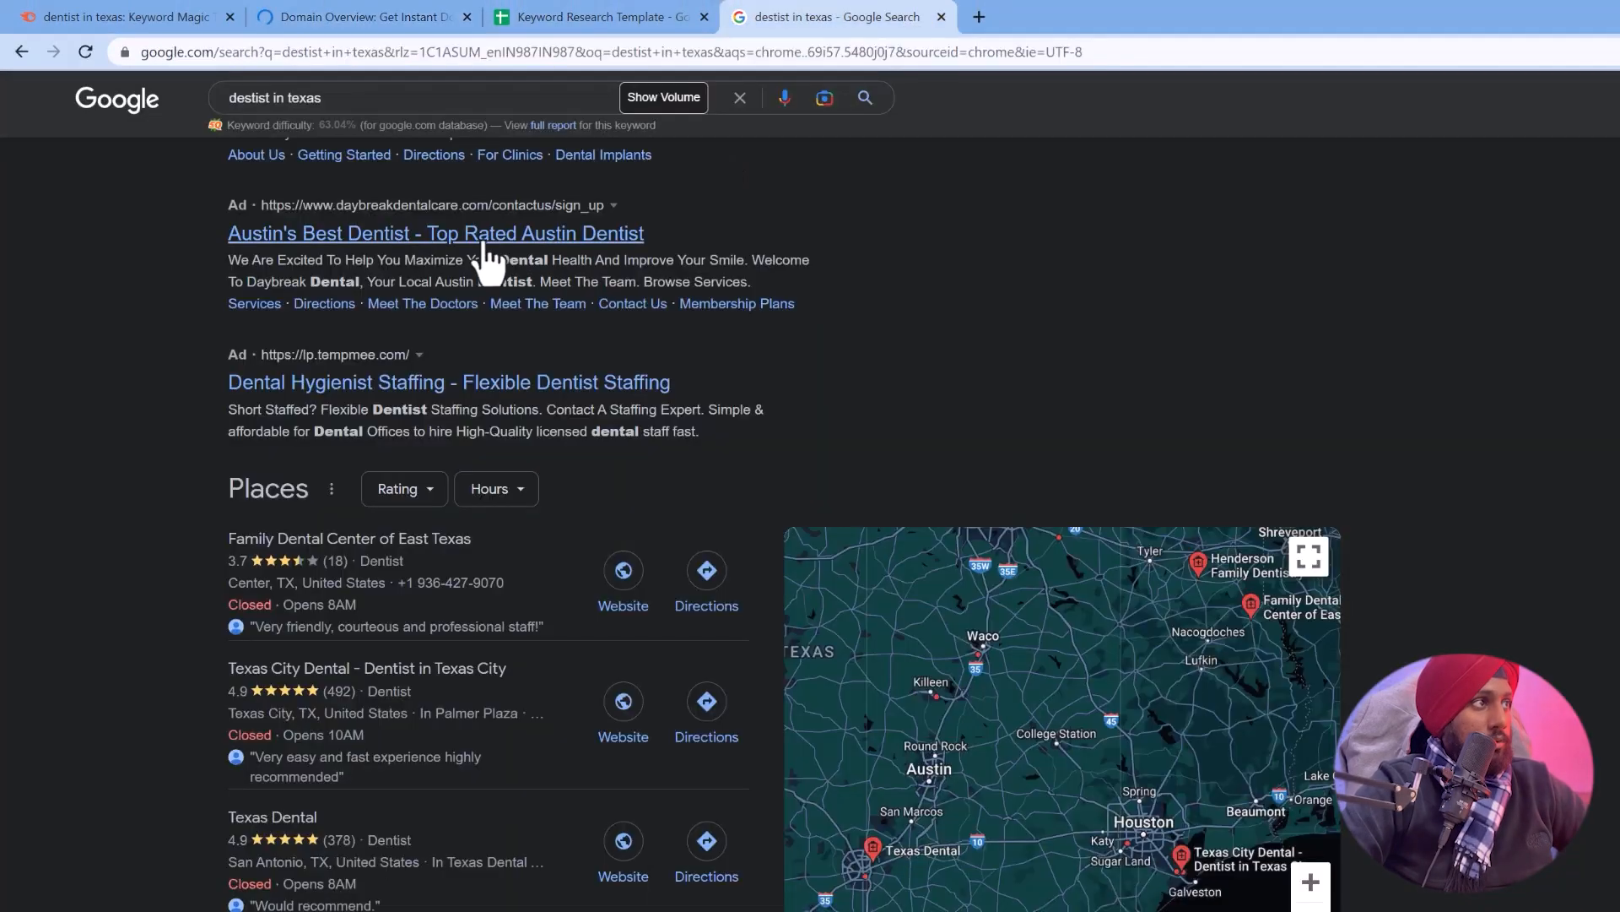
pyautogui.scroll(-5, 396, 498)
pyautogui.scroll(-5, 395, 494)
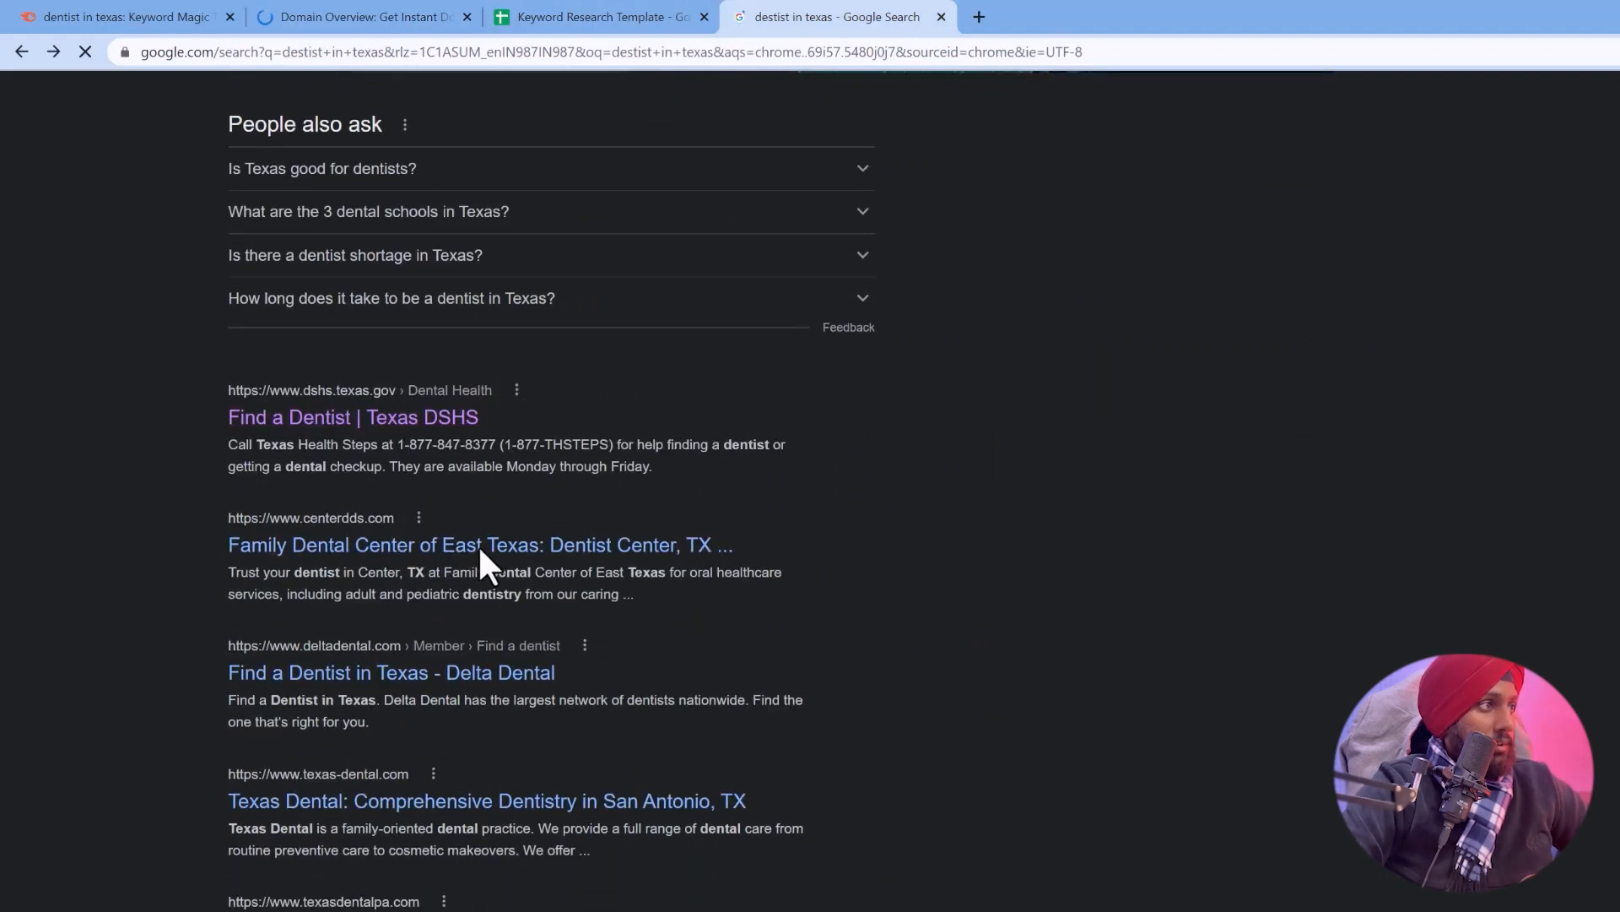
pyautogui.click(478, 544)
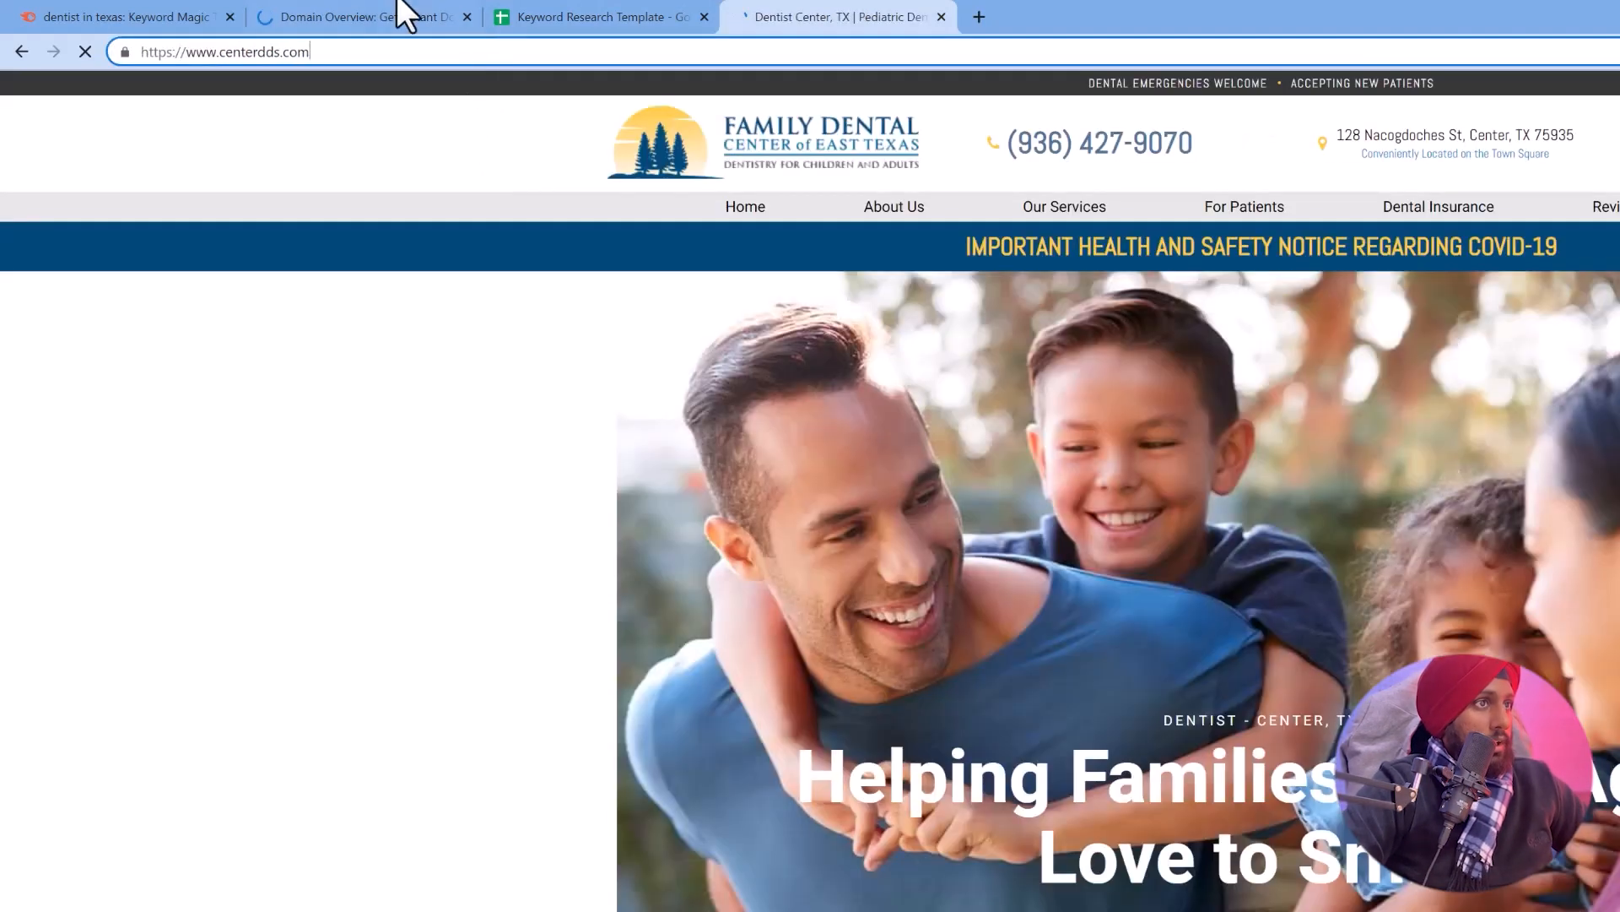
pyautogui.click(405, 13)
pyautogui.click(799, 10)
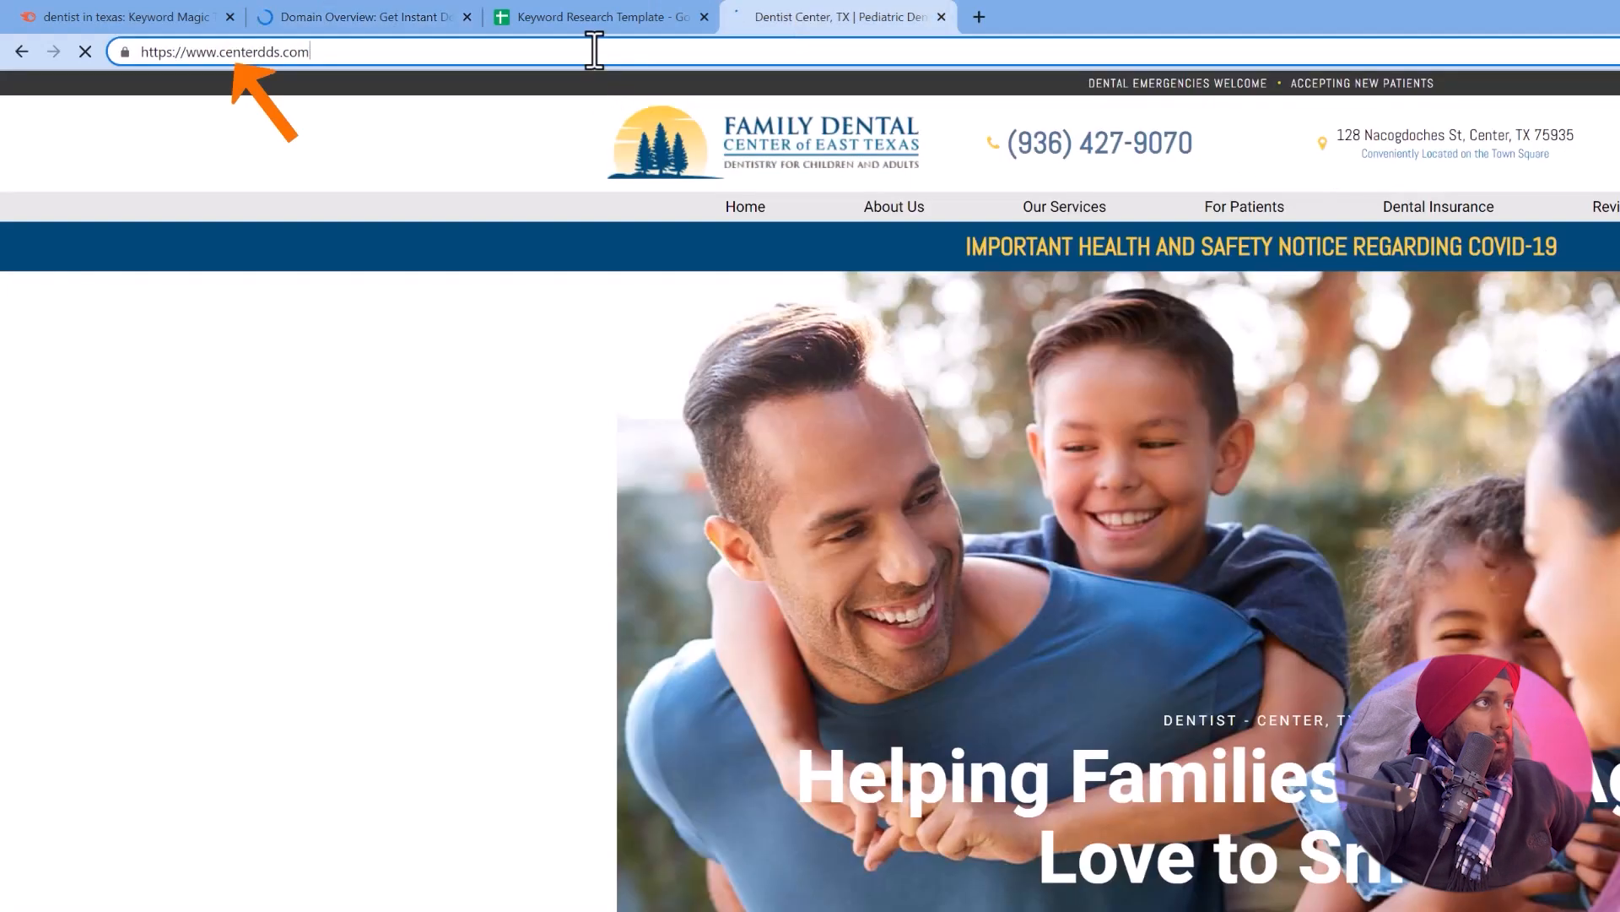
pyautogui.tripleClick(593, 51)
pyautogui.hotkey('ctrl', 'c')
pyautogui.click(347, 19)
pyautogui.click(996, 313)
pyautogui.hotkey('ctrl', 'v')
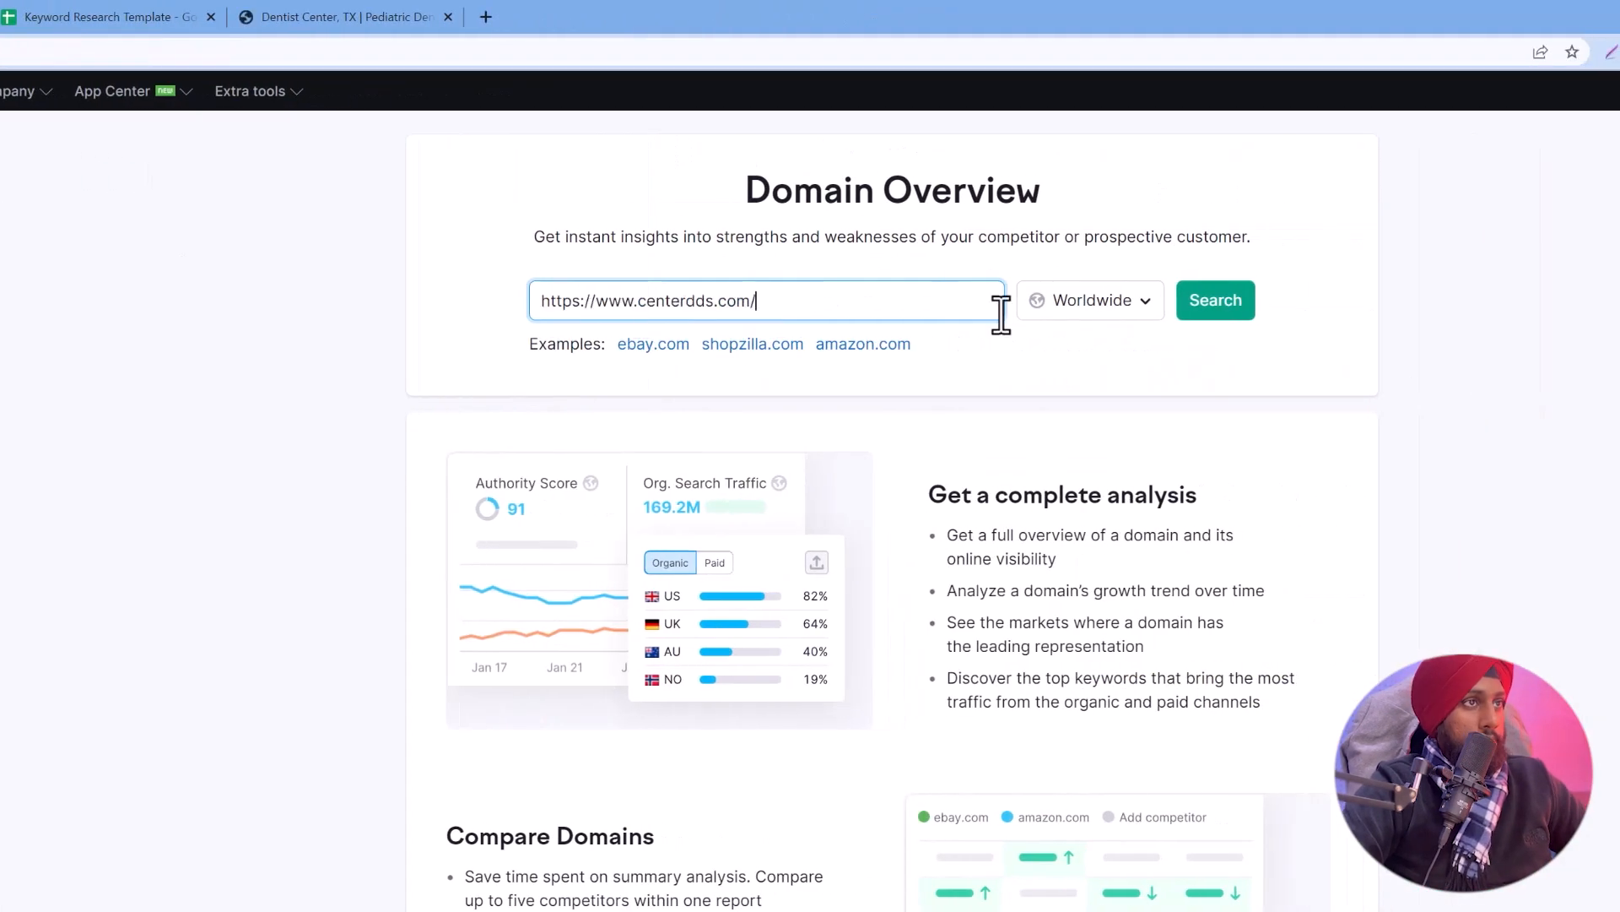
pyautogui.click(1215, 314)
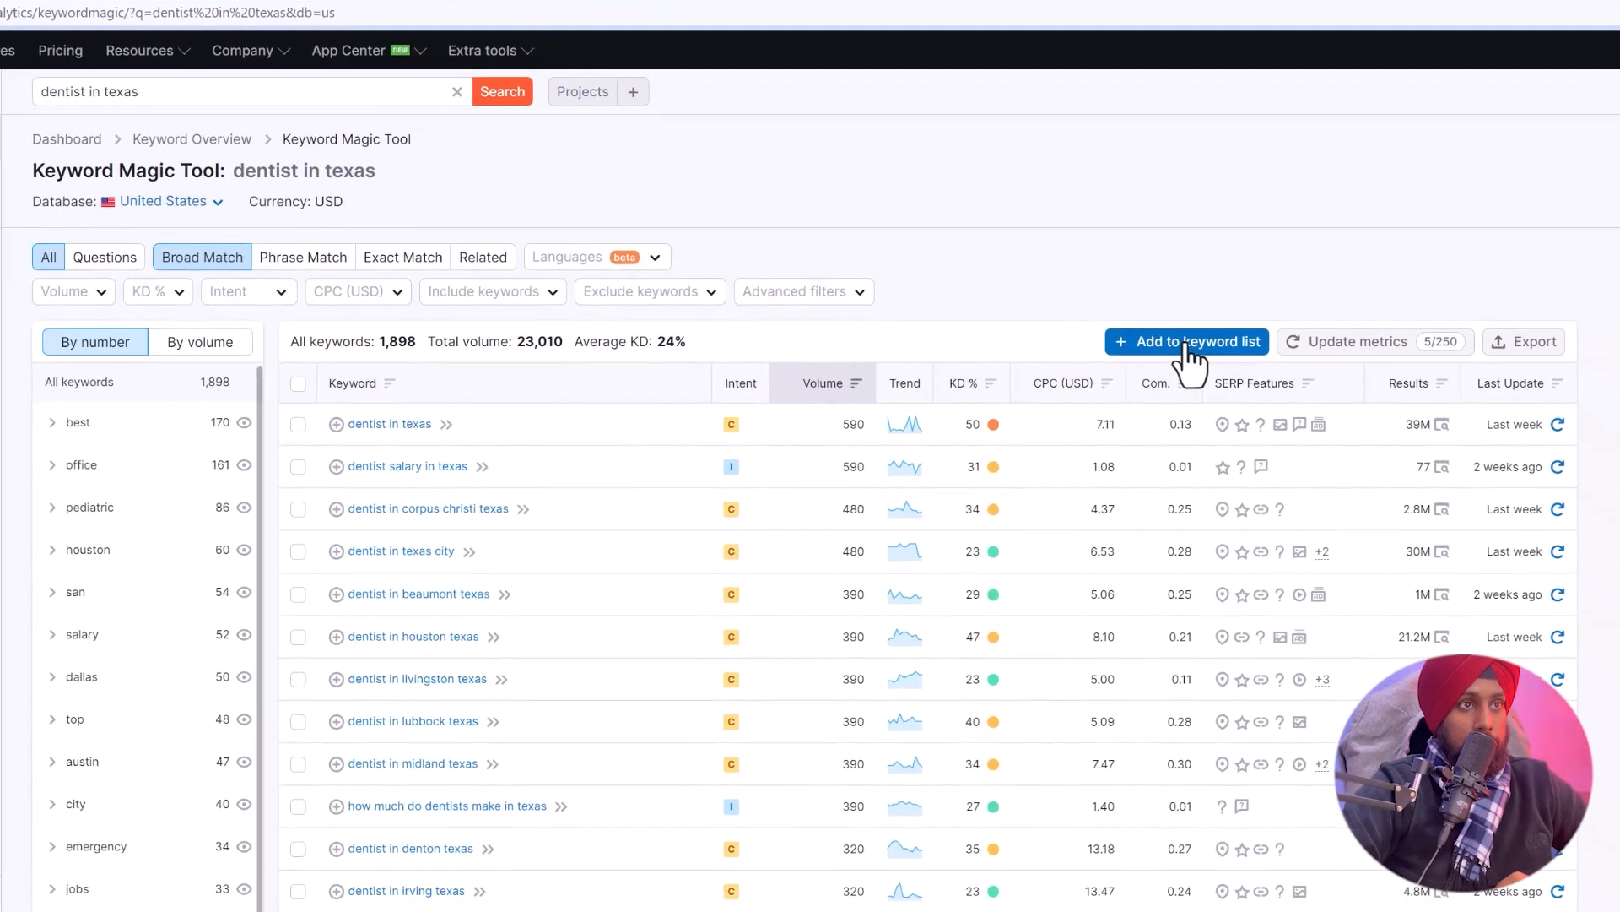
# Create a keyword list named "Dentist In Texas" from the Keyword Magic Tool results and add the keyword "dentist in texas" to it.
pyautogui.click(1188, 343)
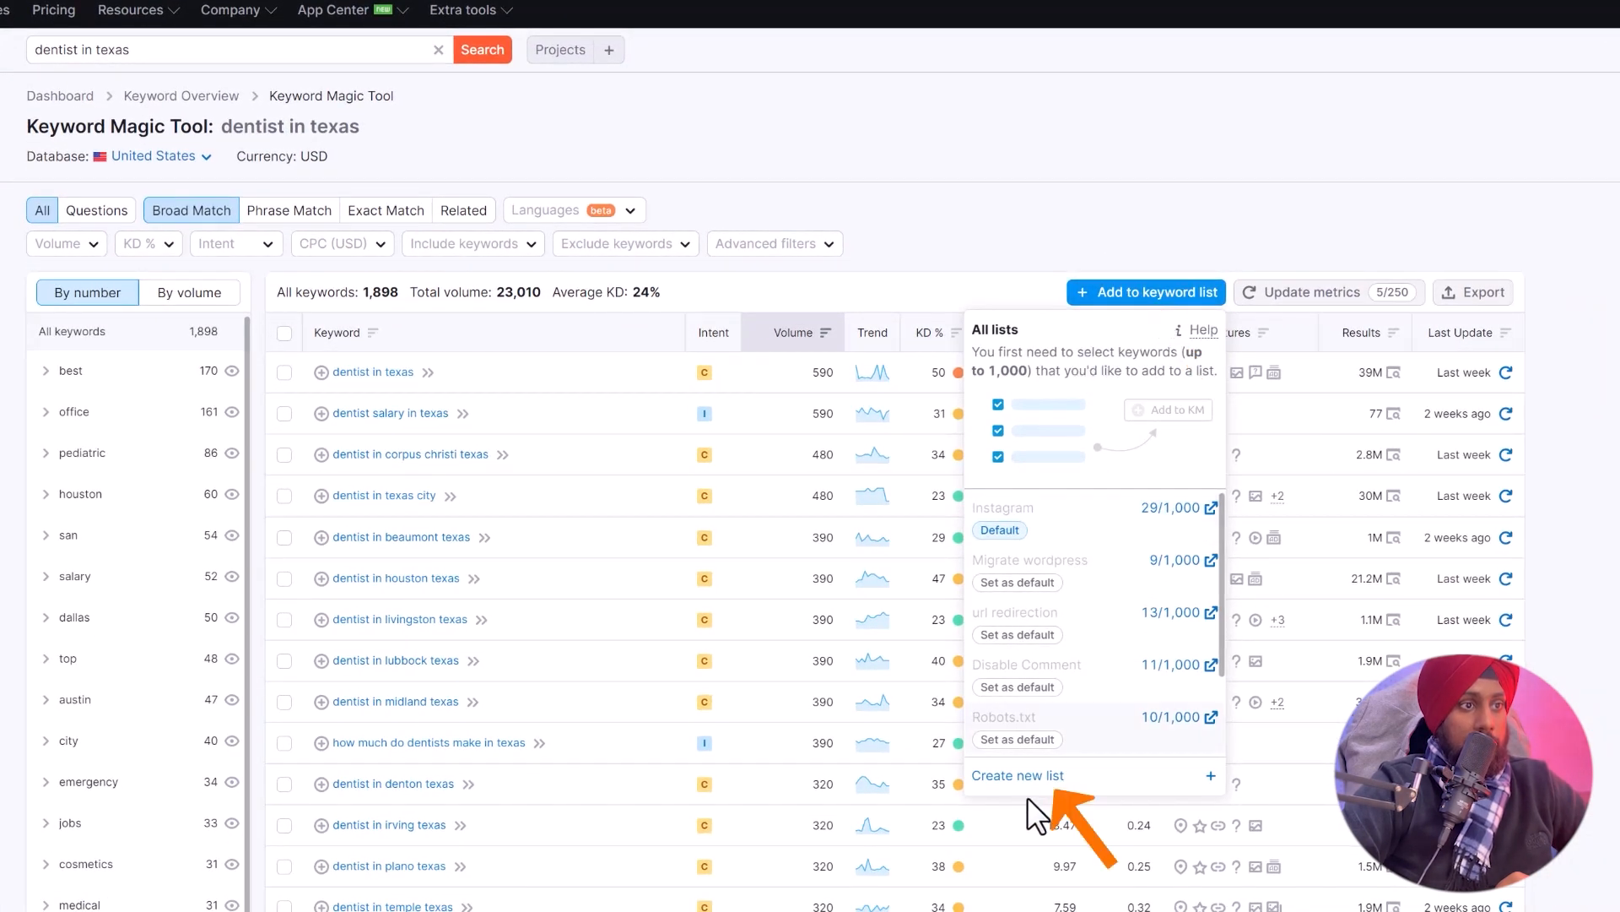
pyautogui.click(1028, 778)
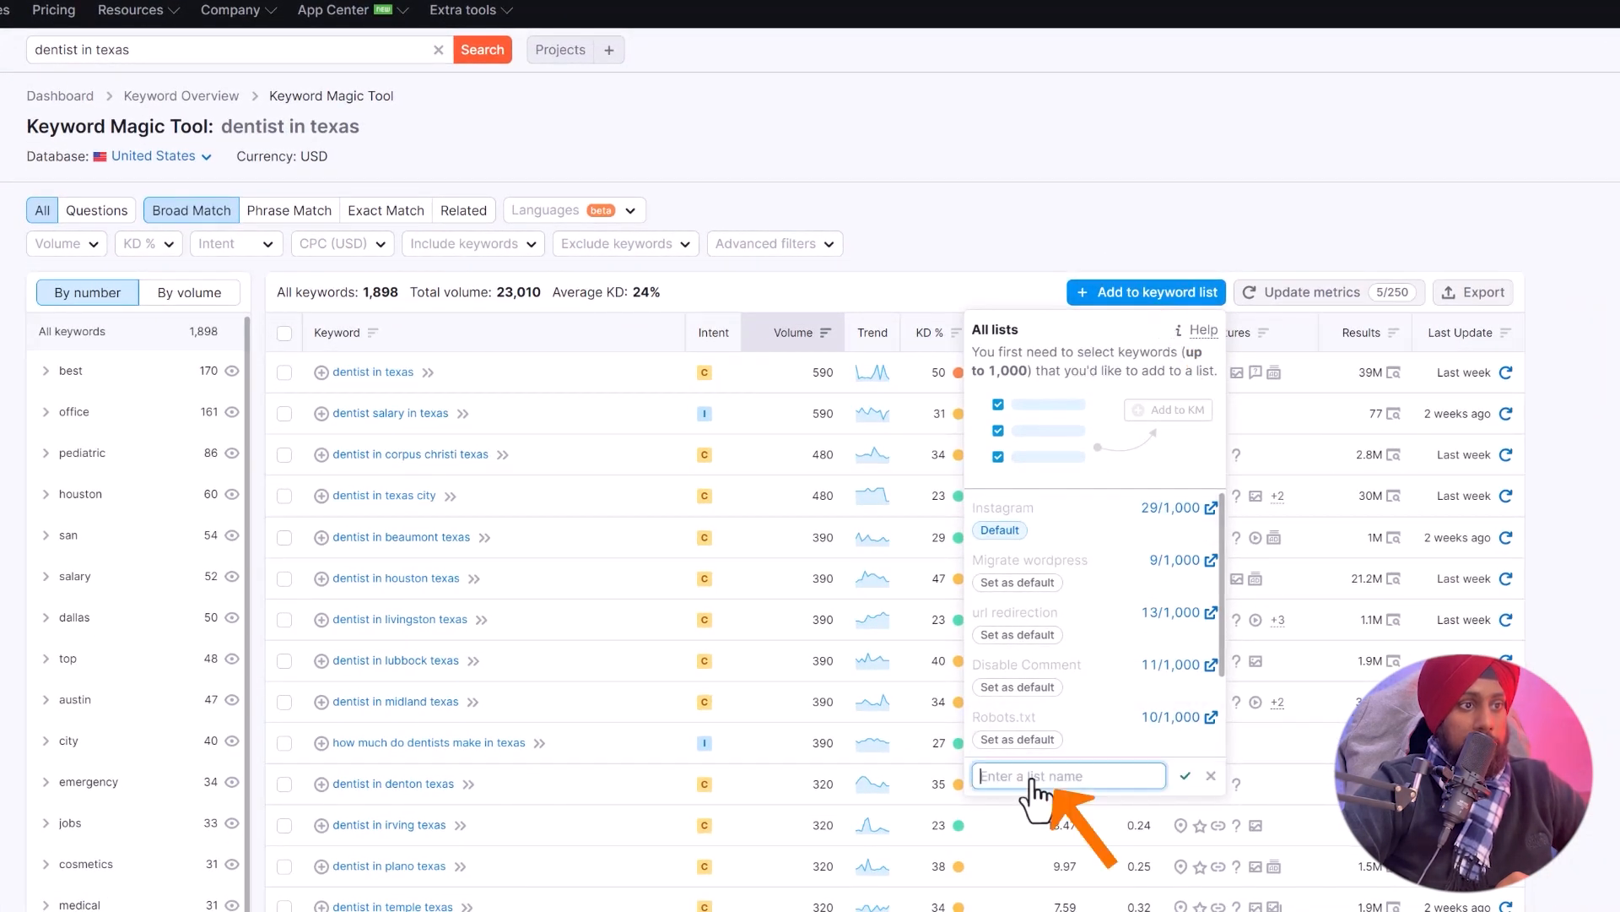
pyautogui.write('Dentist In')
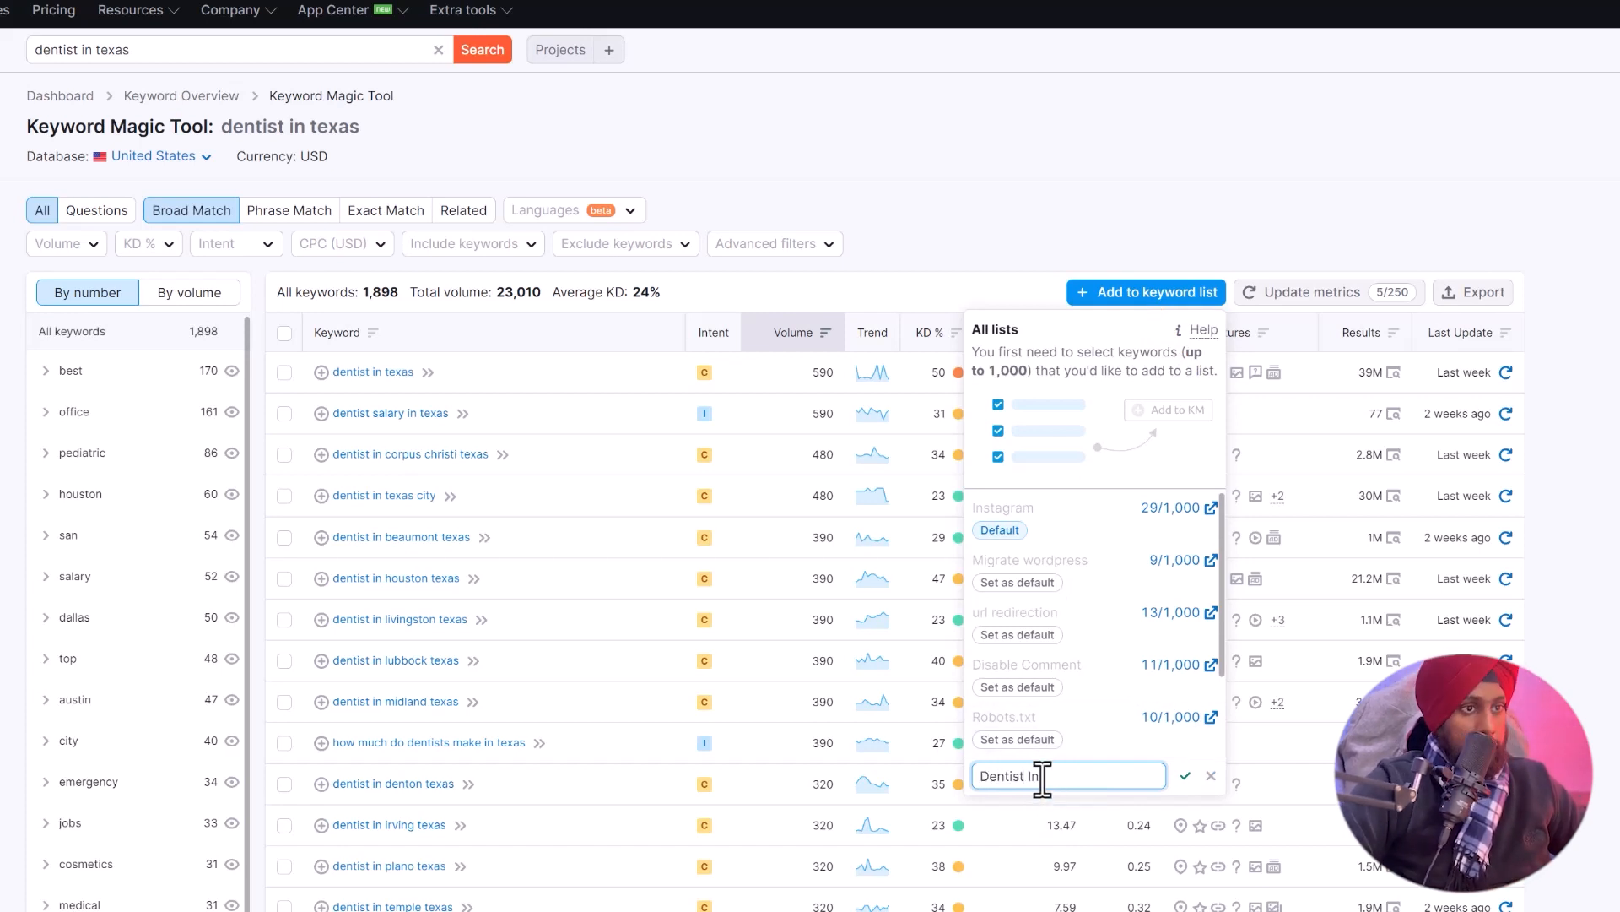
pyautogui.write(' Texas')
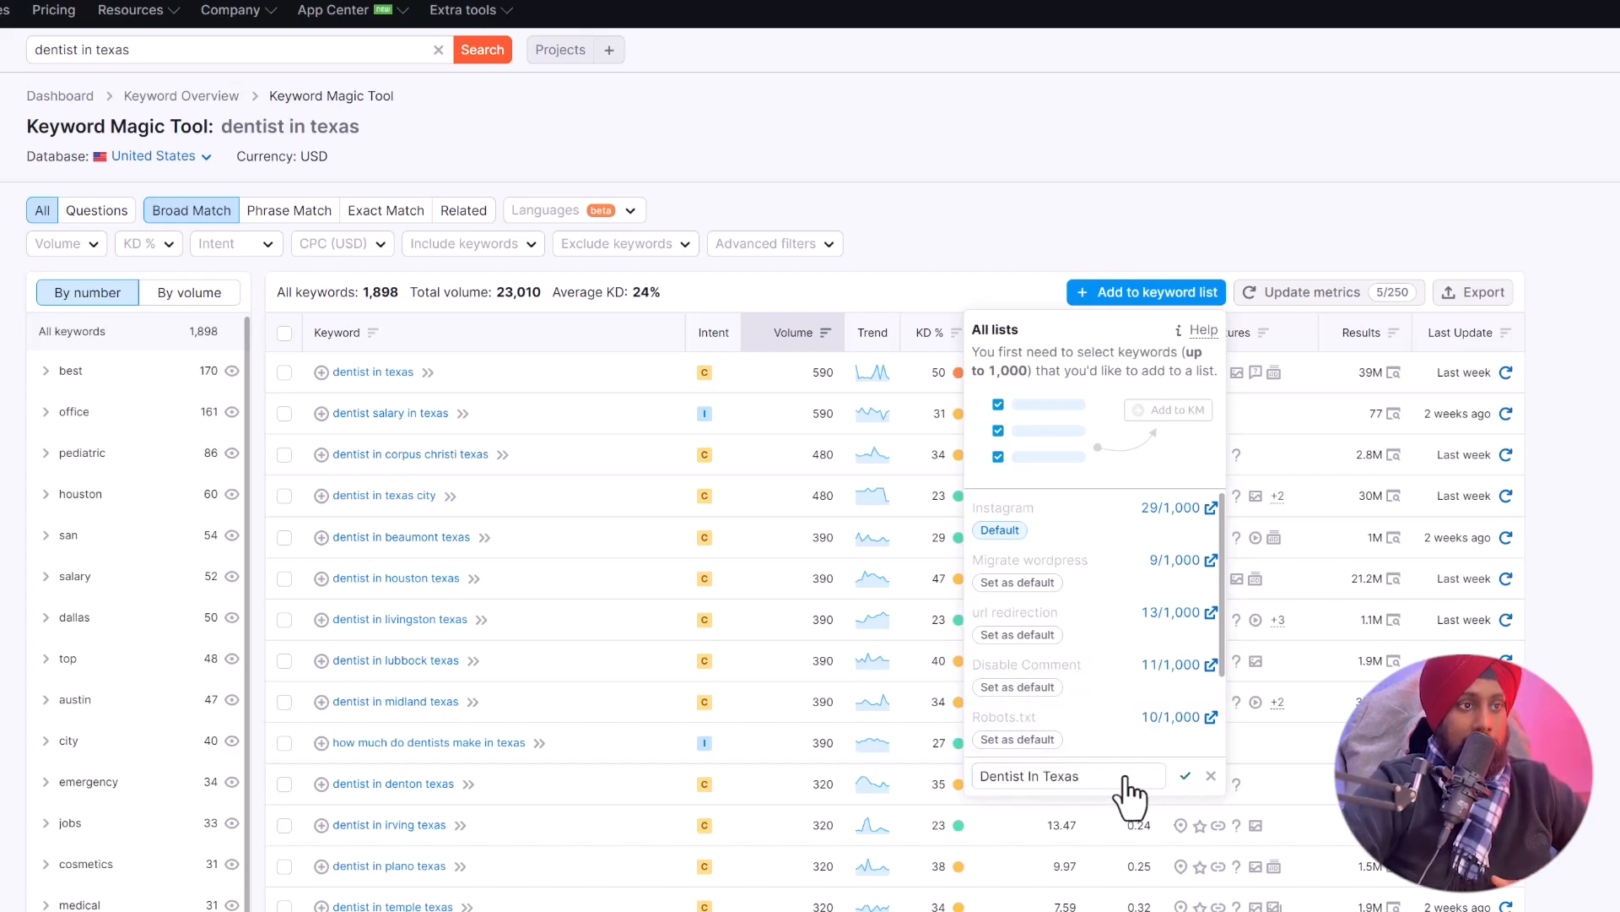
pyautogui.click(1185, 775)
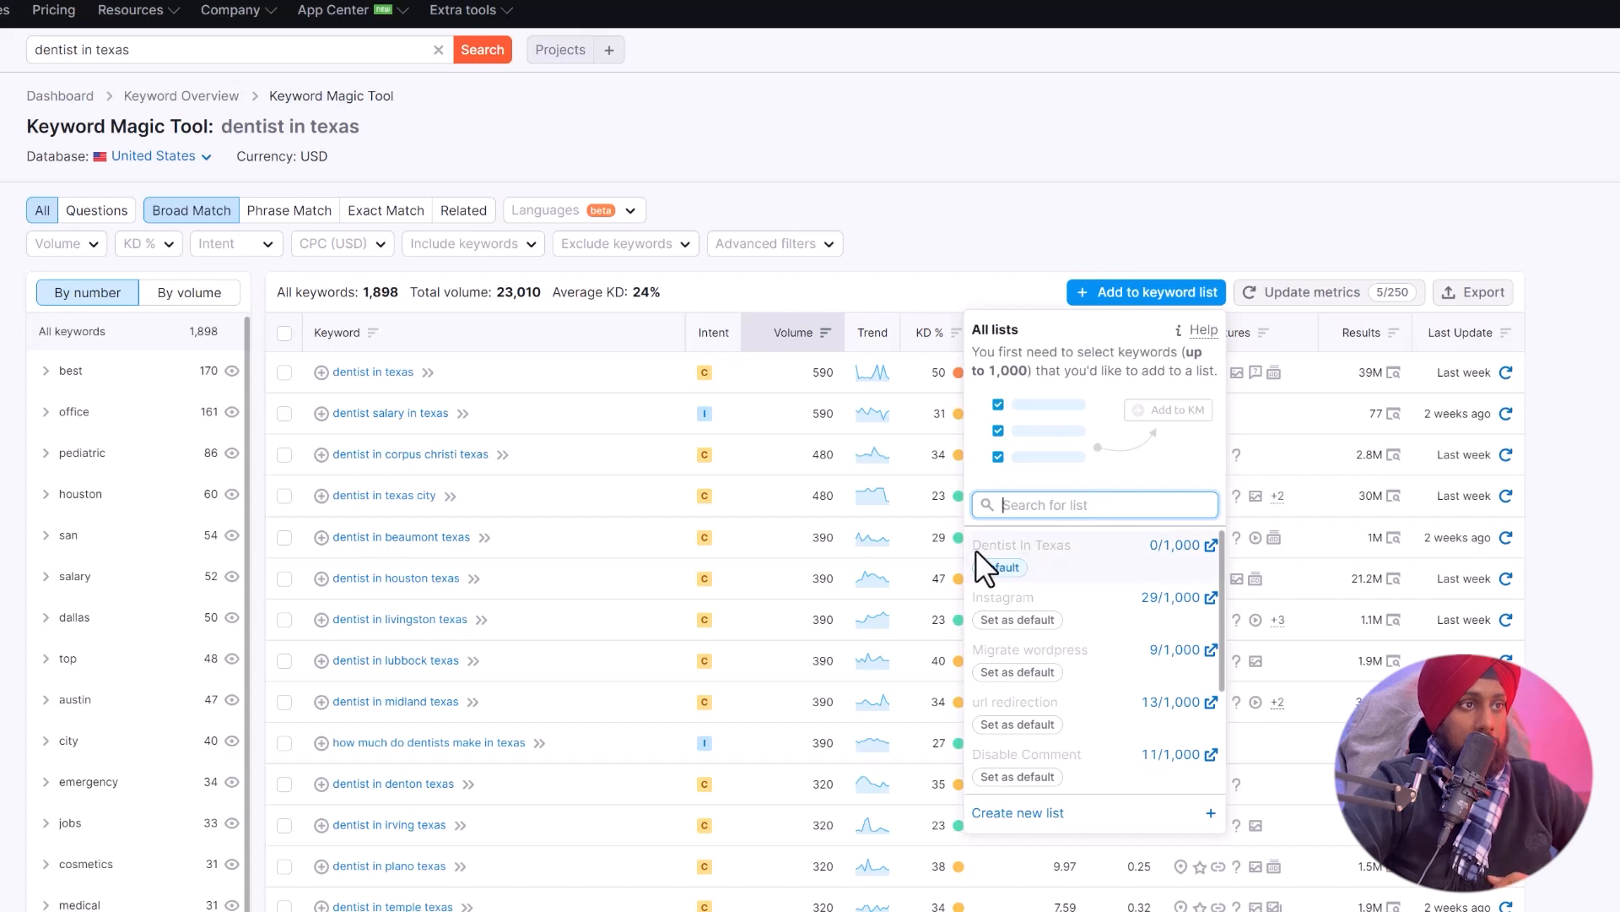
pyautogui.moveTo(976, 549); pyautogui.dragTo(1033, 547)
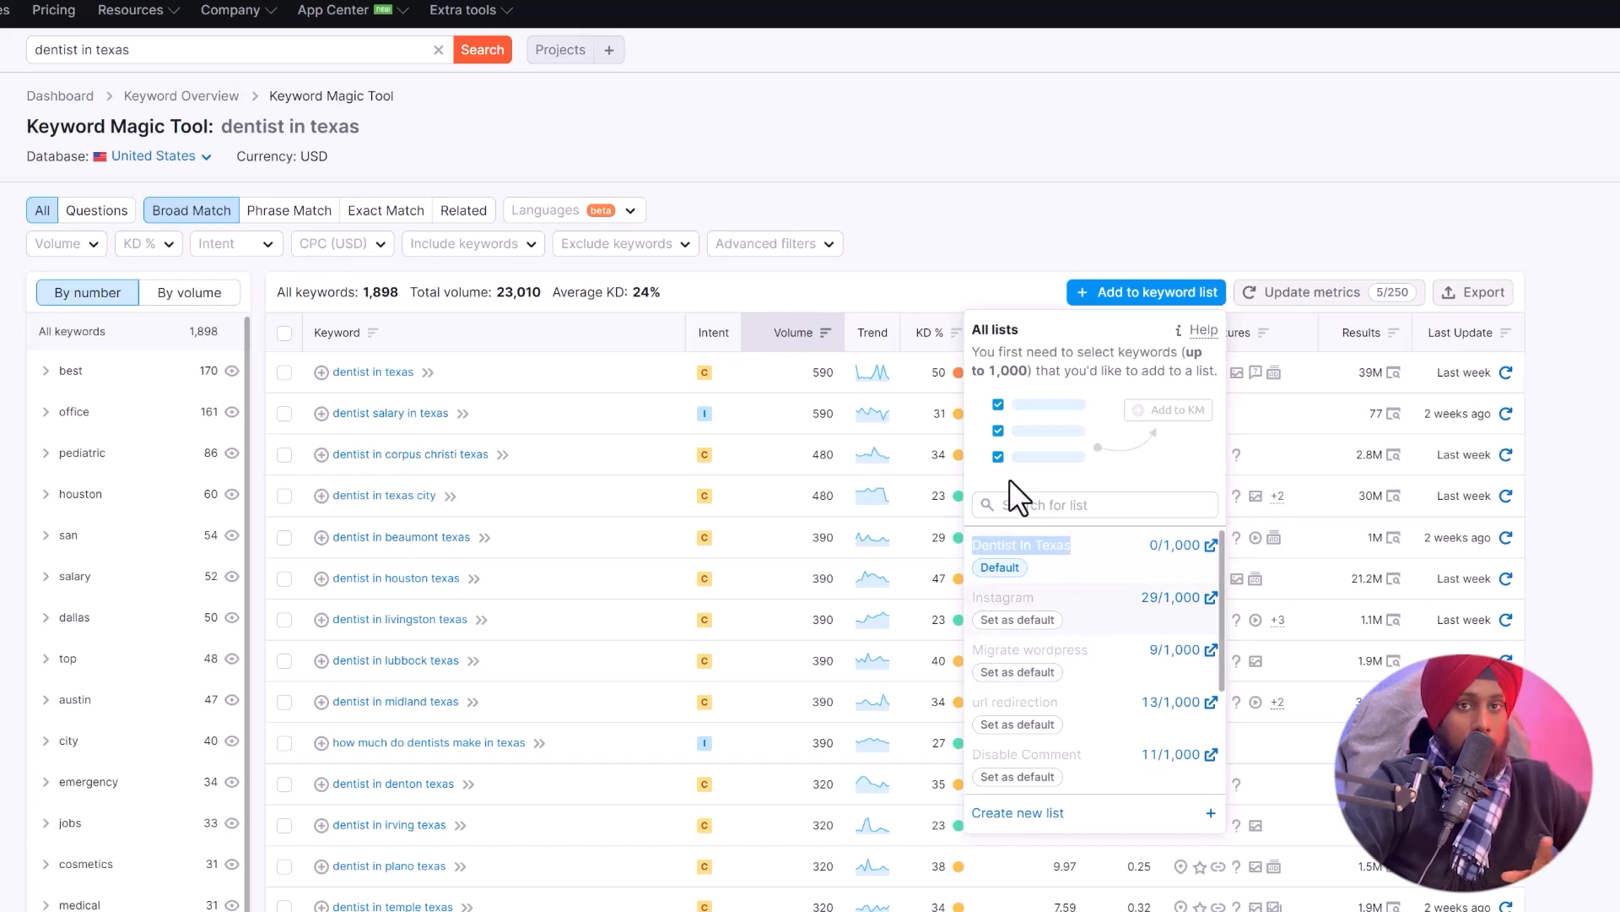
pyautogui.click(976, 241)
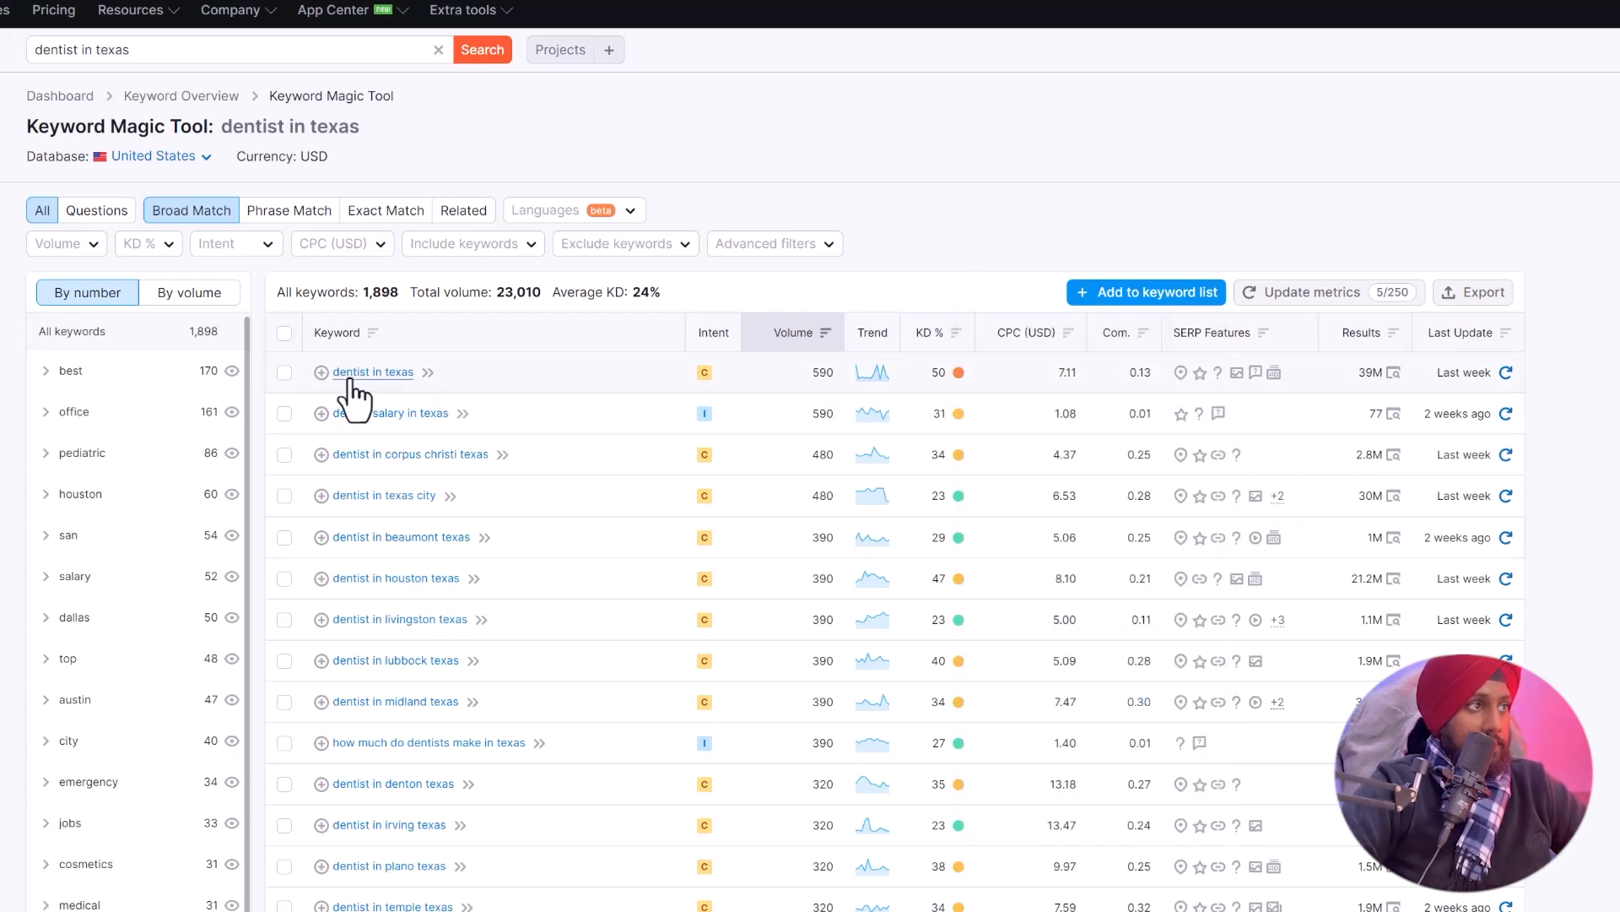
pyautogui.moveTo(958, 375)
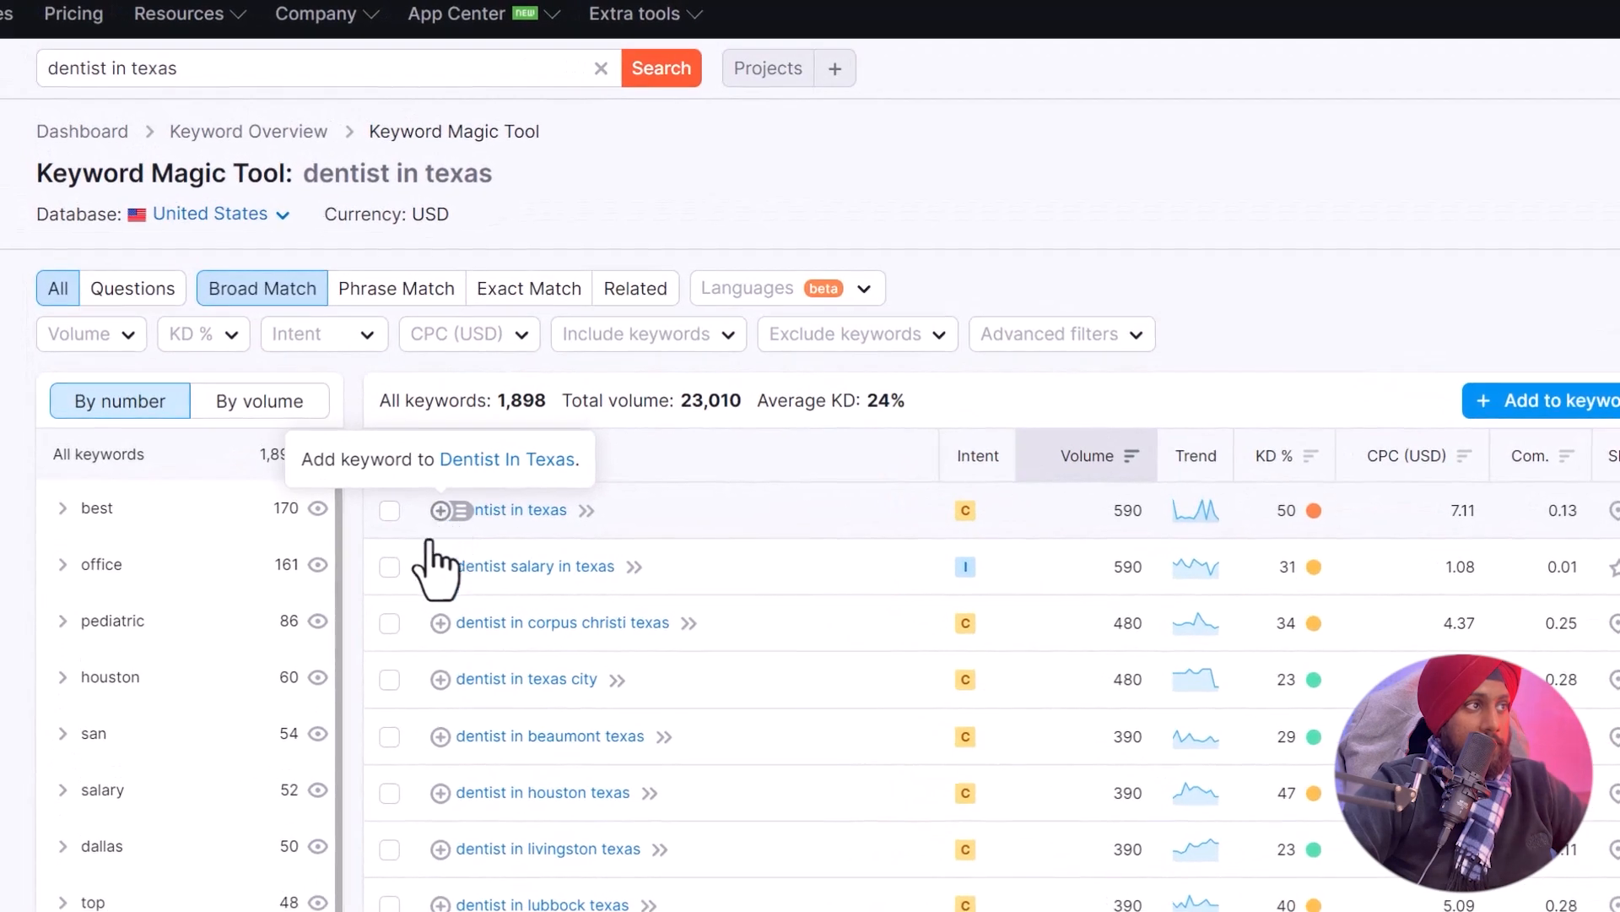
pyautogui.click(440, 510)
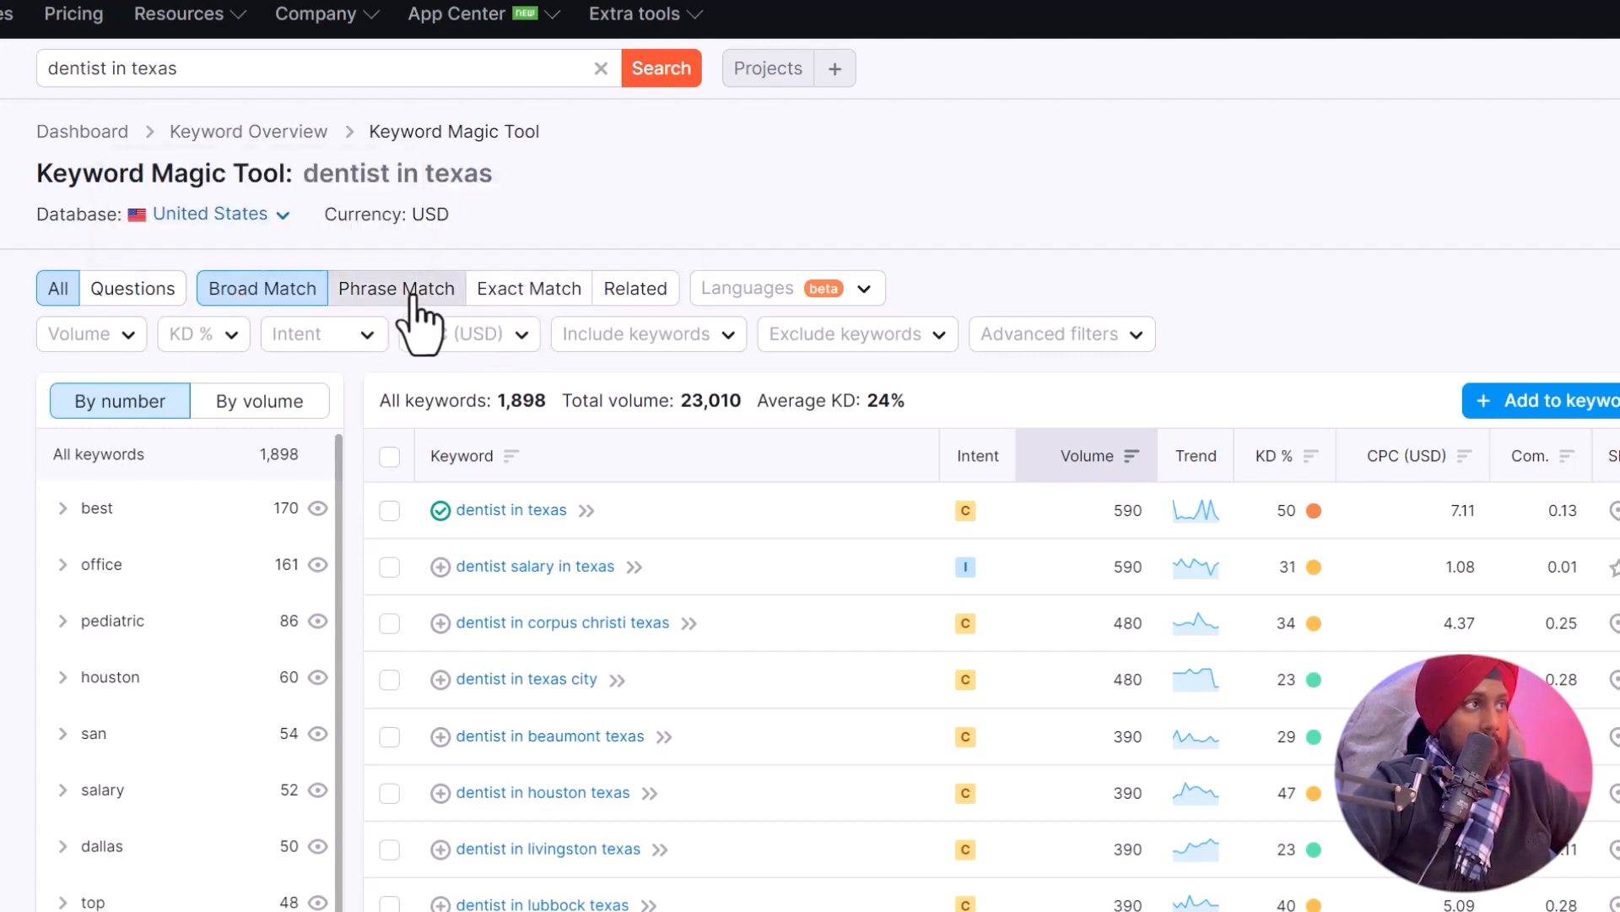
# Try filtering the keywords by the Possible difficulty level of 30–49%, and clear that filter.
pyautogui.click(827, 289)
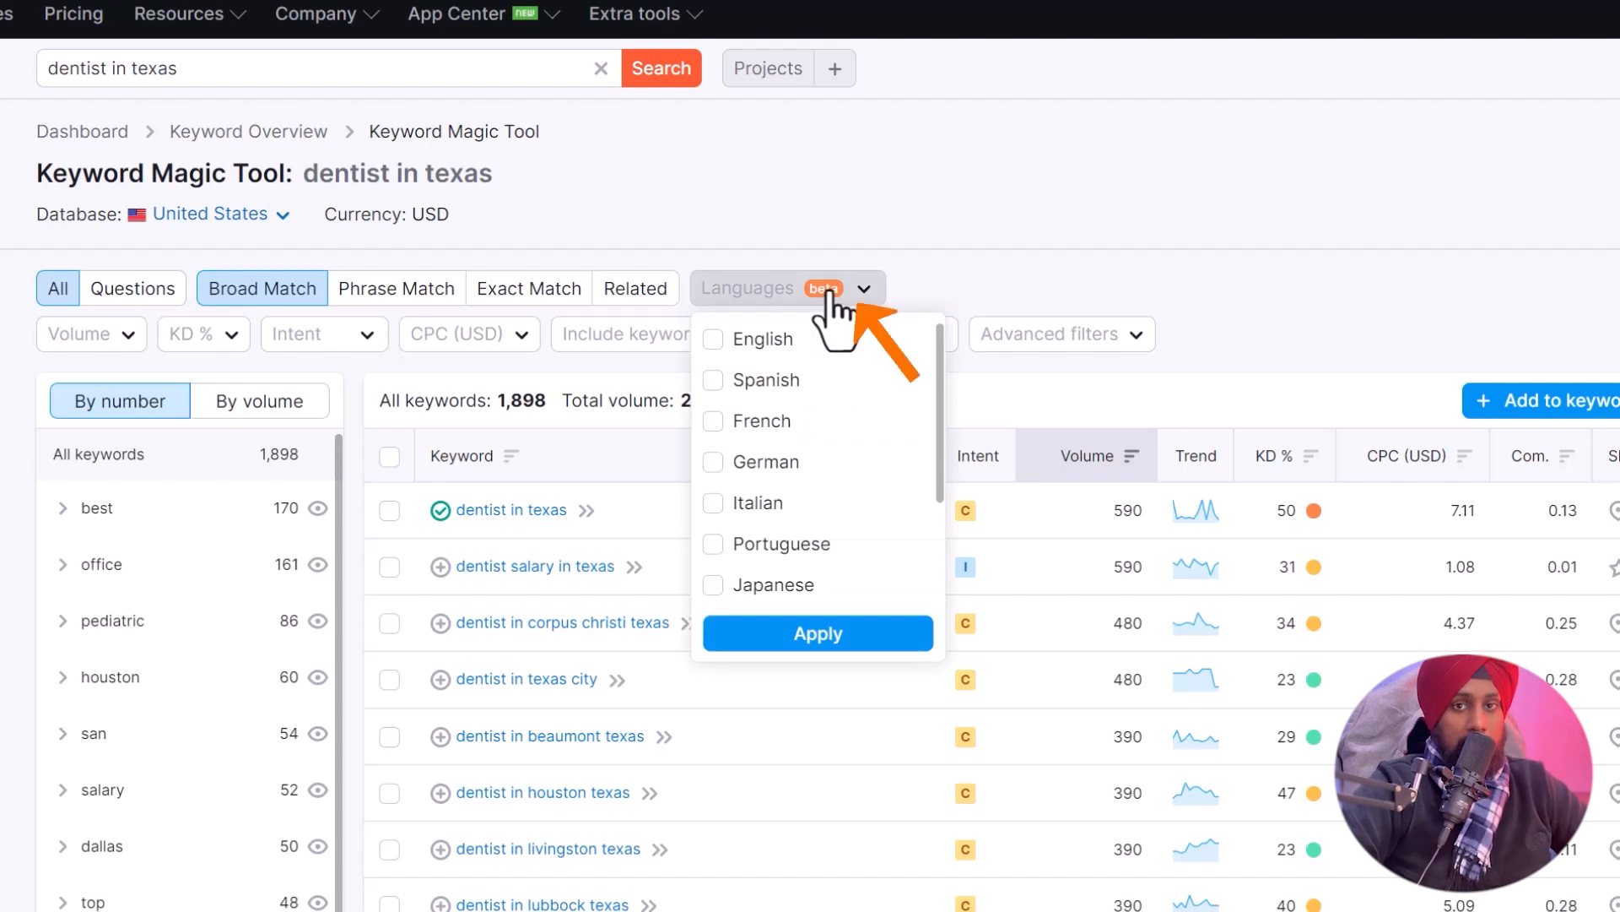
pyautogui.click(87, 335)
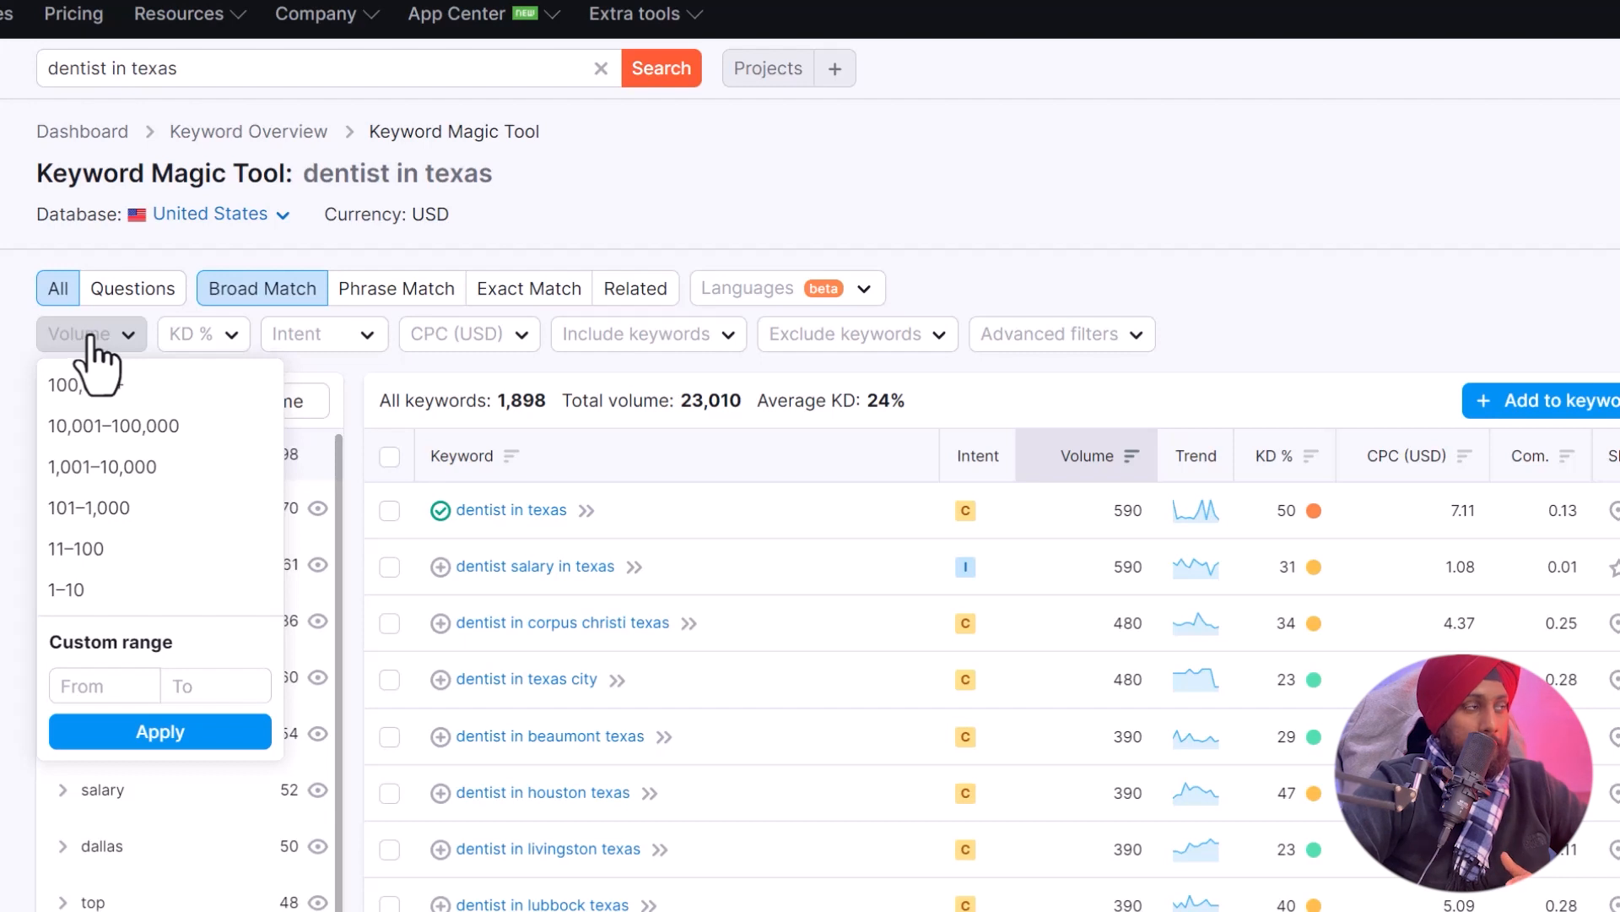
pyautogui.click(233, 337)
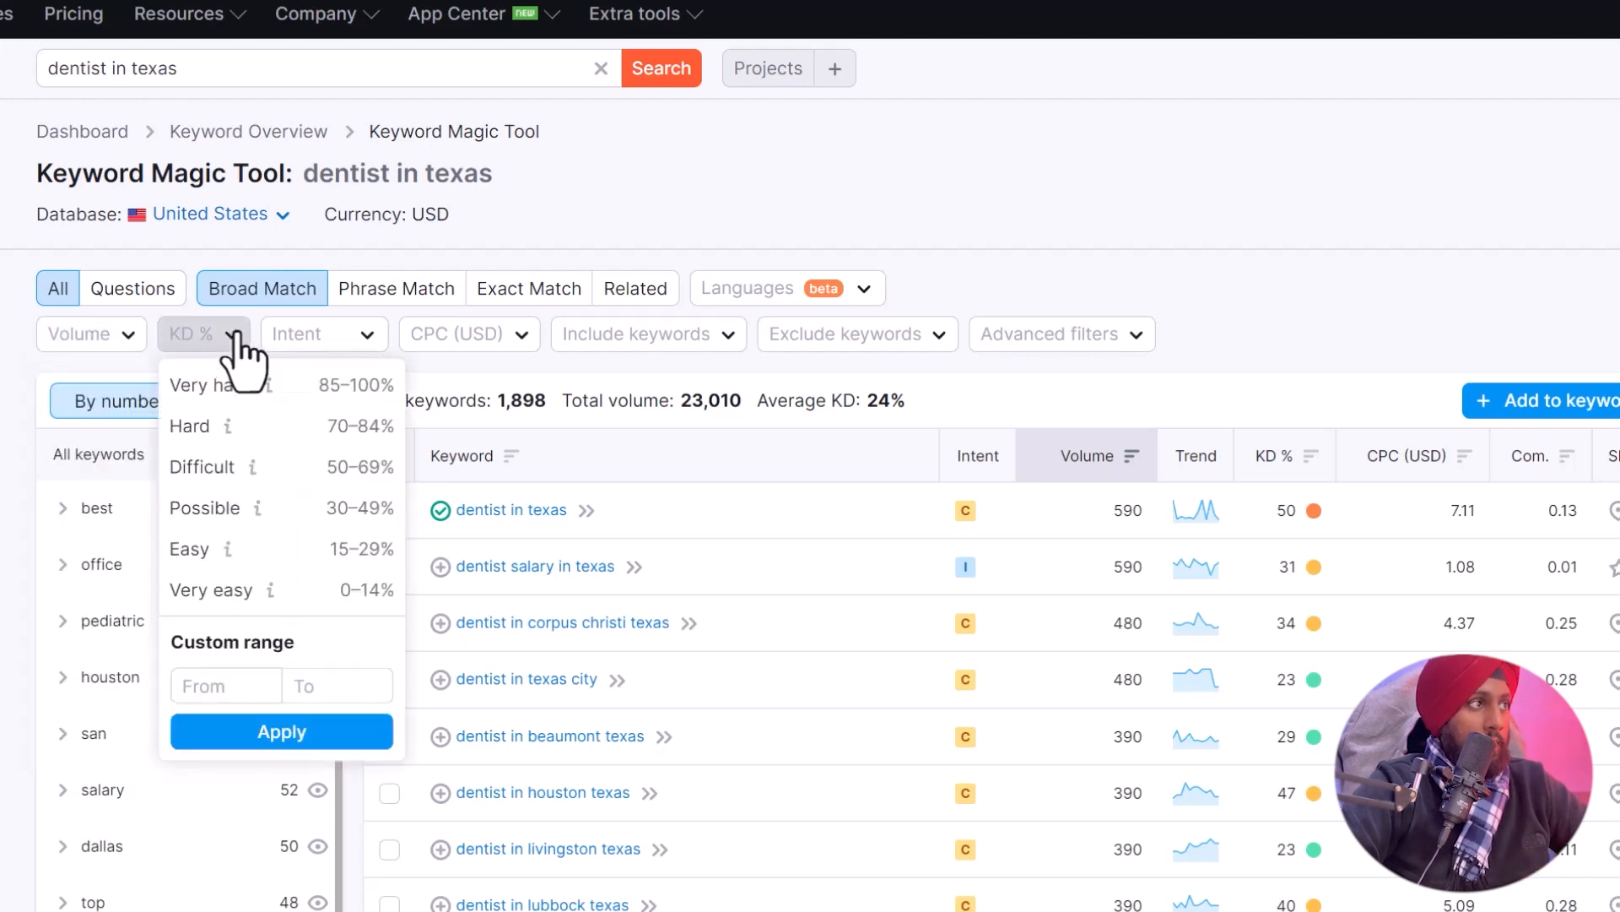
pyautogui.click(290, 510)
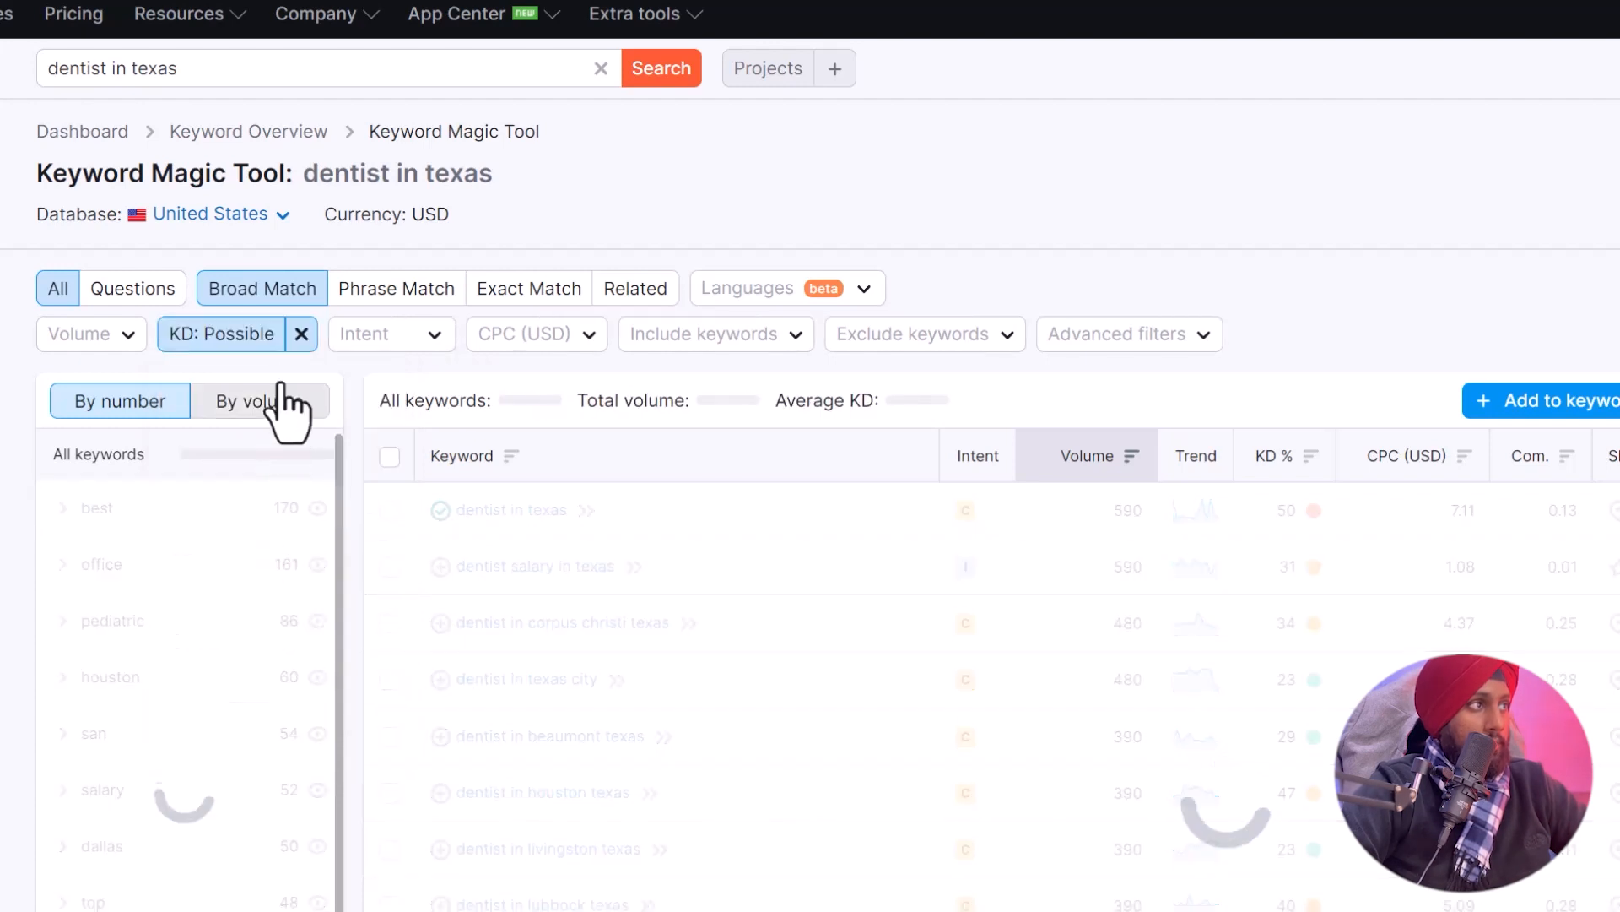
pyautogui.click(301, 334)
# Filter the keywords to a custom keyword difficulty range of 0 to 49 and check the keyword totals.
pyautogui.click(228, 334)
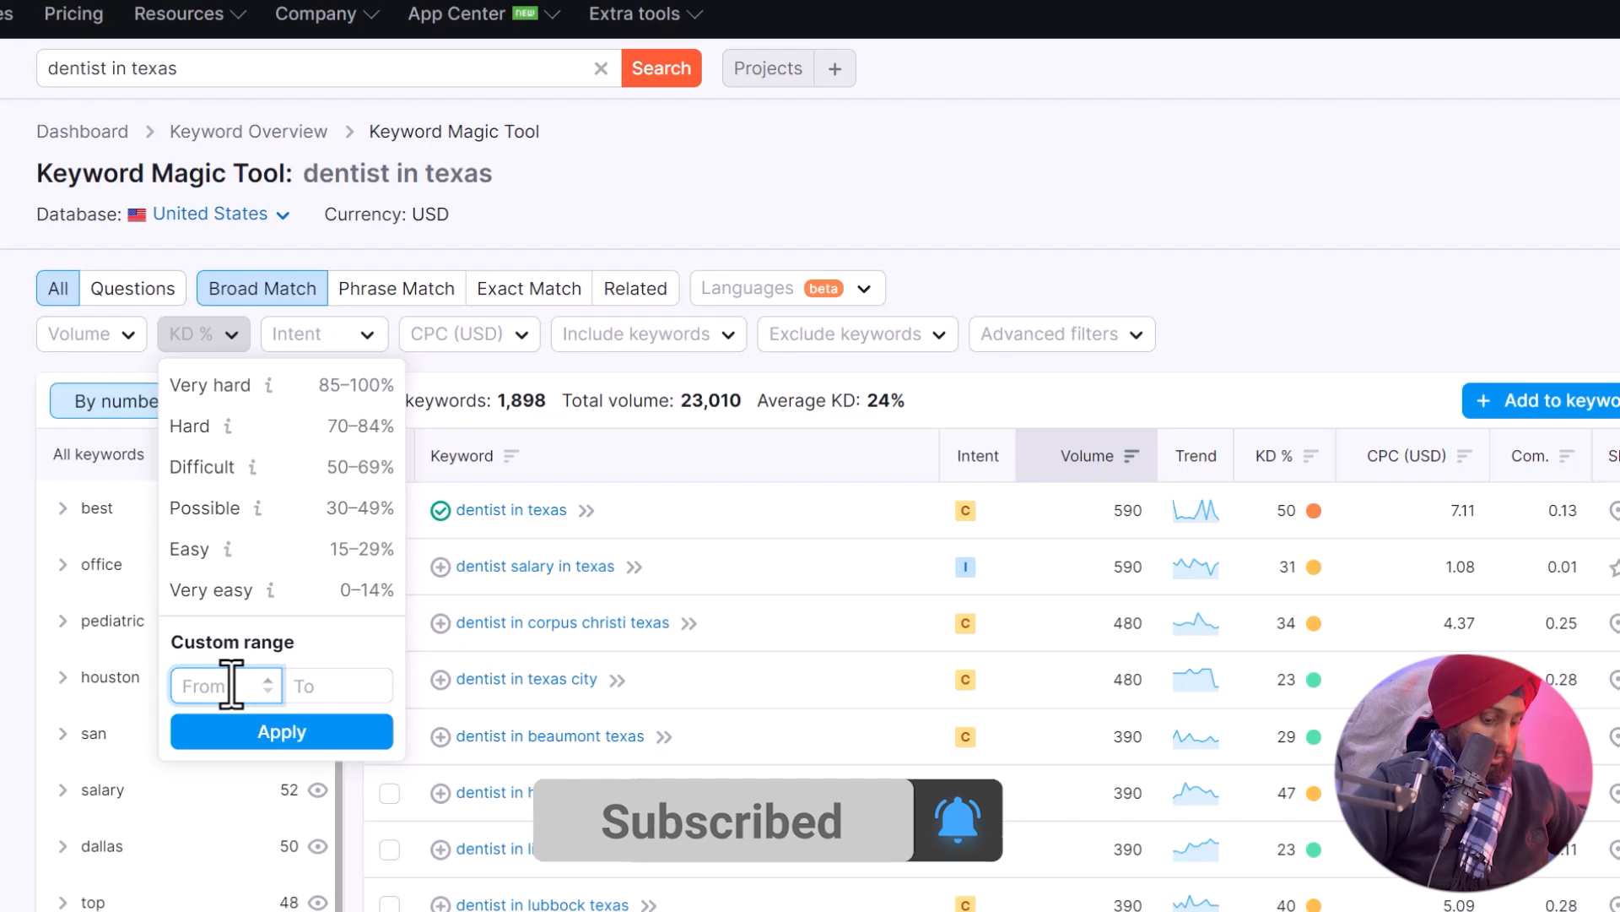
pyautogui.write('0')
pyautogui.press('Tab')
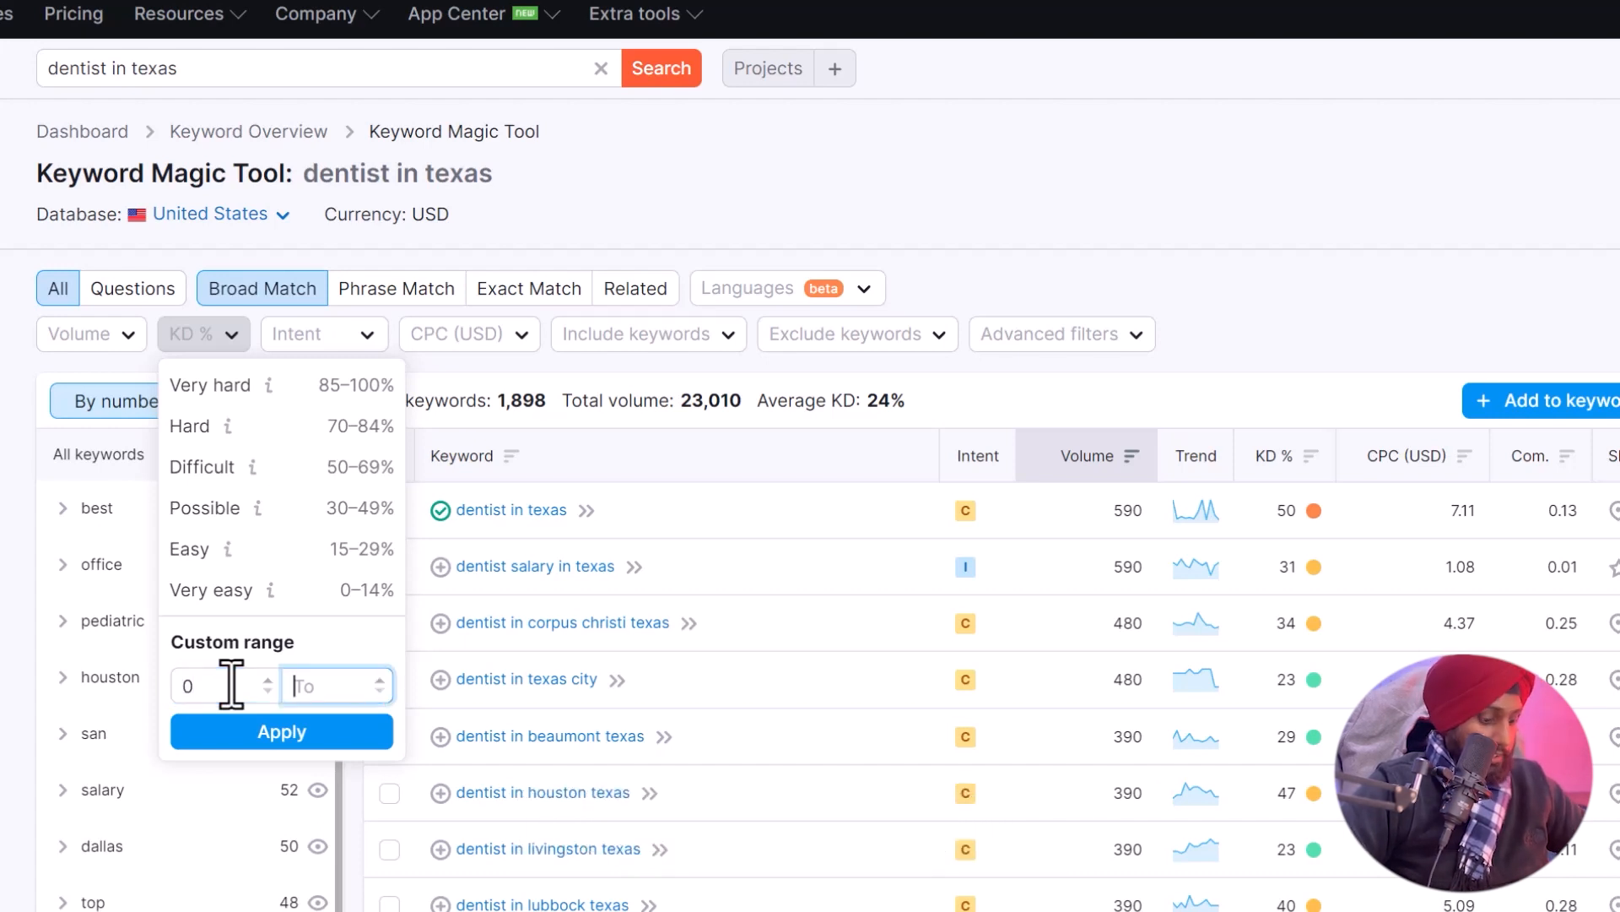
pyautogui.write('49')
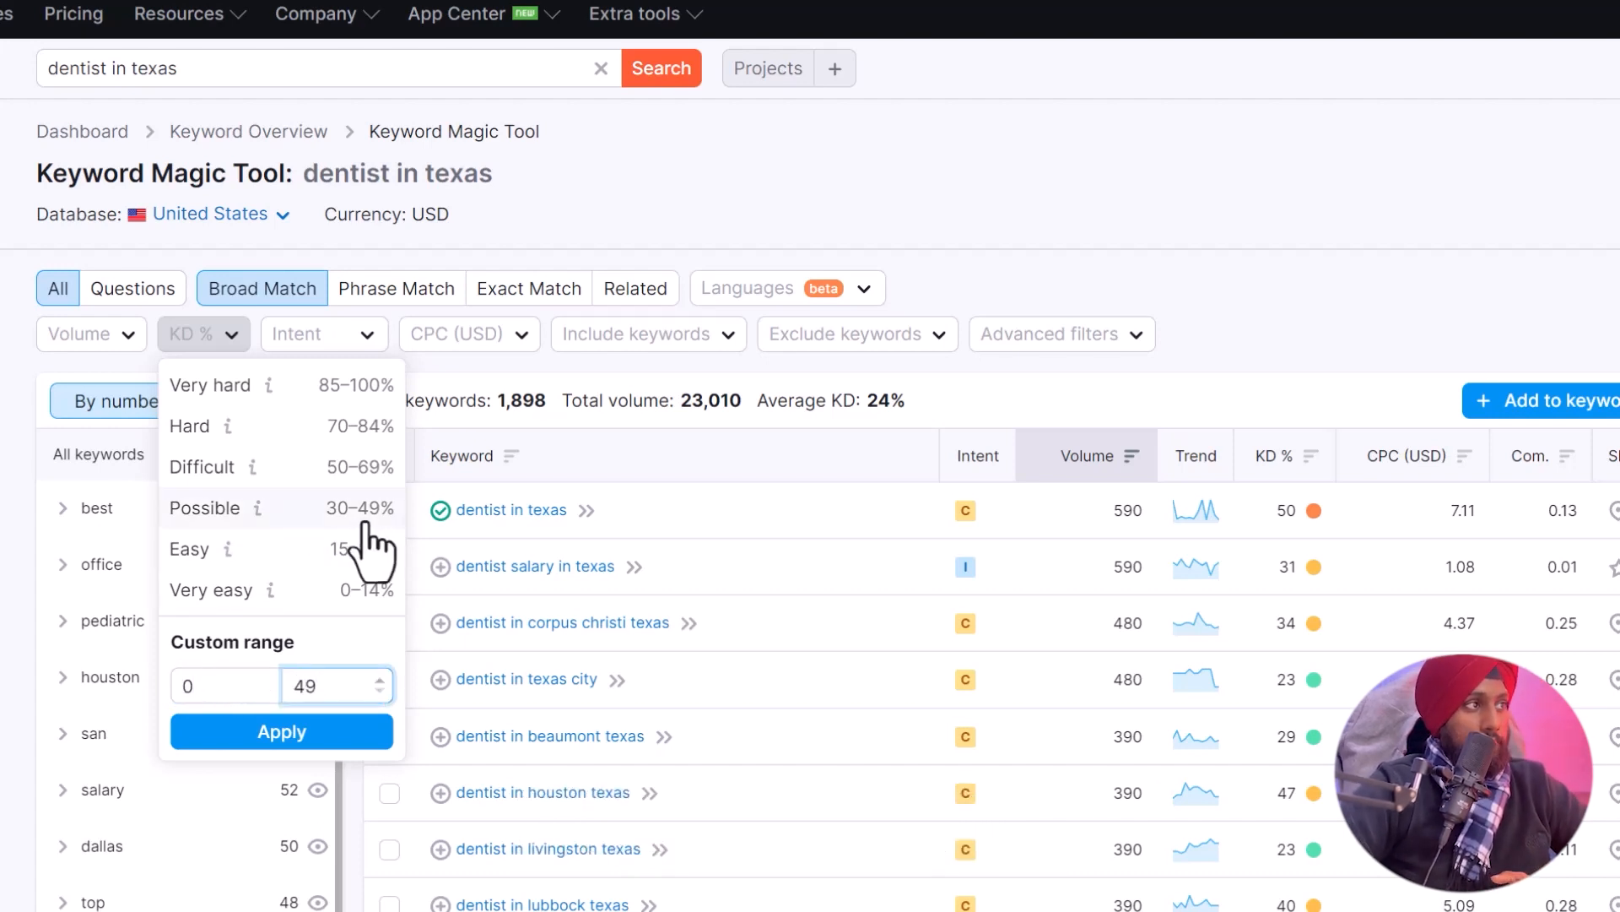
pyautogui.click(334, 729)
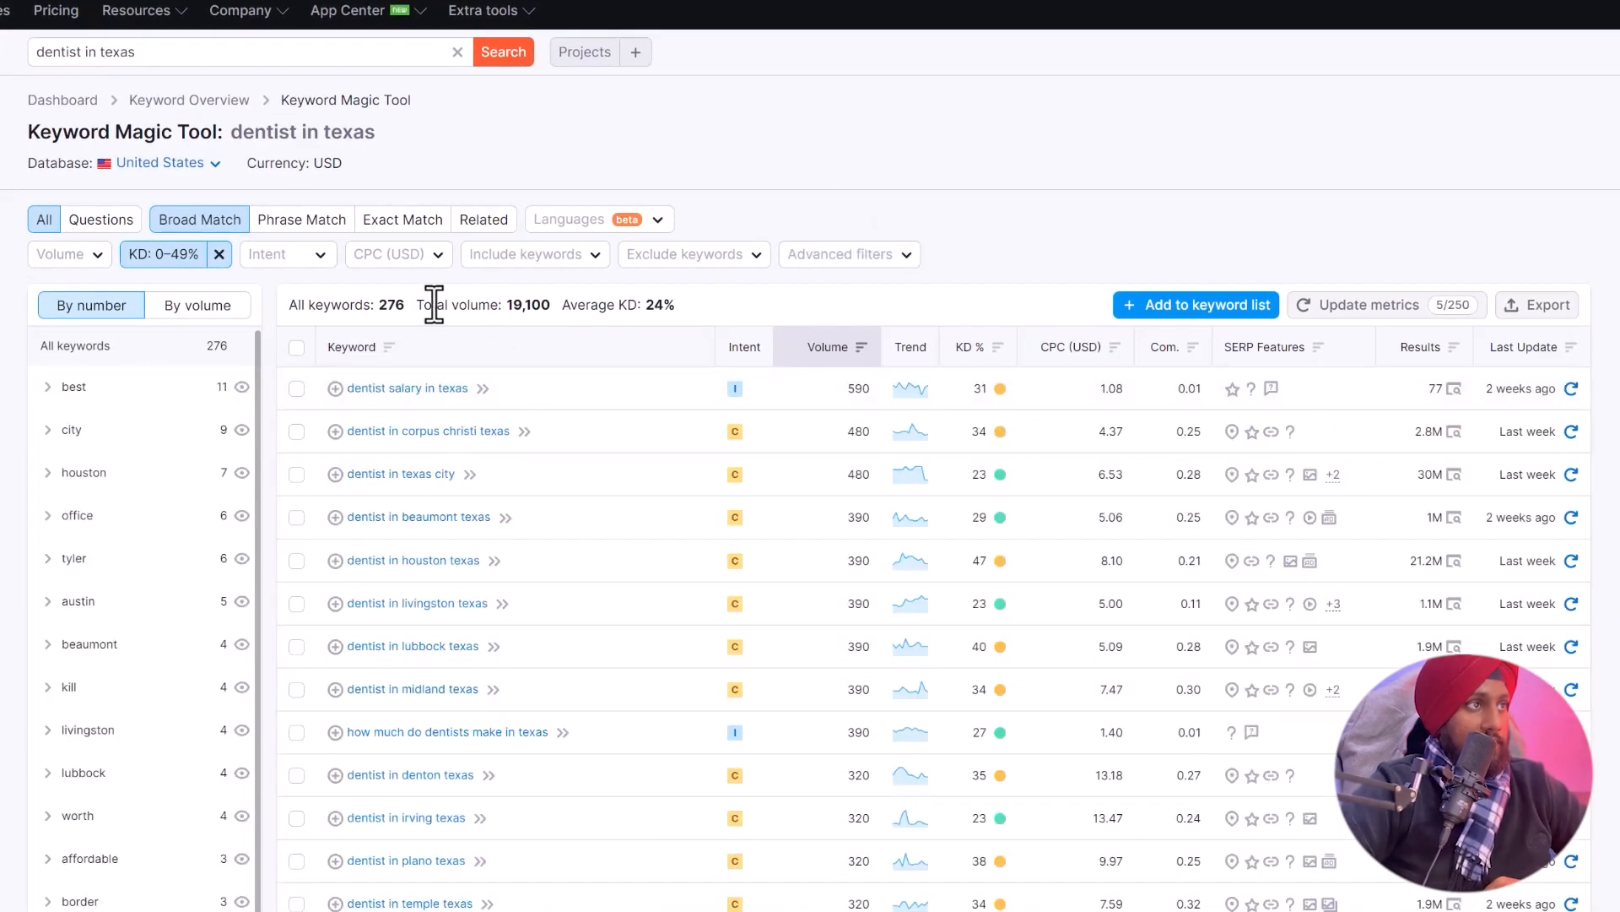
pyautogui.moveTo(417, 305); pyautogui.dragTo(551, 305)
pyautogui.click(387, 303)
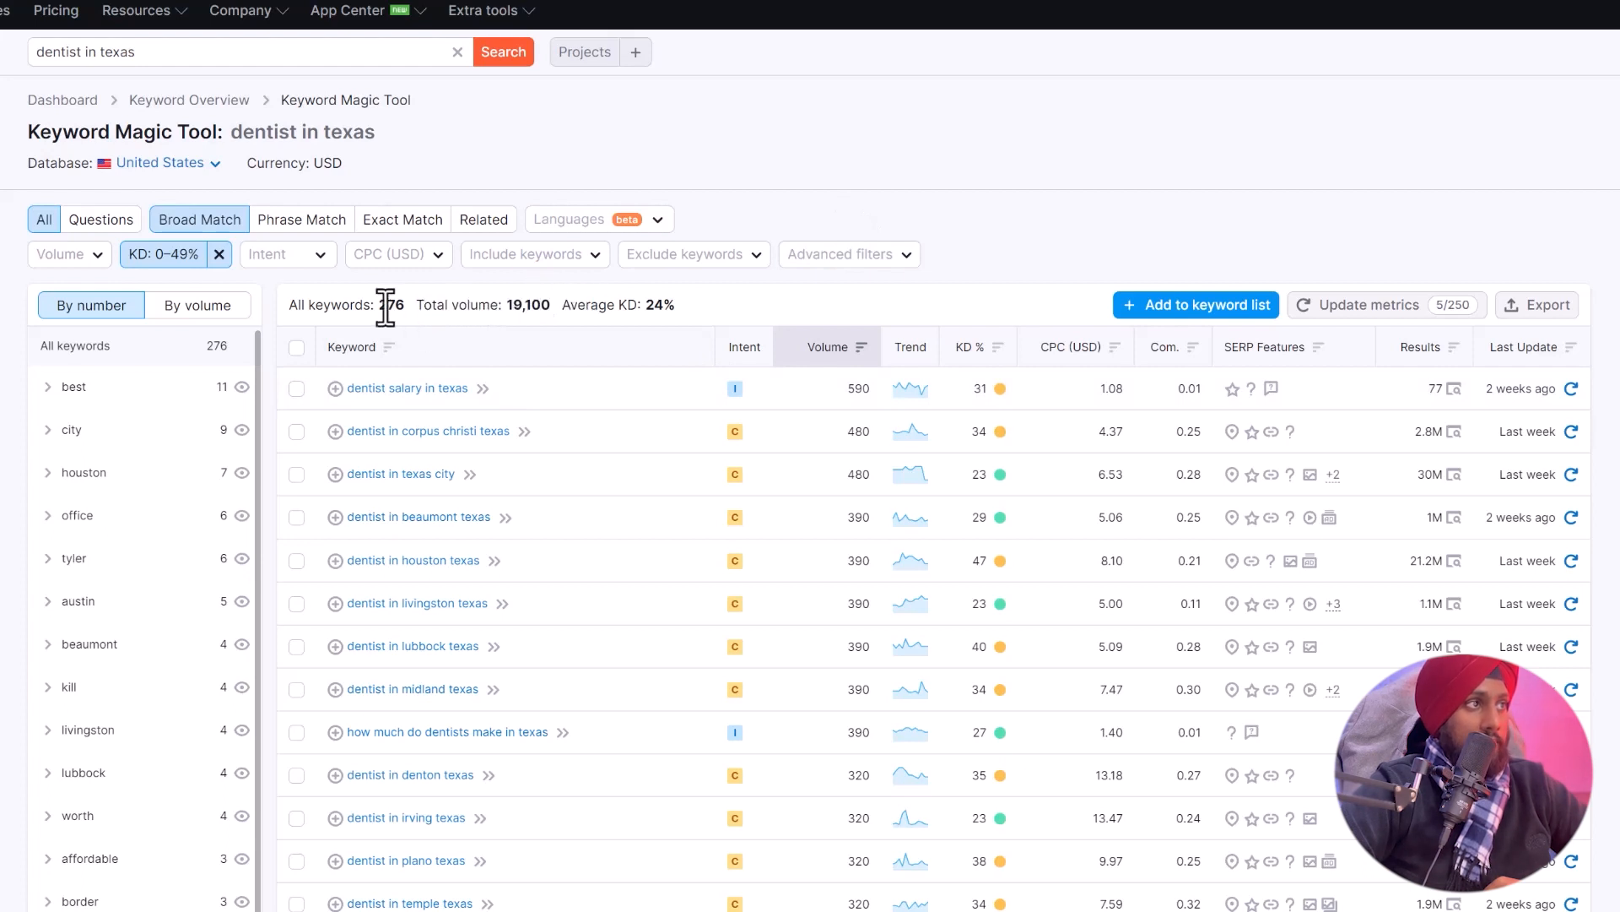
pyautogui.doubleClick(386, 306)
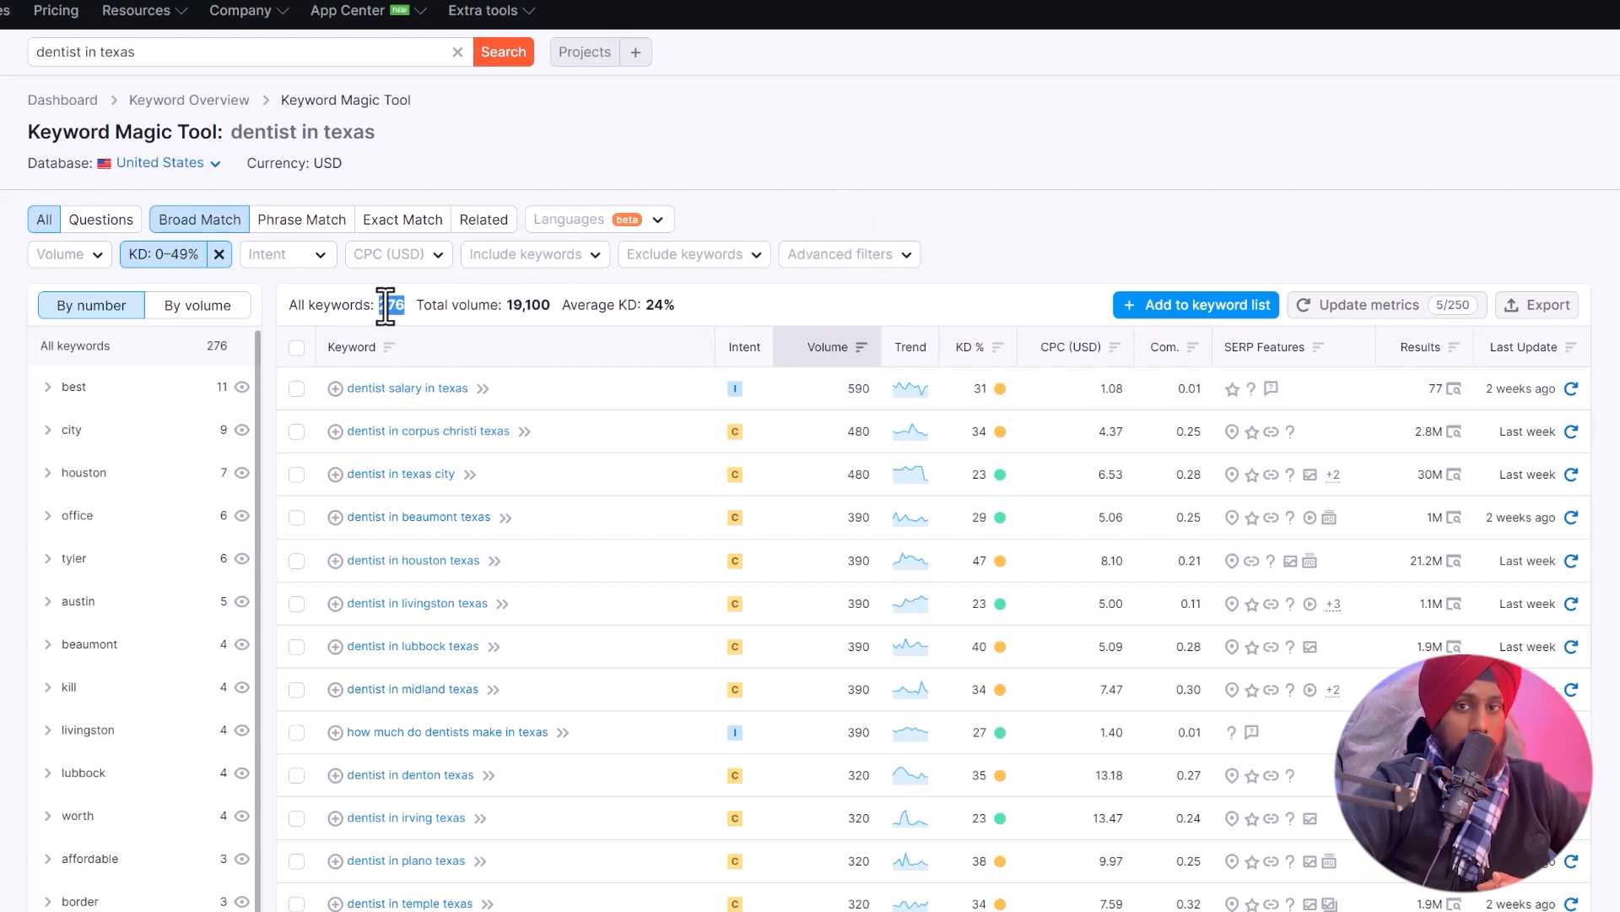
# Filter the keywords by Commercial and Transactional intent.
pyautogui.click(319, 255)
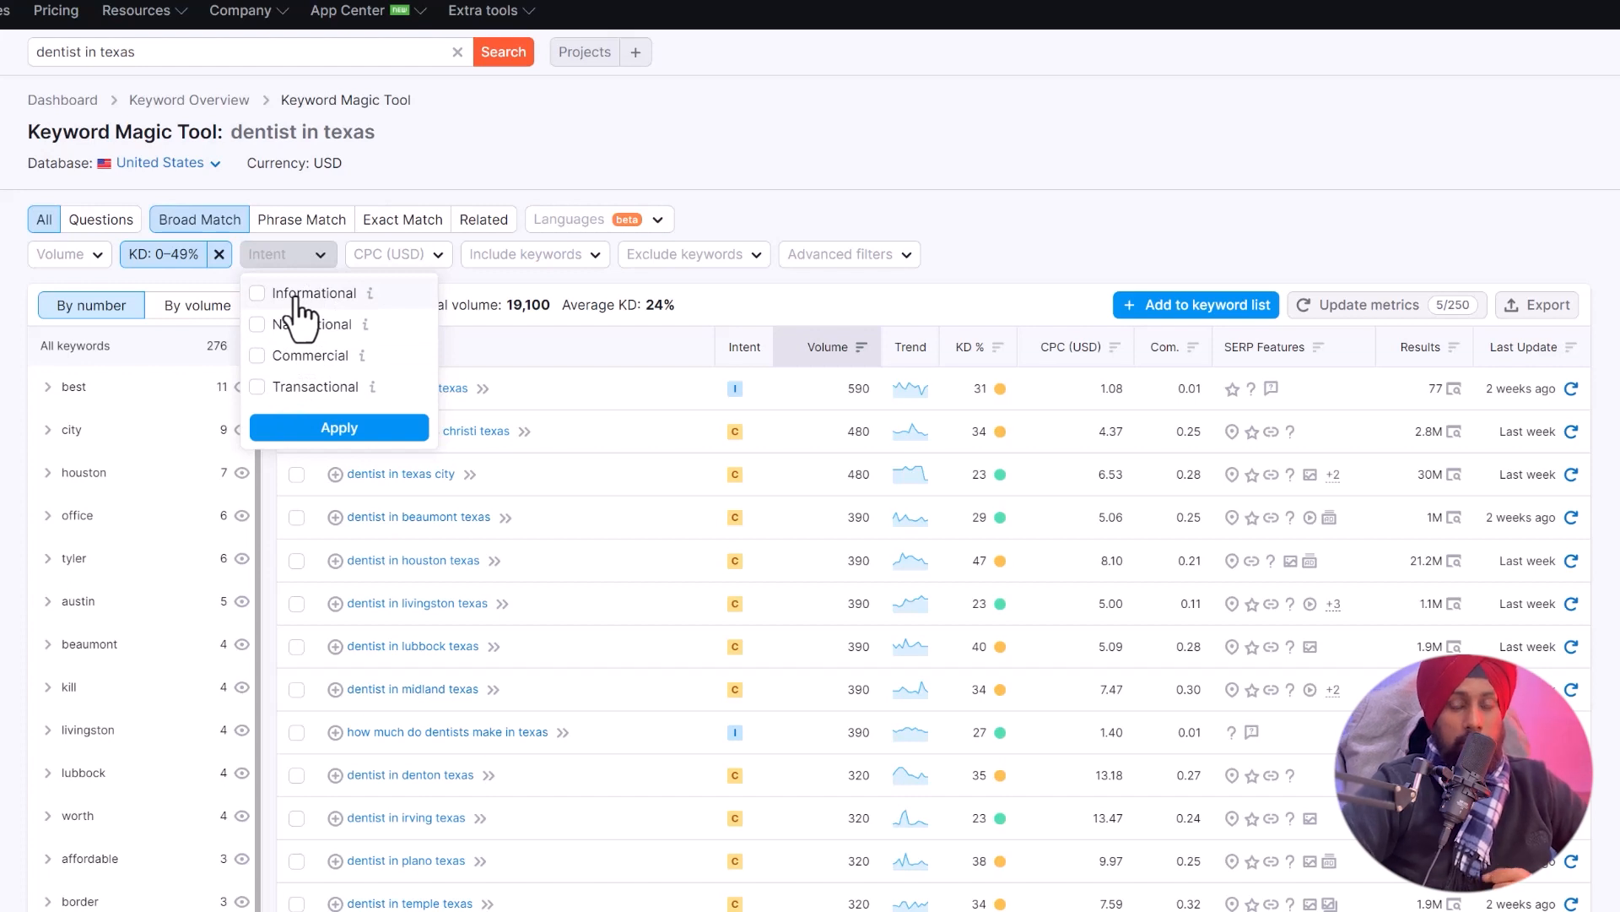
pyautogui.click(257, 355)
pyautogui.click(256, 386)
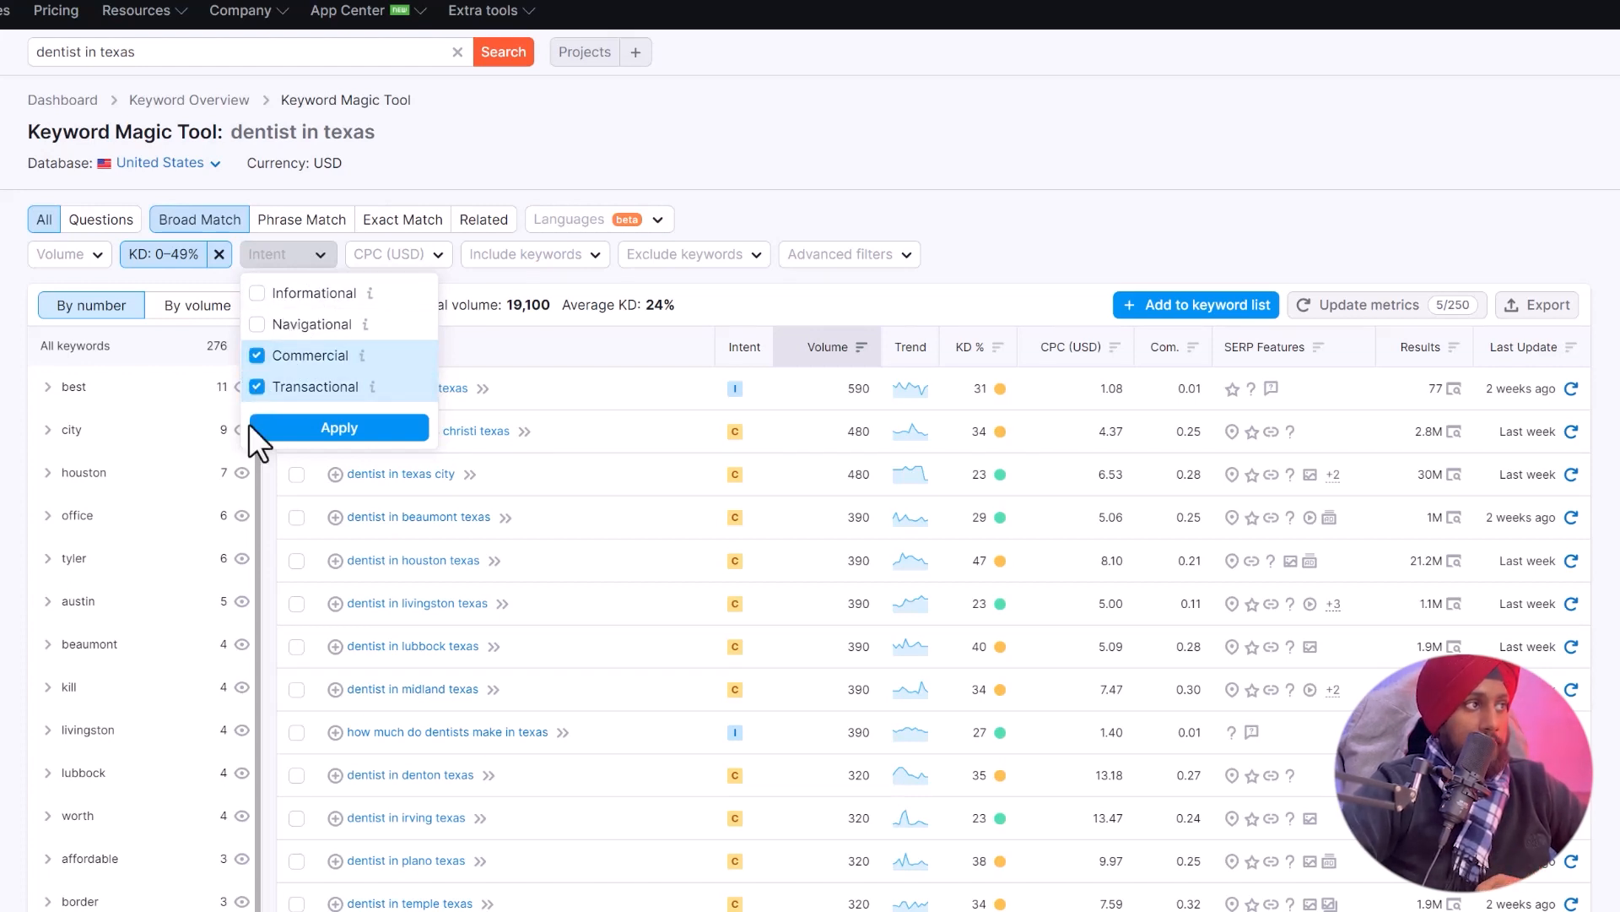
pyautogui.click(363, 429)
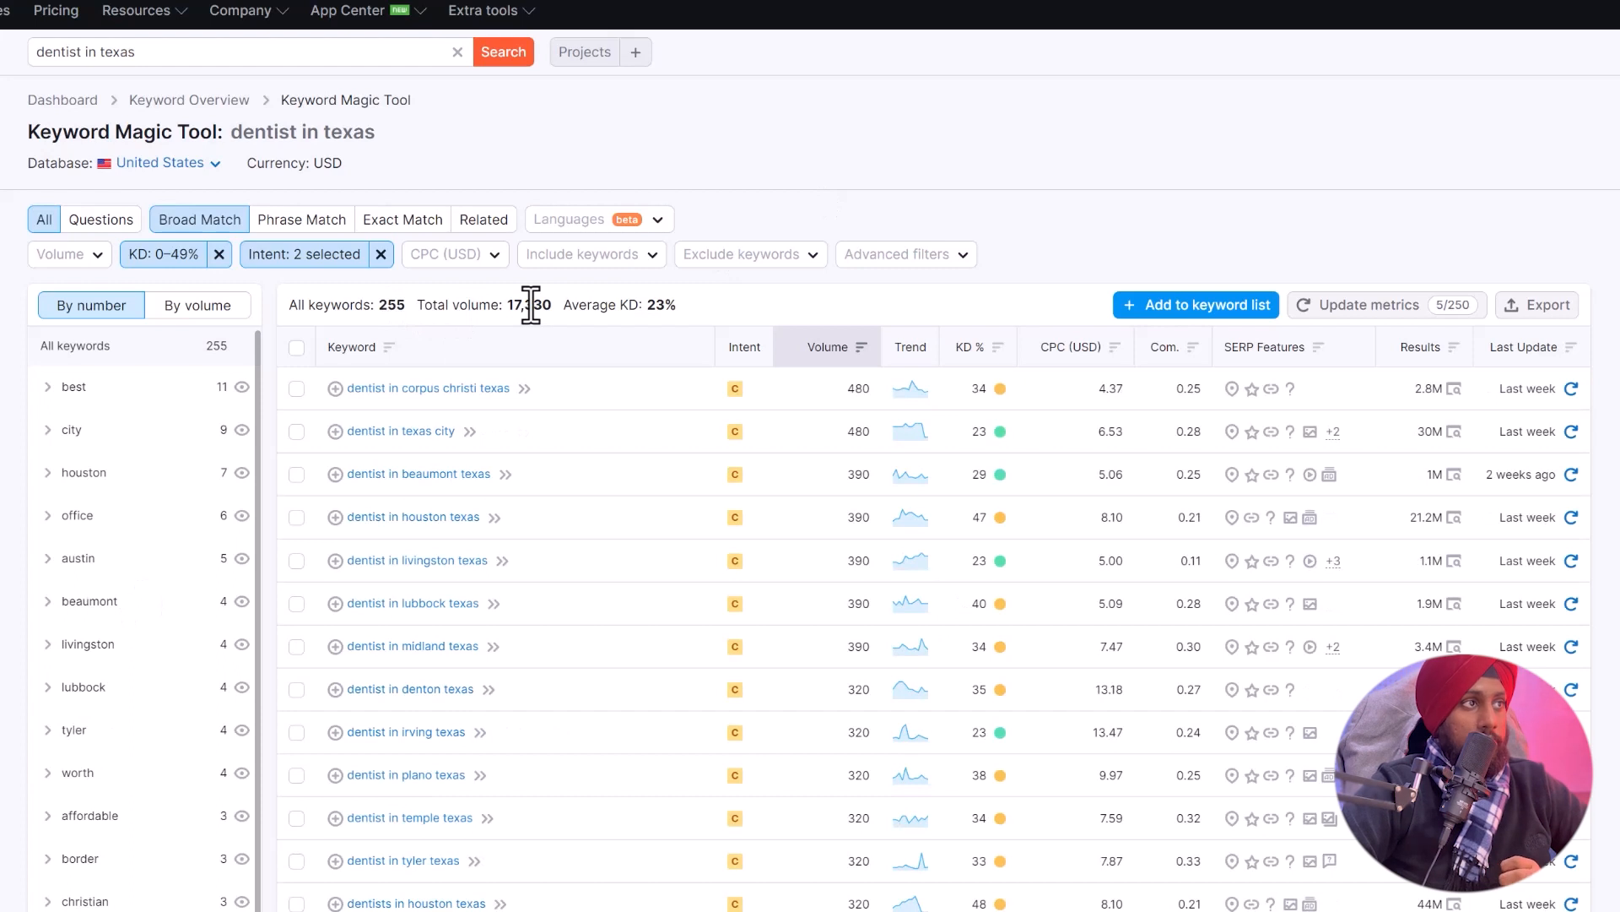
# Examine the CPC and include-keywords filter options, the keyword groups and the filtered list of Texas dentist keywords.
pyautogui.click(457, 258)
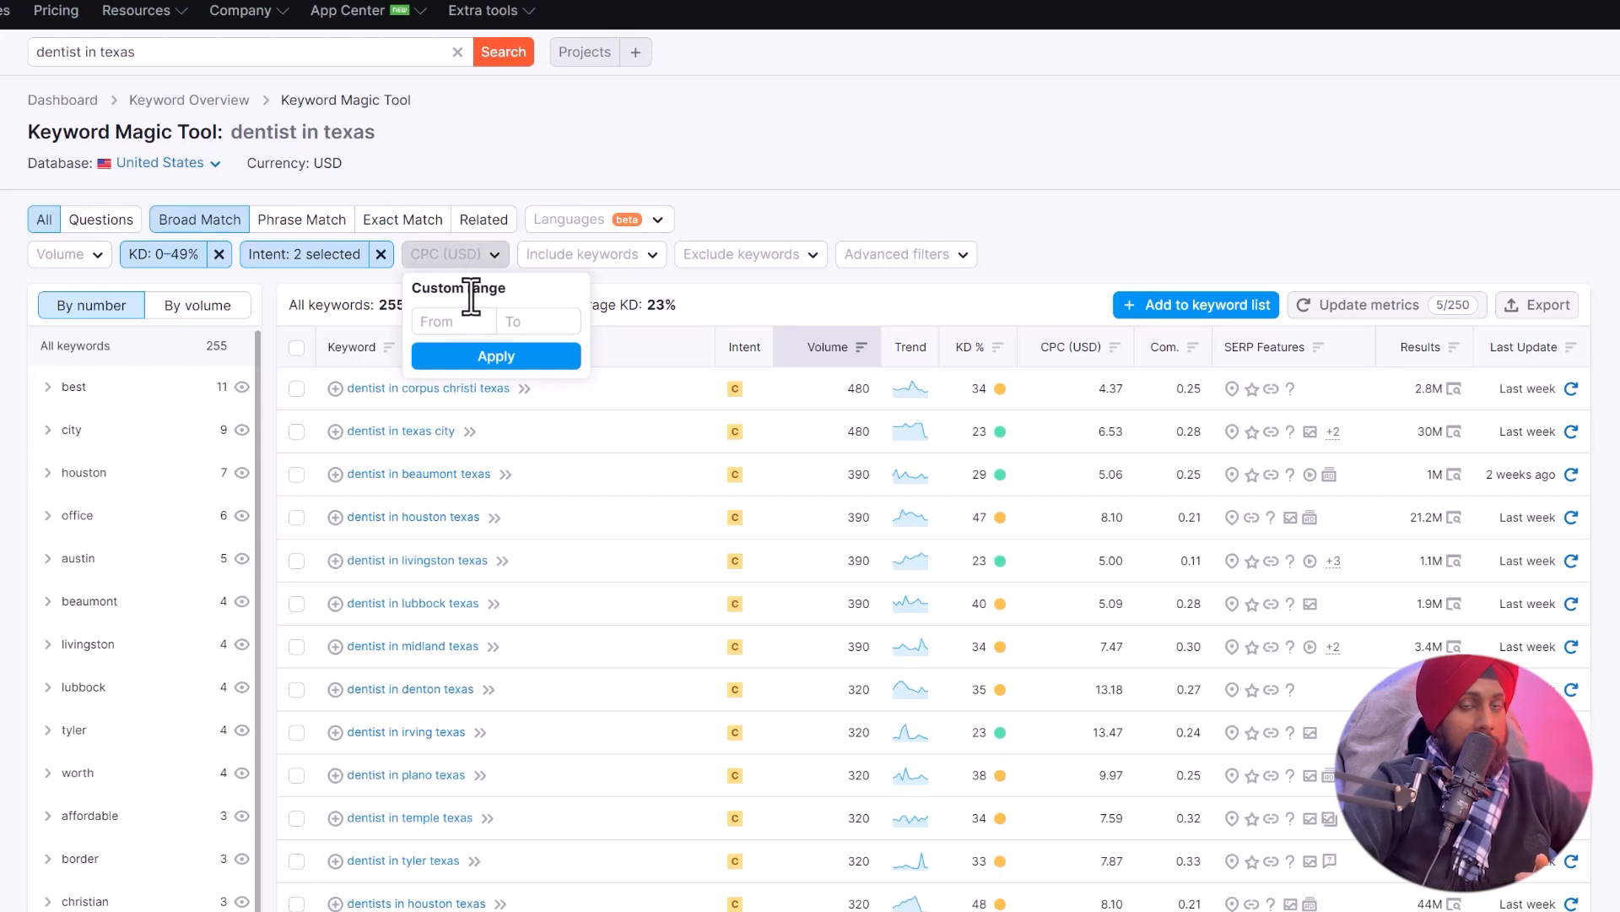
pyautogui.click(629, 260)
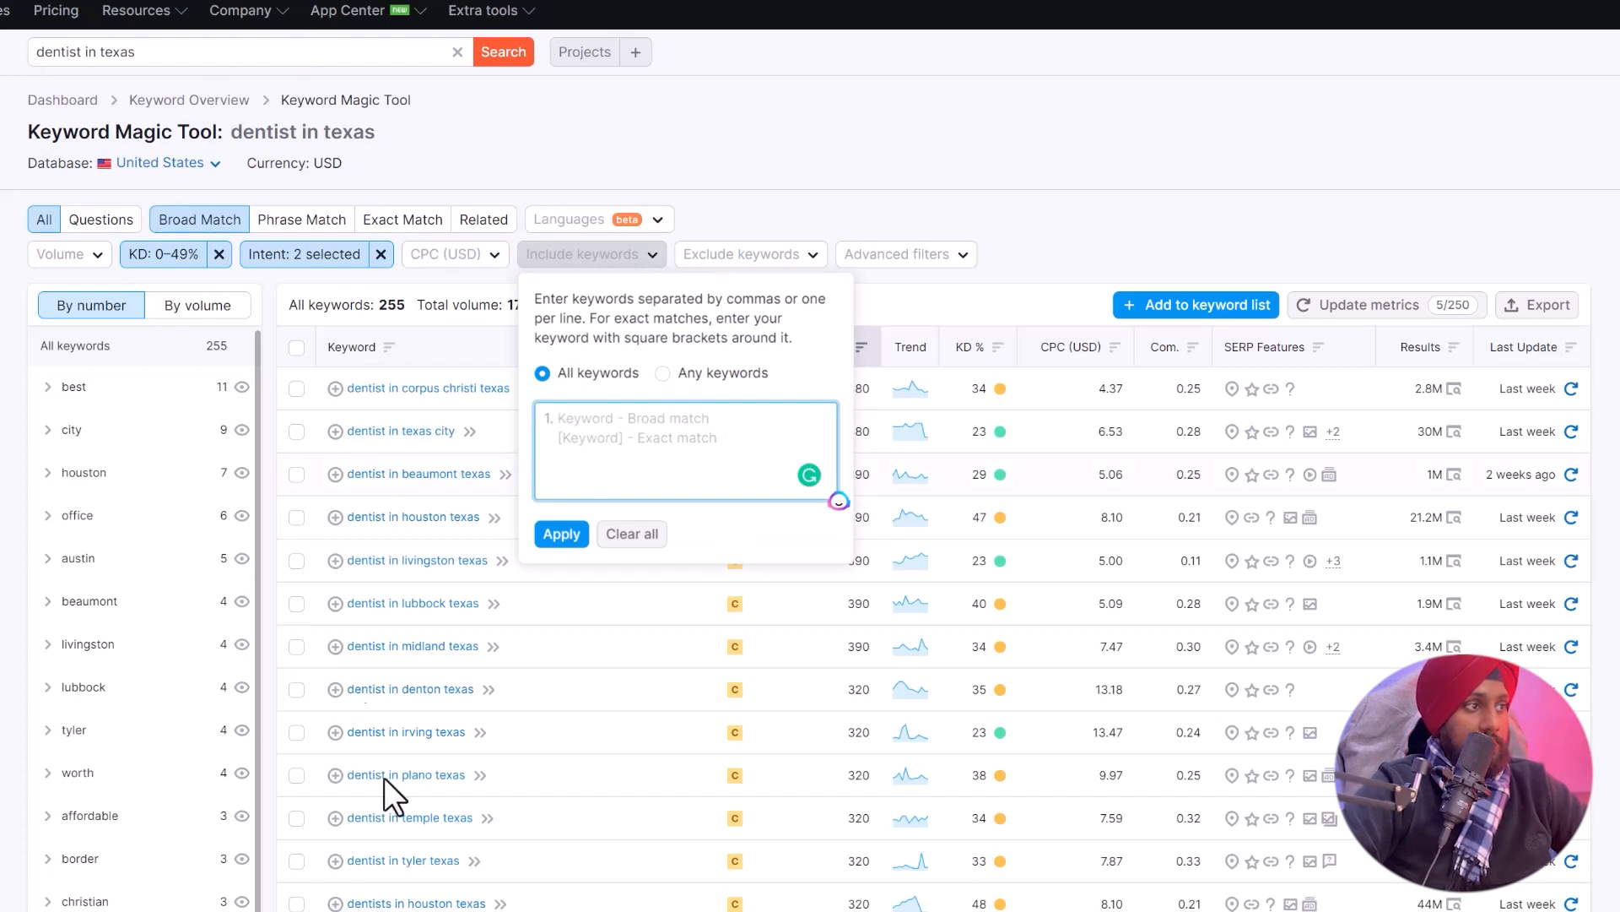
pyautogui.scroll(-4, 448, 759)
pyautogui.scroll(4, 438, 767)
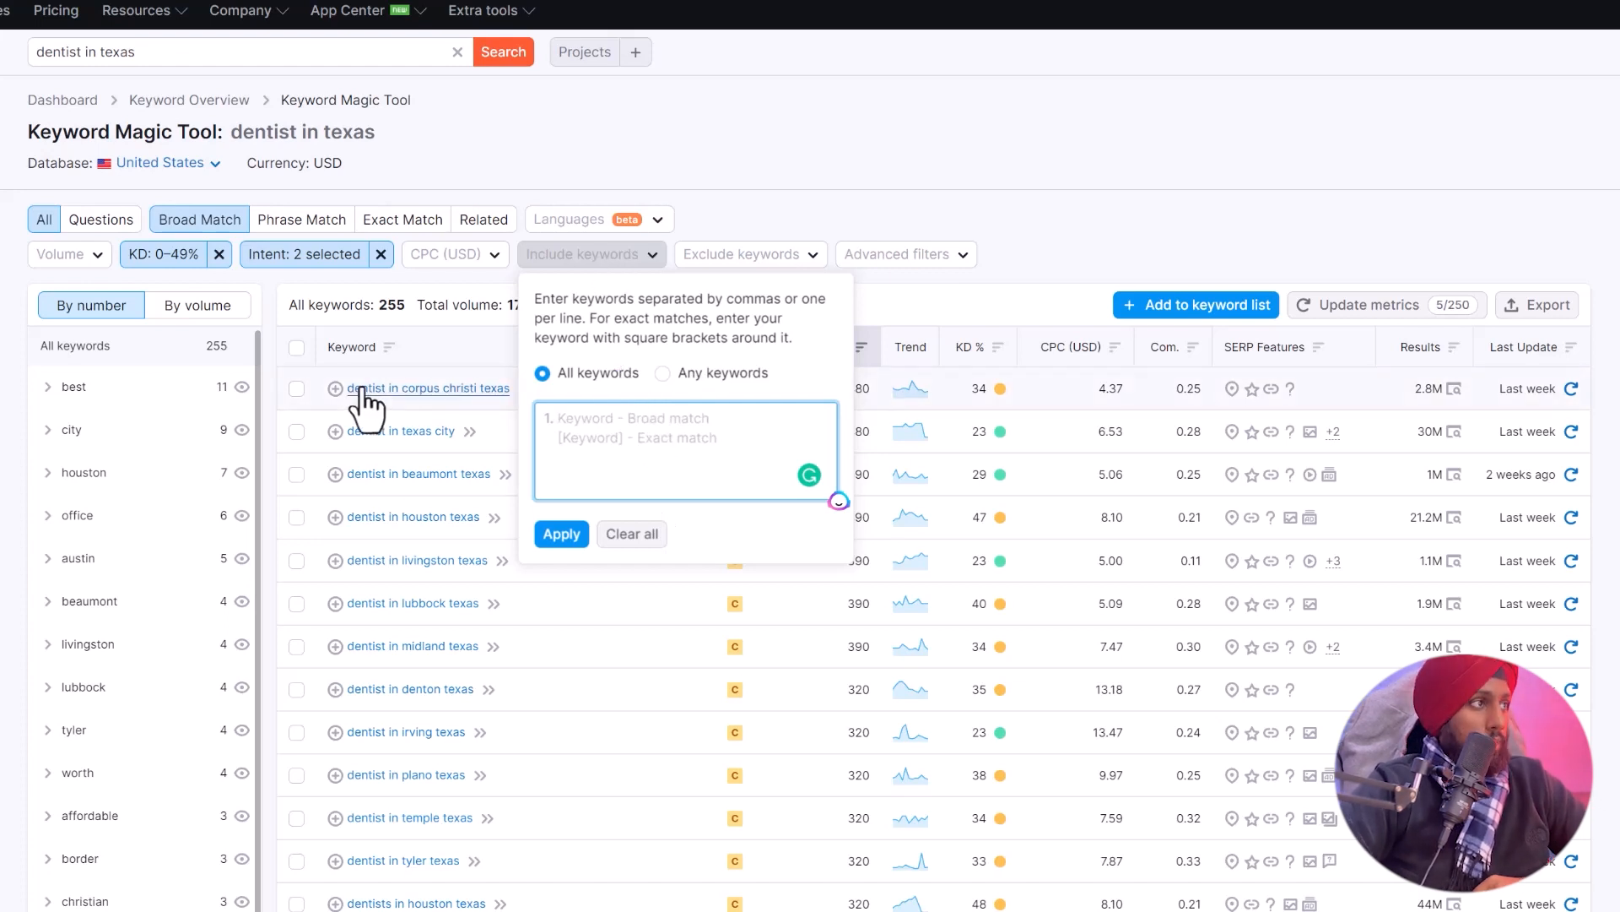
pyautogui.click(16, 351)
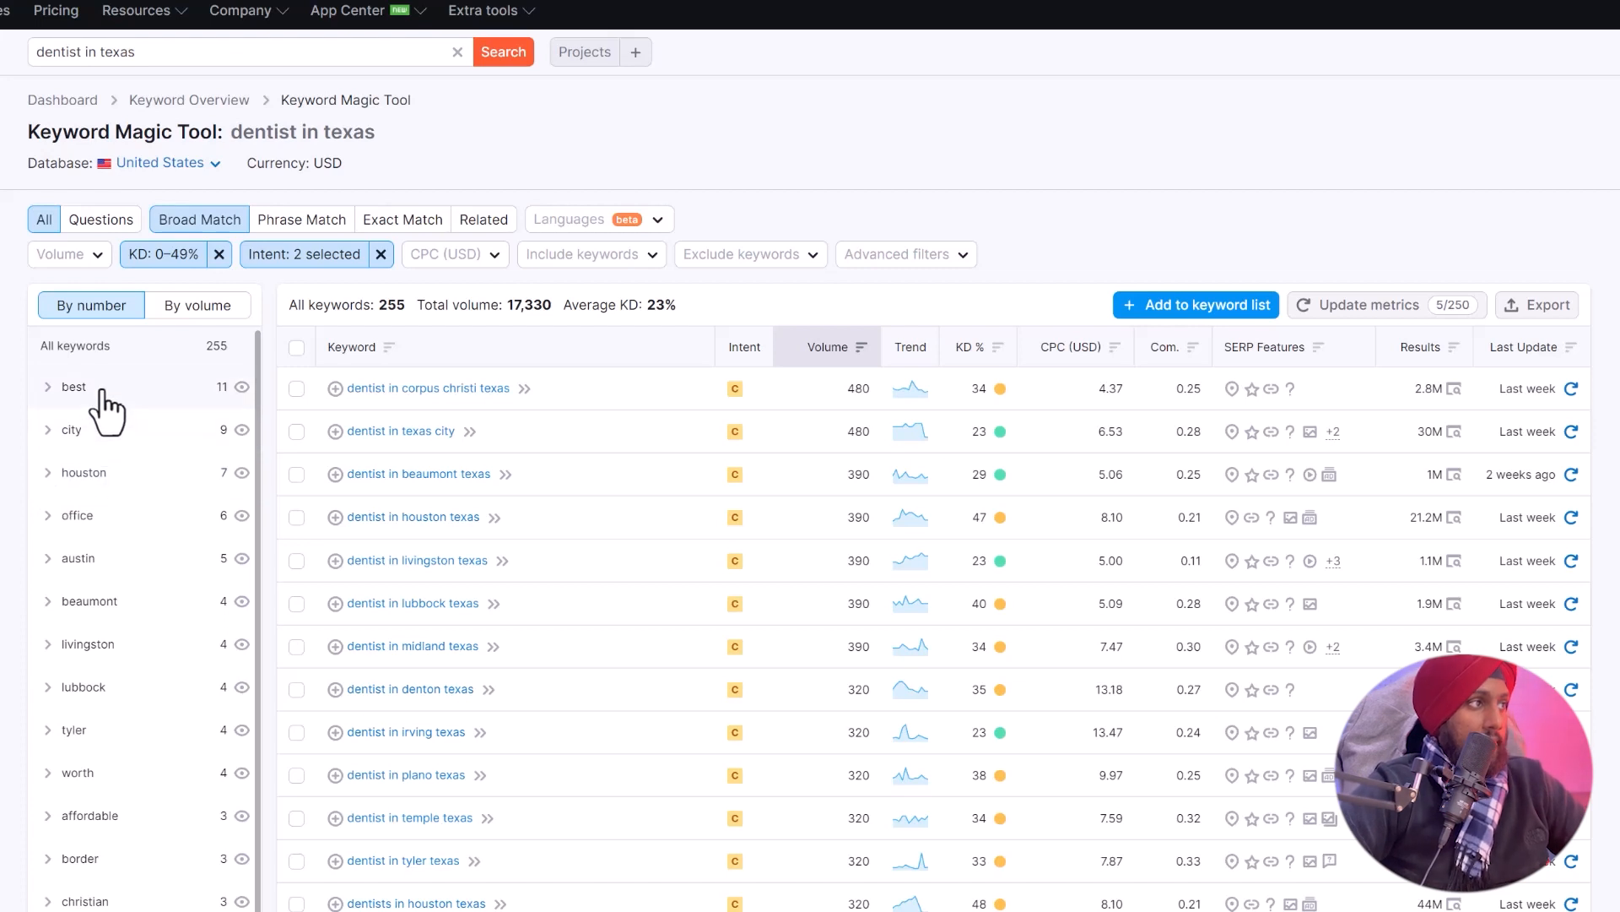
pyautogui.scroll(-8, 93, 399)
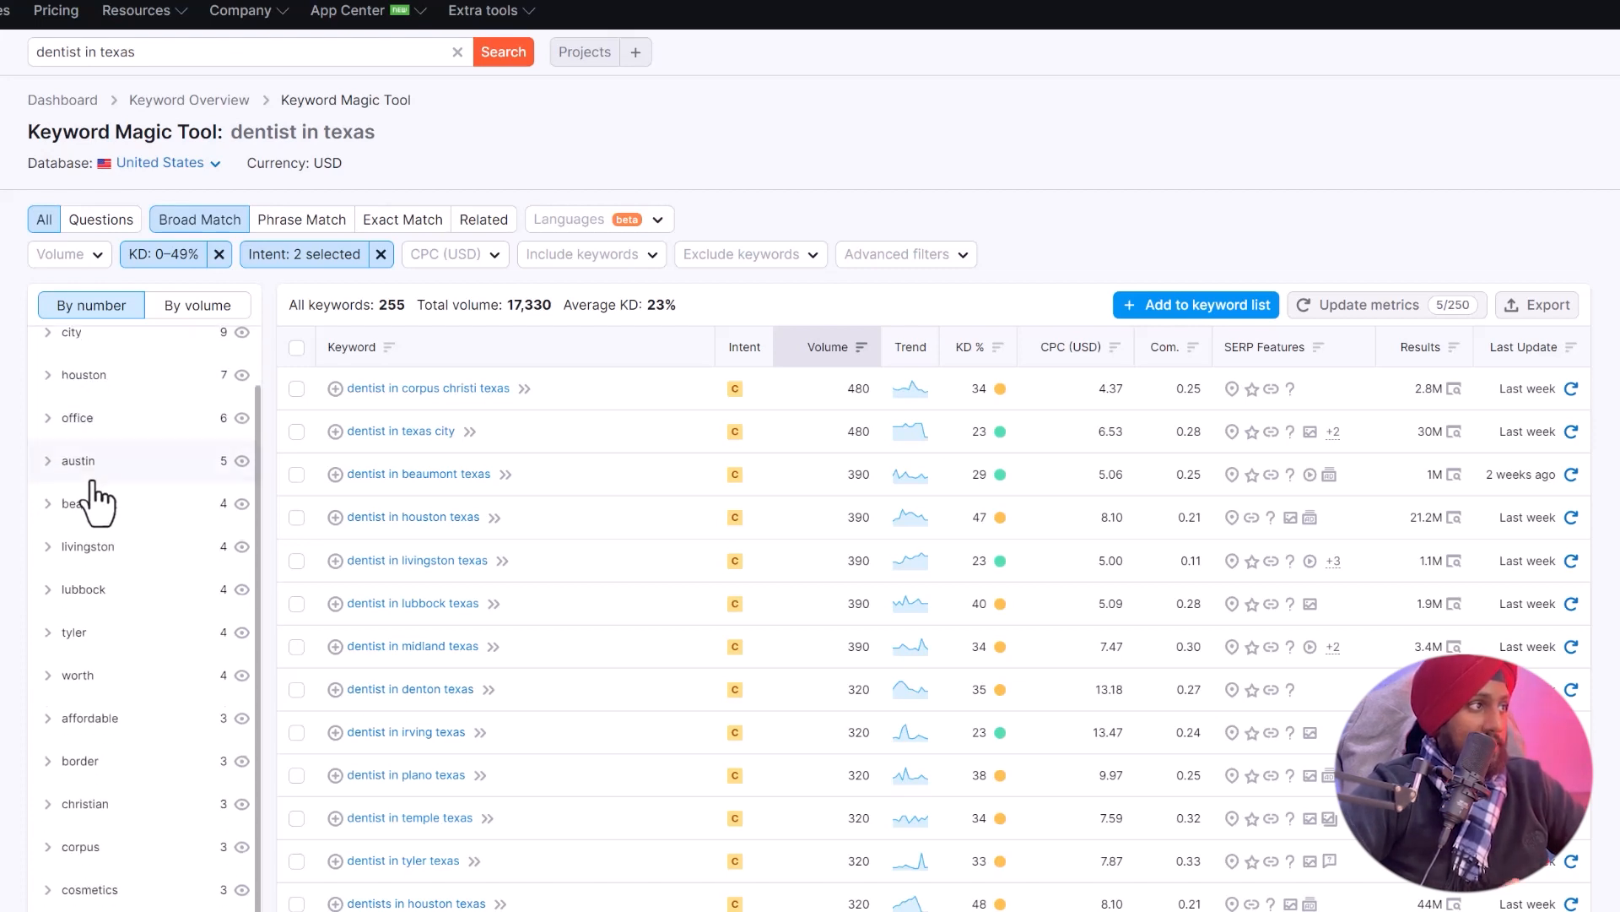
pyautogui.scroll(-3, 80, 825)
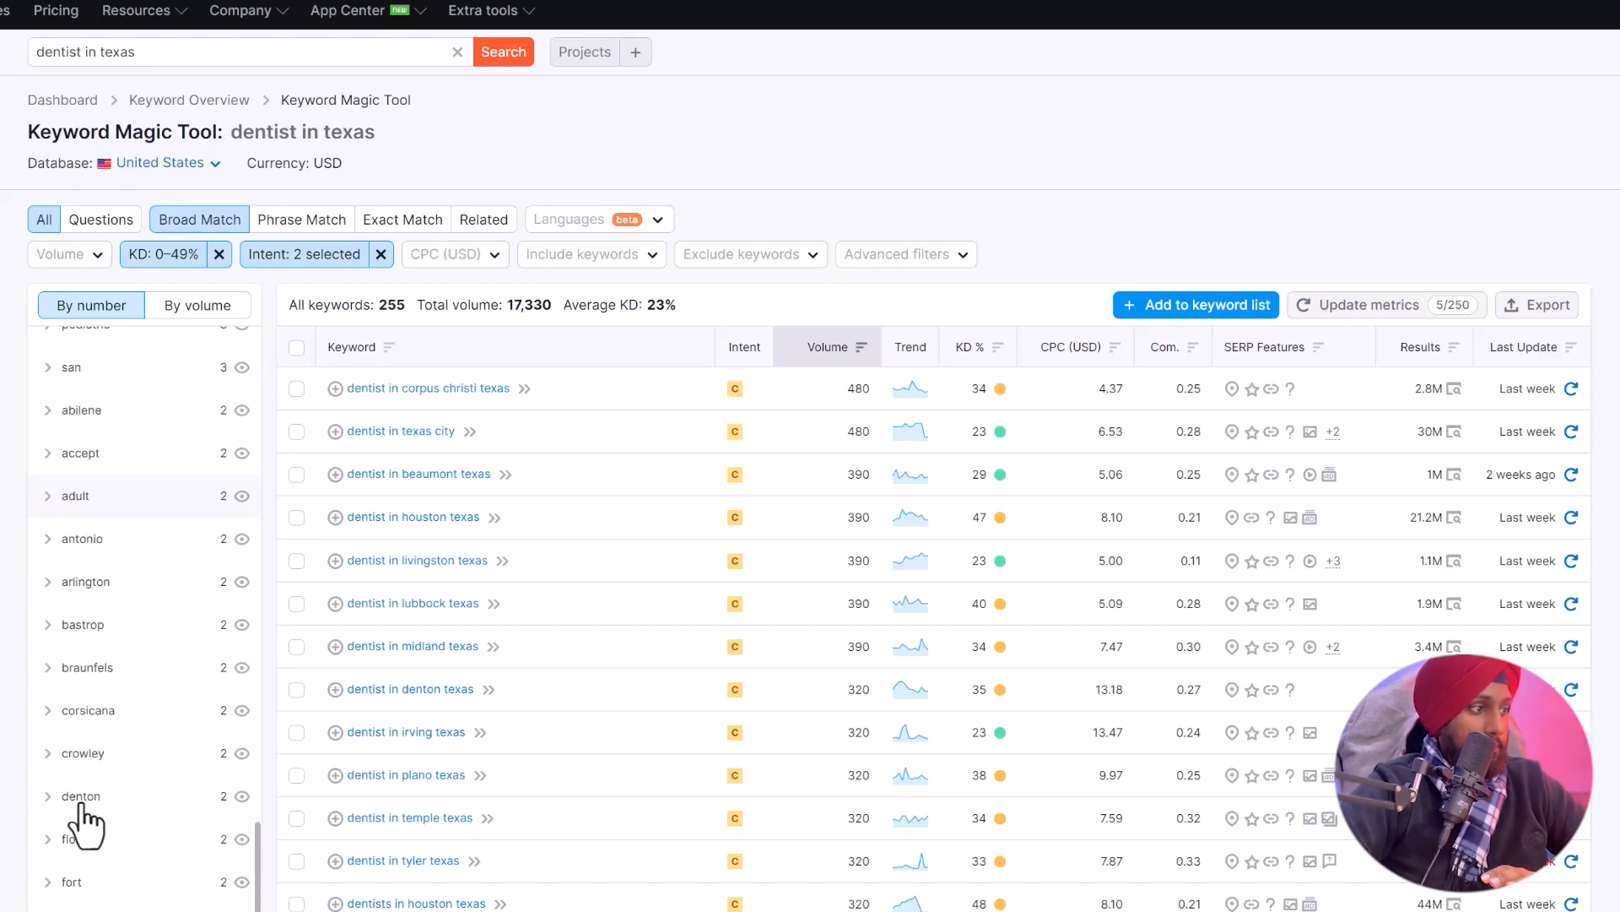
pyautogui.scroll(12, 116, 882)
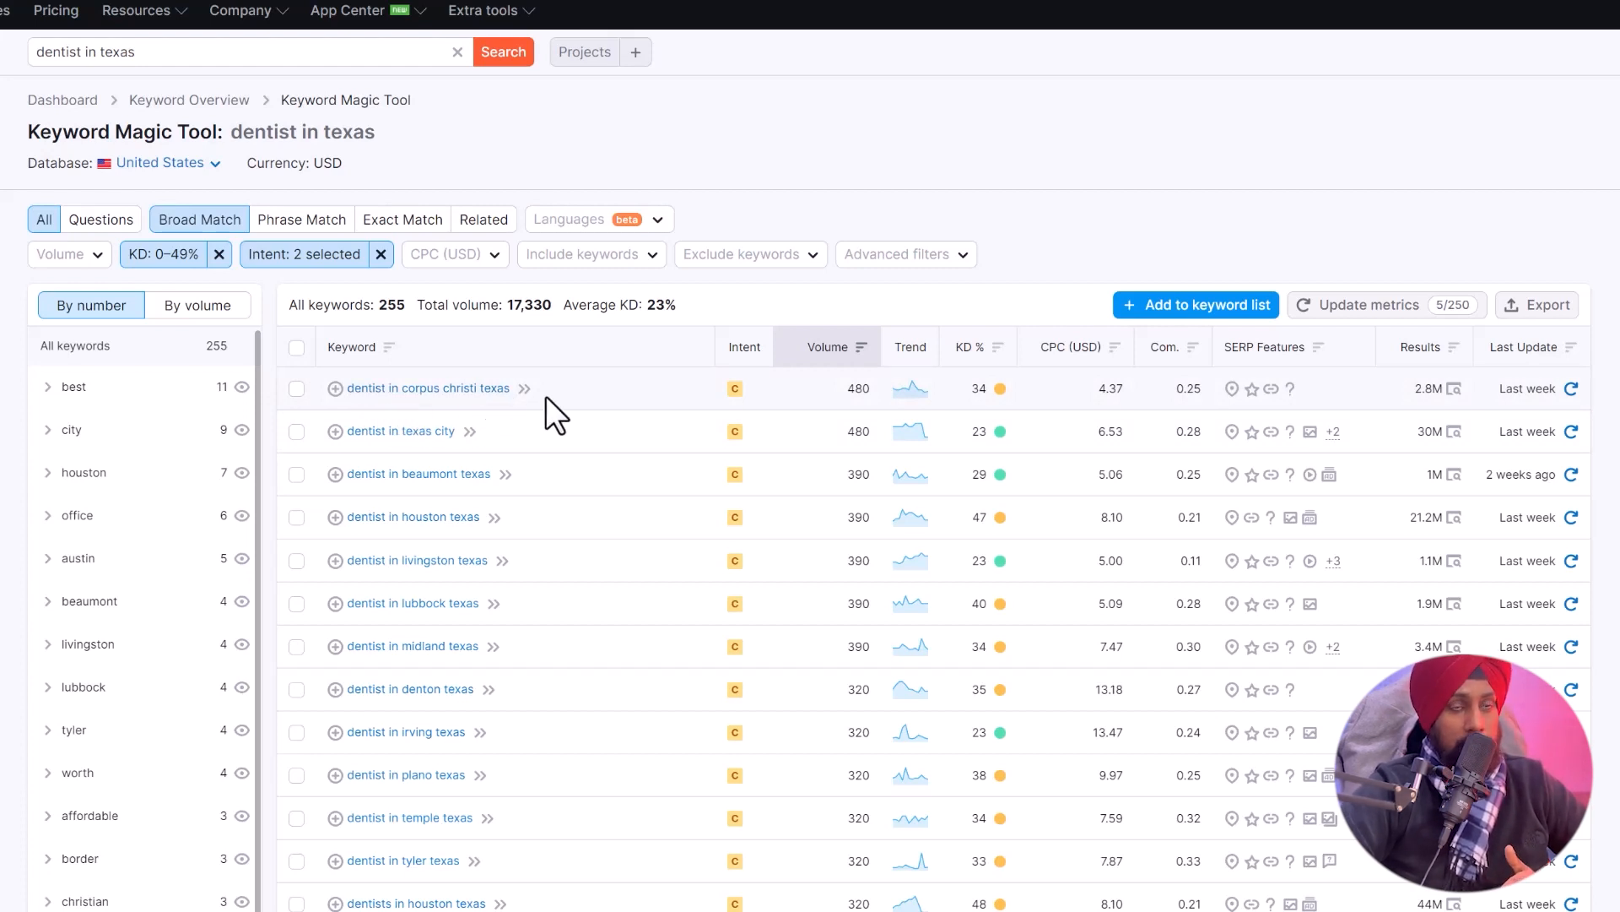
pyautogui.scroll(-1, 473, 395)
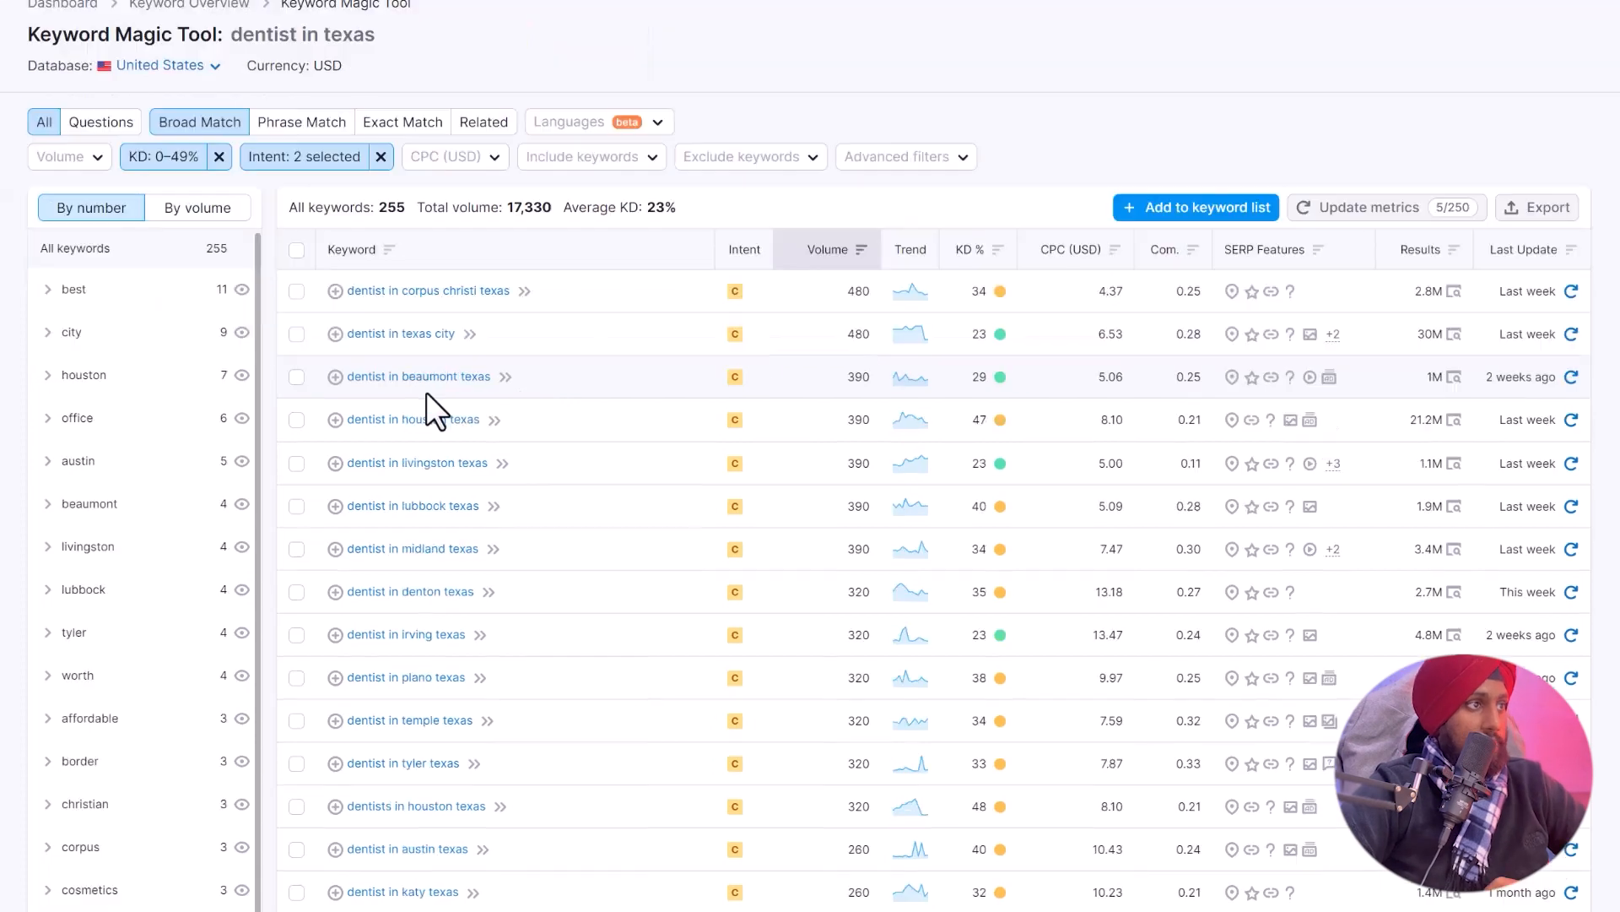
pyautogui.scroll(1, 524, 346)
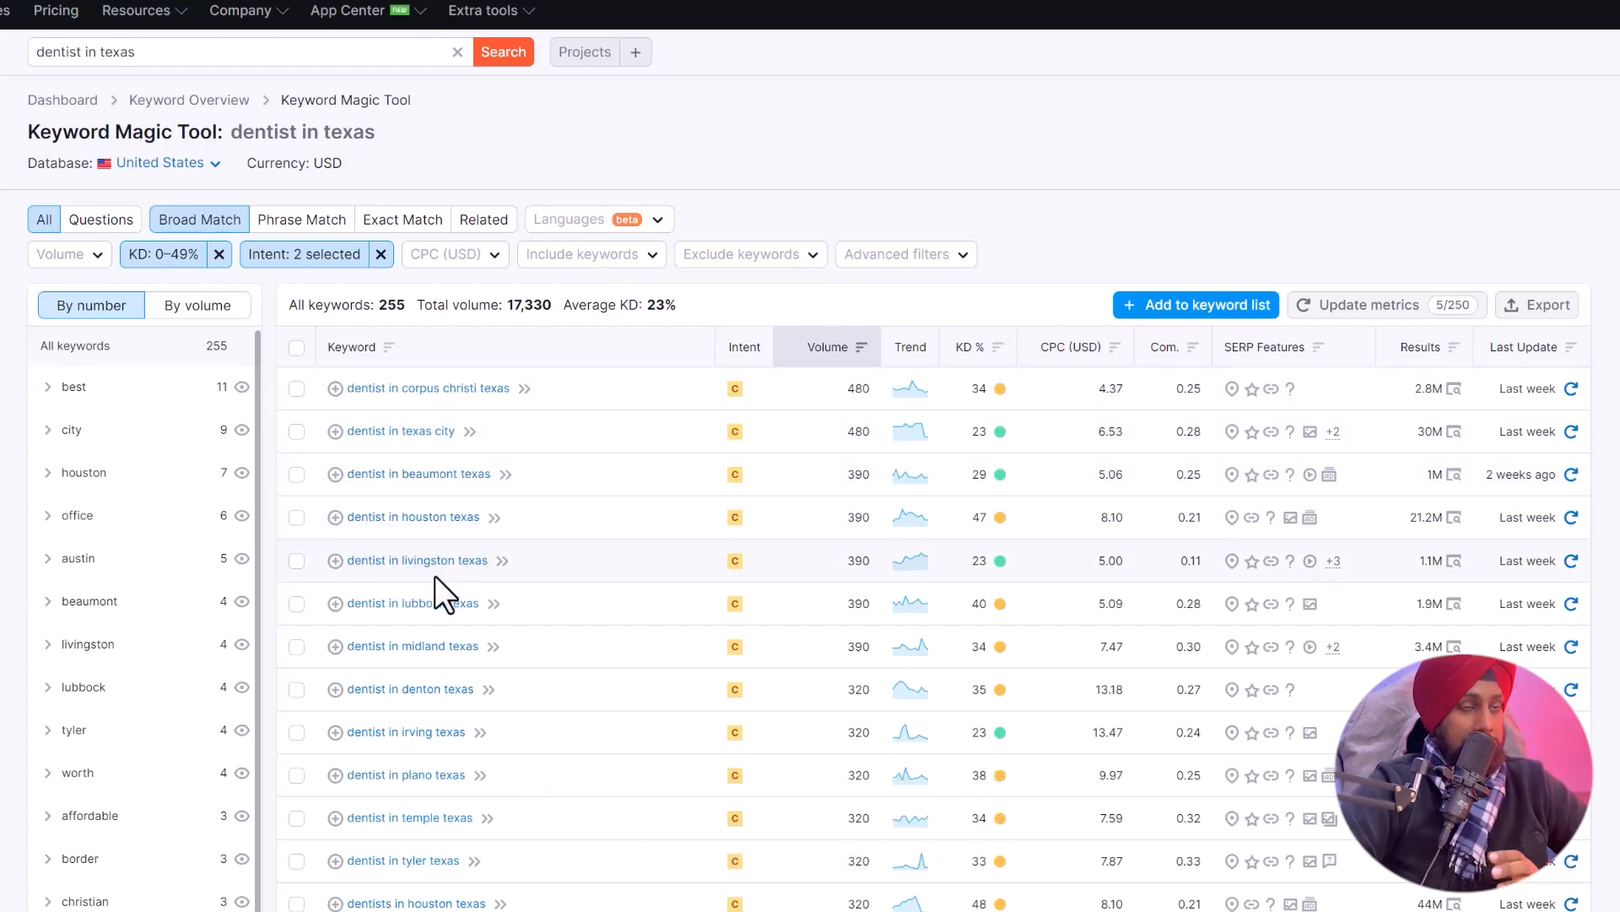
# Add the keywords from "dentist in corpus christi texas" through "dentists in killeen texas" one by one to the Dentist In Texas list.
pyautogui.click(335, 432)
pyautogui.click(335, 476)
pyautogui.click(335, 520)
pyautogui.scroll(-2, 335, 523)
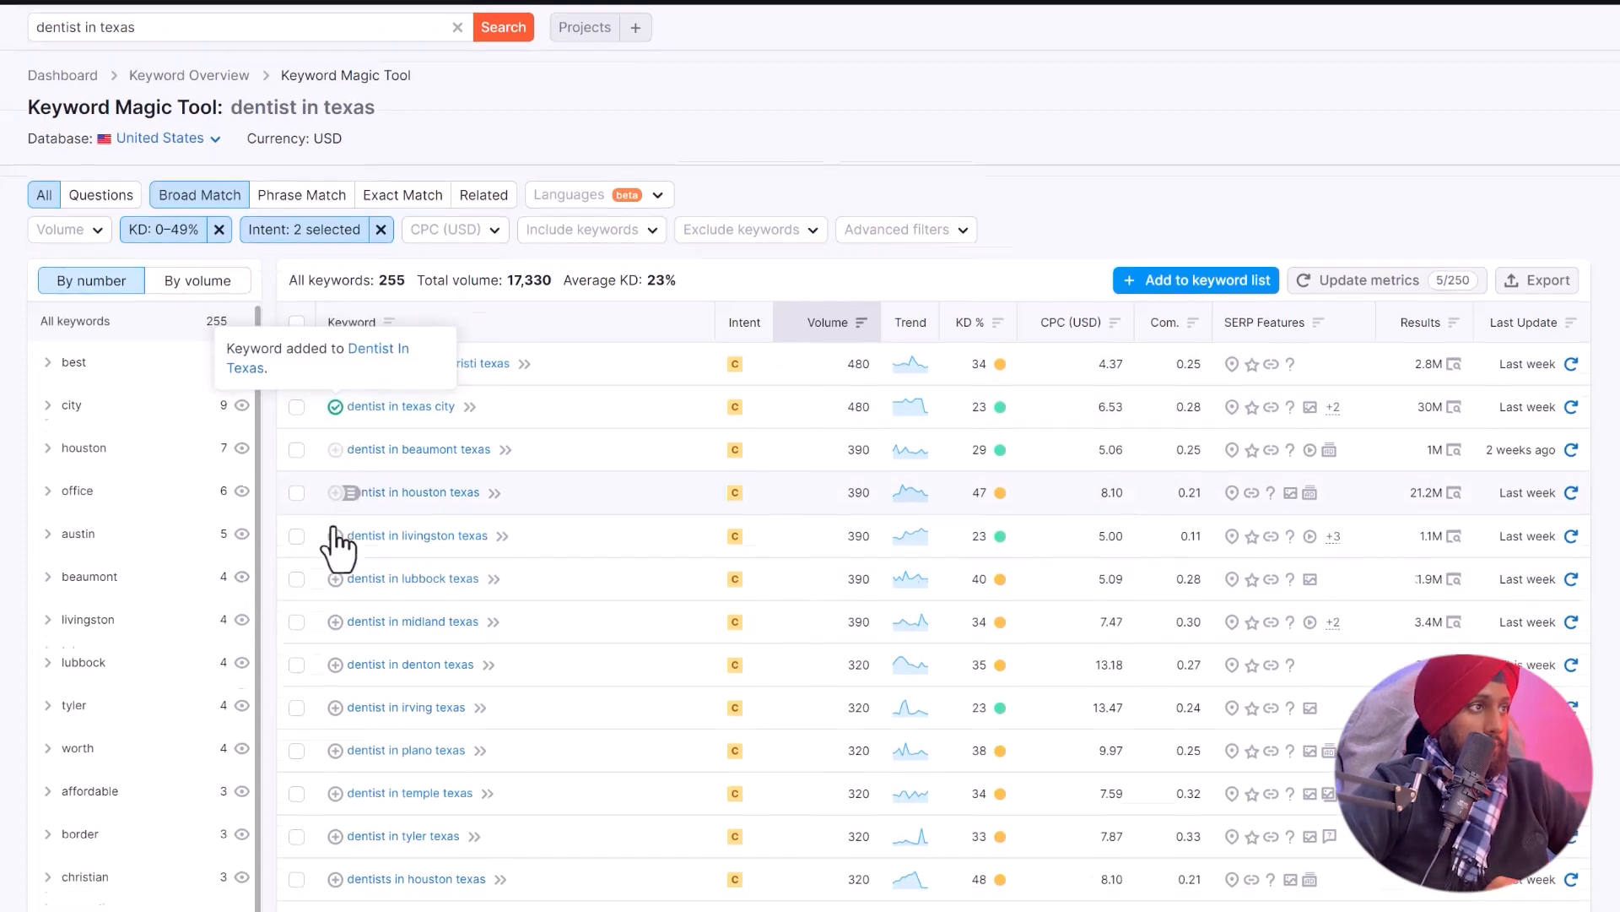
pyautogui.click(336, 365)
pyautogui.click(336, 409)
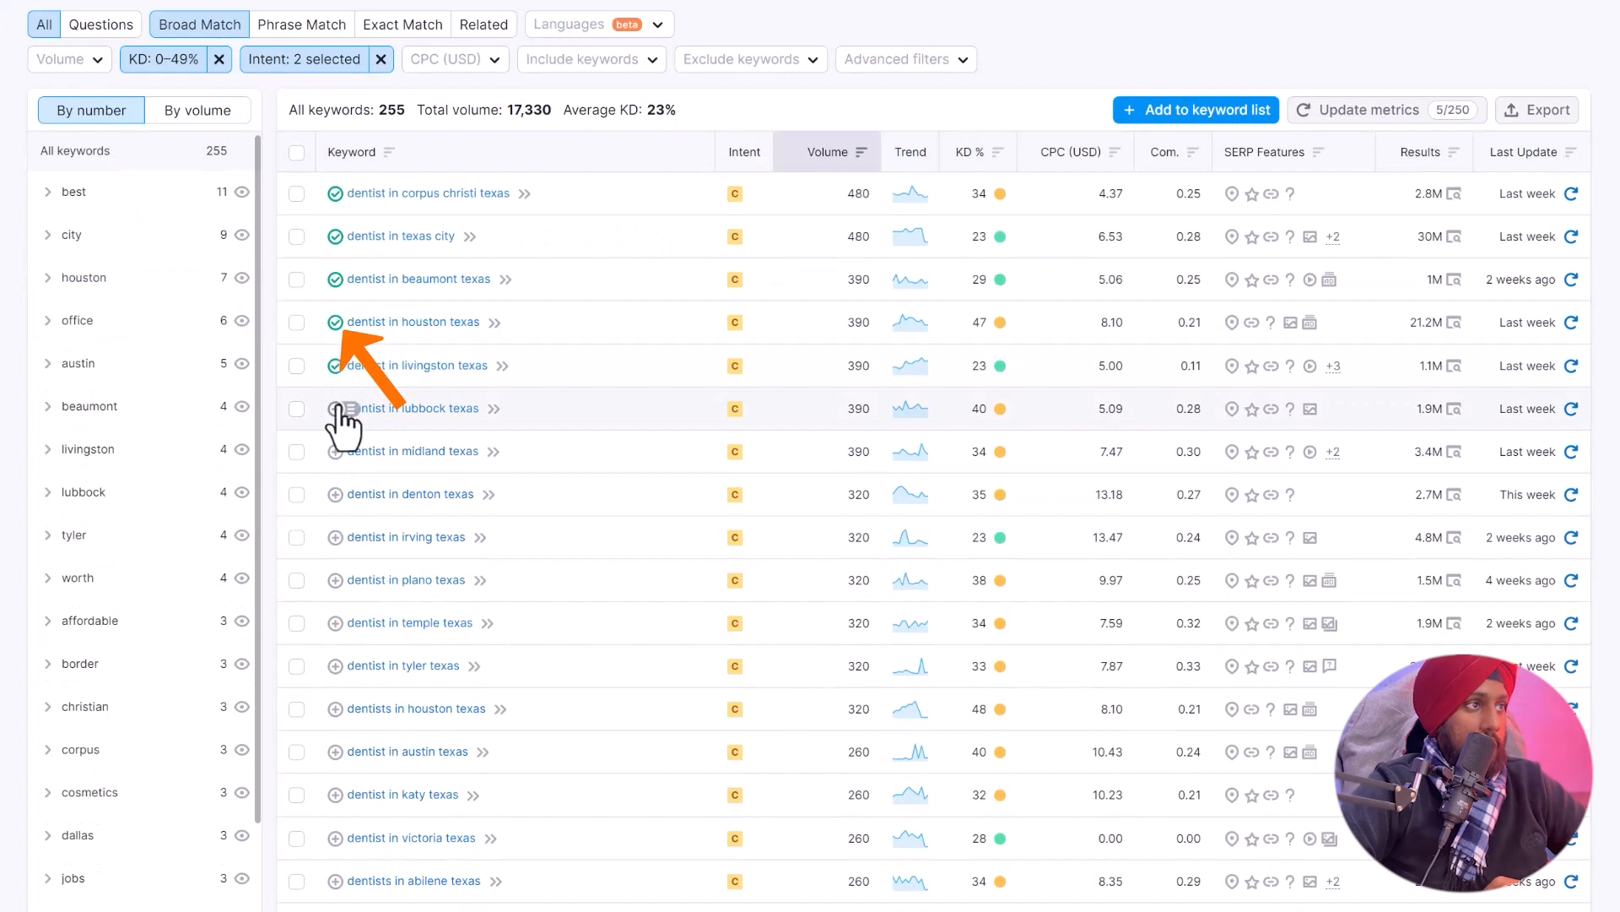
pyautogui.click(336, 452)
pyautogui.click(336, 494)
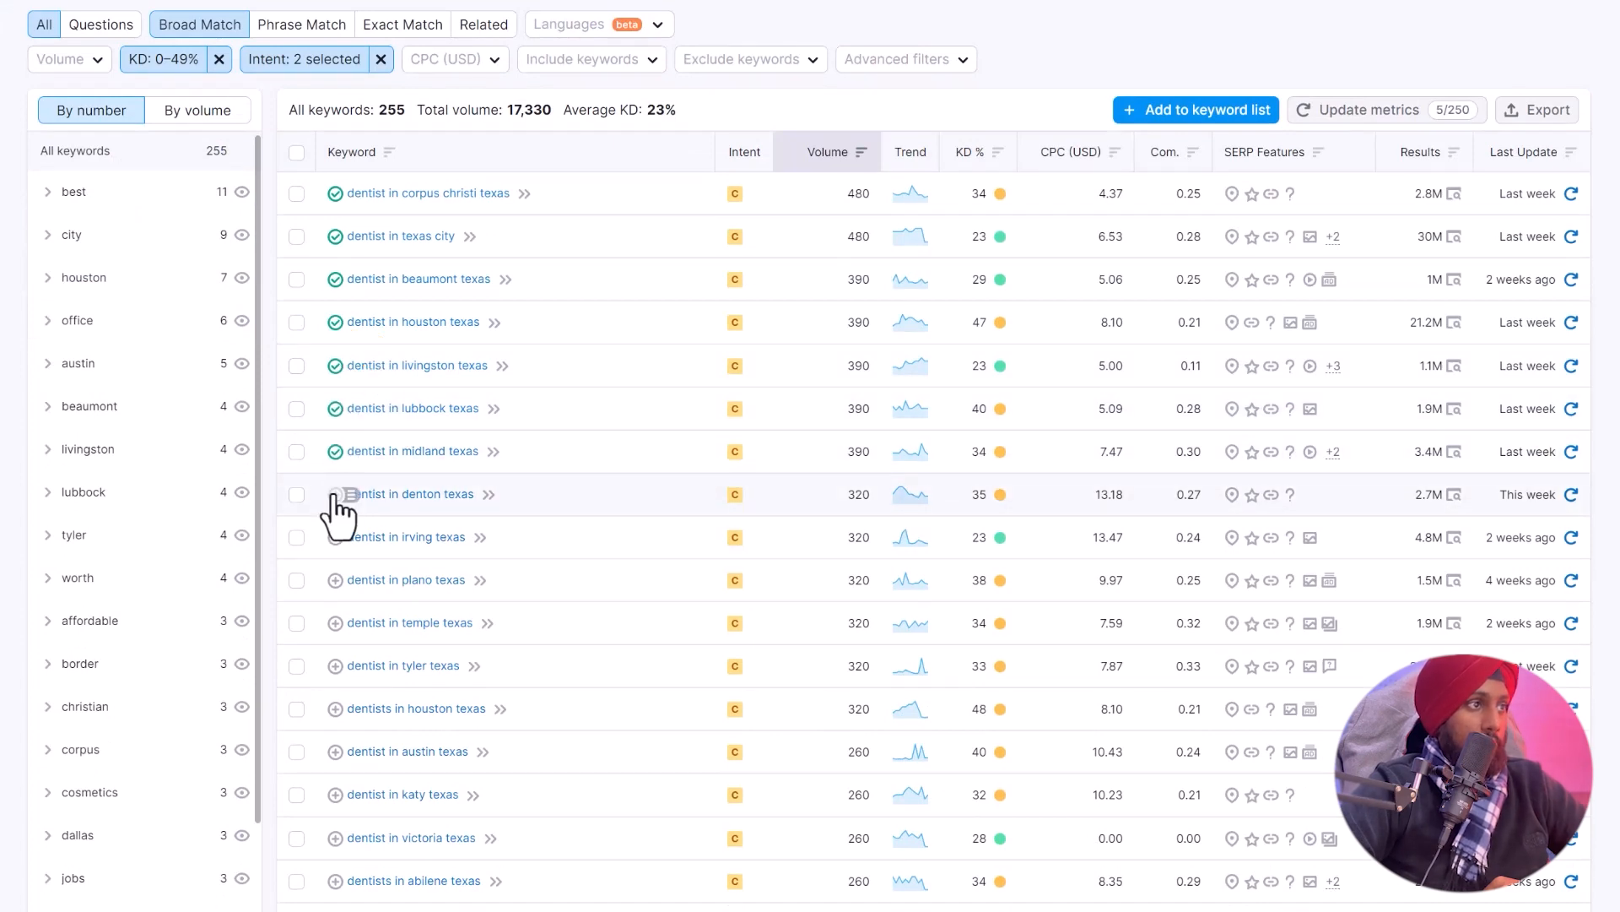
pyautogui.scroll(-1, 337, 507)
pyautogui.click(337, 441)
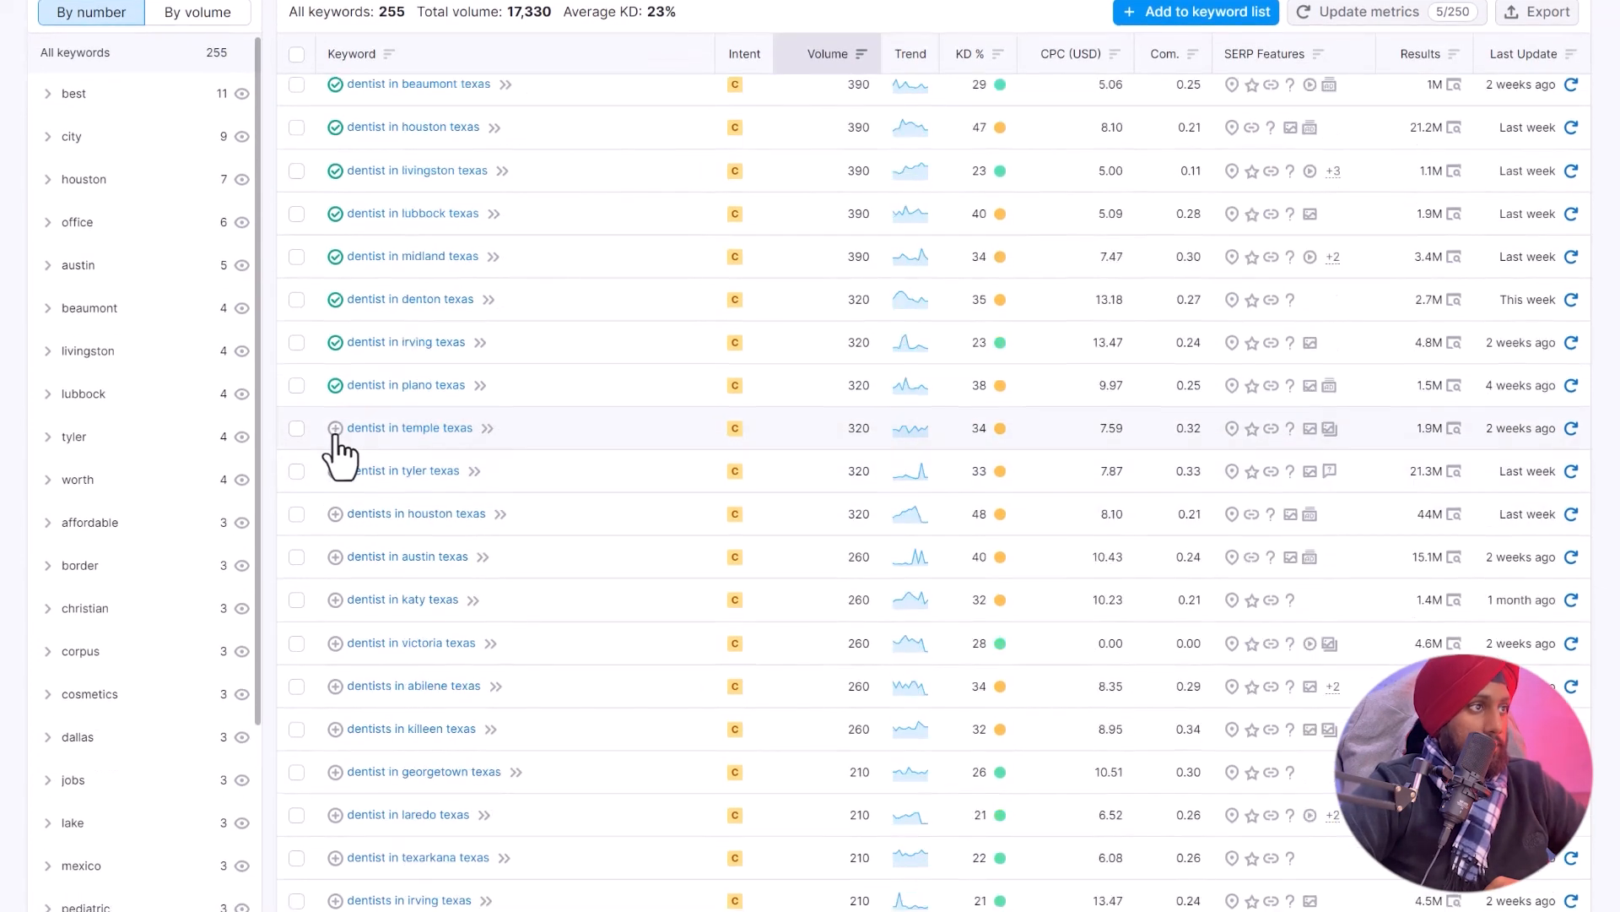
pyautogui.click(335, 429)
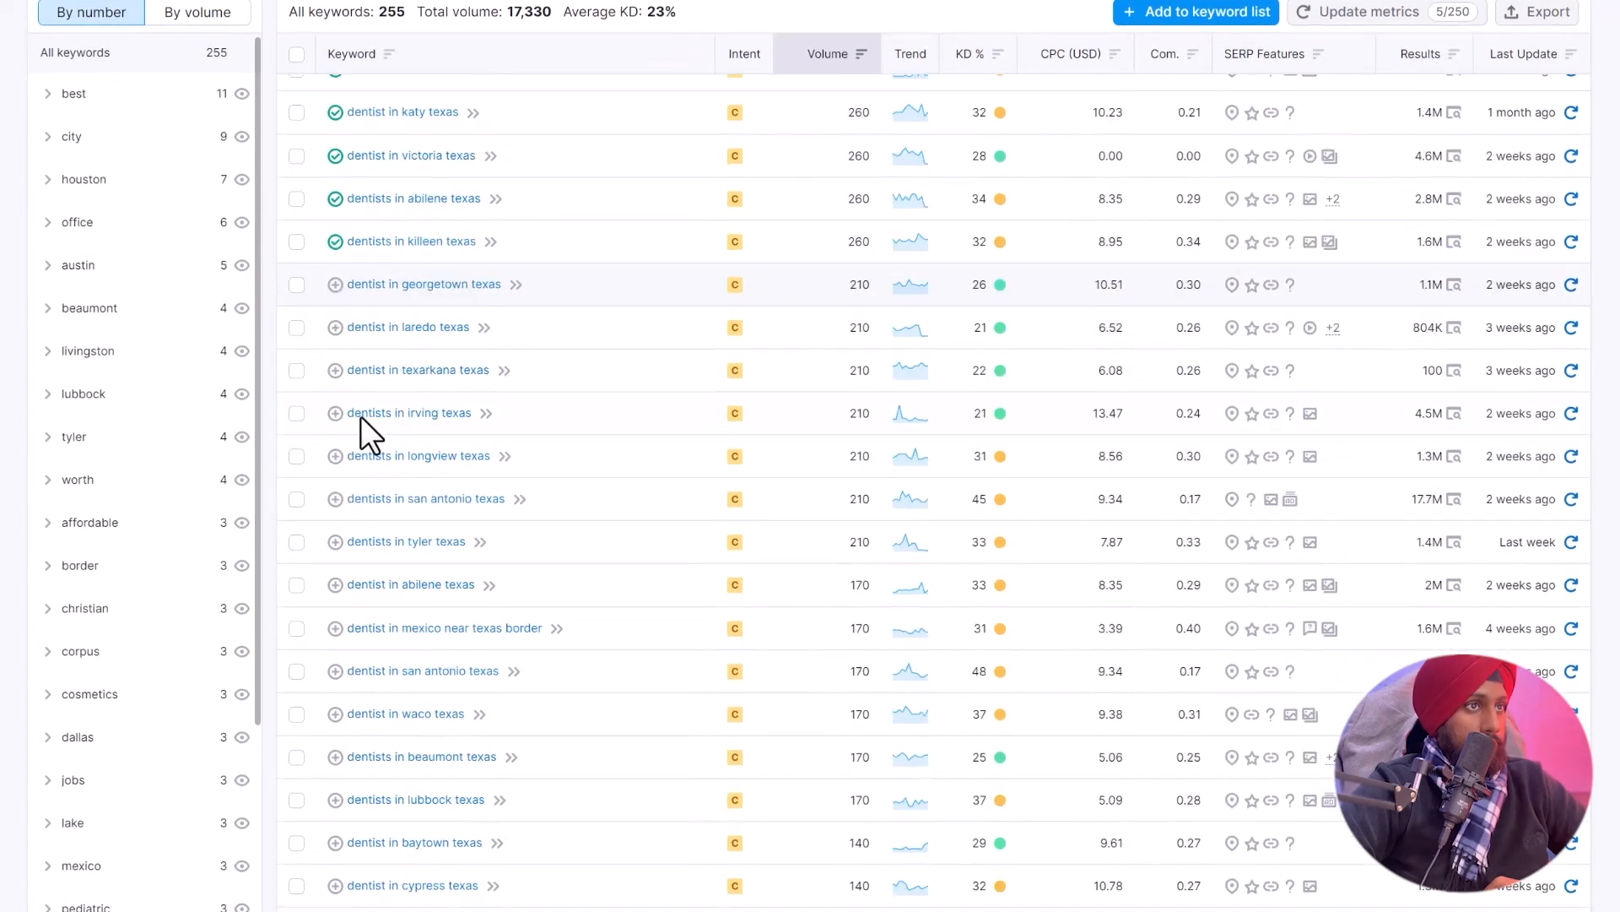
# Examine the volume and keyword difficulty of the filtered Texas dentist keywords down to the end of the first results page.
pyautogui.scroll(3, 362, 416)
pyautogui.scroll(3, 914, 294)
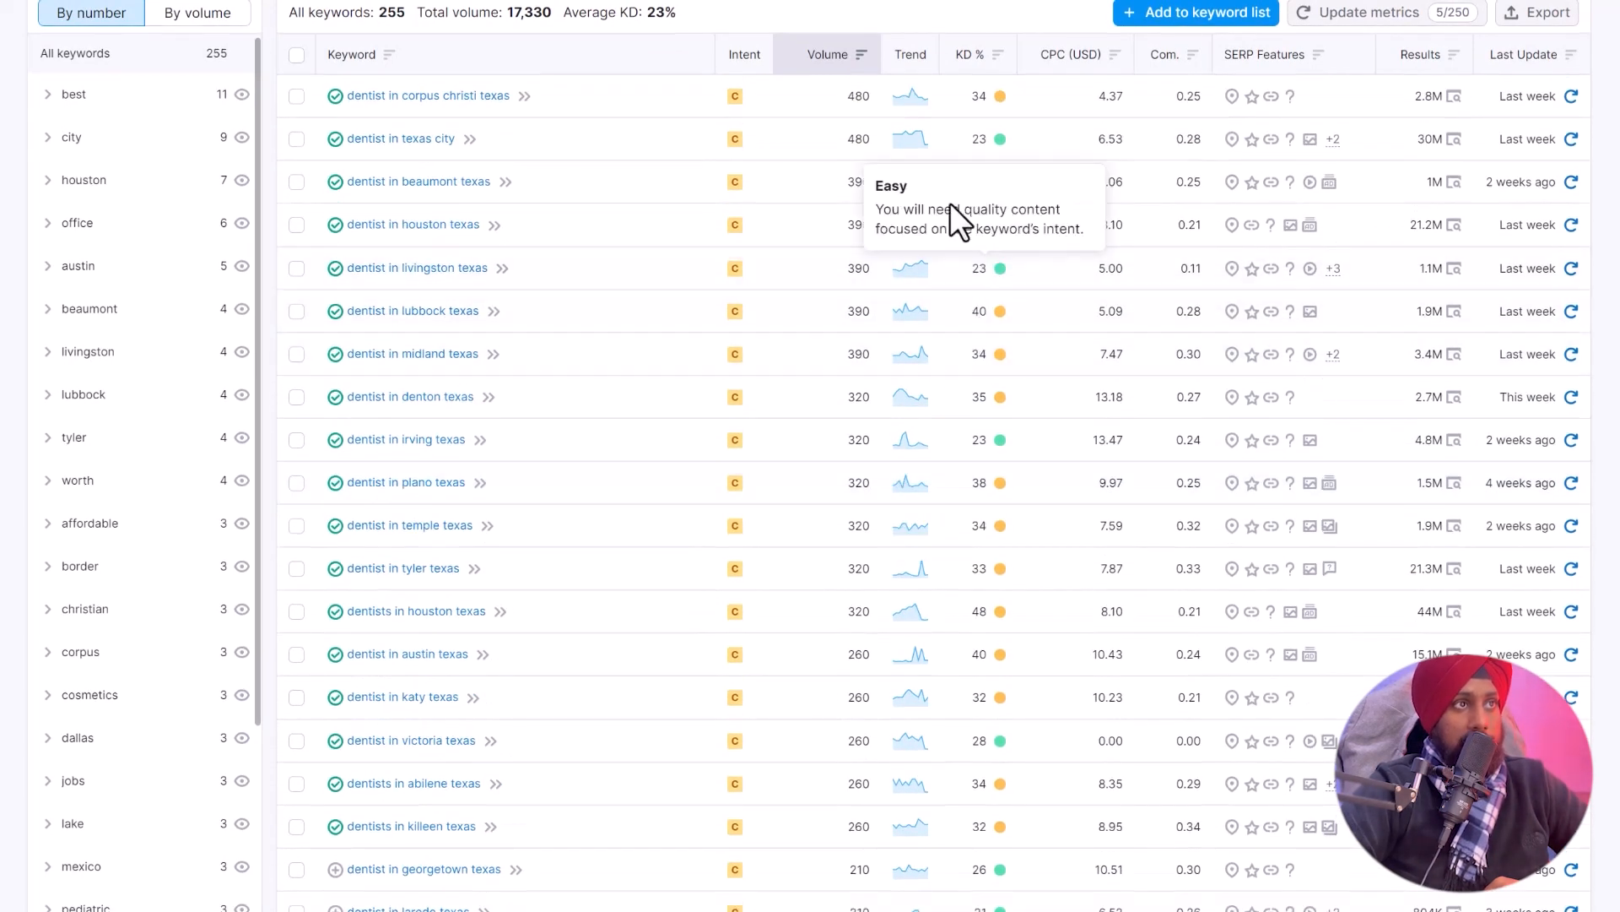
pyautogui.scroll(1, 861, 361)
pyautogui.scroll(-5, 357, 606)
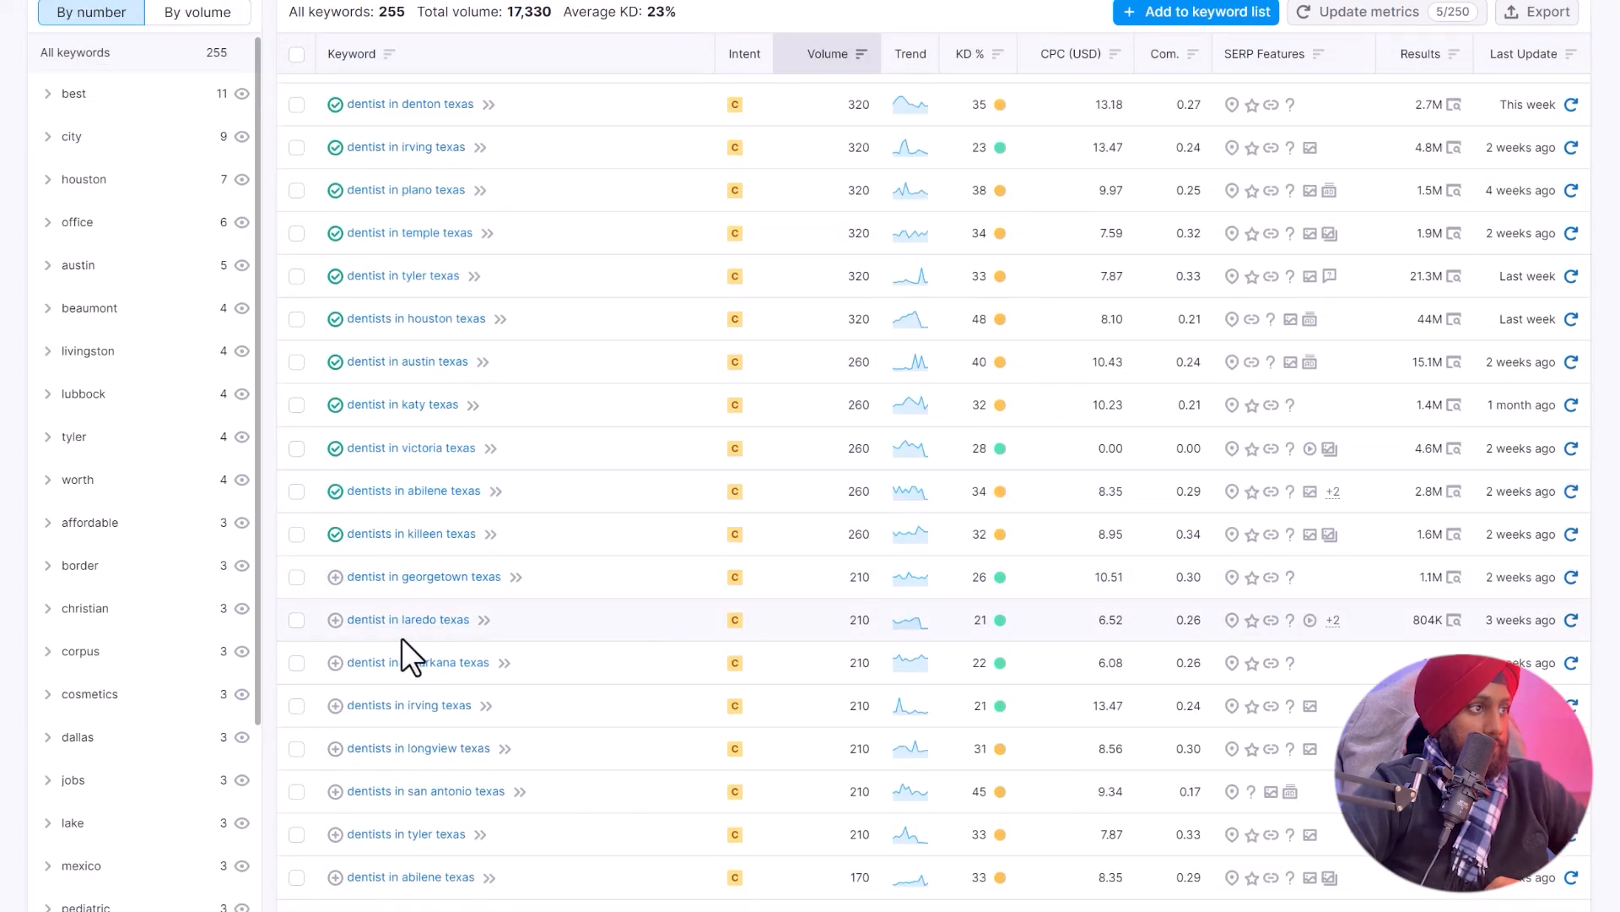
pyautogui.scroll(-8, 347, 618)
pyautogui.scroll(-7, 344, 628)
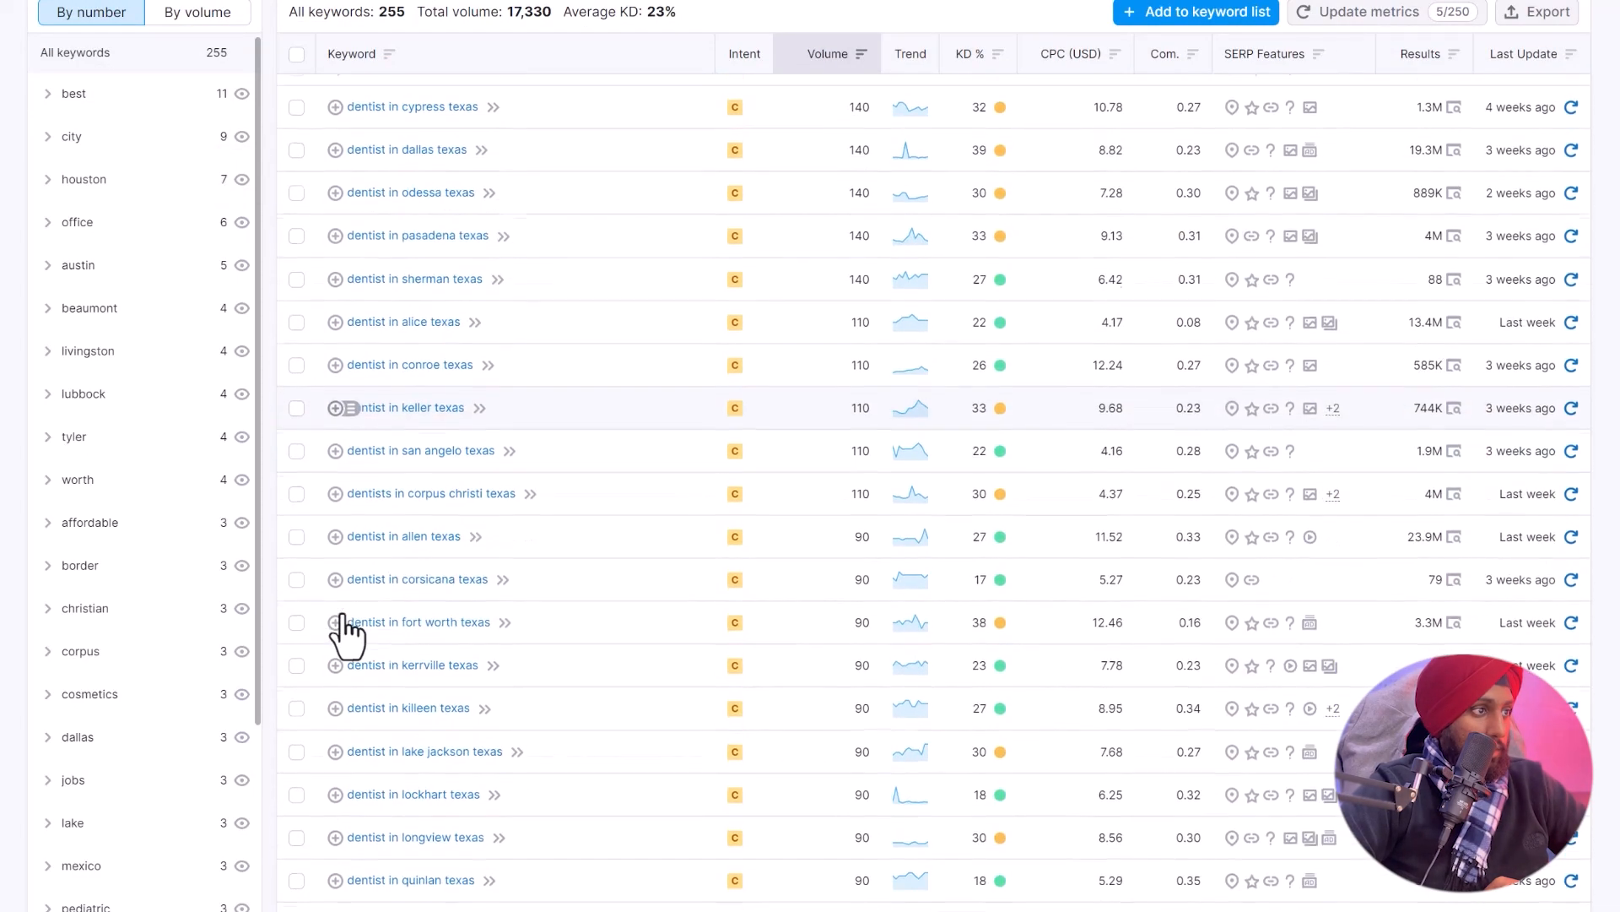
pyautogui.scroll(-10, 341, 619)
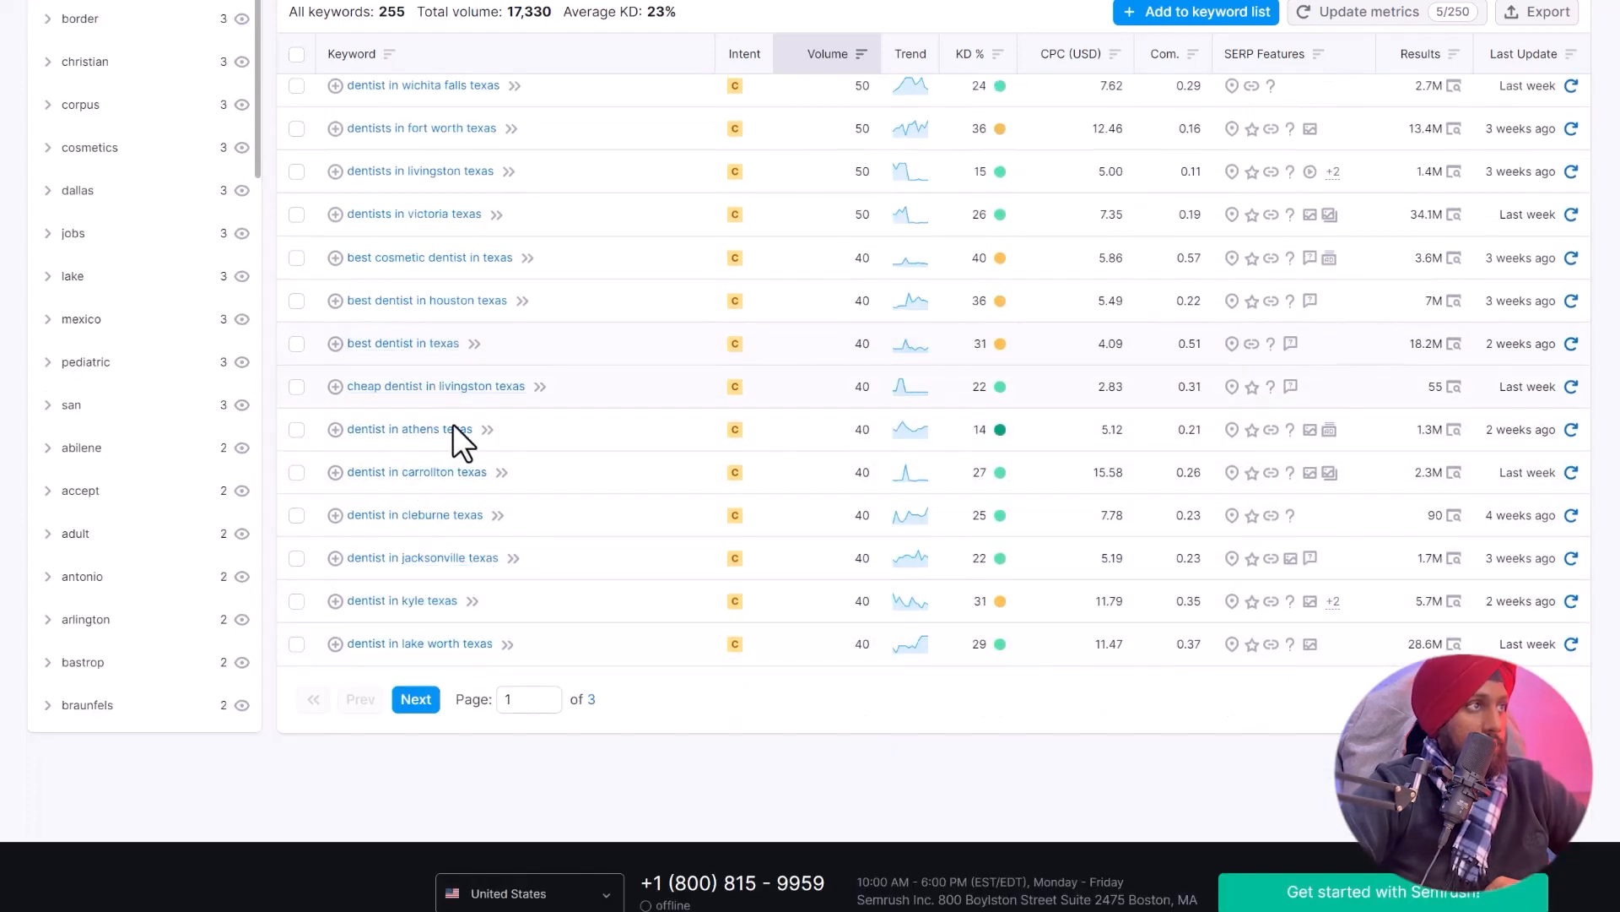
pyautogui.scroll(1, 453, 423)
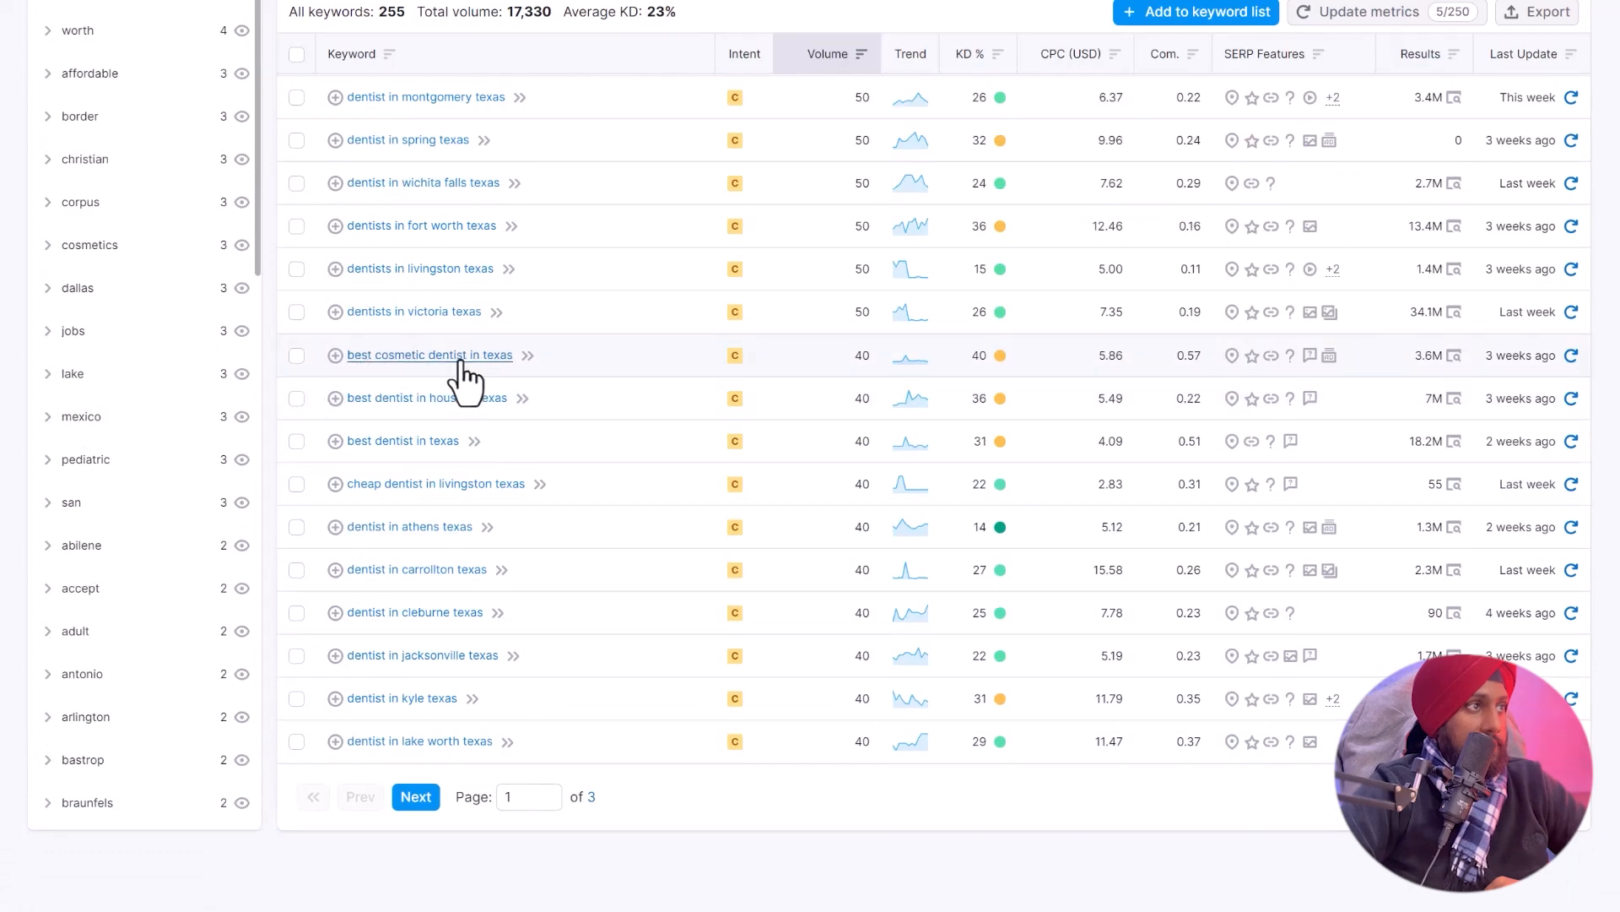
pyautogui.scroll(10, 585, 732)
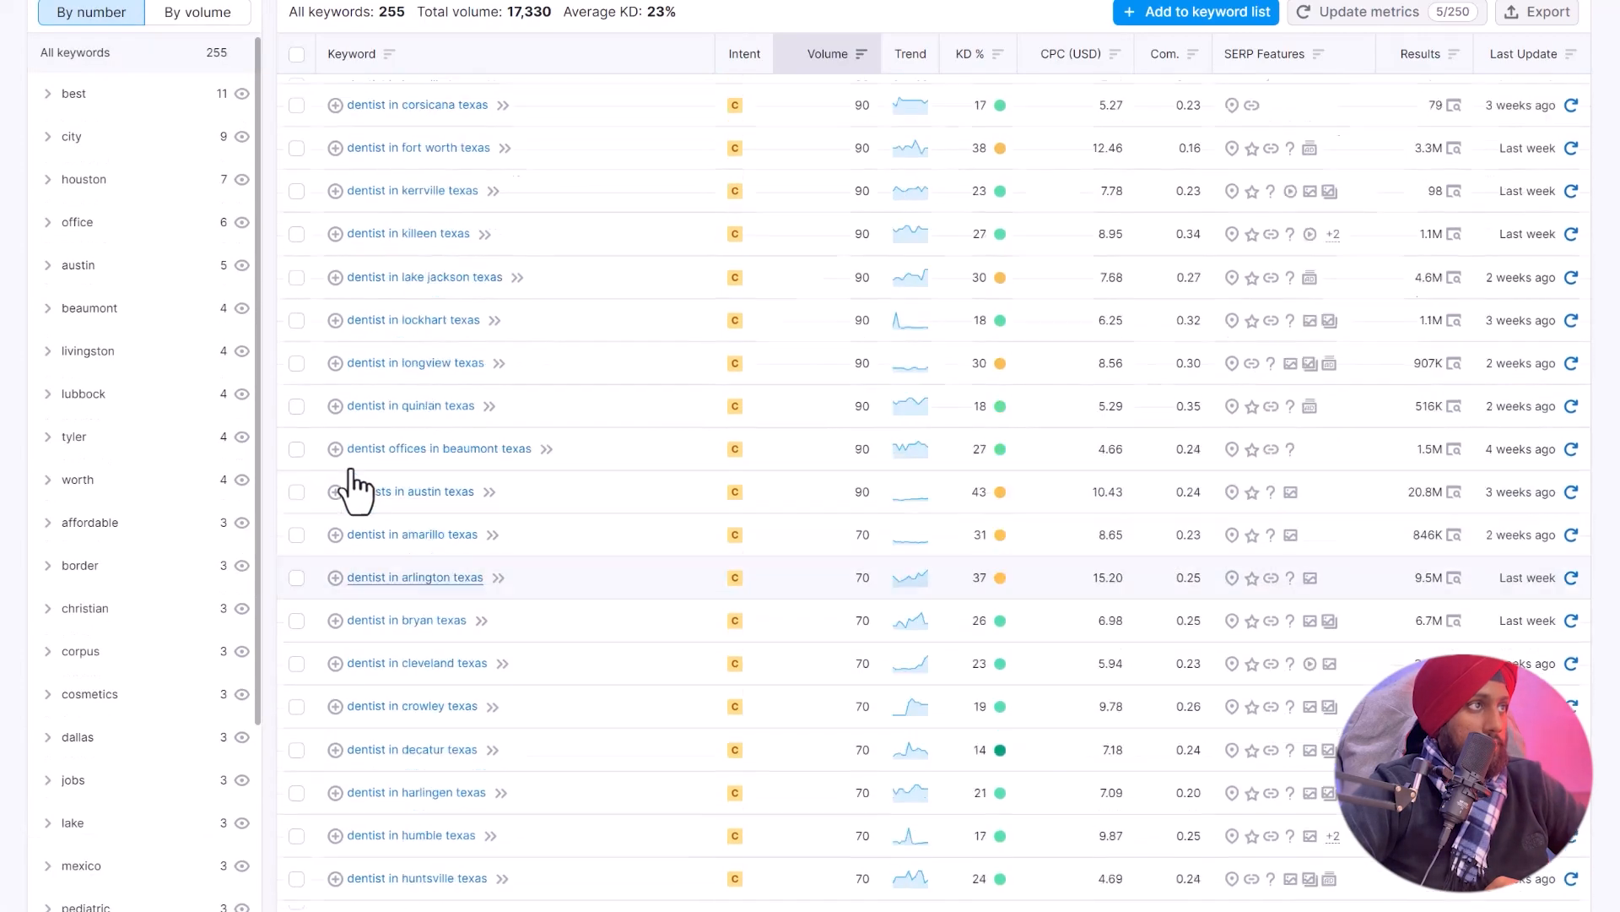
# Select all keywords on the first results page and add them to the Dentist In Texas list.
pyautogui.scroll(3, 348, 477)
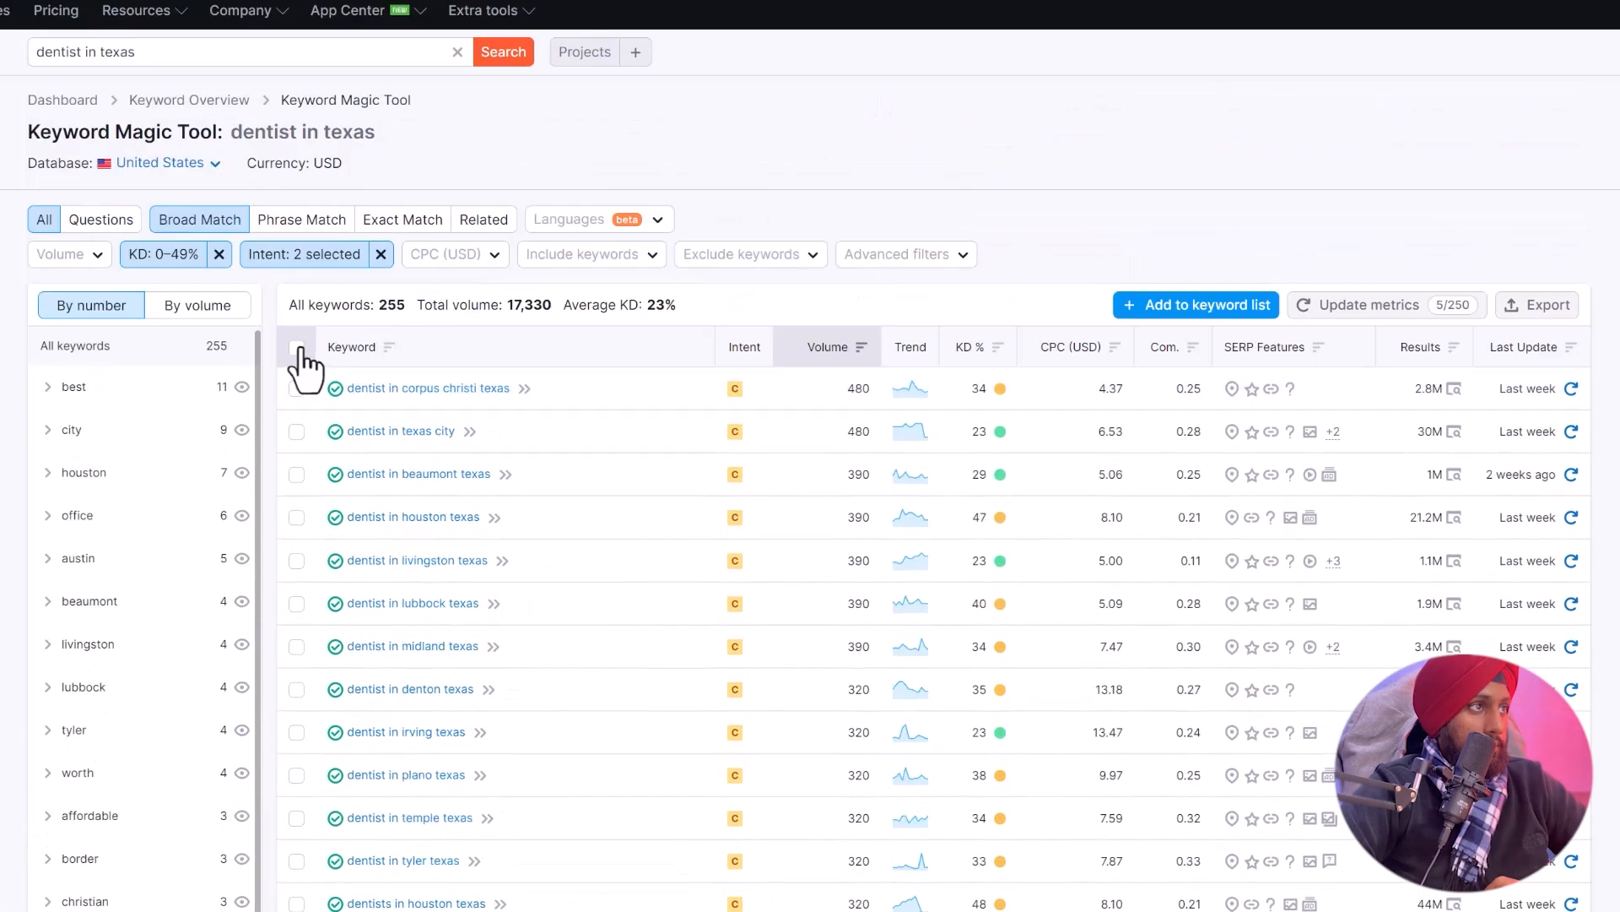
pyautogui.click(296, 347)
pyautogui.click(1198, 304)
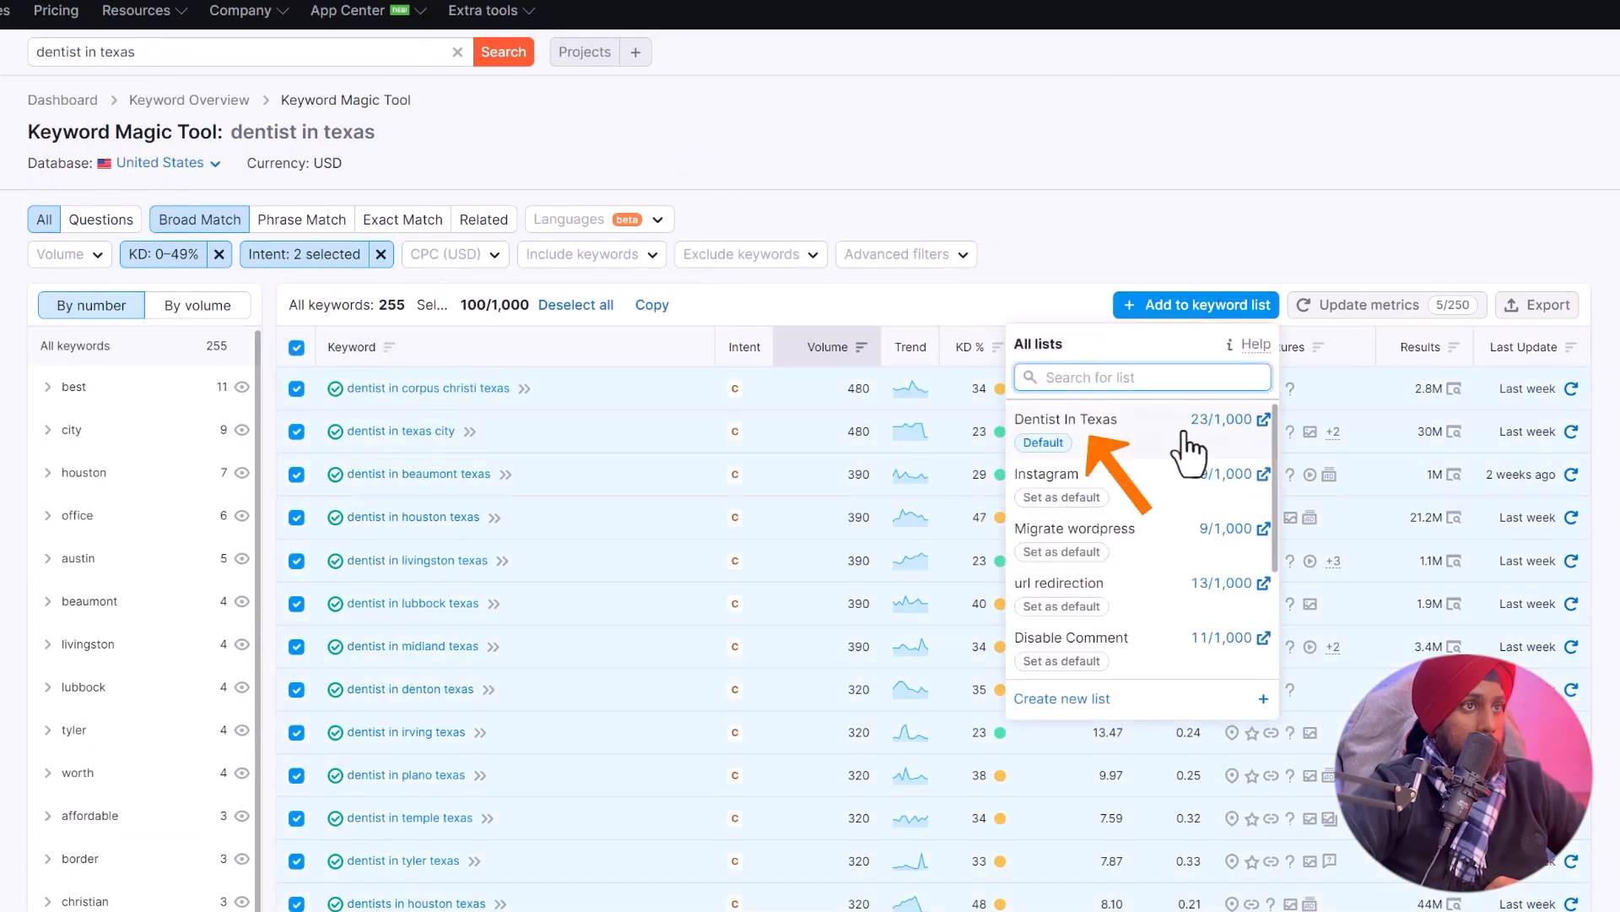
pyautogui.click(1181, 426)
# Go to results page 2, select all its keywords and add them to the Dentist In Texas list.
pyautogui.scroll(-3, 623, 570)
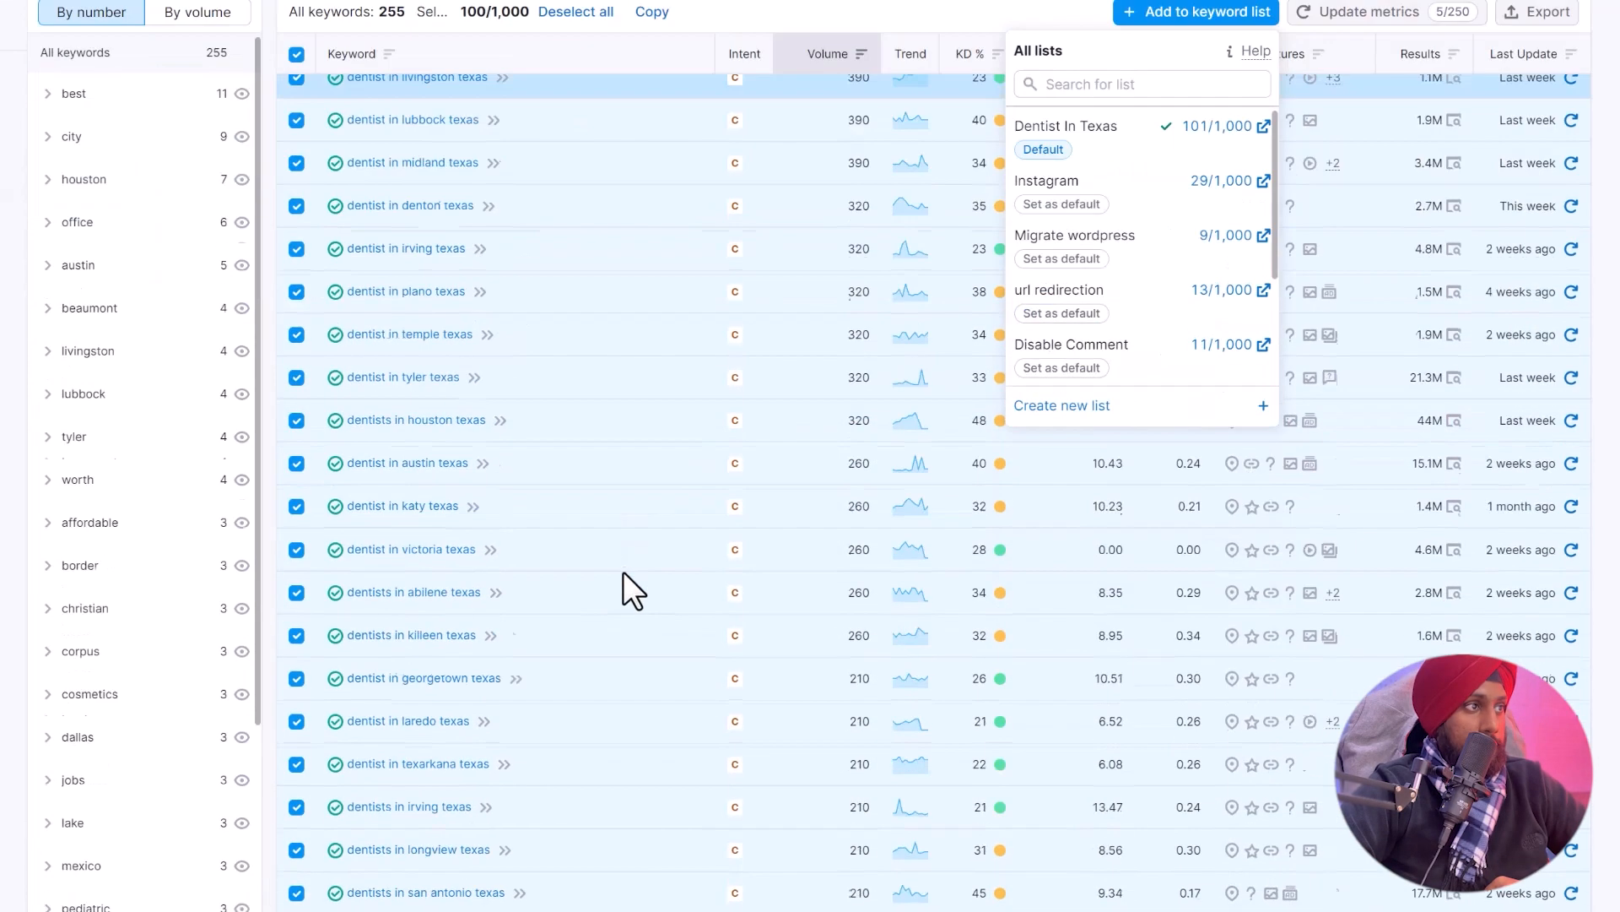
pyautogui.scroll(-10, 590, 691)
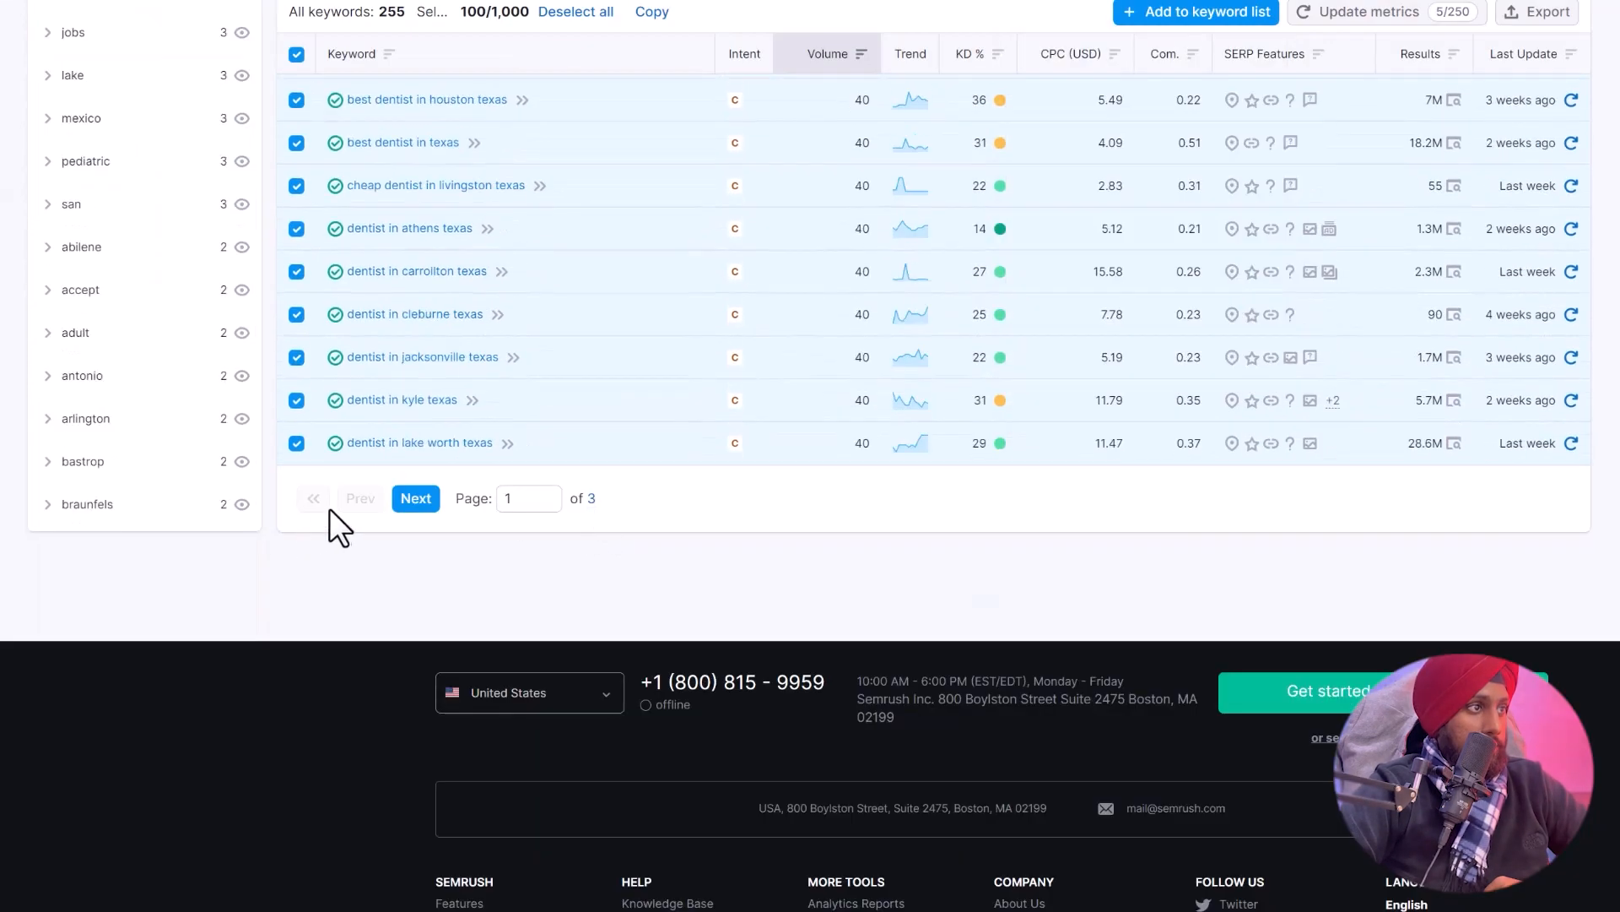
pyautogui.click(417, 499)
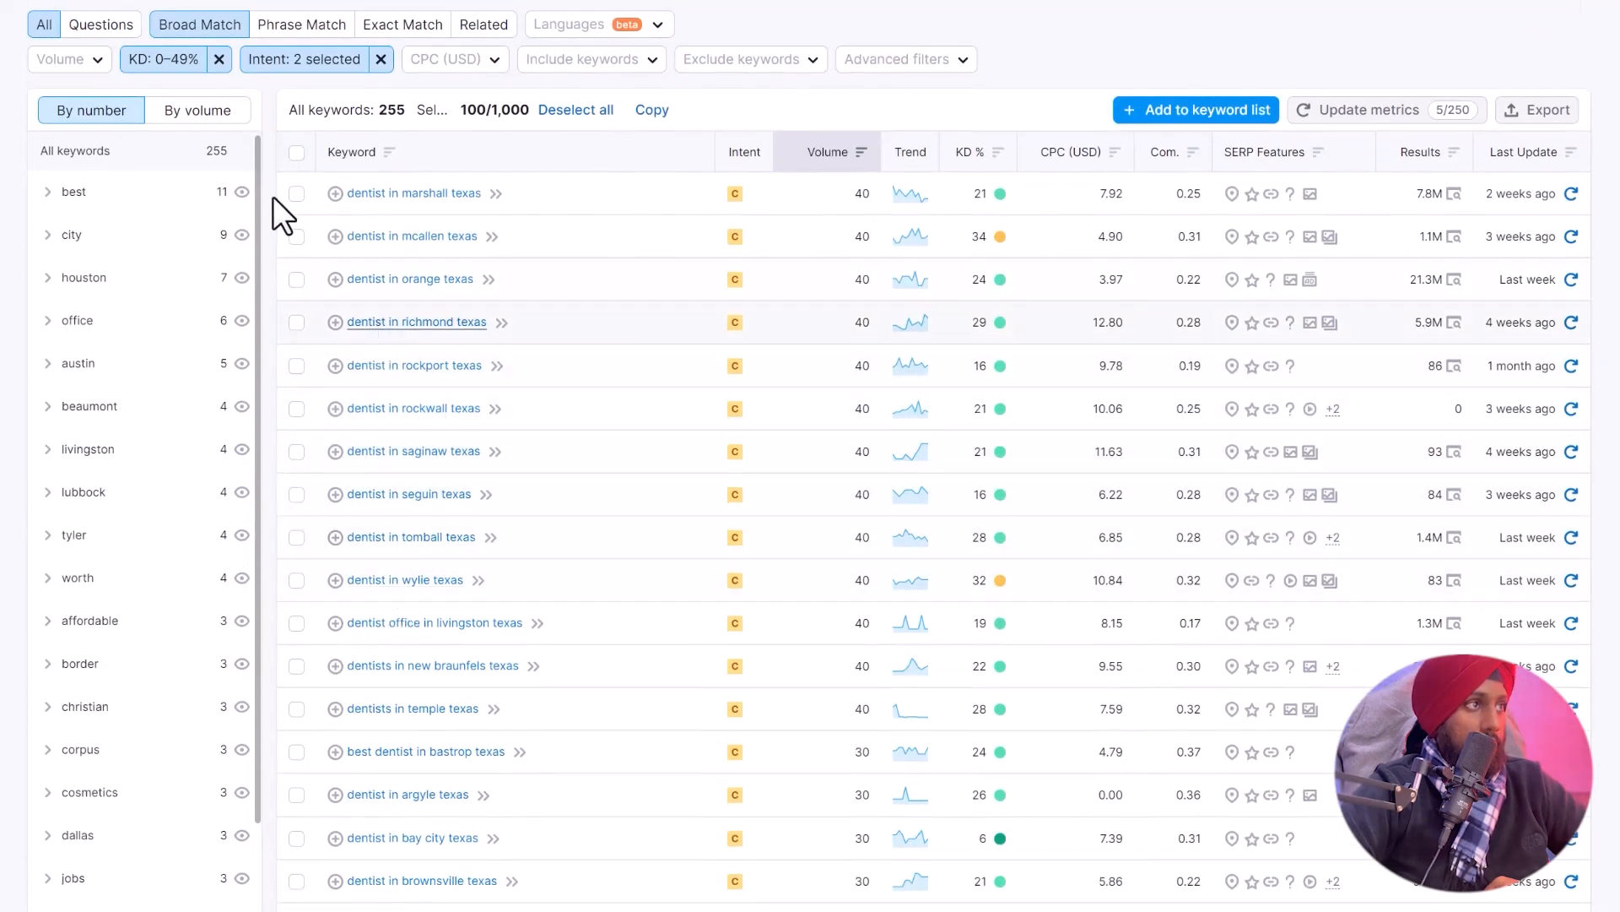
pyautogui.click(296, 152)
pyautogui.scroll(-5, 527, 499)
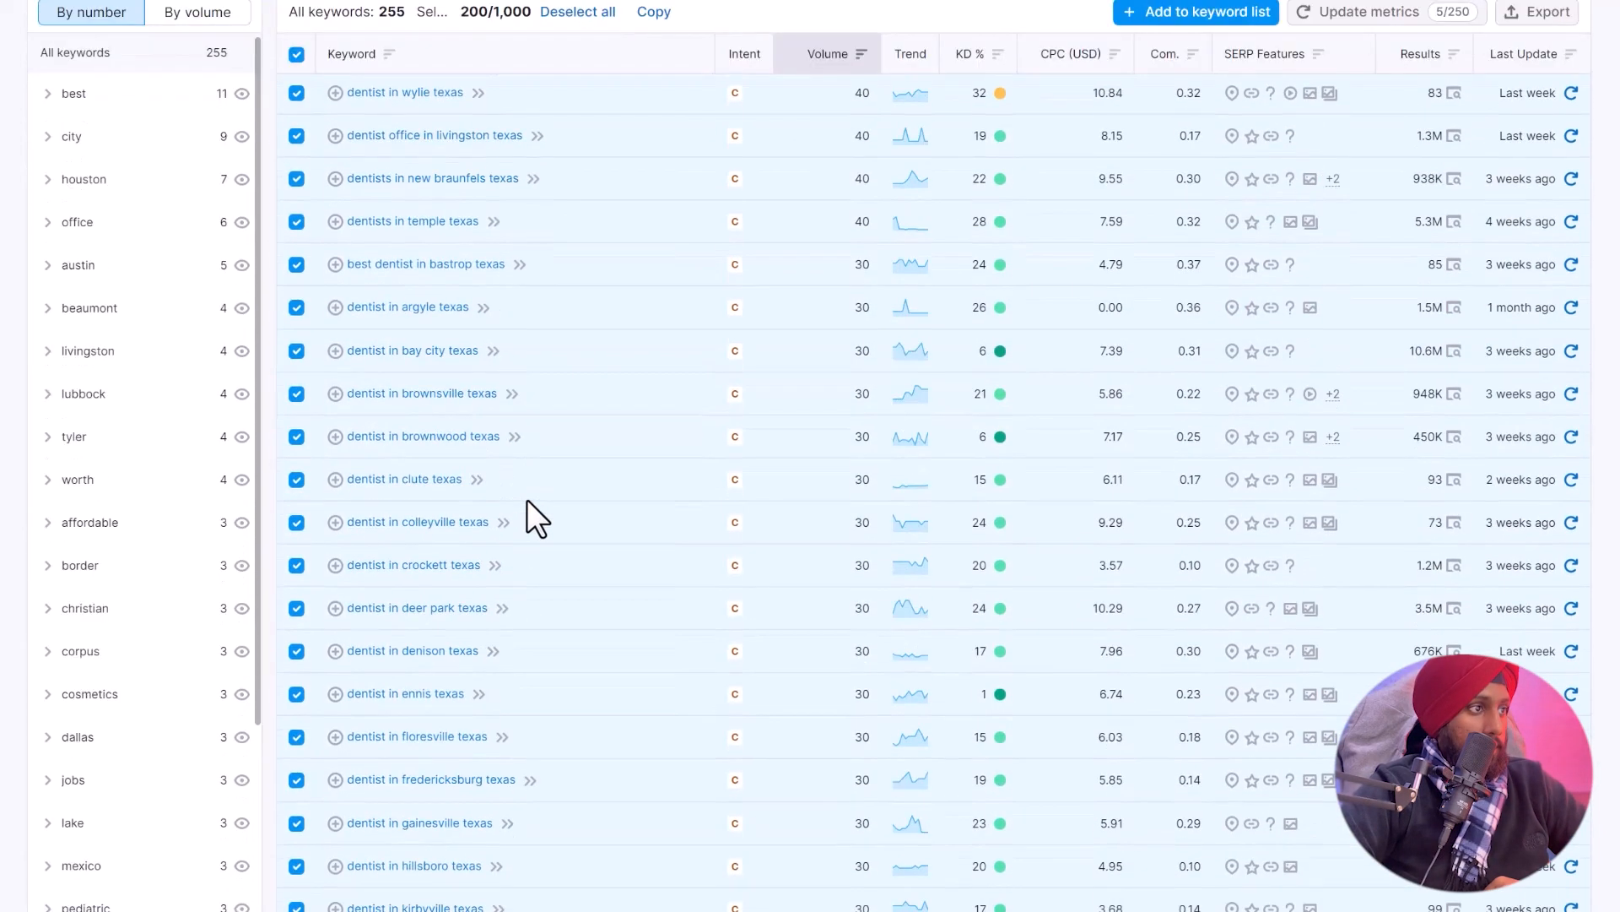
pyautogui.scroll(8, 525, 499)
pyautogui.click(1175, 312)
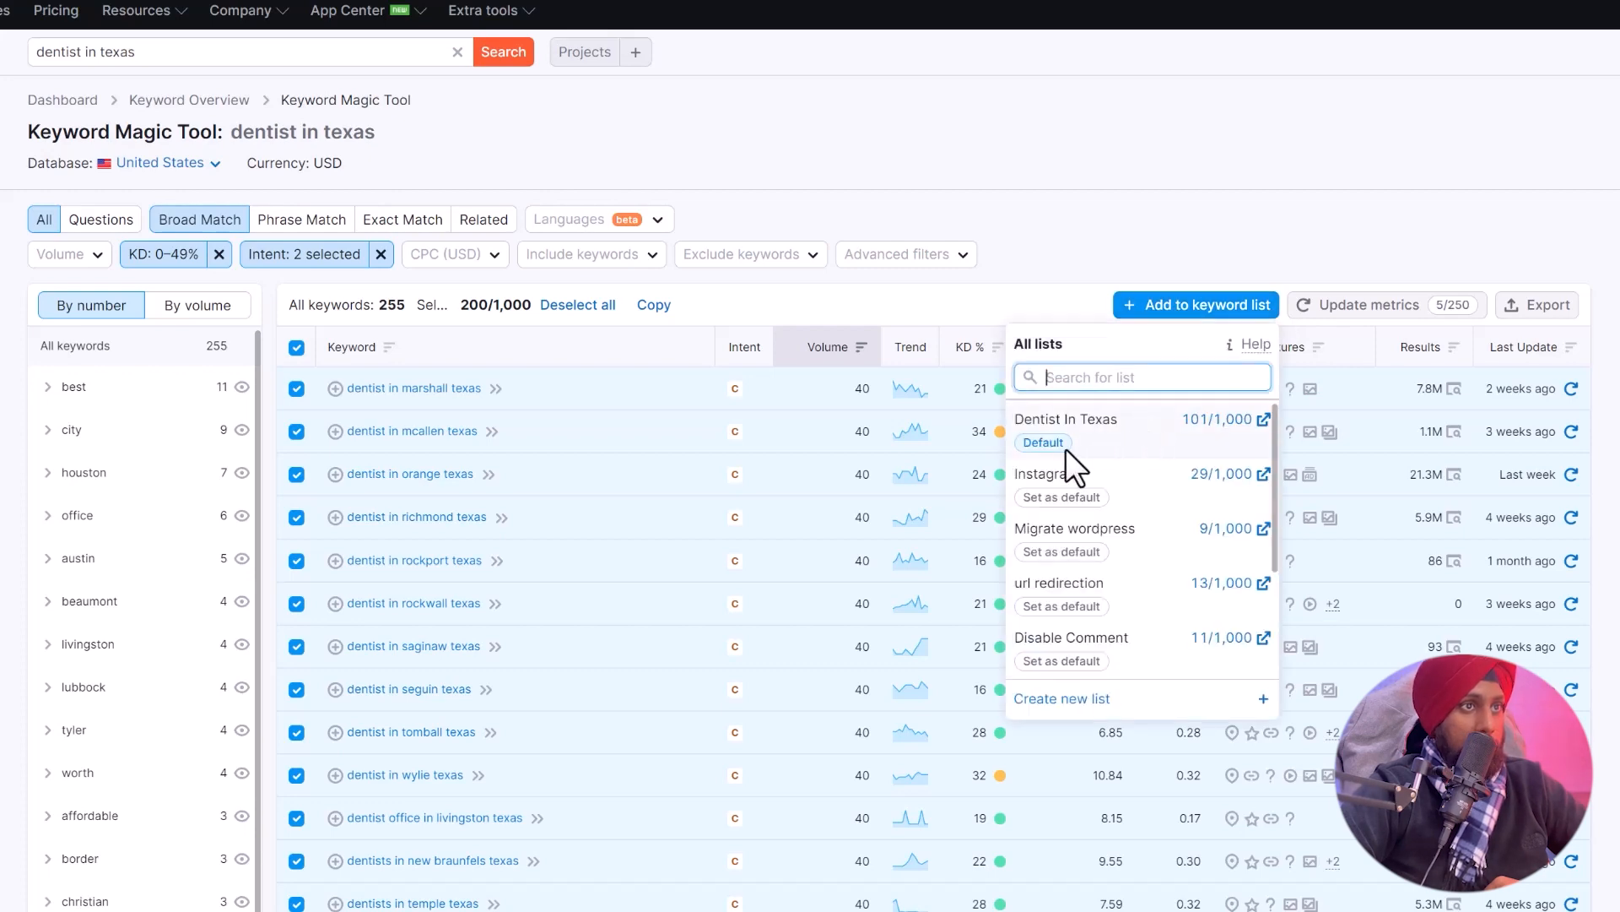
pyautogui.click(1125, 443)
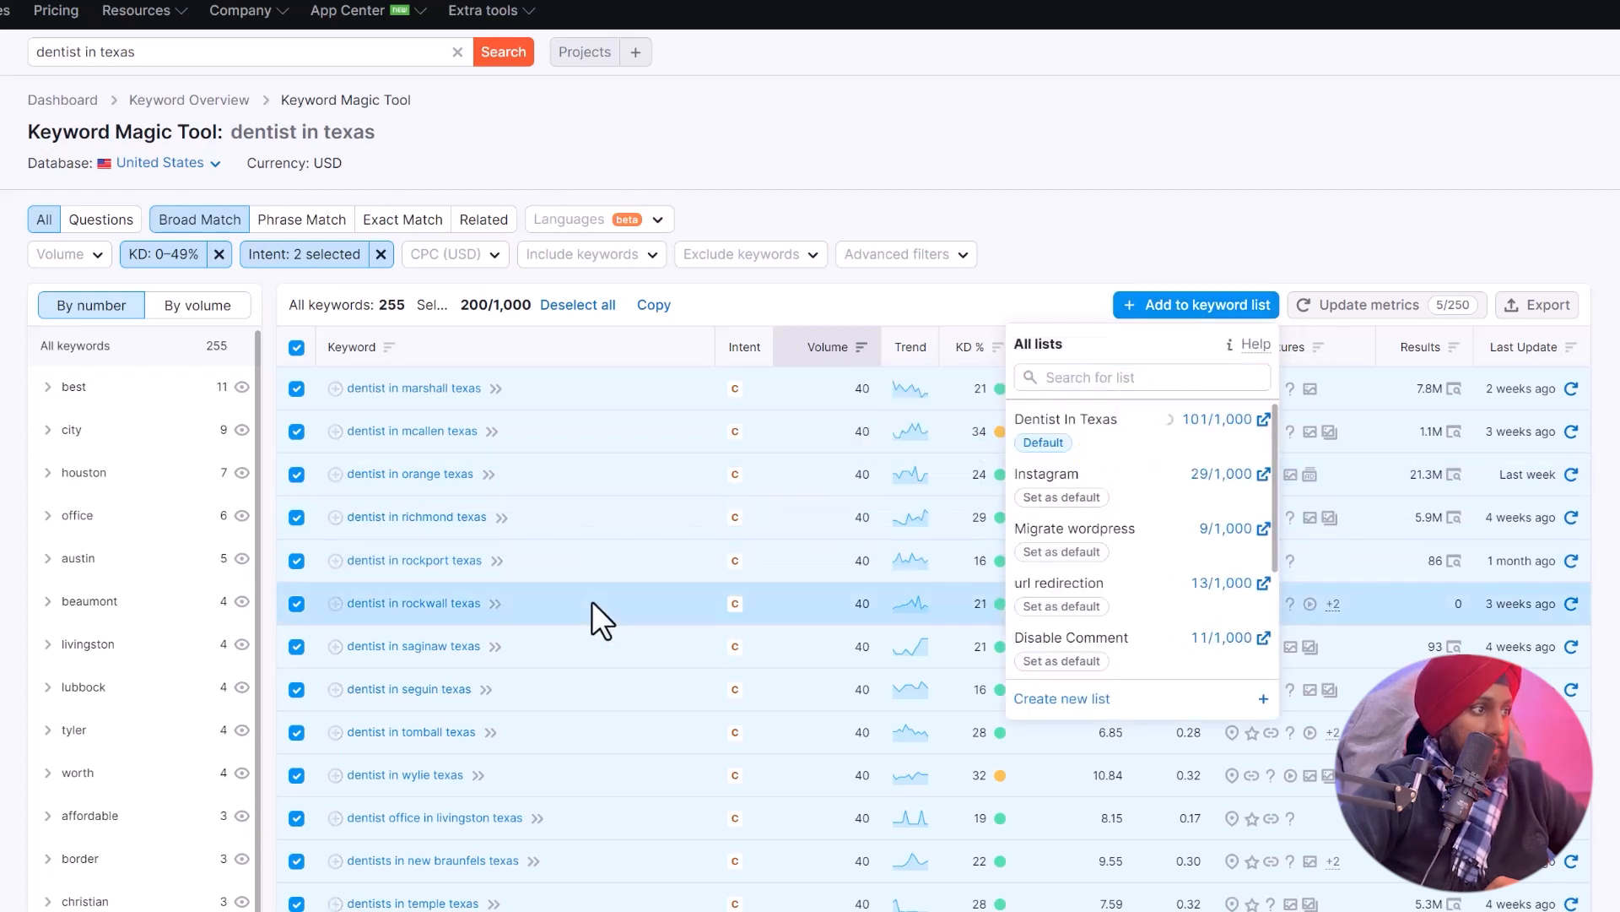
# Go to results page 3, select all its keywords and add them to the Dentist In Texas list.
pyautogui.scroll(-10, 592, 625)
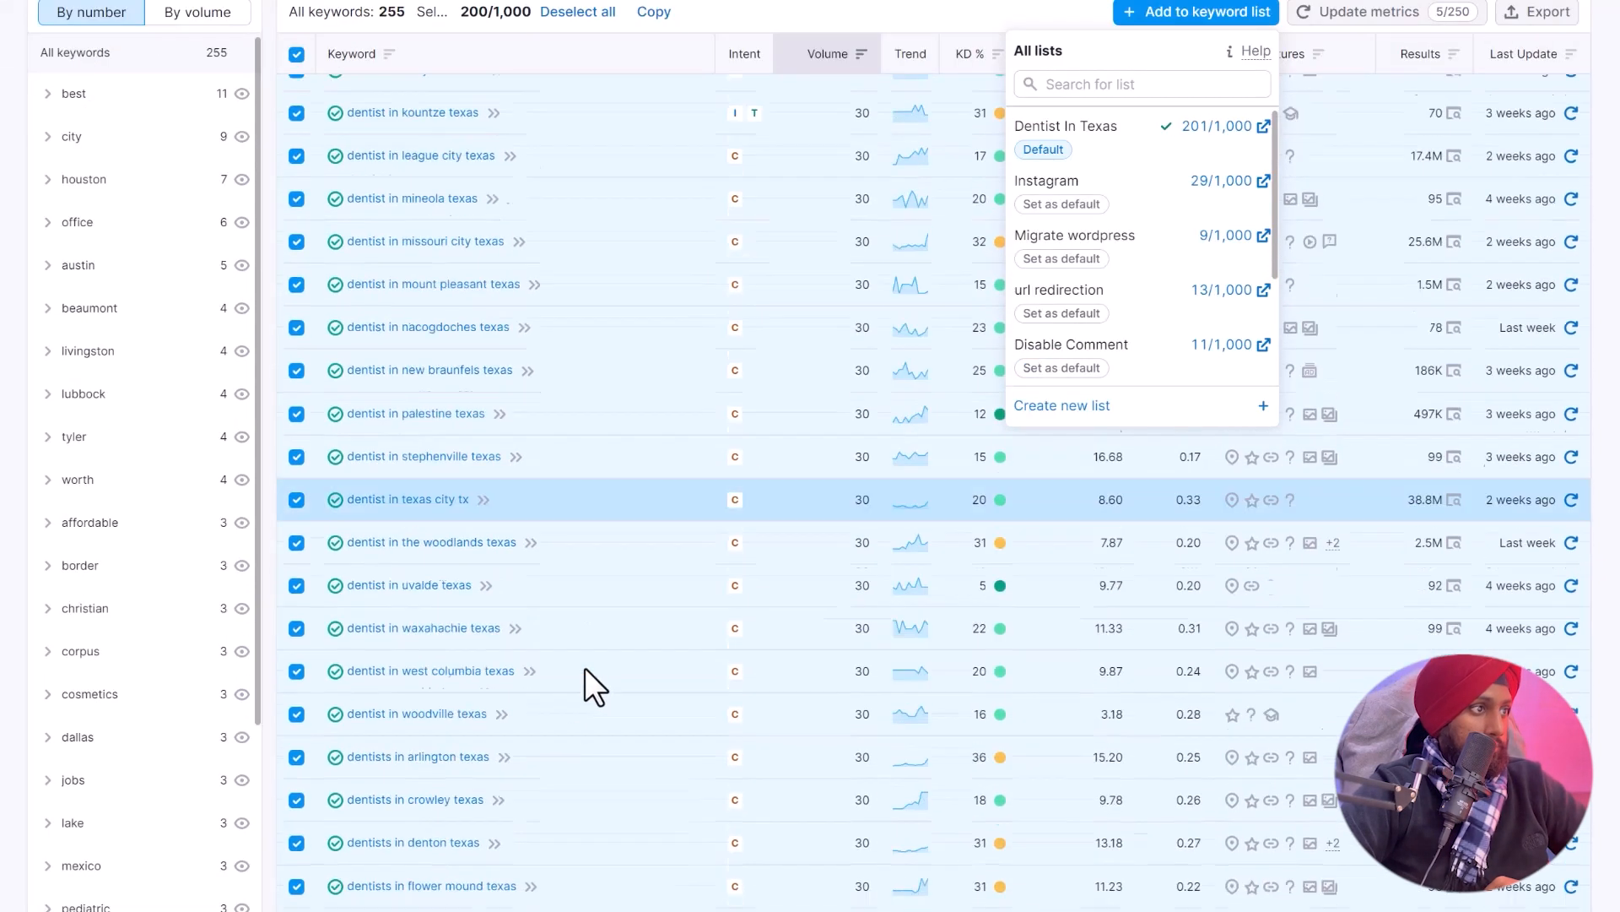
pyautogui.scroll(-10, 582, 664)
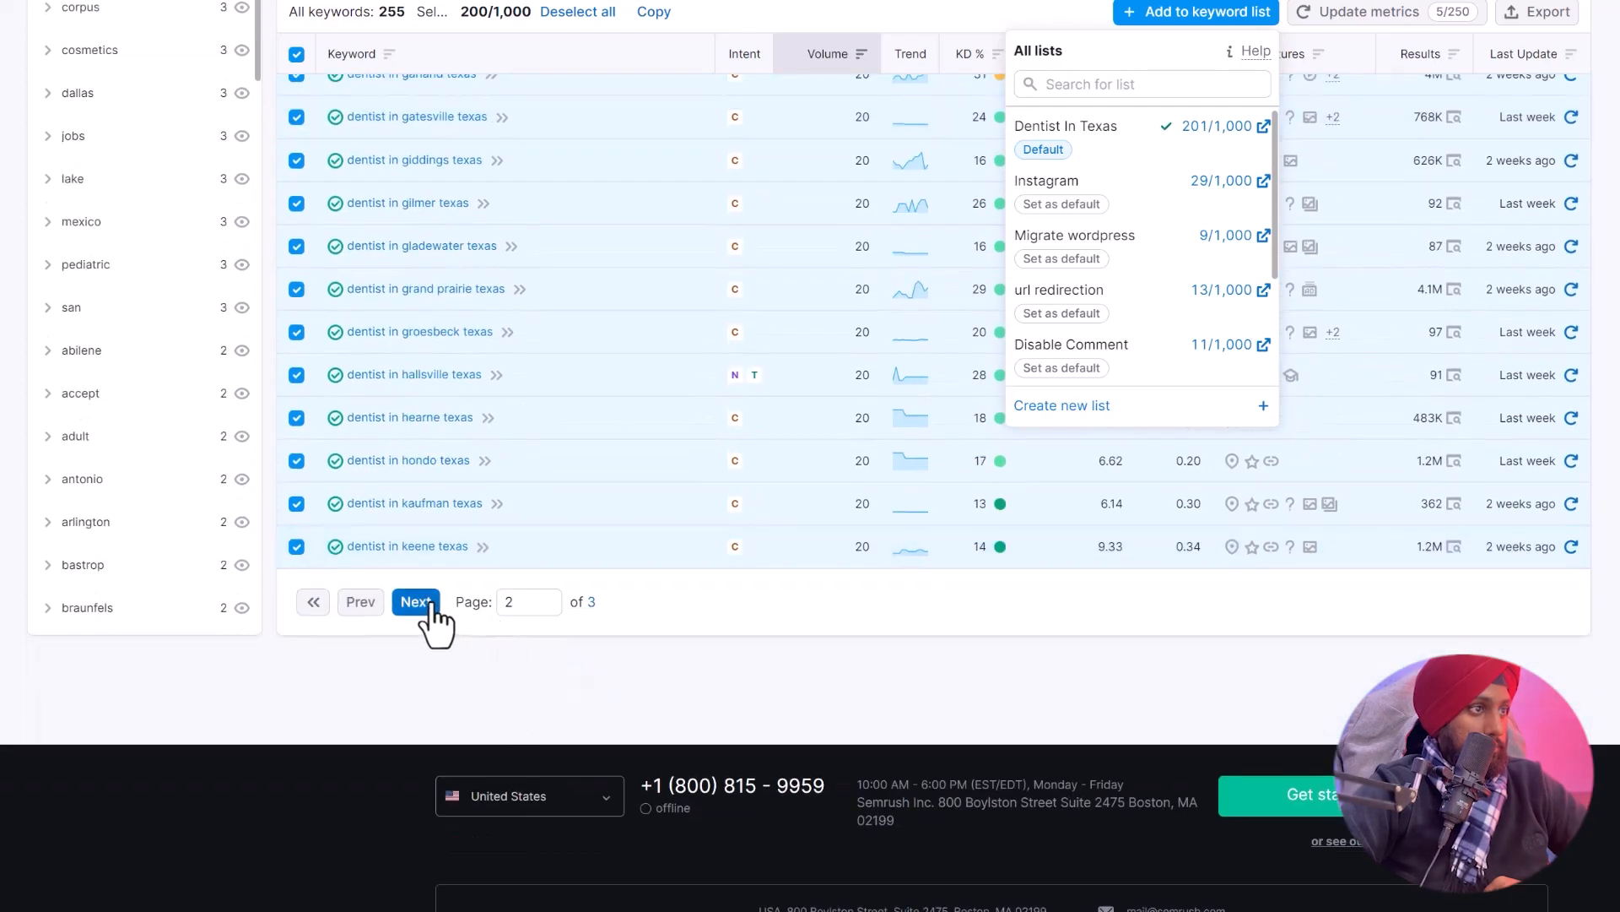
pyautogui.click(417, 601)
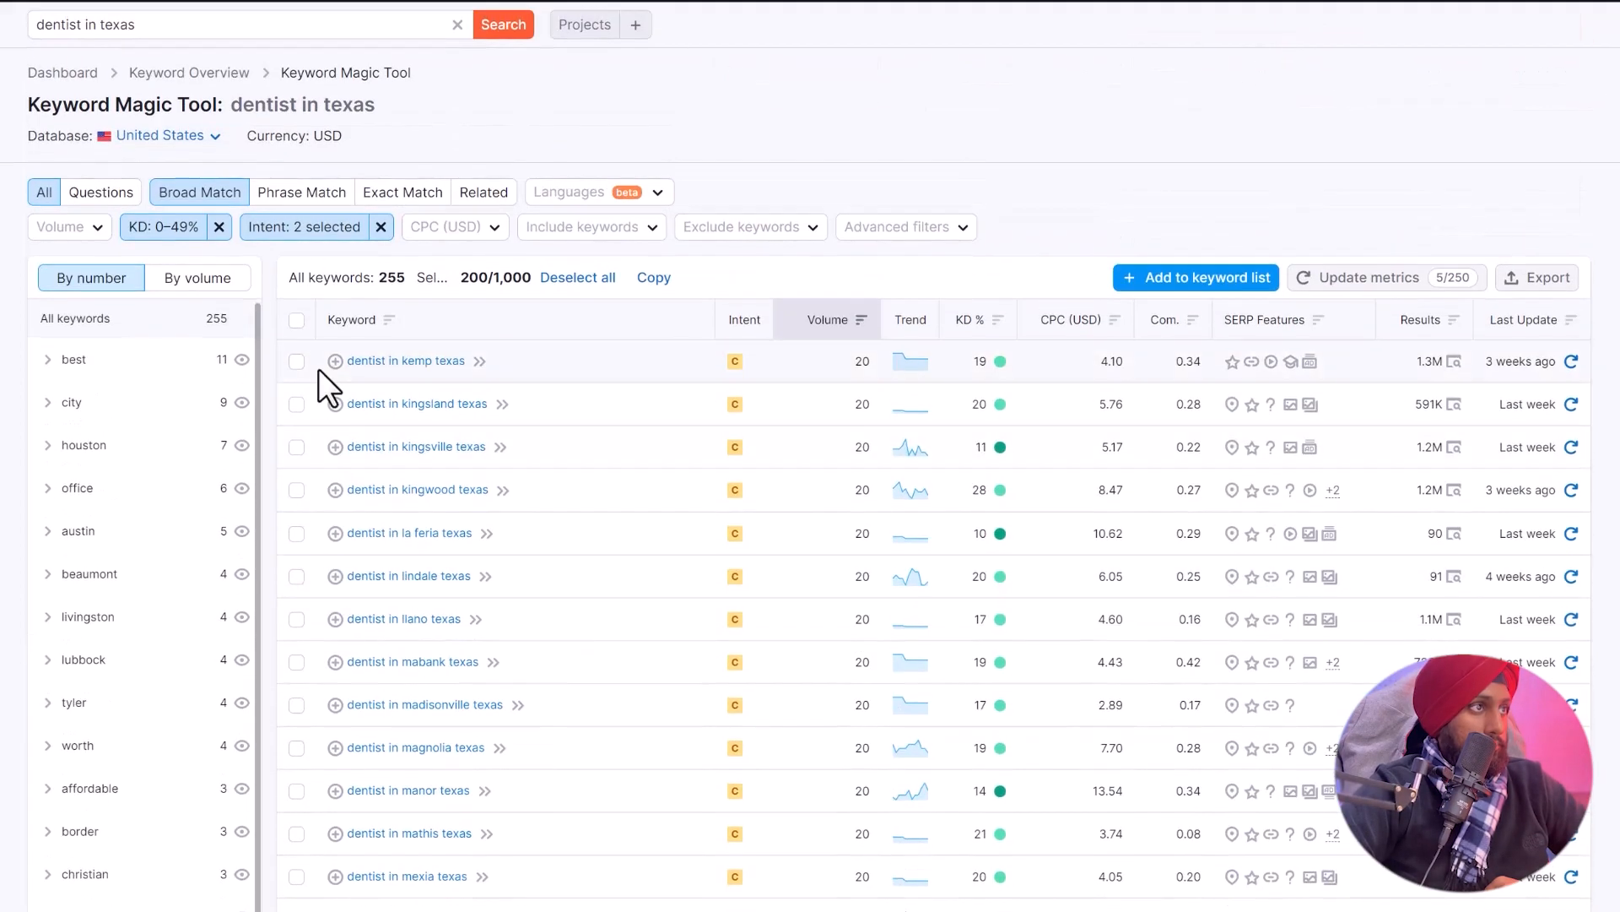
pyautogui.click(297, 317)
pyautogui.scroll(-5, 402, 706)
pyautogui.scroll(5, 402, 707)
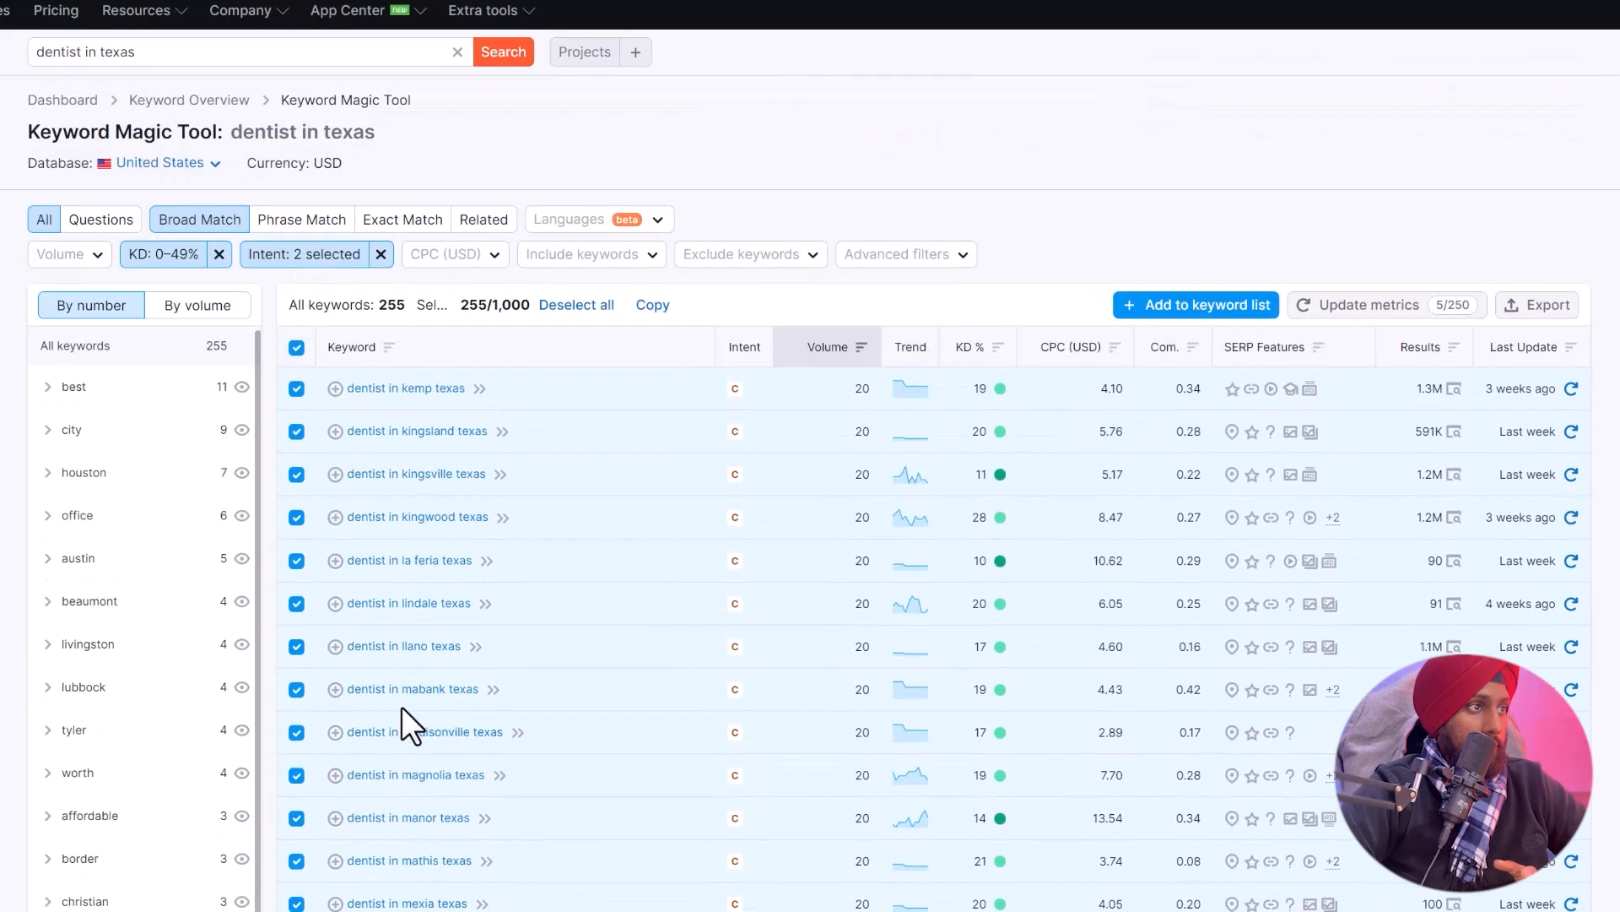
pyautogui.click(1204, 311)
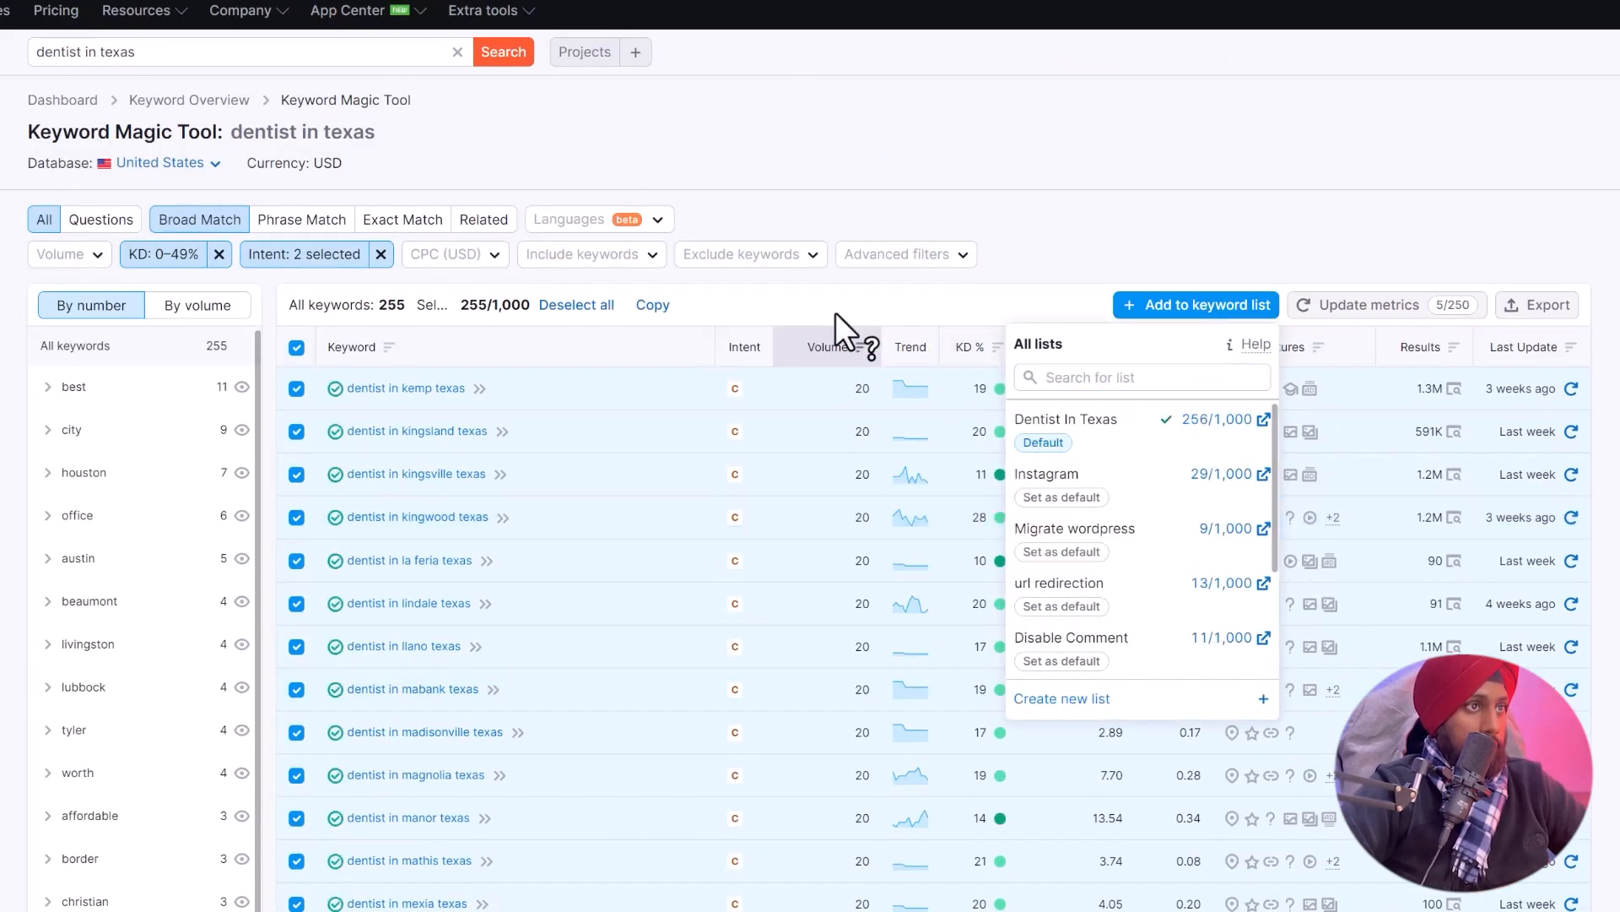
# Review the intent filter options and look through the selected keywords on results page 3.
pyautogui.scroll(-3, 177, 392)
pyautogui.click(326, 257)
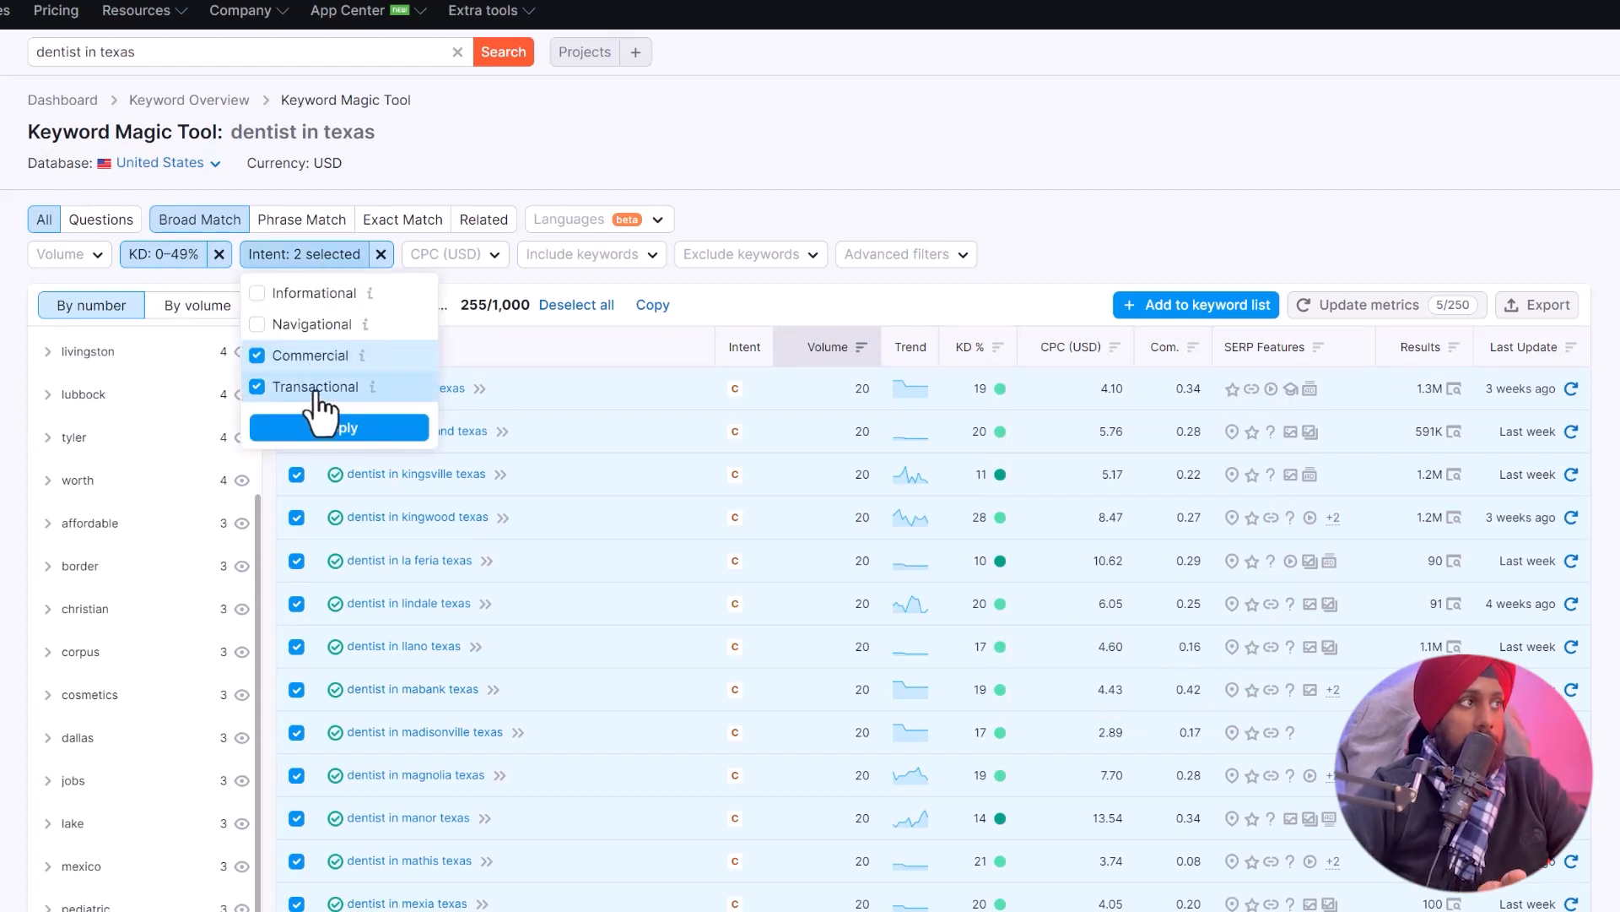
pyautogui.moveTo(377, 289)
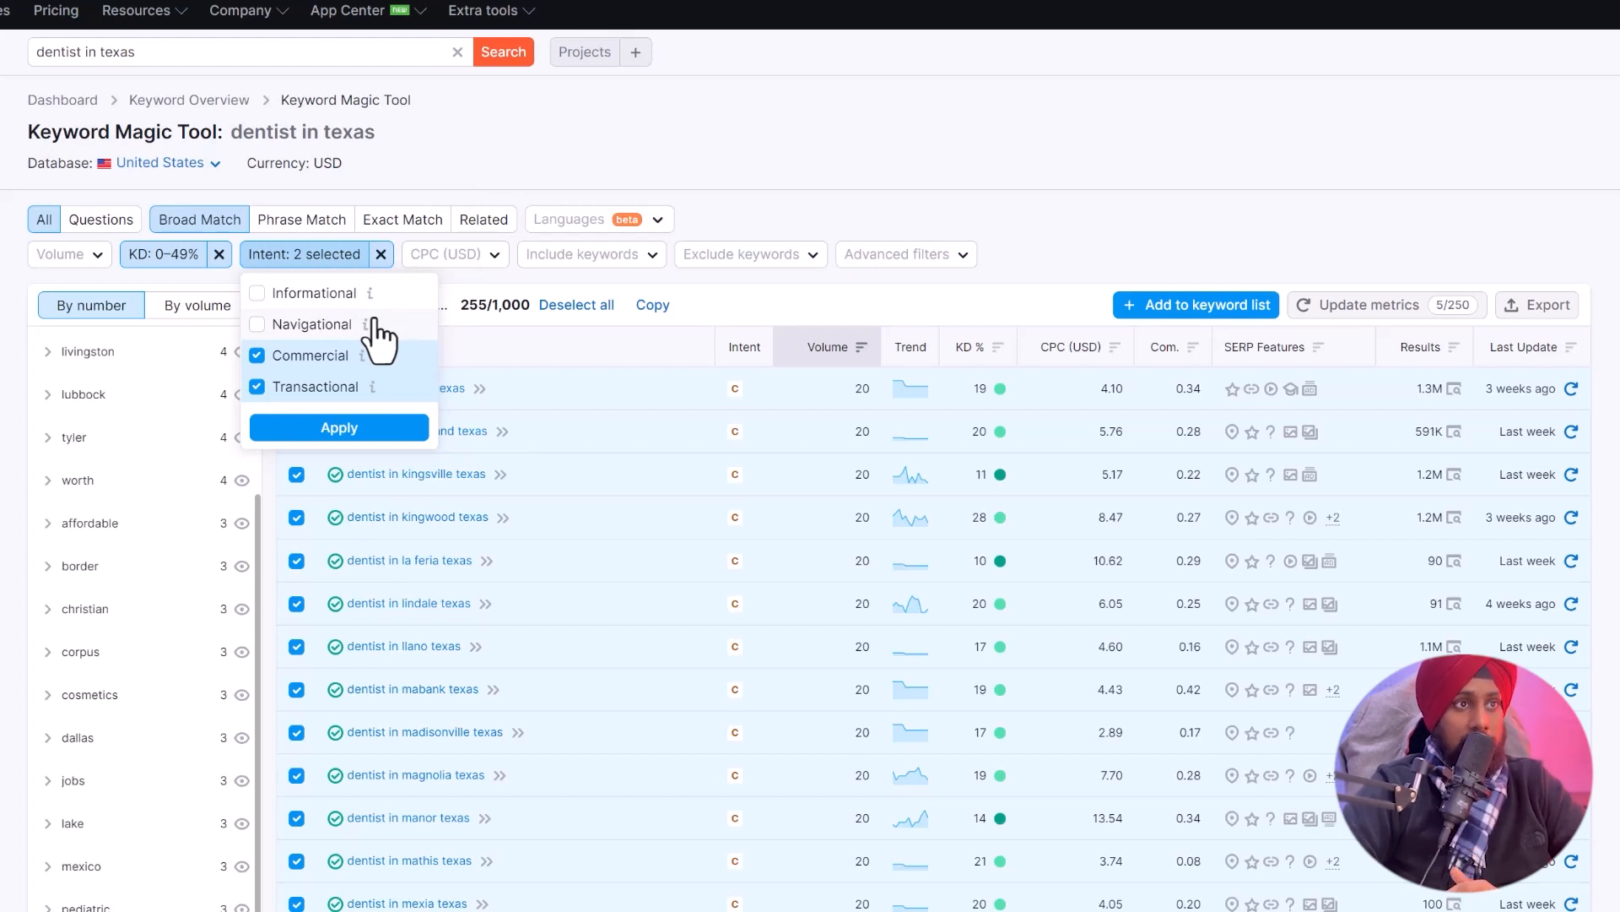
pyautogui.click(923, 140)
pyautogui.scroll(-20, 513, 741)
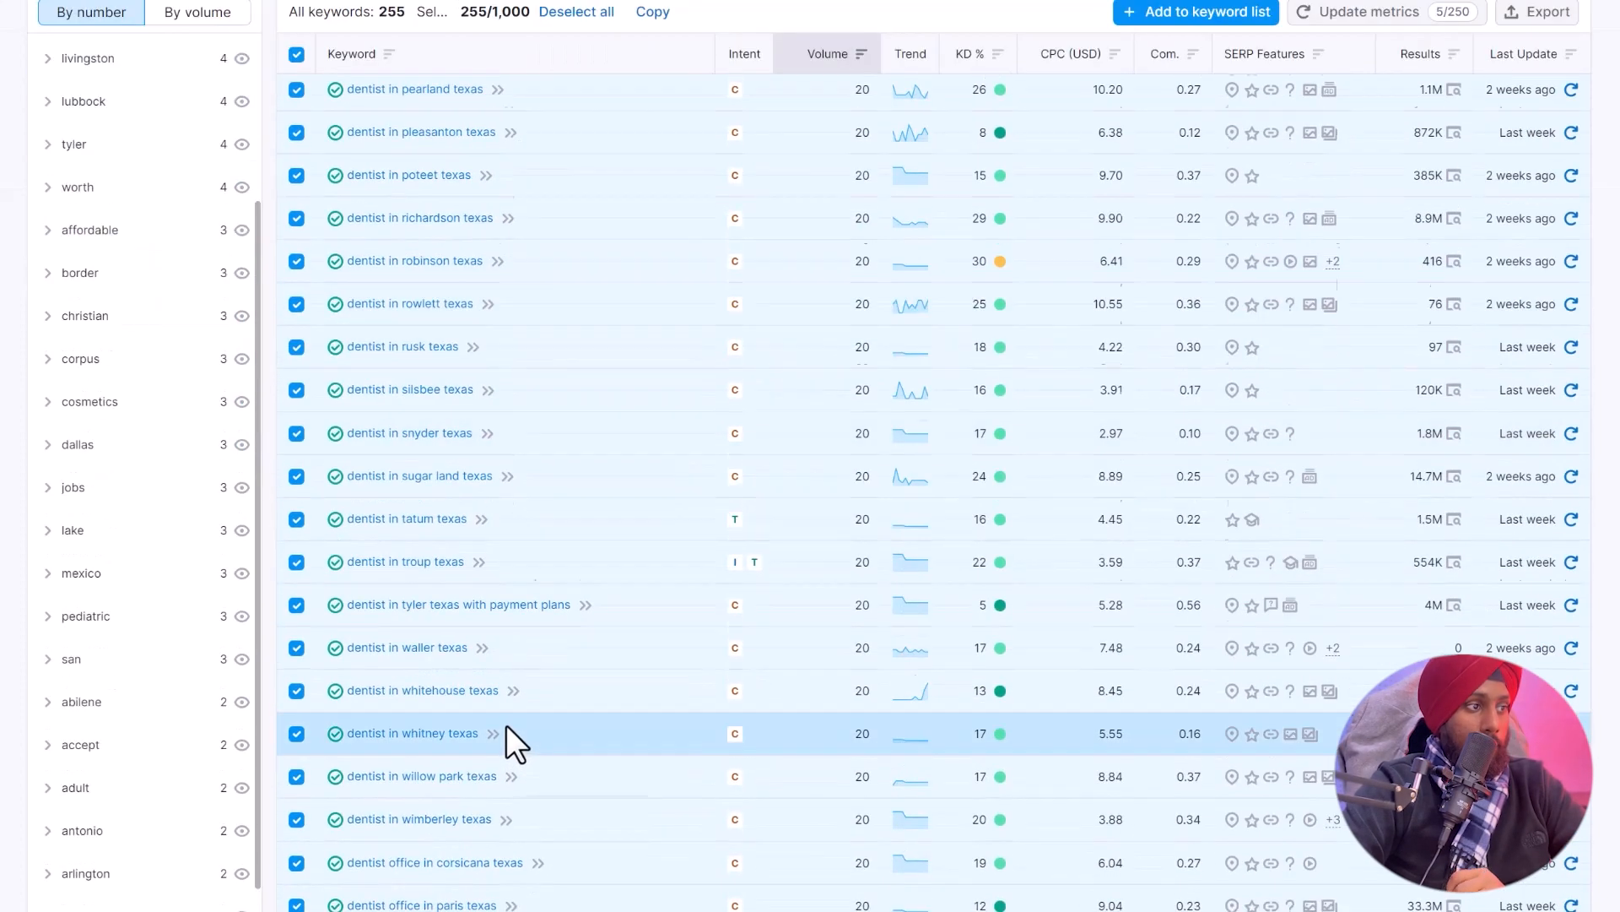
pyautogui.scroll(20, 504, 731)
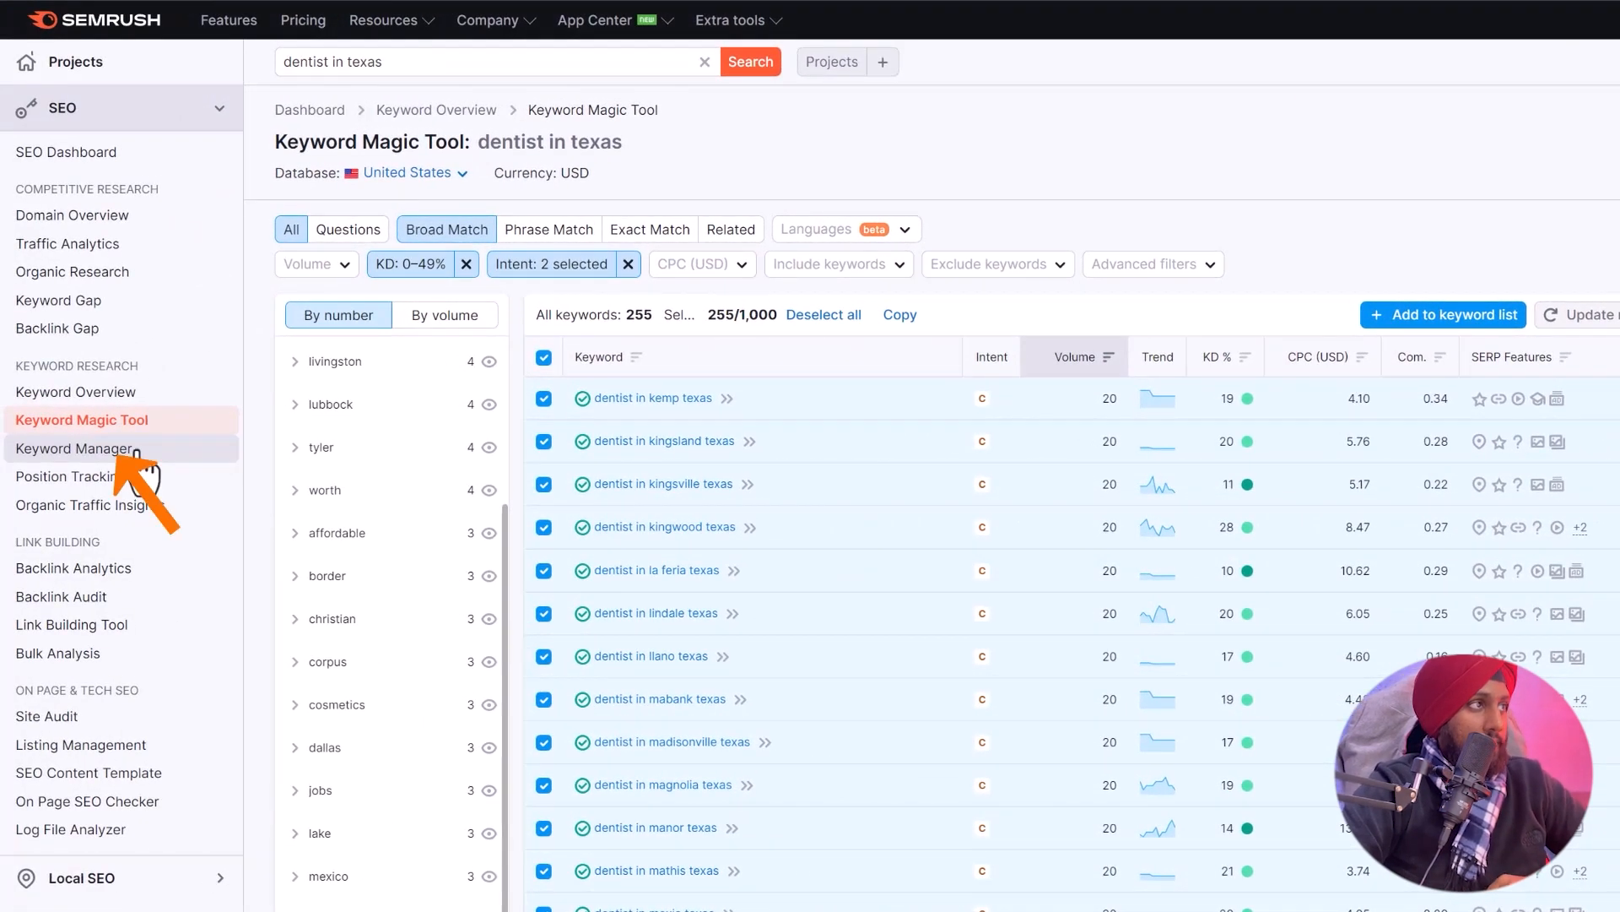
# Open the Dentist In Texas list in Keyword Manager and export all its keywords as XLSX.
pyautogui.click(127, 448)
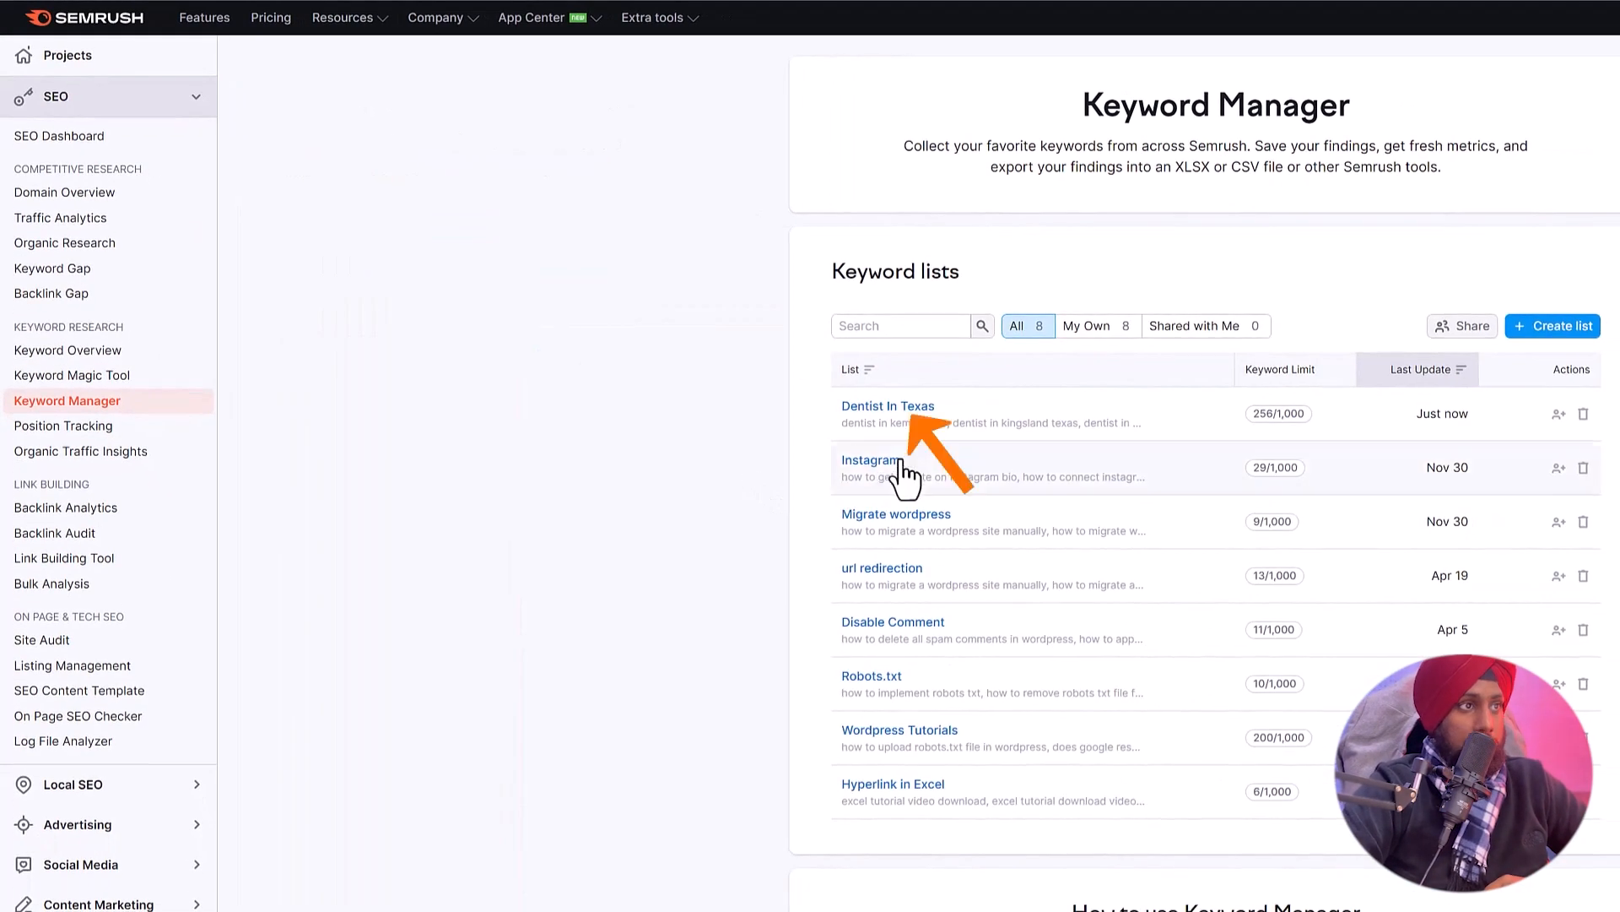
pyautogui.click(908, 412)
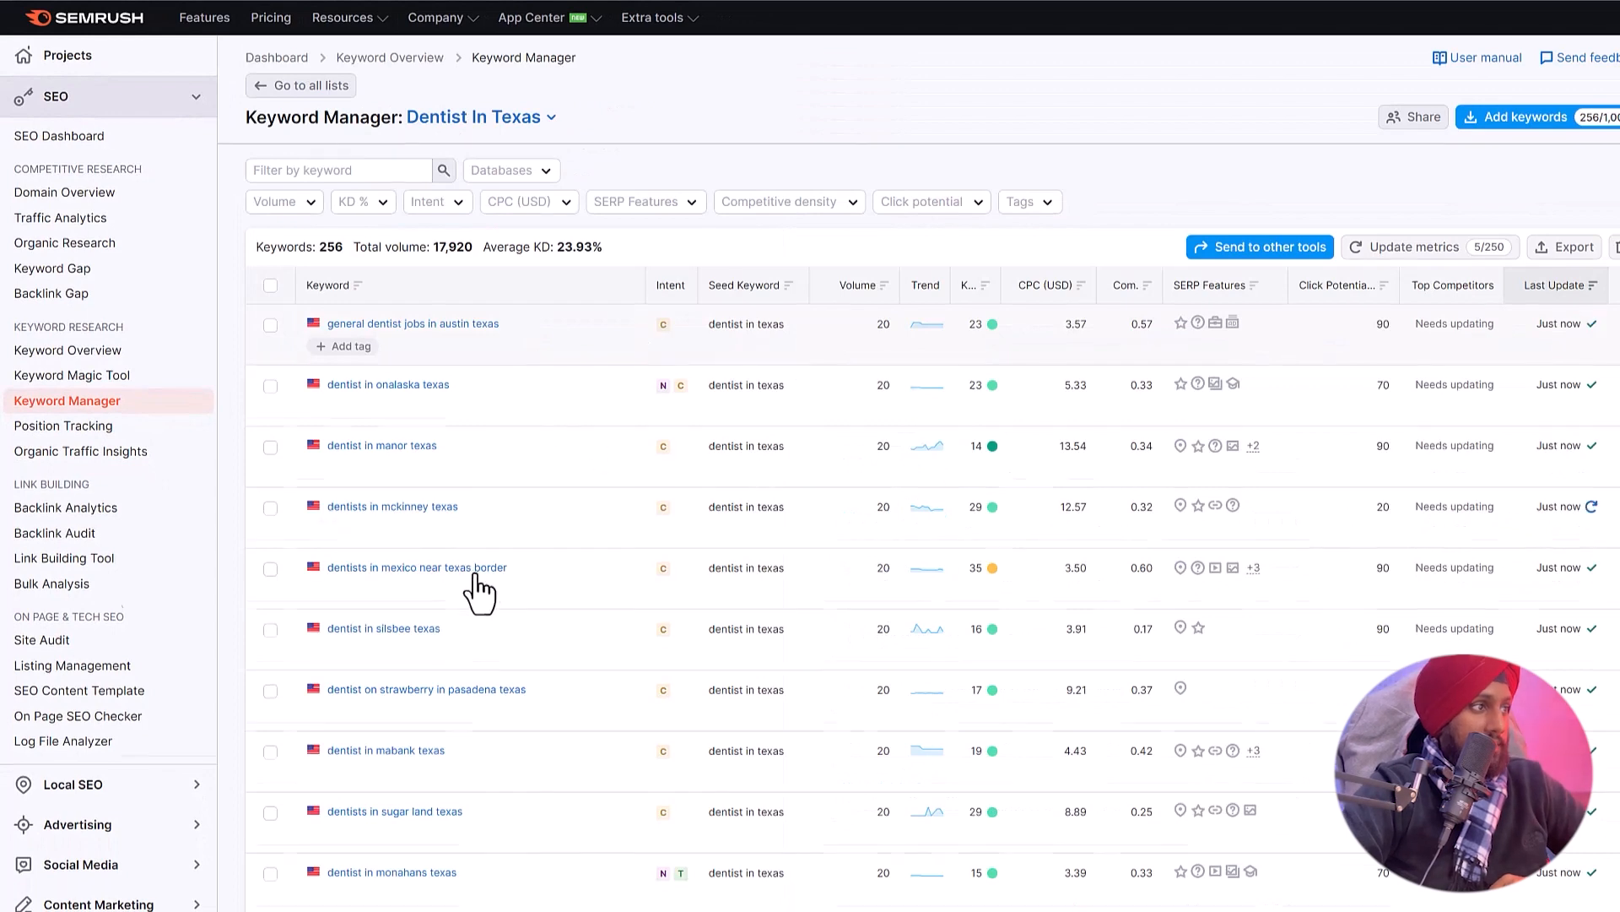
pyautogui.scroll(-5, 590, 622)
pyautogui.scroll(5, 589, 622)
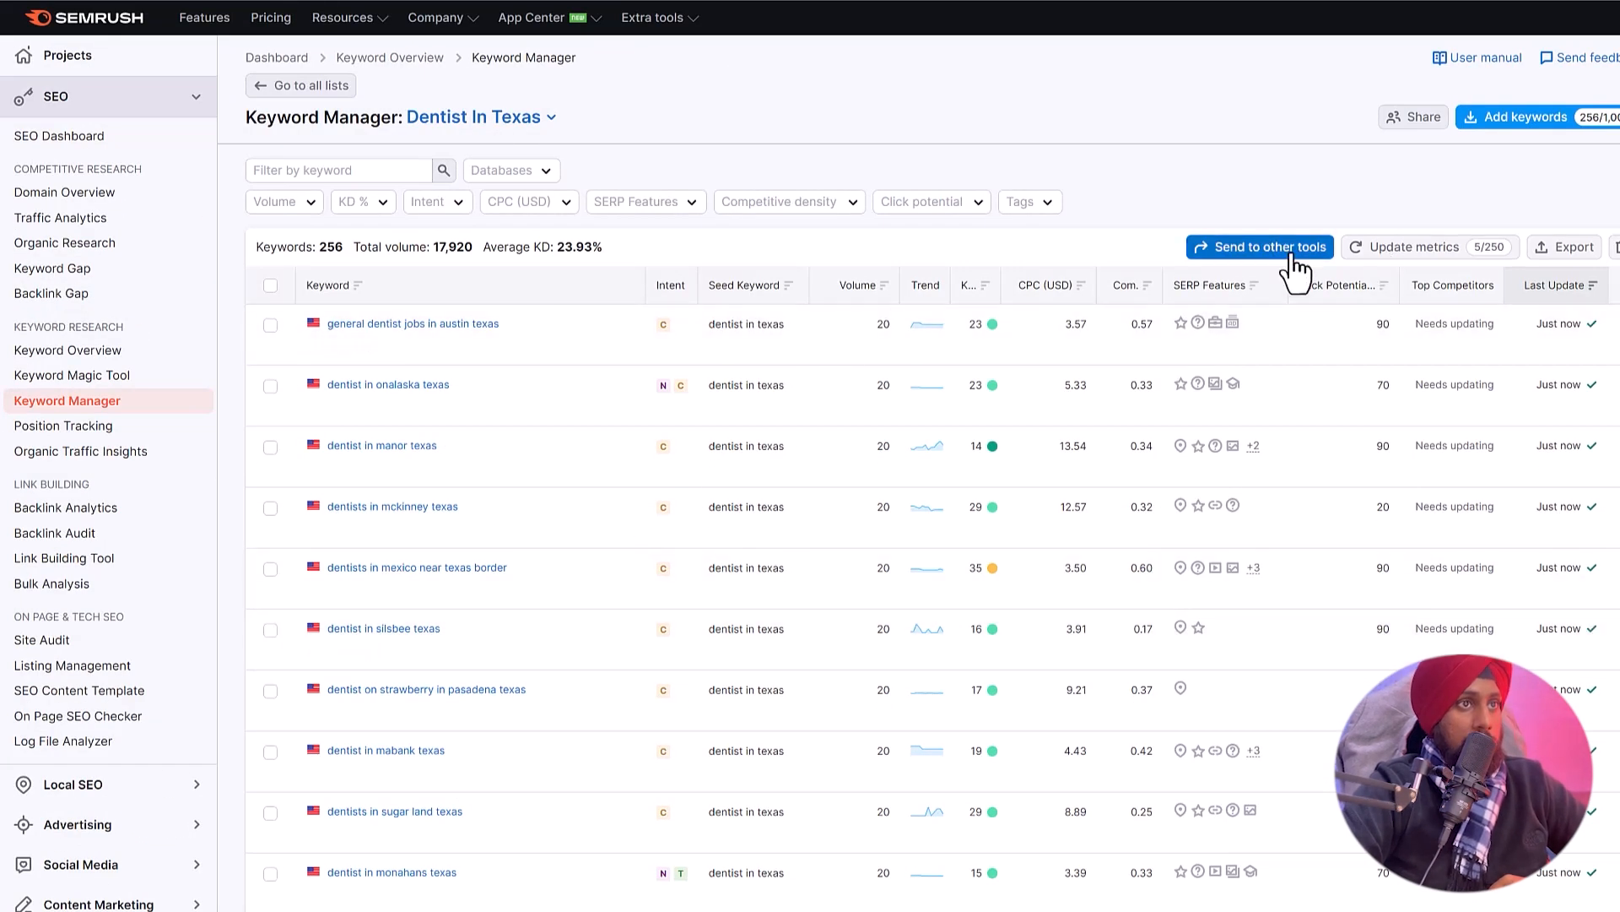
pyautogui.click(1567, 246)
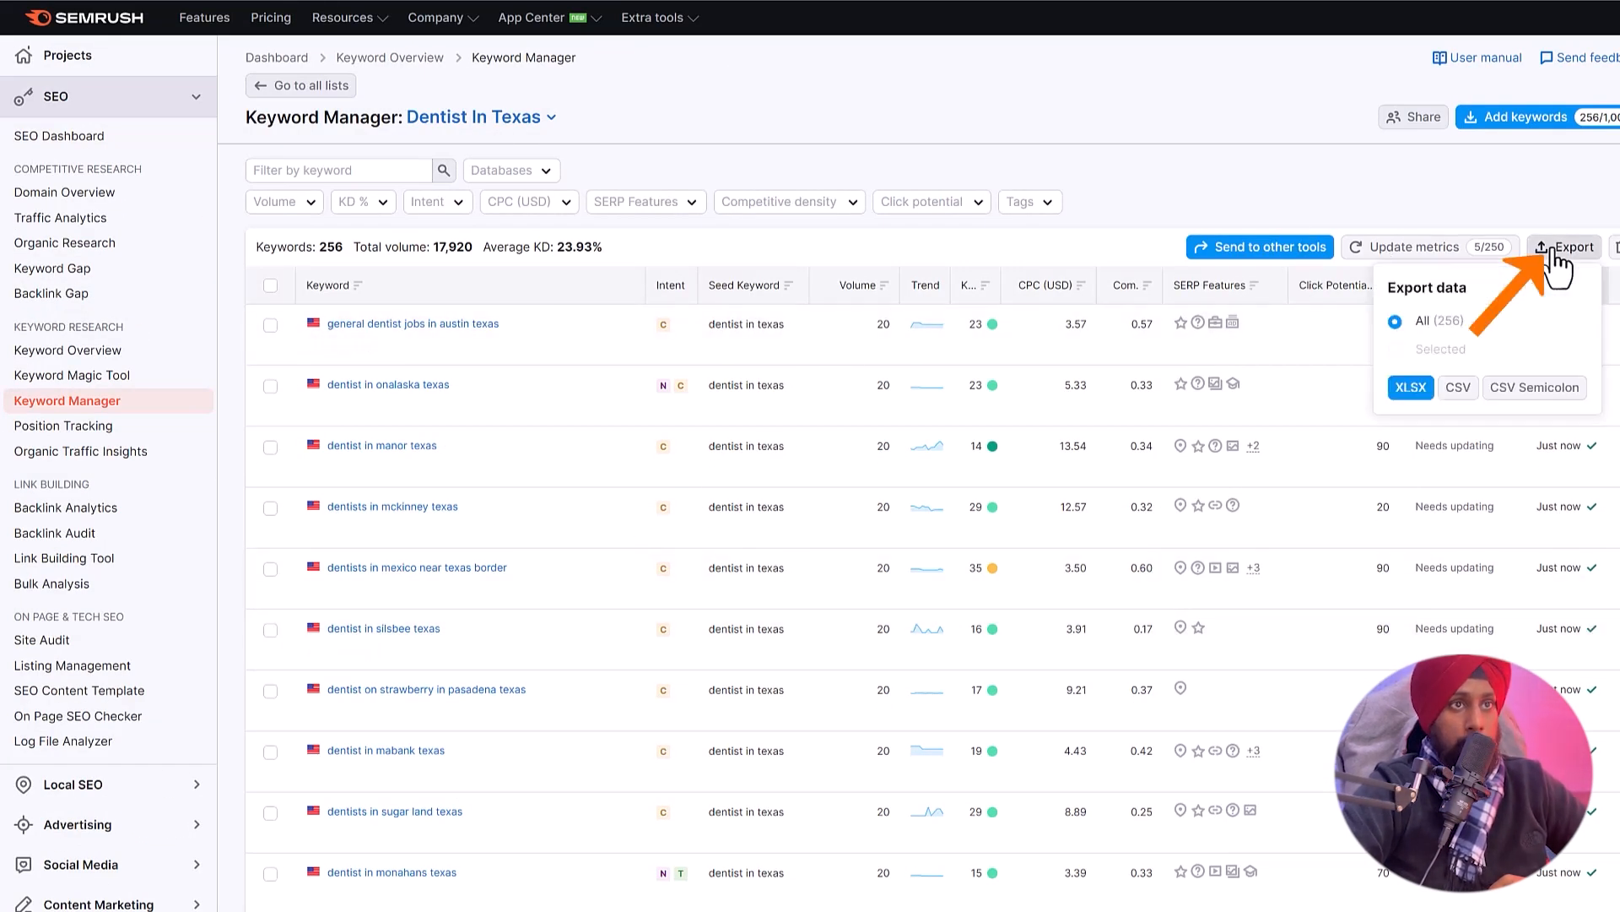
pyautogui.click(1422, 390)
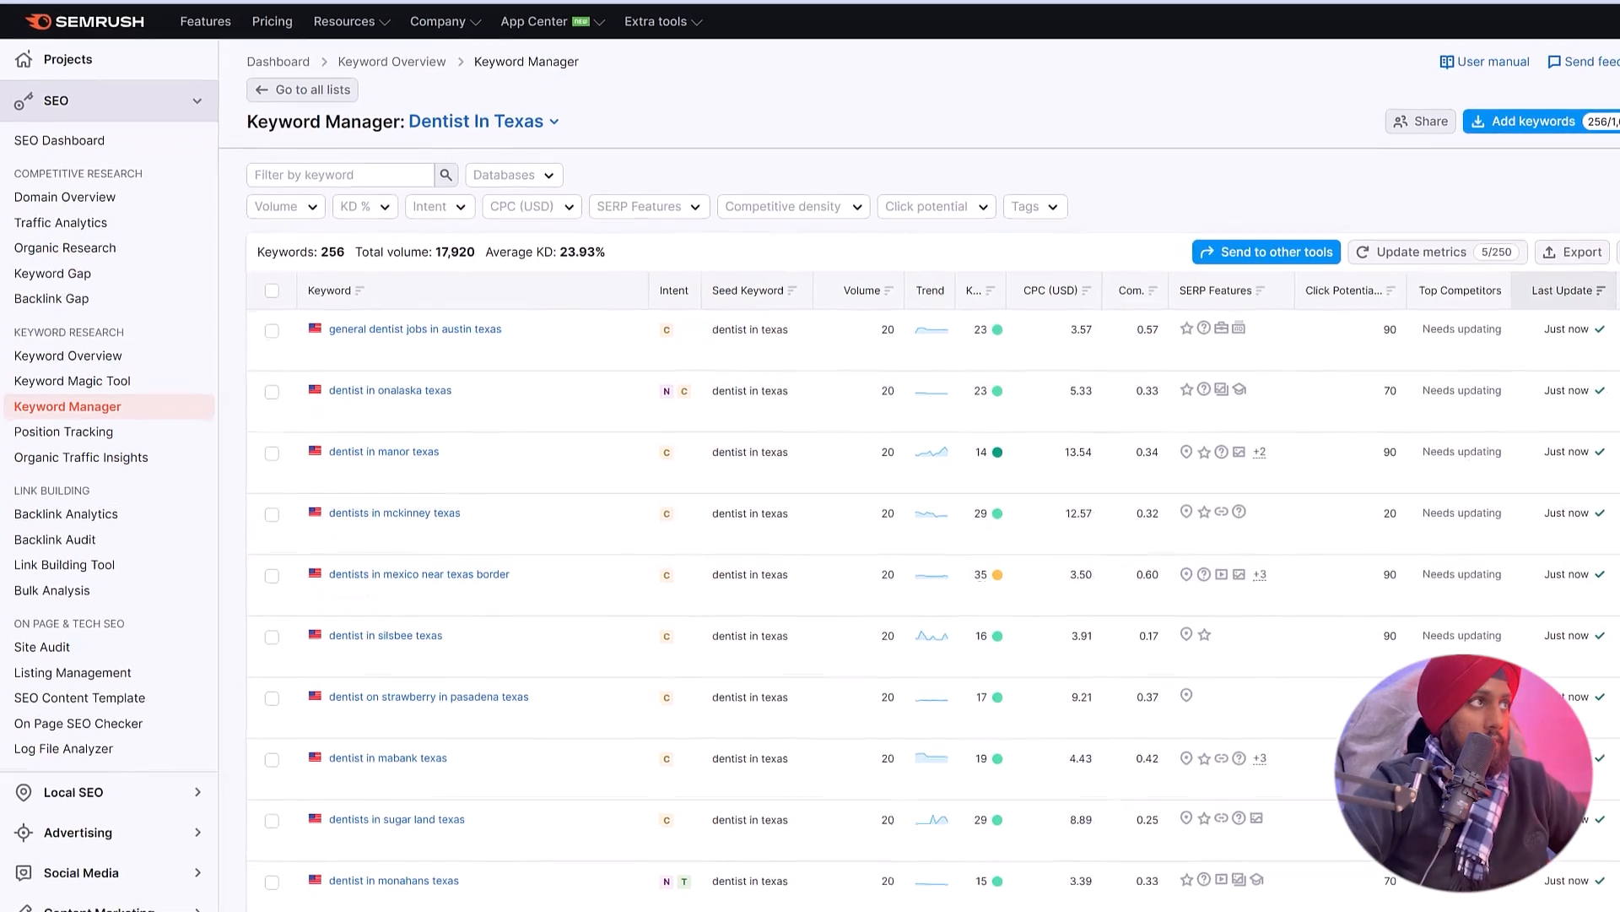
# Switch to the Keyword Research Template spreadsheet in Google Sheets and upload Dentist-In-Texas_list_2022-12-29.xlsx from Downloads for import.
pyautogui.click(496, 16)
pyautogui.click(76, 109)
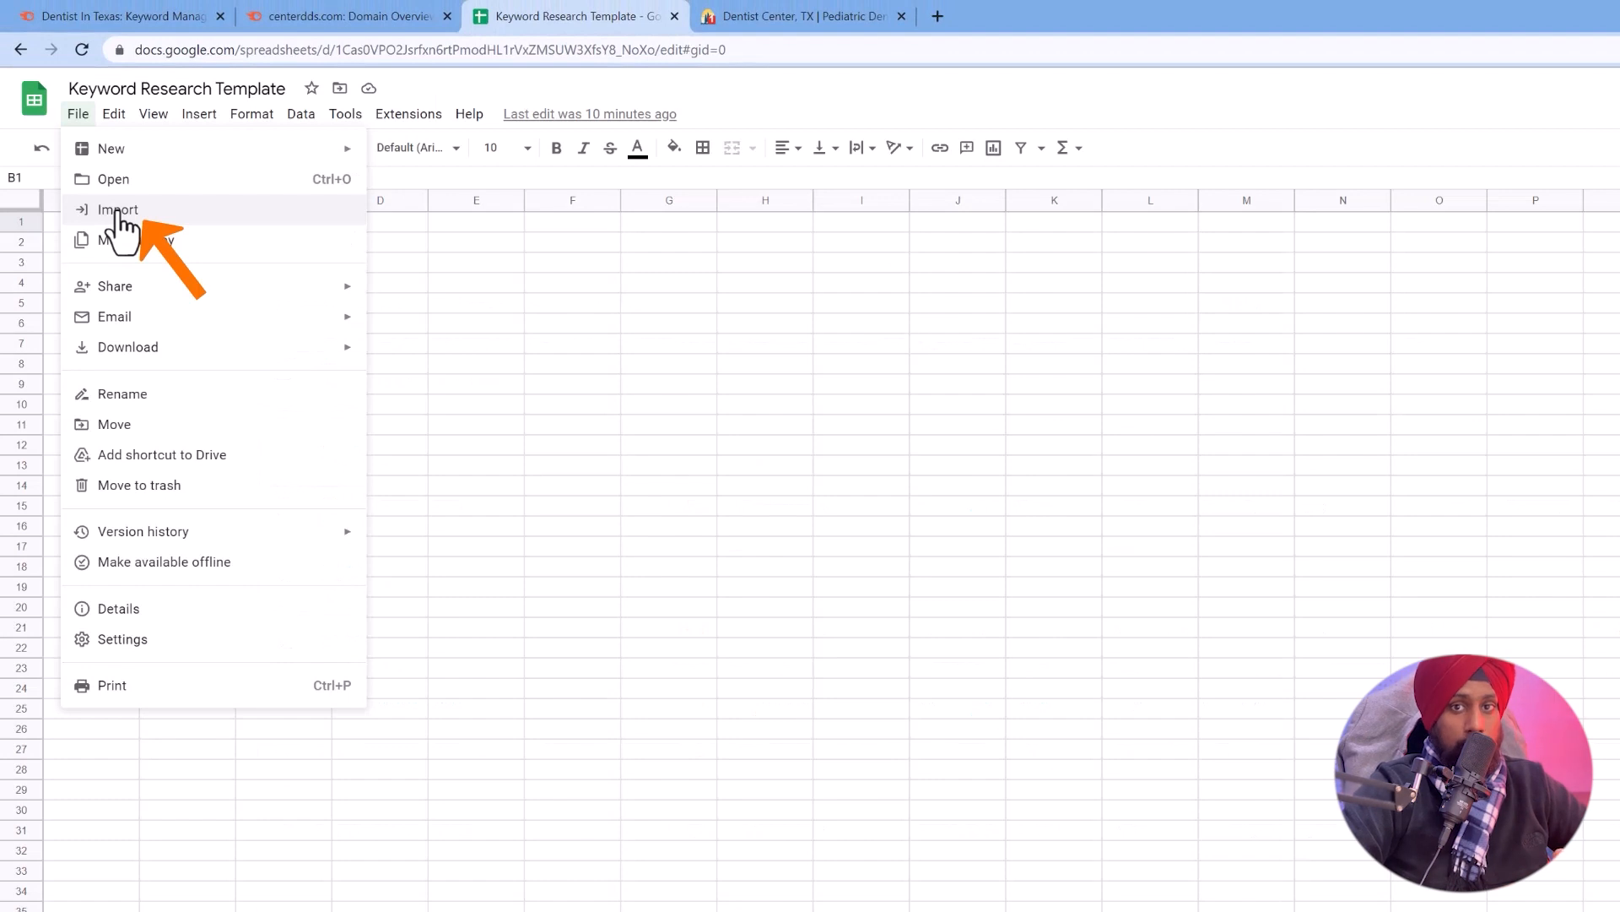
pyautogui.click(117, 211)
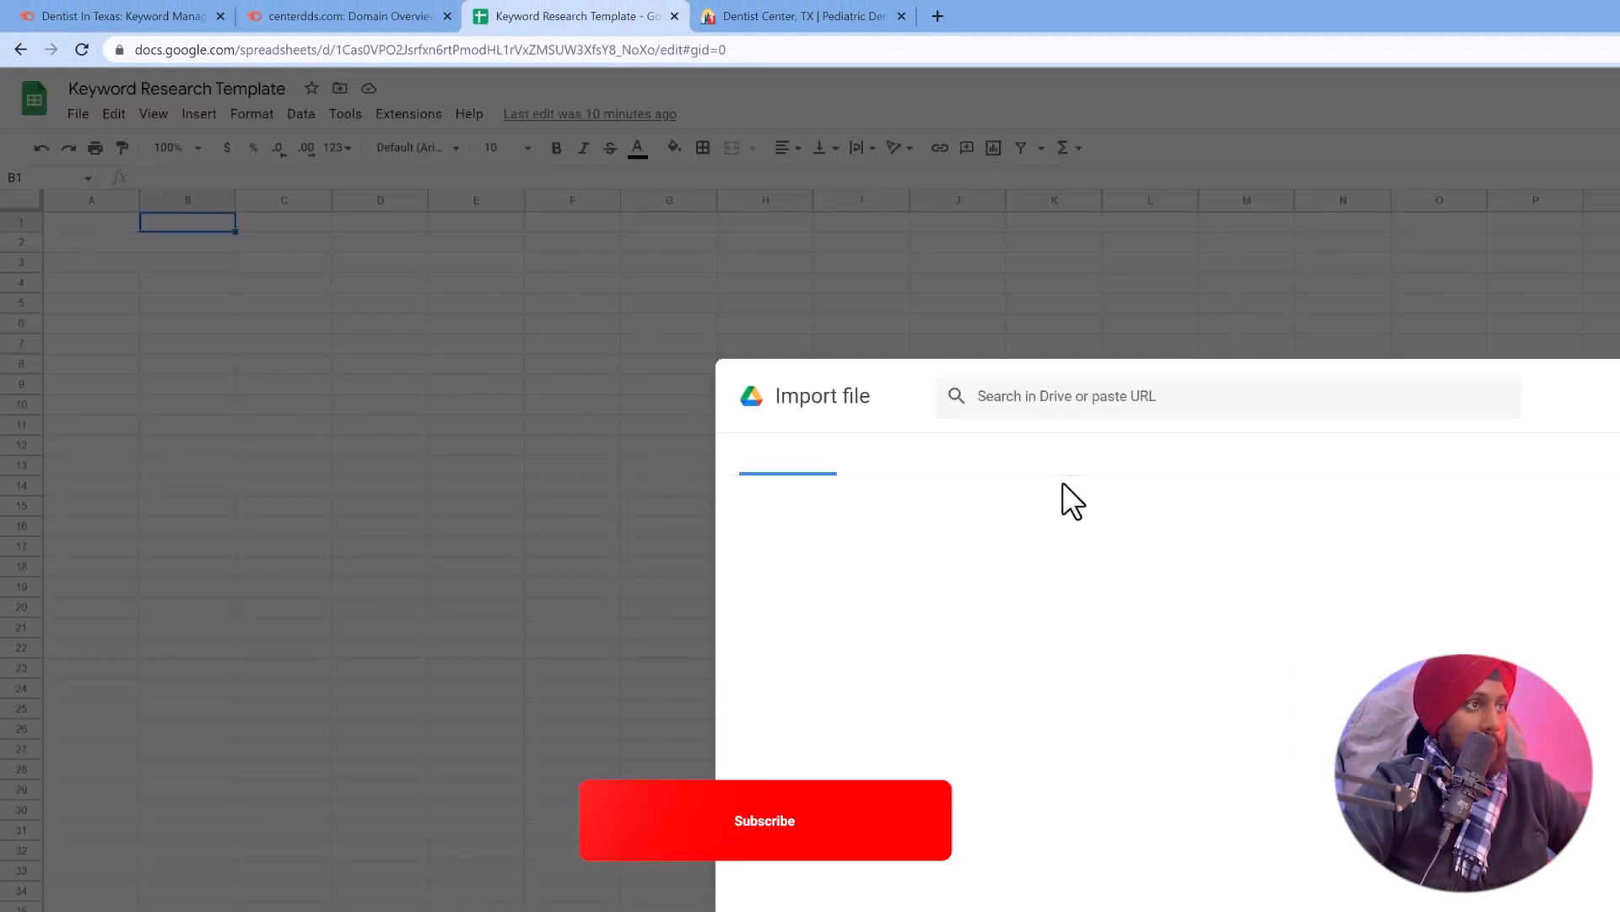
pyautogui.click(1066, 460)
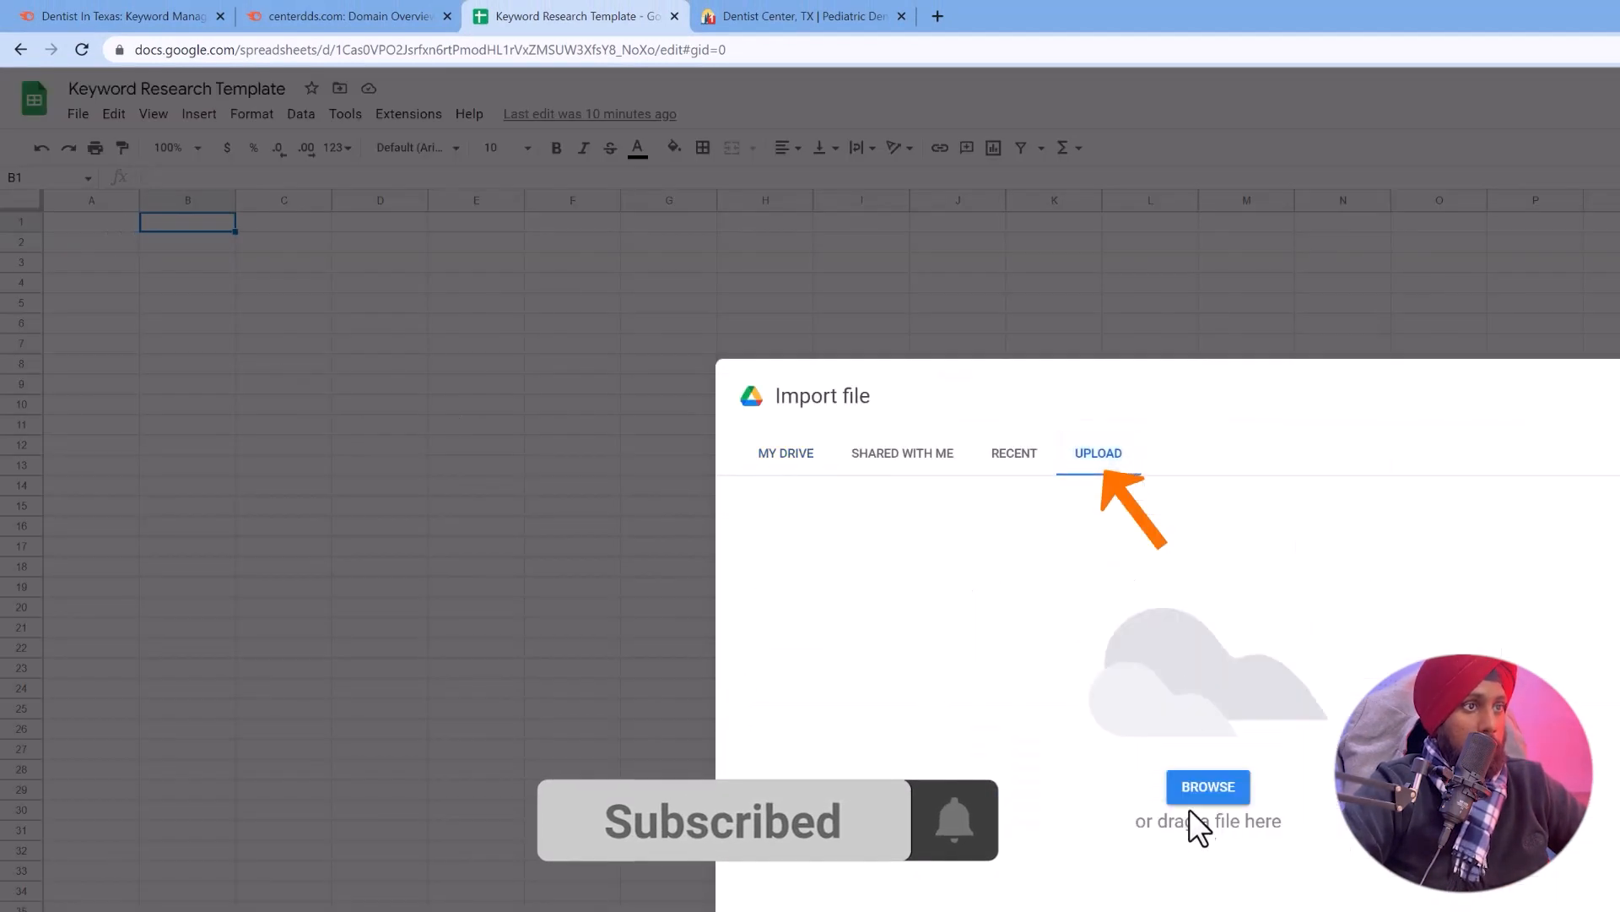
pyautogui.click(1206, 789)
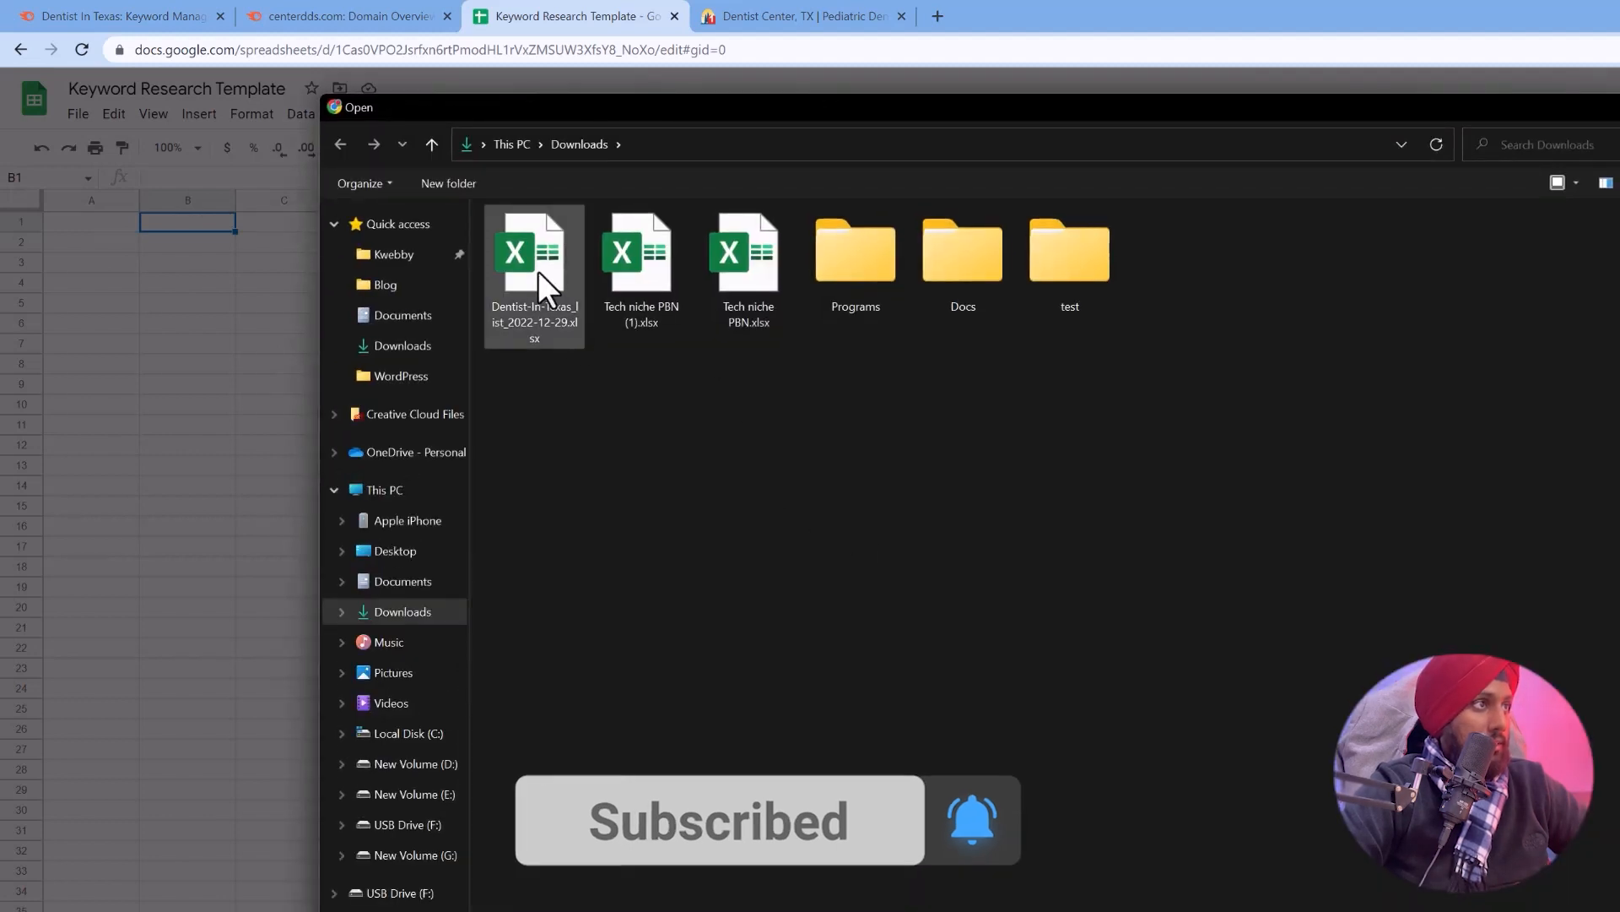
pyautogui.doubleClick(539, 271)
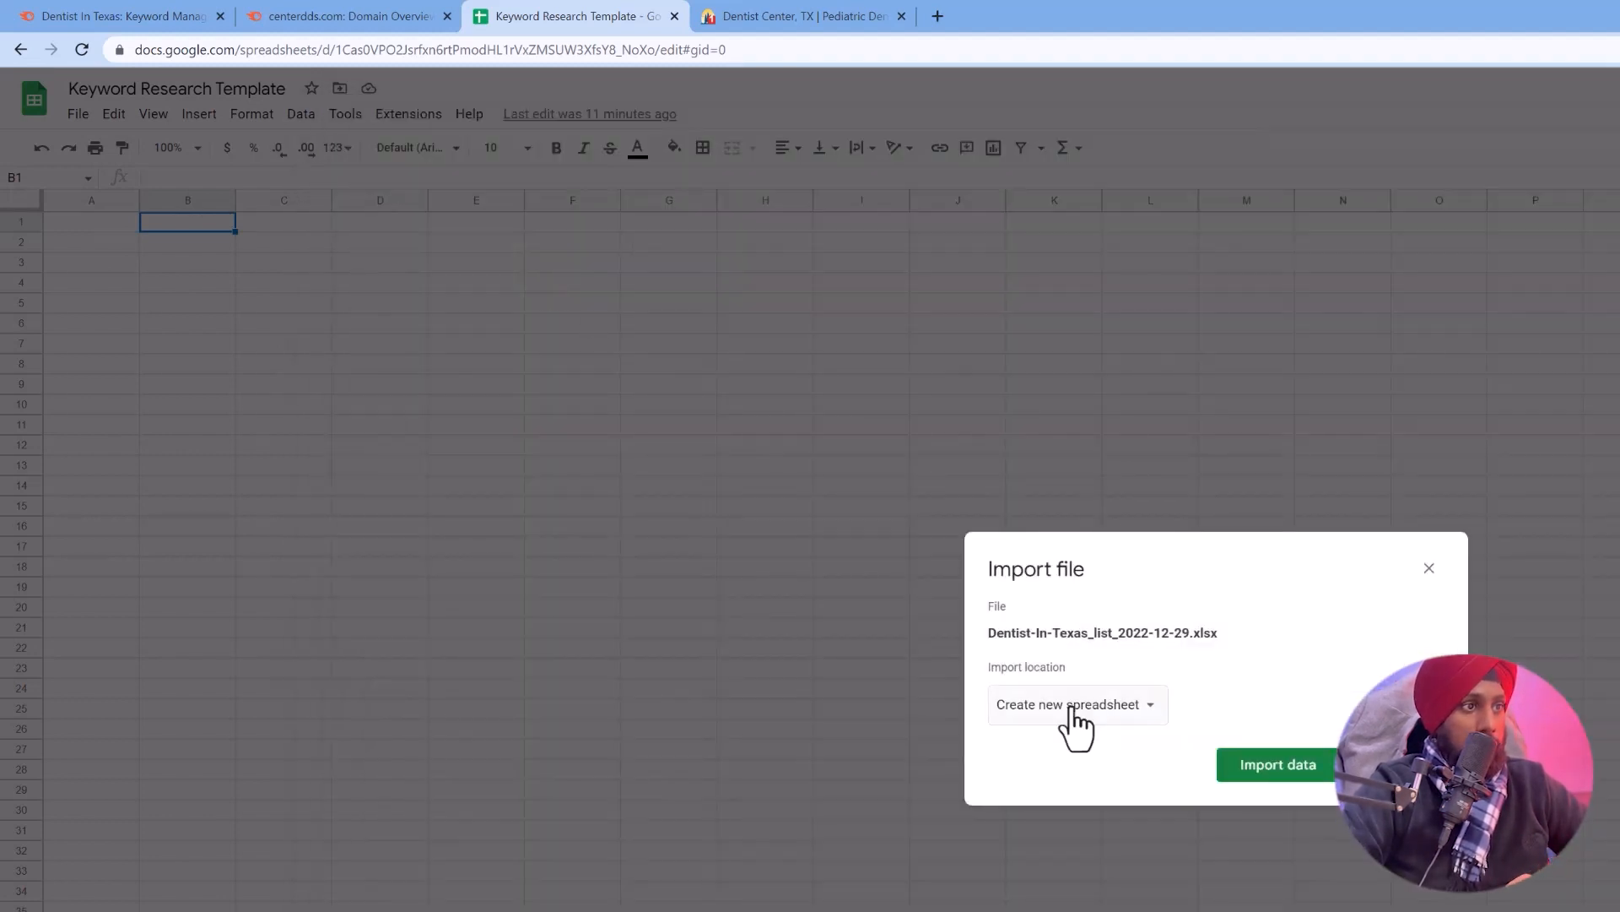
# Set the import location to Replace spreadsheet and import the keyword data.
pyautogui.click(1065, 701)
pyautogui.click(1092, 766)
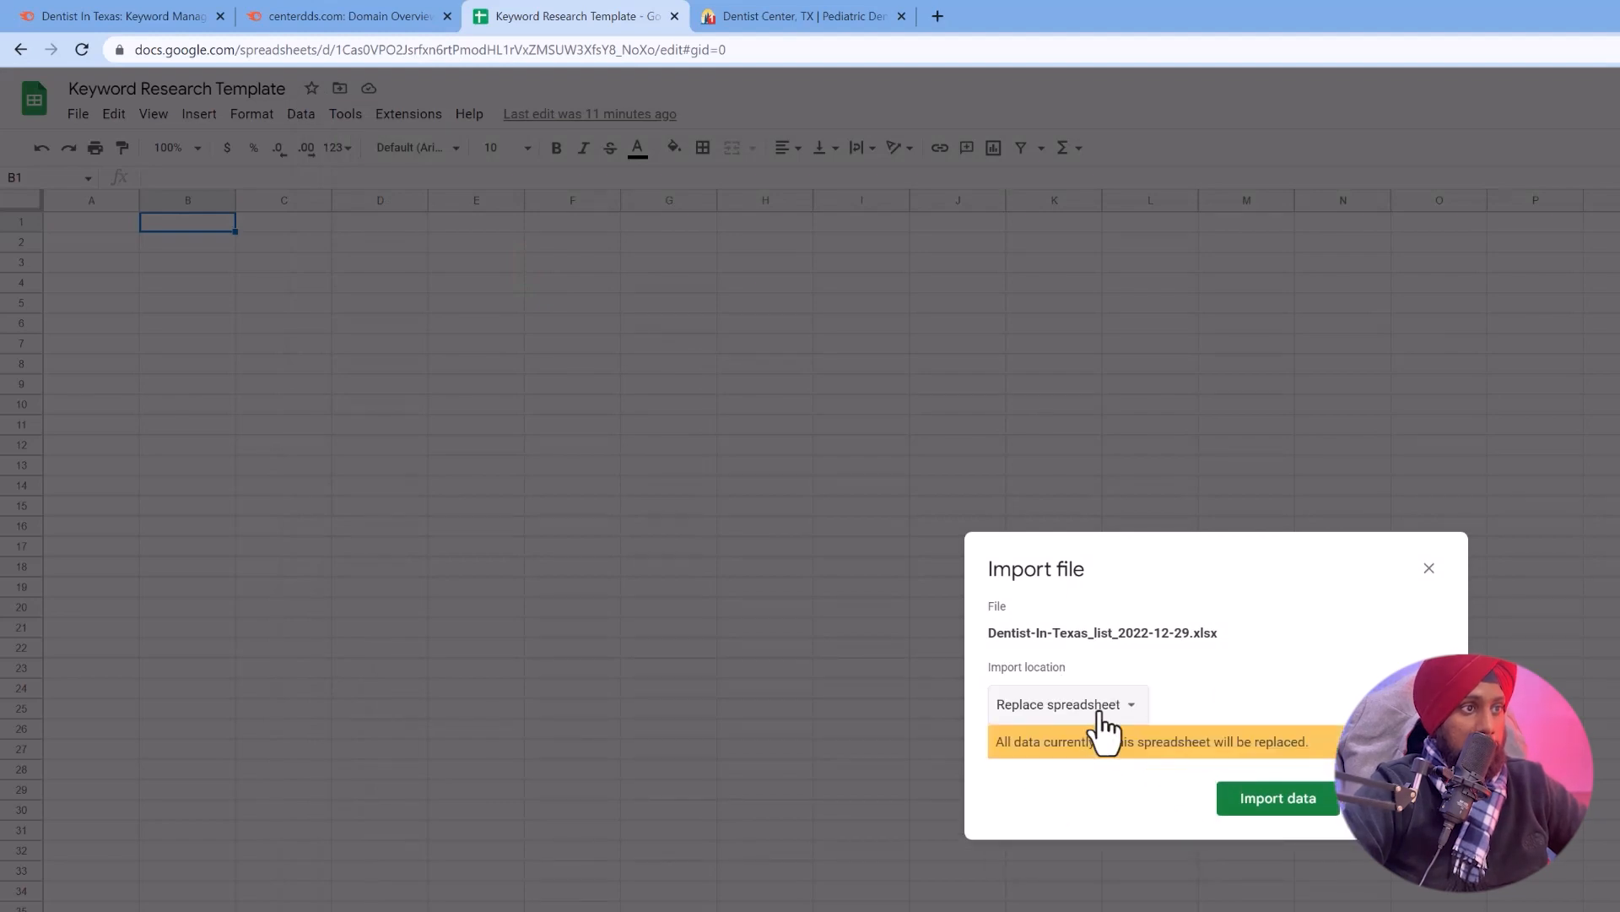
pyautogui.click(1266, 803)
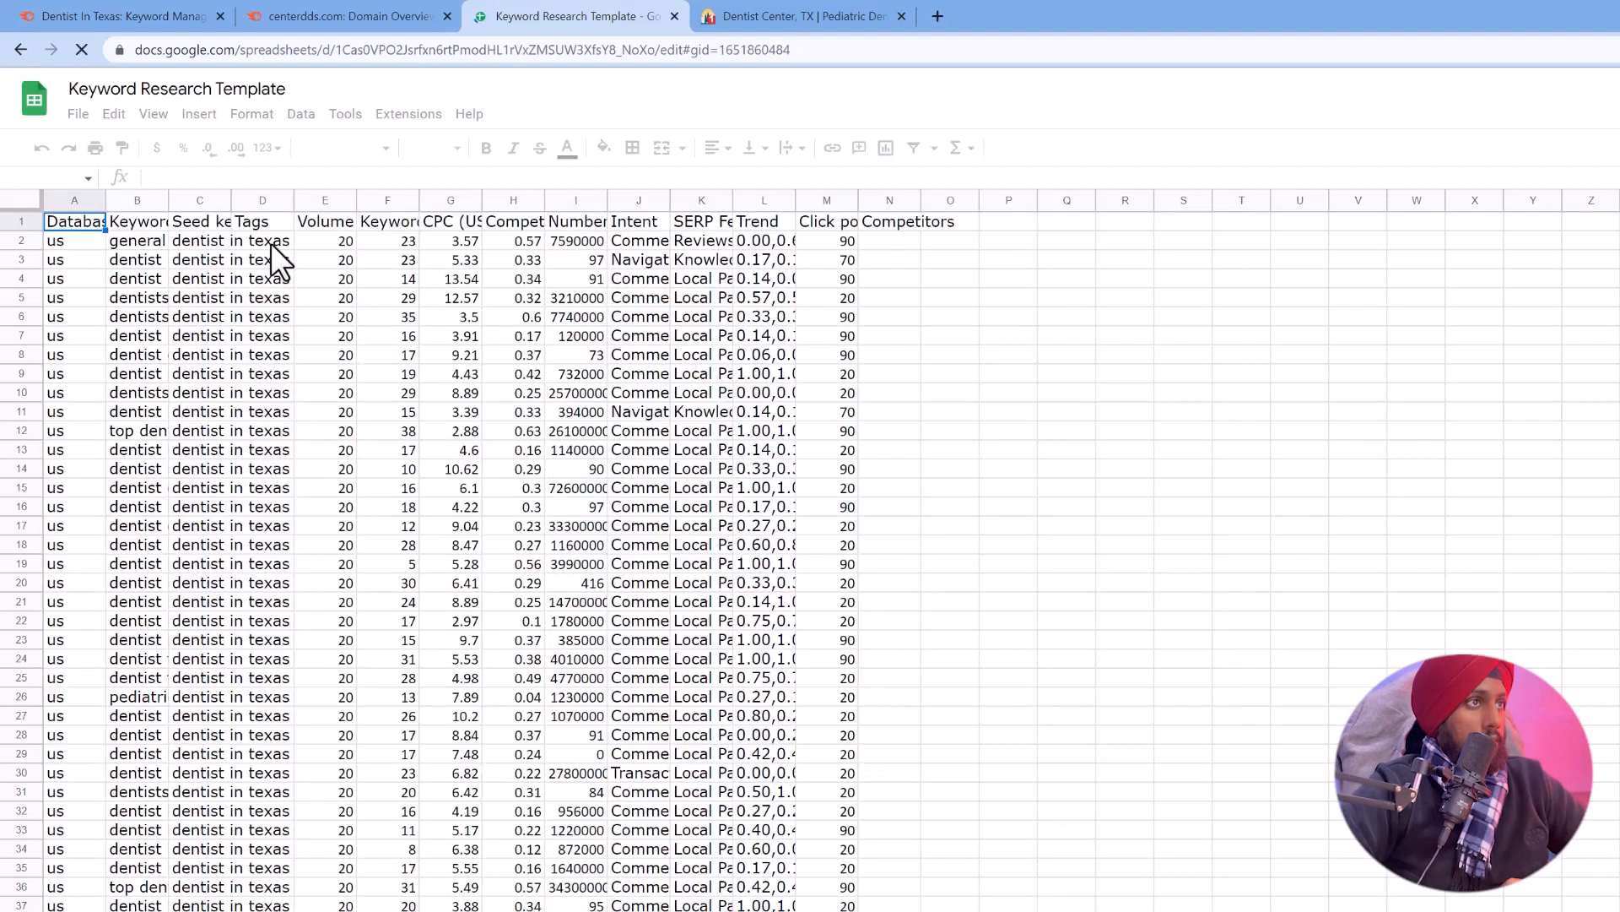
pyautogui.click(700, 505)
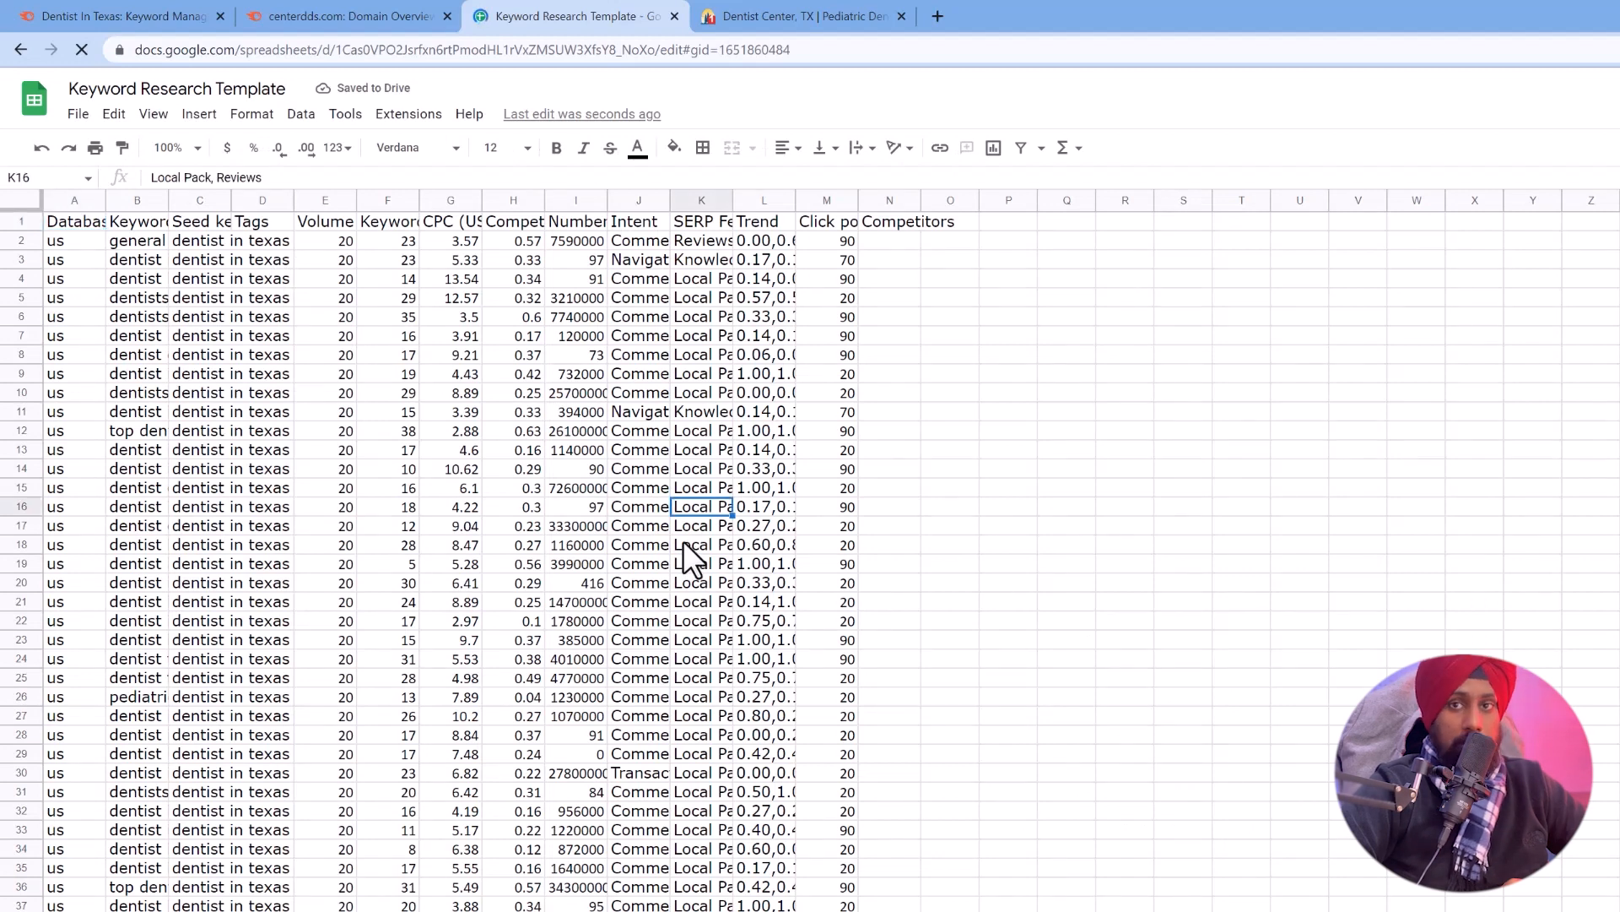
pyautogui.click(62, 217)
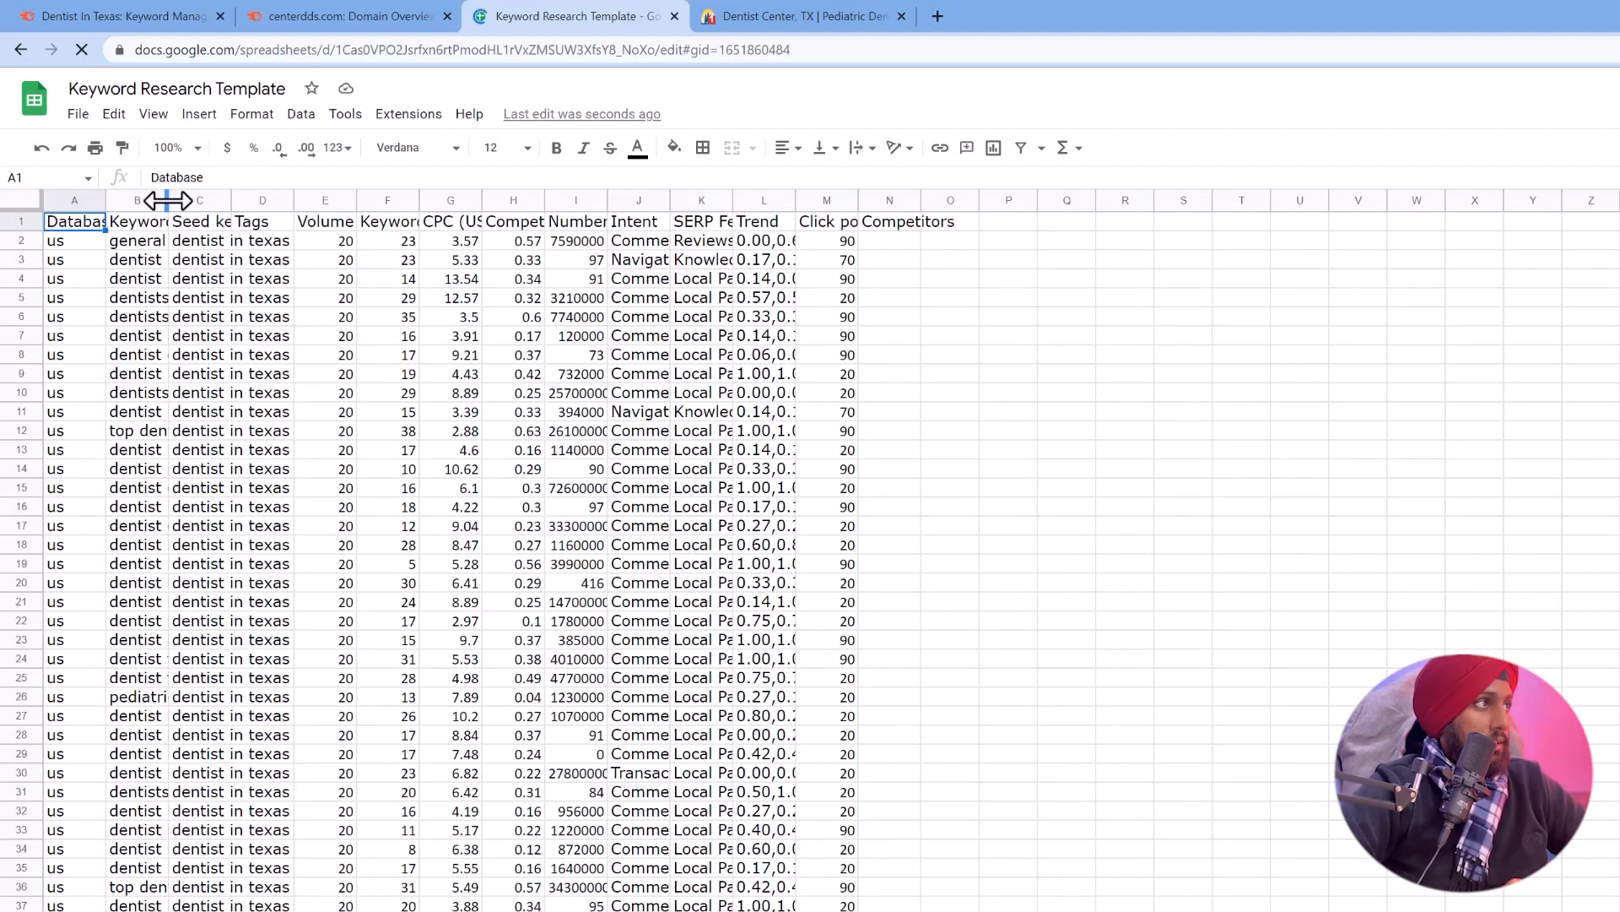
pyautogui.moveTo(156, 200)
pyautogui.mouseDown()
pyautogui.moveTo(332, 189)
pyautogui.moveTo(155, 199)
pyautogui.mouseUp()
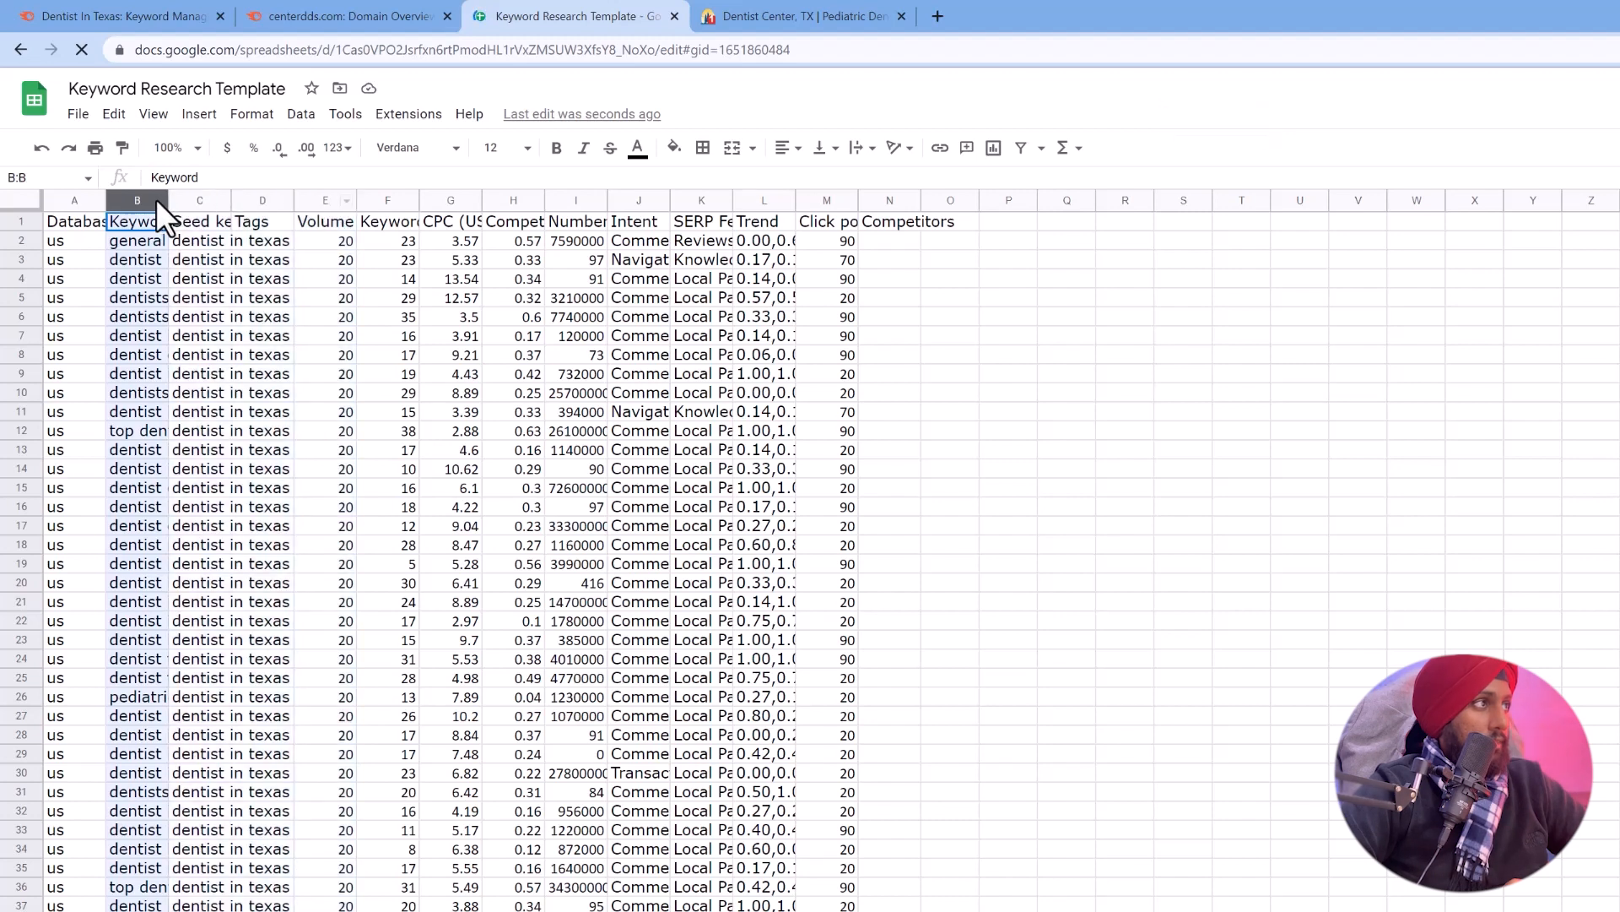
pyautogui.click(282, 339)
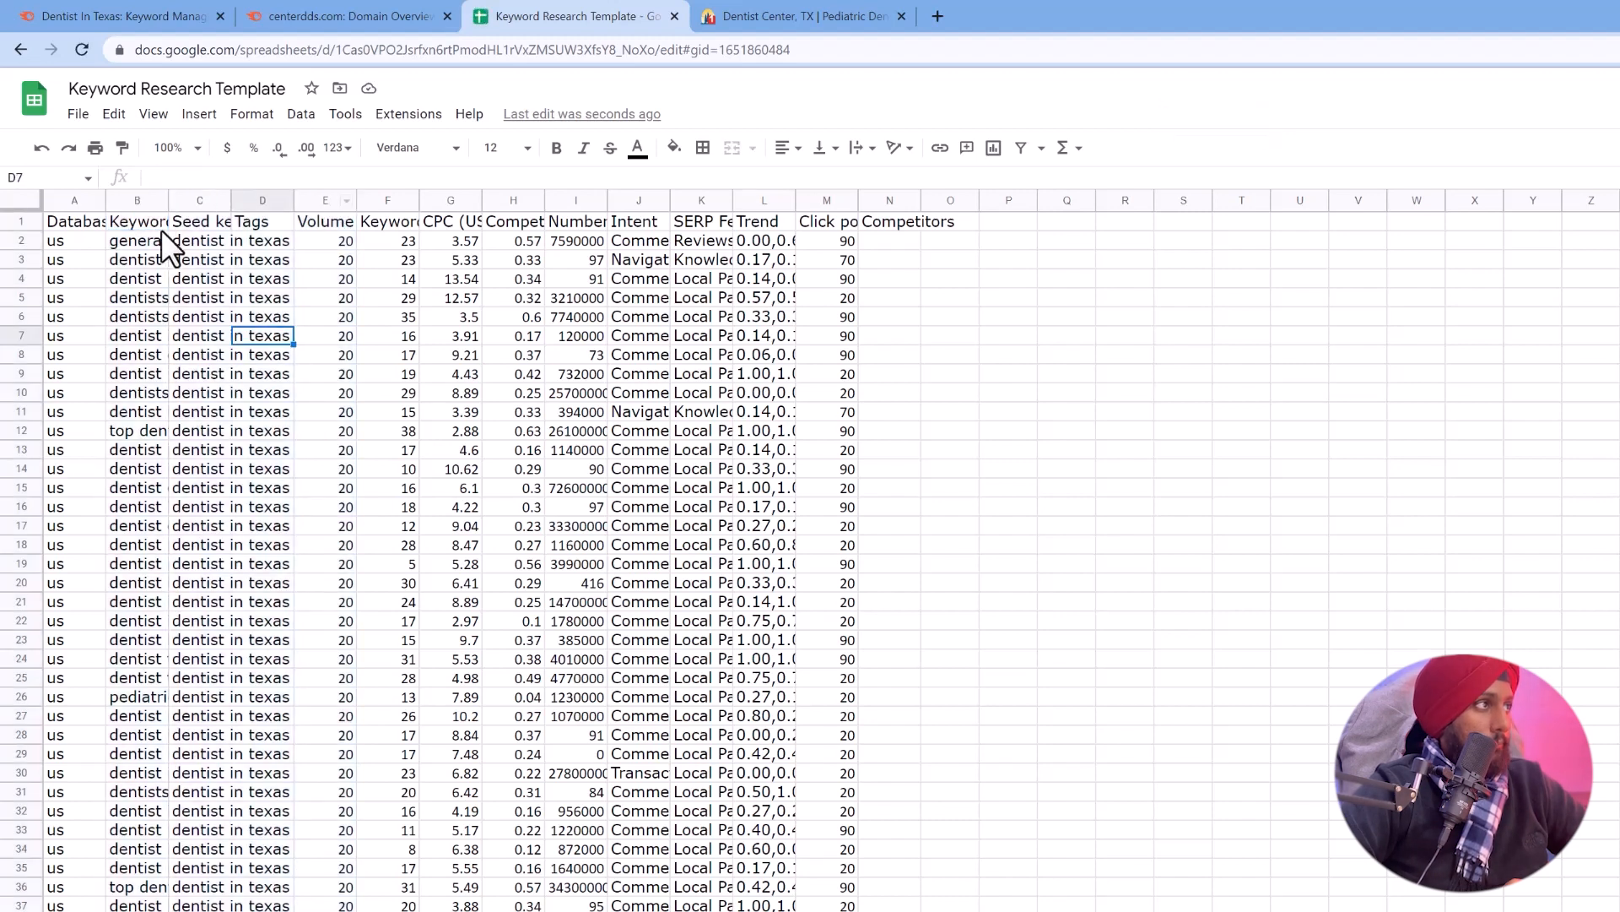
# Delete the Database column and widen the Keyword column to fit the full keywords.
pyautogui.click(74, 200)
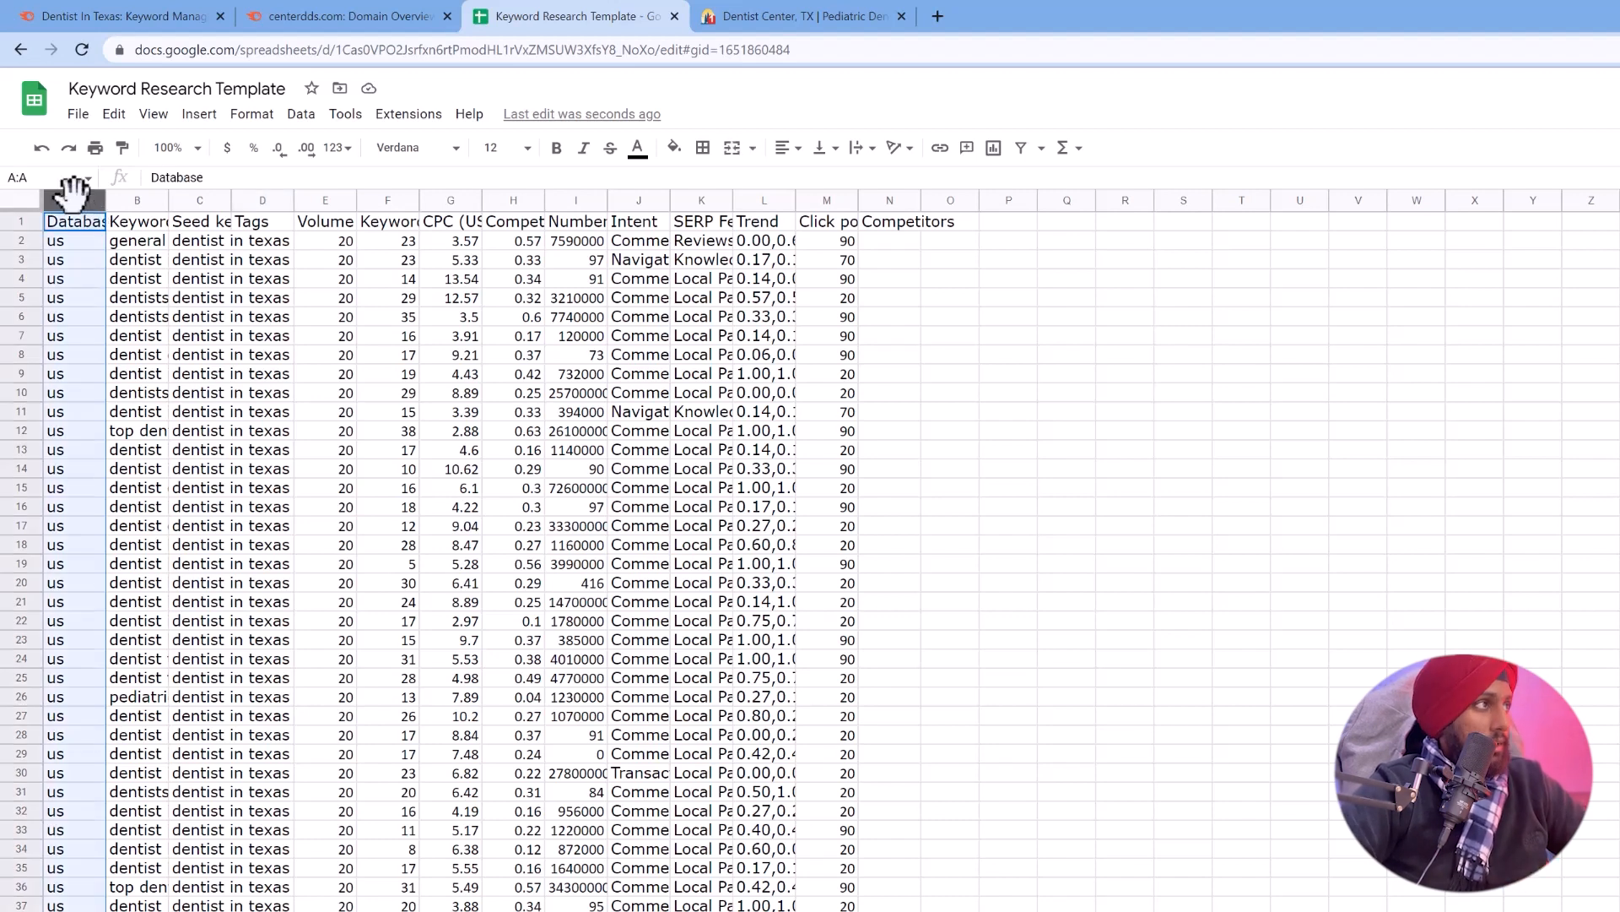
pyautogui.rightClick(72, 196)
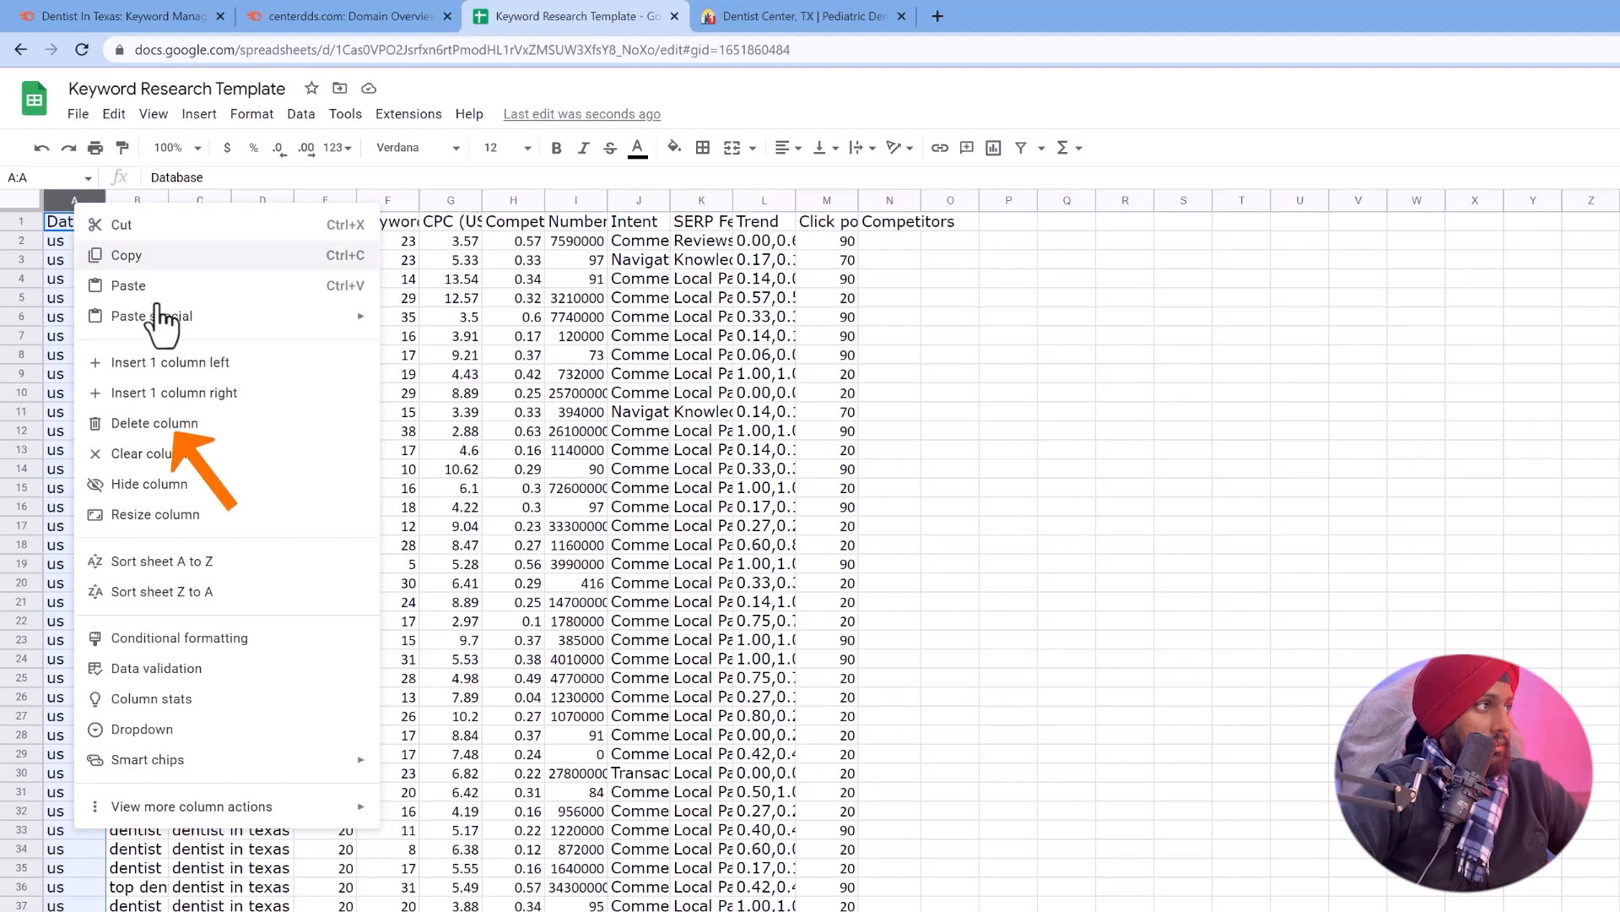
pyautogui.click(190, 424)
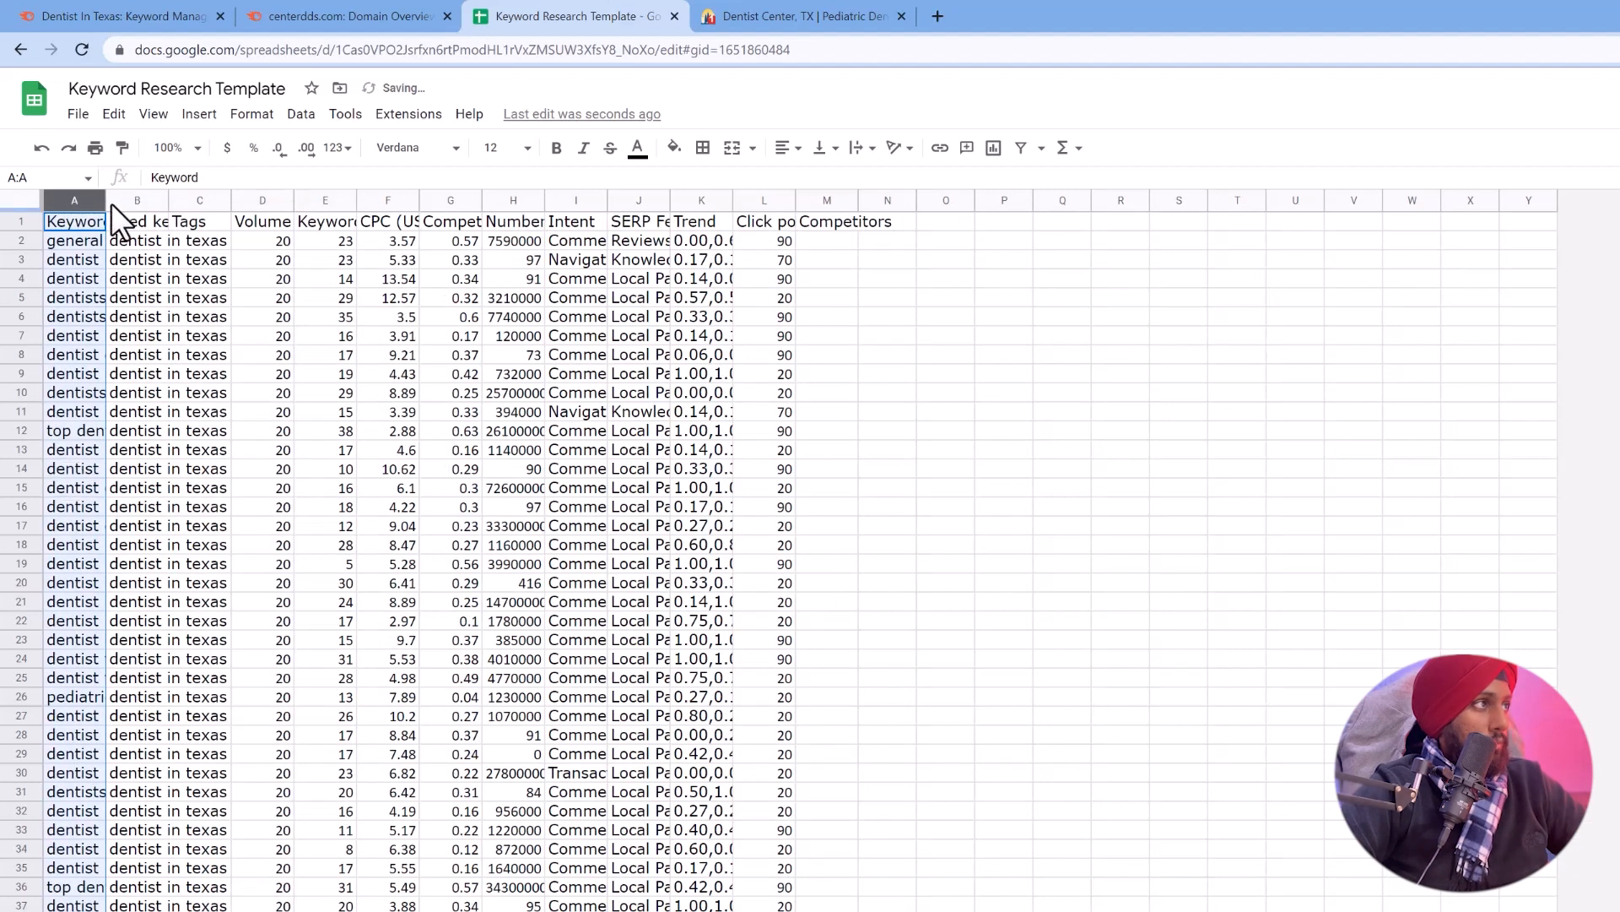
pyautogui.moveTo(106, 200); pyautogui.dragTo(486, 211)
# Delete the Seed keyword and Tags columns next to the Keyword column.
pyautogui.click(518, 201)
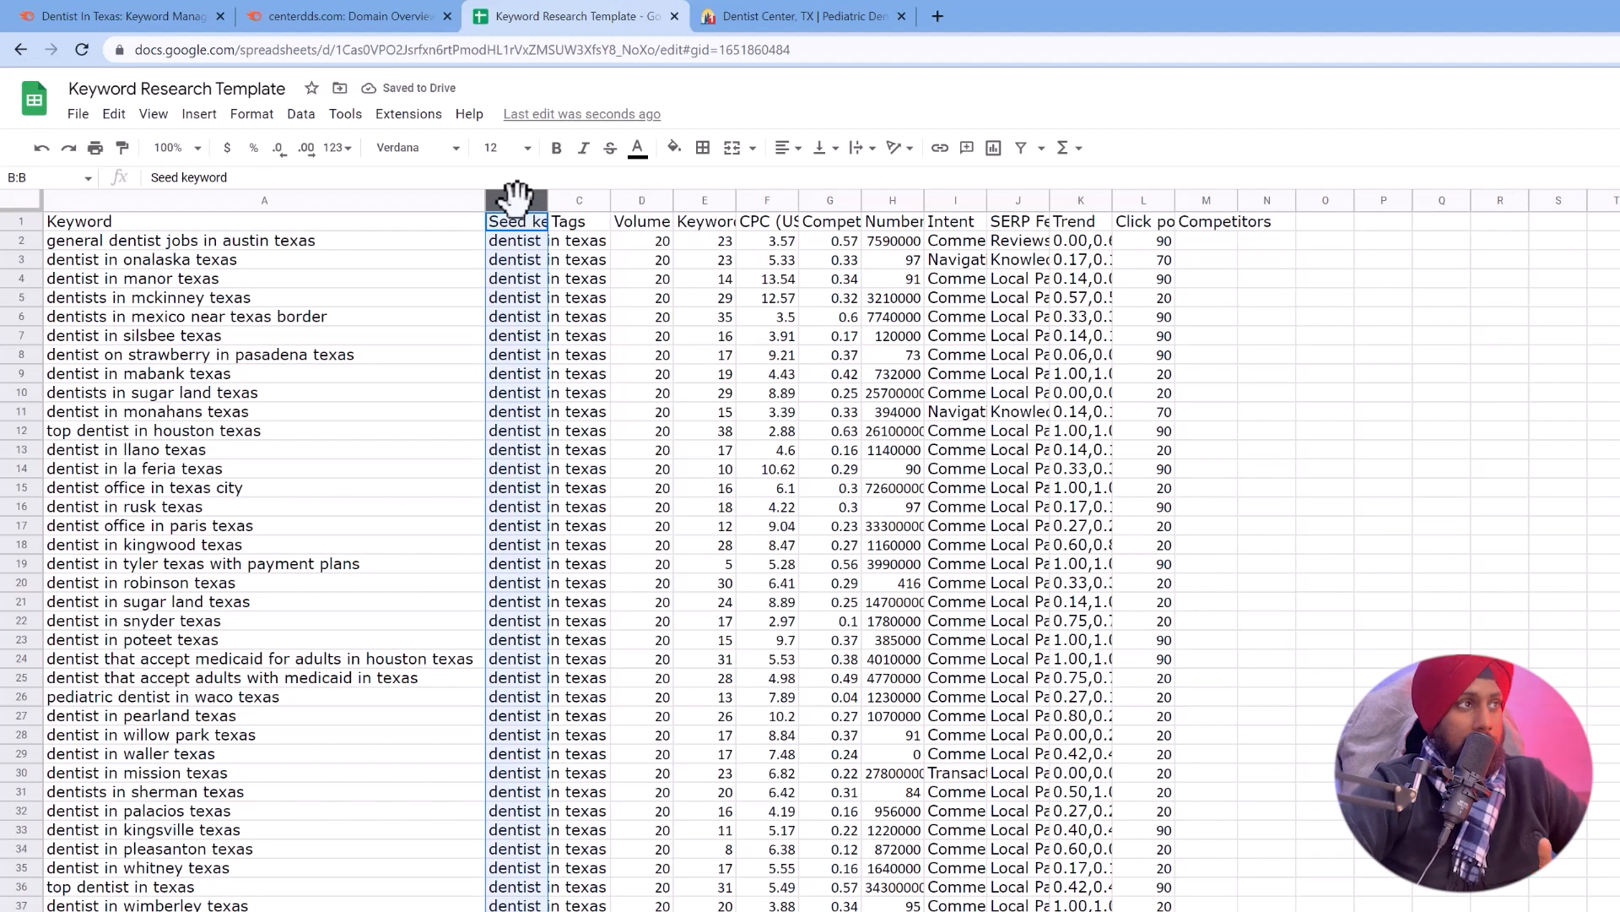
pyautogui.rightClick(517, 197)
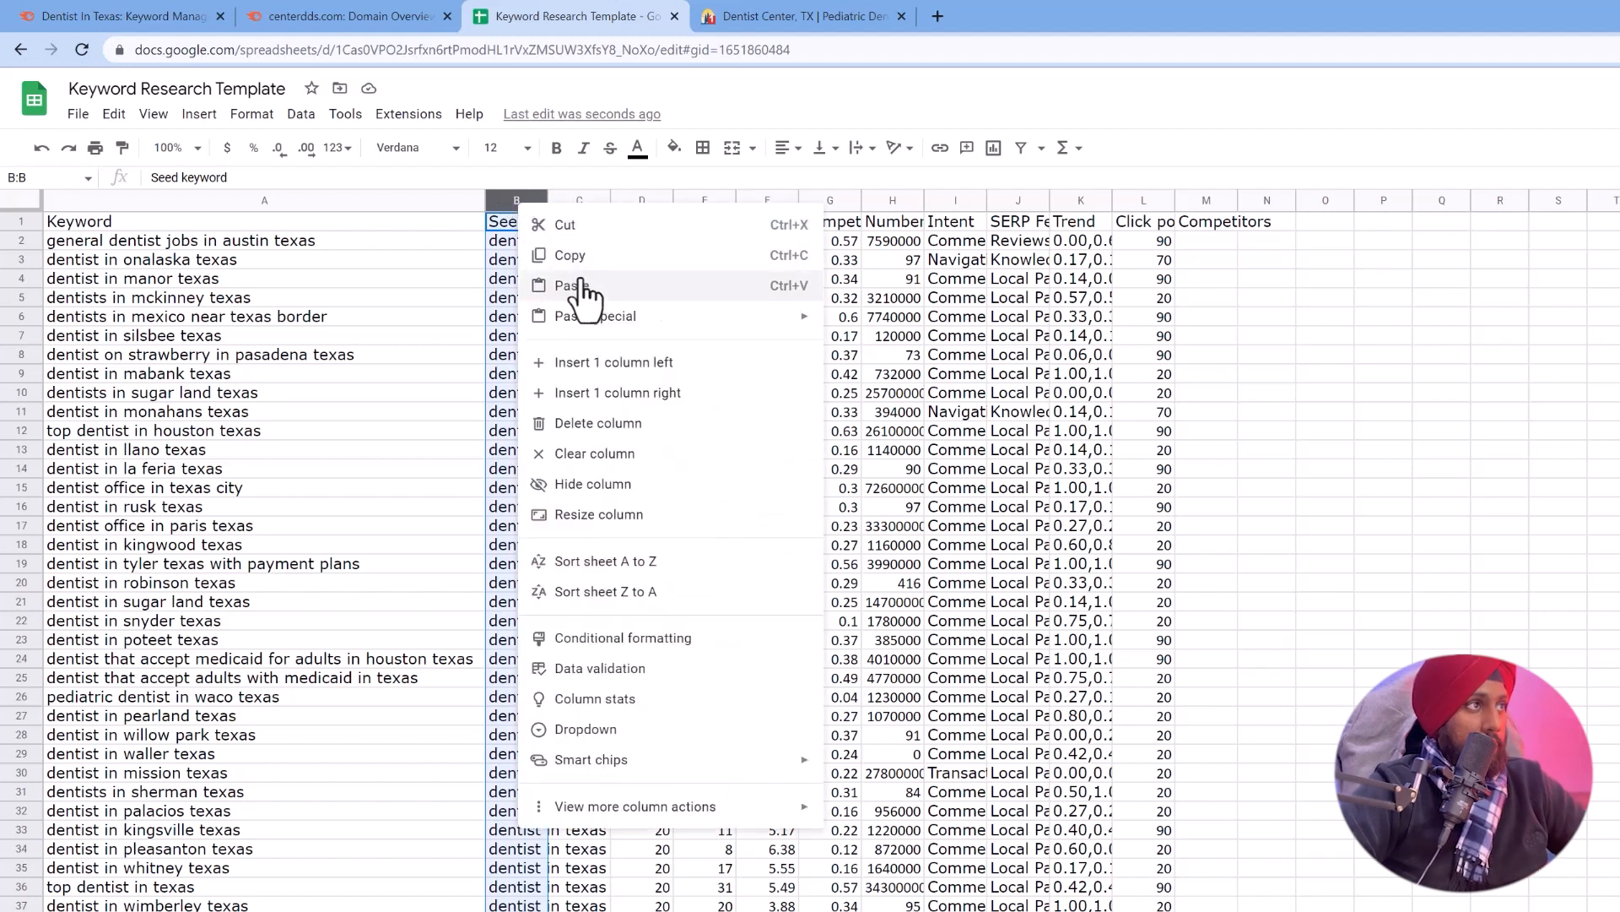
pyautogui.click(631, 422)
pyautogui.click(498, 258)
pyautogui.rightClick(547, 200)
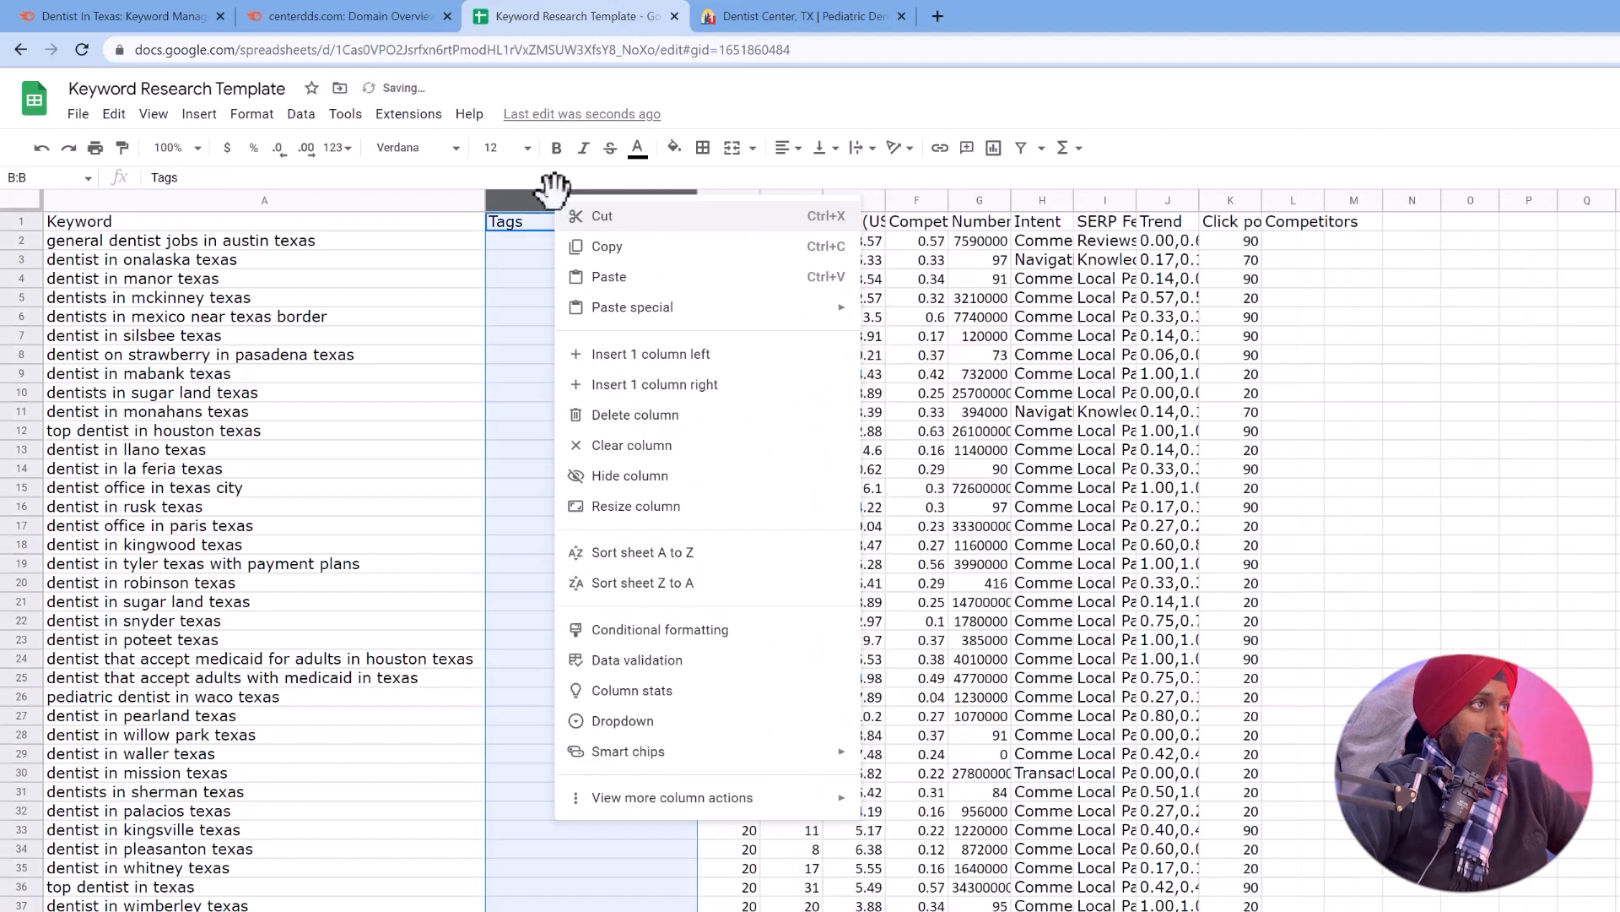
pyautogui.click(642, 417)
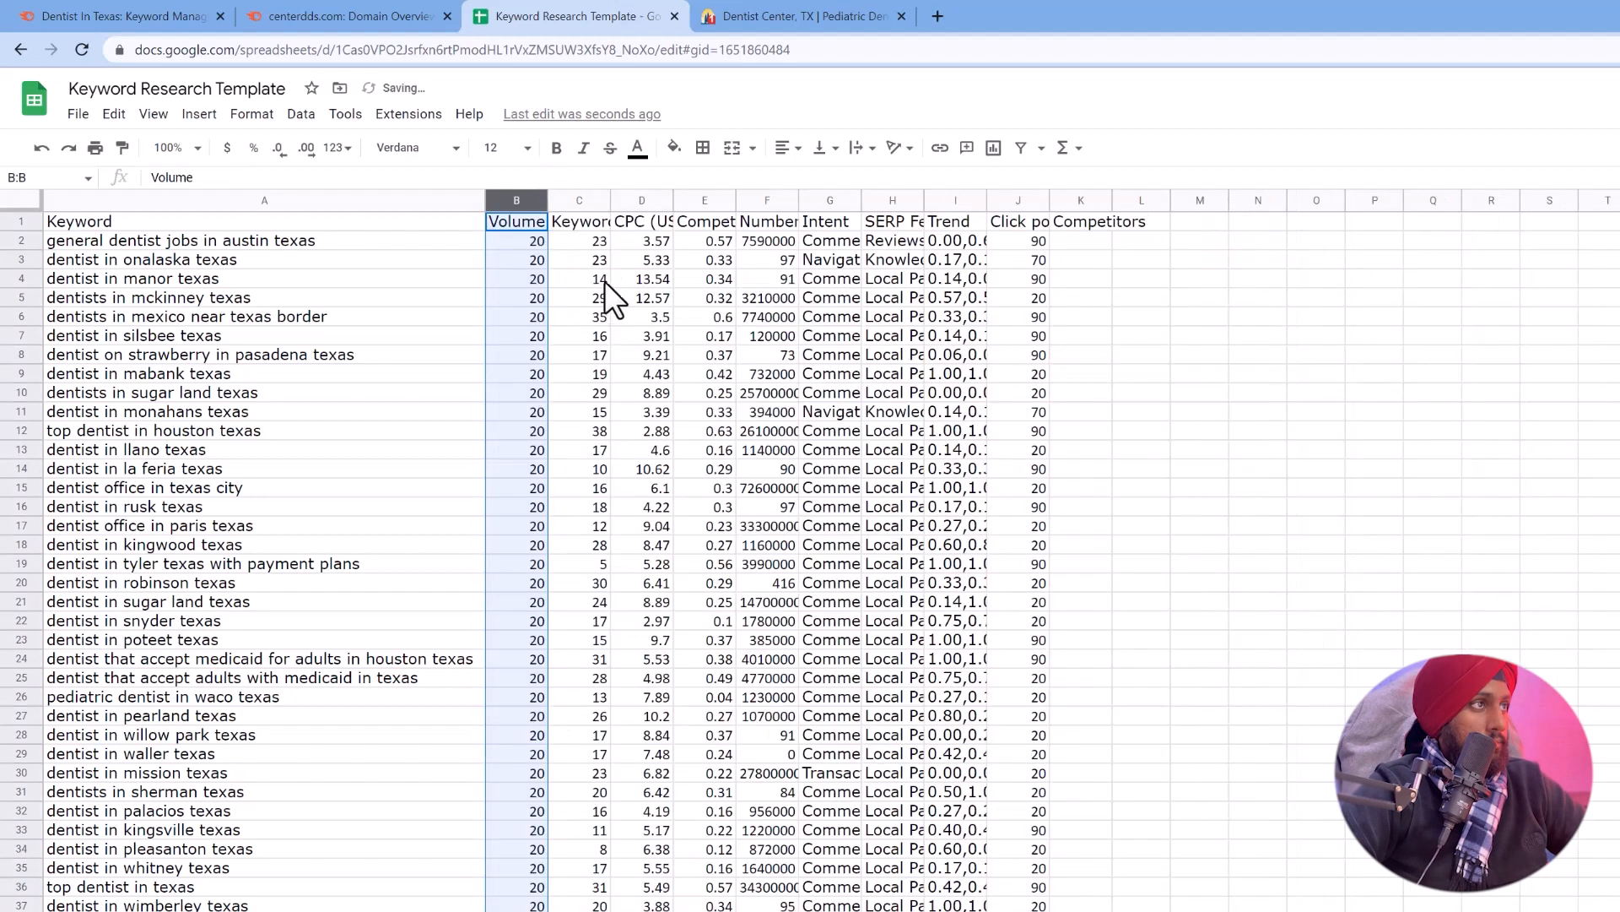
# Widen the Keyword Difficulty column and delete the CPC (USD), competitive density, number of results, Trend and Competitors columns.
pyautogui.click(579, 201)
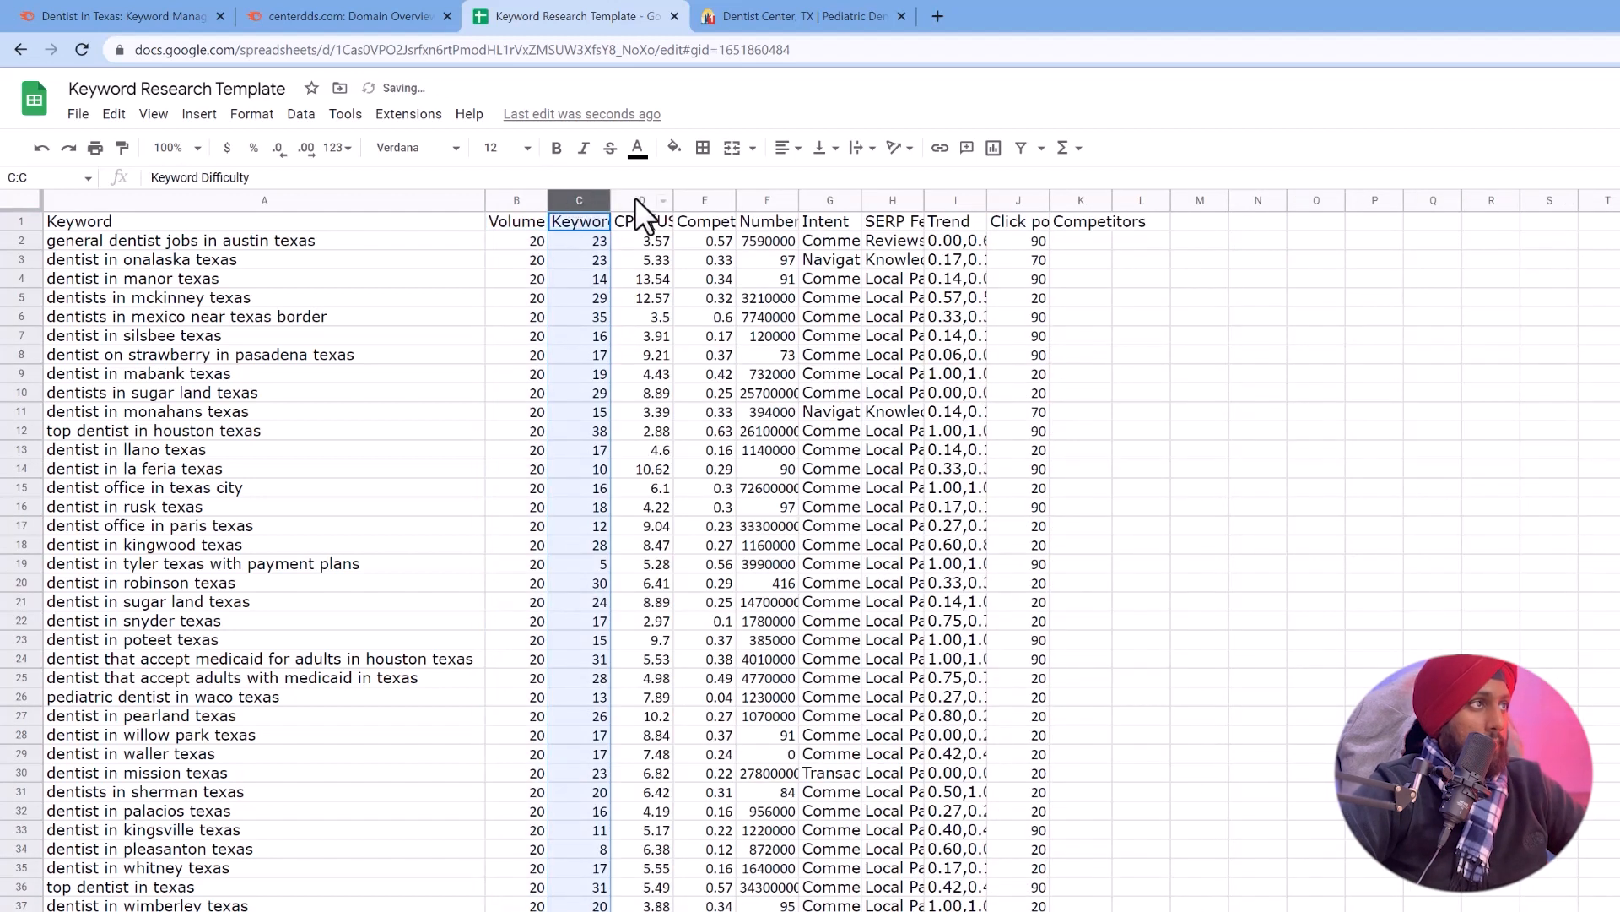
pyautogui.moveTo(609, 196); pyautogui.dragTo(880, 219)
pyautogui.click(732, 200)
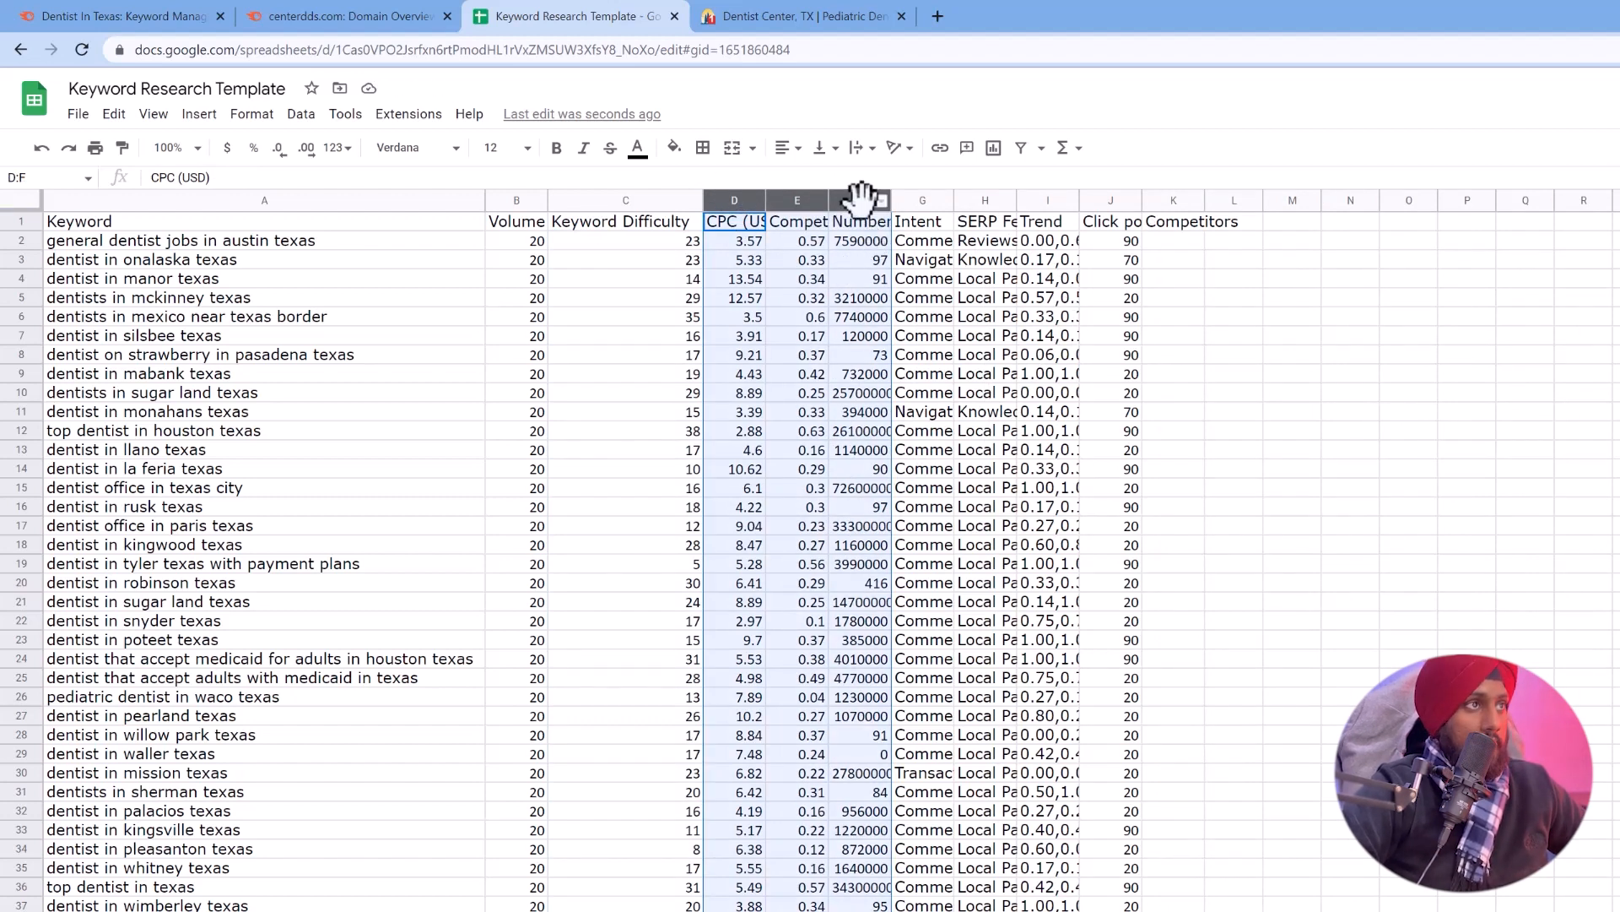
pyautogui.keyDown('ctrl'); pyautogui.click(859, 266); pyautogui.keyUp('ctrl')
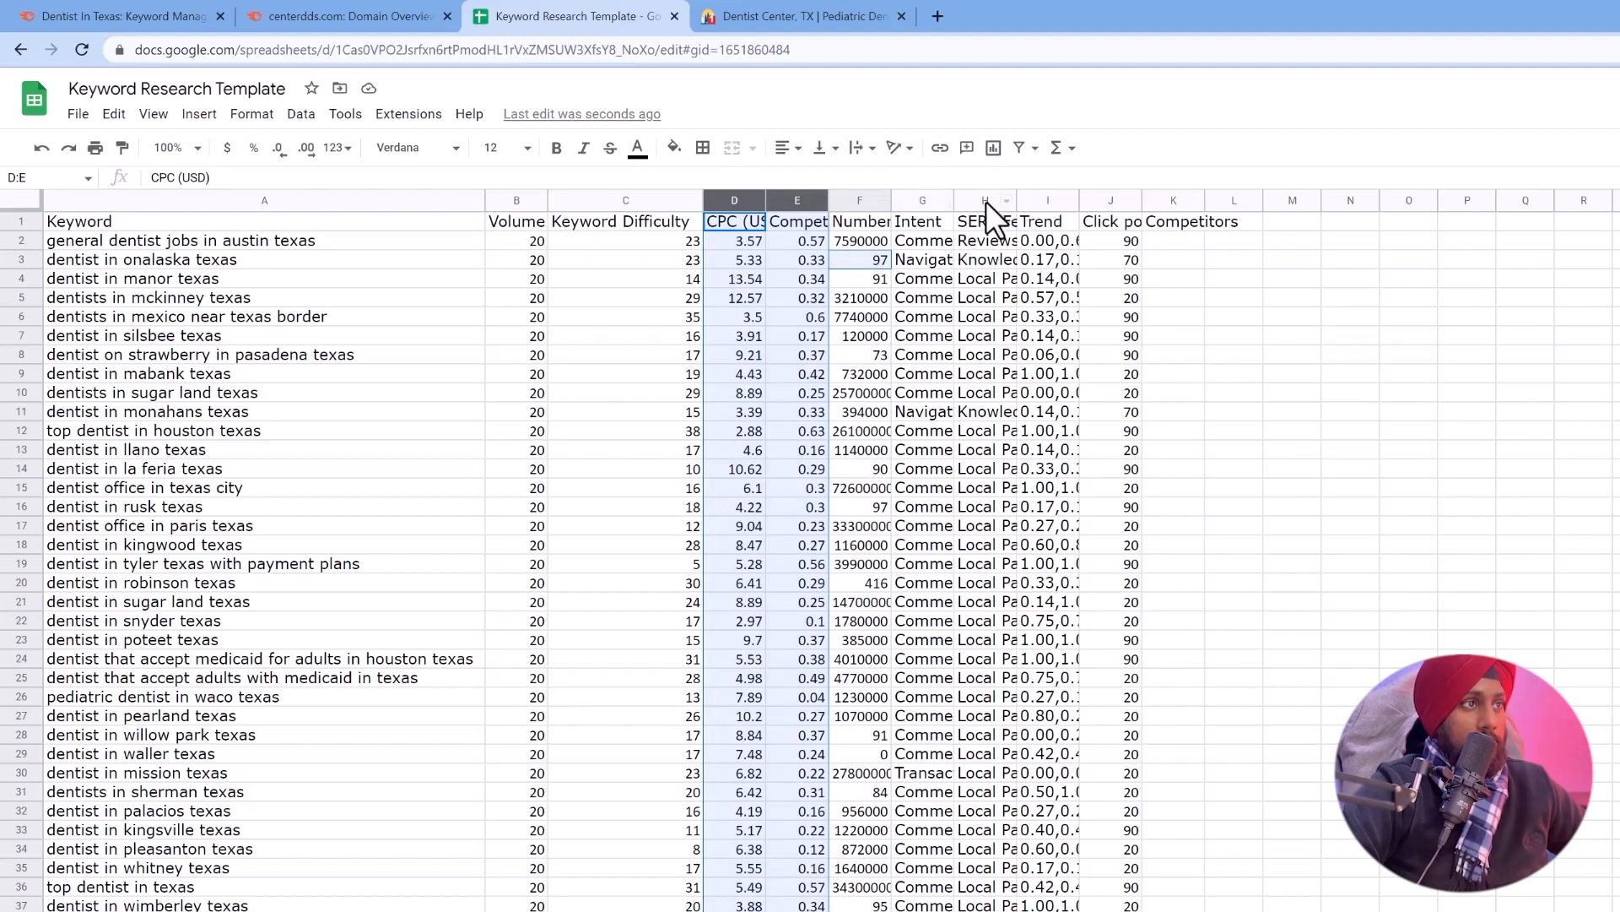
pyautogui.click(1045, 201)
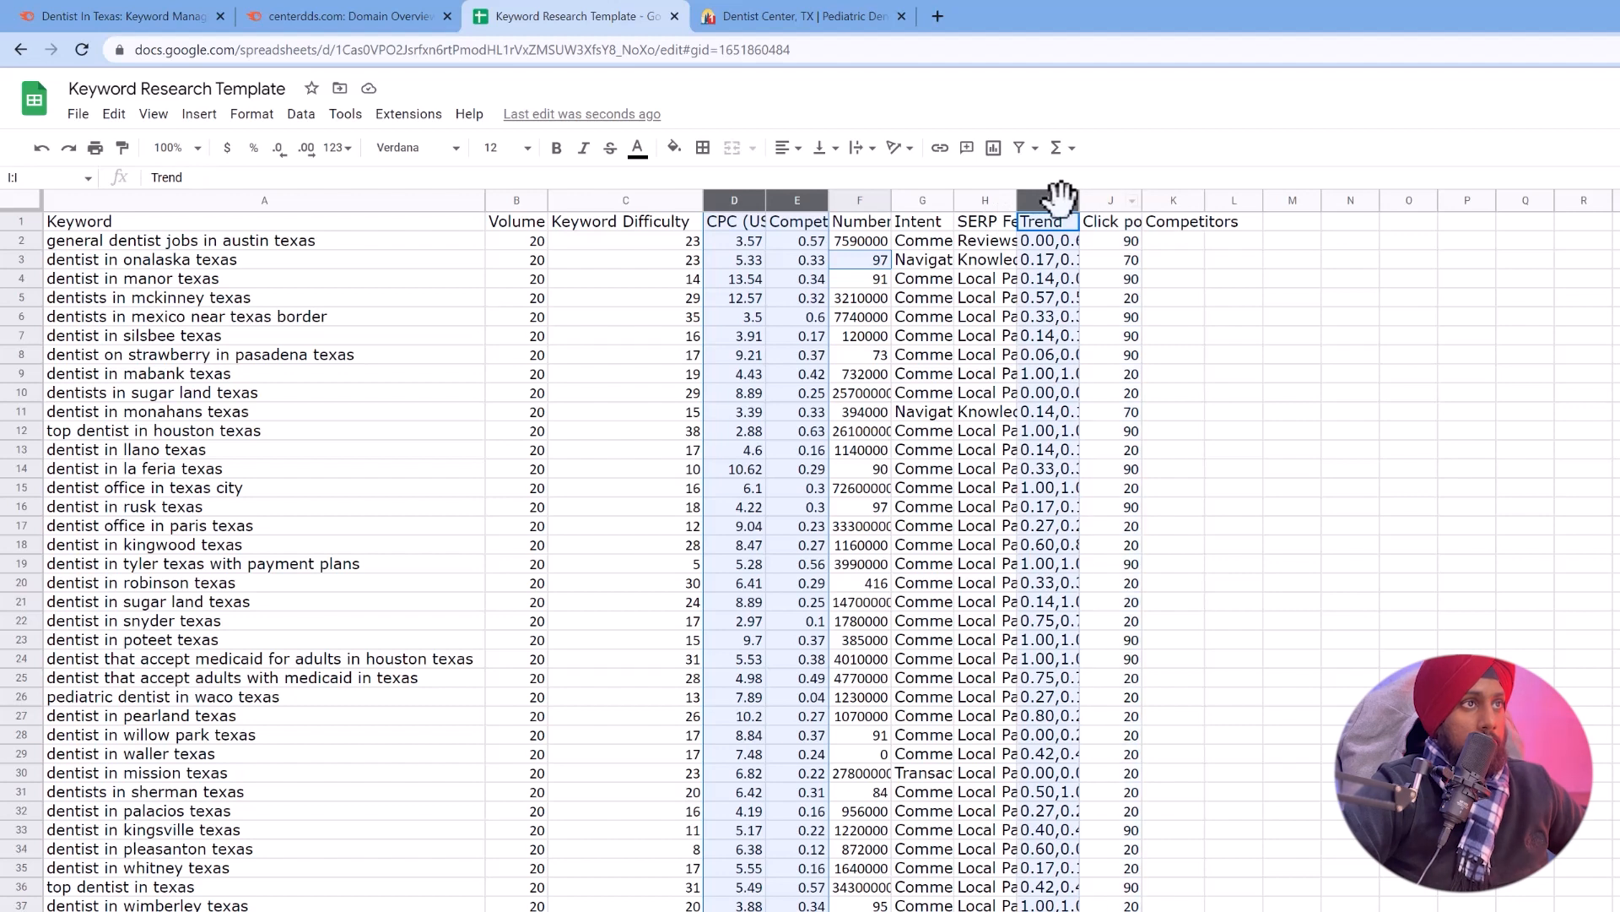
pyautogui.click(1173, 200)
pyautogui.click(1192, 200)
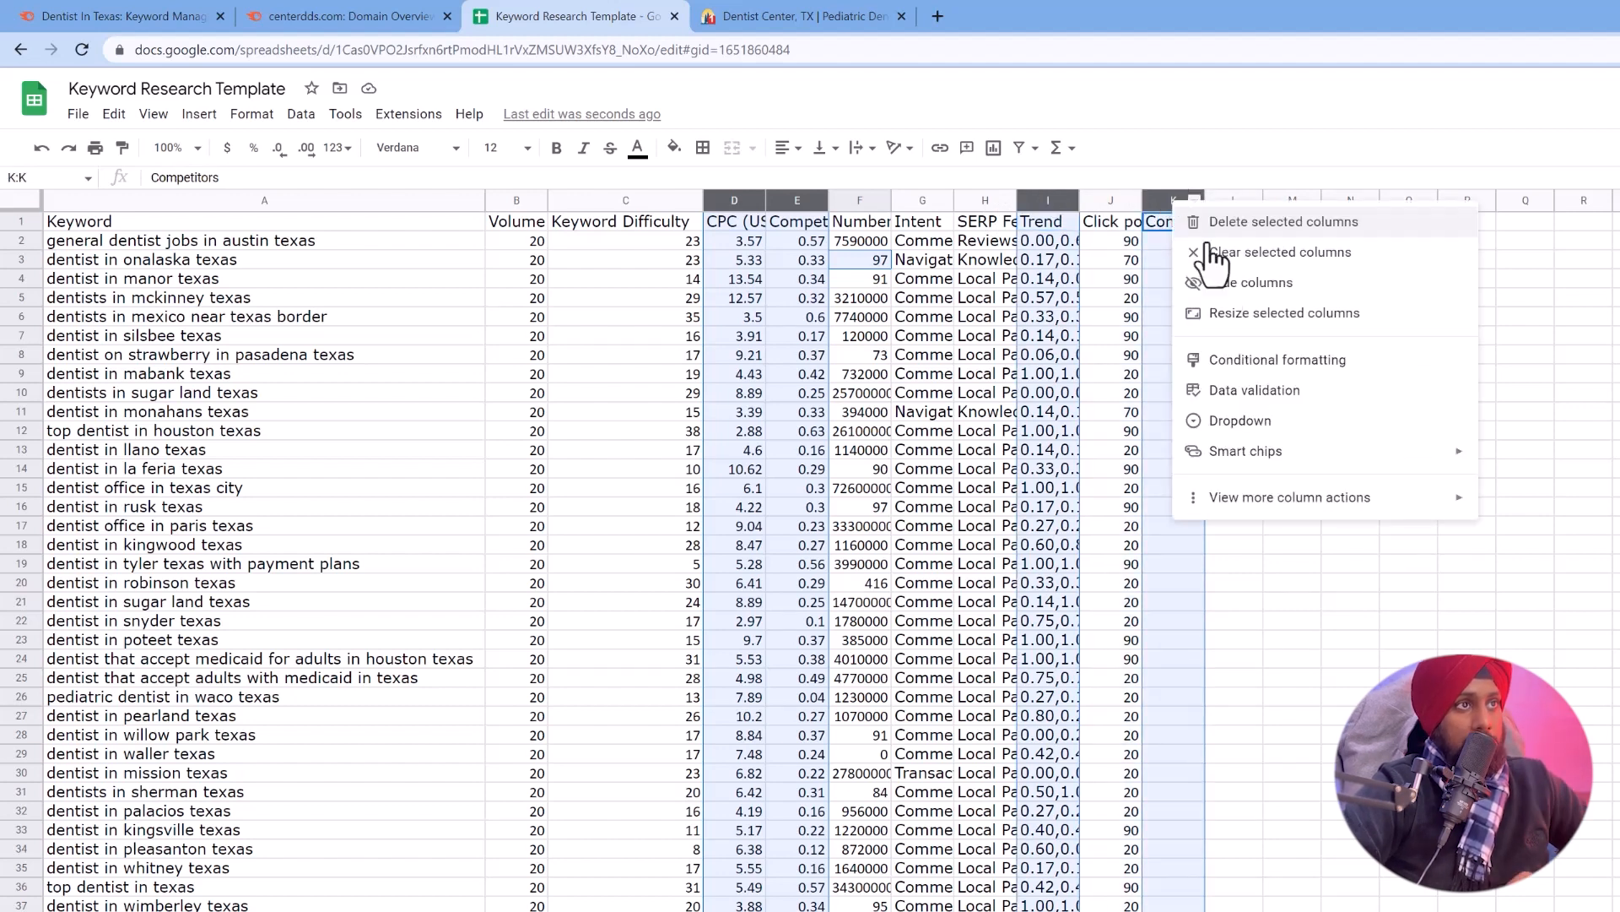
pyautogui.click(1275, 222)
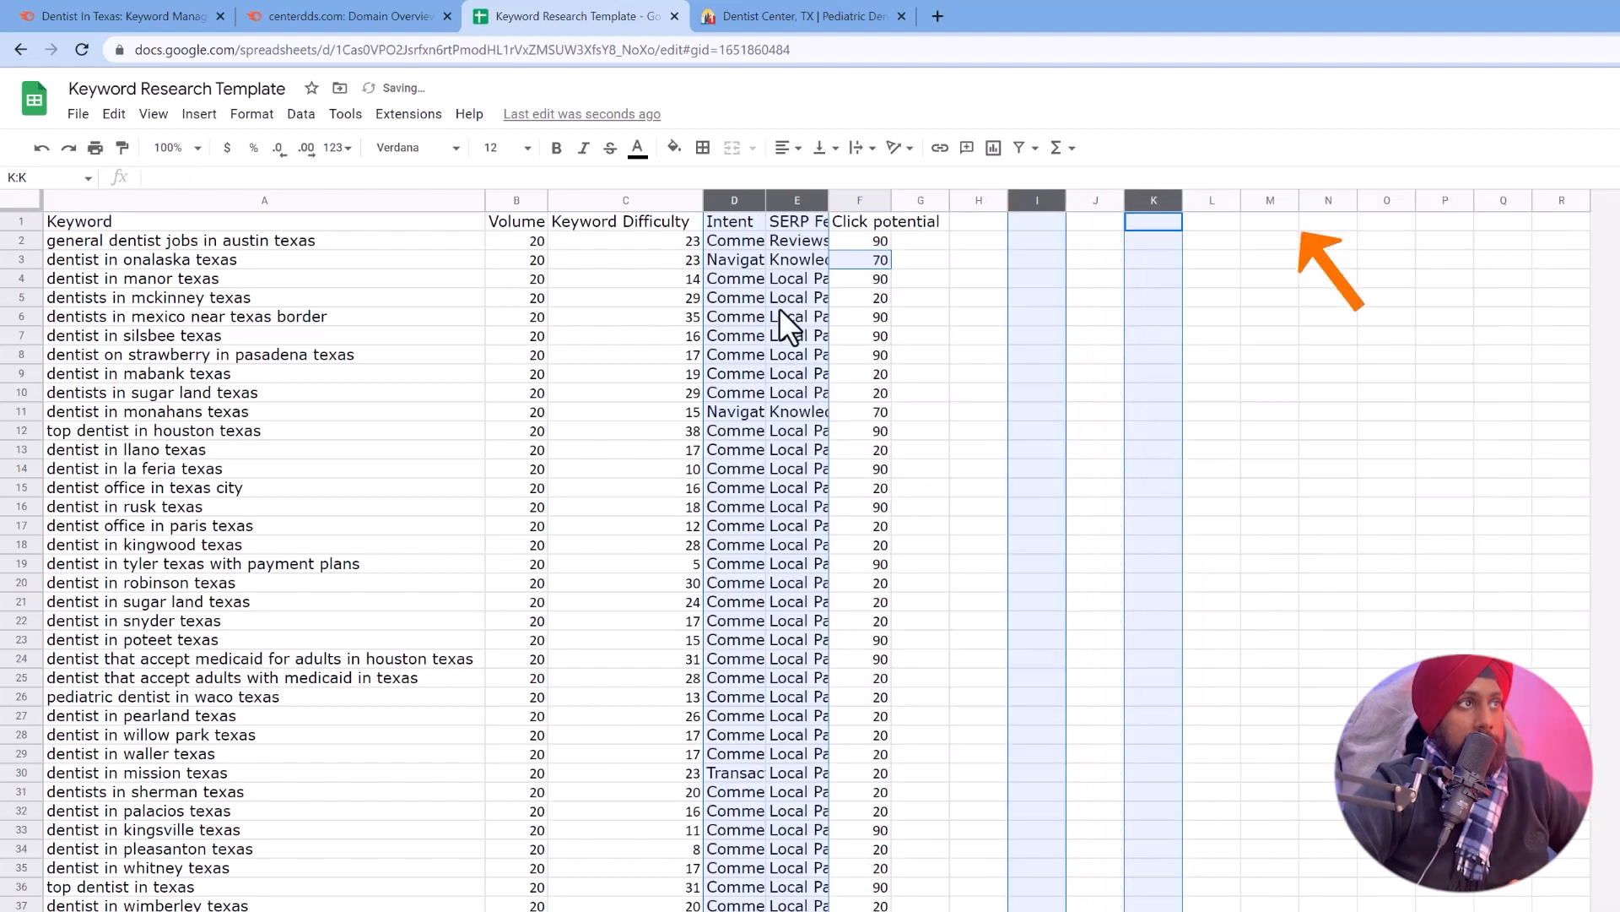
pyautogui.click(789, 316)
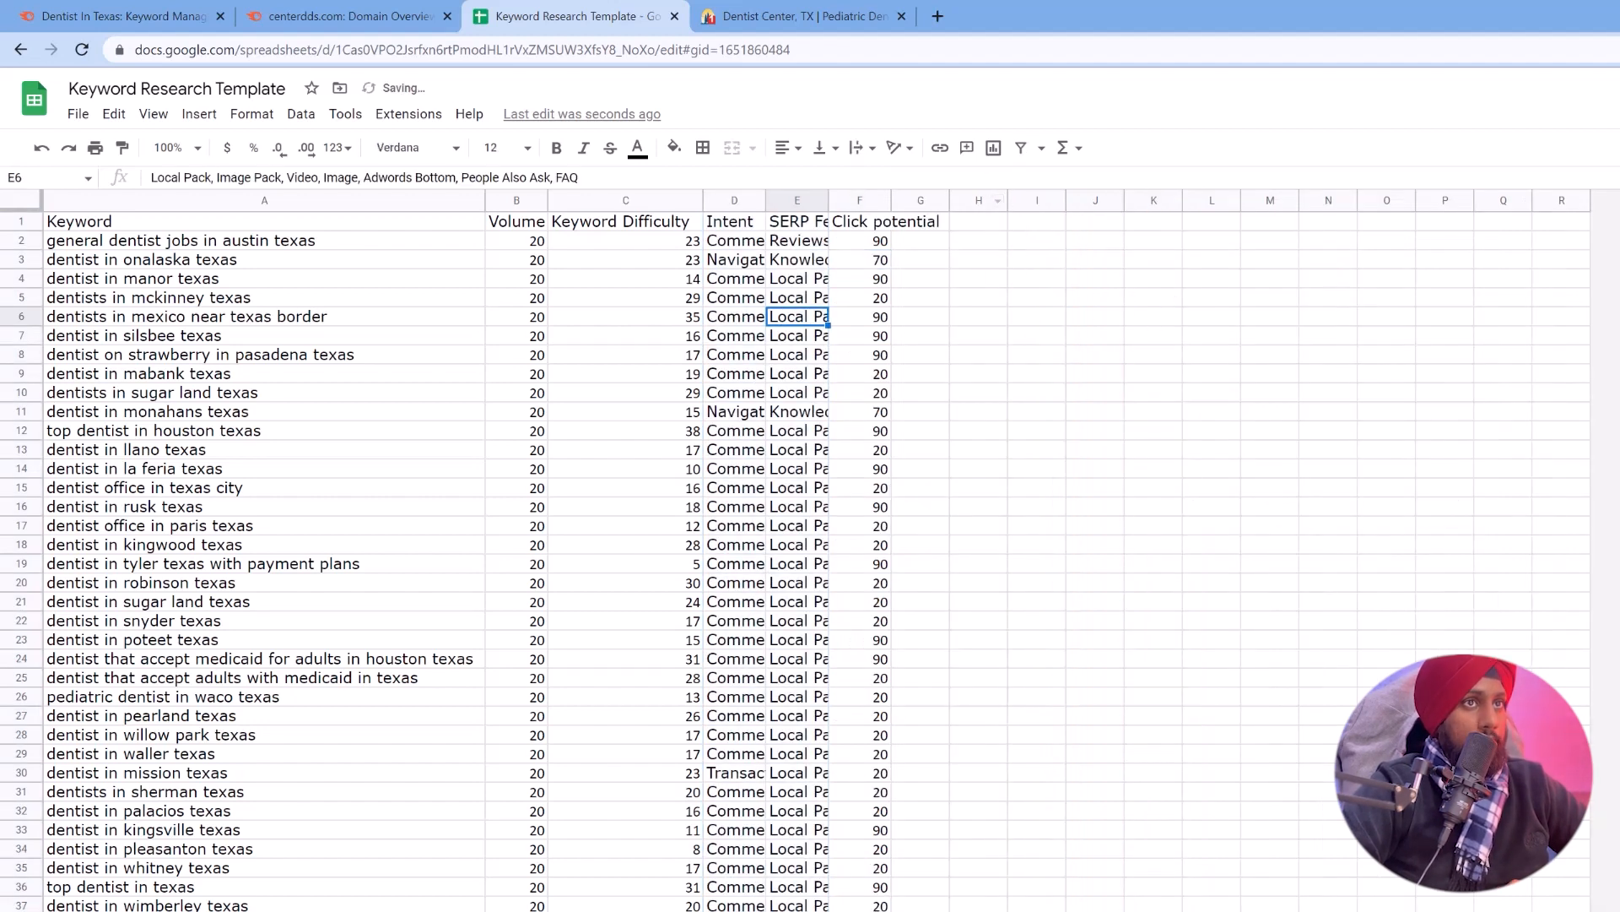
# Rename the Keyword Difficulty header to KD% and narrow its column to fit.
pyautogui.click(651, 221)
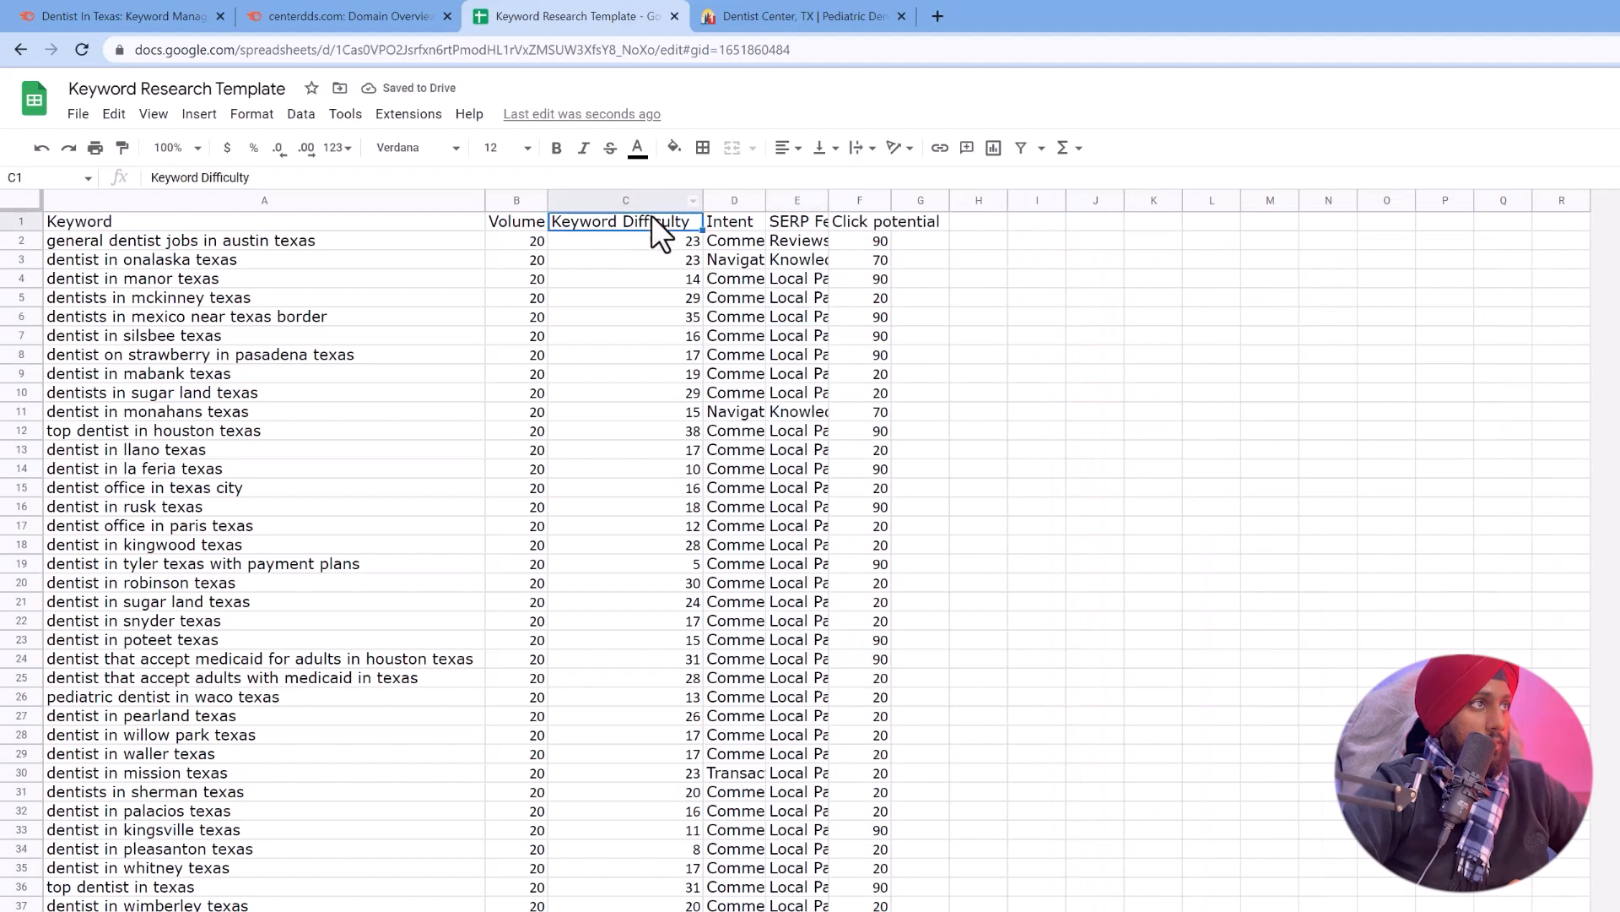
pyautogui.doubleClick(654, 221)
pyautogui.write('KD')
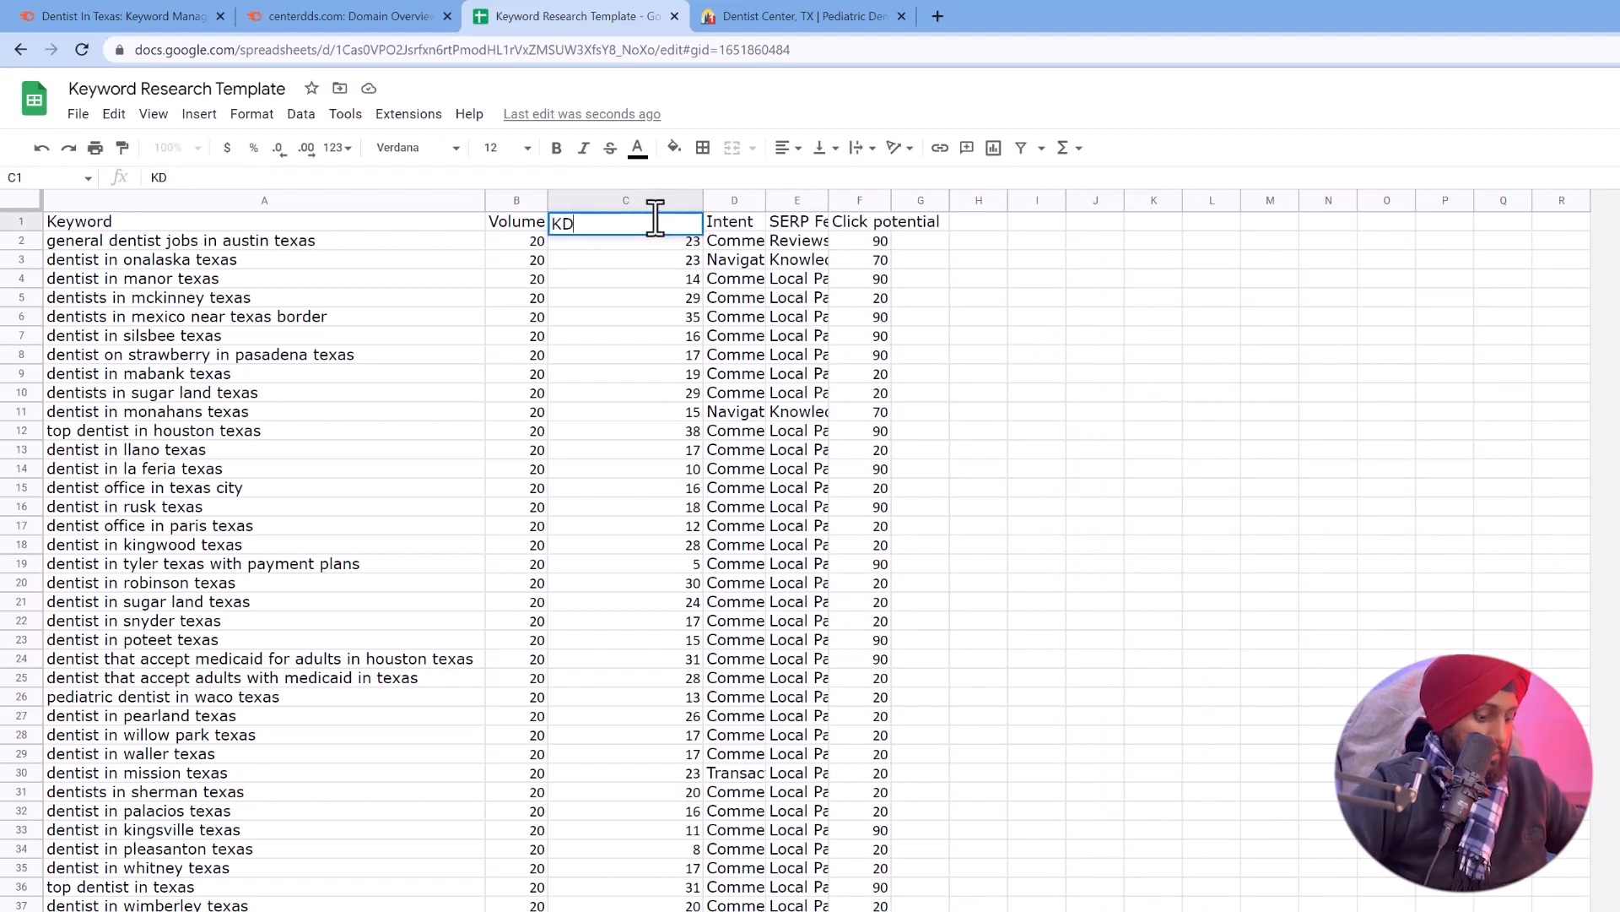
pyautogui.write('%')
pyautogui.press('Return')
pyautogui.moveTo(694, 203); pyautogui.dragTo(598, 211)
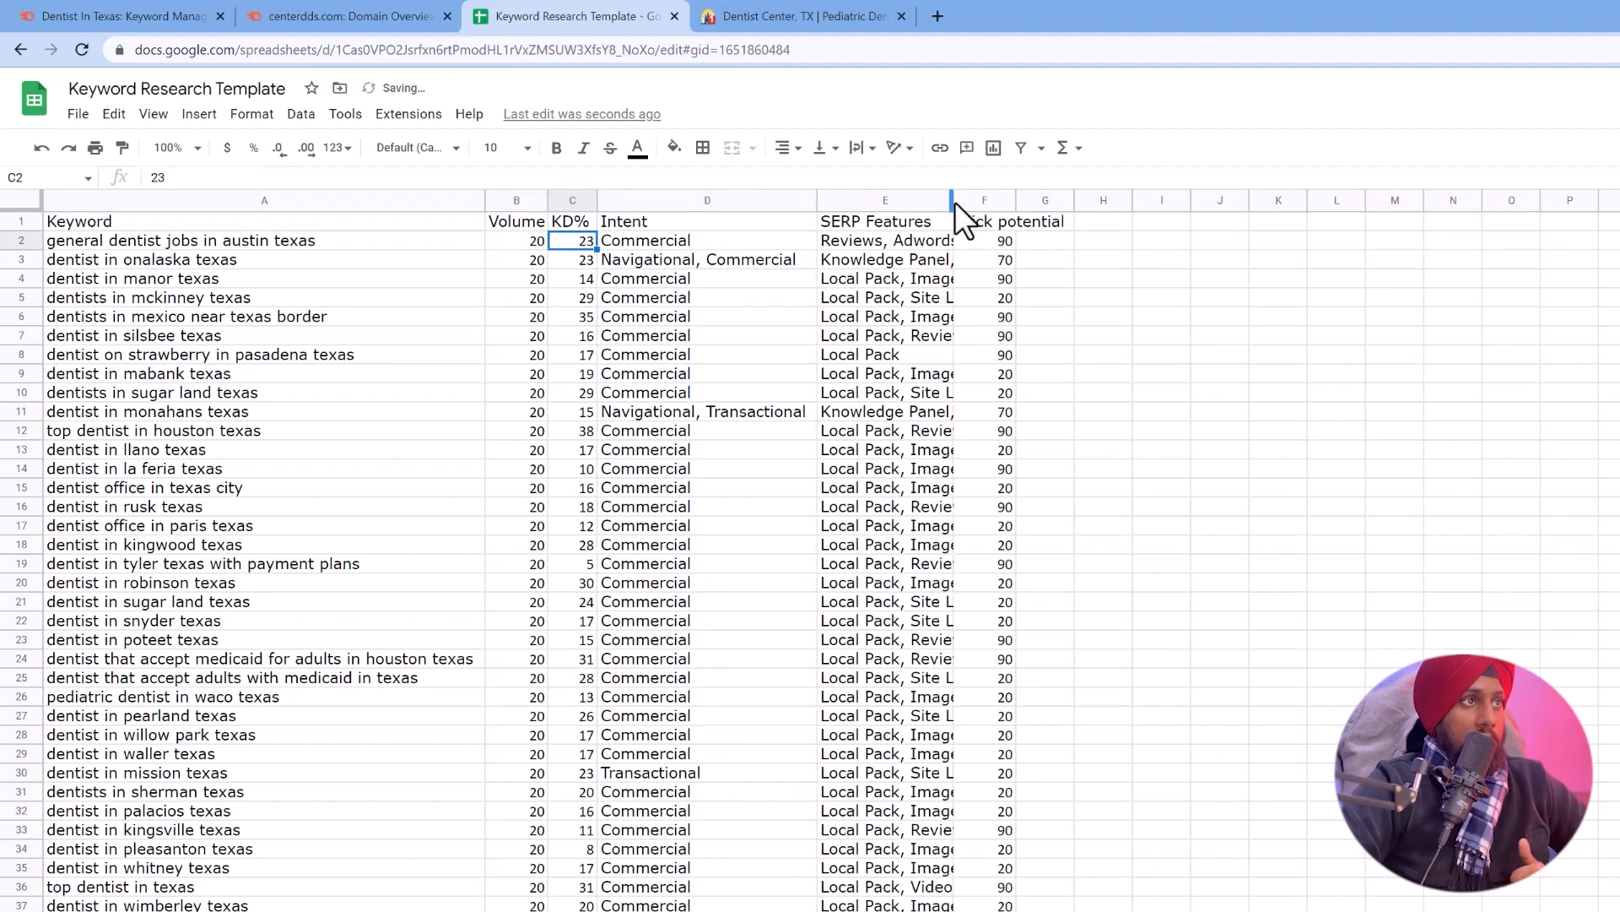
# Widen the Intent and SERP Features columns and rename the Click potential header to CP.
pyautogui.moveTo(951, 199); pyautogui.dragTo(1359, 199)
pyautogui.click(1393, 201)
pyautogui.click(1397, 223)
pyautogui.doubleClick(1396, 223)
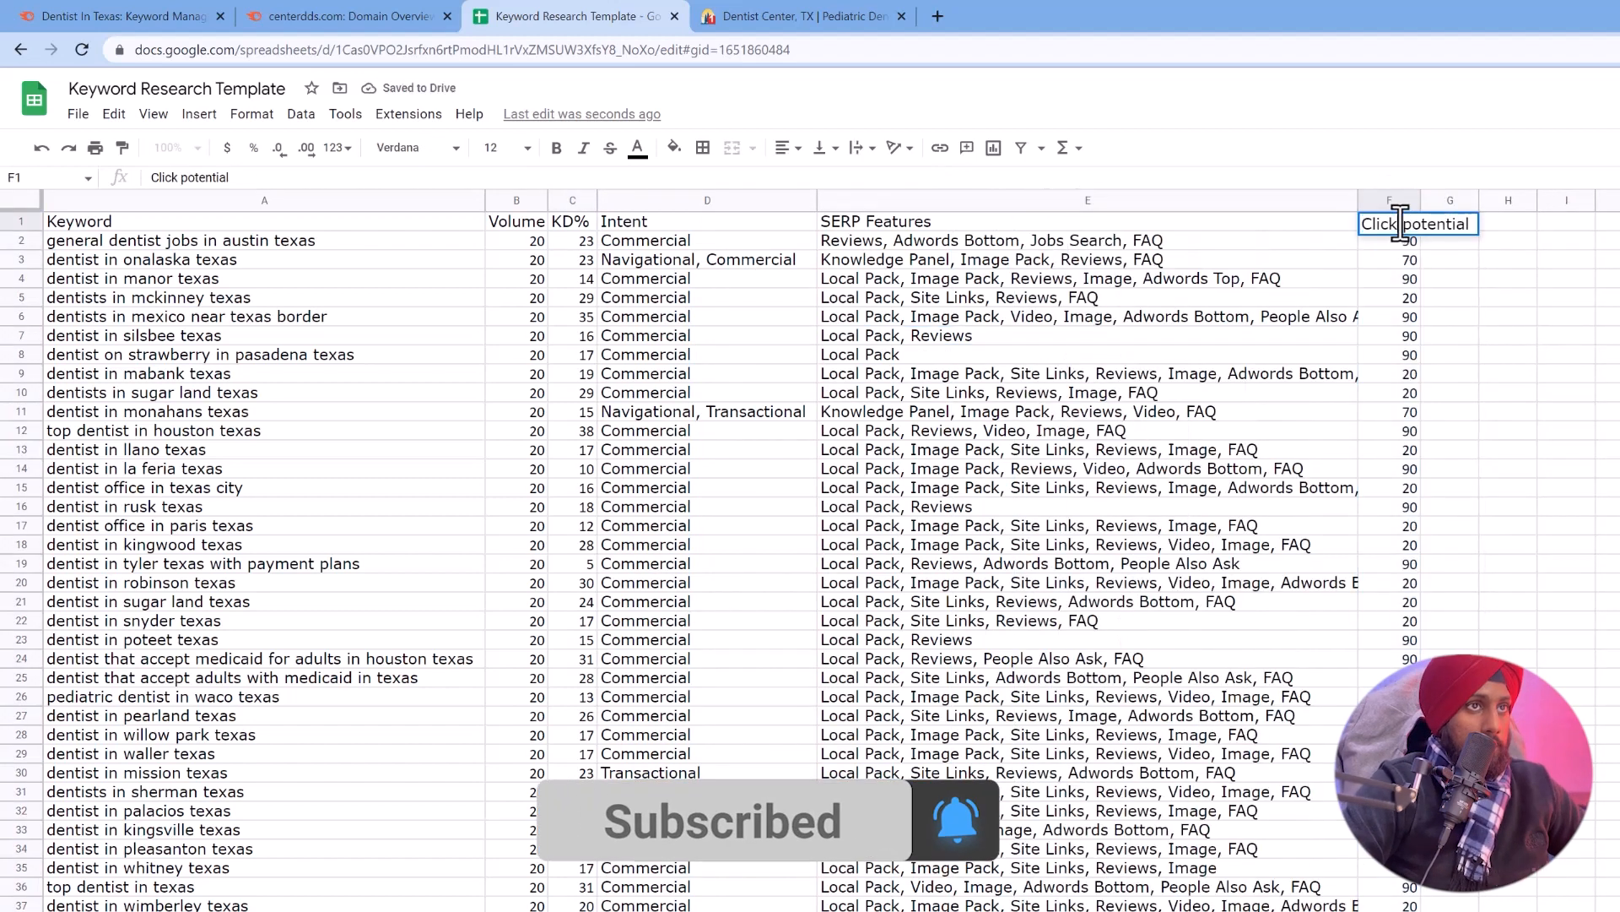
pyautogui.hotkey('ctrl', 'a')
pyautogui.press('BackSpace')
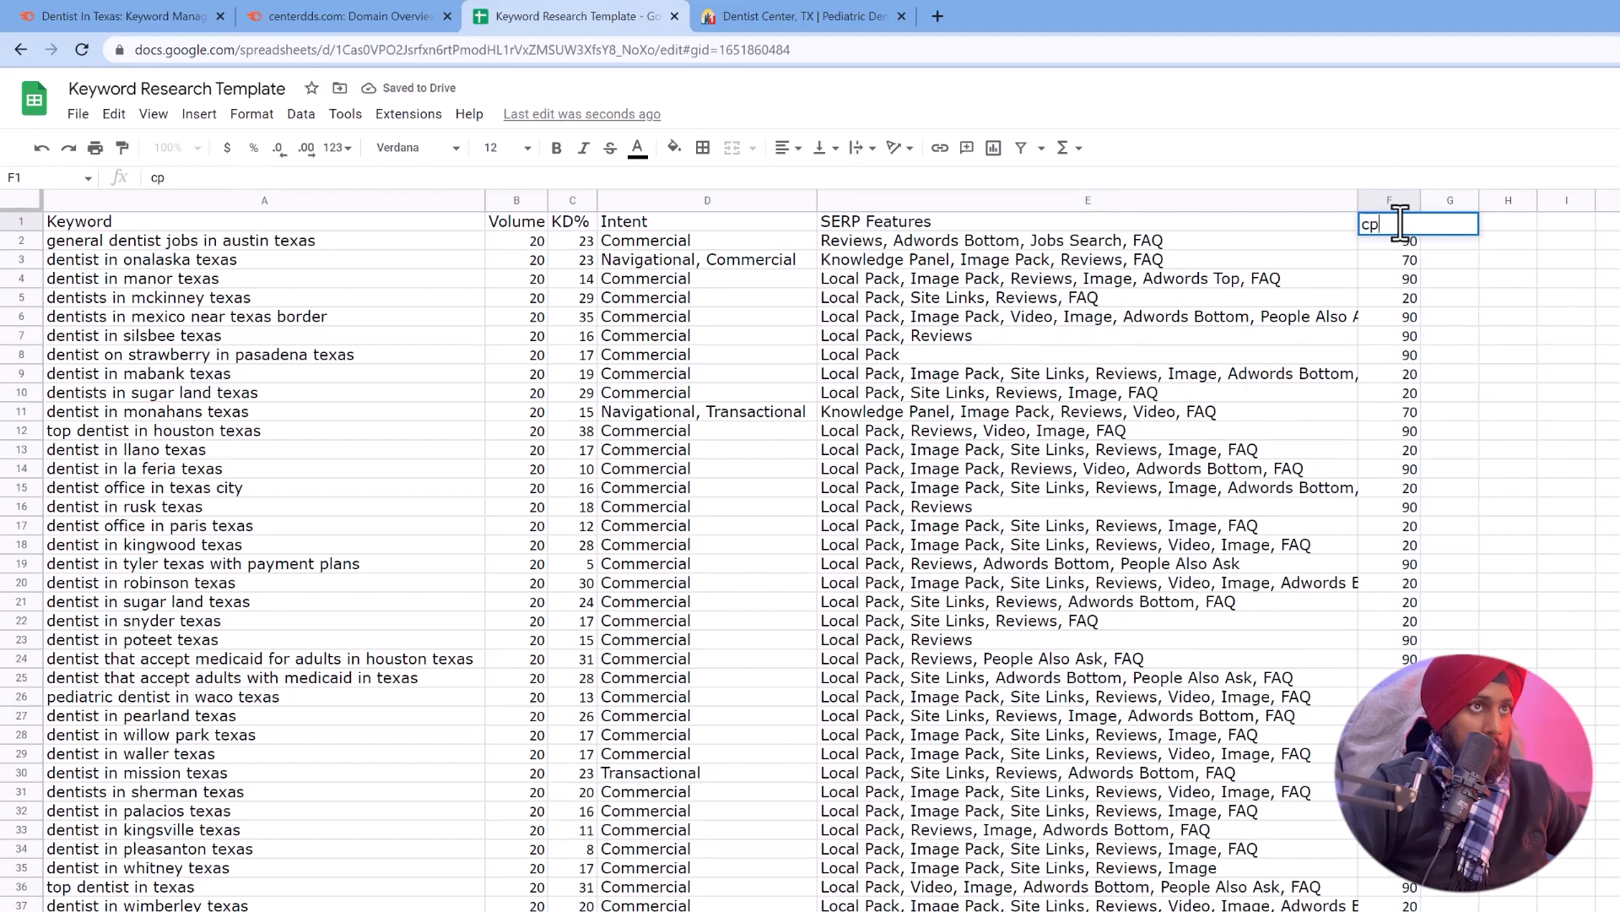
pyautogui.write('CP')
pyautogui.press('Return')
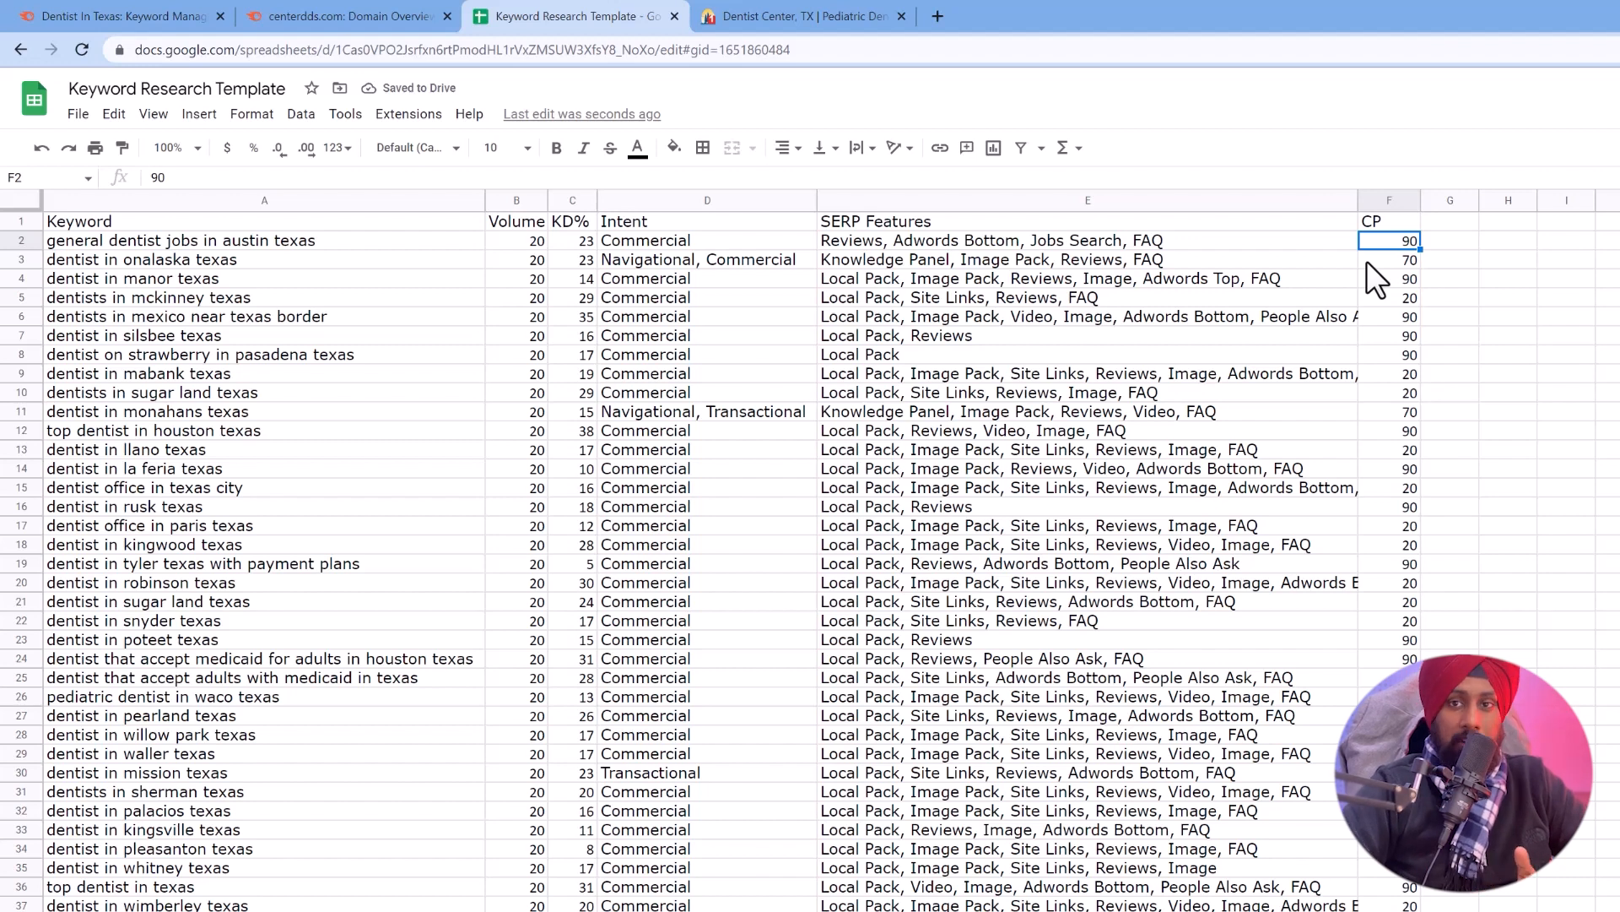
pyautogui.click(1024, 372)
pyautogui.click(895, 353)
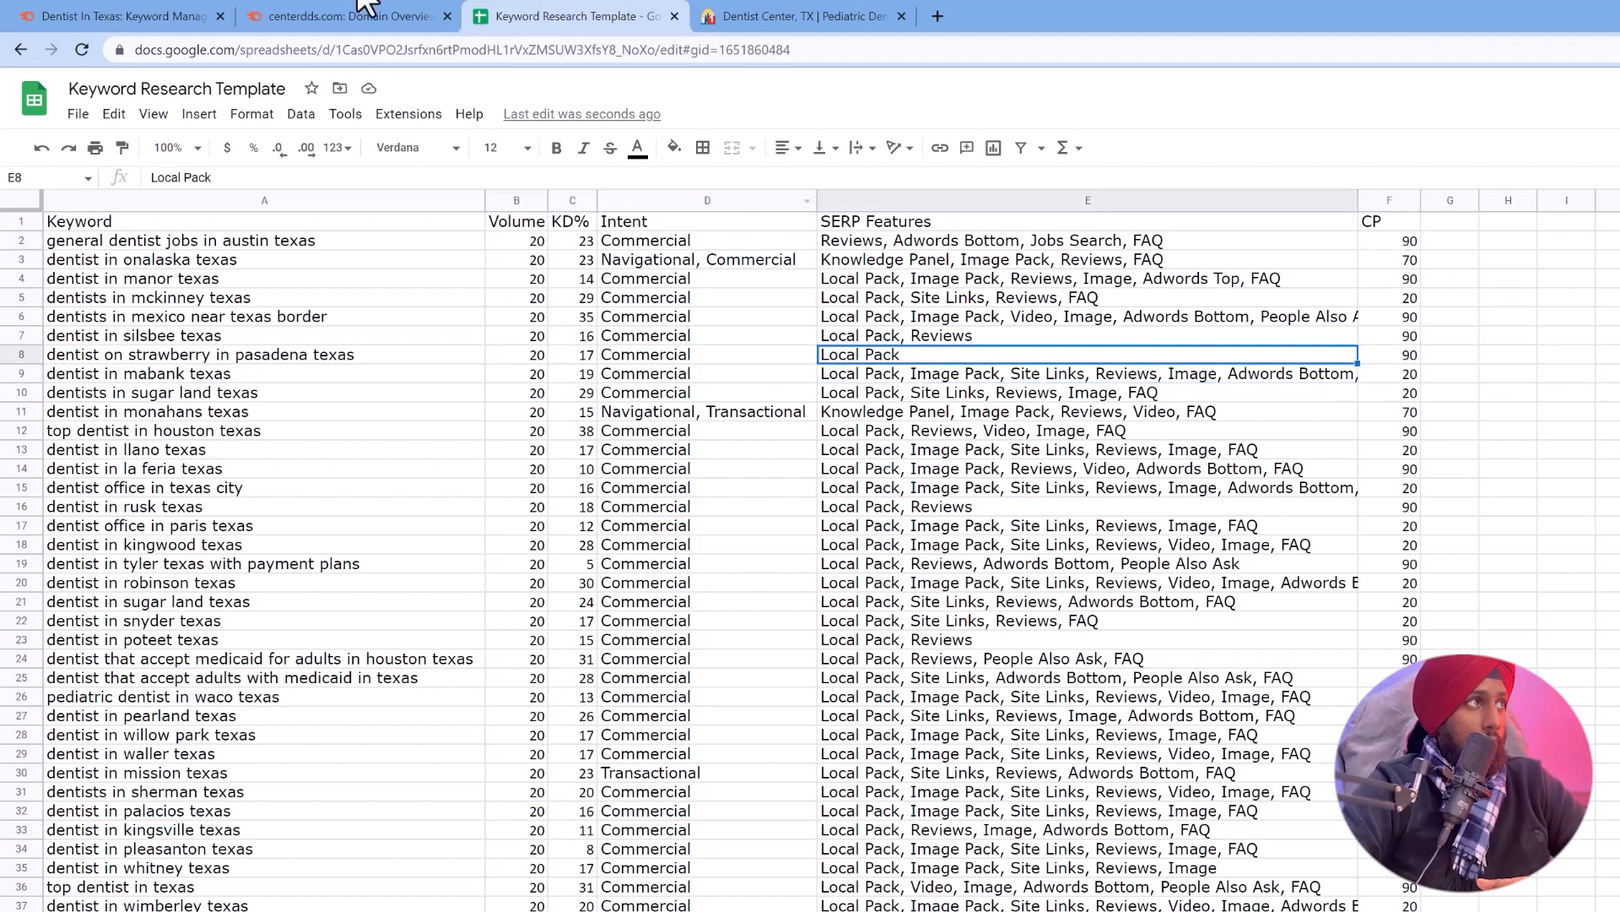
# Search Google for "DENTIS IN TEXAS" in the dental website's browser tab and look at the Places results.
pyautogui.click(806, 16)
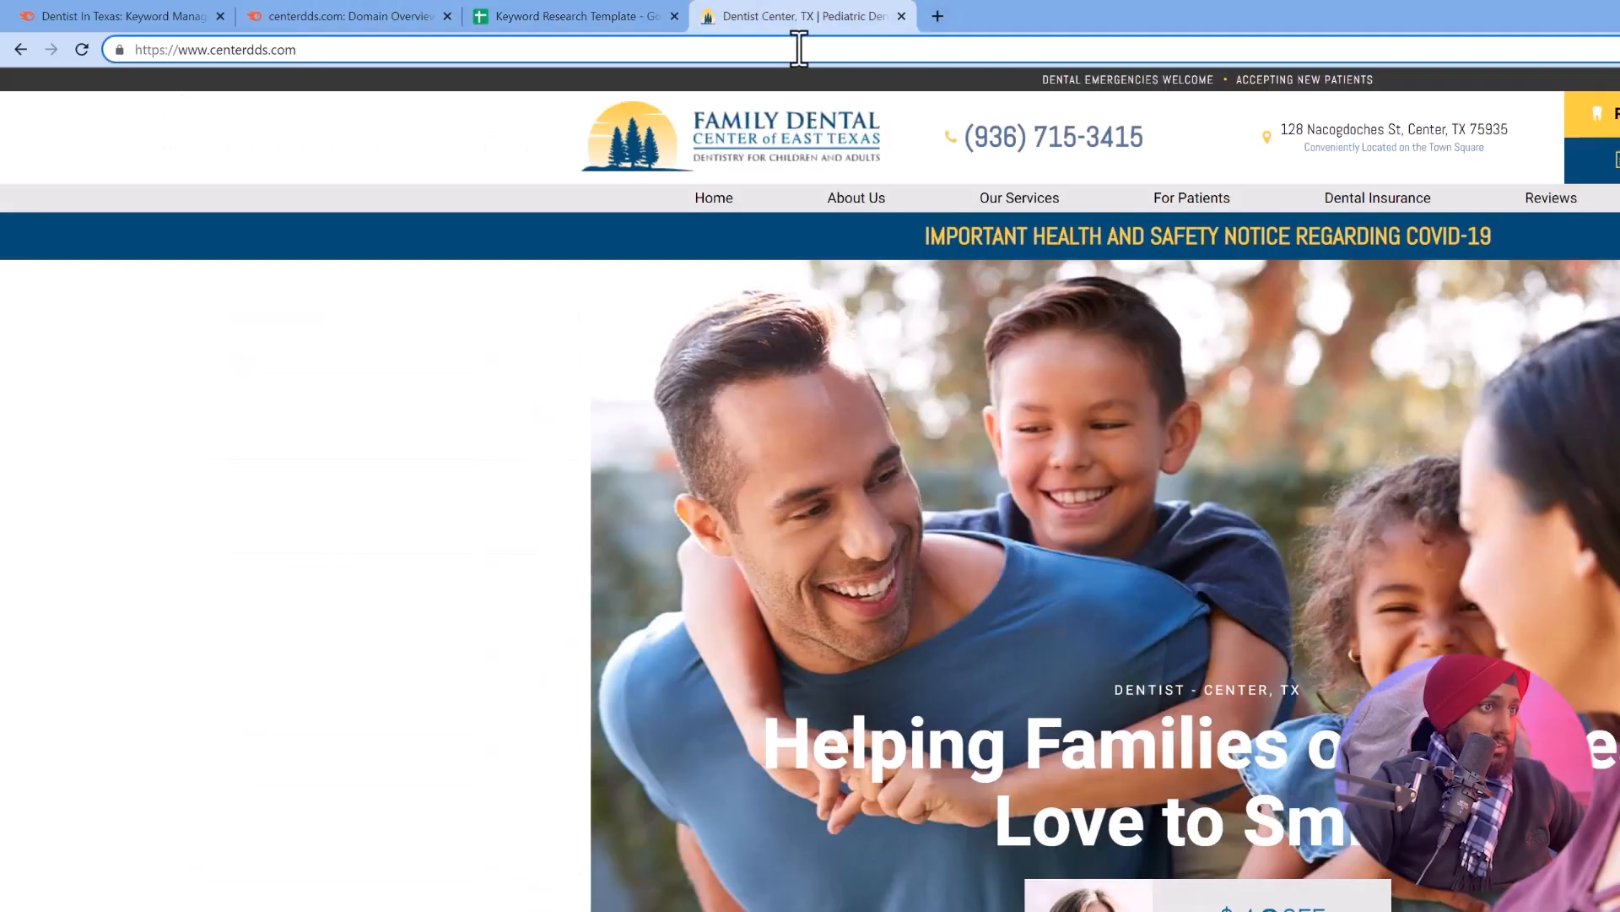
pyautogui.click(800, 49)
pyautogui.write('DENTIS IN TEXAS')
pyautogui.press('Return')
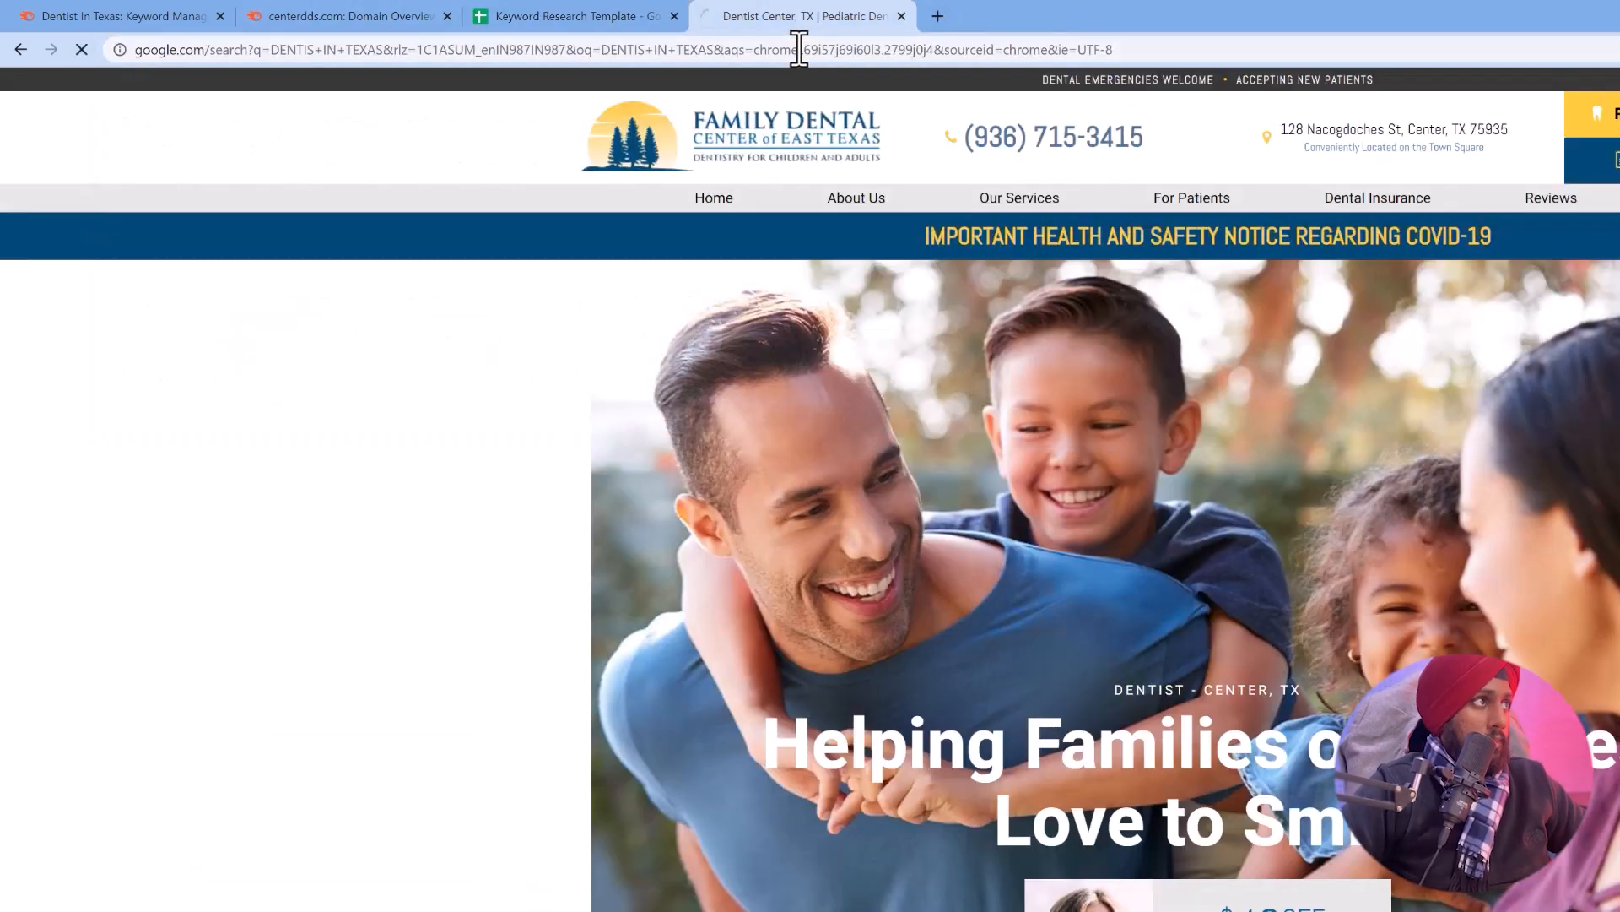
pyautogui.scroll(-5, 673, 568)
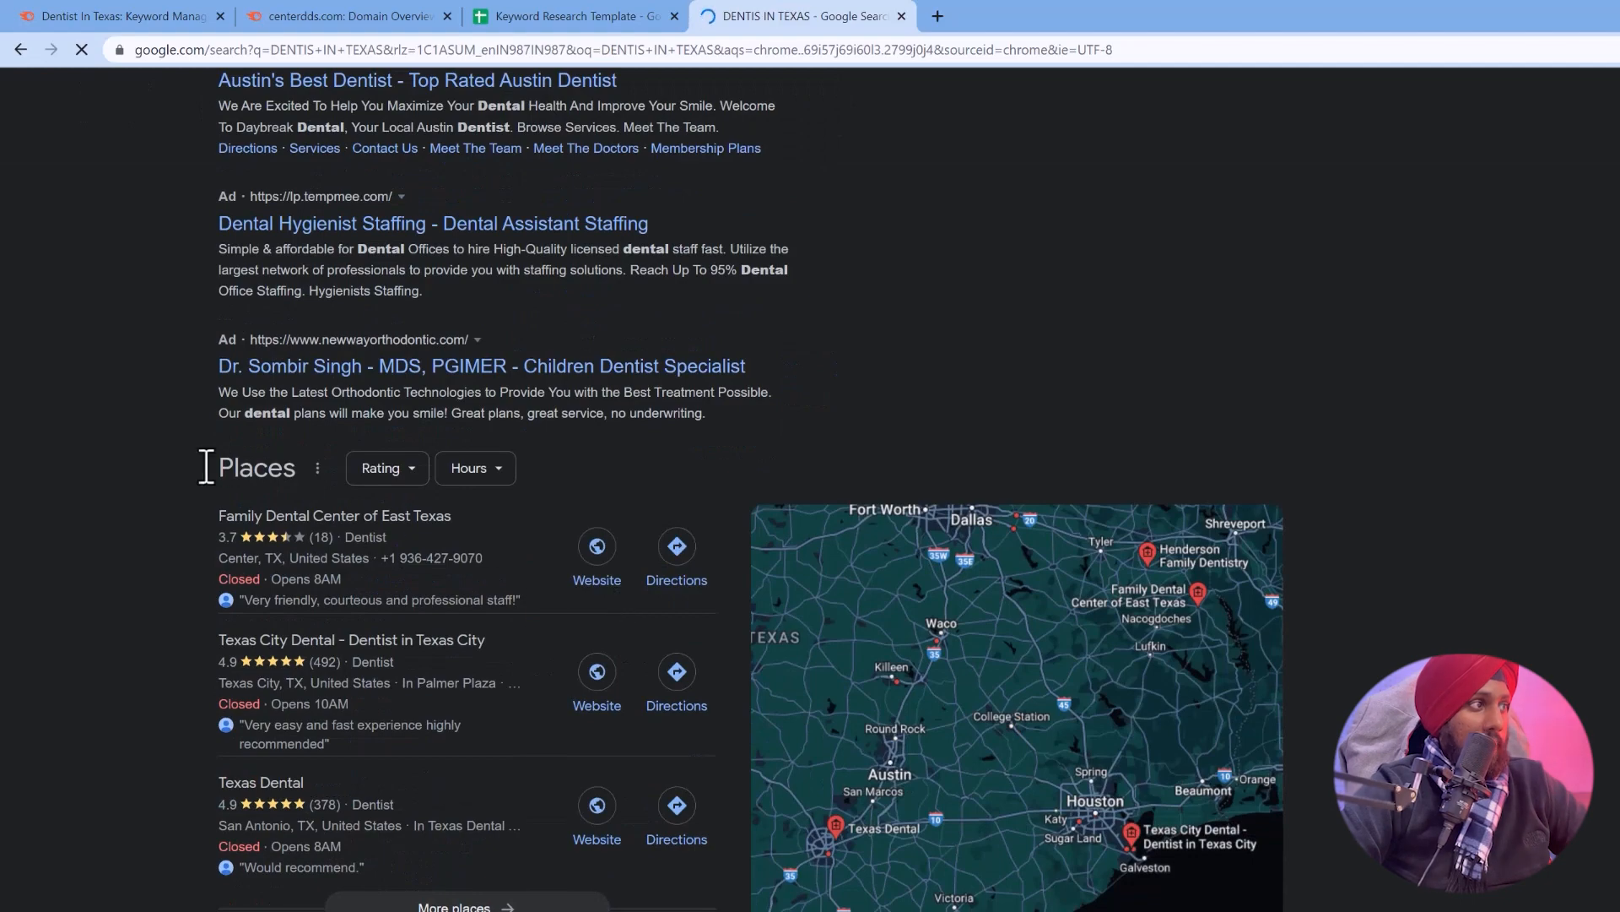
# Compare the Local Pack and Reviews entries in the SERP Features column with the Places block in the Google results.
pyautogui.click(574, 17)
pyautogui.click(926, 281)
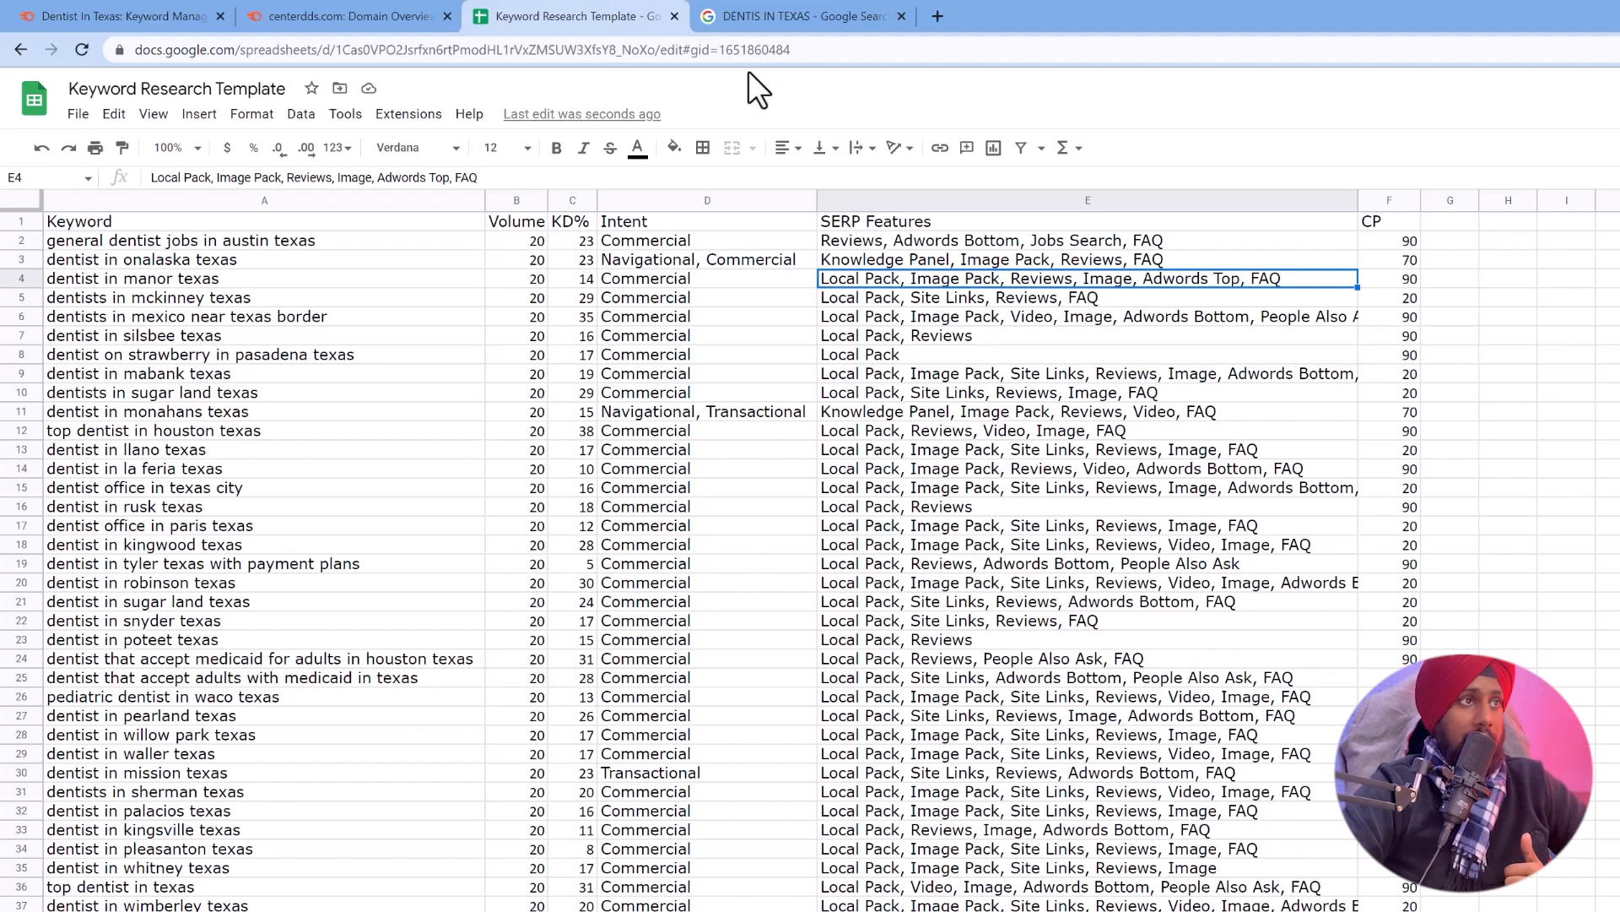
pyautogui.click(815, 15)
pyautogui.scroll(-8, 524, 561)
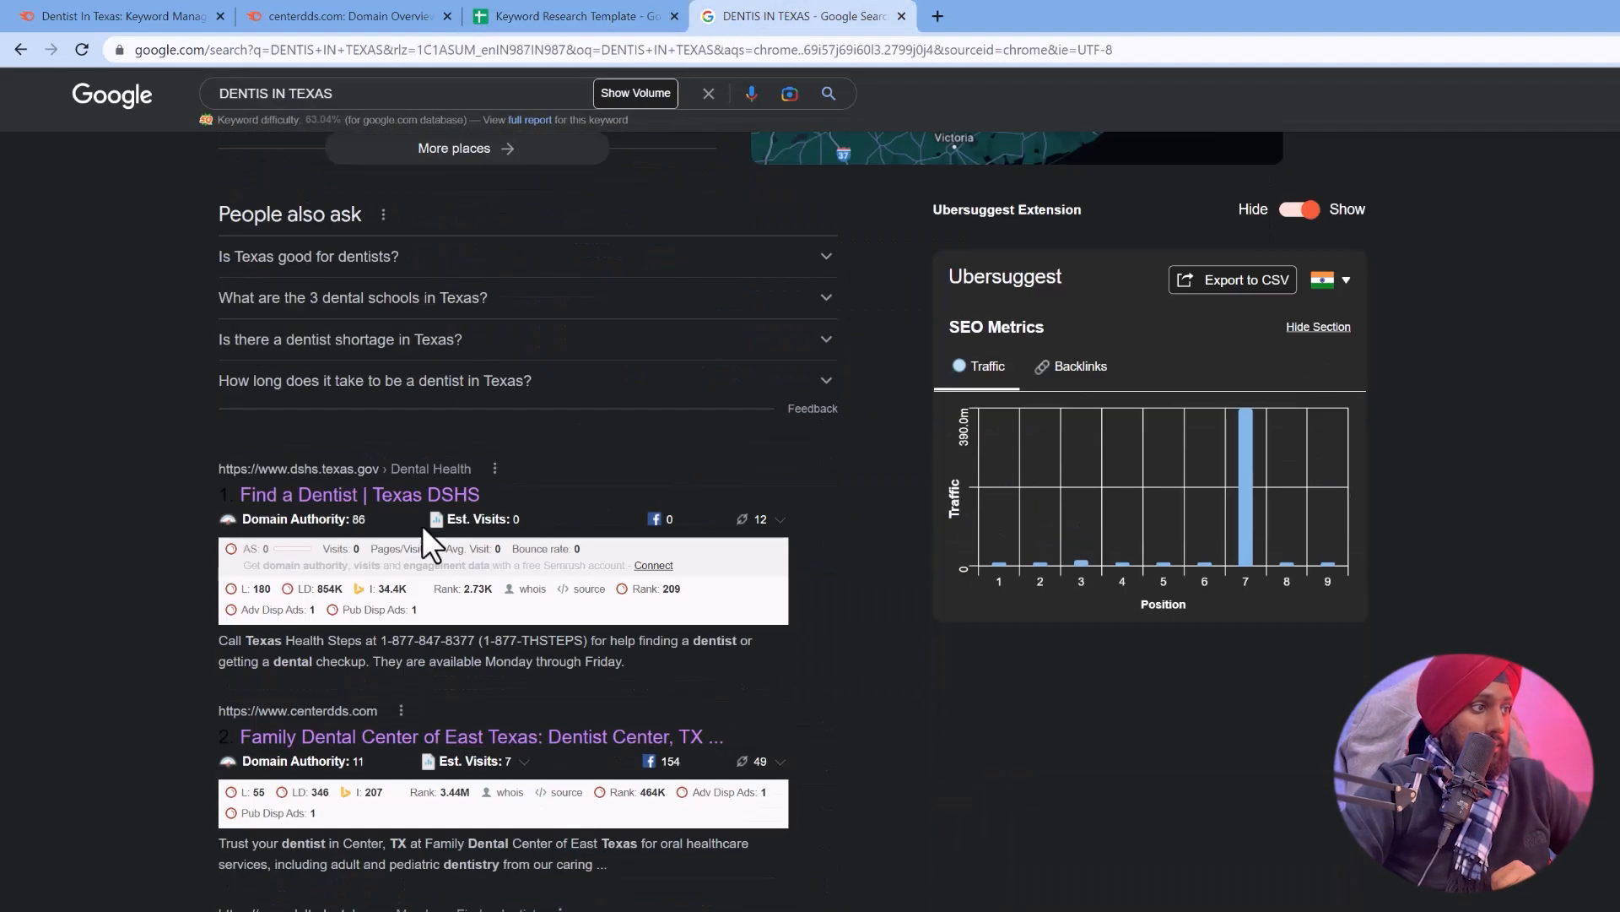
pyautogui.scroll(5, 398, 661)
pyautogui.click(610, 15)
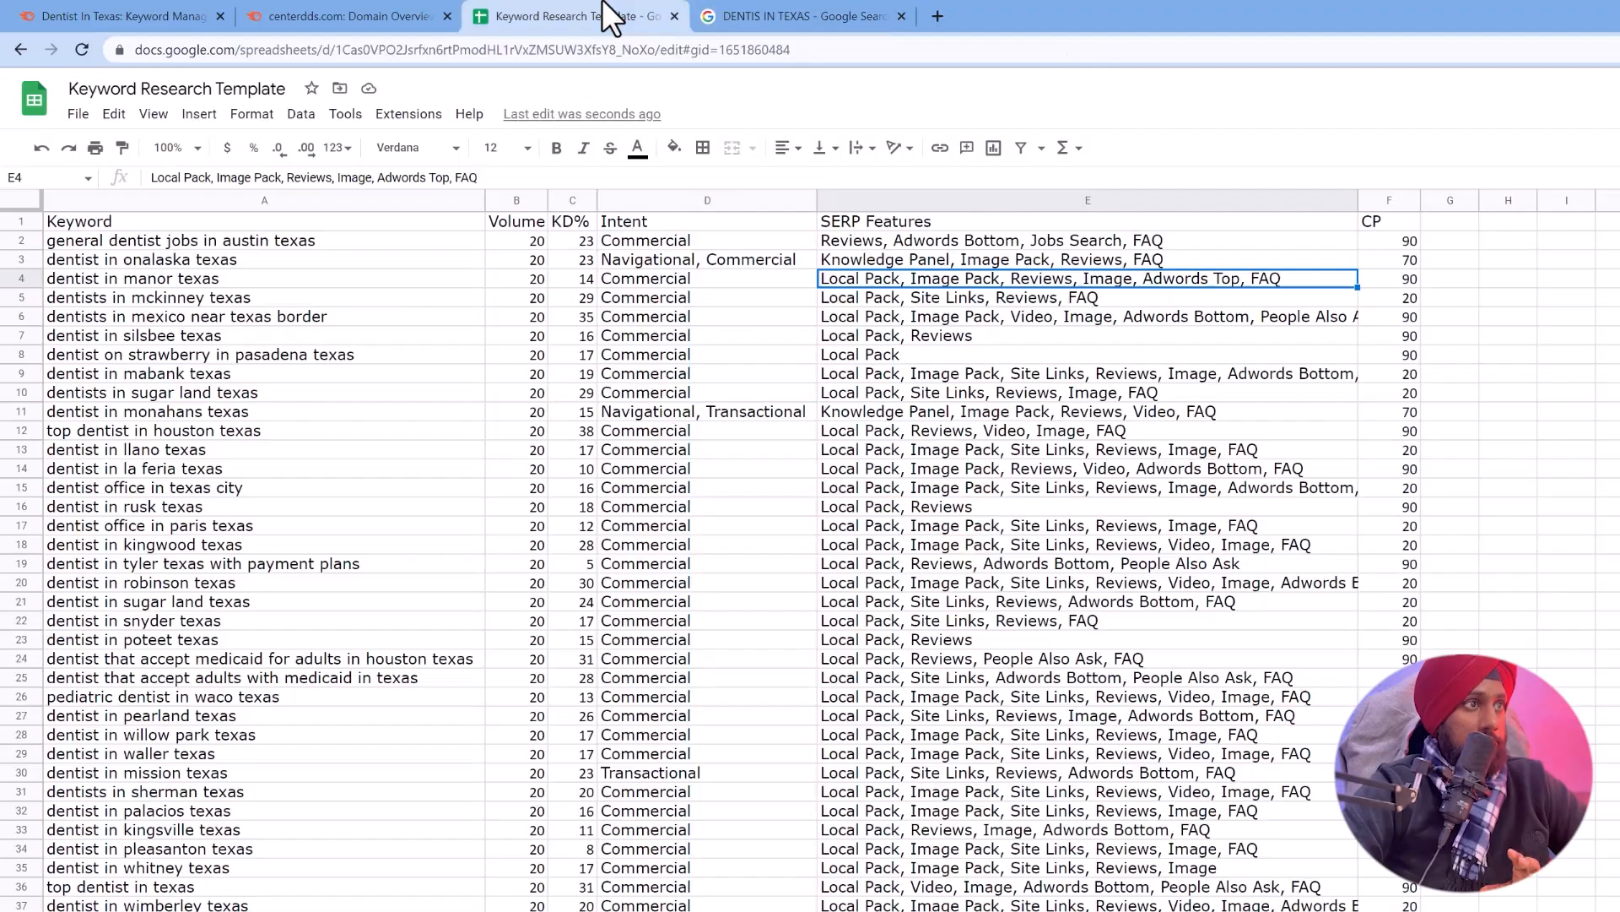
pyautogui.click(764, 15)
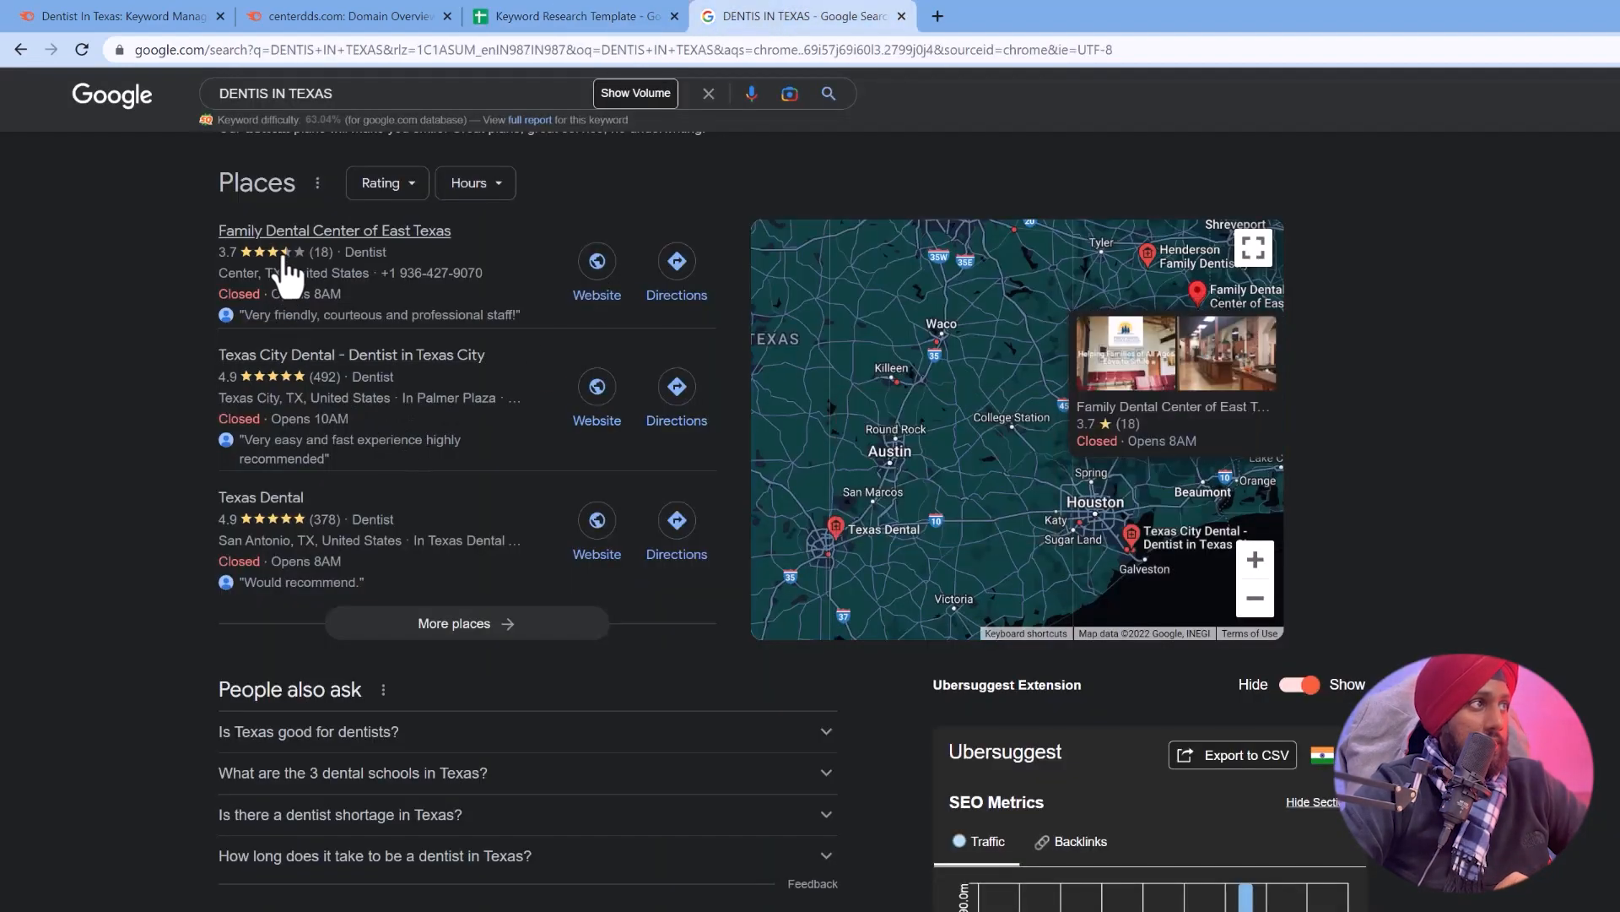
pyautogui.click(610, 15)
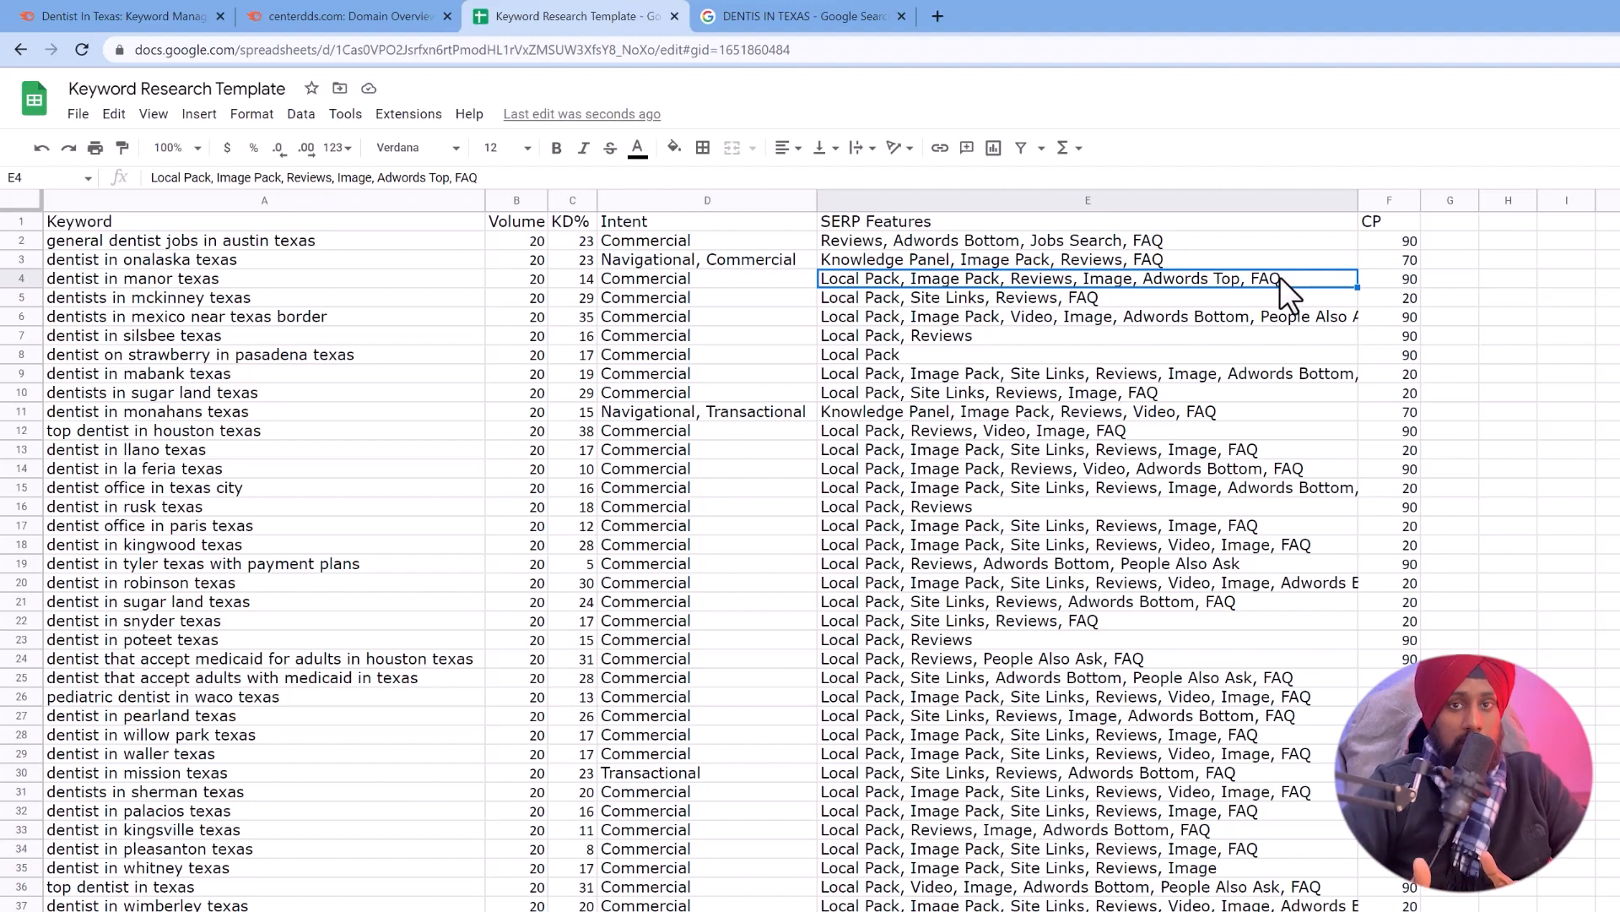
# Compare the Adwords Top entry in the SERP Features column with Google's ads, and look at the People also ask section.
pyautogui.click(771, 15)
pyautogui.scroll(9, 405, 459)
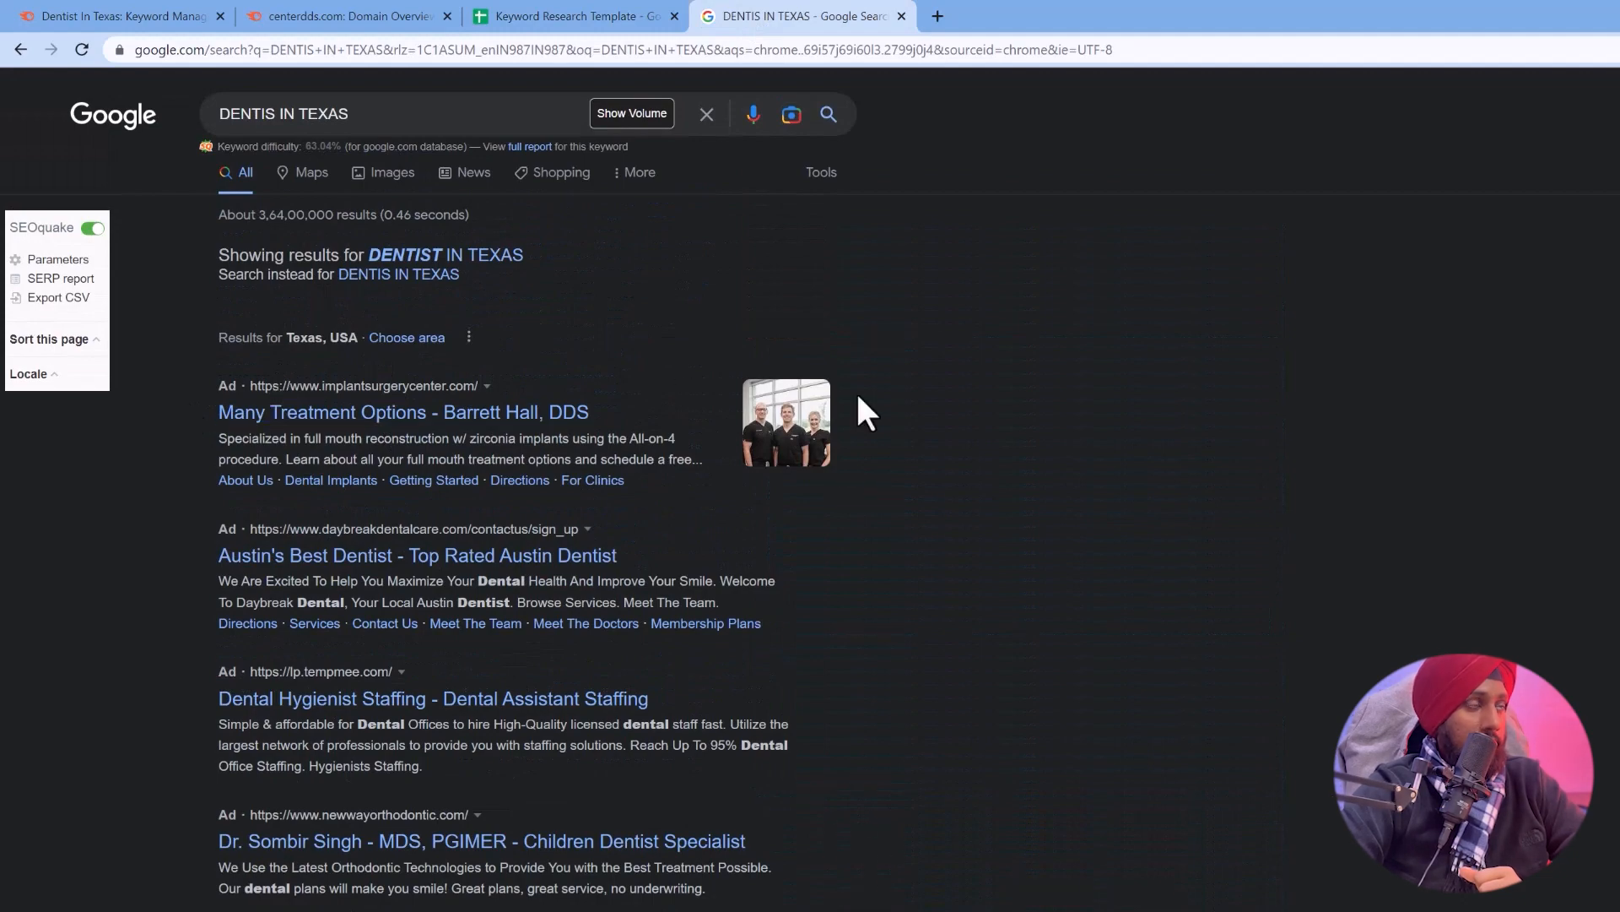
pyautogui.click(557, 15)
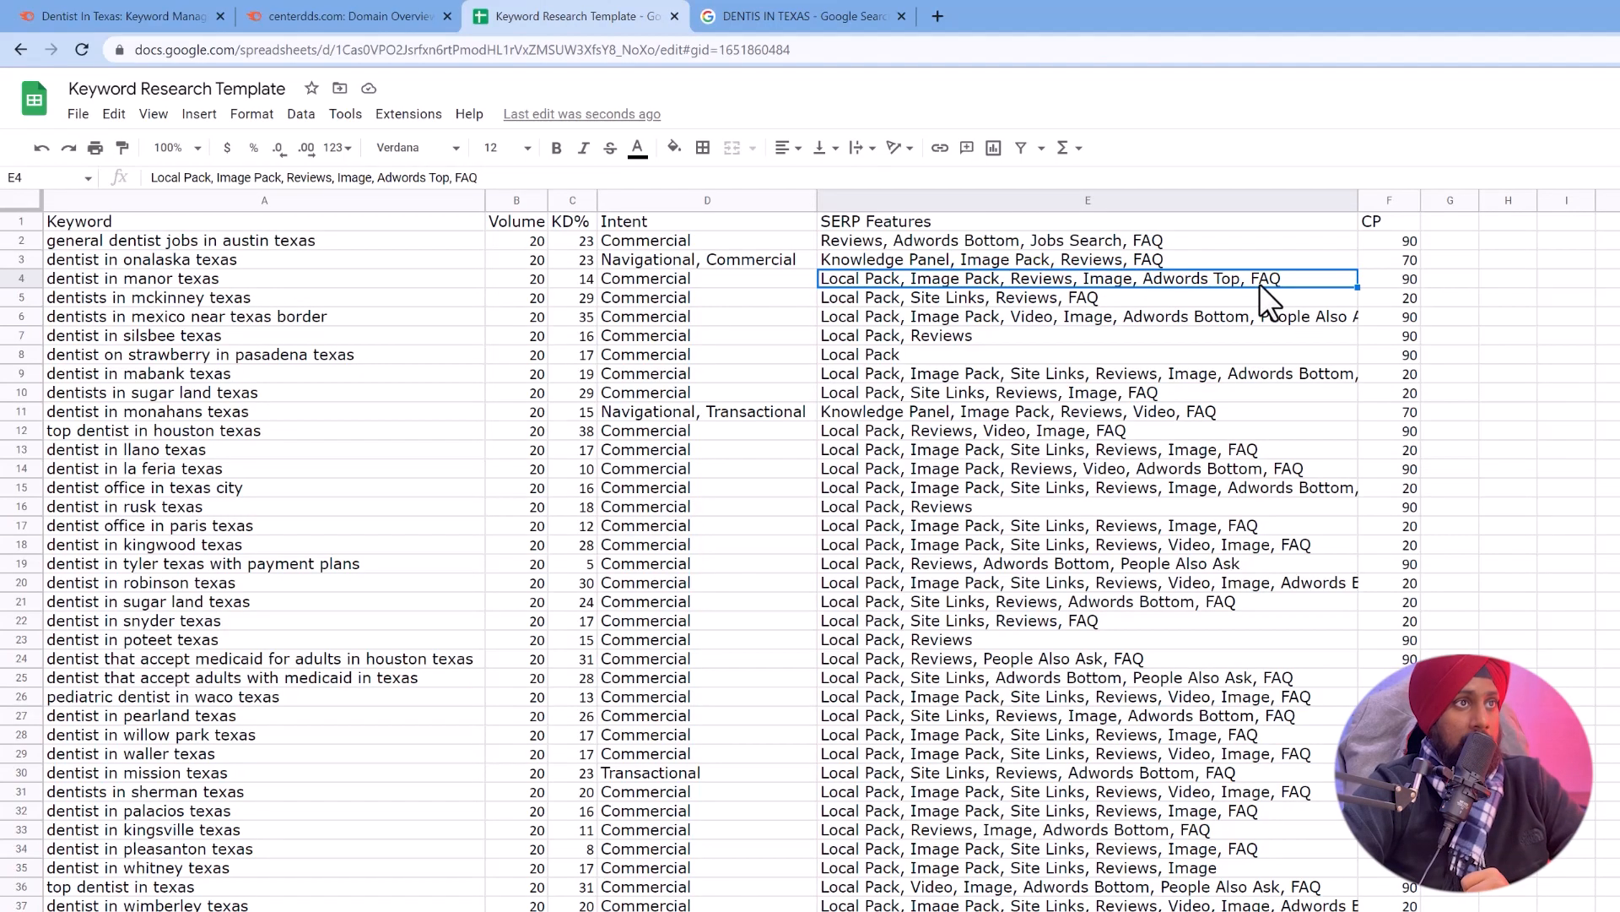
pyautogui.click(770, 15)
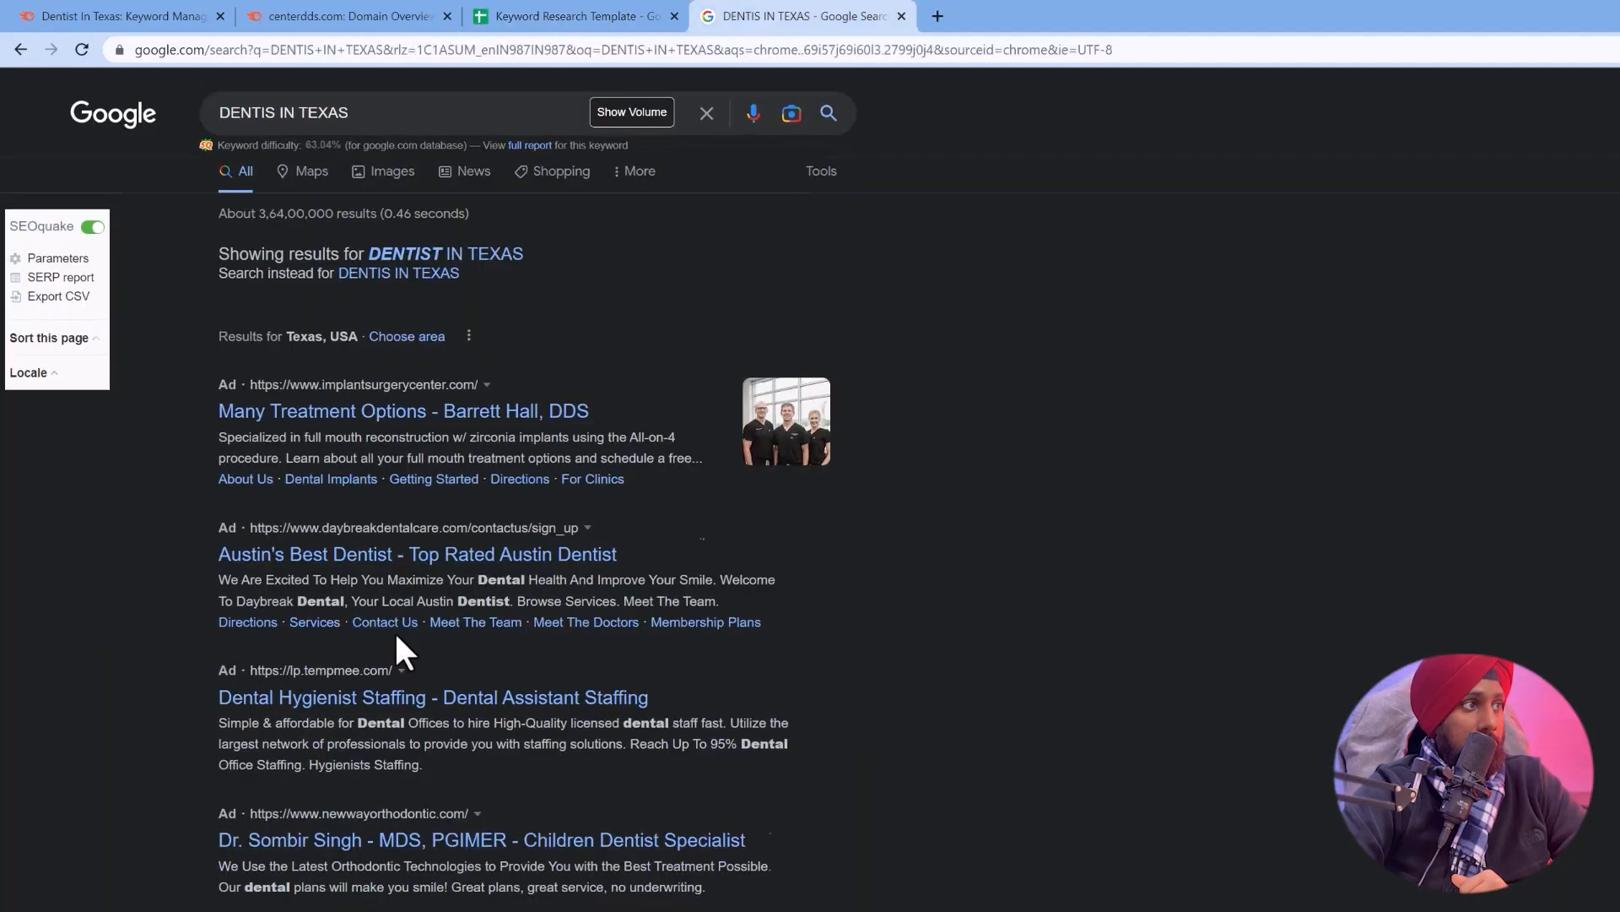
pyautogui.scroll(-10, 394, 630)
pyautogui.moveTo(192, 489); pyautogui.dragTo(759, 487)
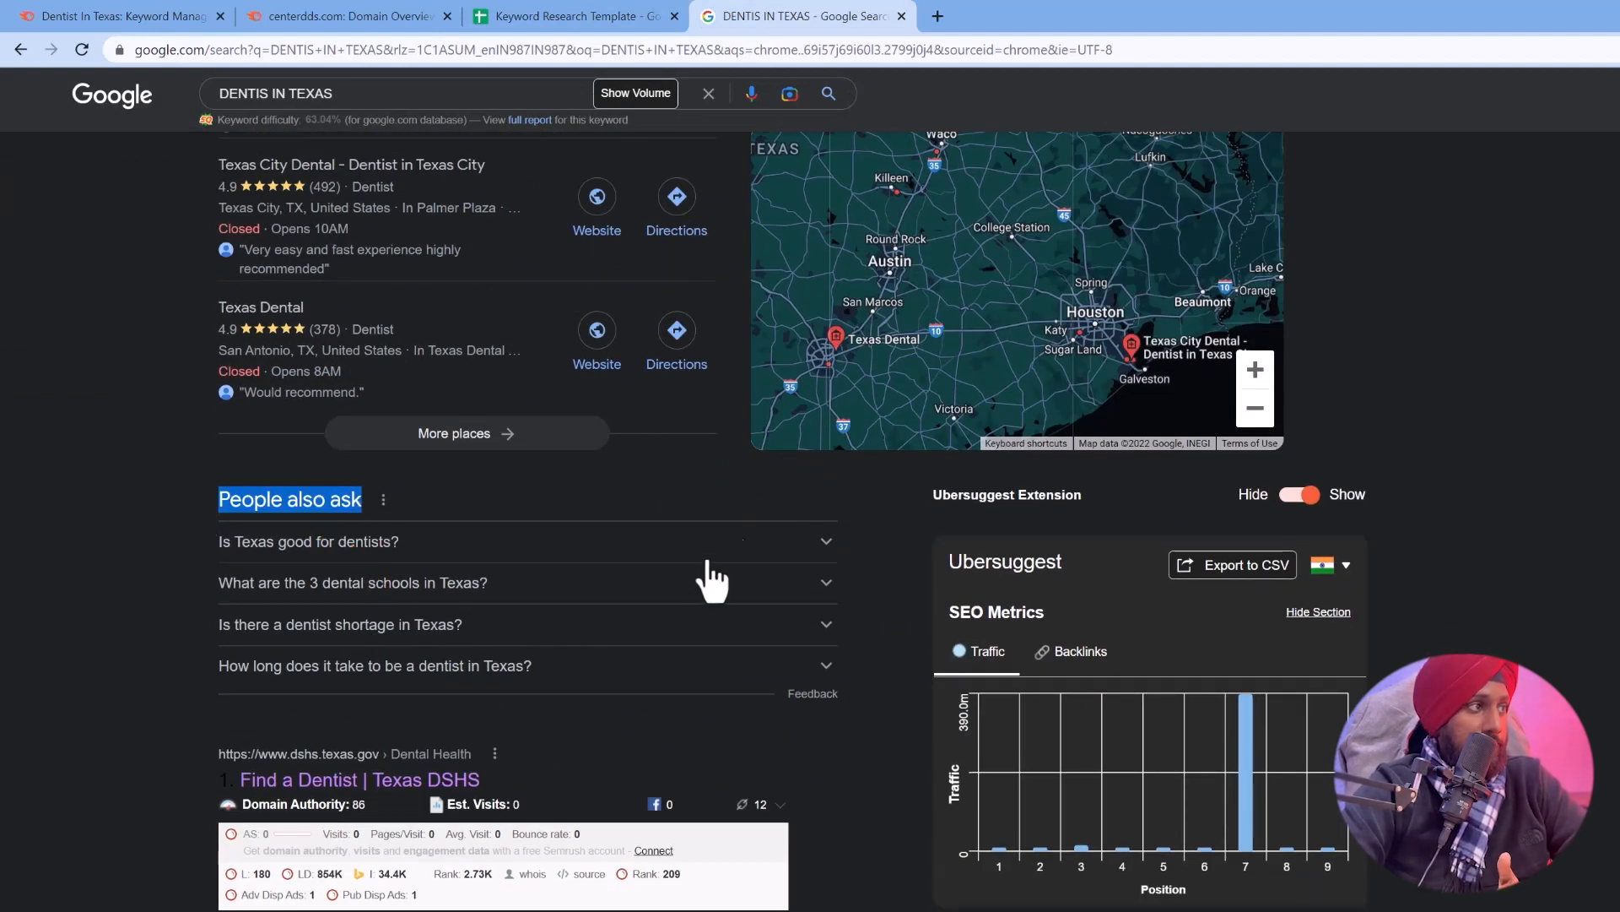
pyautogui.click(625, 17)
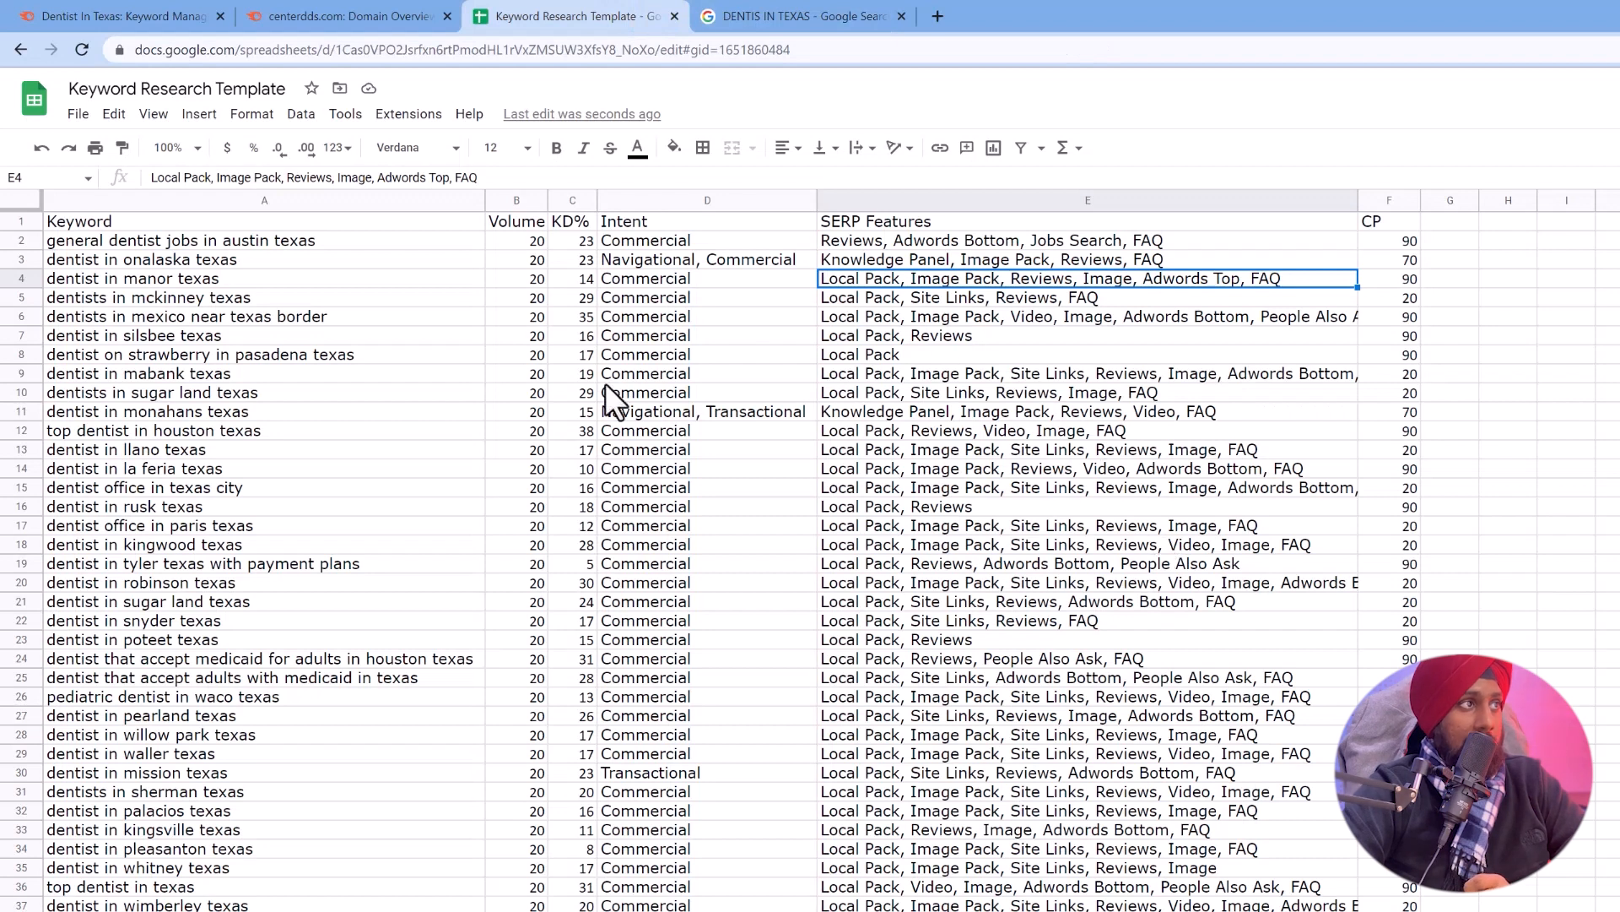
# Examine the SERP features listed for individual keywords, such as dentist in manor texas, dentist in silsbee texas and dentists in mexico near texas border.
pyautogui.click(225, 283)
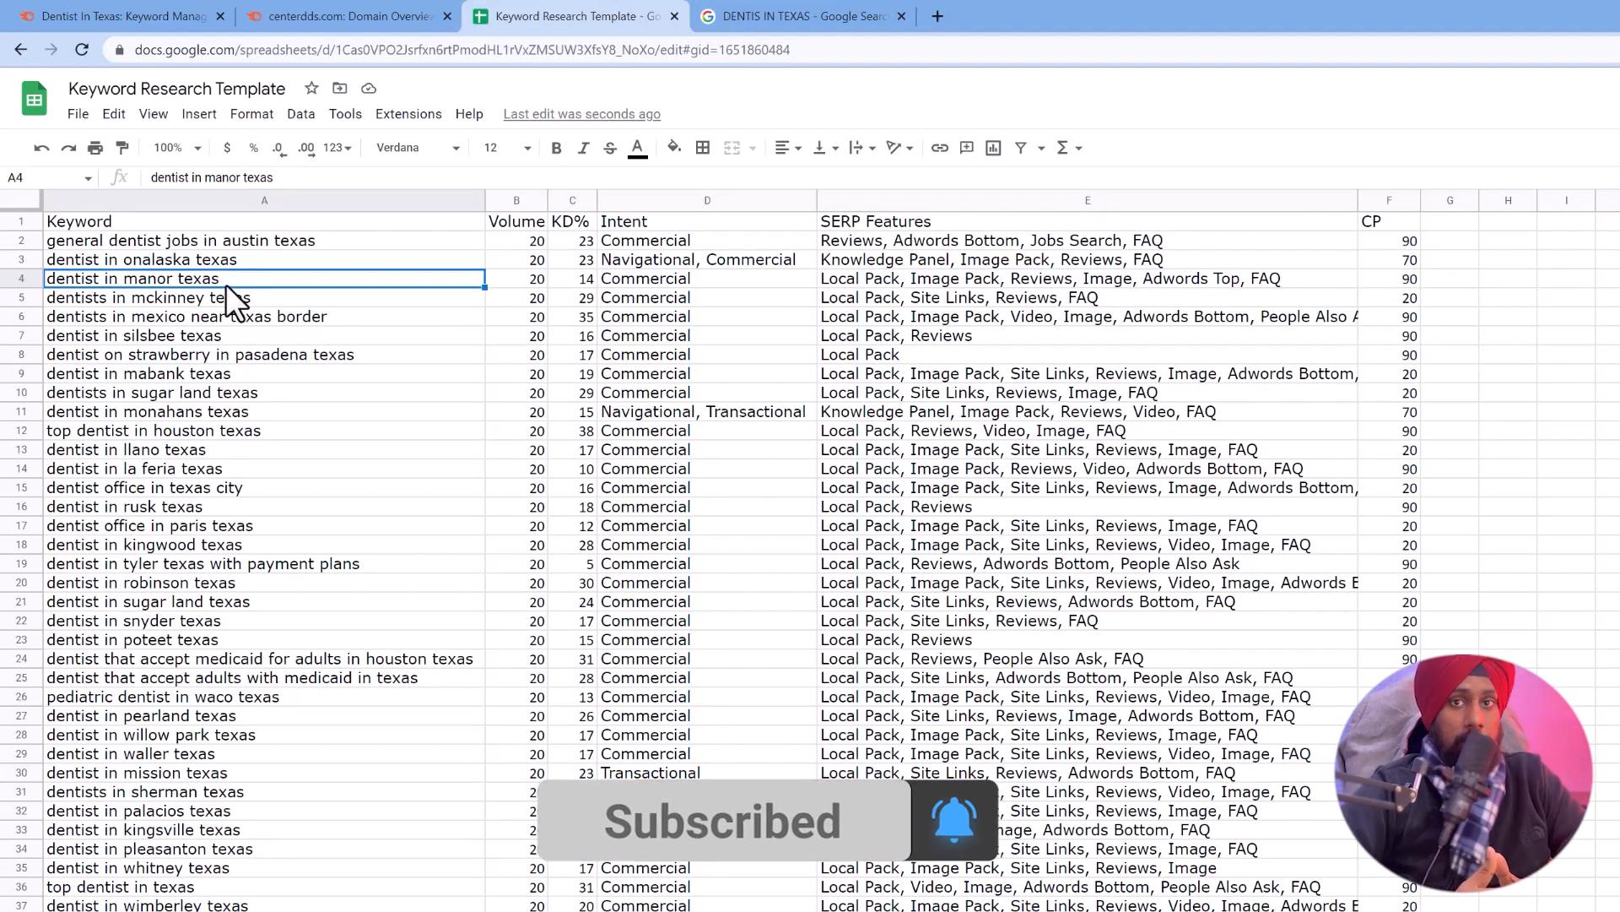
pyautogui.click(250, 336)
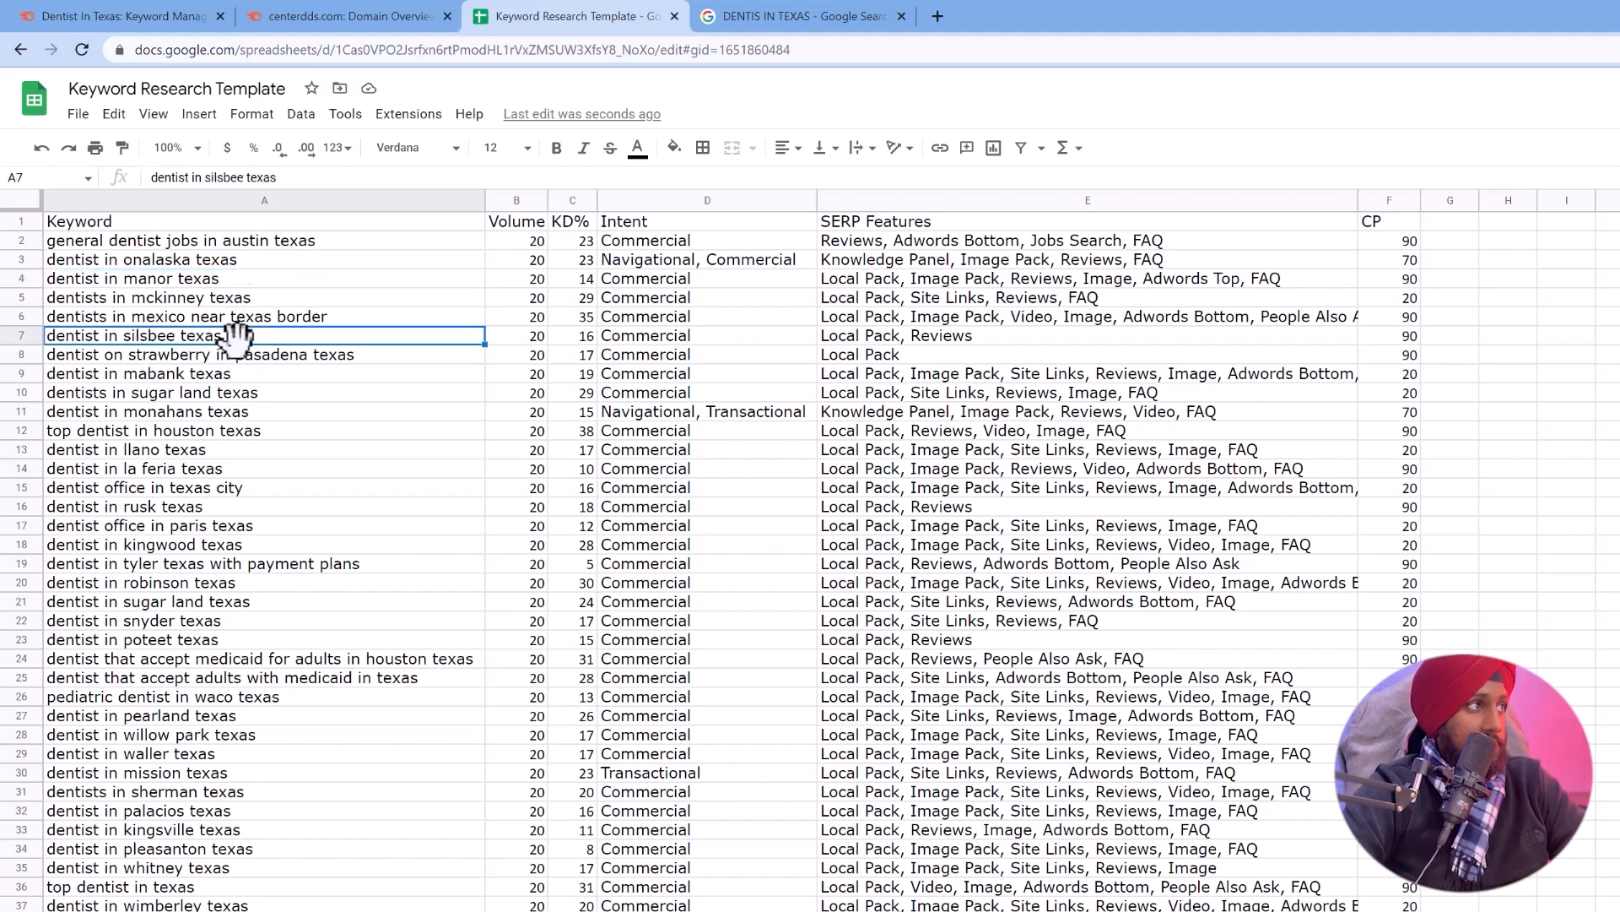
pyautogui.click(974, 338)
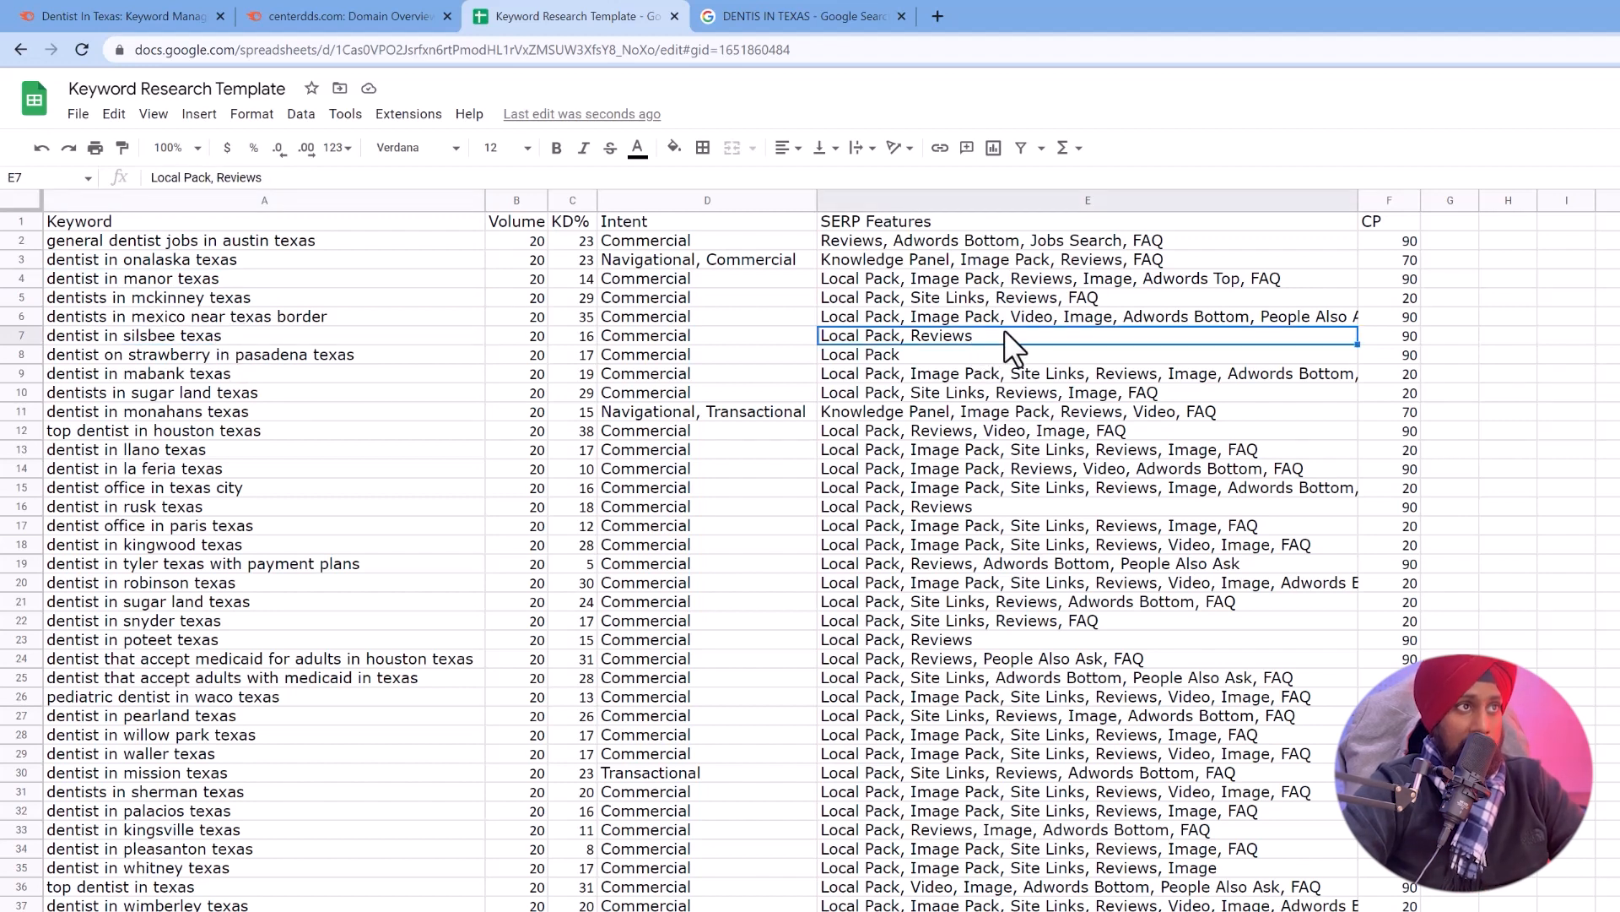
pyautogui.click(1154, 281)
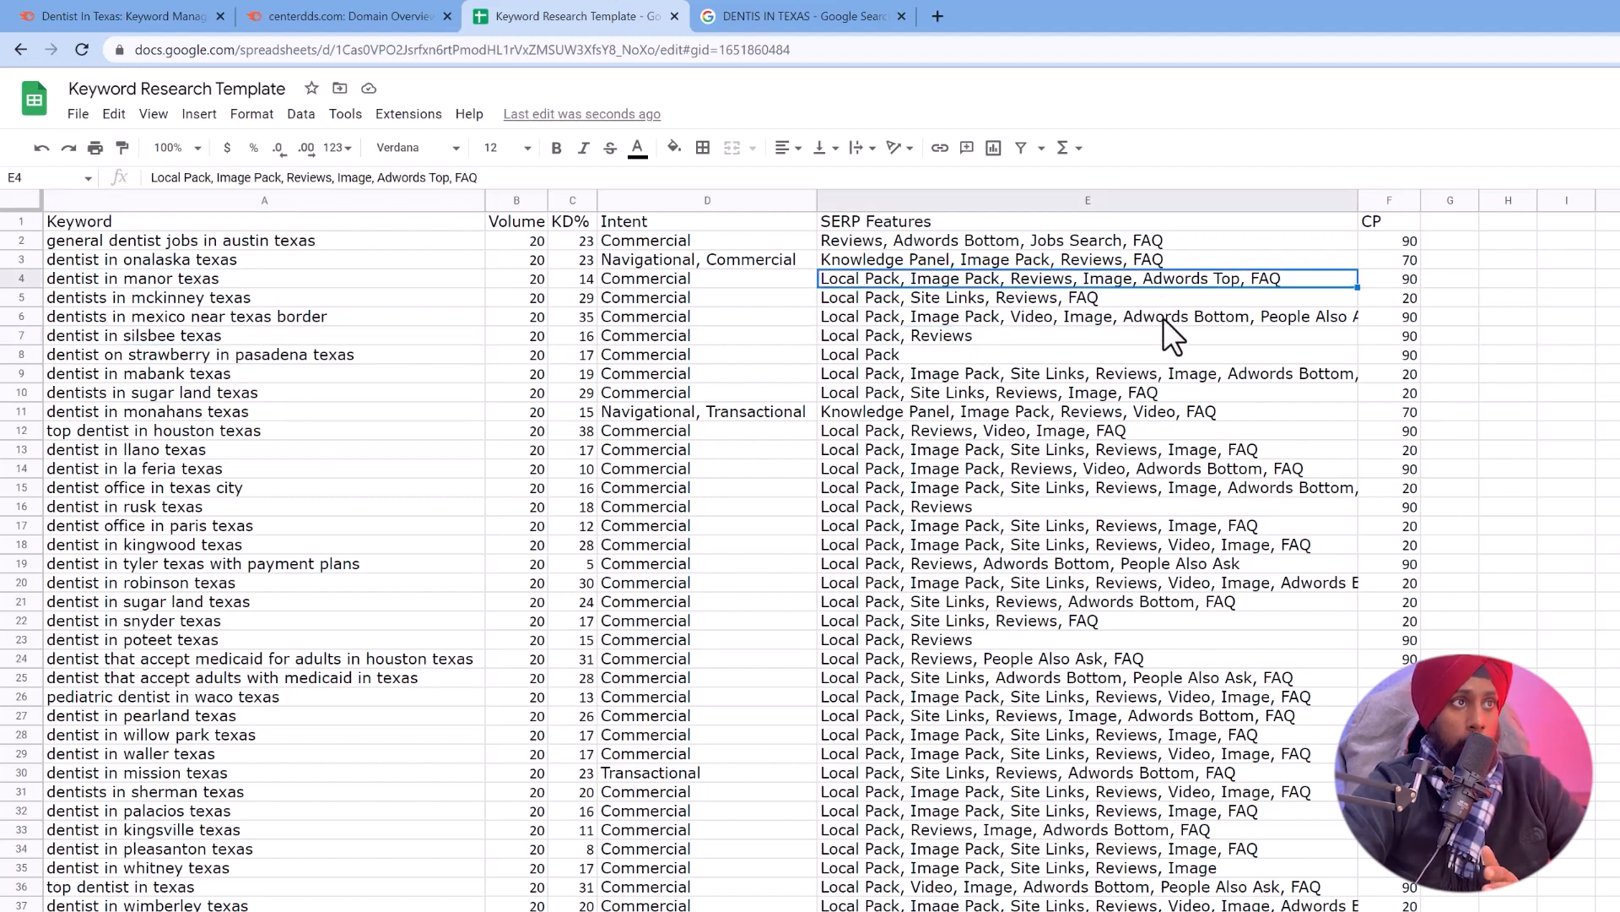
pyautogui.click(1163, 318)
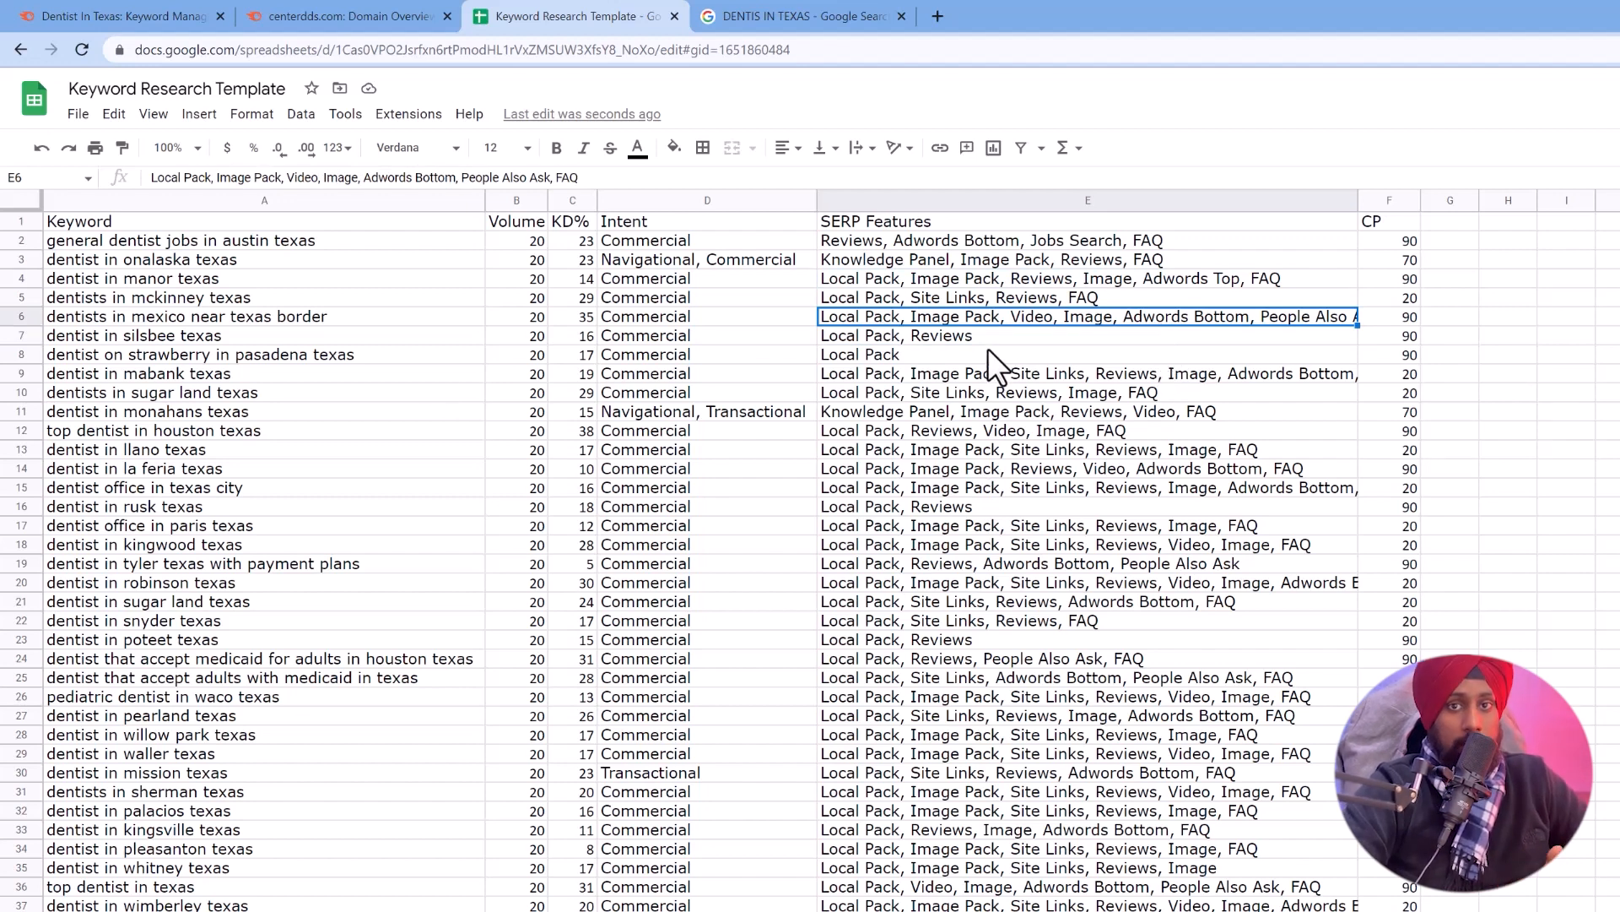
pyautogui.click(227, 323)
pyautogui.click(230, 338)
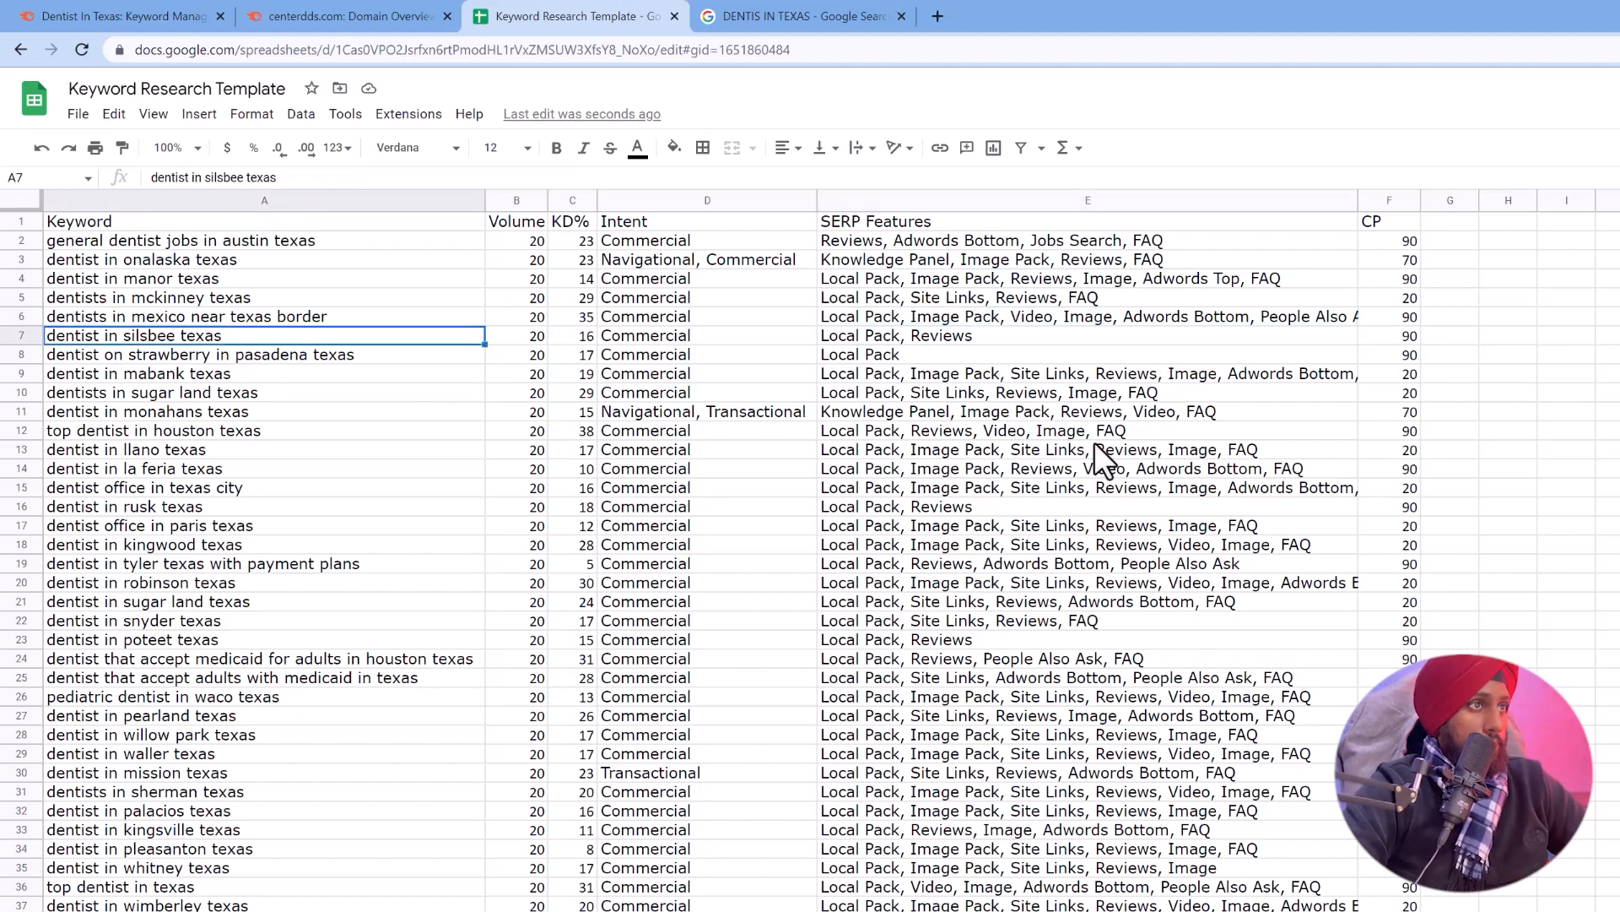
pyautogui.click(1094, 449)
pyautogui.click(979, 601)
pyautogui.click(912, 830)
pyautogui.scroll(-5, 910, 819)
pyautogui.scroll(5, 910, 819)
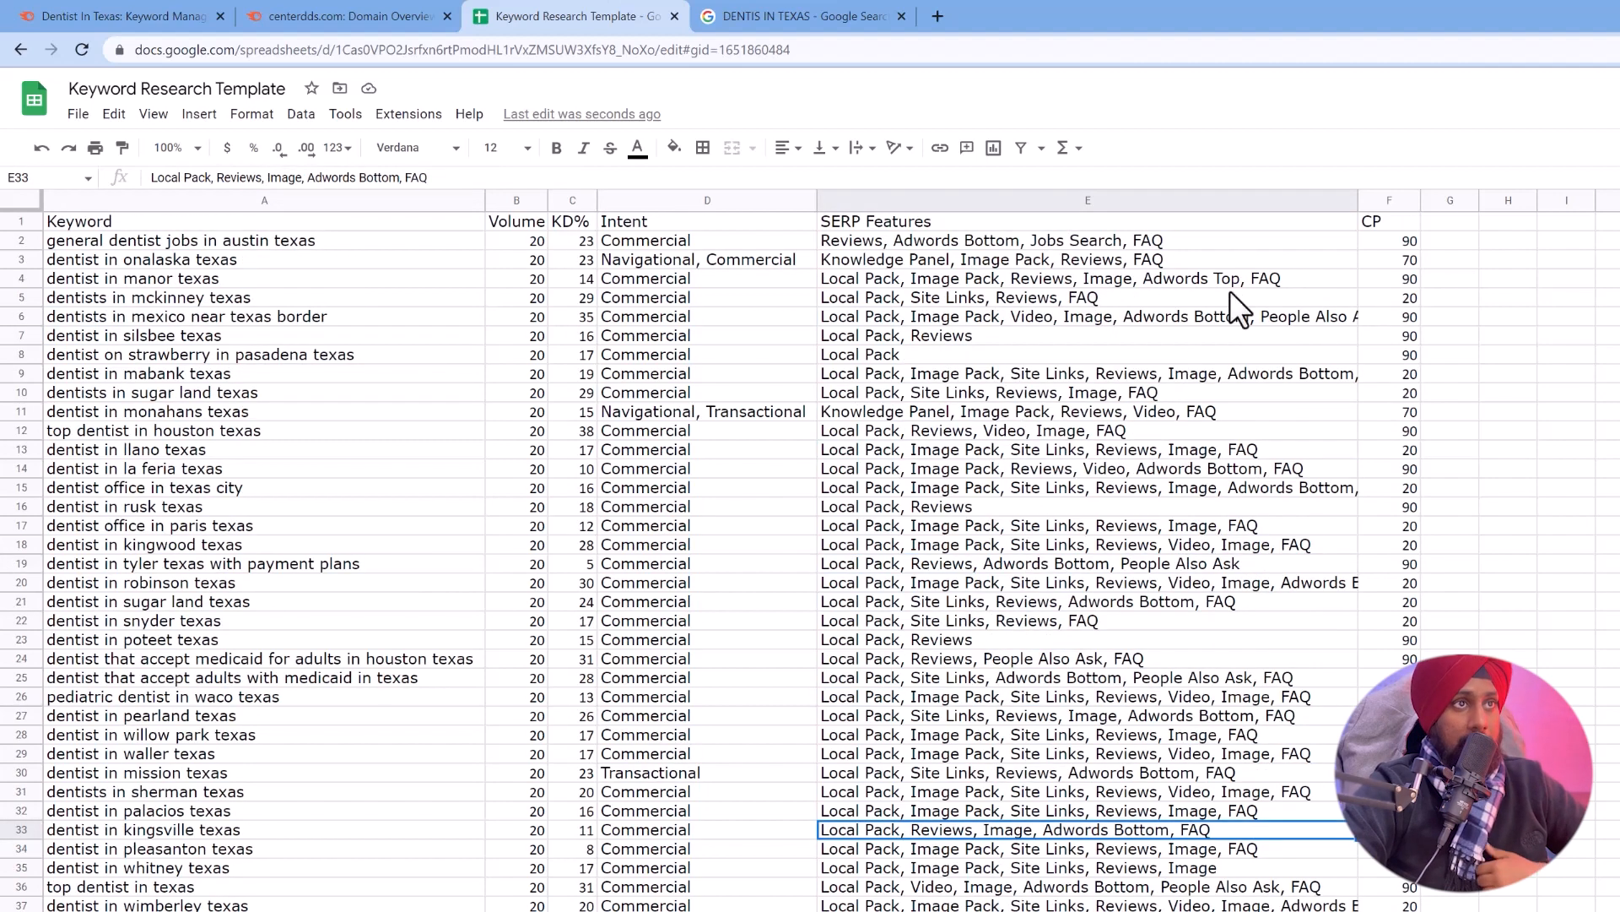
# Narrow the CP column slightly and compare the click potential of the first four keywords with their SERP features.
pyautogui.click(1374, 222)
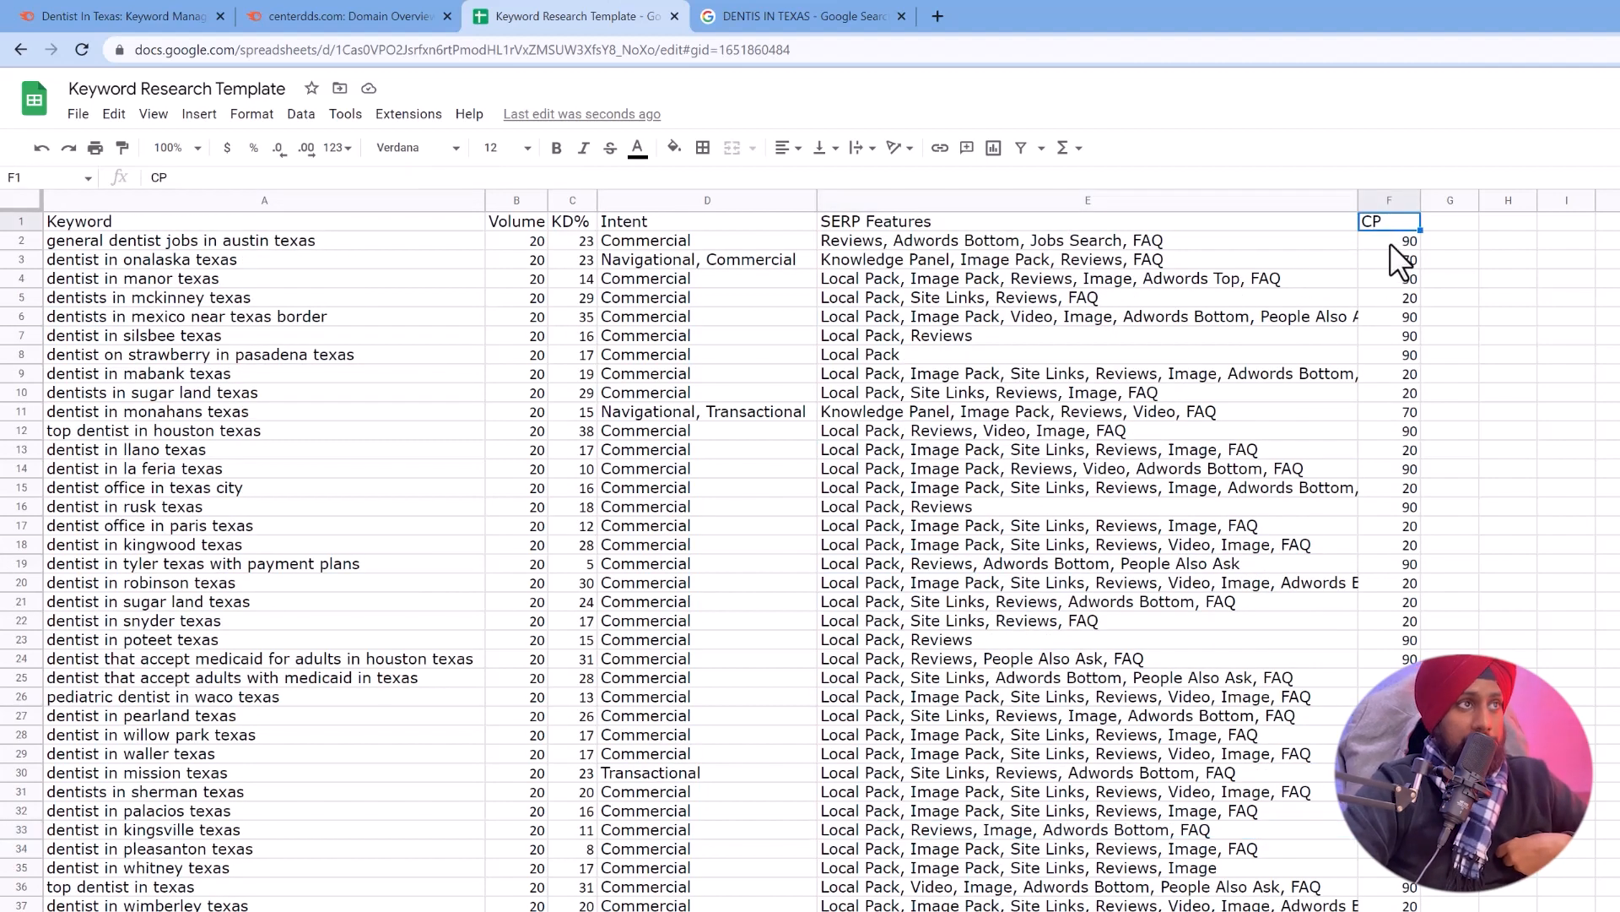
pyautogui.click(1390, 243)
pyautogui.click(148, 245)
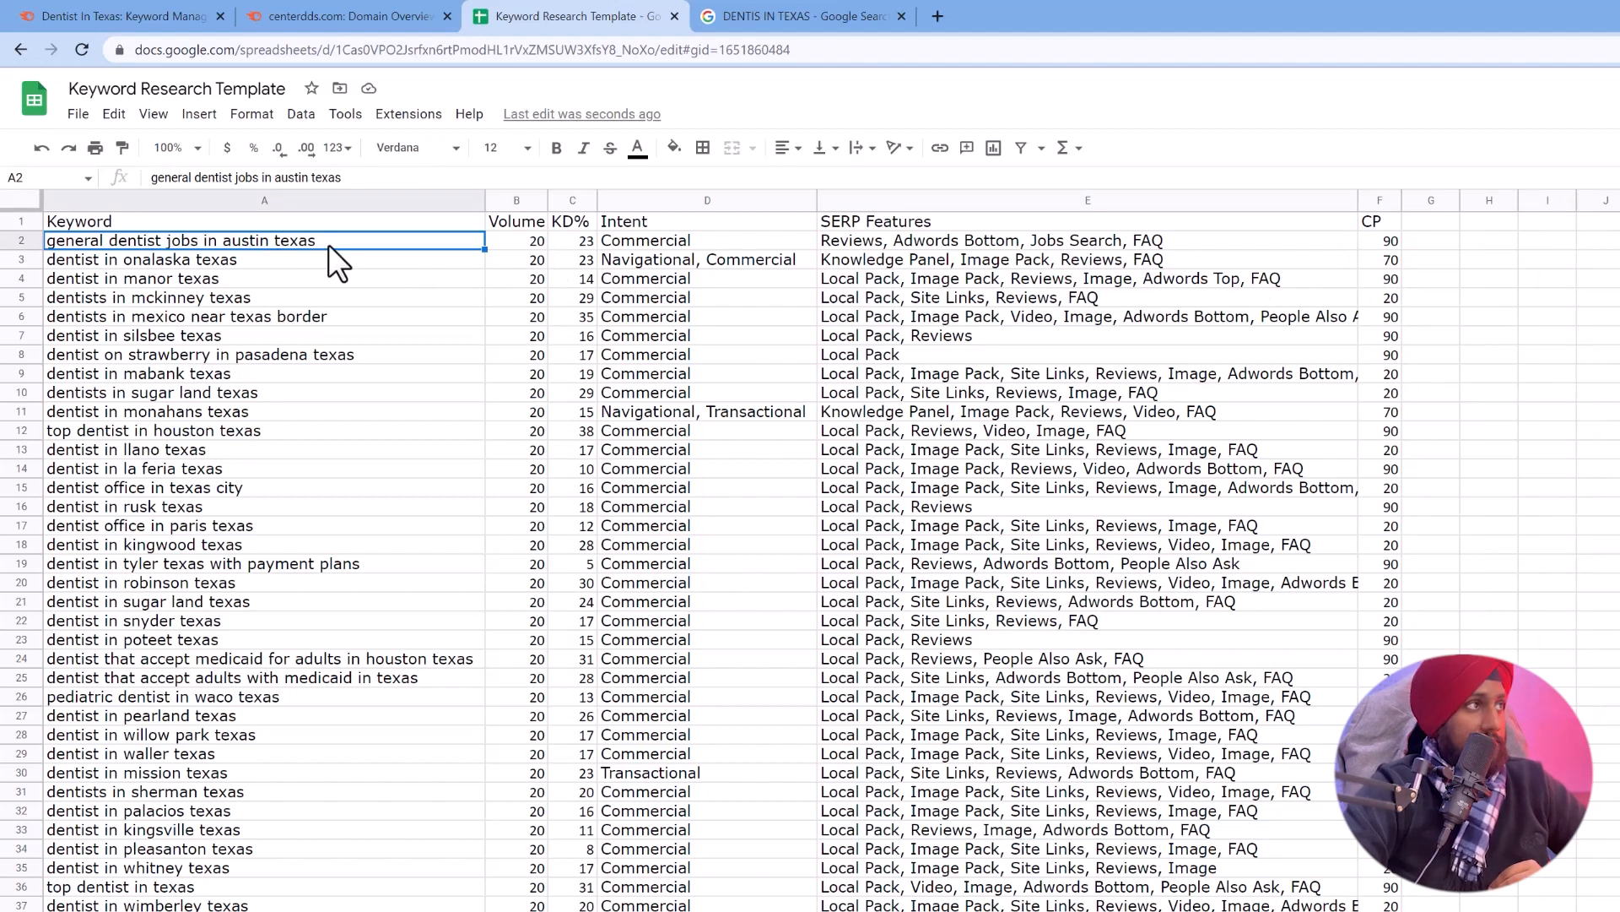
pyautogui.click(986, 236)
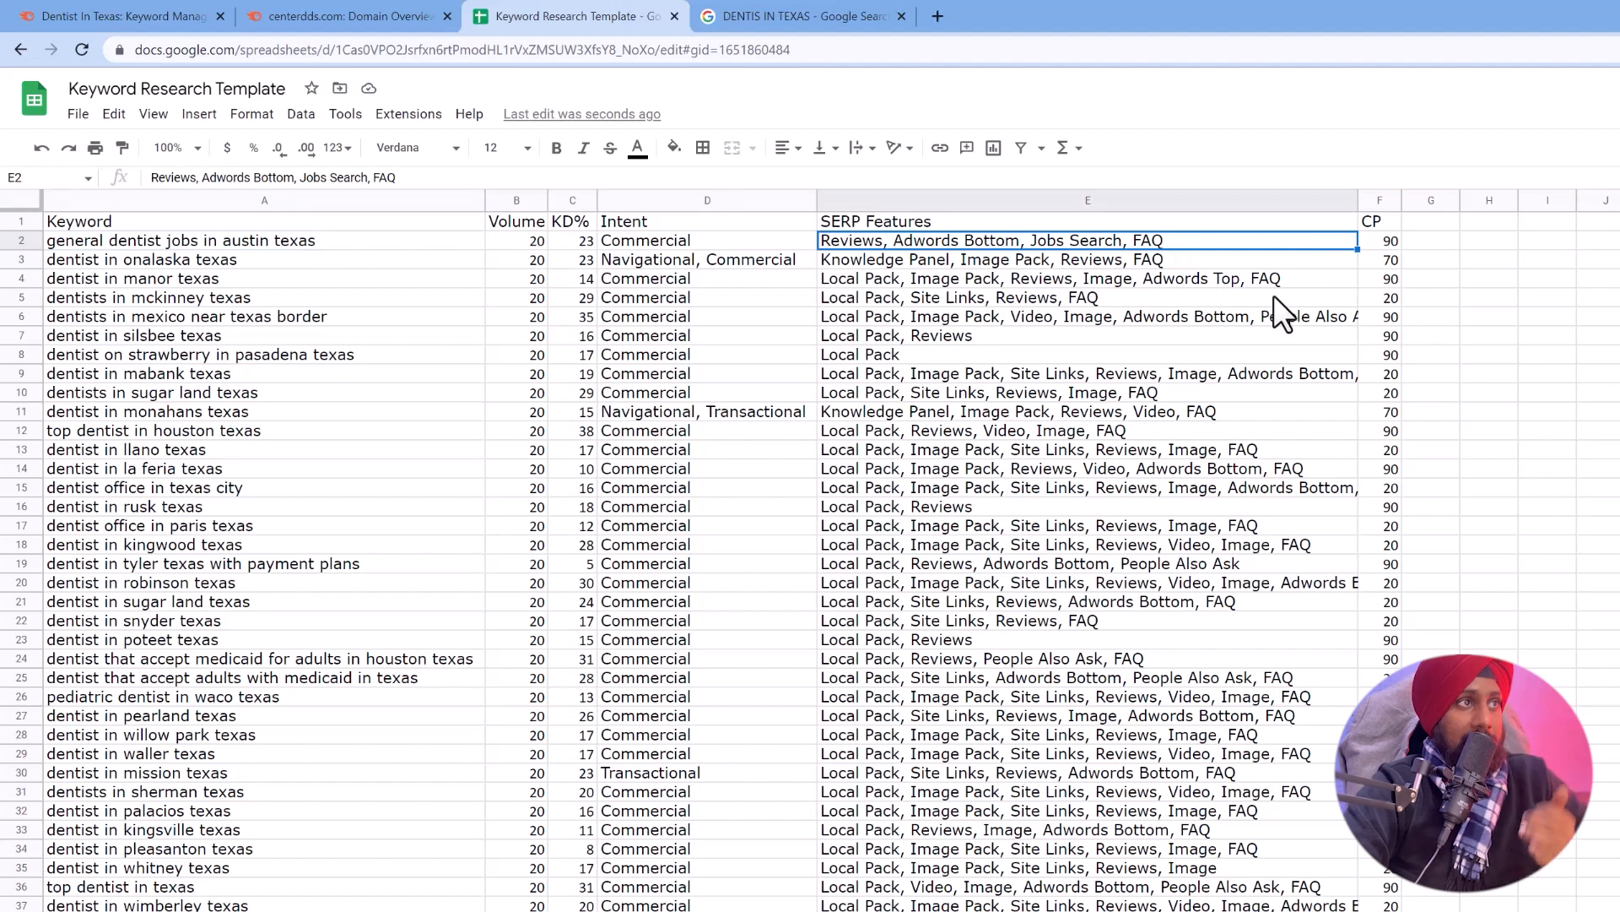
pyautogui.click(1387, 241)
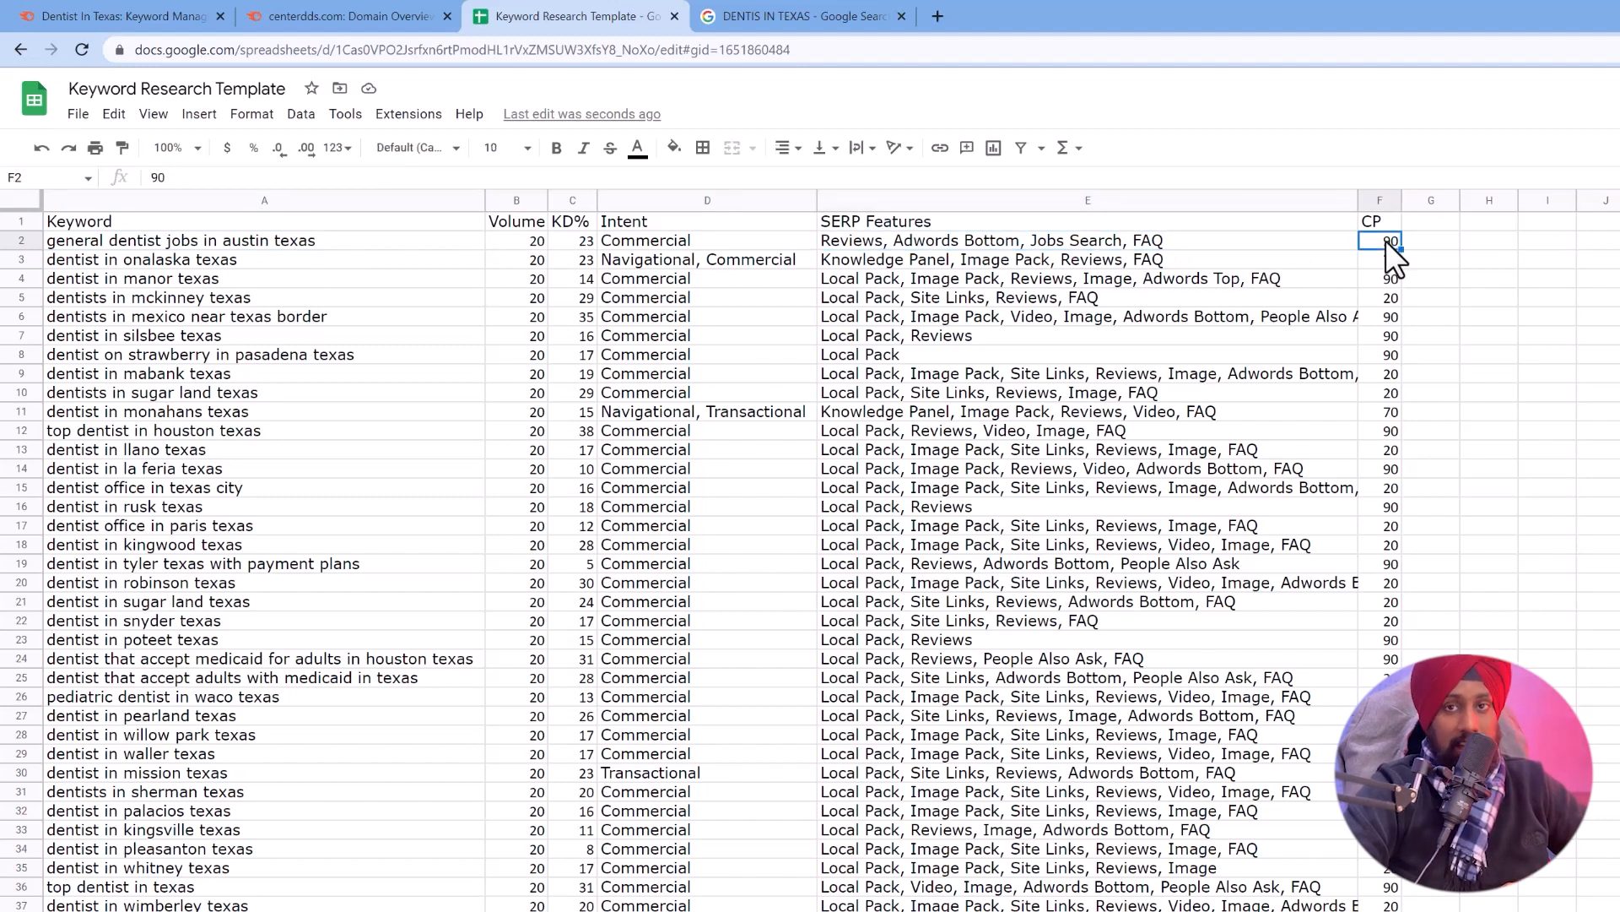
pyautogui.click(1249, 246)
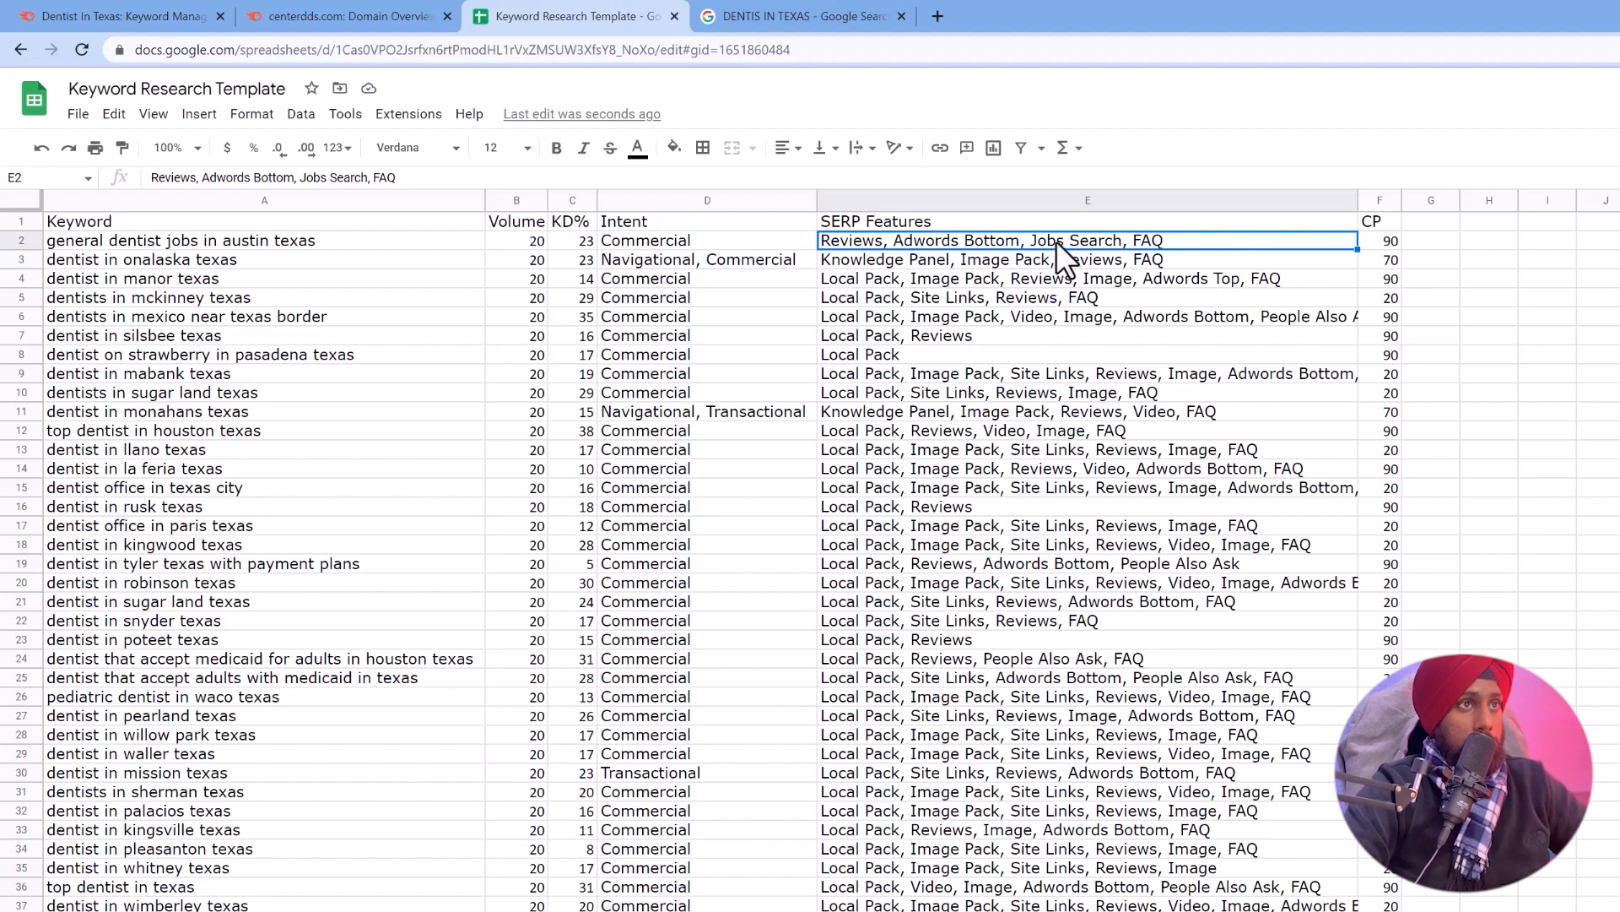
pyautogui.click(992, 298)
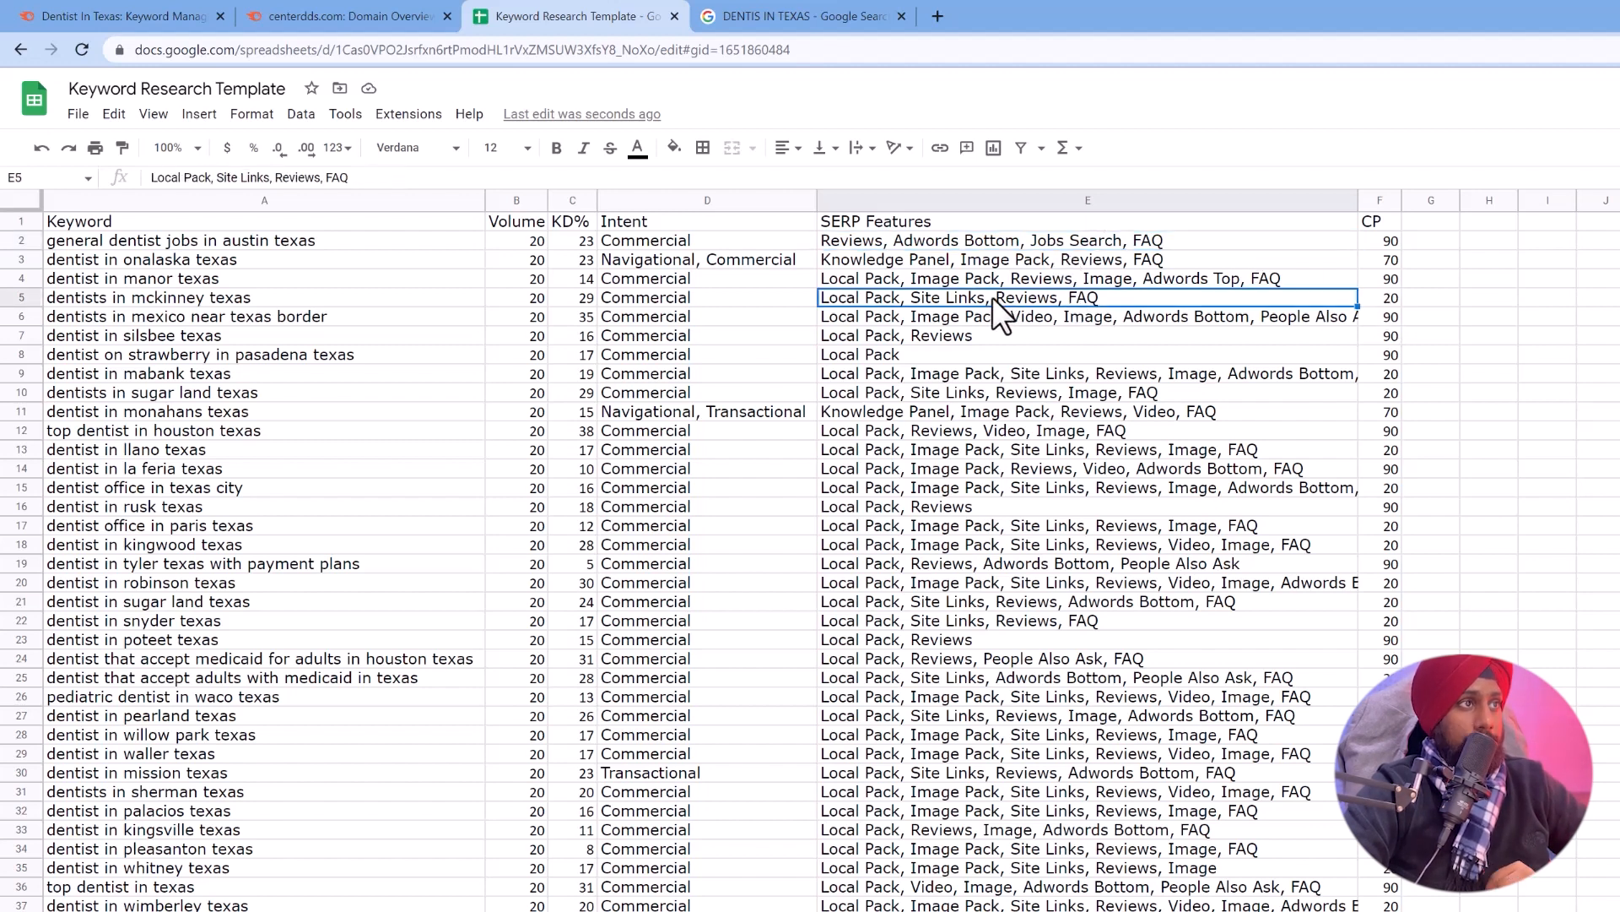
pyautogui.click(977, 262)
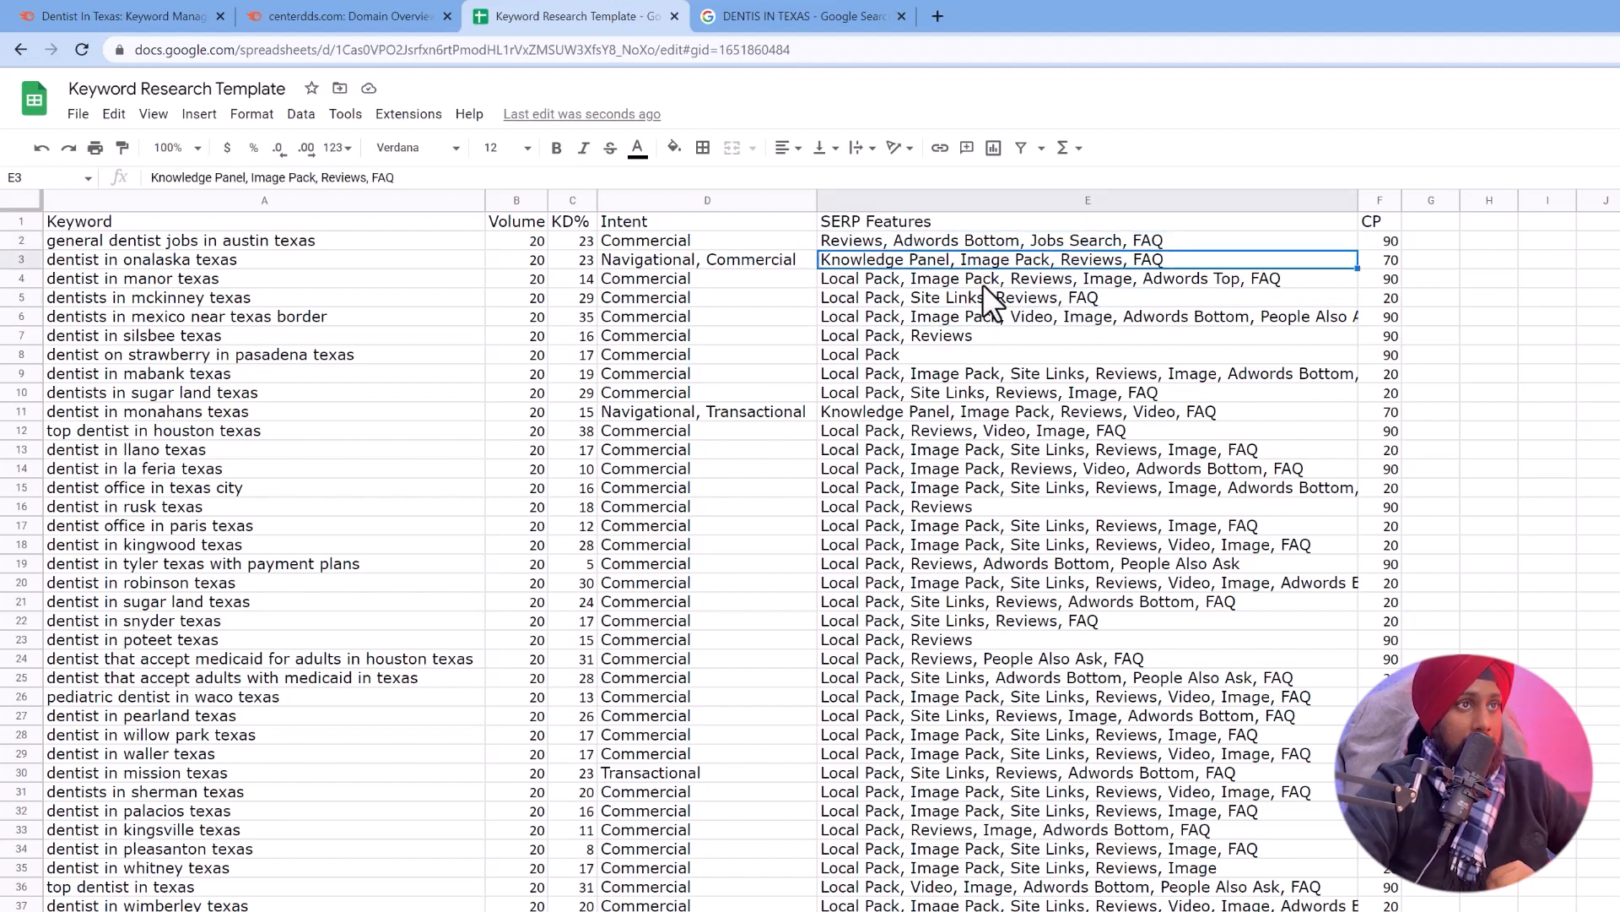
pyautogui.click(982, 280)
pyautogui.click(1378, 298)
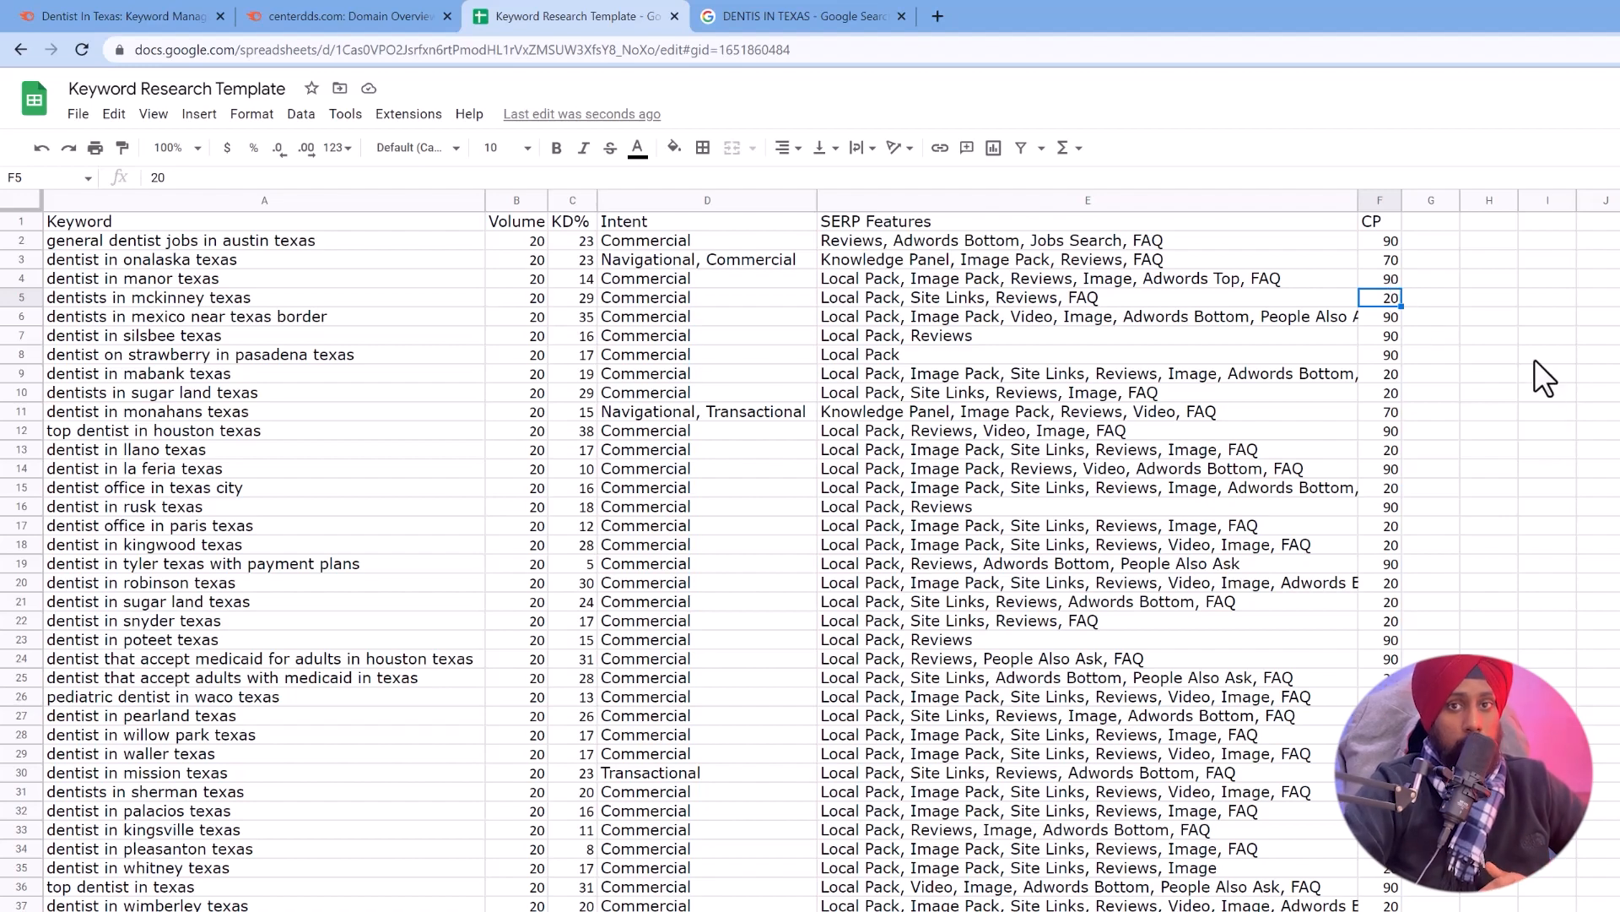
# Look through the full keyword list, checking the CP values against keywords and SERP features.
pyautogui.scroll(-20, 1360, 685)
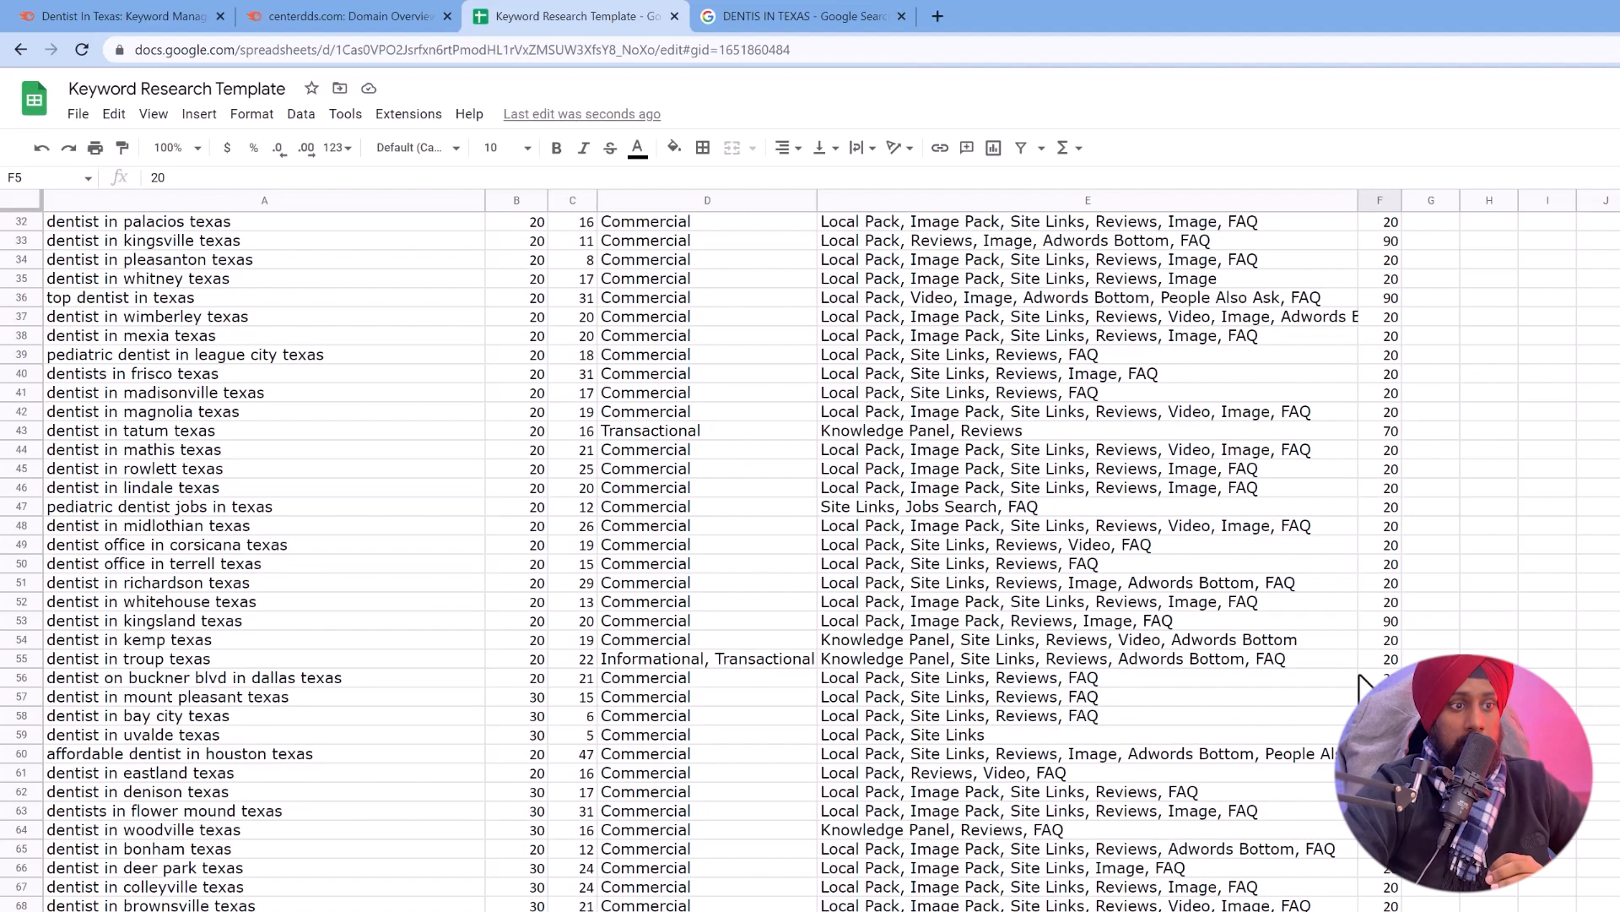
pyautogui.scroll(-10, 1360, 685)
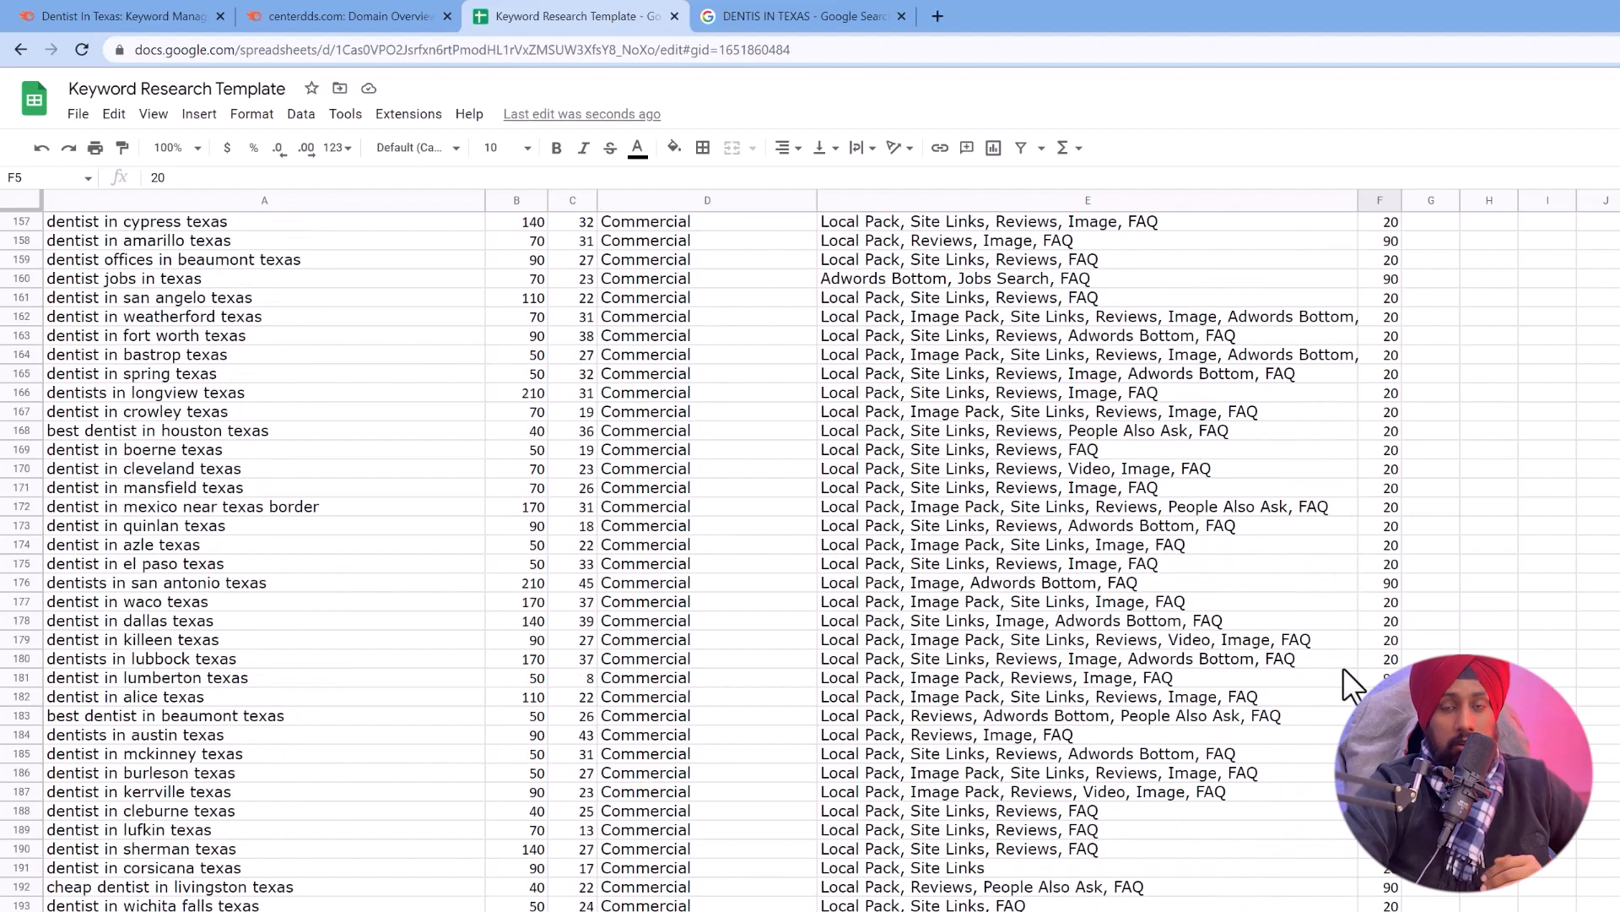
pyautogui.scroll(20, 1341, 667)
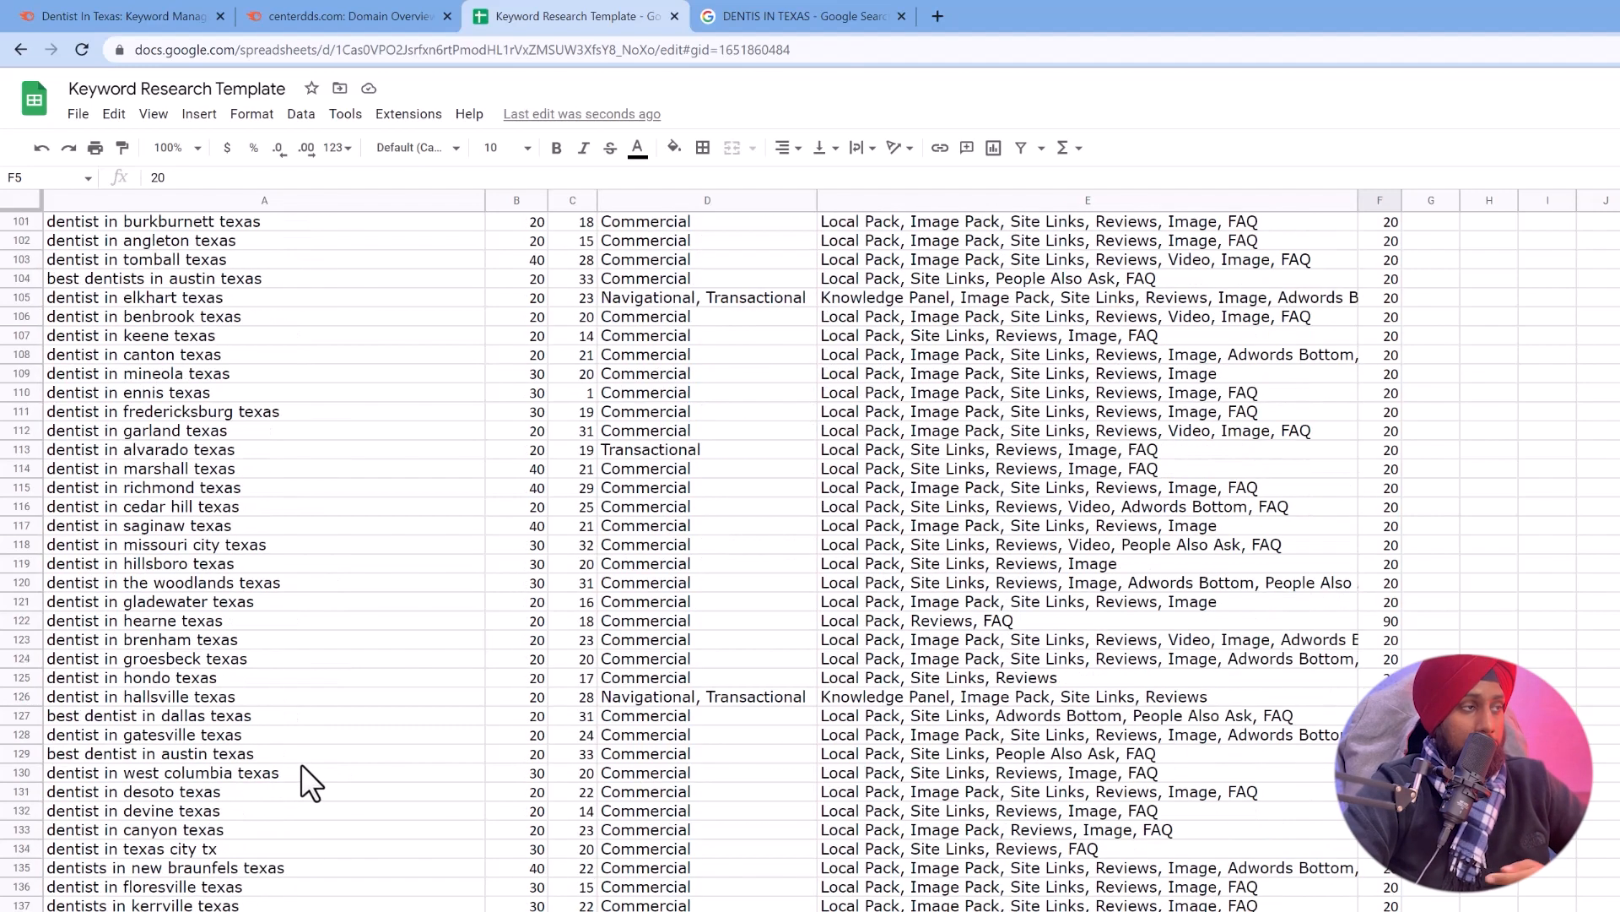
pyautogui.scroll(15, 1321, 358)
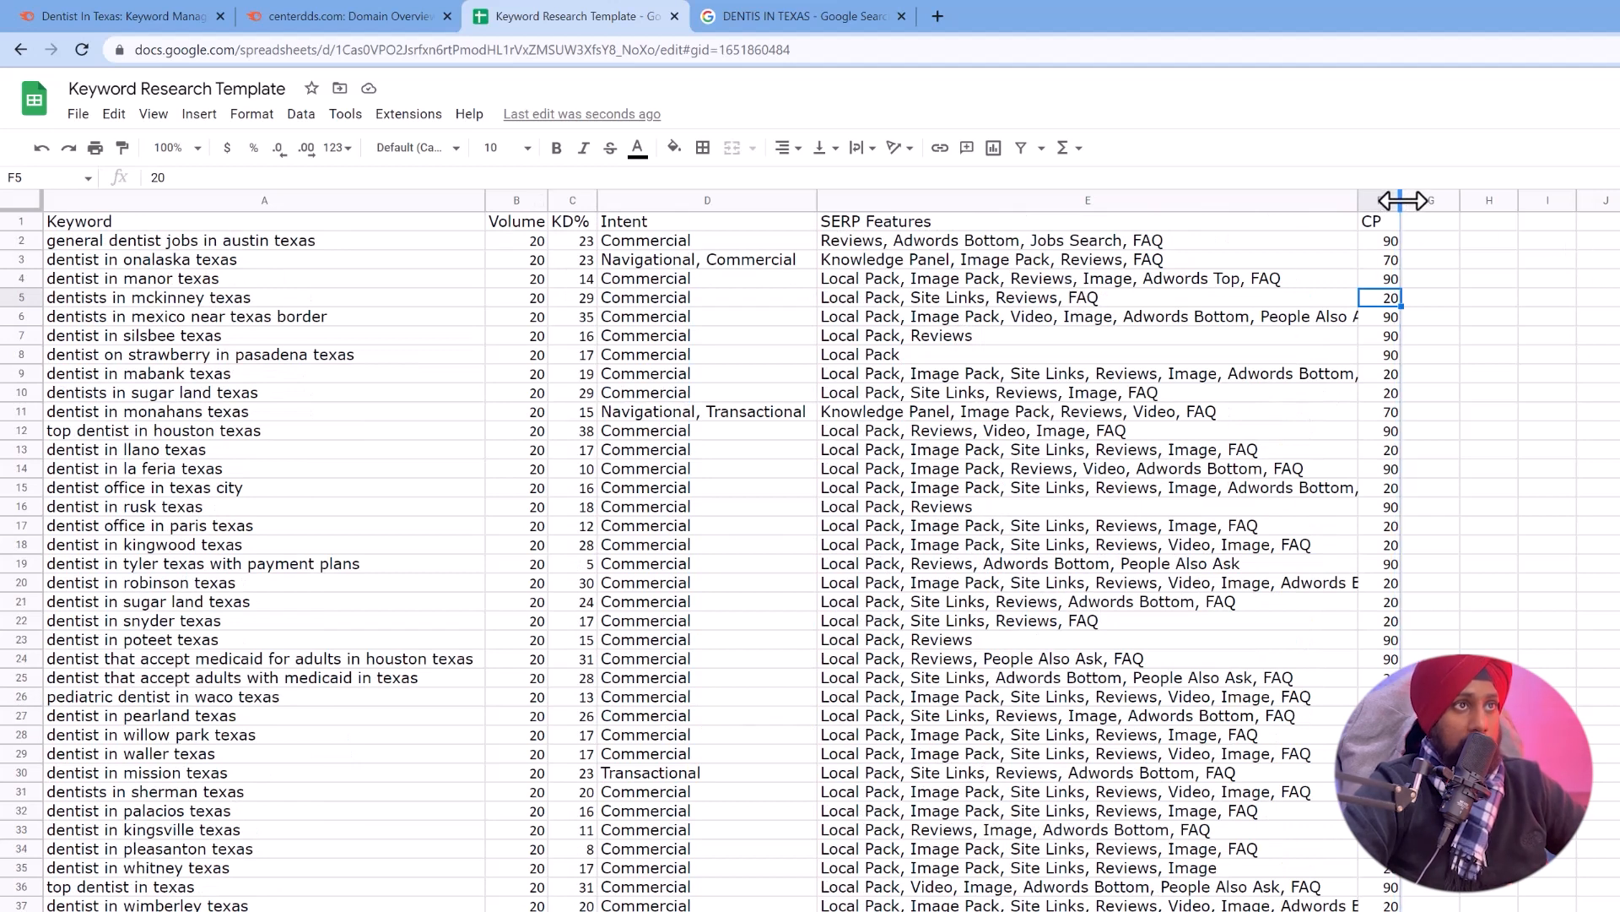
pyautogui.click(1377, 375)
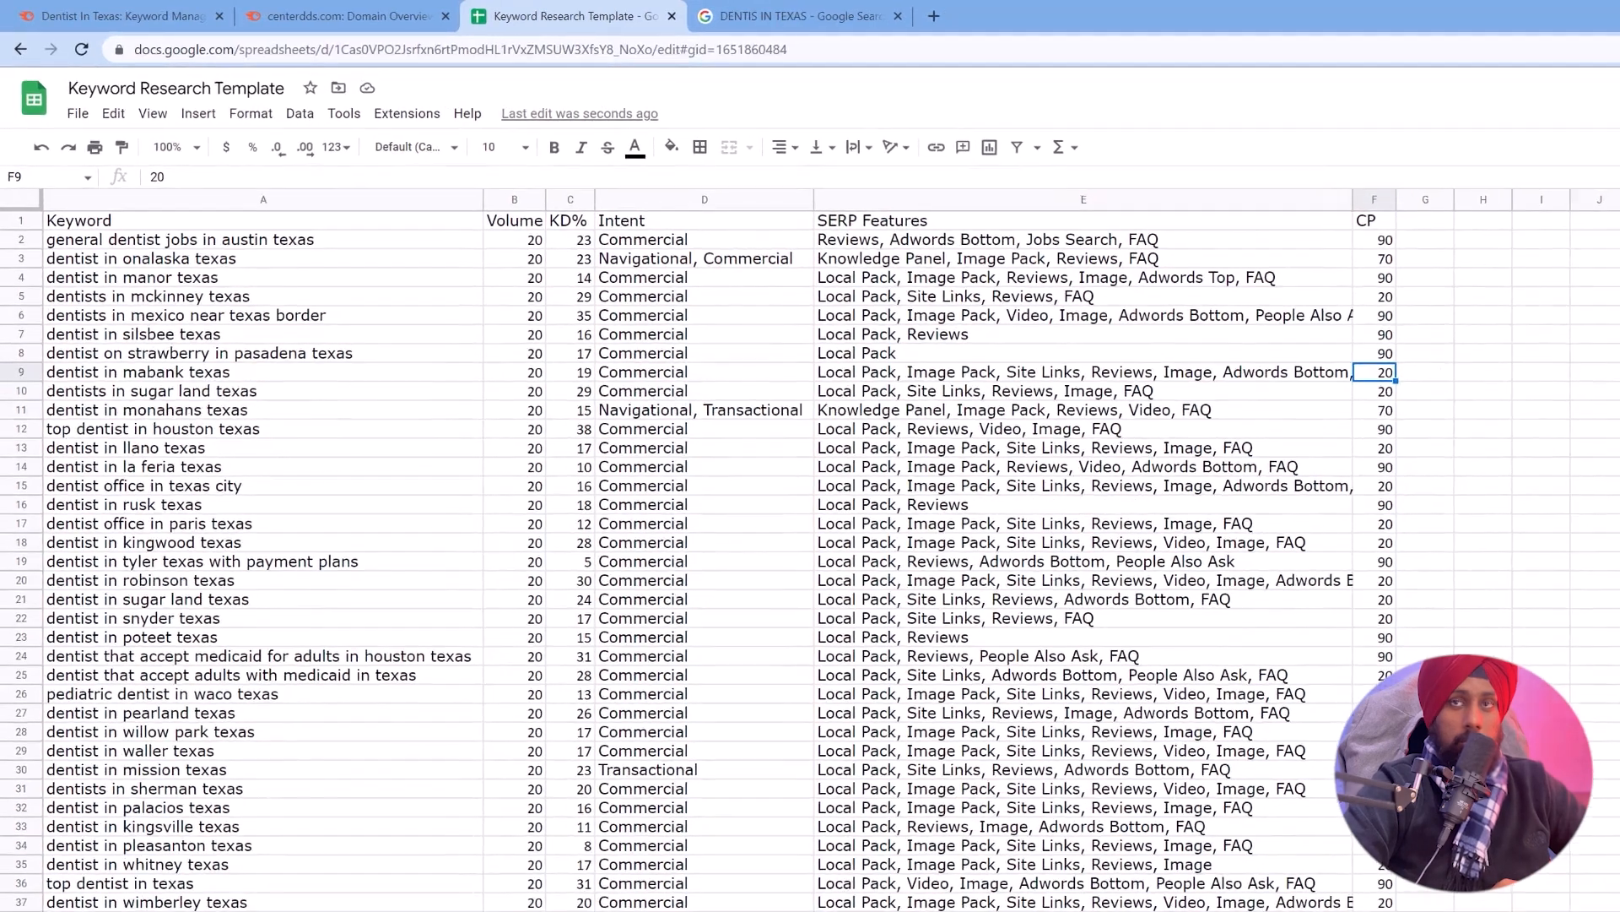
# Enter the page slug /destinst-in-texas in cell I7 beside the keyword table.
pyautogui.click(1541, 352)
pyautogui.doubleClick(1537, 336)
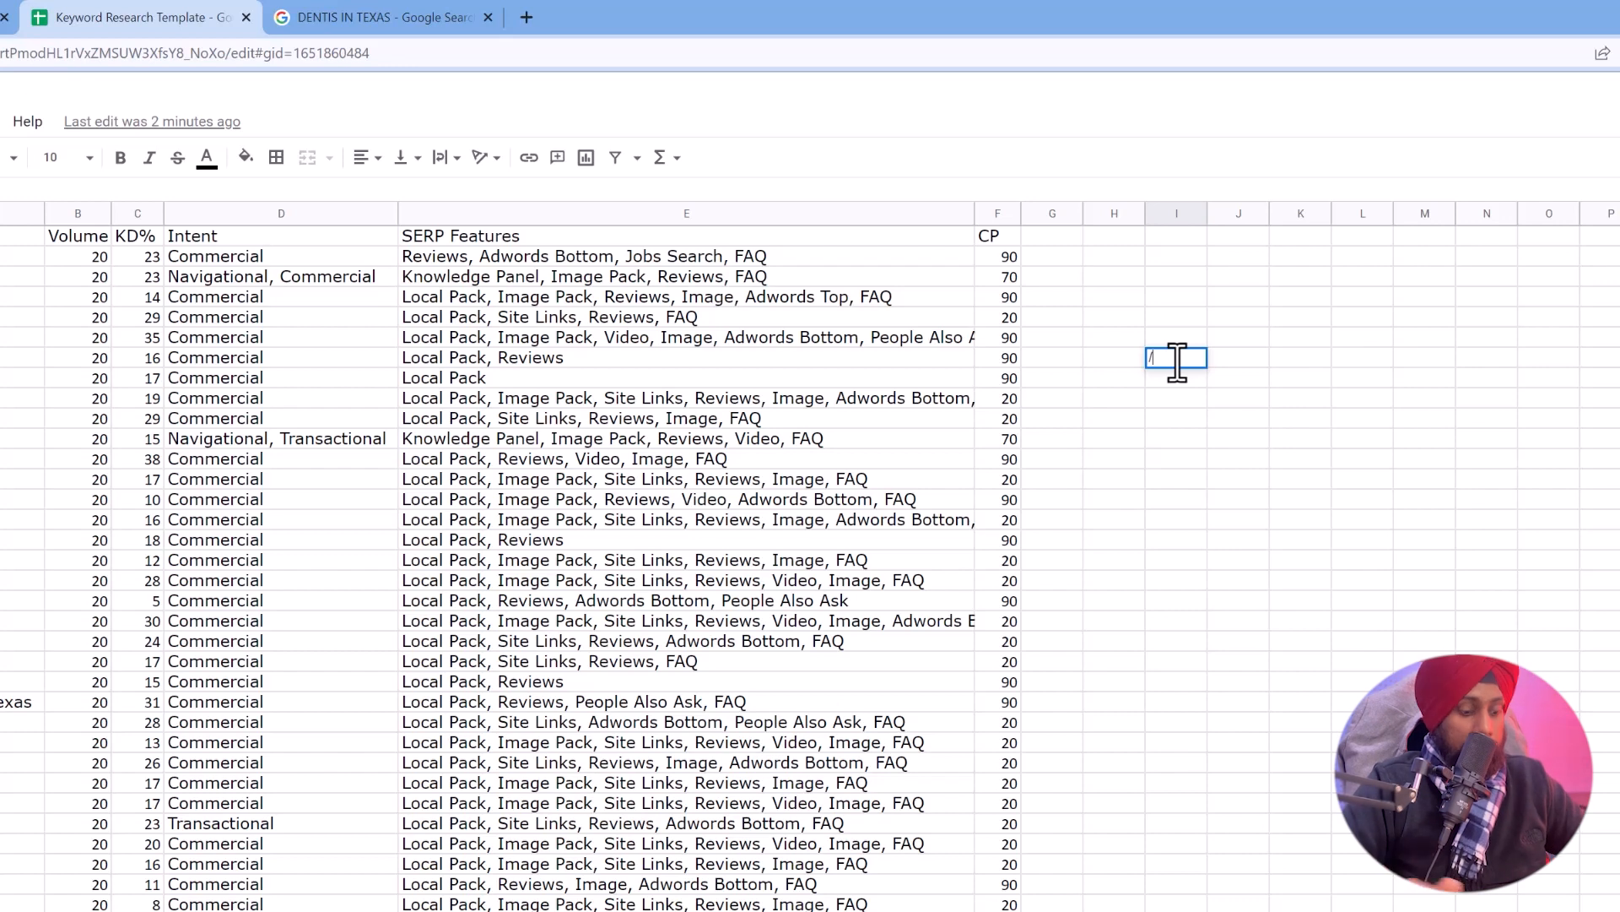
pyautogui.write('bes')
pyautogui.press('BackSpace')
pyautogui.press('BackSpace')
pyautogui.press('BackSpace')
pyautogui.write('de')
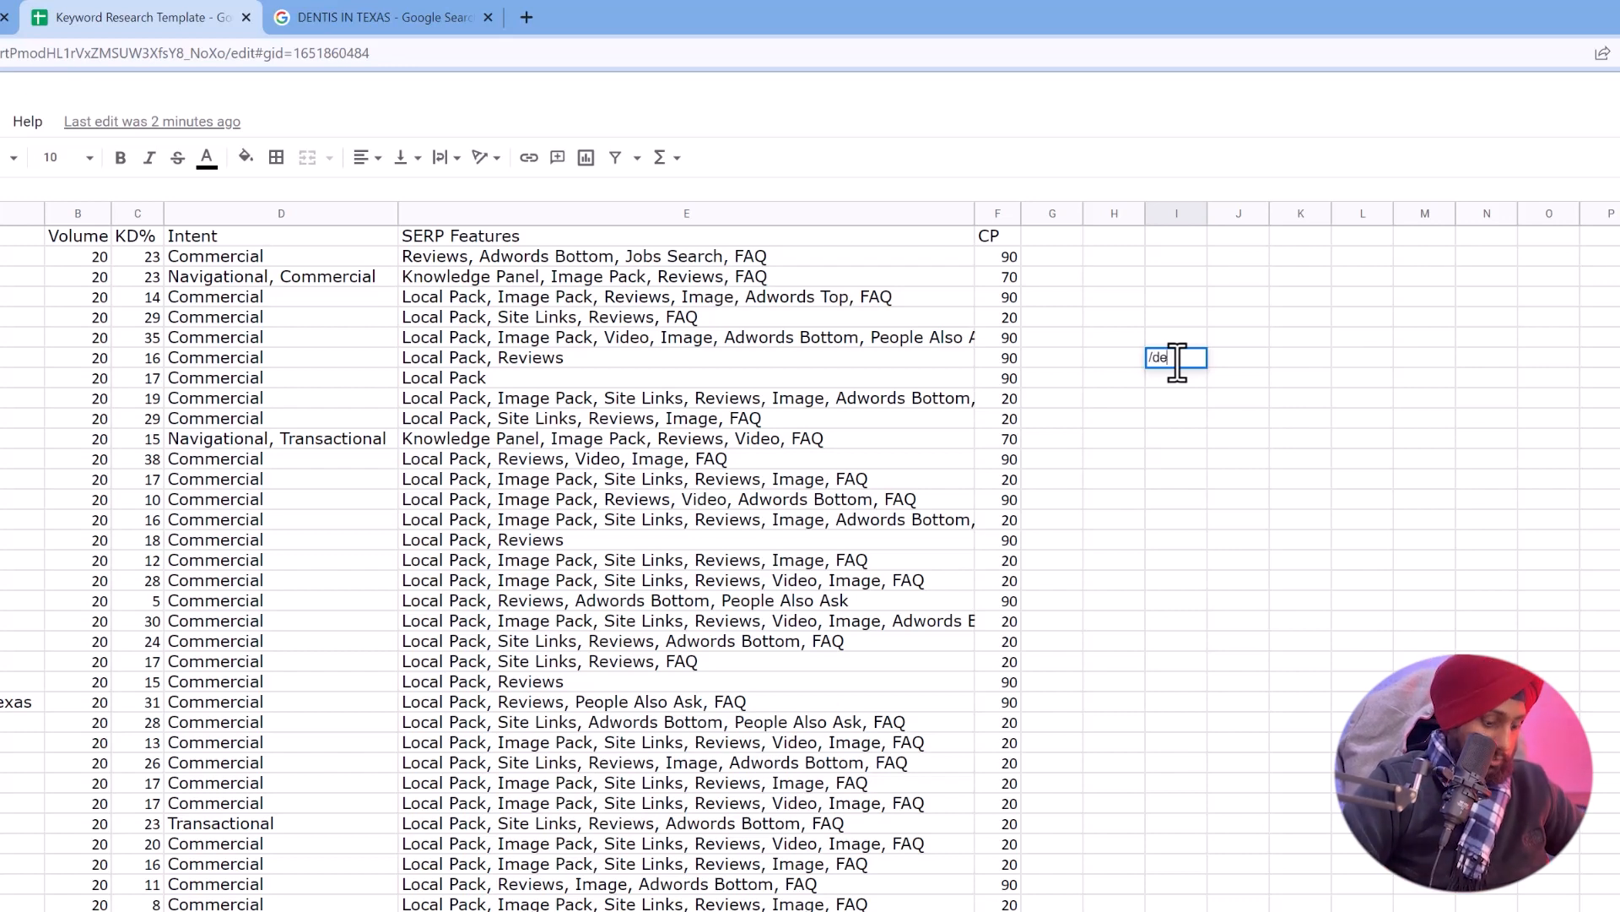
pyautogui.write('ntist-in-texastinst-in-texa')
pyautogui.press('Return')
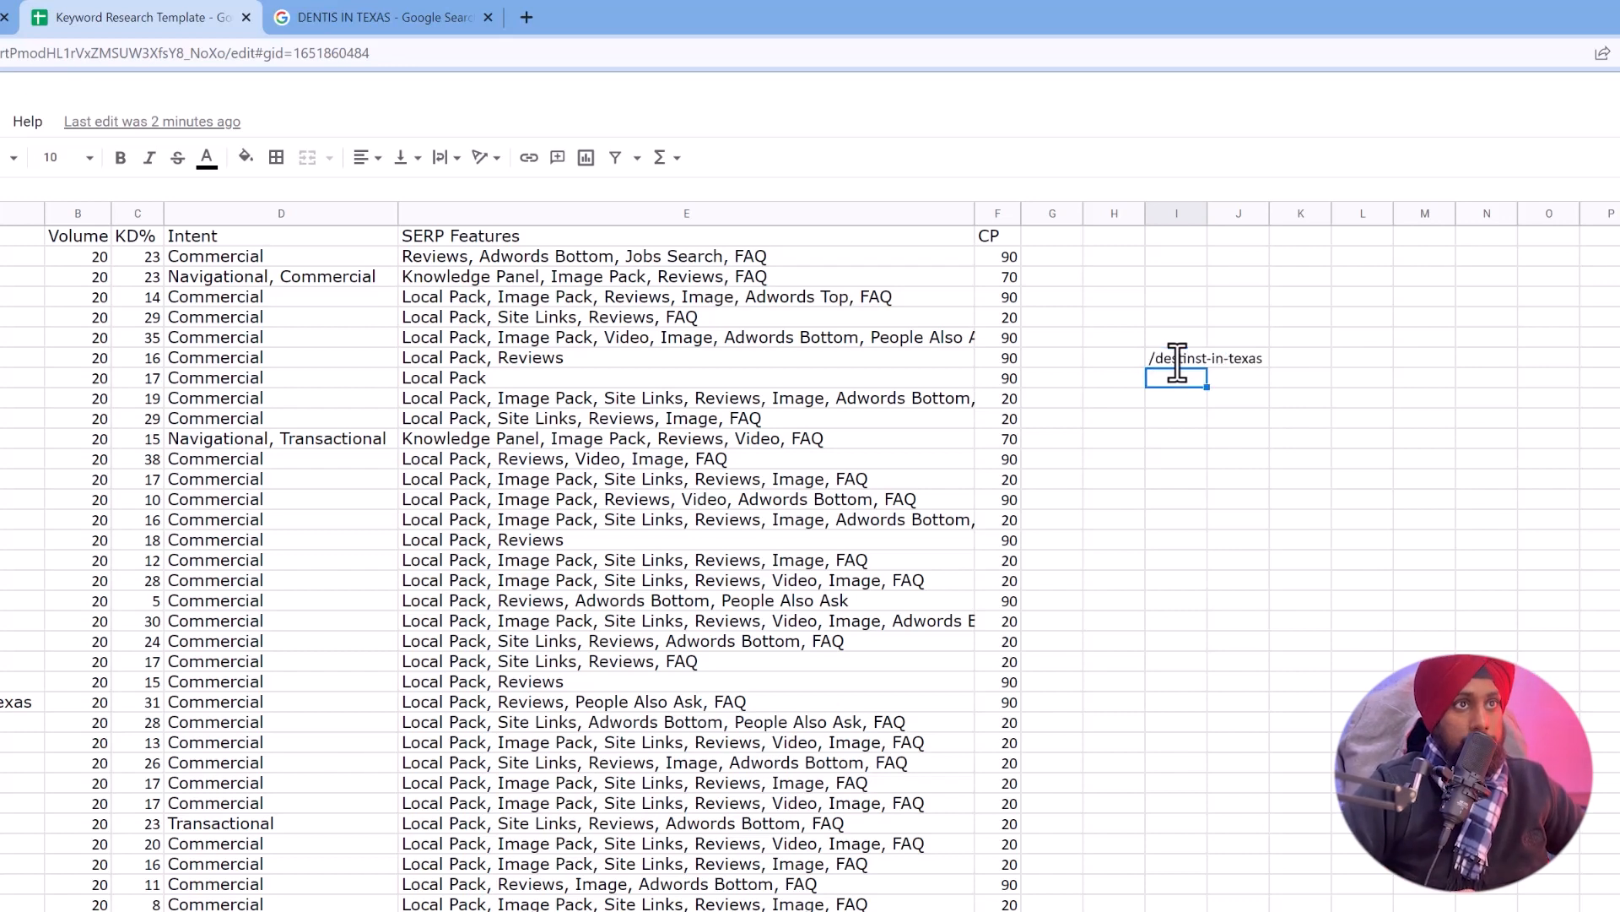
# Widen column I to fit the page slug and enter Homepage in cell I6 above it.
pyautogui.moveTo(1207, 216); pyautogui.dragTo(1295, 213)
pyautogui.click(1251, 338)
pyautogui.write('Homepage')
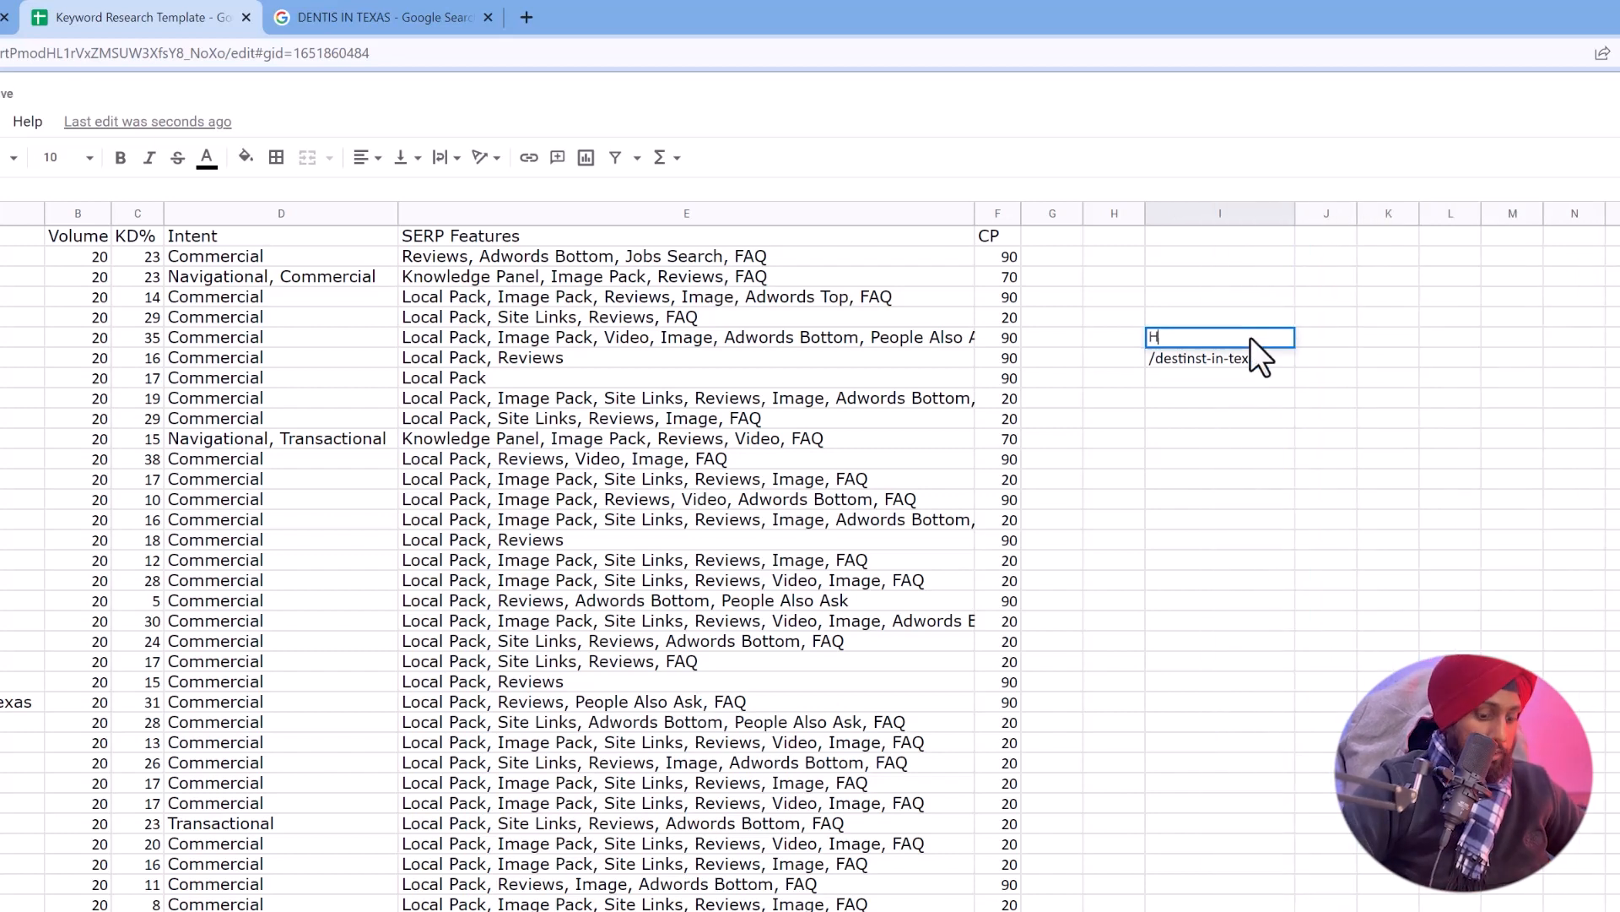
pyautogui.doubleClick(1348, 338)
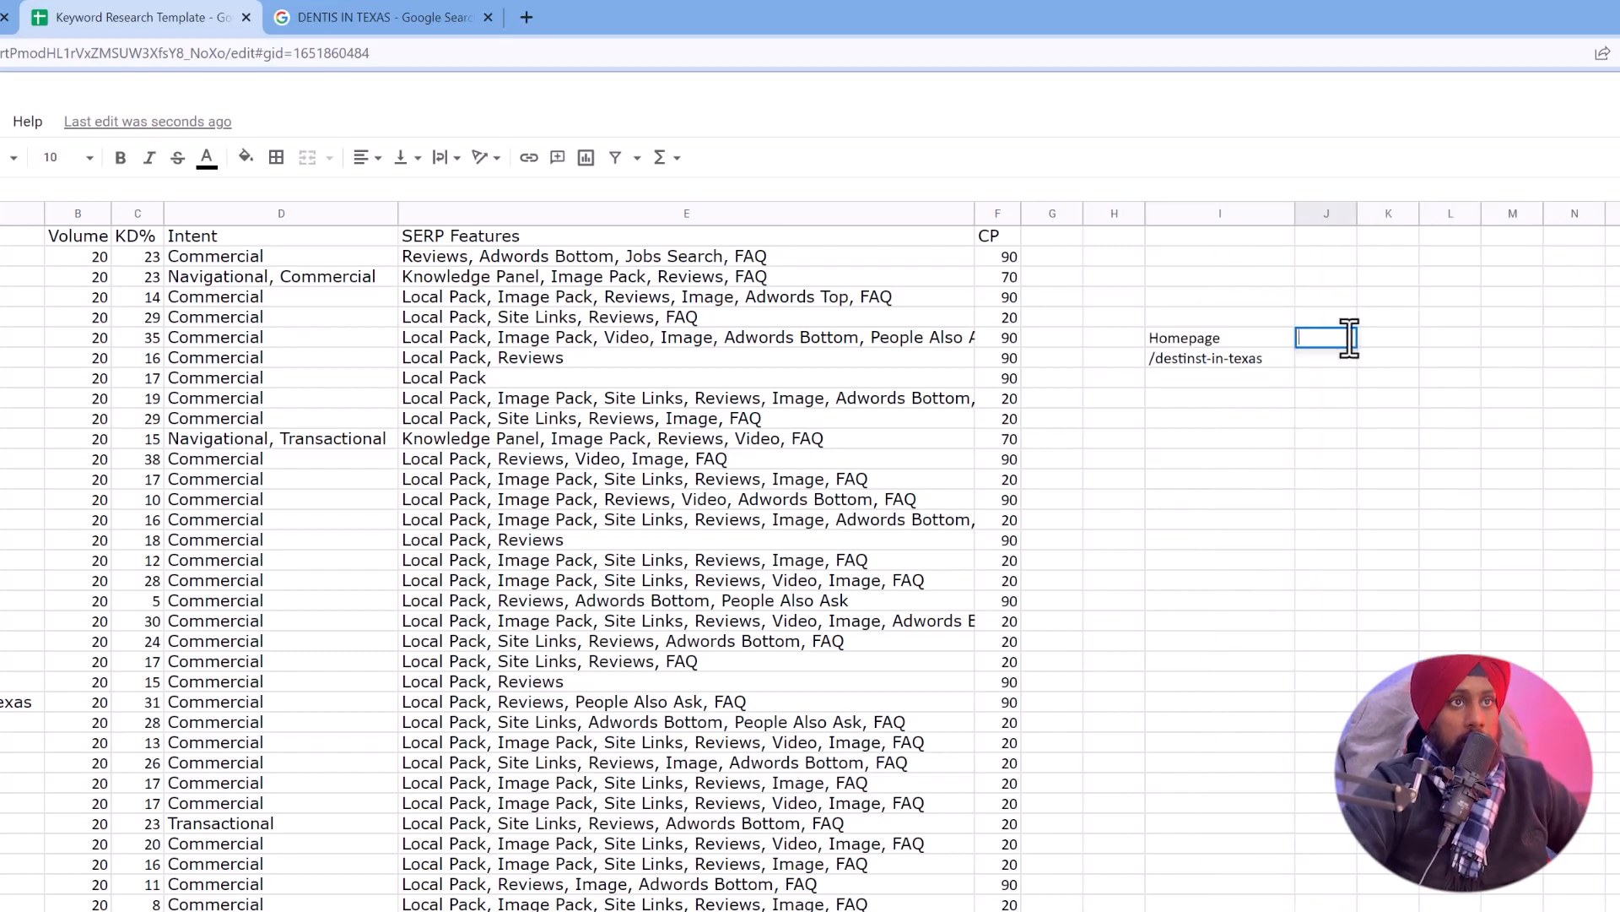
# Enter the header Volume in cell J7 and correct the page slug in I7 to /dentist-in-texas.
pyautogui.doubleClick(1348, 358)
pyautogui.write('Volume')
pyautogui.press('Return')
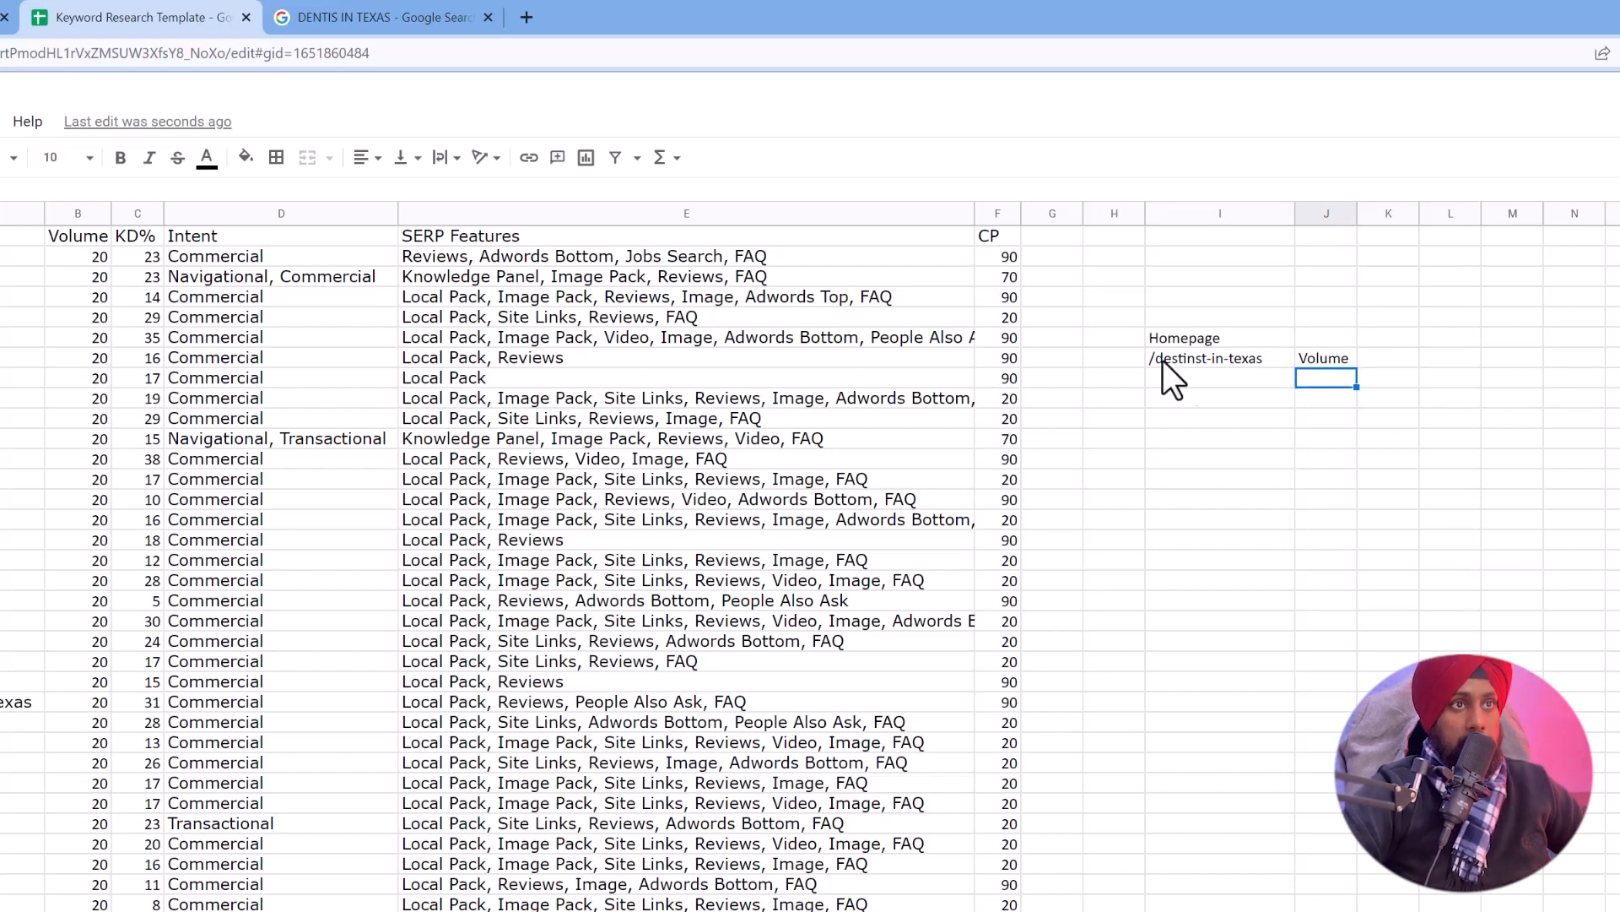
pyautogui.click(1159, 360)
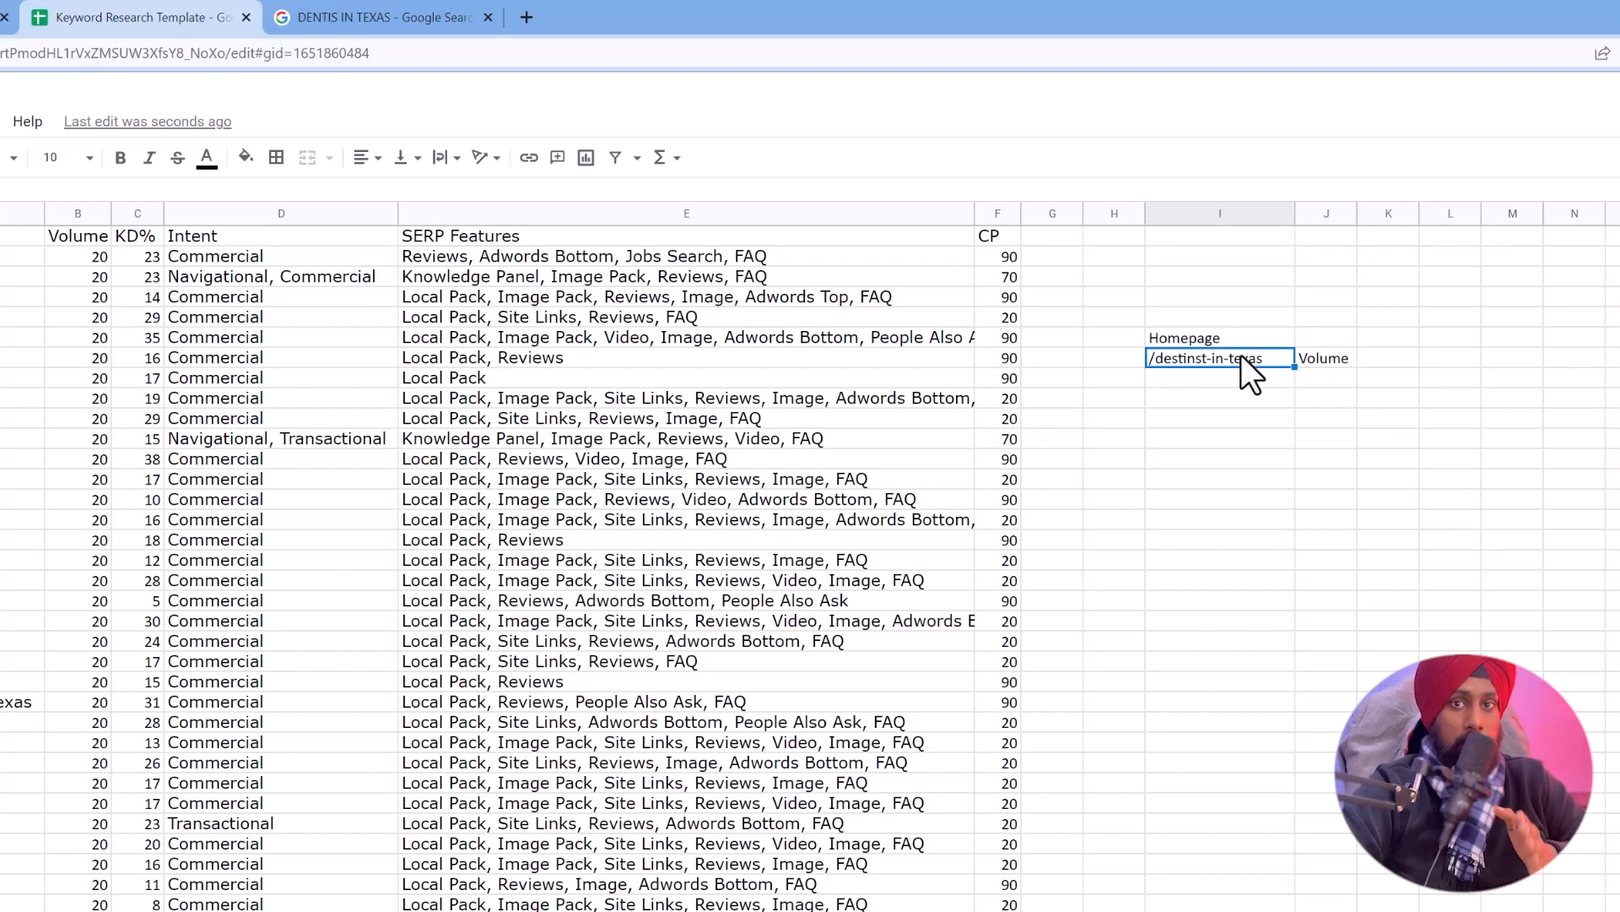
pyautogui.click(1244, 379)
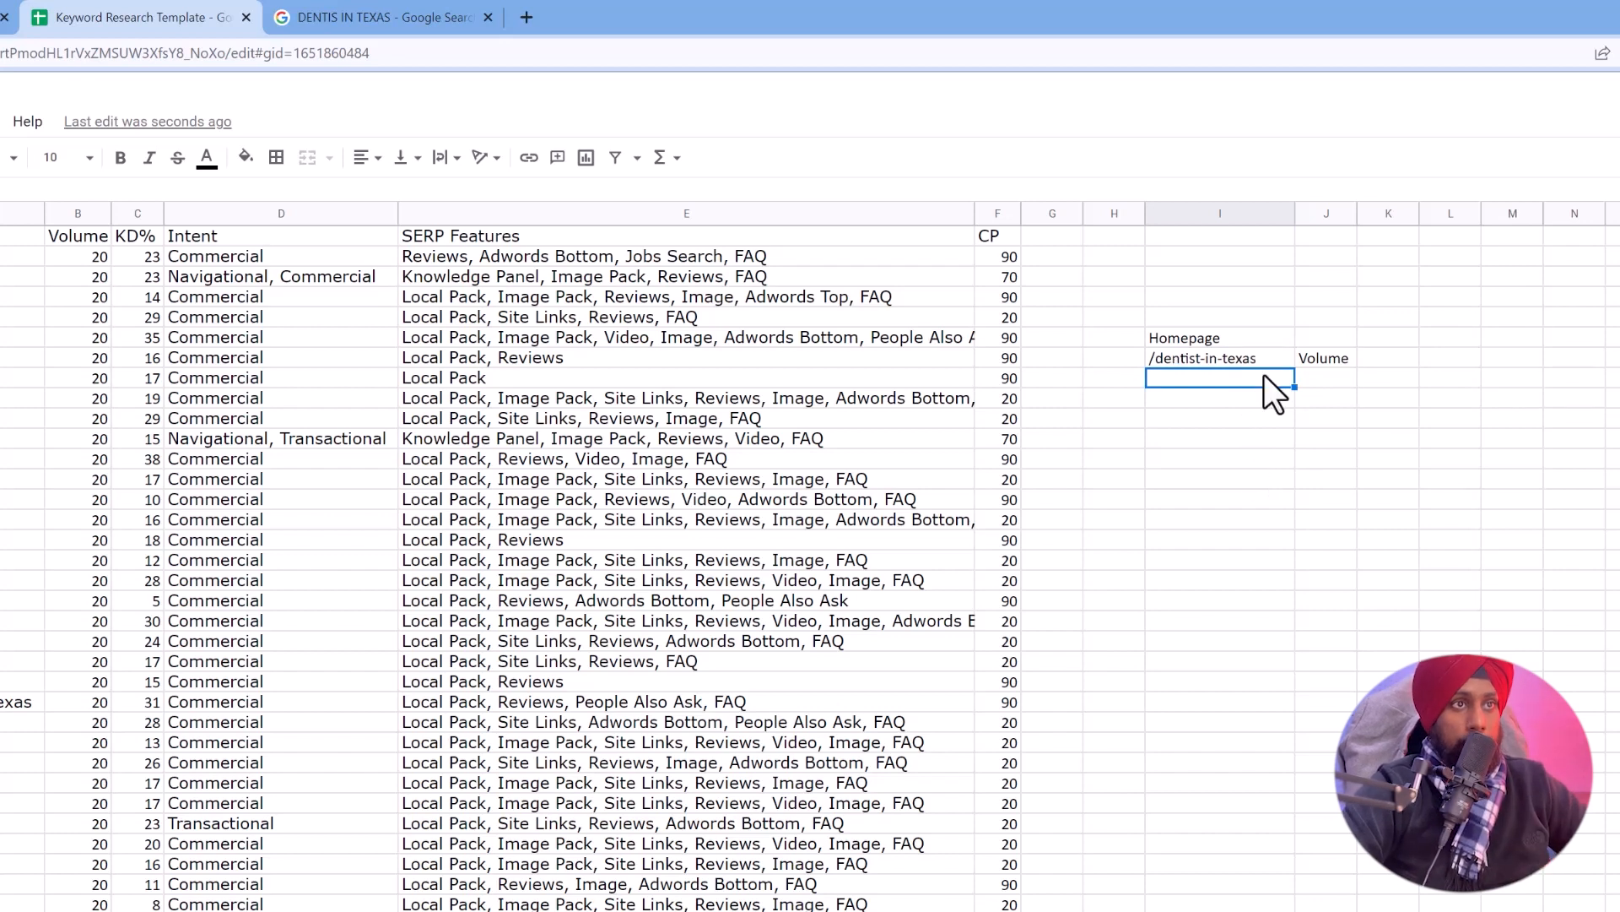
# Change the page slug in I7 to /dentist-in-manor-texas and widen column I to fit it.
pyautogui.scroll(-1, 811, 565)
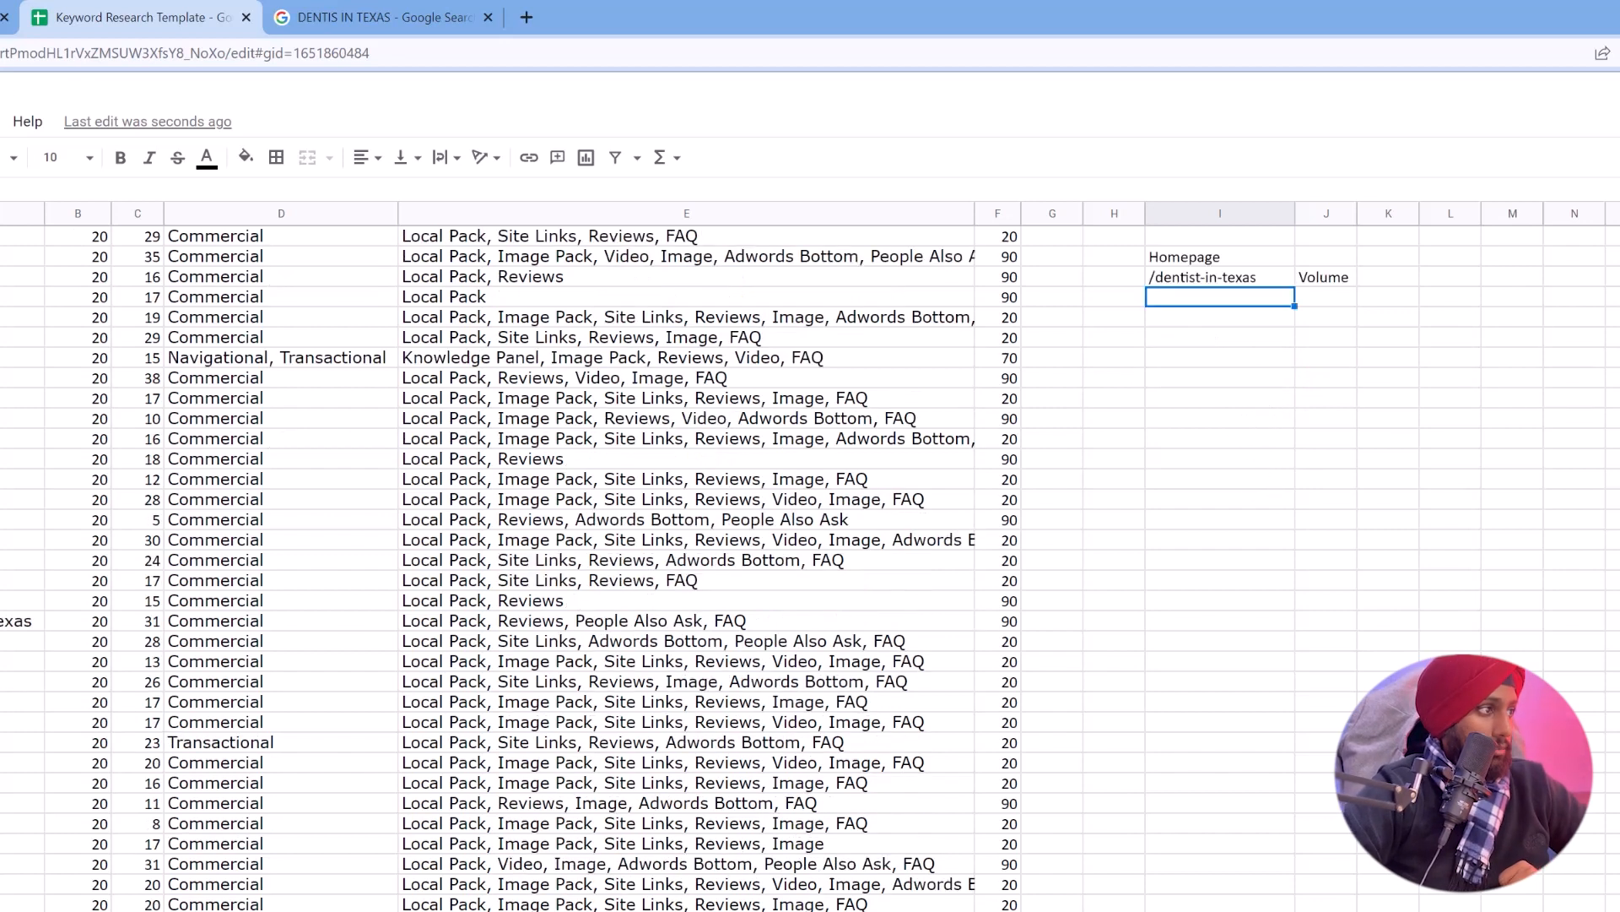
pyautogui.scroll(-3, 760, 793)
pyautogui.scroll(4, 903, 797)
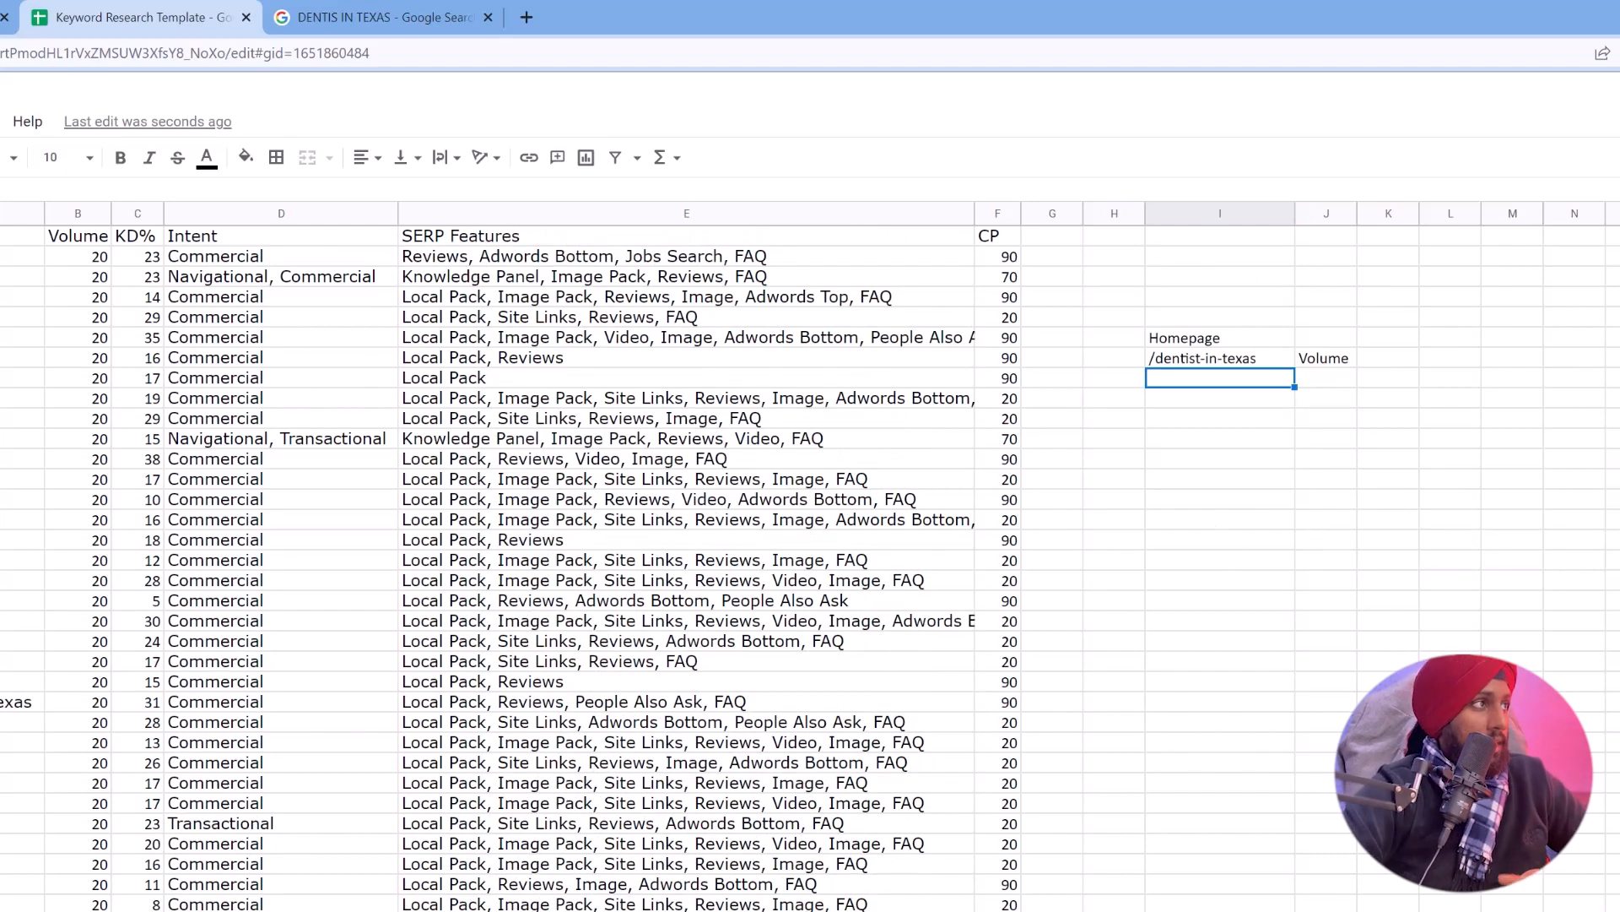
pyautogui.click(22, 338)
pyautogui.click(196, 222)
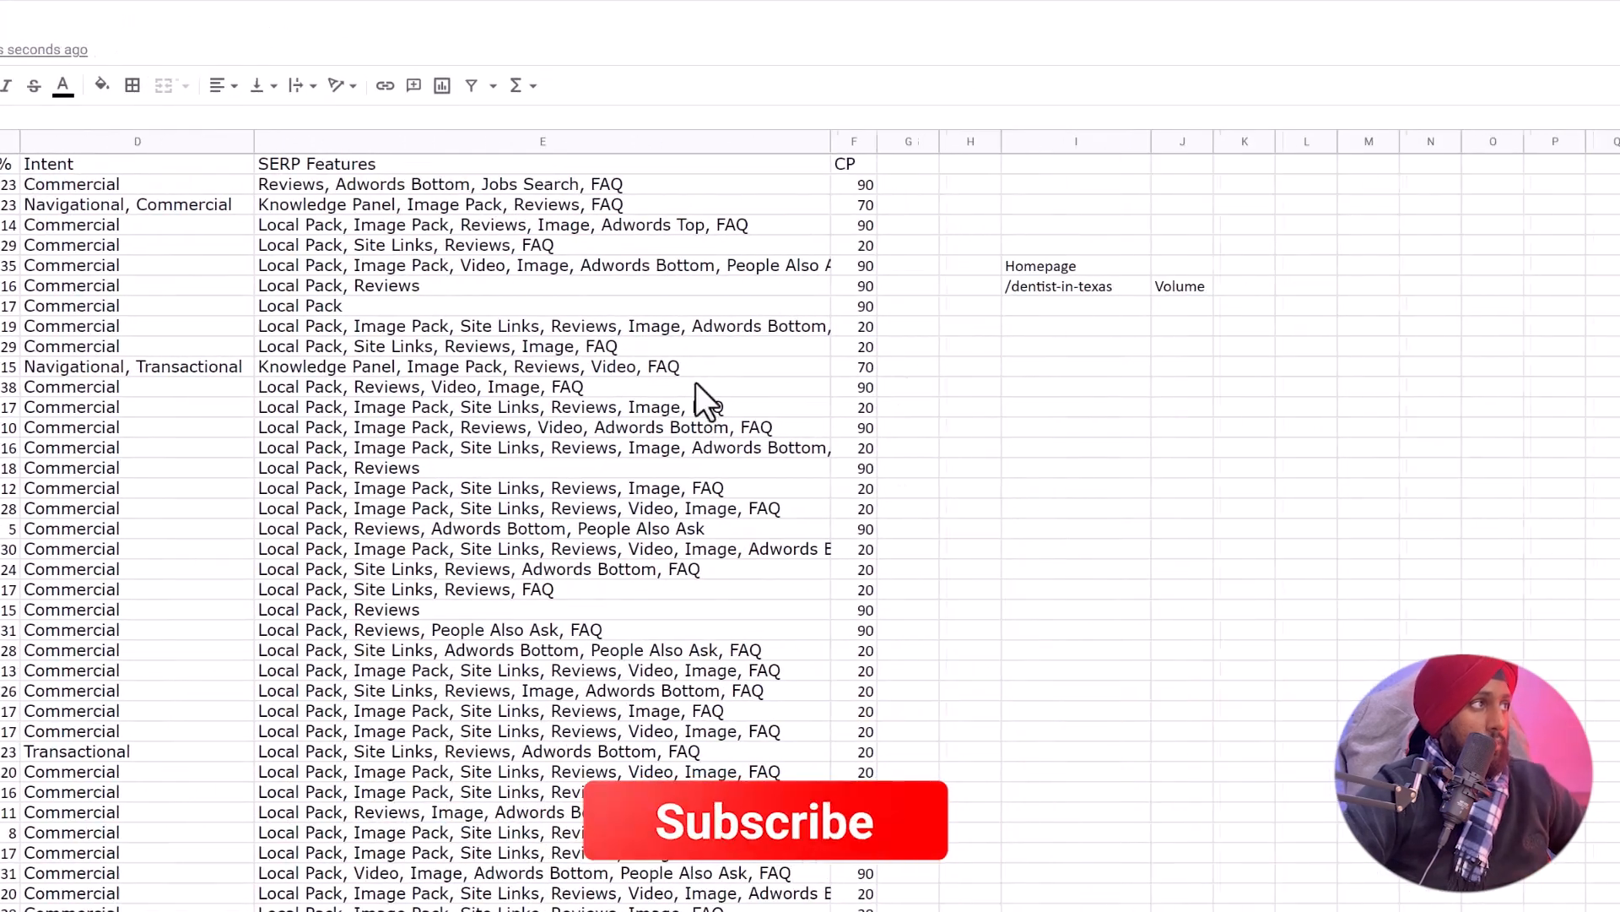
pyautogui.doubleClick(1080, 289)
pyautogui.write('manor-')
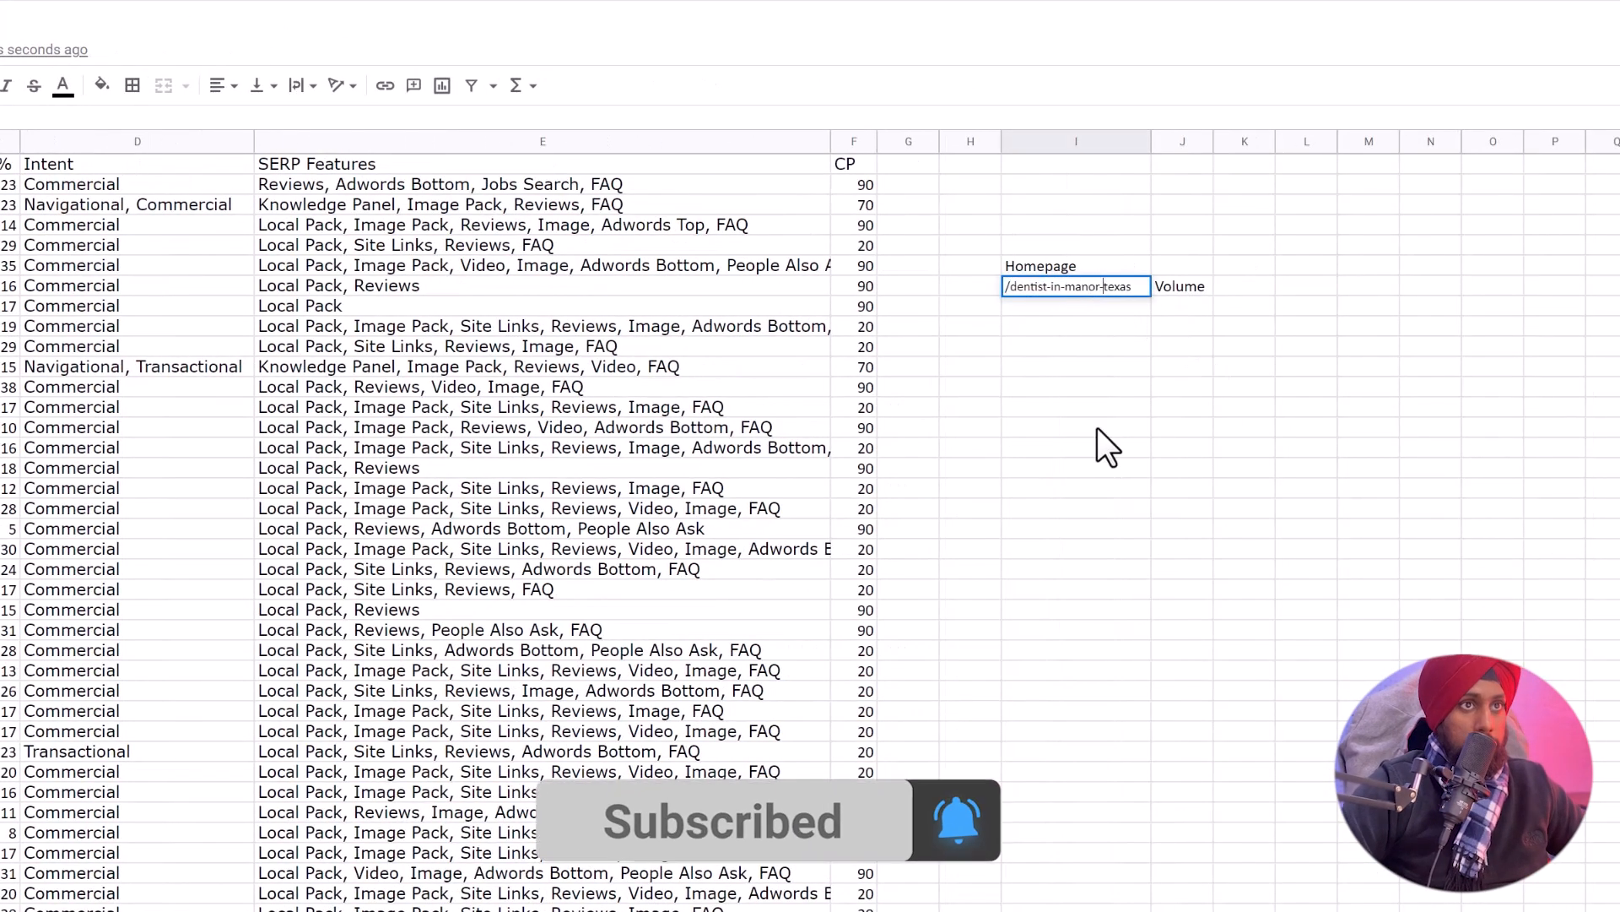
pyautogui.click(1097, 428)
pyautogui.click(1122, 287)
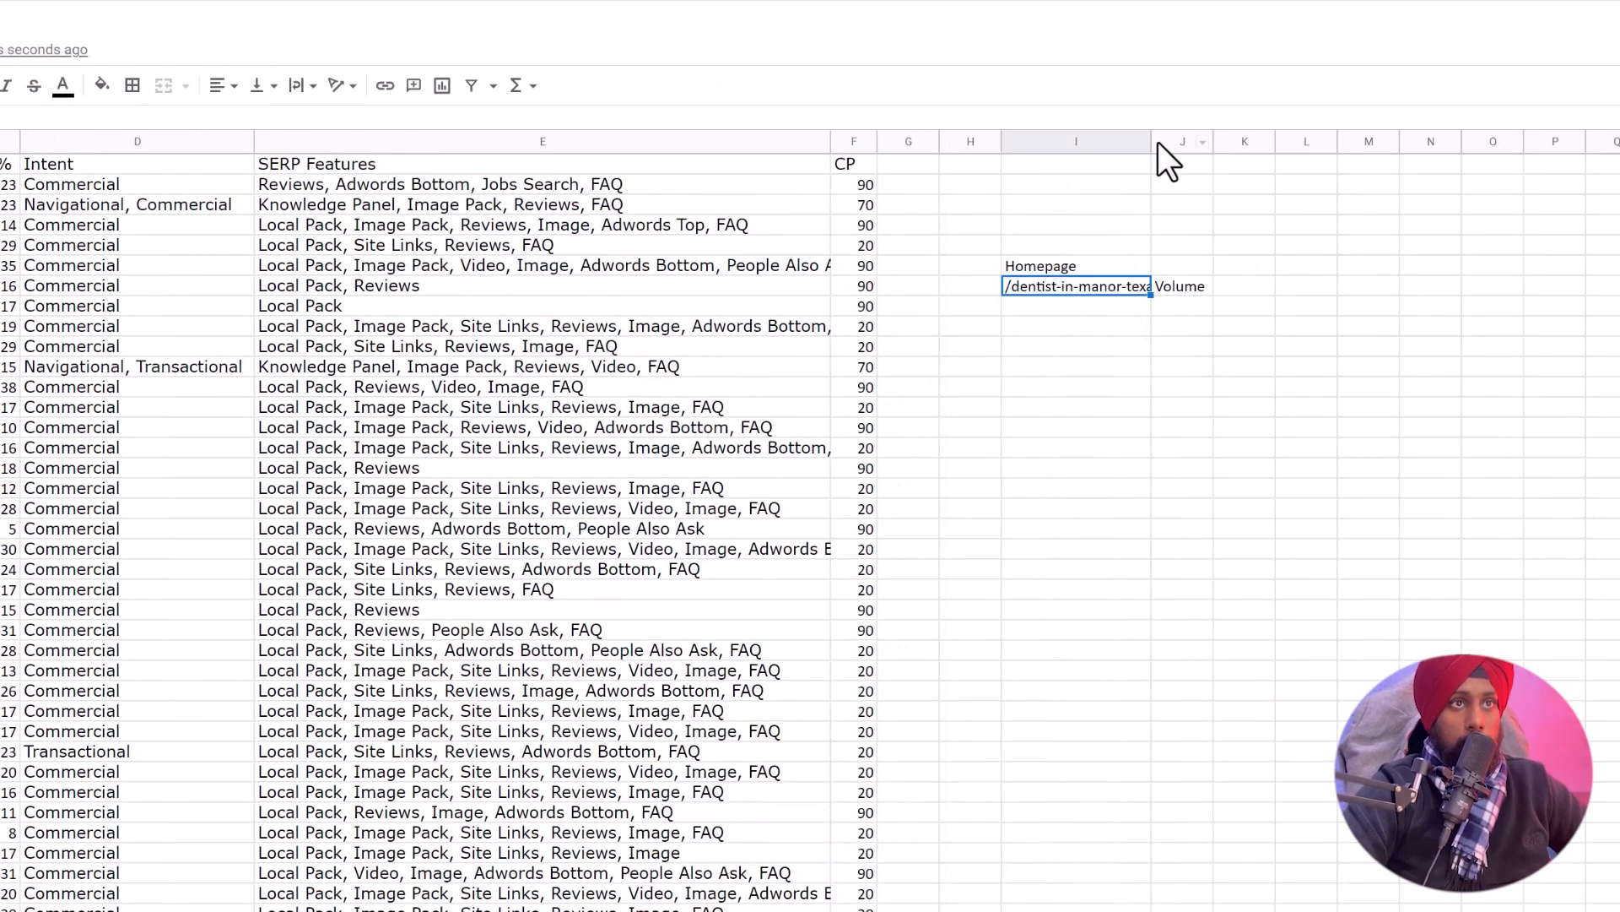
pyautogui.moveTo(1151, 144); pyautogui.dragTo(1204, 146)
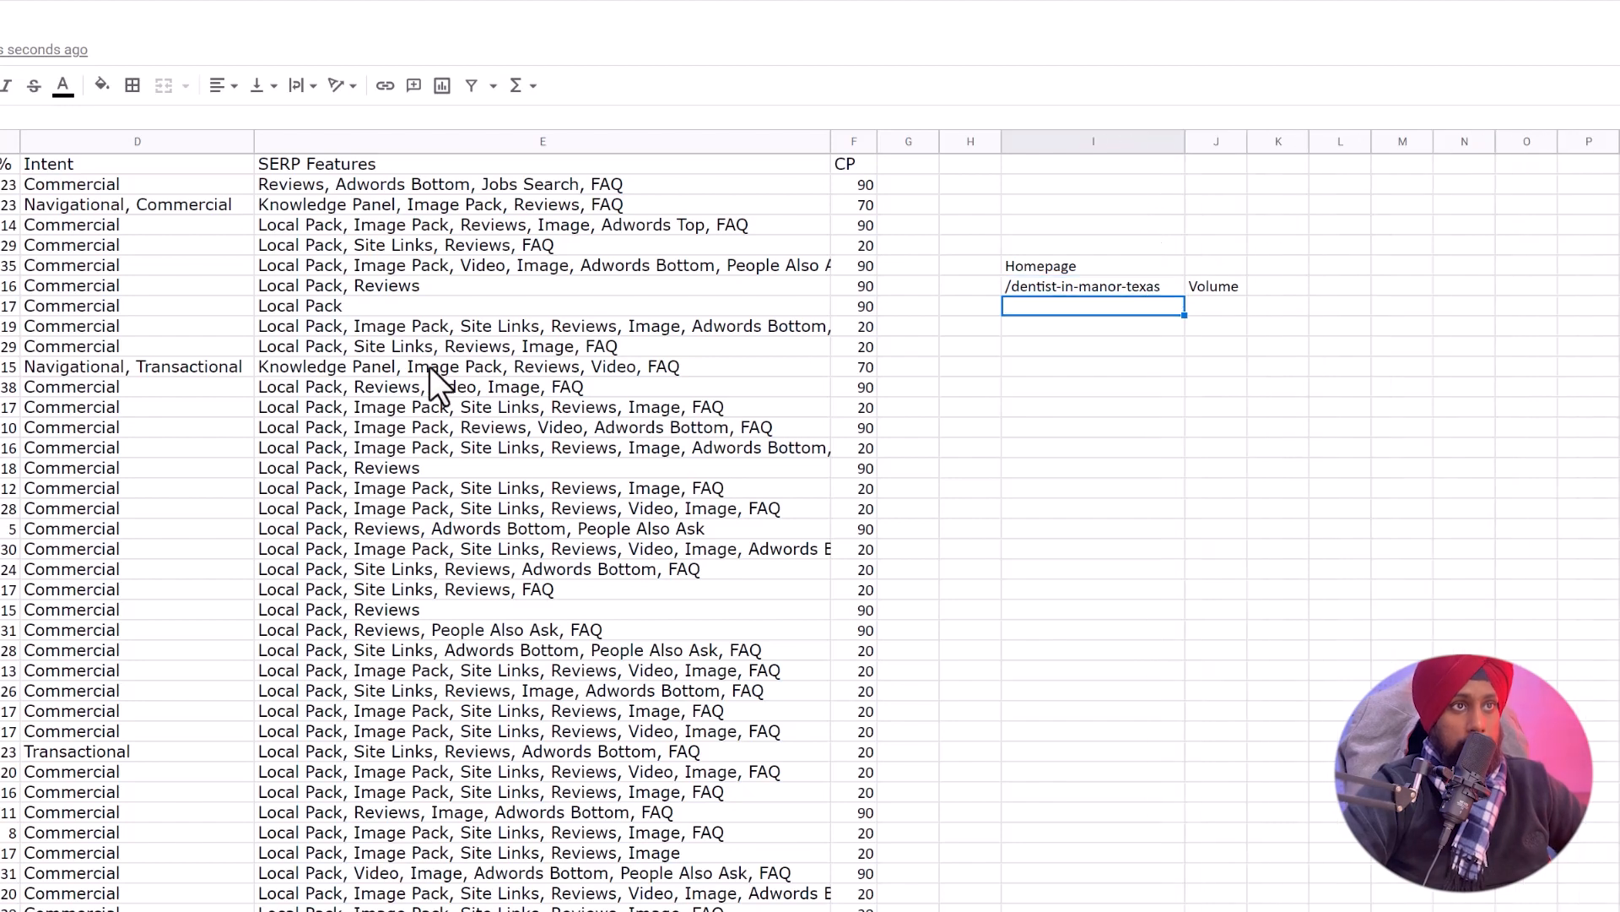
# Copy the keyword dentist in manor texas with its volume and KD% from row 4 into I8:K8 as values only.
pyautogui.doubleClick(263, 304)
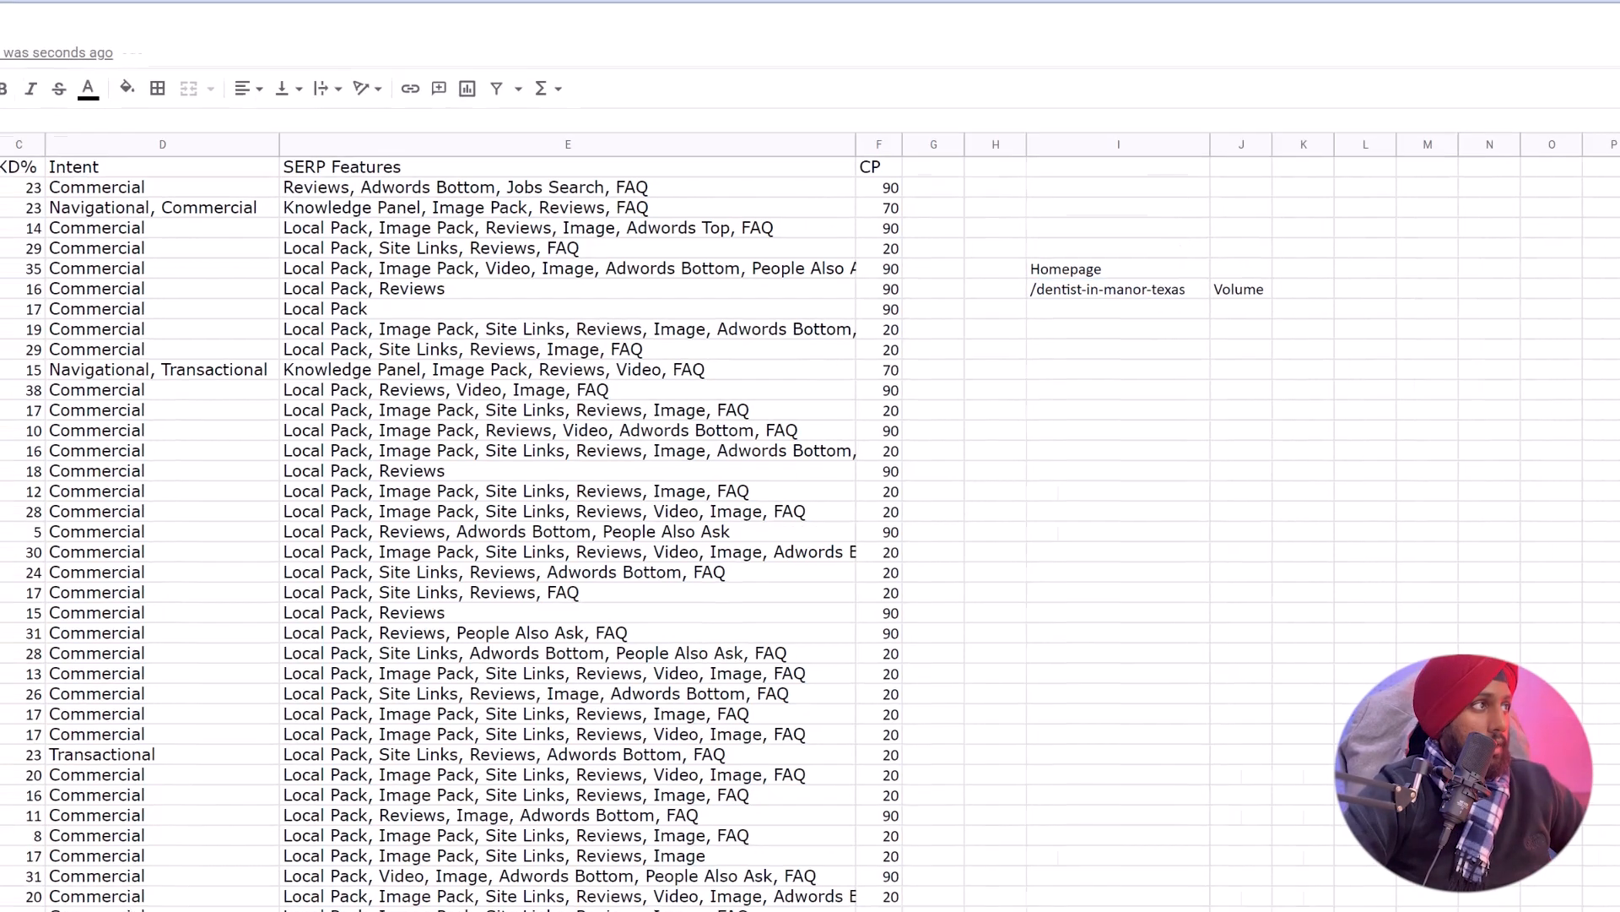
pyautogui.hotkey('ctrl', 'a')
pyautogui.hotkey('ctrl', 'c')
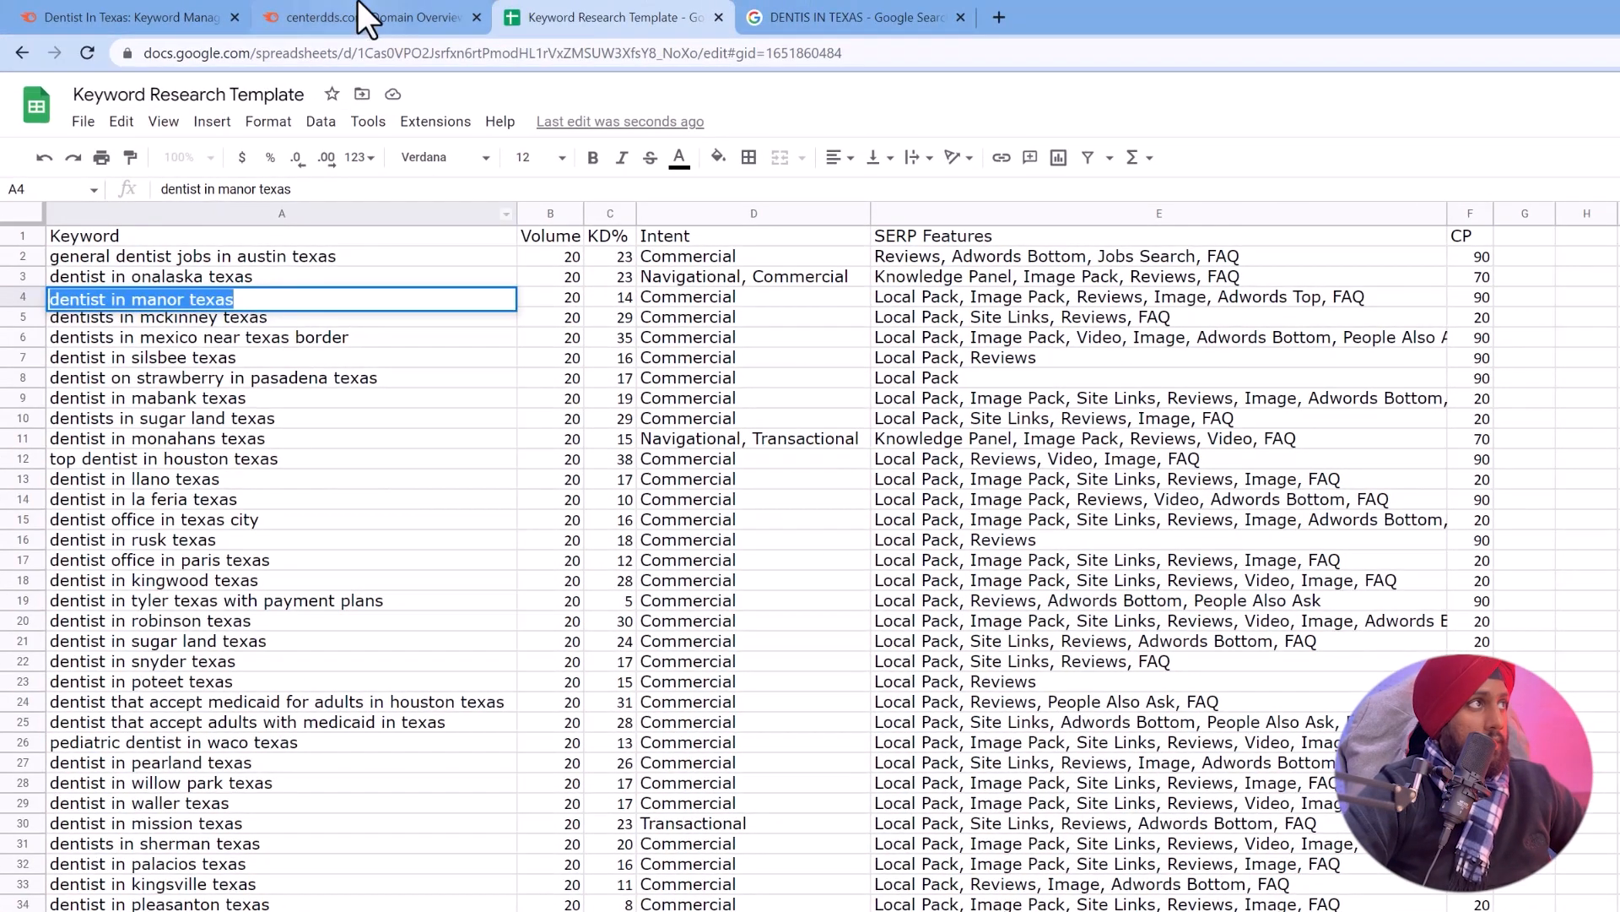
pyautogui.click(1619, 378)
pyautogui.hotkey('ctrl', 'v')
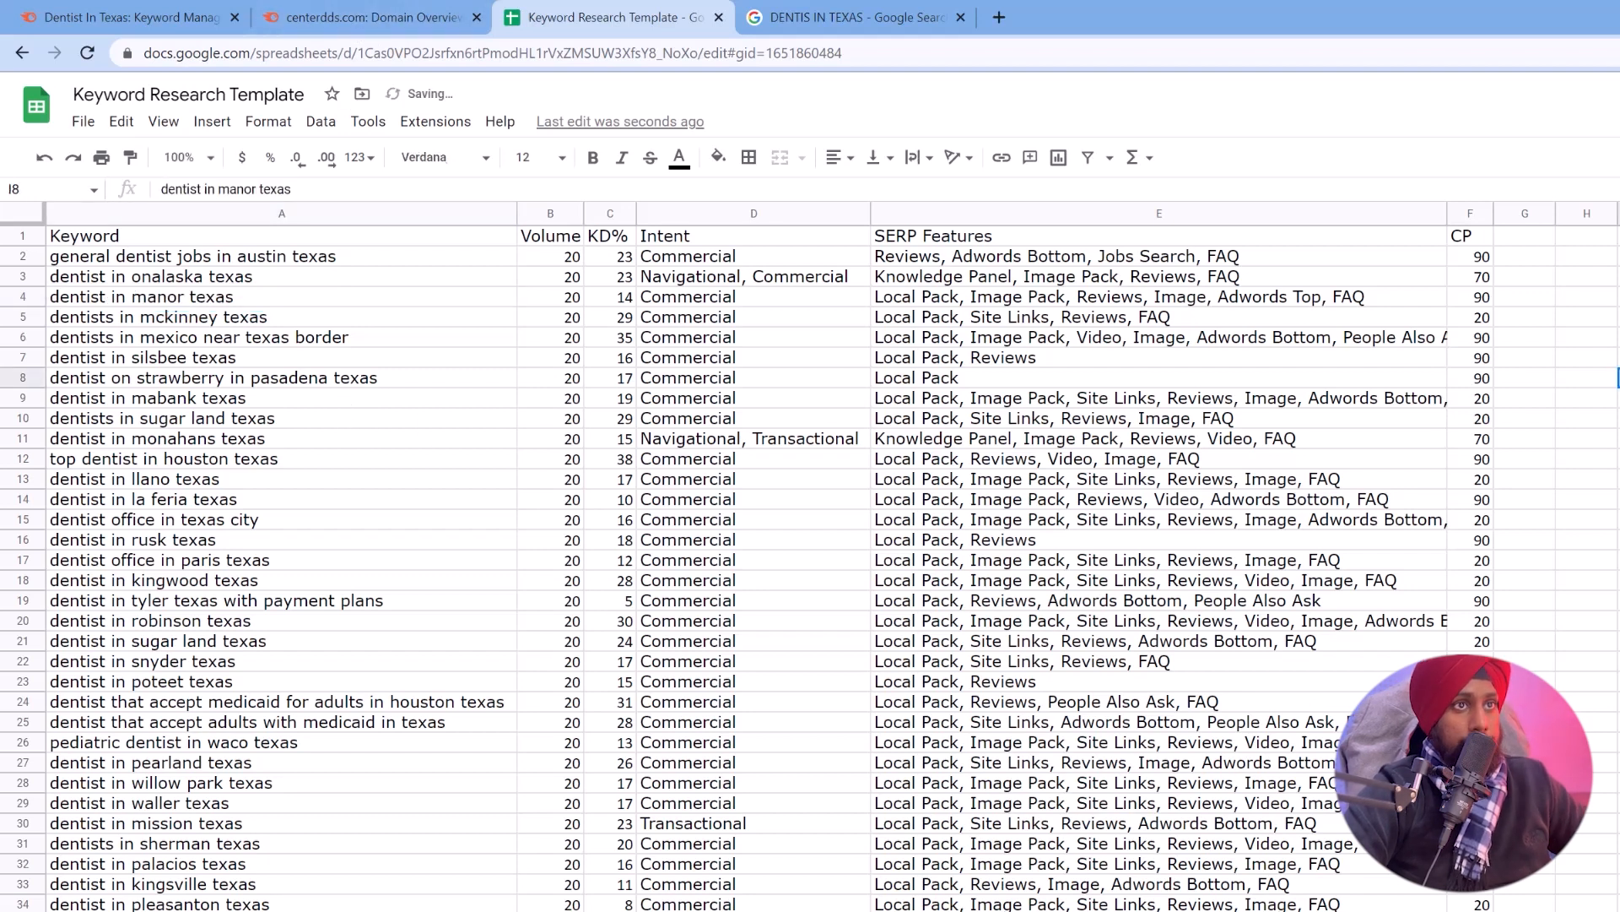
pyautogui.moveTo(180, 288); pyautogui.dragTo(635, 295)
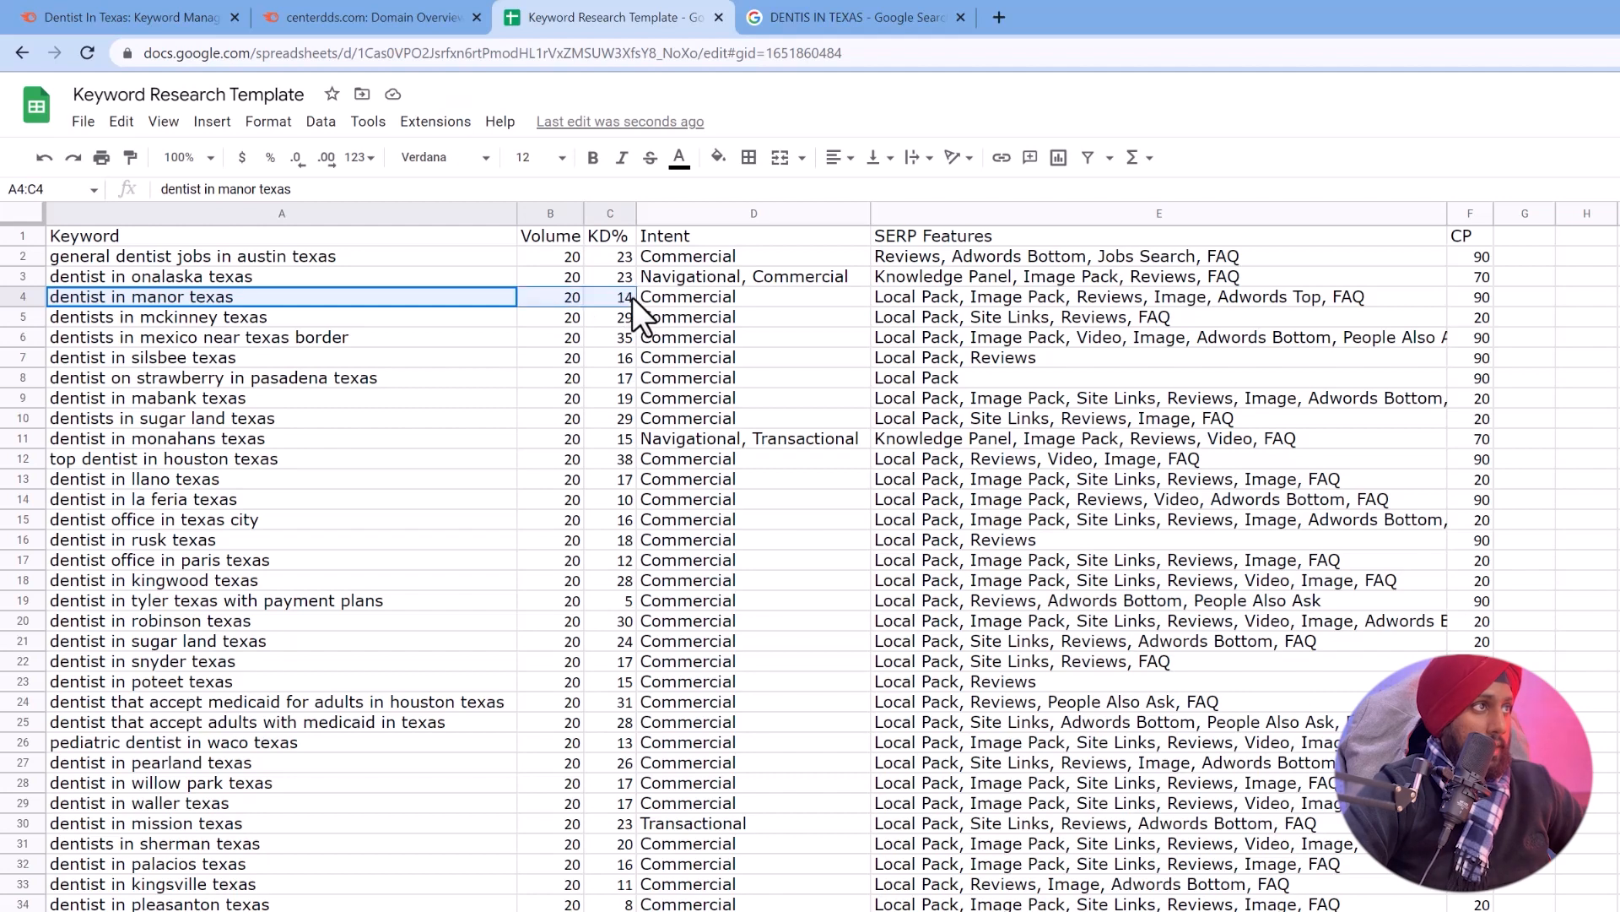
pyautogui.hotkey('ctrl', 'c')
pyautogui.click(1423, 378)
pyautogui.hotkey('ctrl', 'shift', 'v')
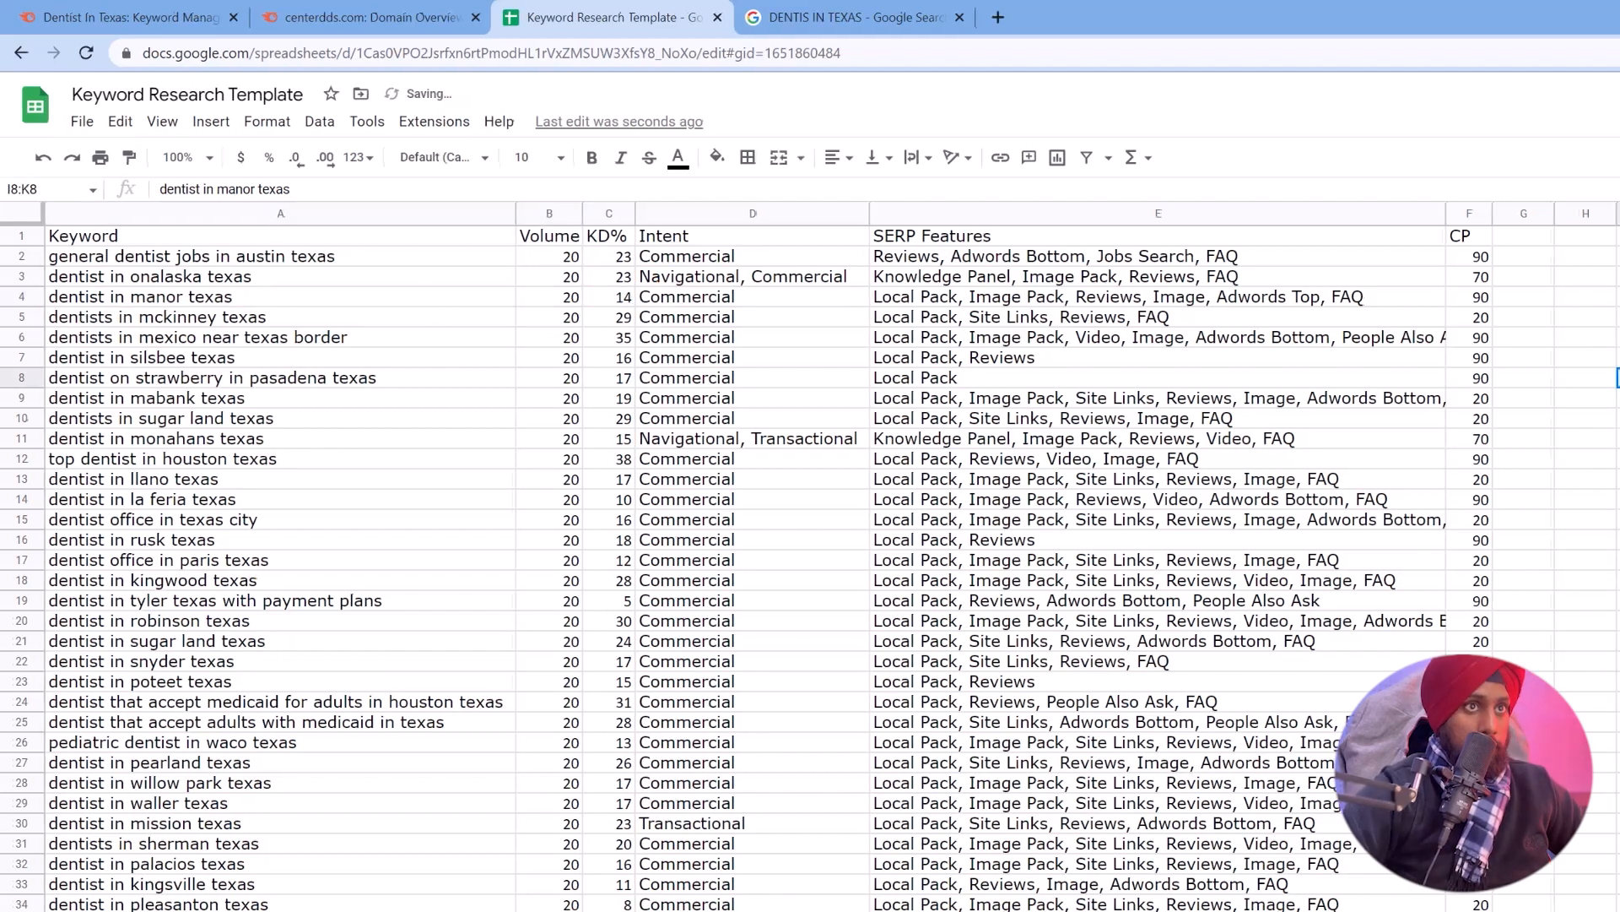
# Add the header KD% in cell K7 and make the page slug, Volume and KD% headers bold.
pyautogui.click(1229, 414)
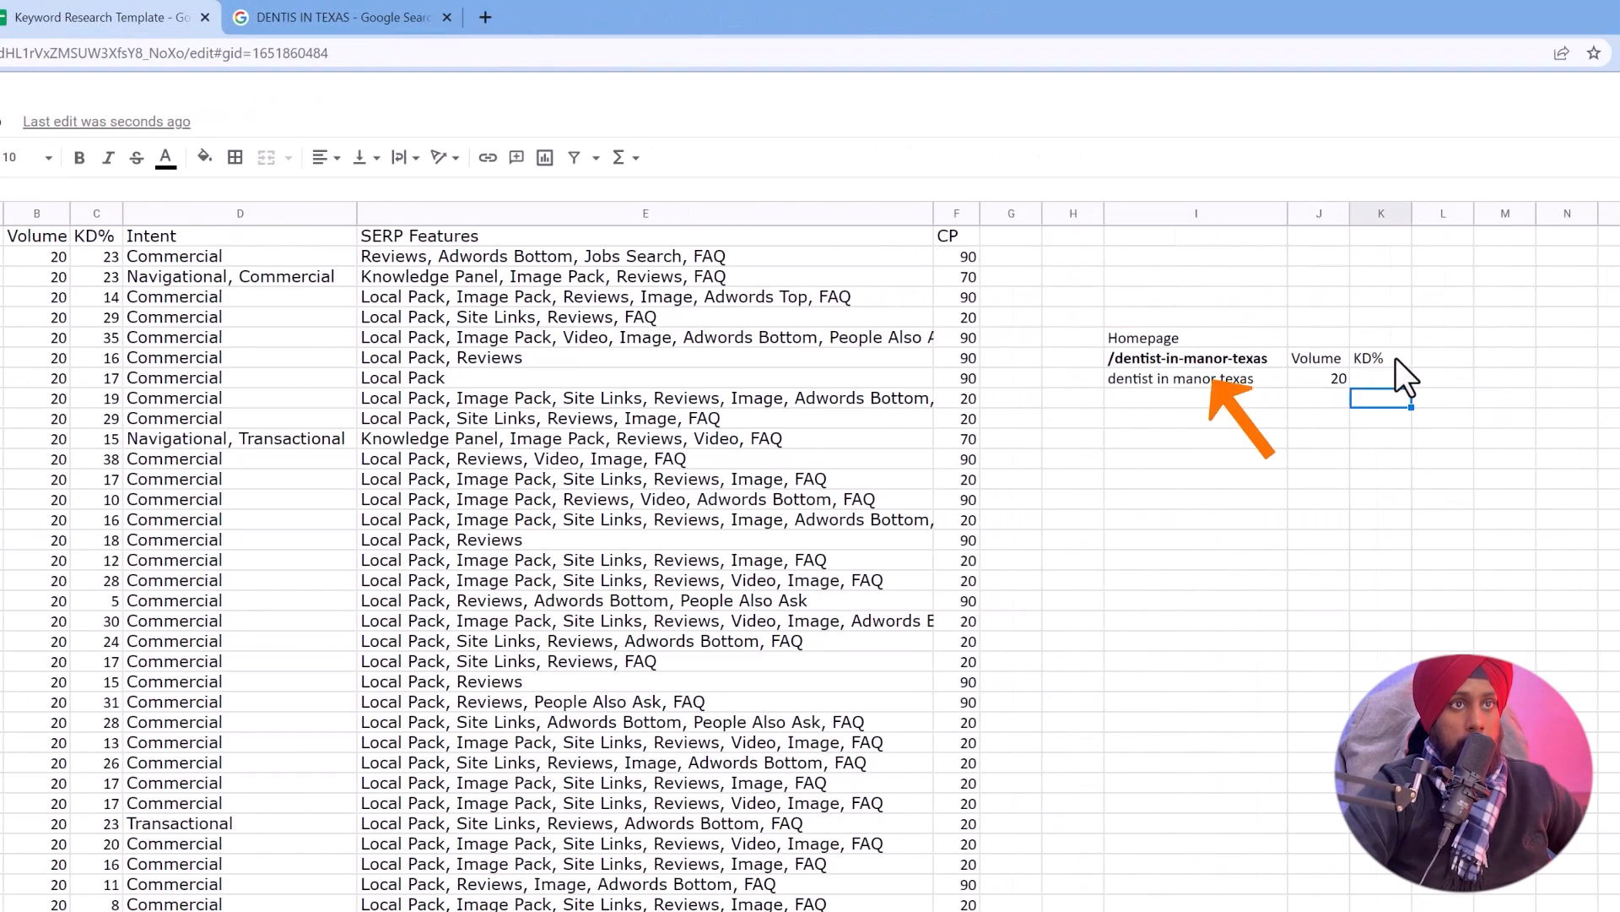
pyautogui.click(1396, 357)
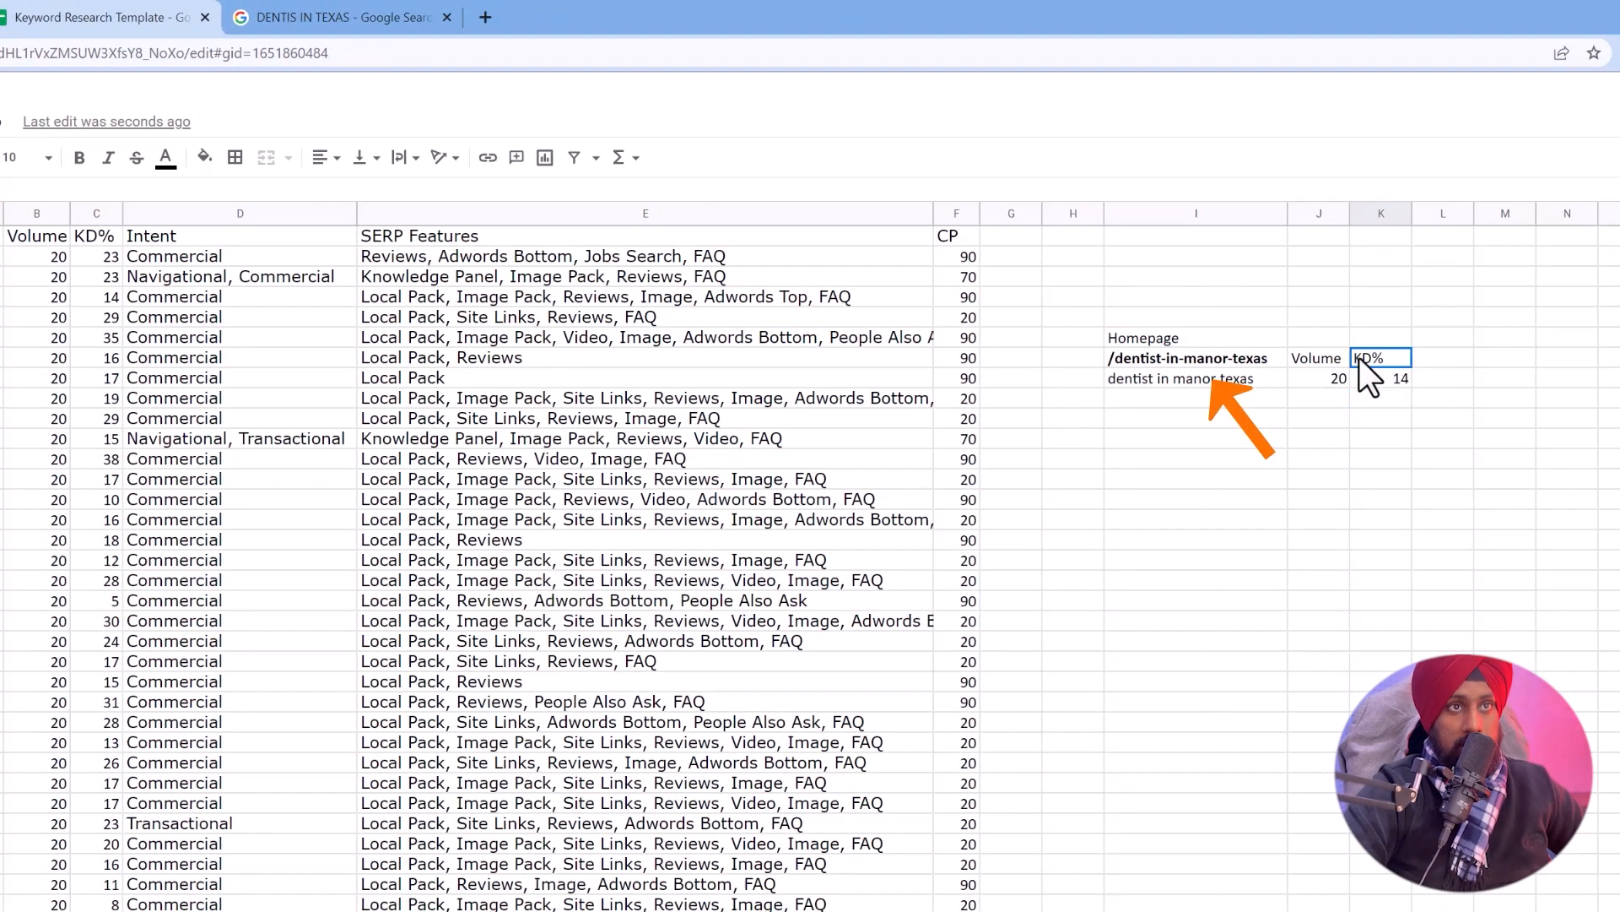
pyautogui.click(1211, 386)
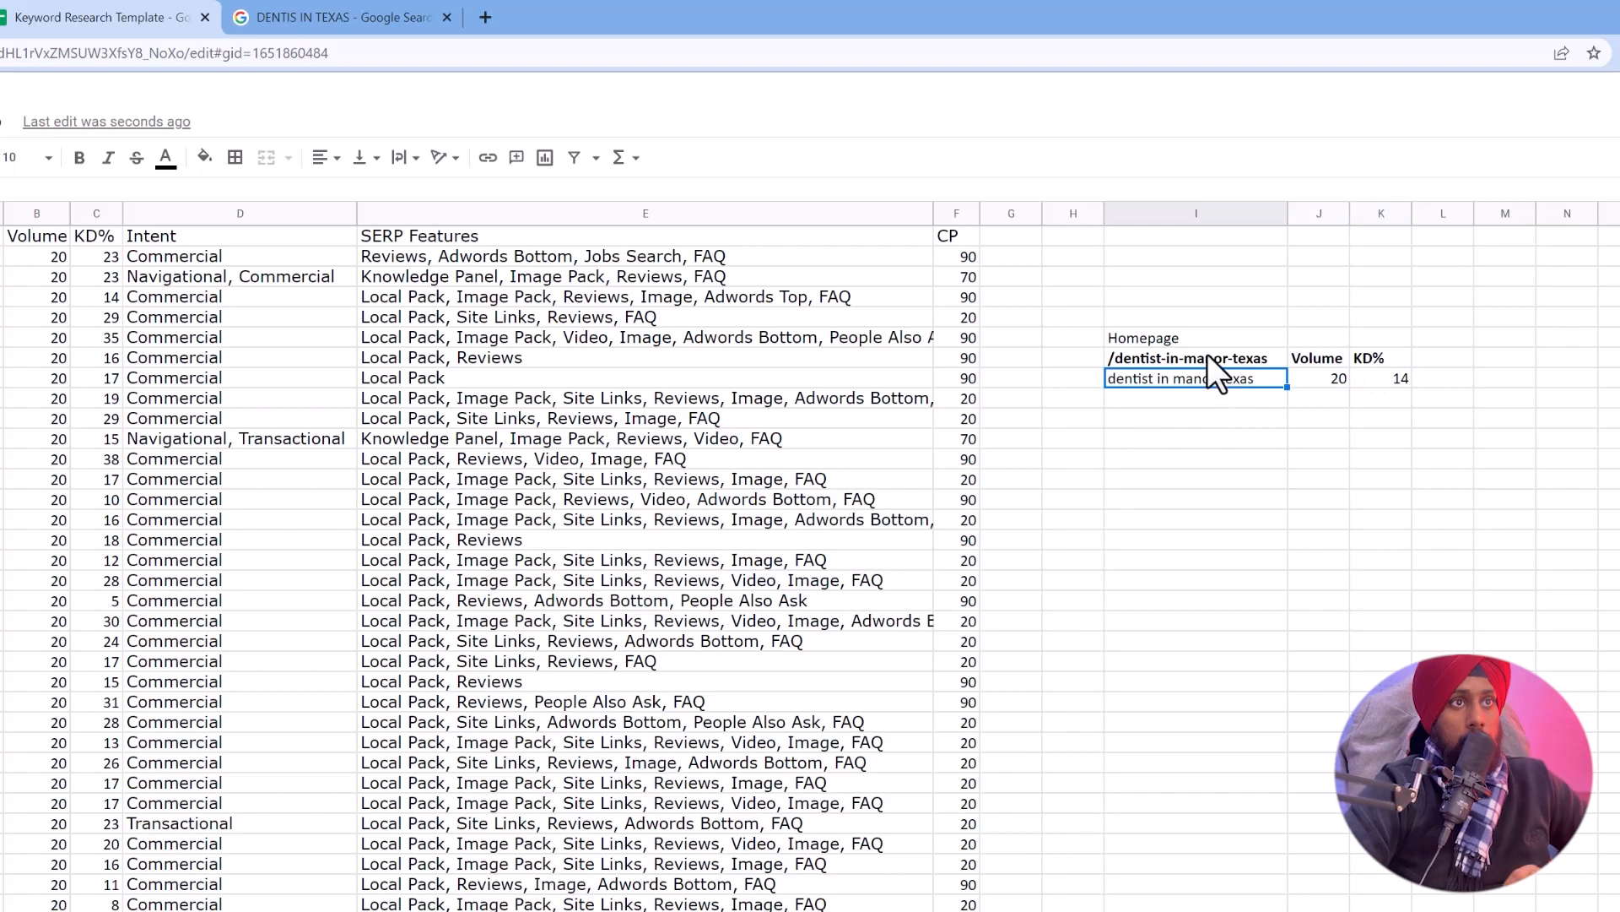
pyautogui.click(1209, 355)
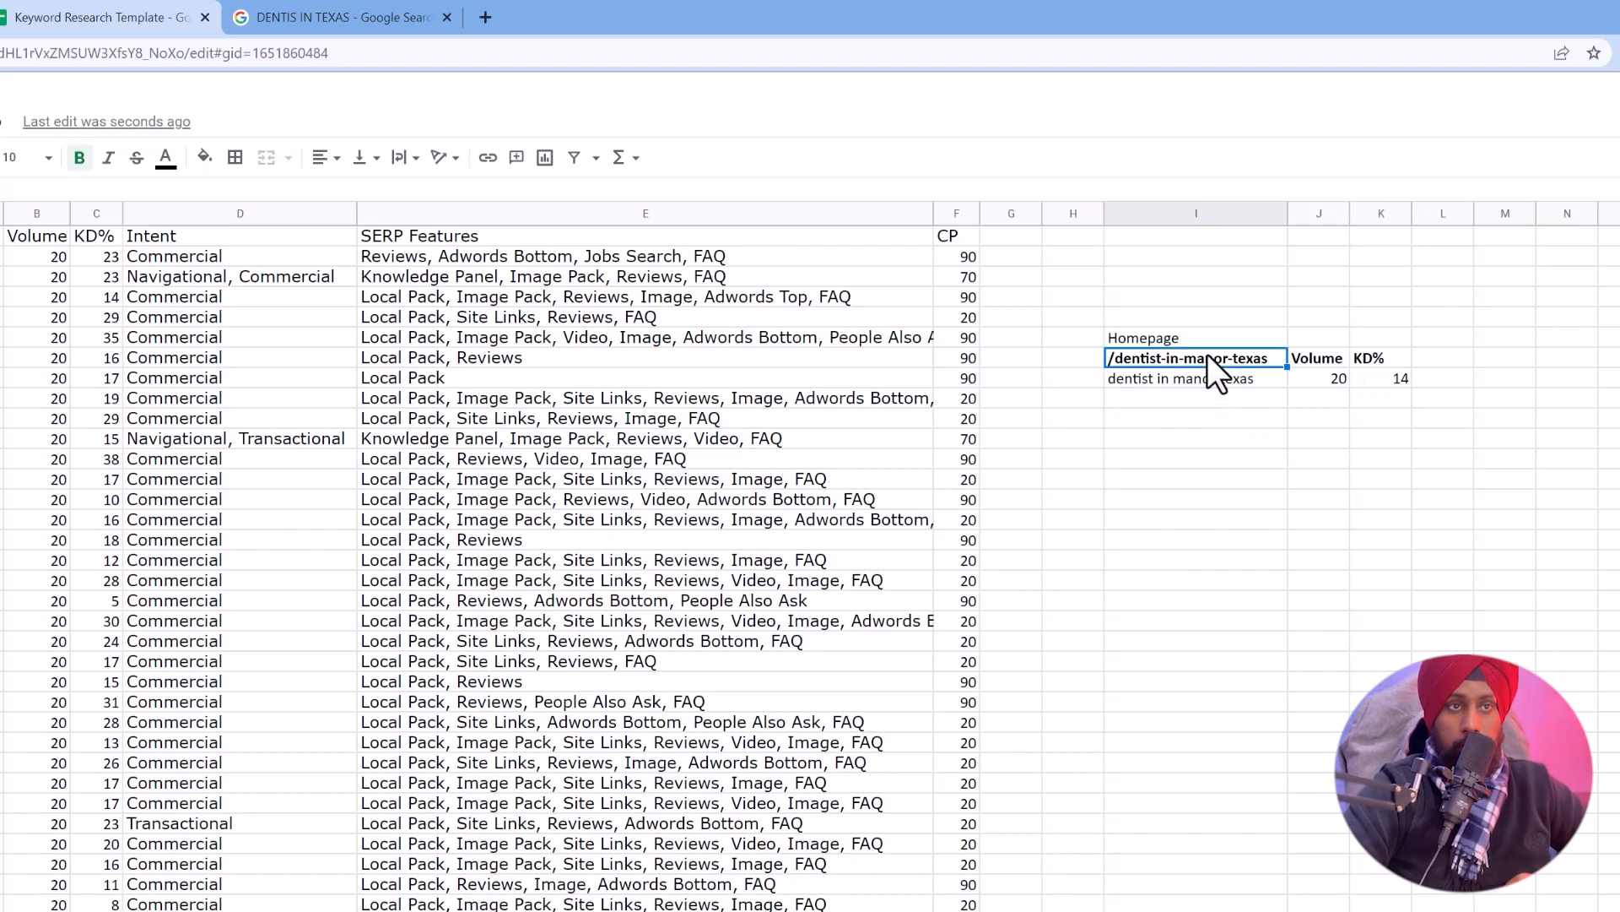
pyautogui.click(1209, 384)
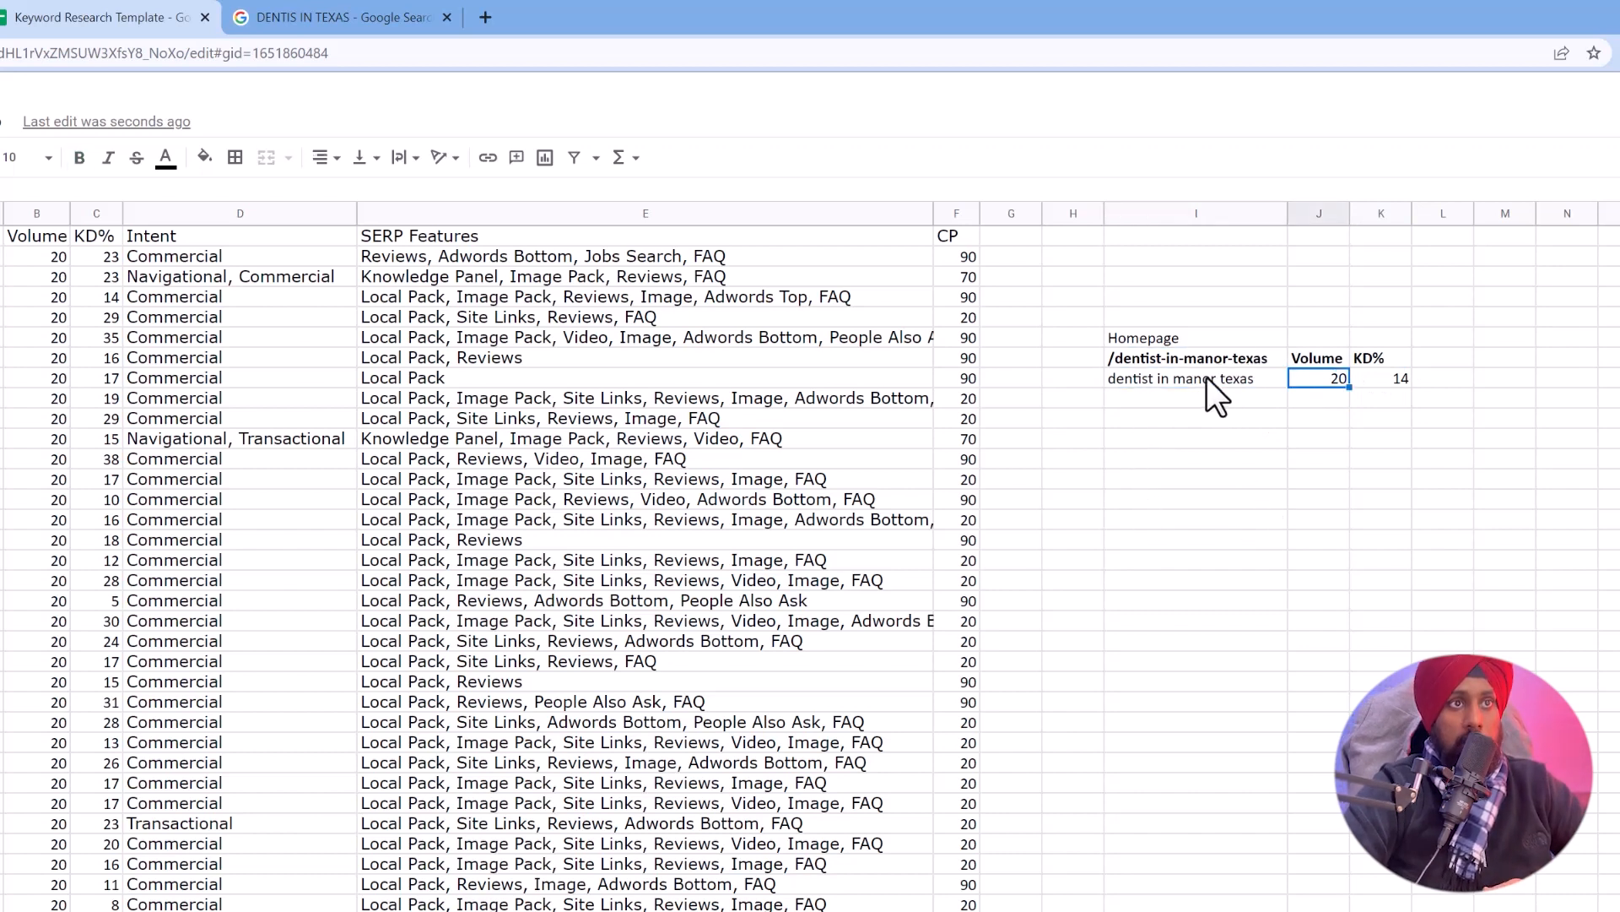
pyautogui.click(1207, 377)
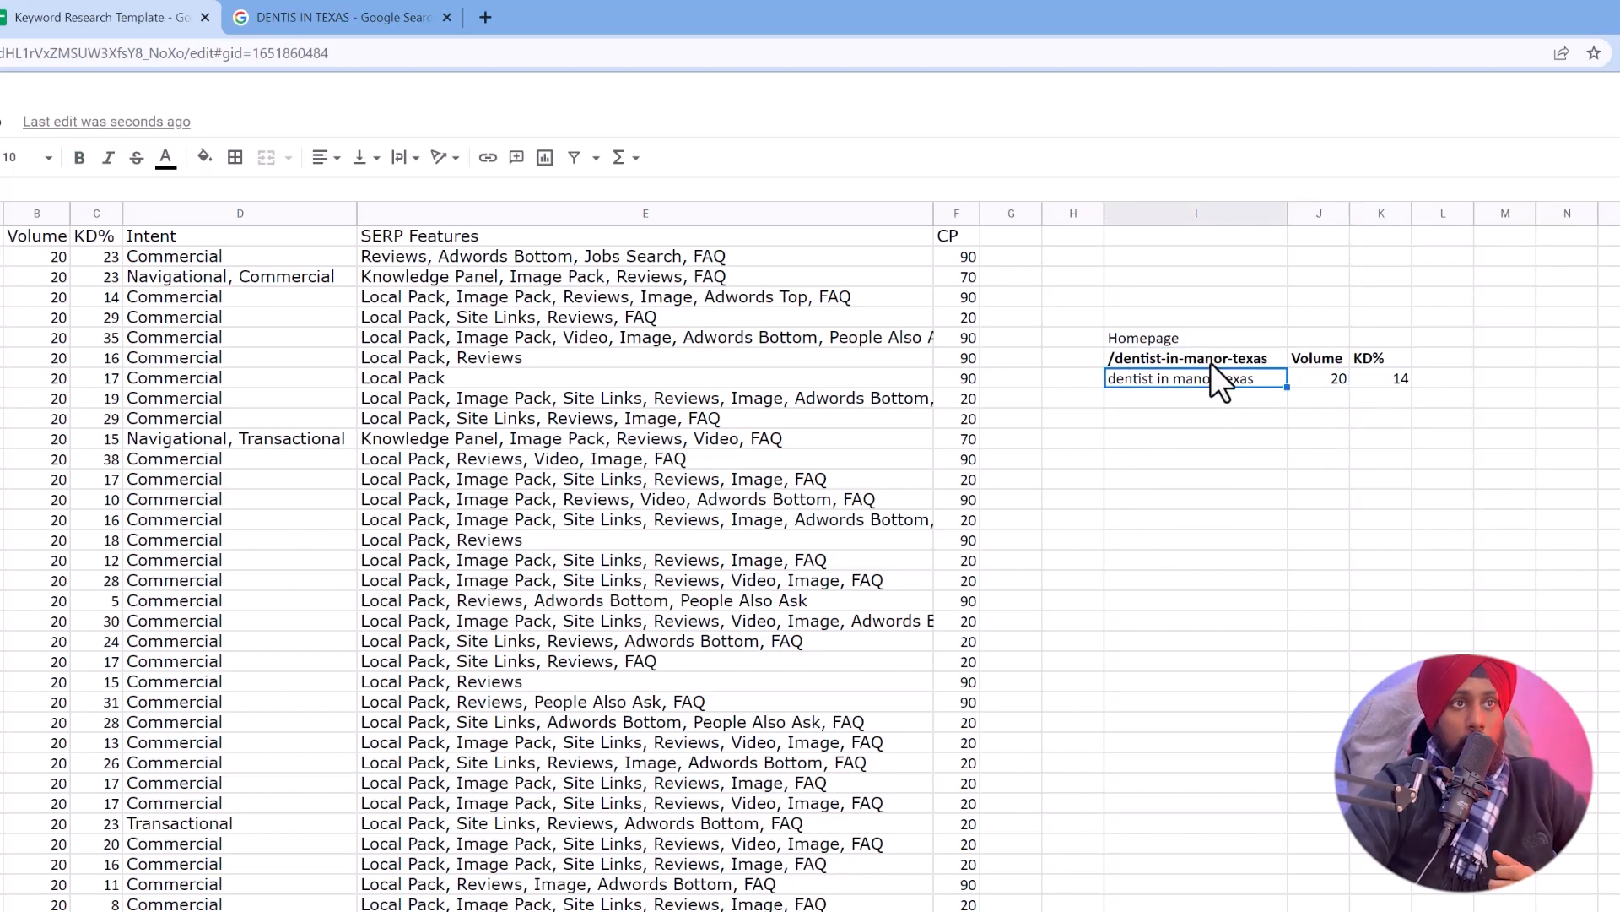
pyautogui.click(1210, 362)
pyautogui.moveTo(1208, 381); pyautogui.dragTo(1369, 377)
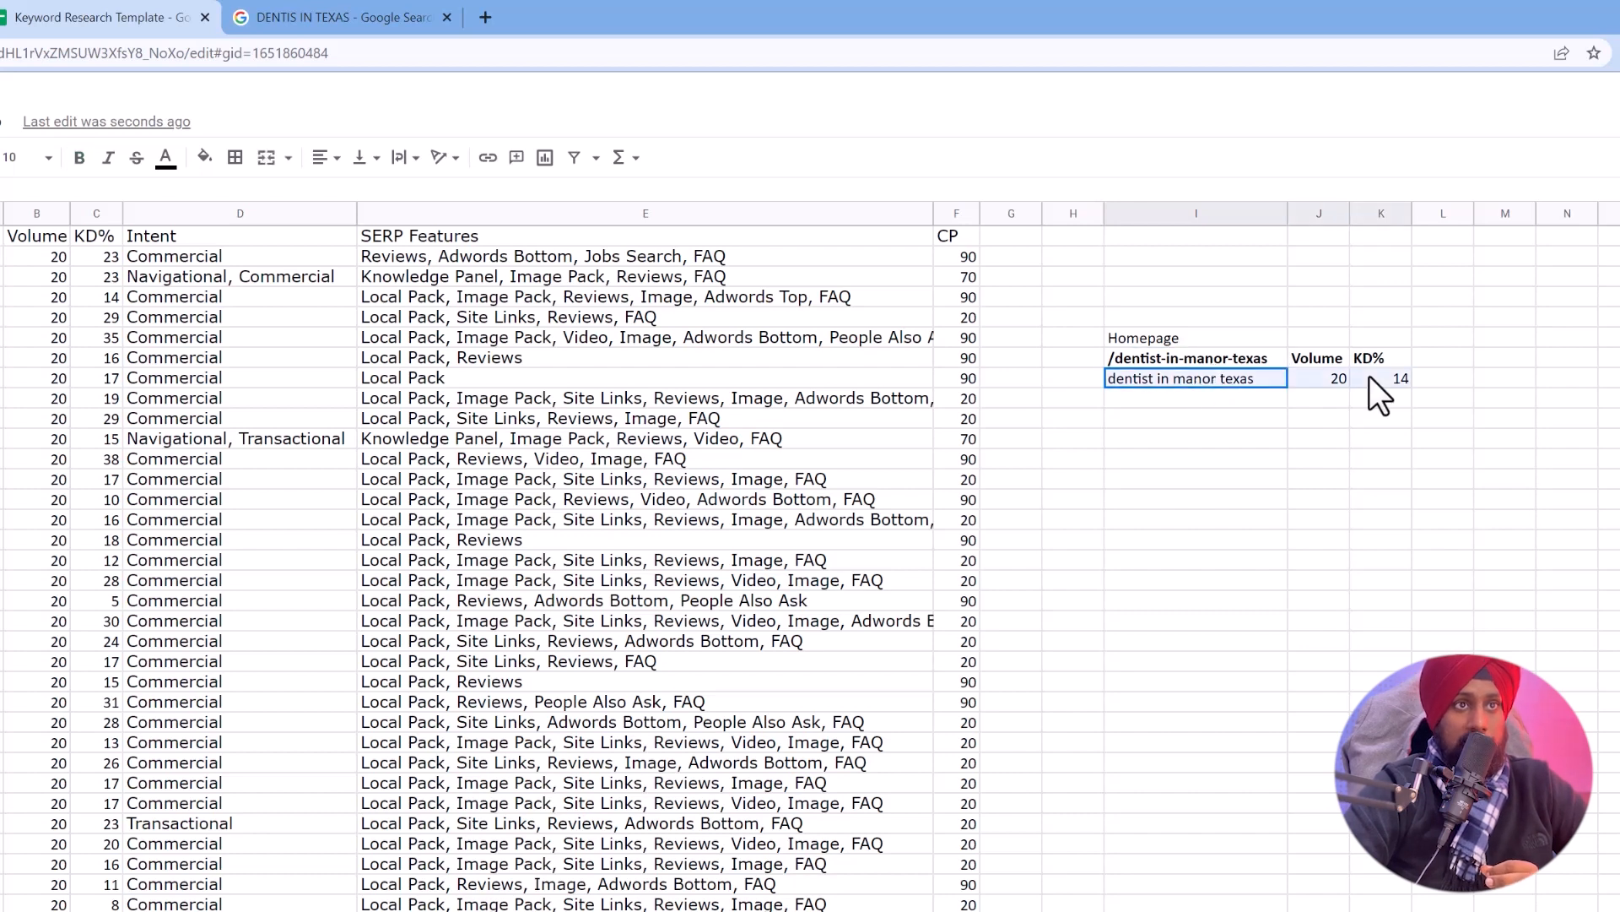
pyautogui.click(1208, 358)
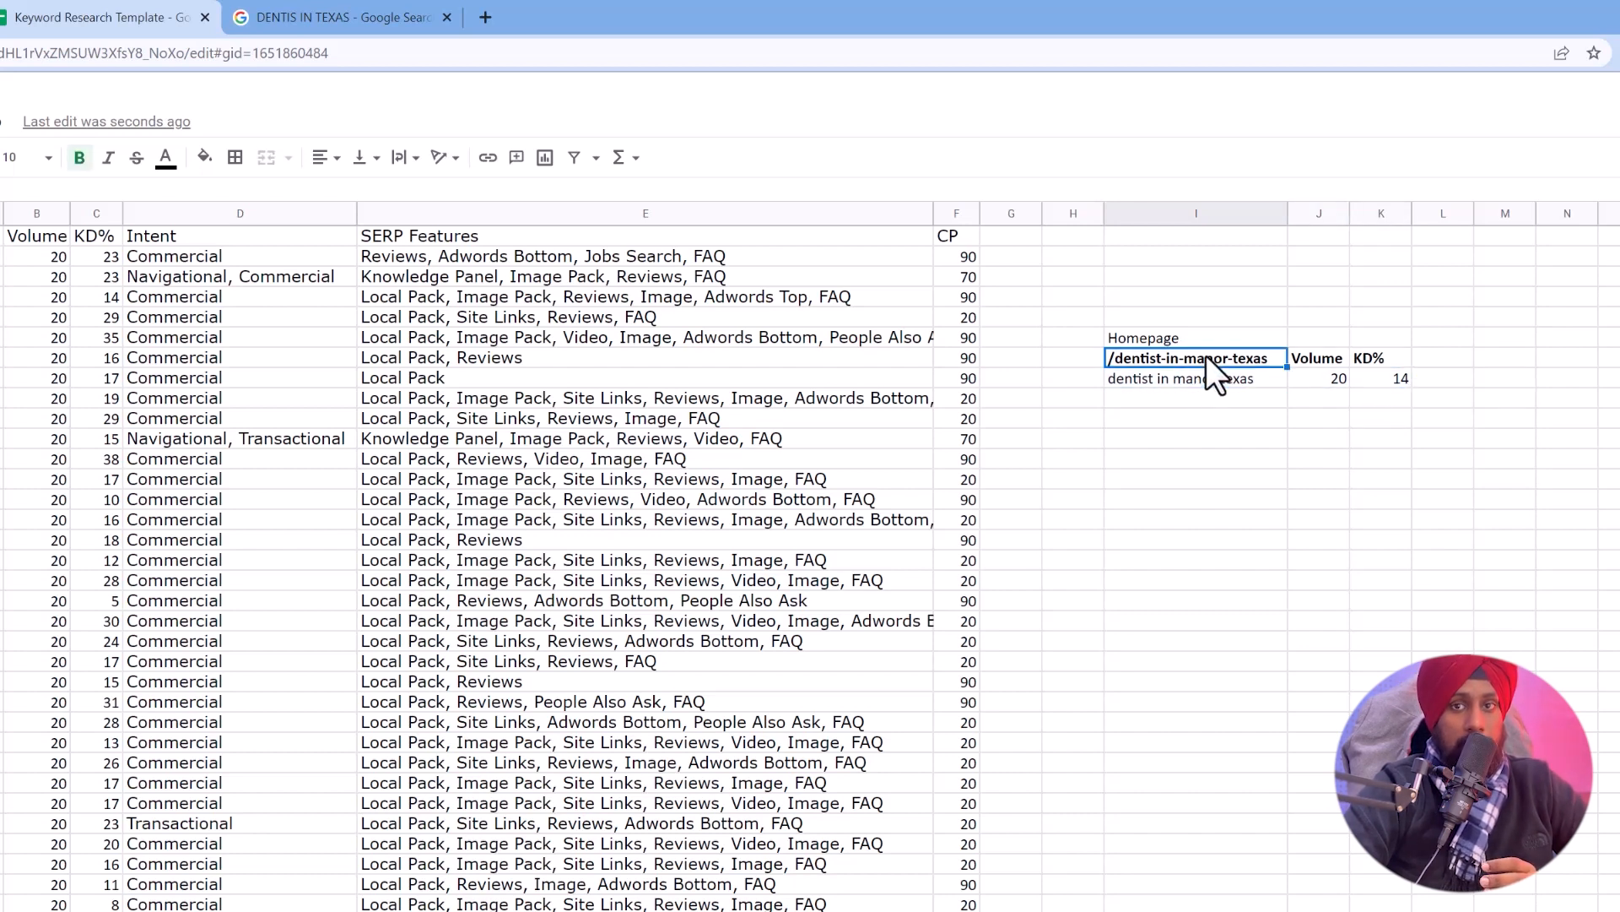
# Remove manor from the page slug in I7 so it reads /dentist-in-texas.
pyautogui.doubleClick(1207, 356)
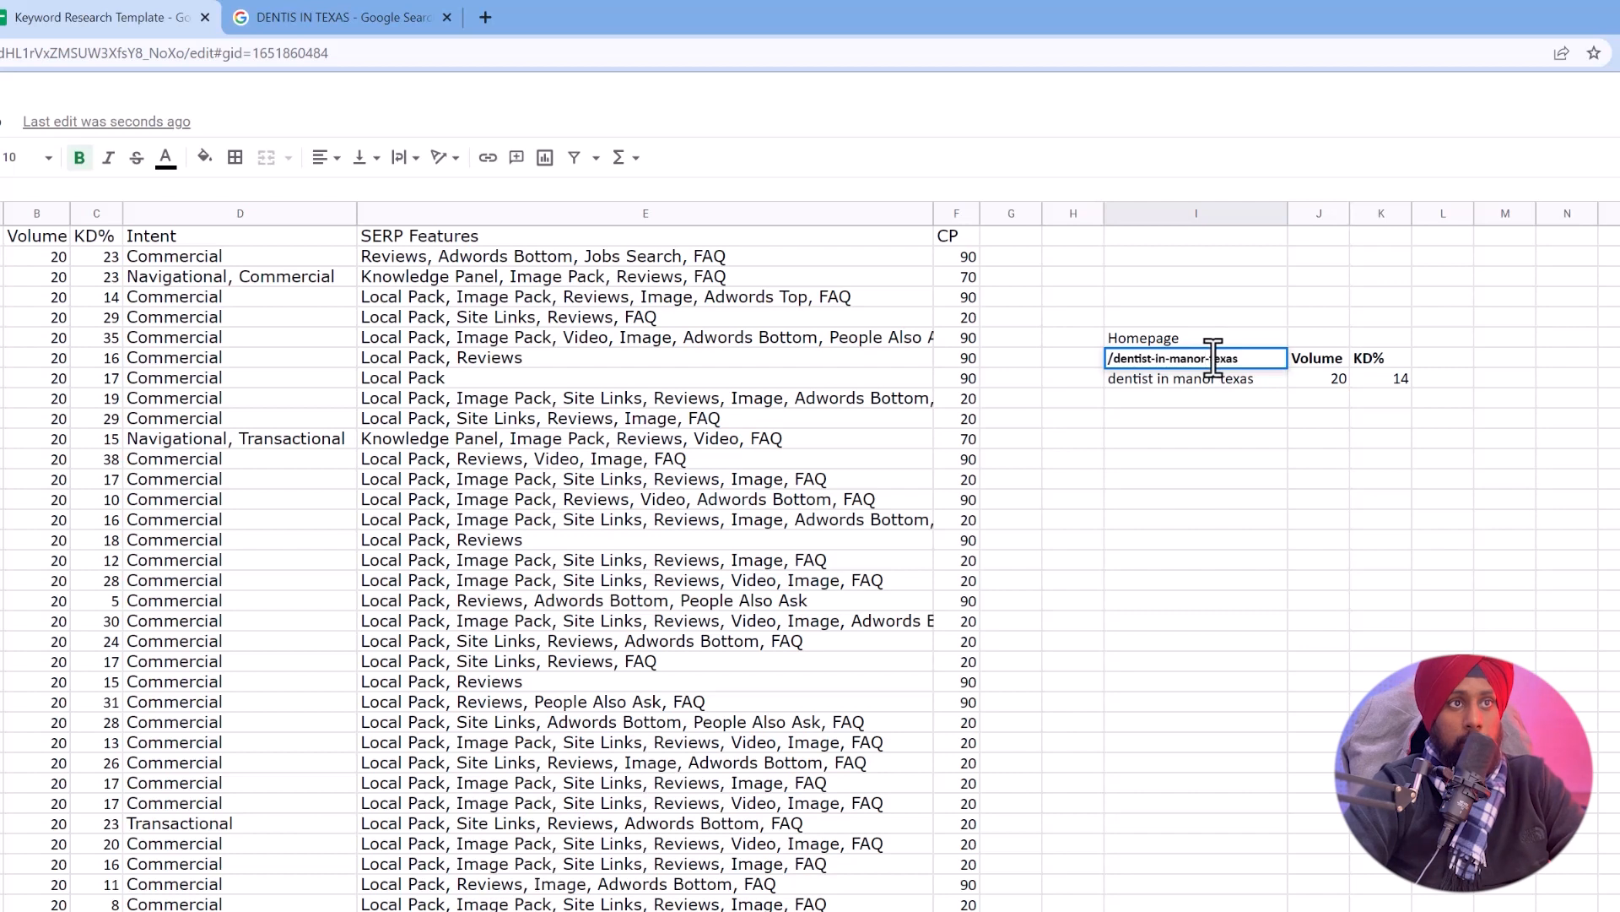
pyautogui.press('BackSpace')
pyautogui.press('BackSpace')
pyautogui.press('BackSpace')
pyautogui.press('BackSpace')
pyautogui.press('BackSpace')
pyautogui.press('BackSpace')
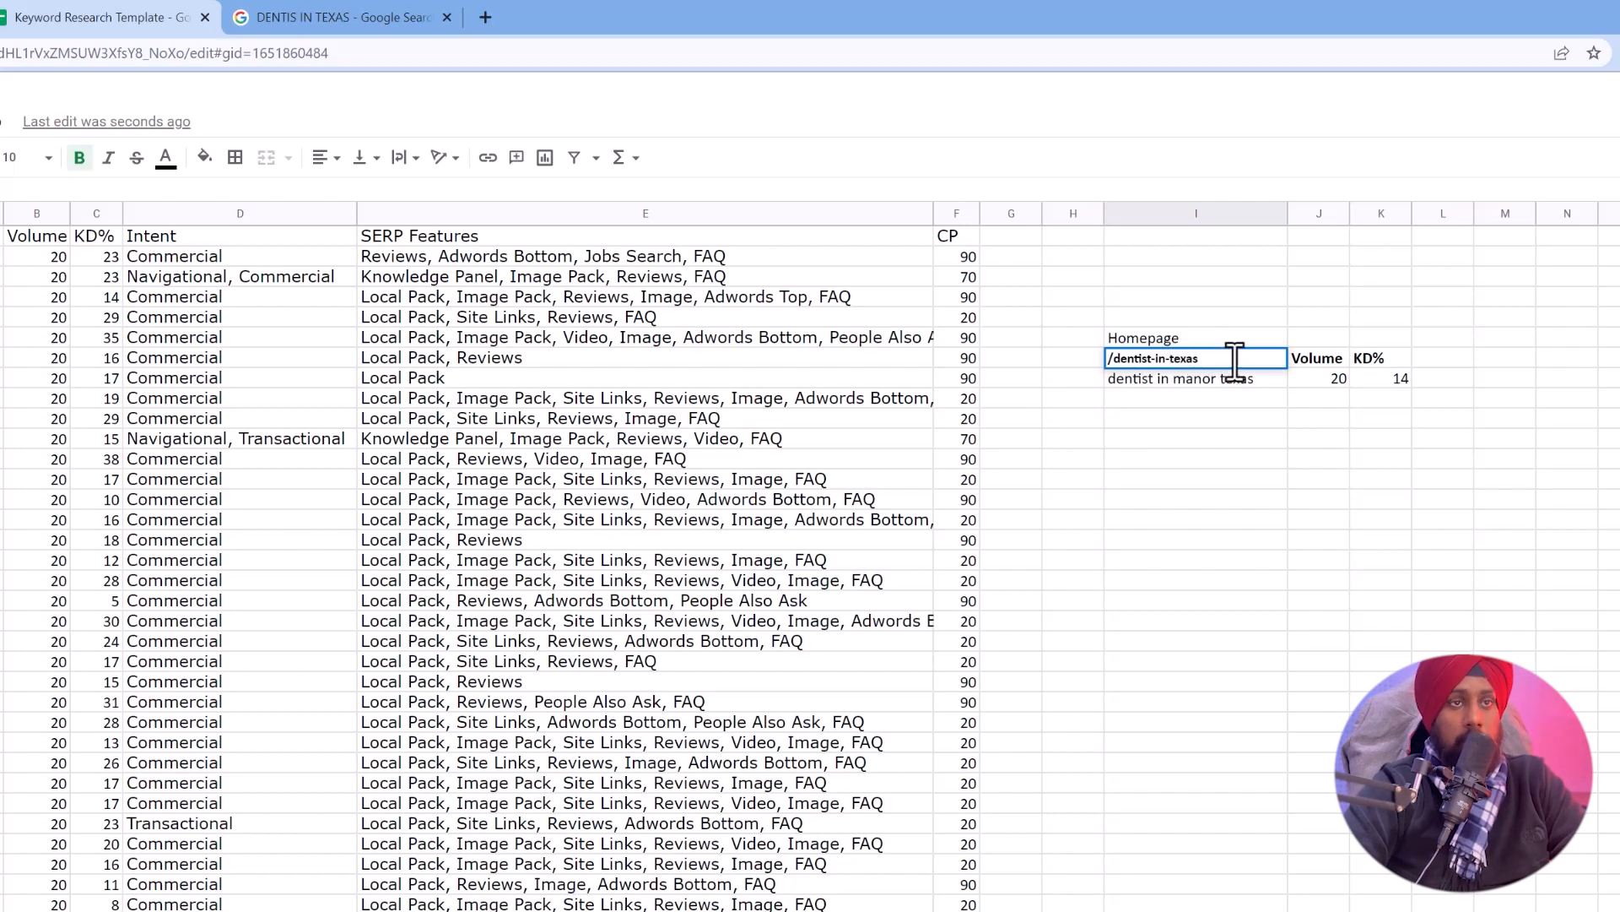
pyautogui.click(1318, 384)
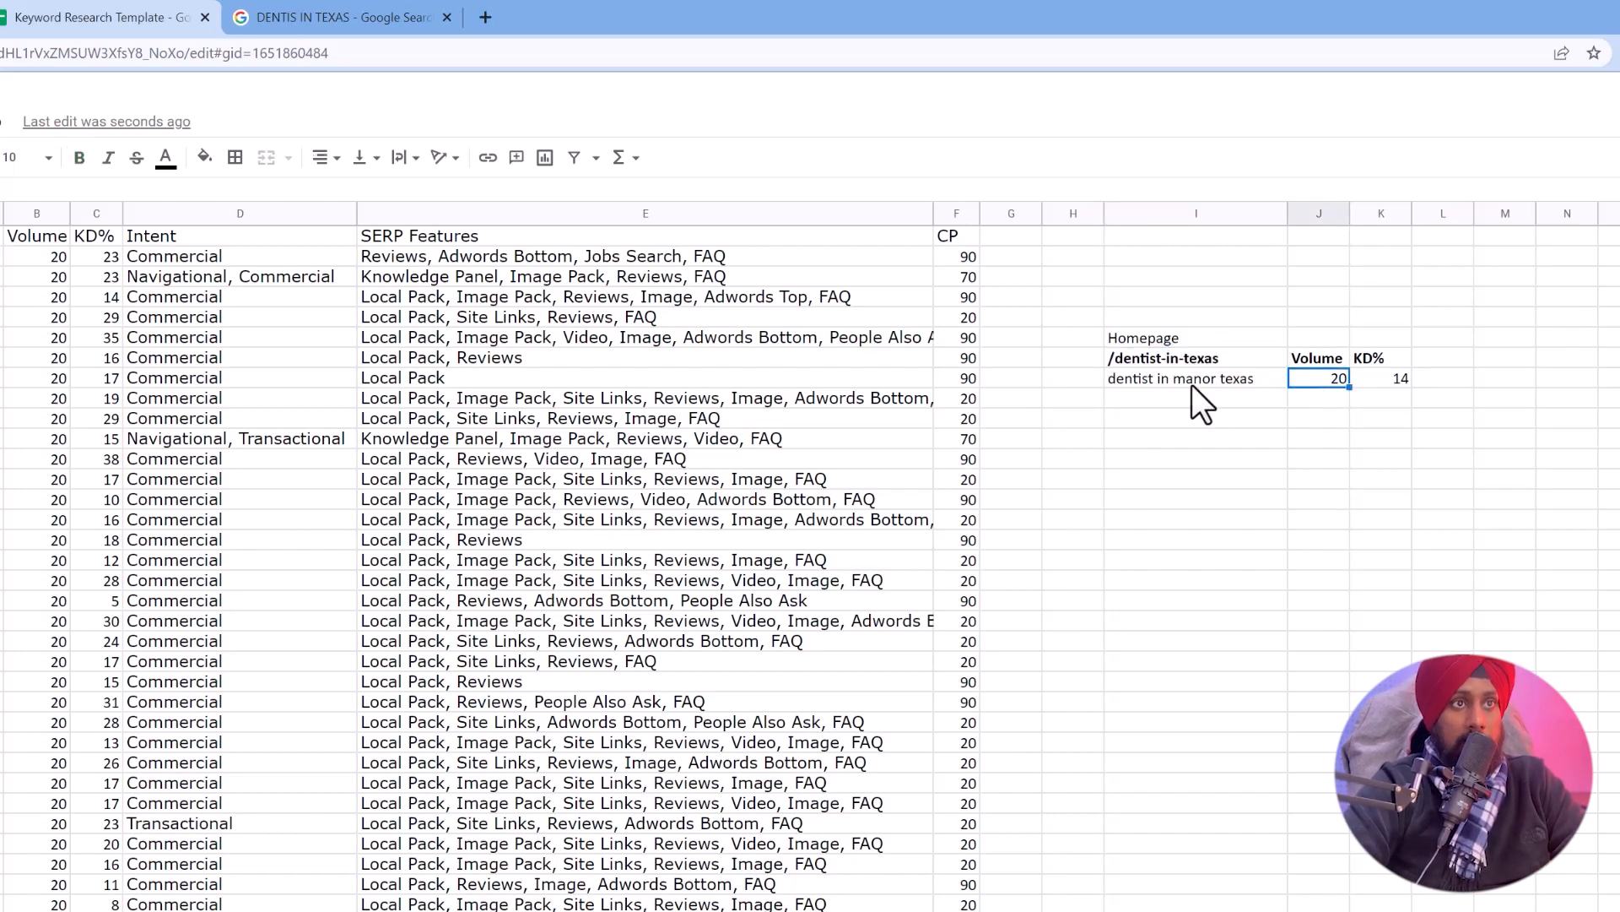
# Replace the keyword row under the page slug with dentist in texas, its volume and KD% from row 257, pasted as values into I8:K8.
pyautogui.click(1187, 383)
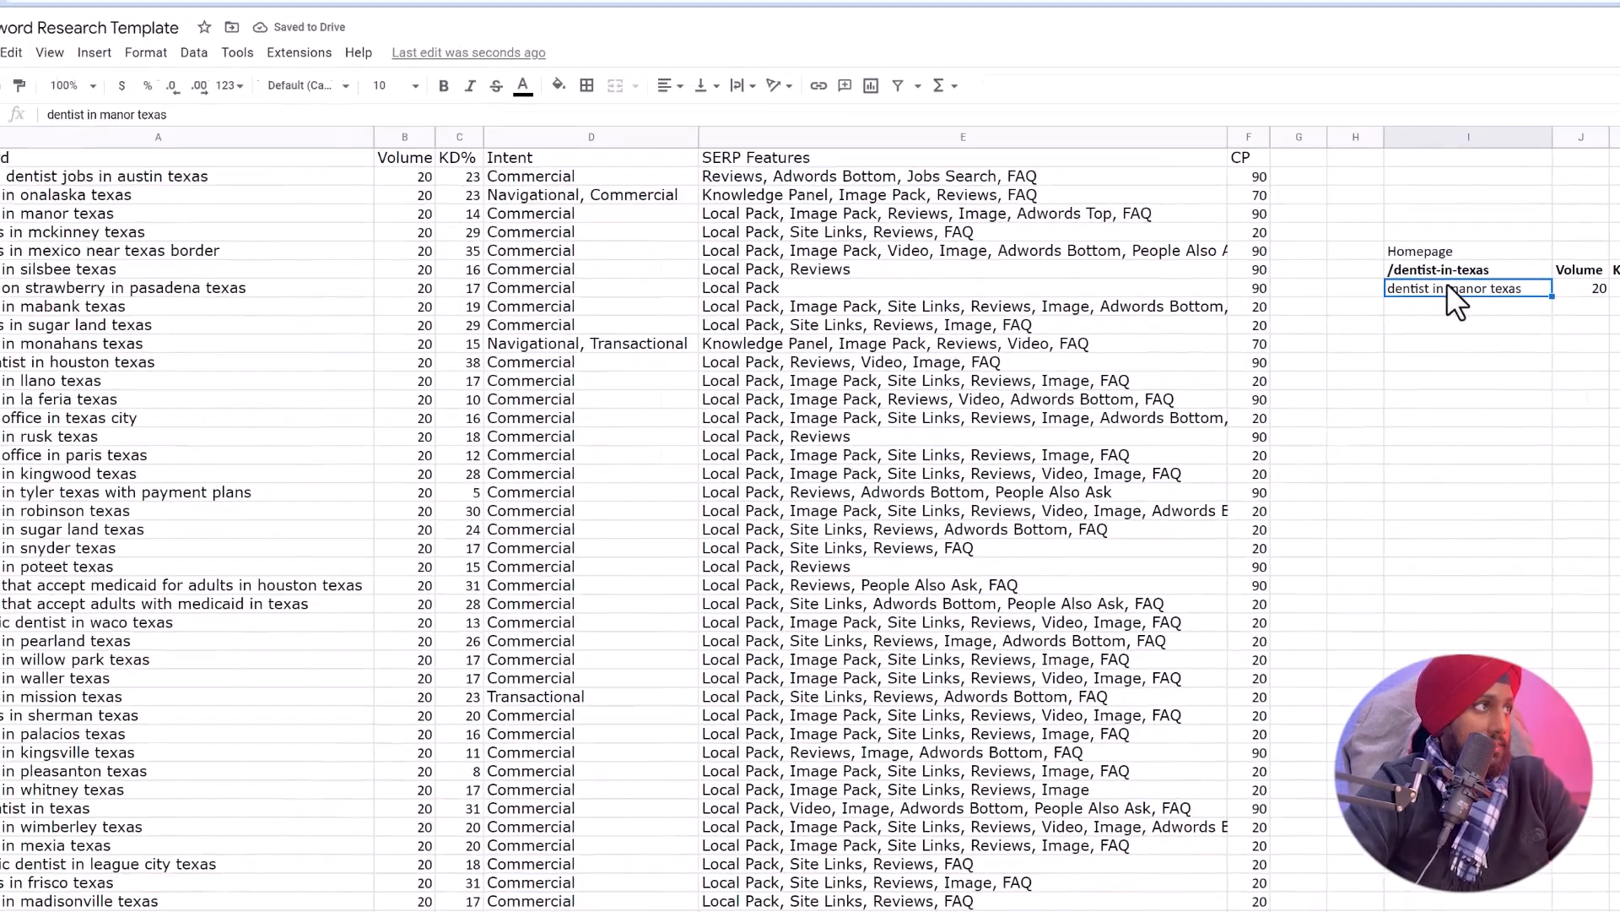
pyautogui.press('Delete')
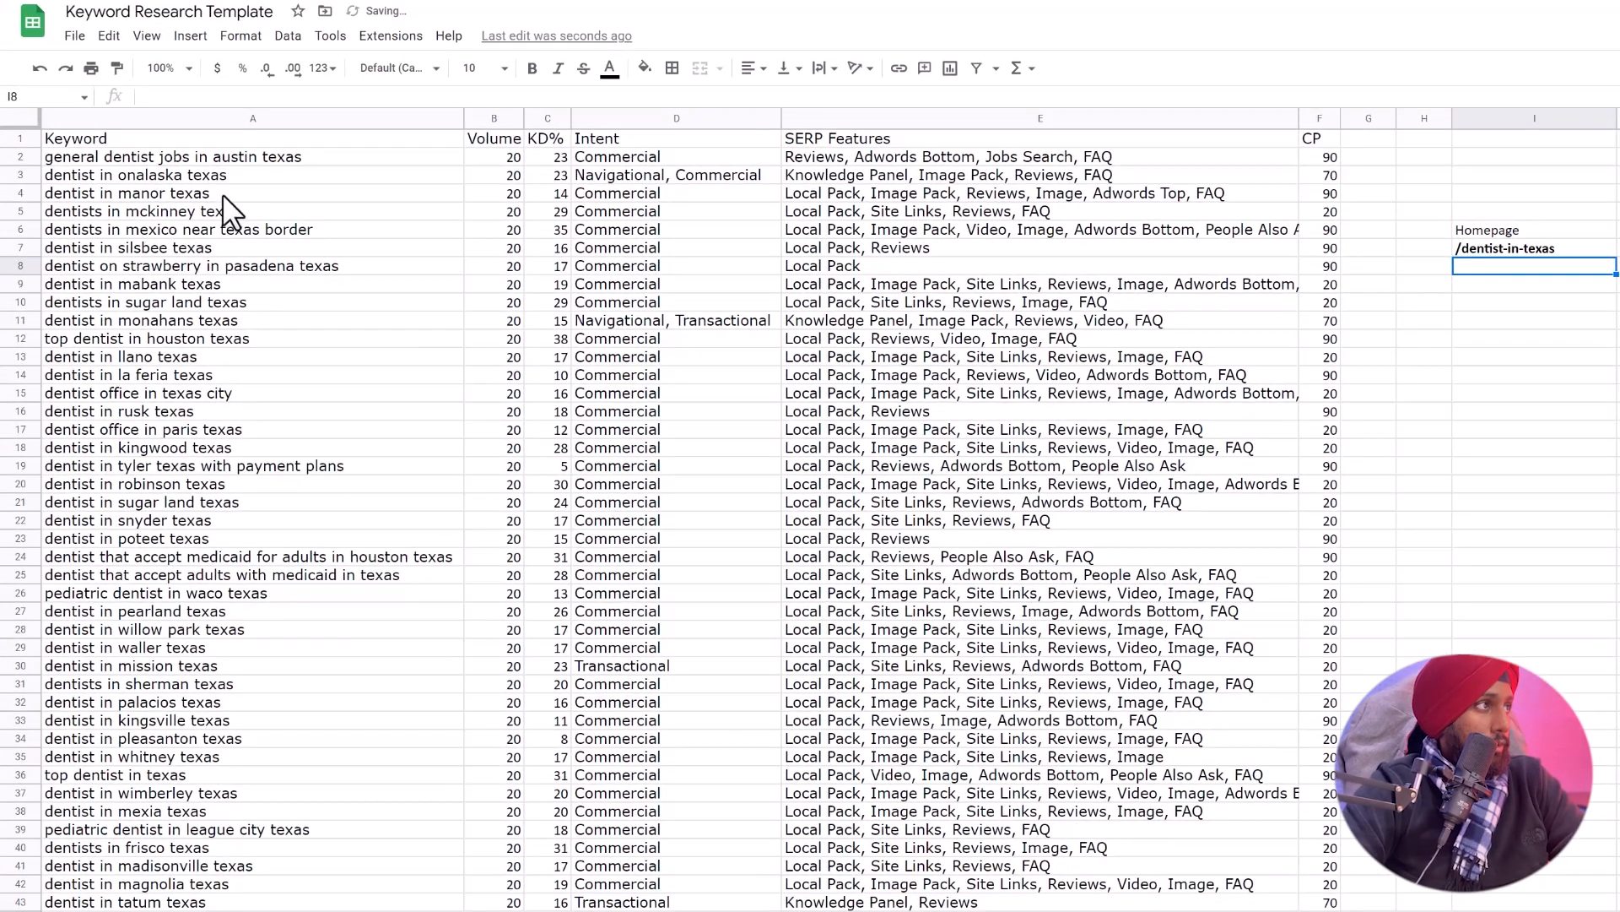
pyautogui.scroll(-5, 221, 648)
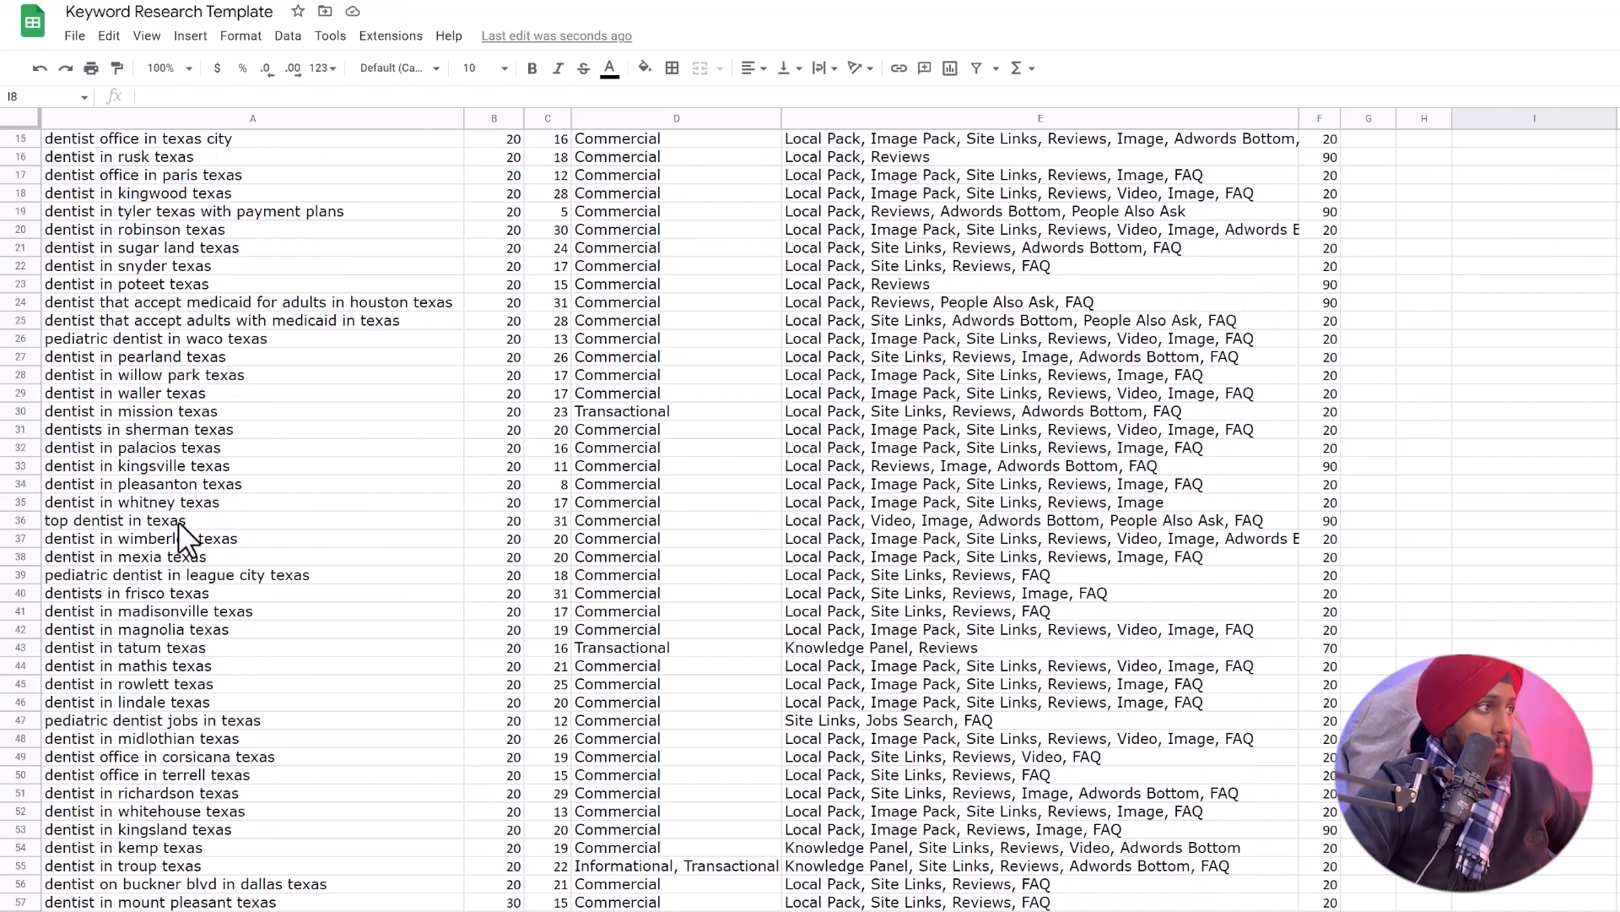
pyautogui.scroll(5, 179, 520)
pyautogui.scroll(-20, 179, 520)
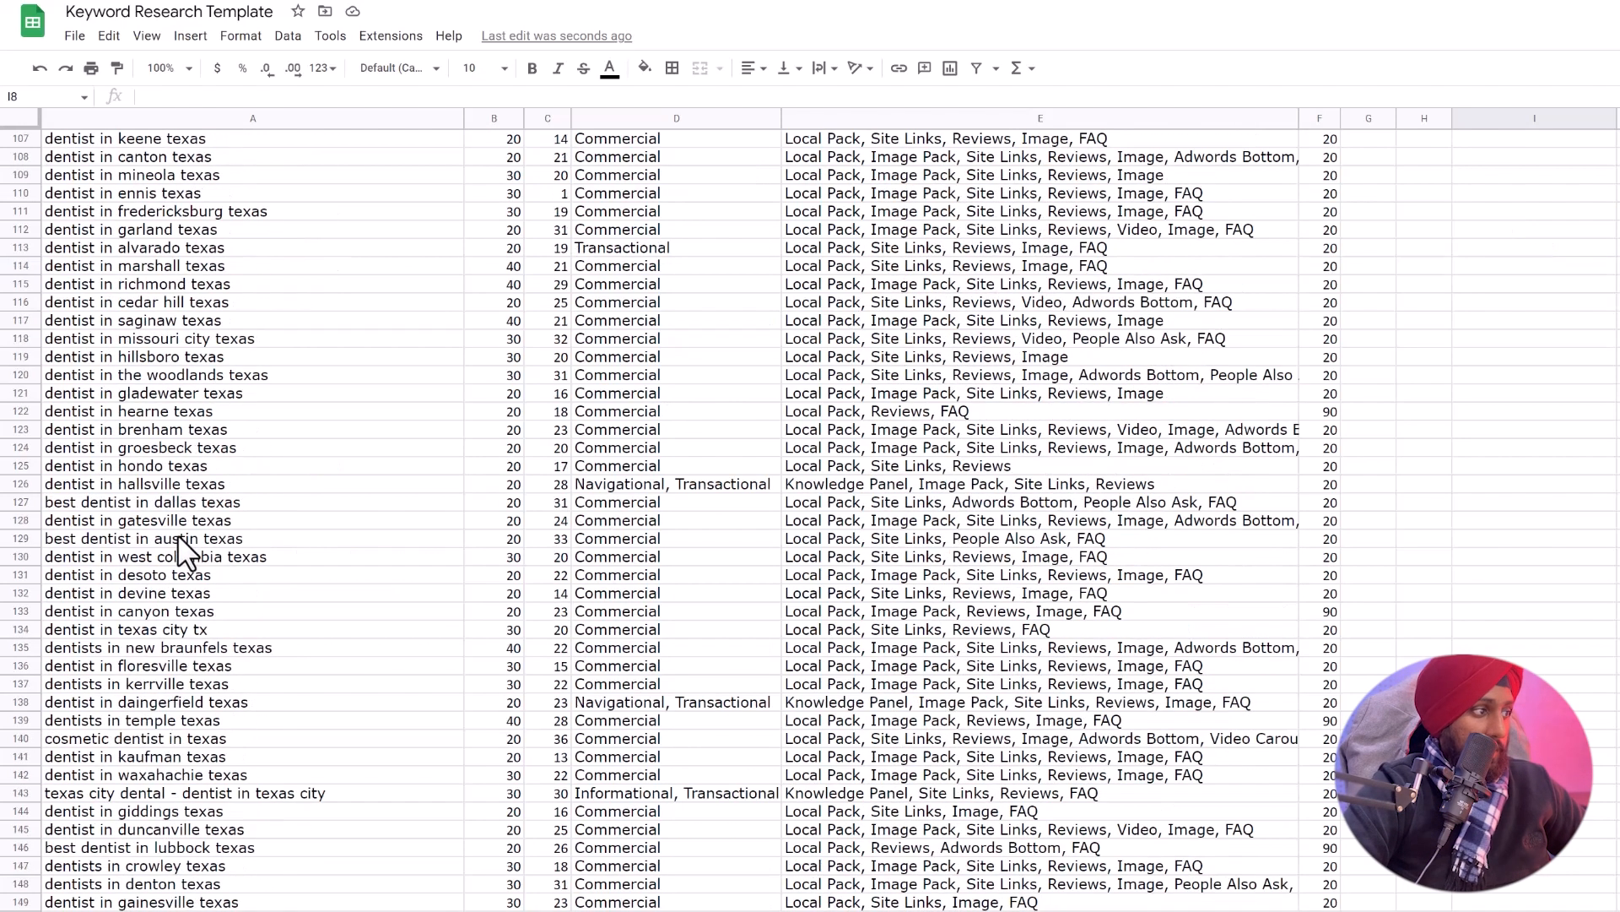
pyautogui.scroll(-15, 174, 549)
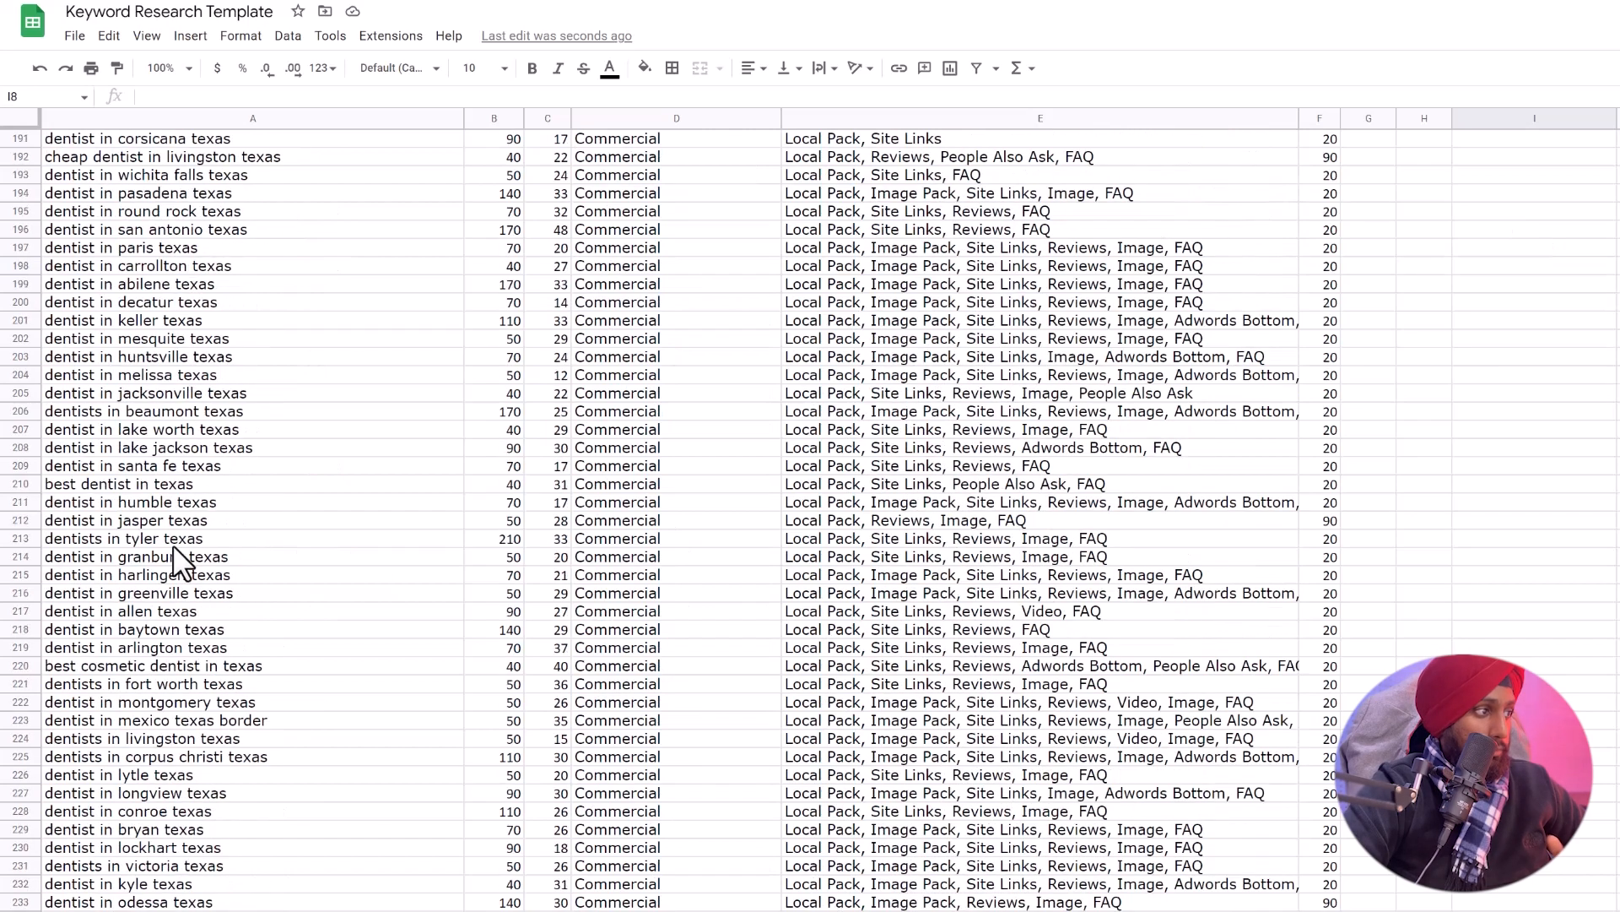
pyautogui.scroll(-11, 178, 561)
pyautogui.moveTo(239, 738); pyautogui.dragTo(562, 754)
pyautogui.scroll(20, 562, 754)
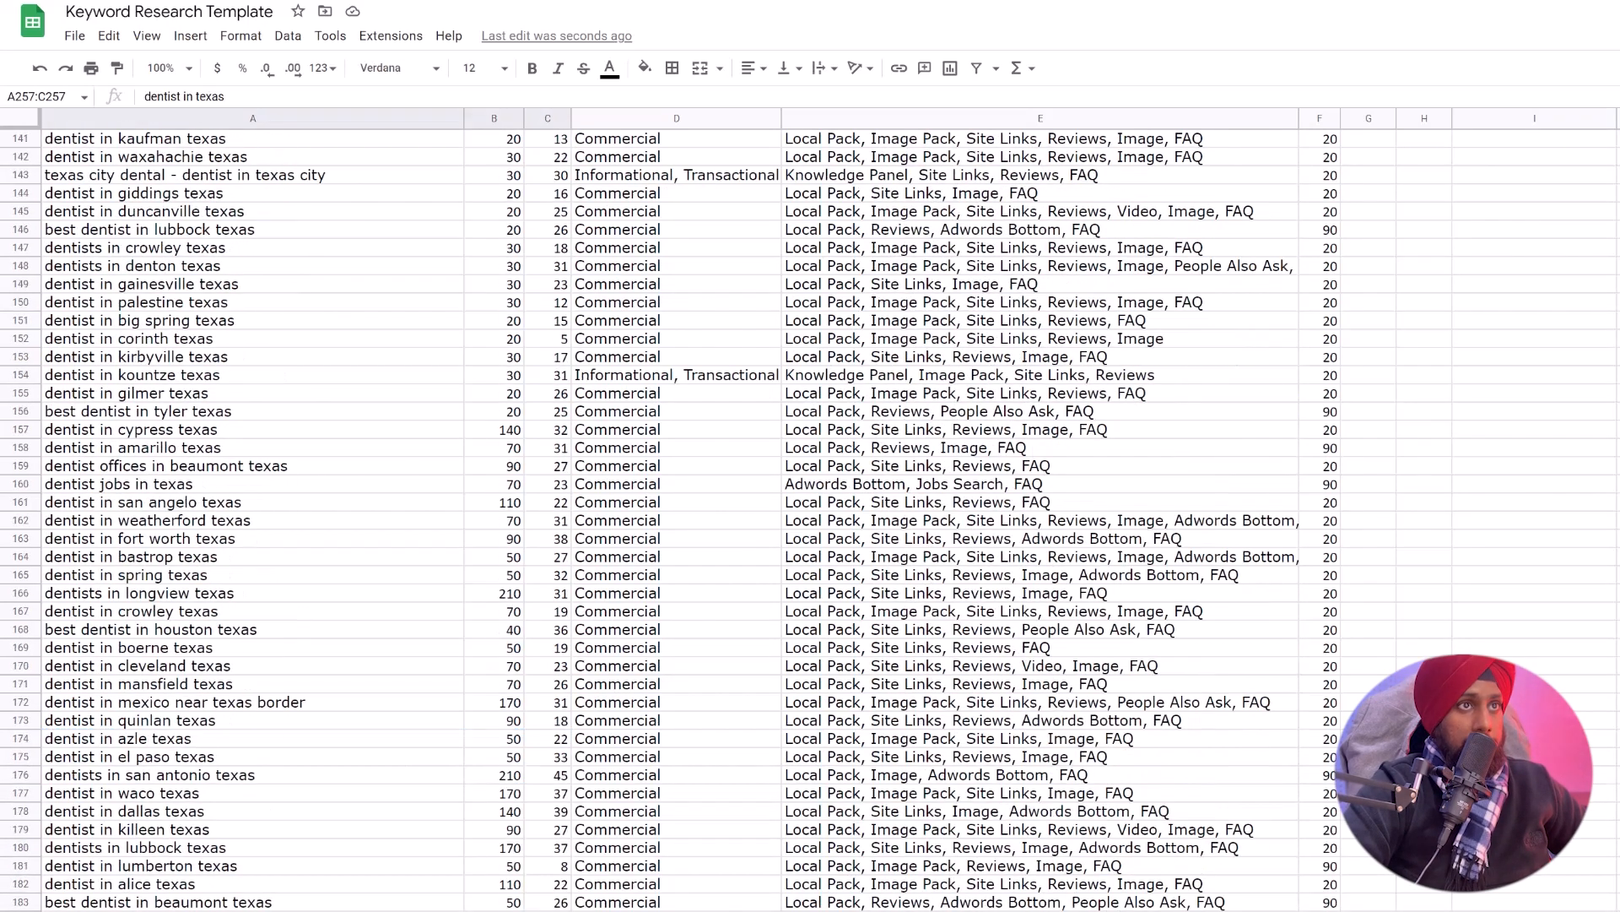
pyautogui.hotkey('ctrl', 'shift', 'v')
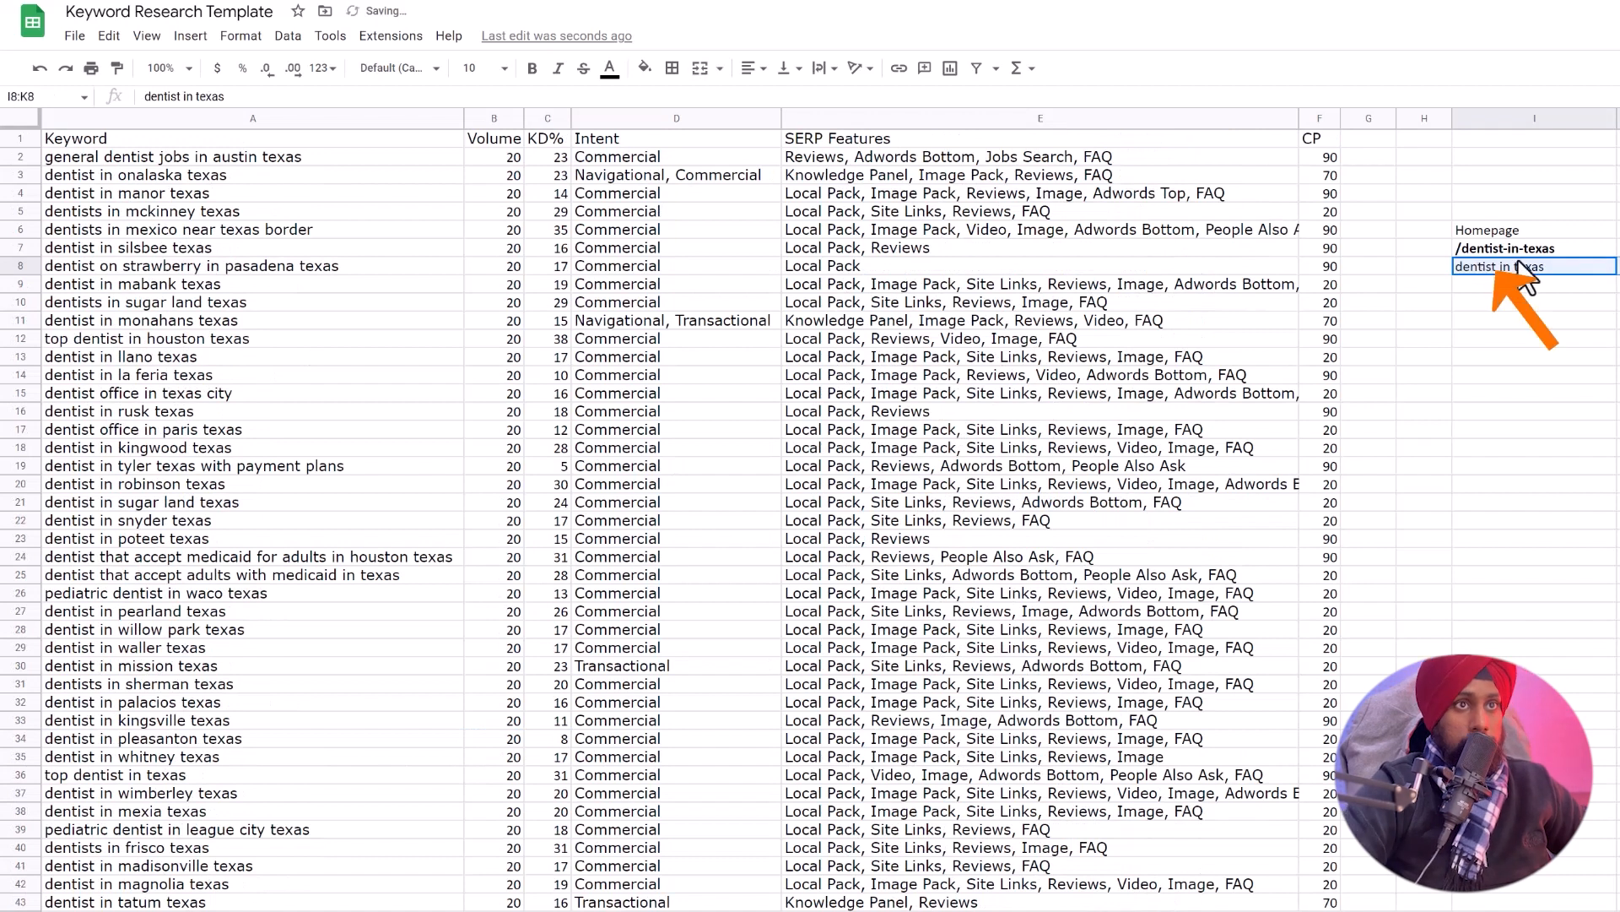
# Copy the keyword top dentist in texas with its volume and KD% from row 36 into I9:K9 as values only.
pyautogui.click(1569, 284)
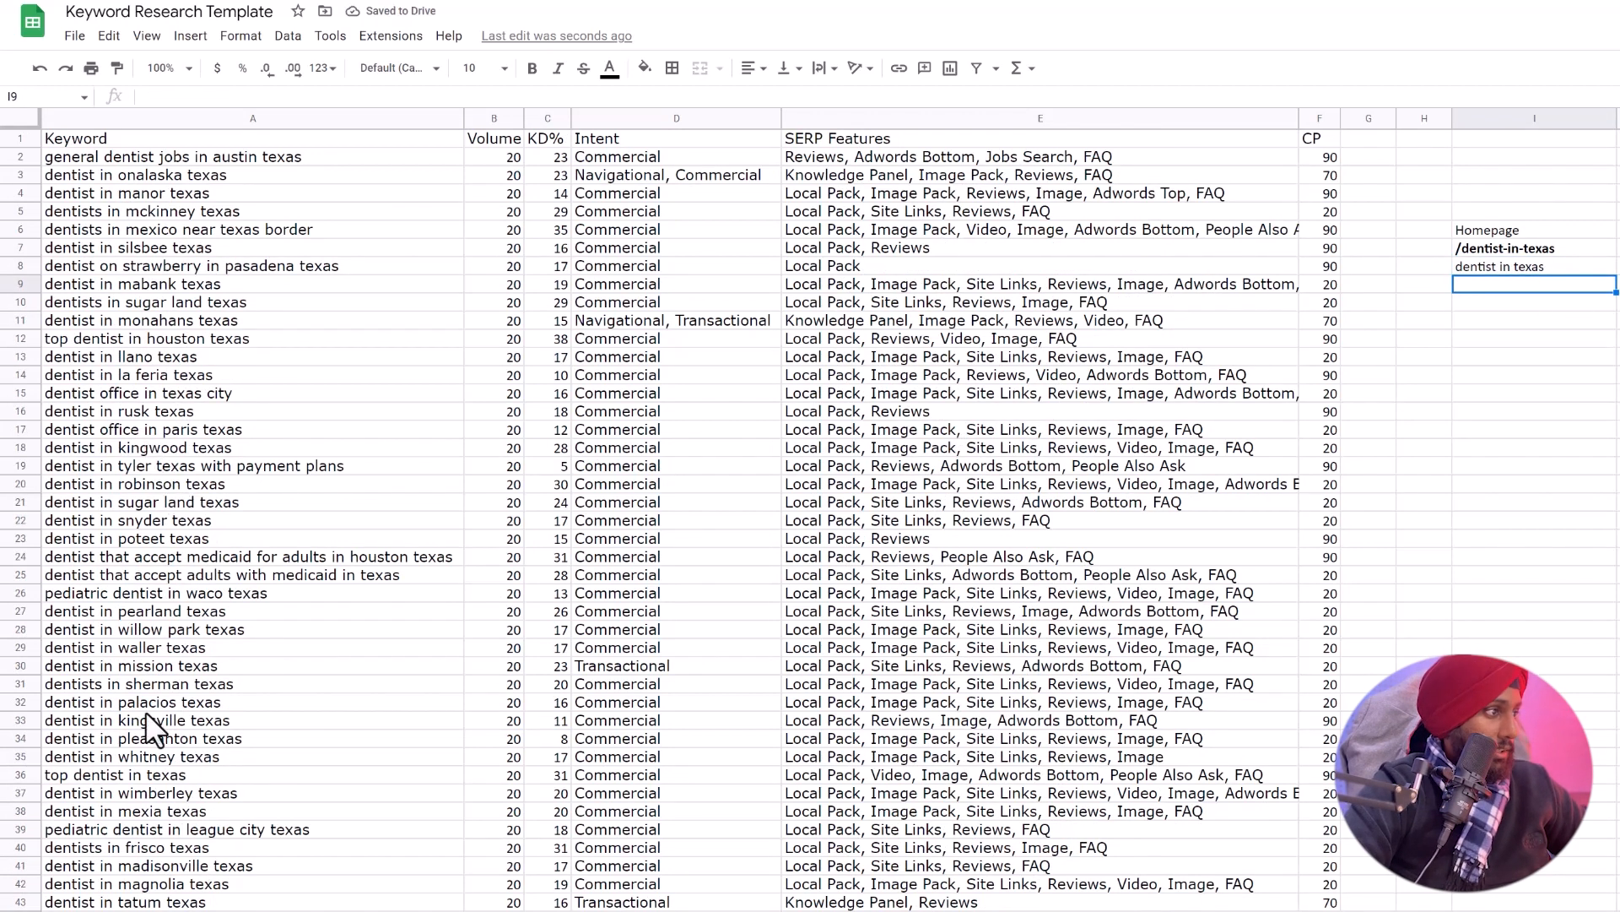
pyautogui.click(181, 775)
pyautogui.moveTo(180, 776); pyautogui.dragTo(543, 771)
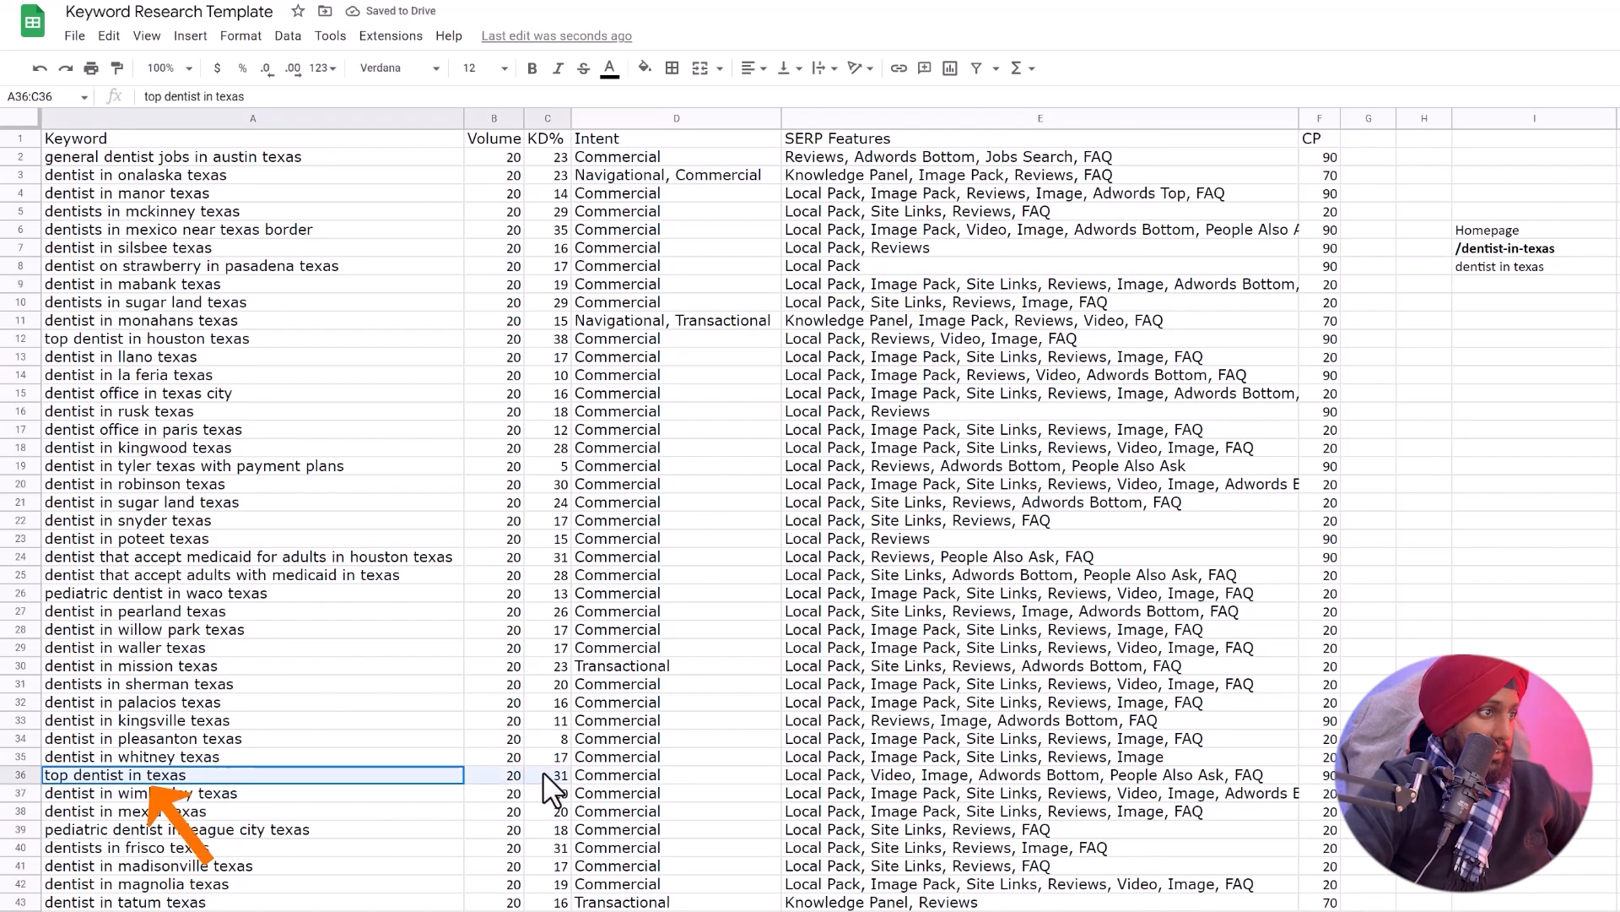
pyautogui.hotkey('ctrl', 'c')
pyautogui.click(1519, 287)
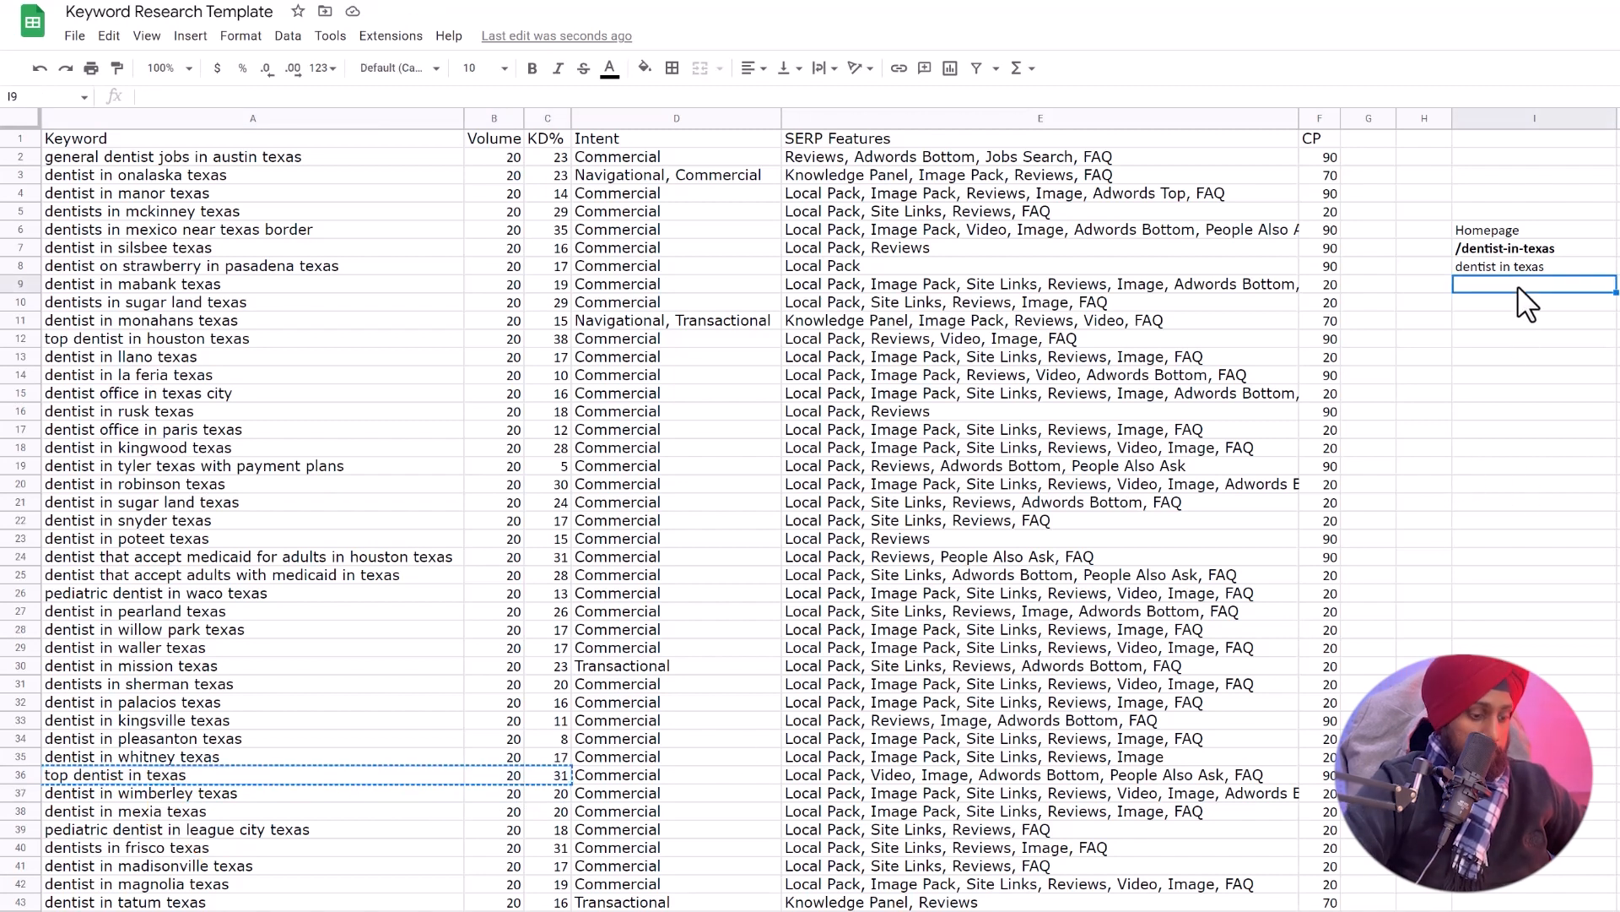
pyautogui.hotkey('ctrl', 'shift', 'v')
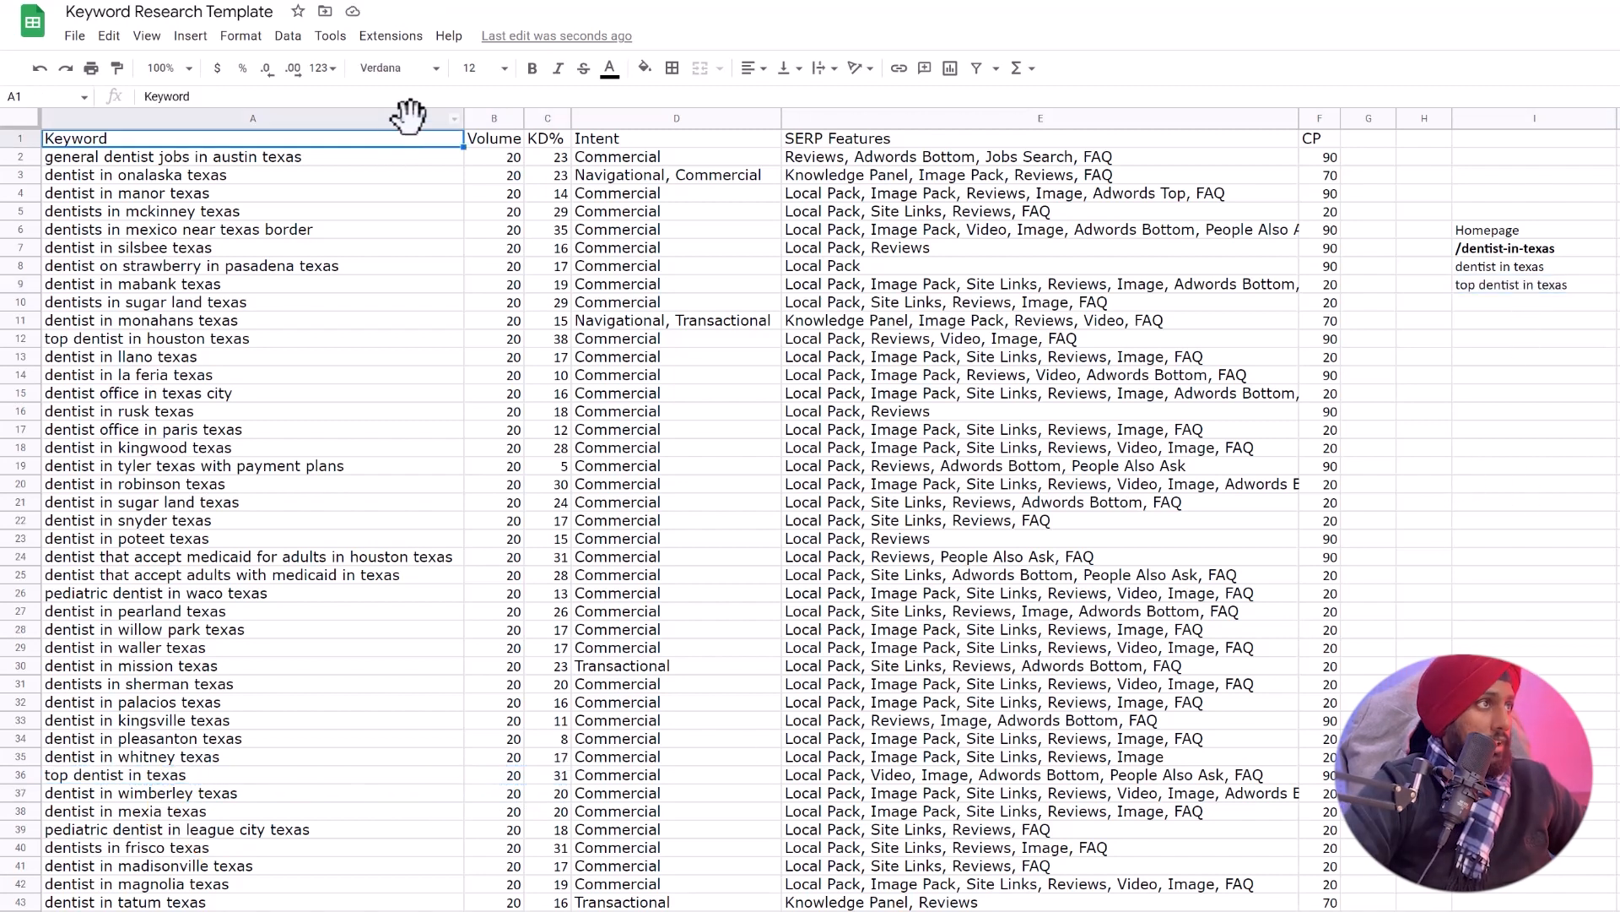
# Add a filter to the Keyword column that shows only rows whose text contains best.
pyautogui.click(408, 118)
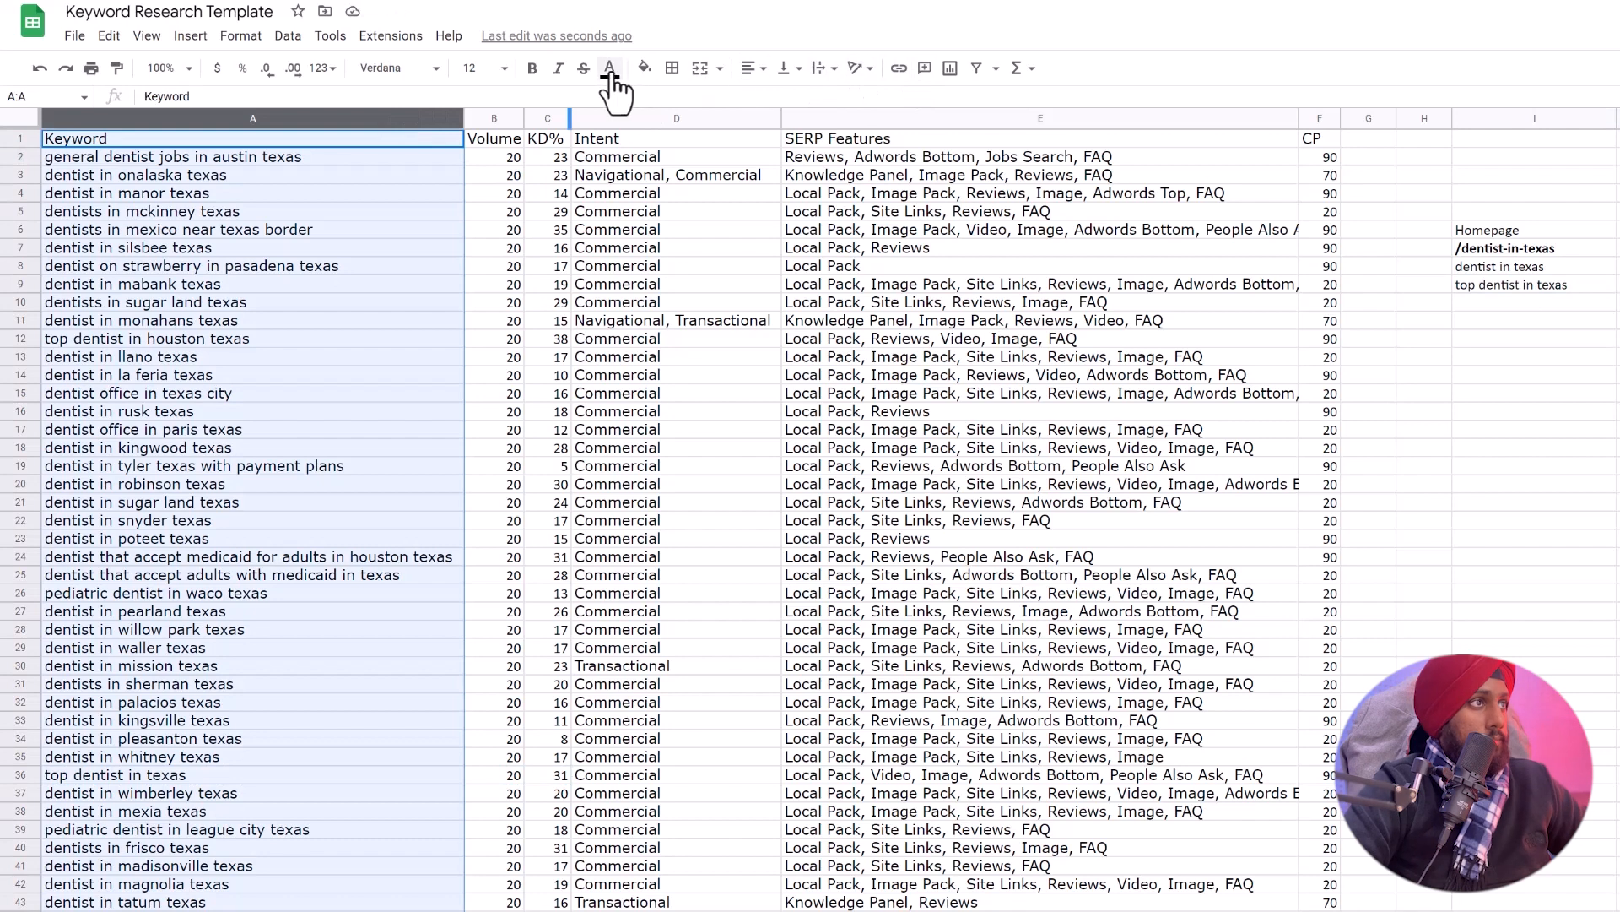
pyautogui.click(977, 68)
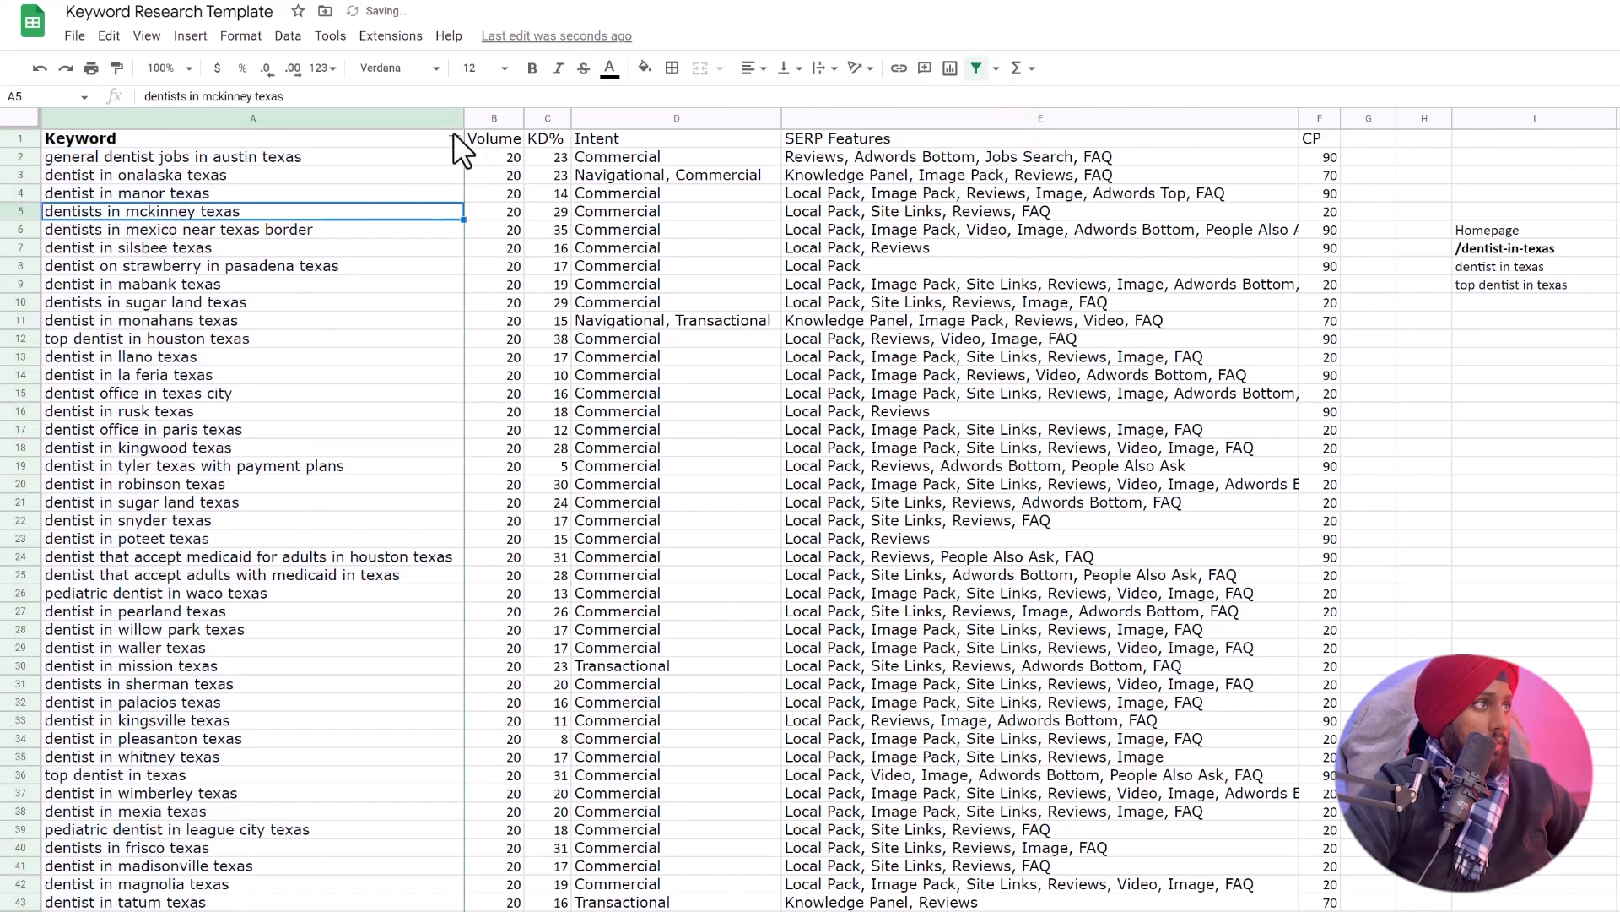
pyautogui.click(454, 137)
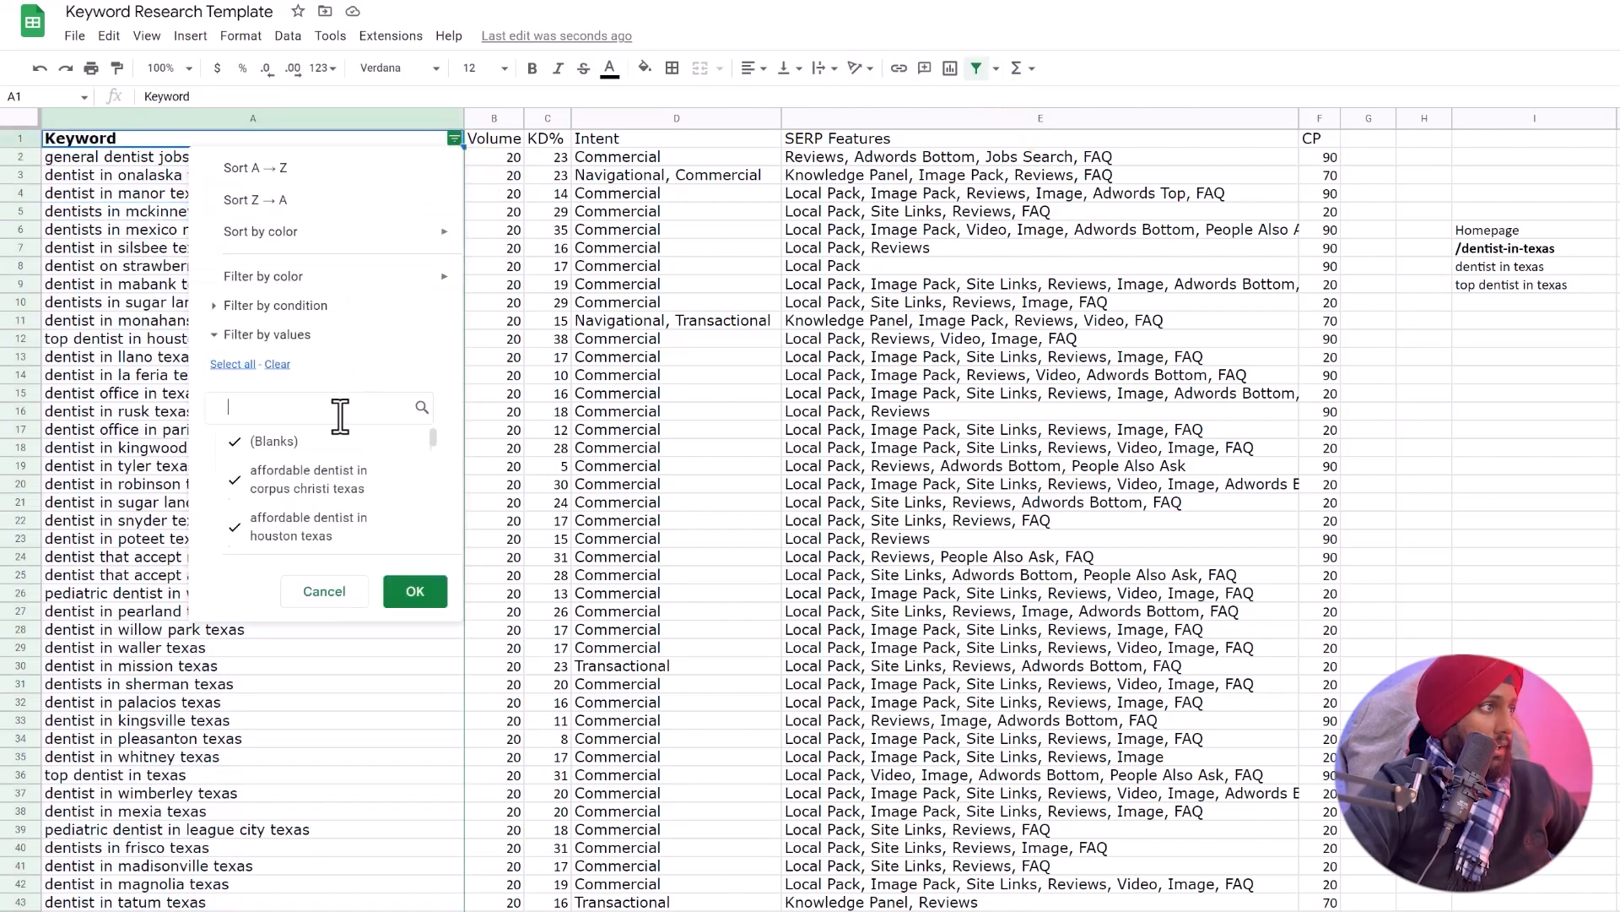
pyautogui.write('best')
pyautogui.click(276, 305)
pyautogui.click(300, 342)
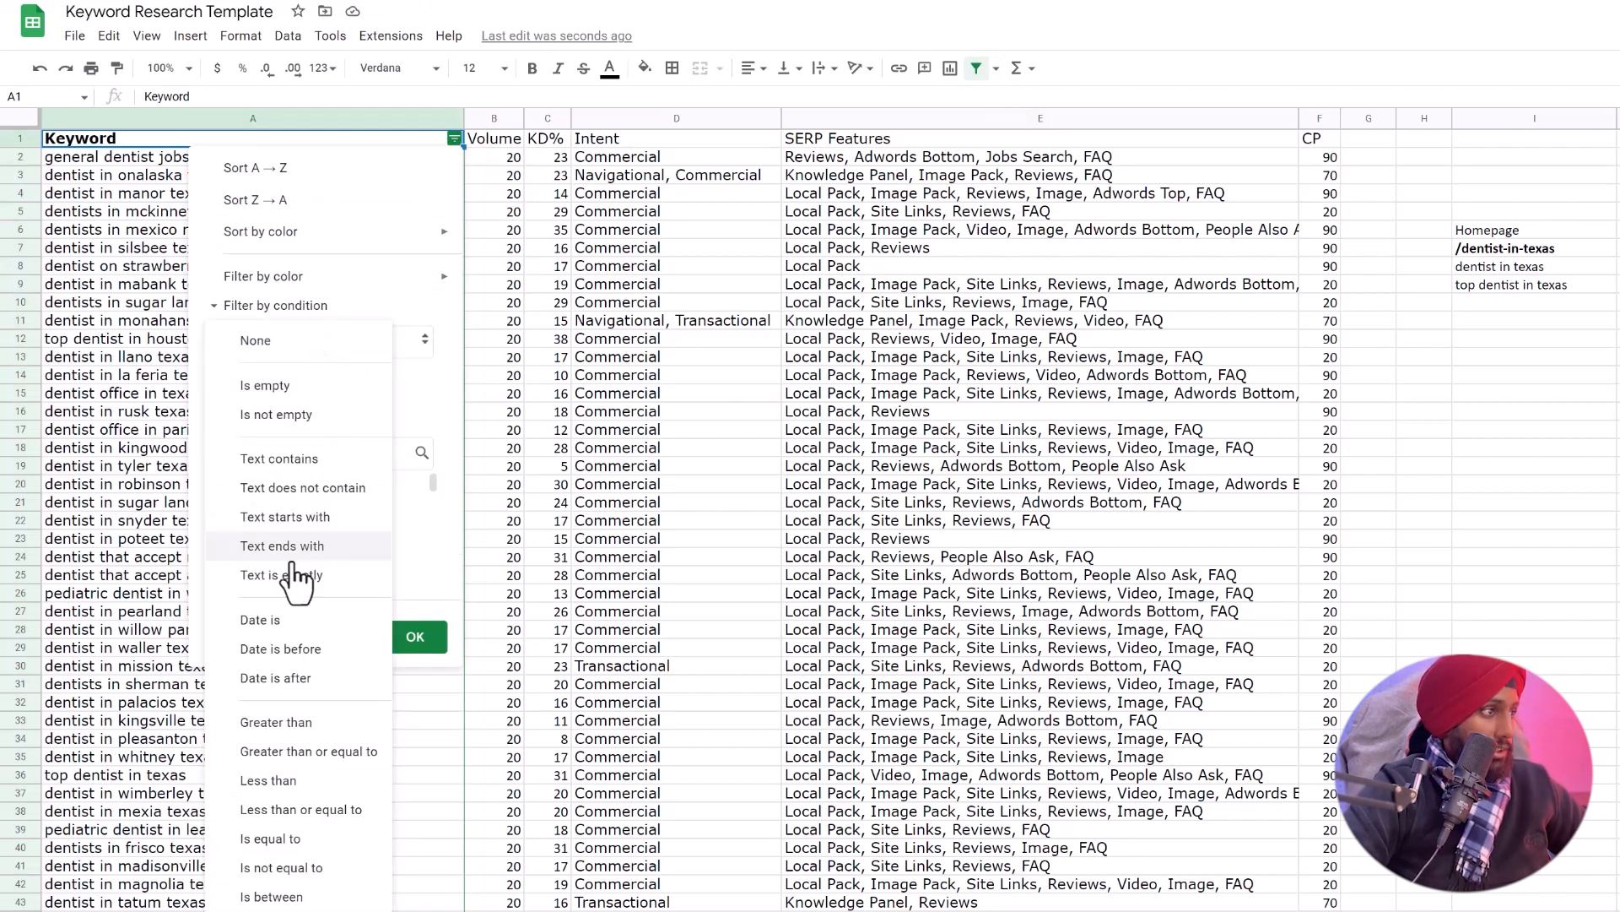
pyautogui.click(318, 460)
pyautogui.click(328, 387)
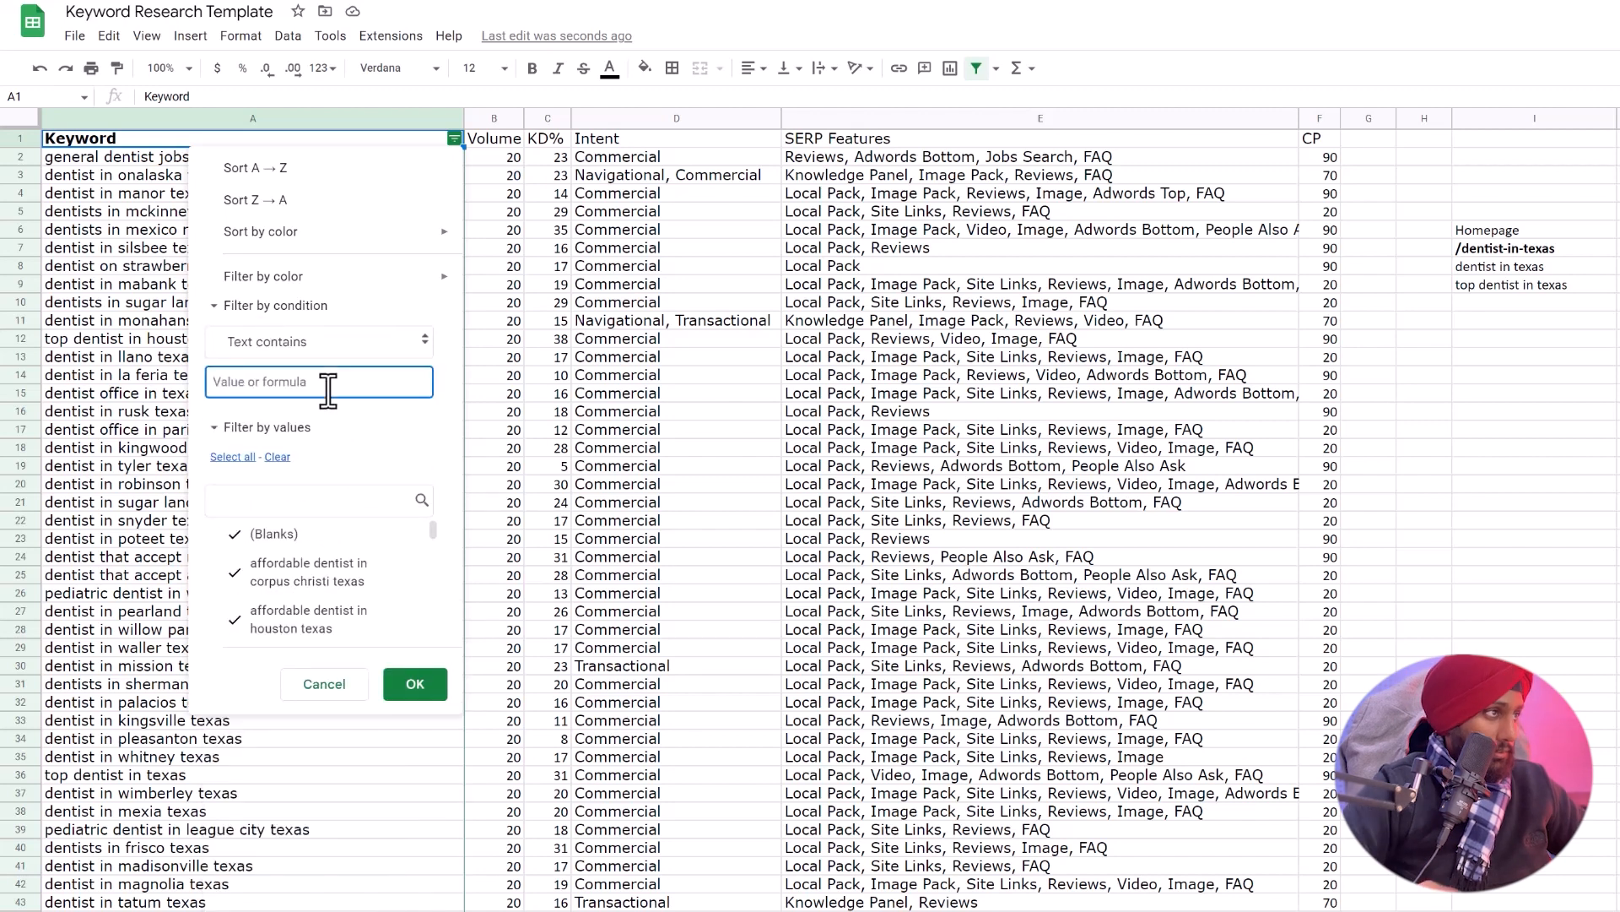
pyautogui.write('best')
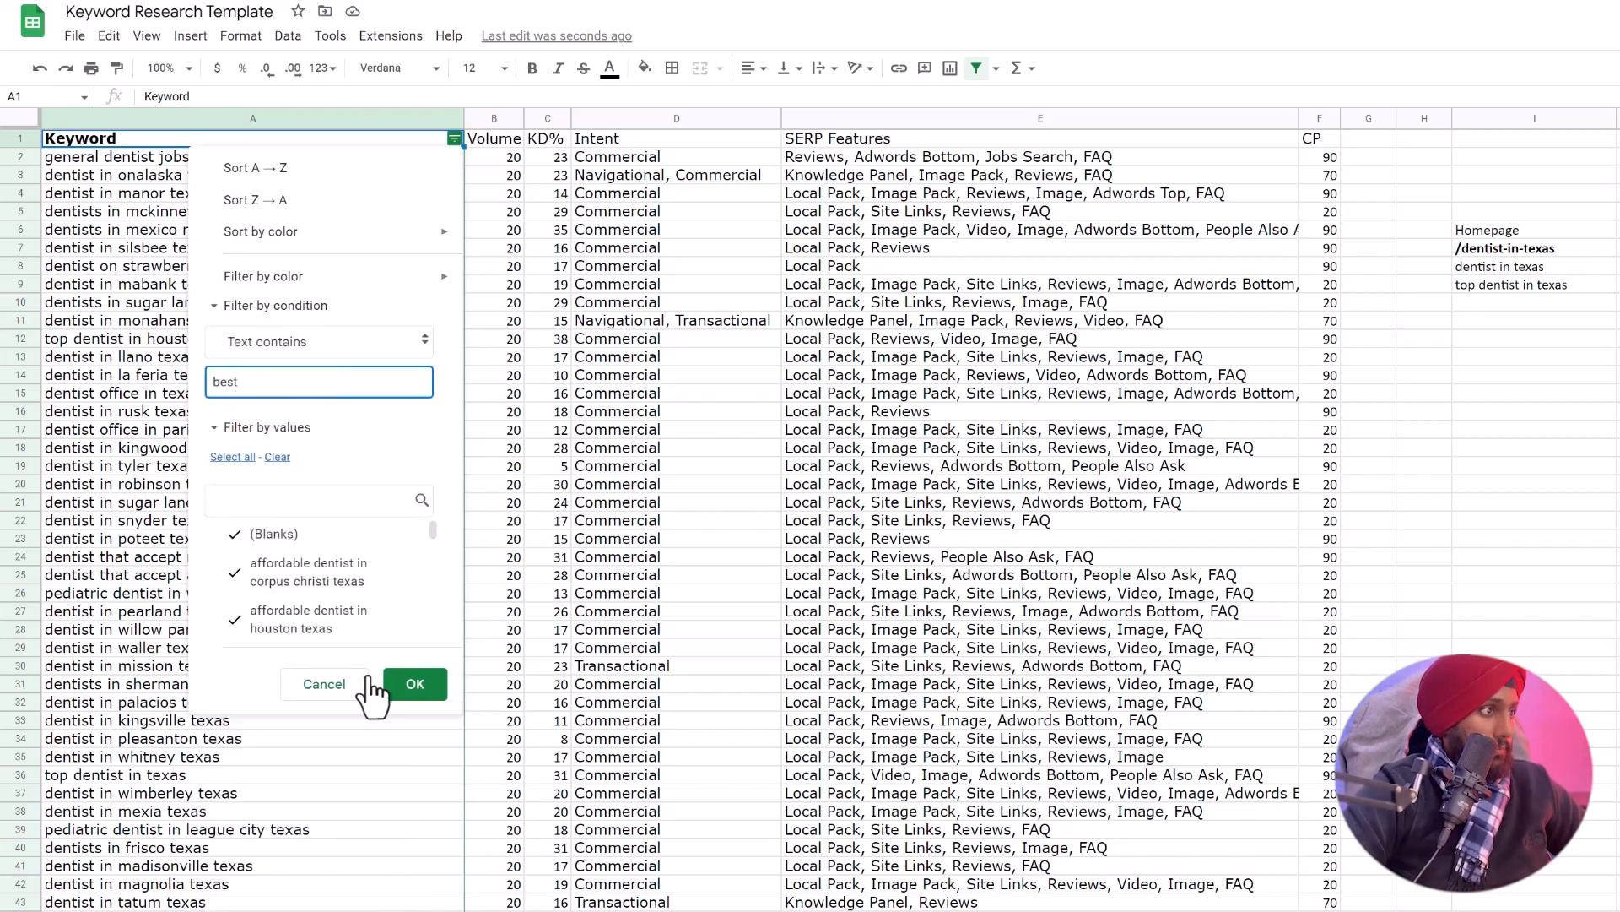
pyautogui.click(407, 682)
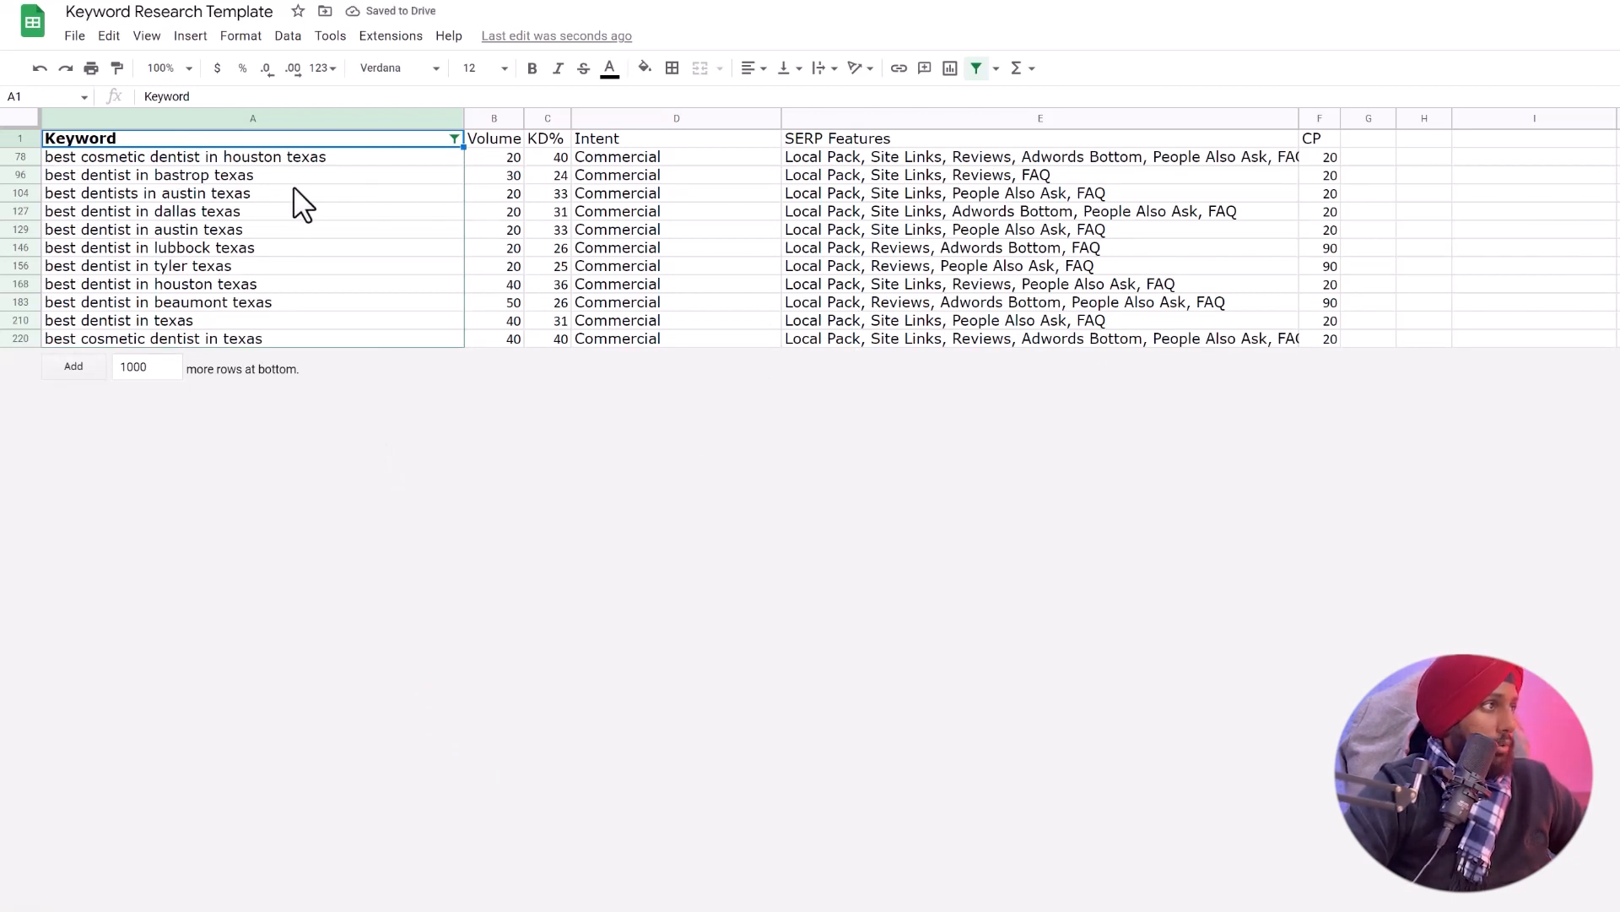
# Copy best dentist in texas and best cosmetic dentist in texas with volume and KD% into I10:K11 as values, removing the keyword filter.
pyautogui.moveTo(109, 316); pyautogui.dragTo(160, 331)
pyautogui.click(165, 332)
pyautogui.click(174, 316)
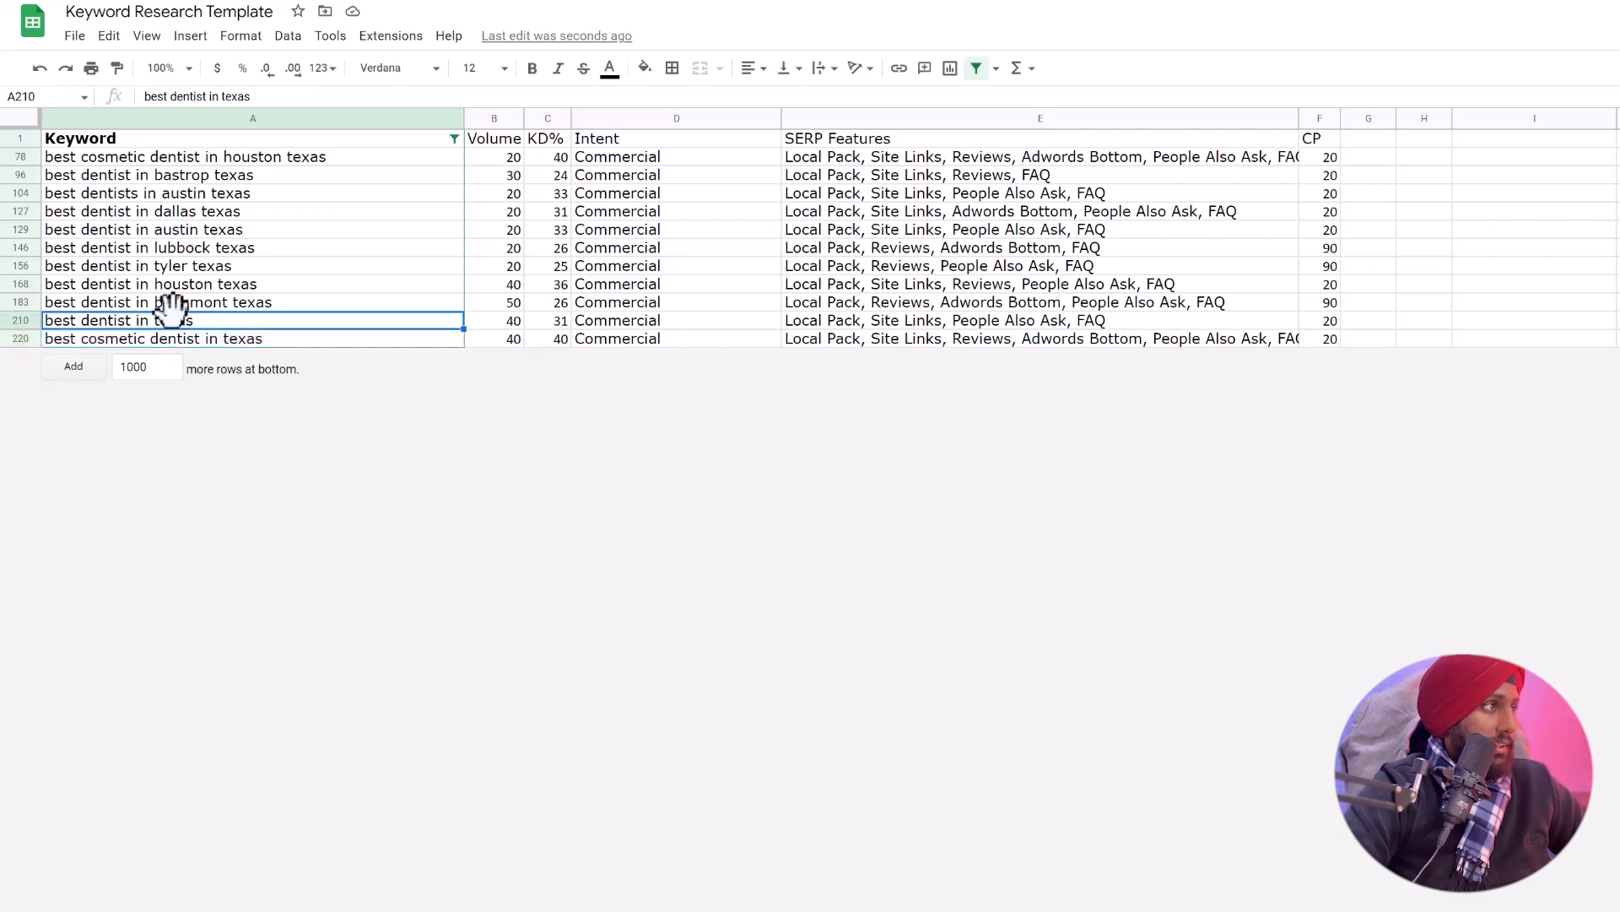
pyautogui.click(188, 341)
pyautogui.click(186, 319)
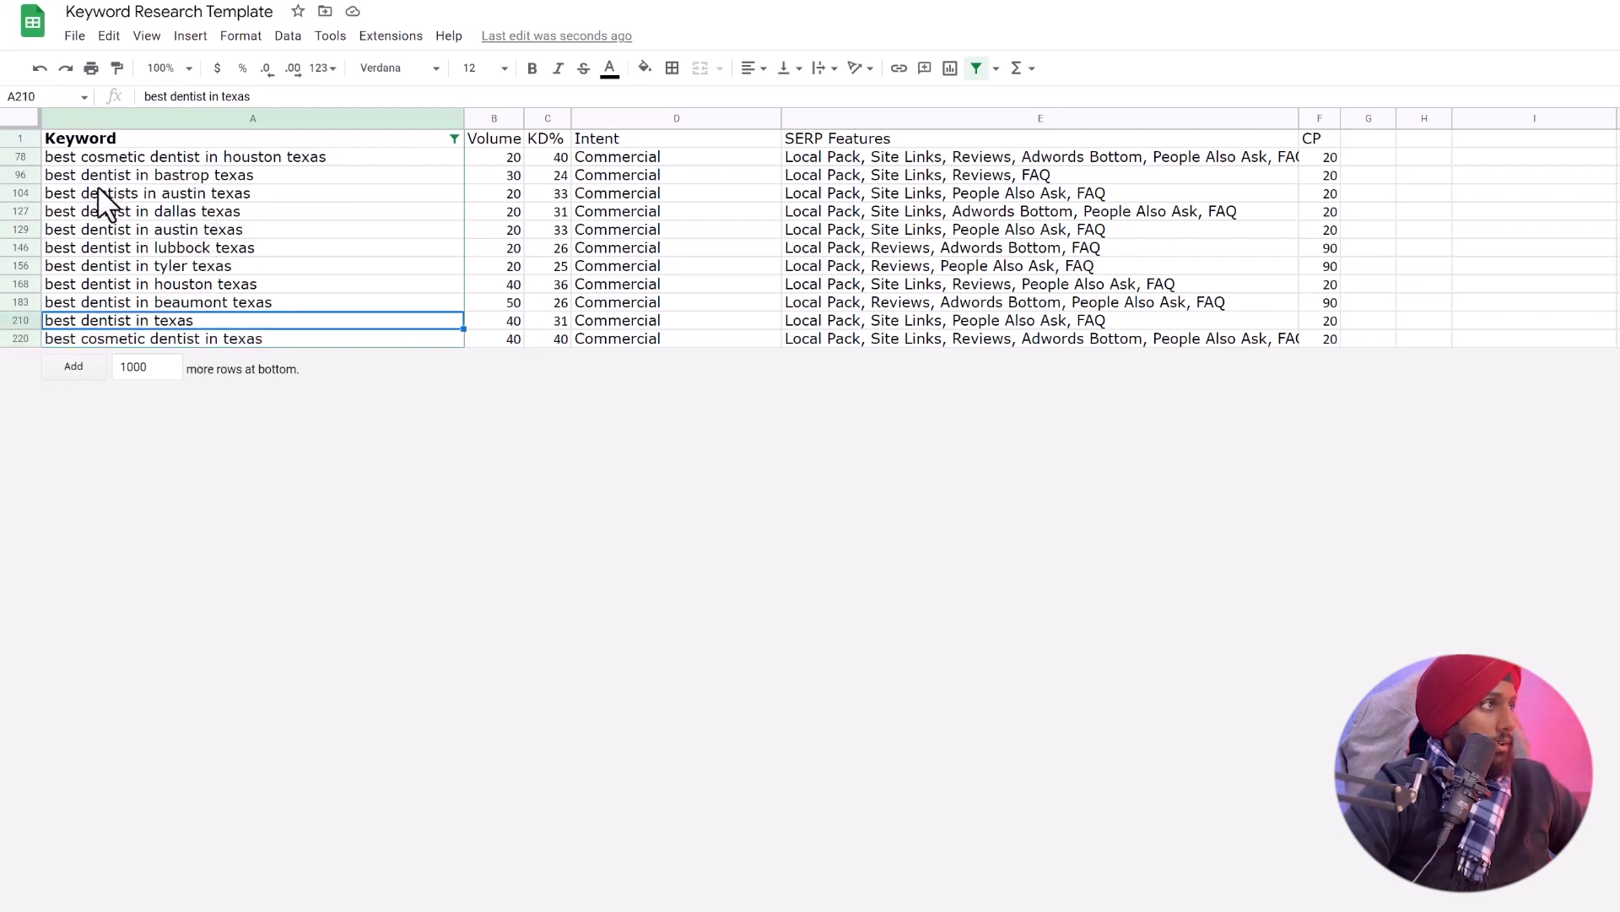
pyautogui.moveTo(513, 327); pyautogui.dragTo(557, 338)
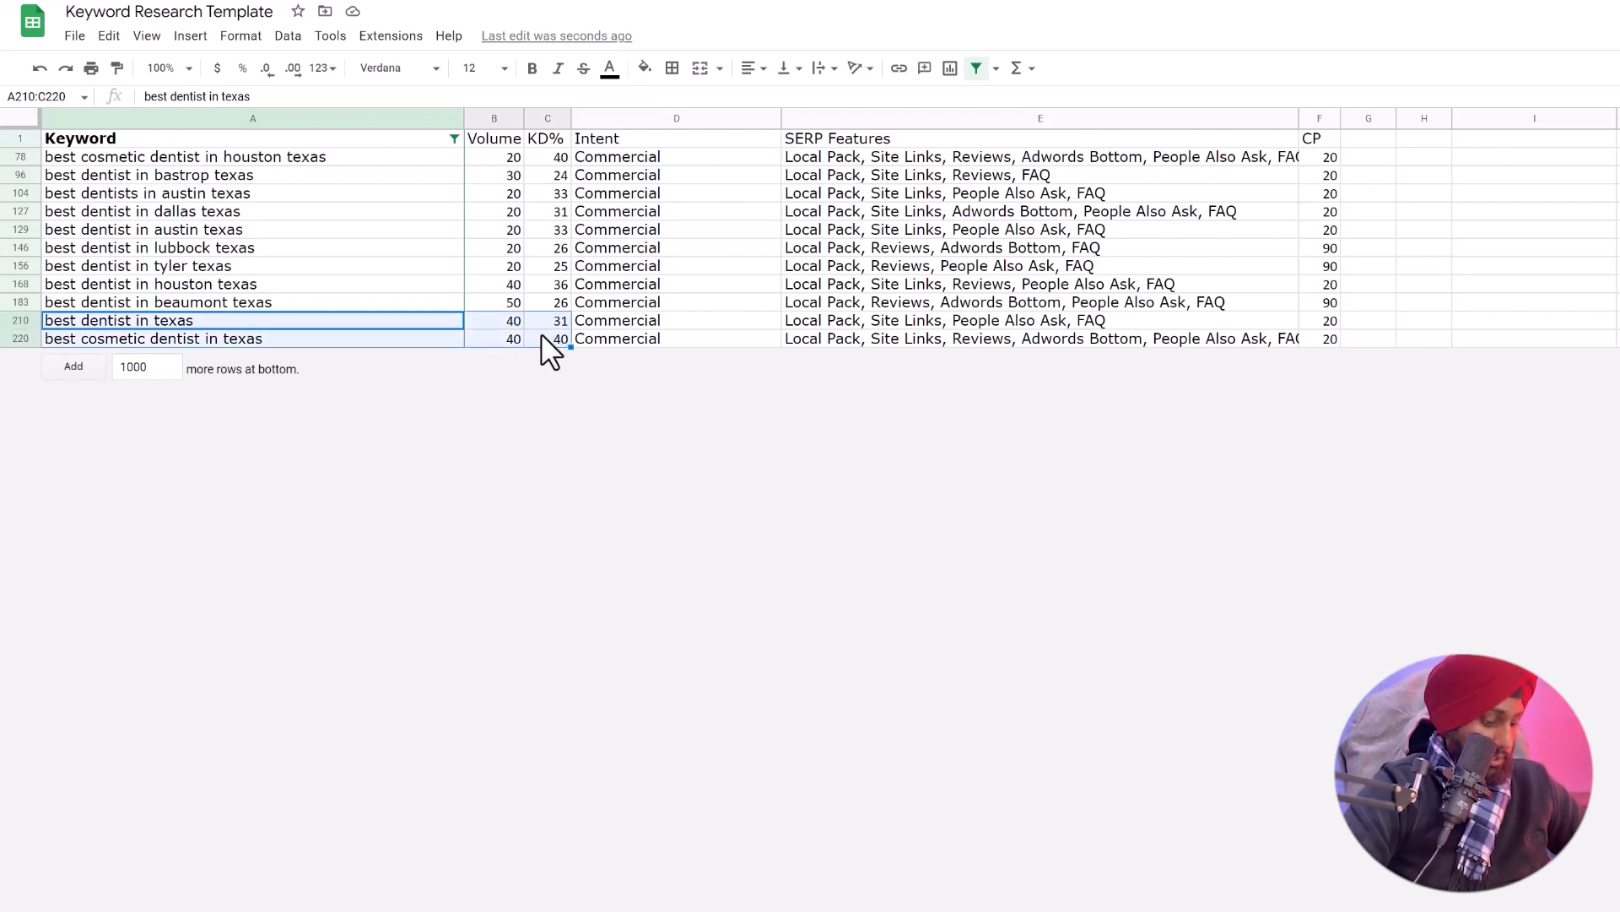
pyautogui.hotkey('ctrl', 'c')
pyautogui.click(439, 140)
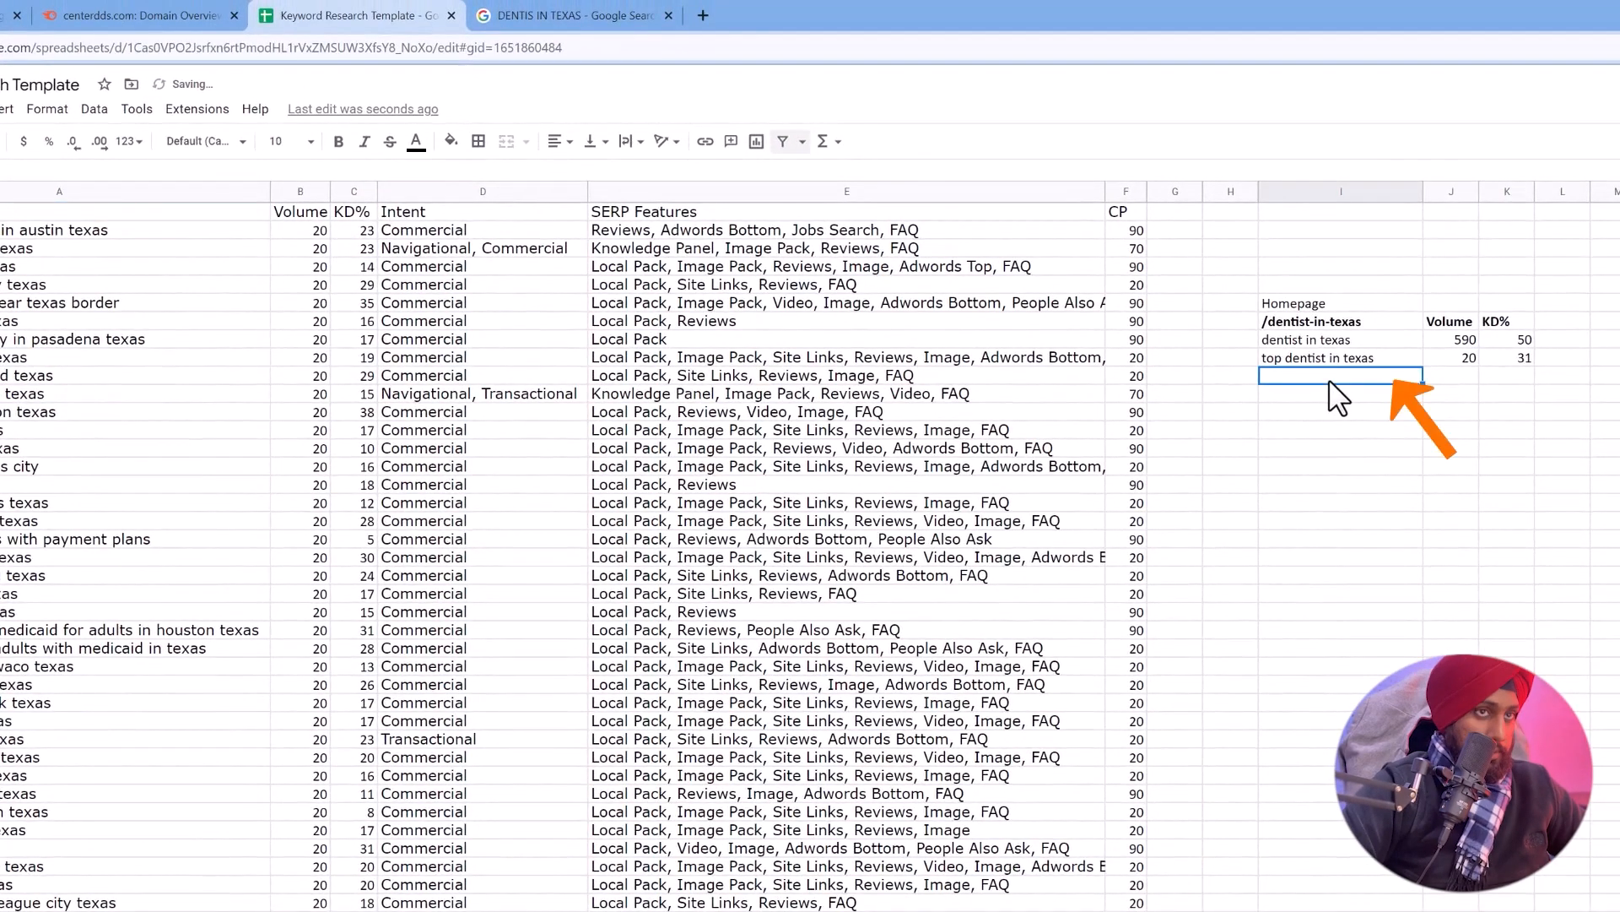
pyautogui.hotkey('ctrl', 'v')
pyautogui.click(1349, 467)
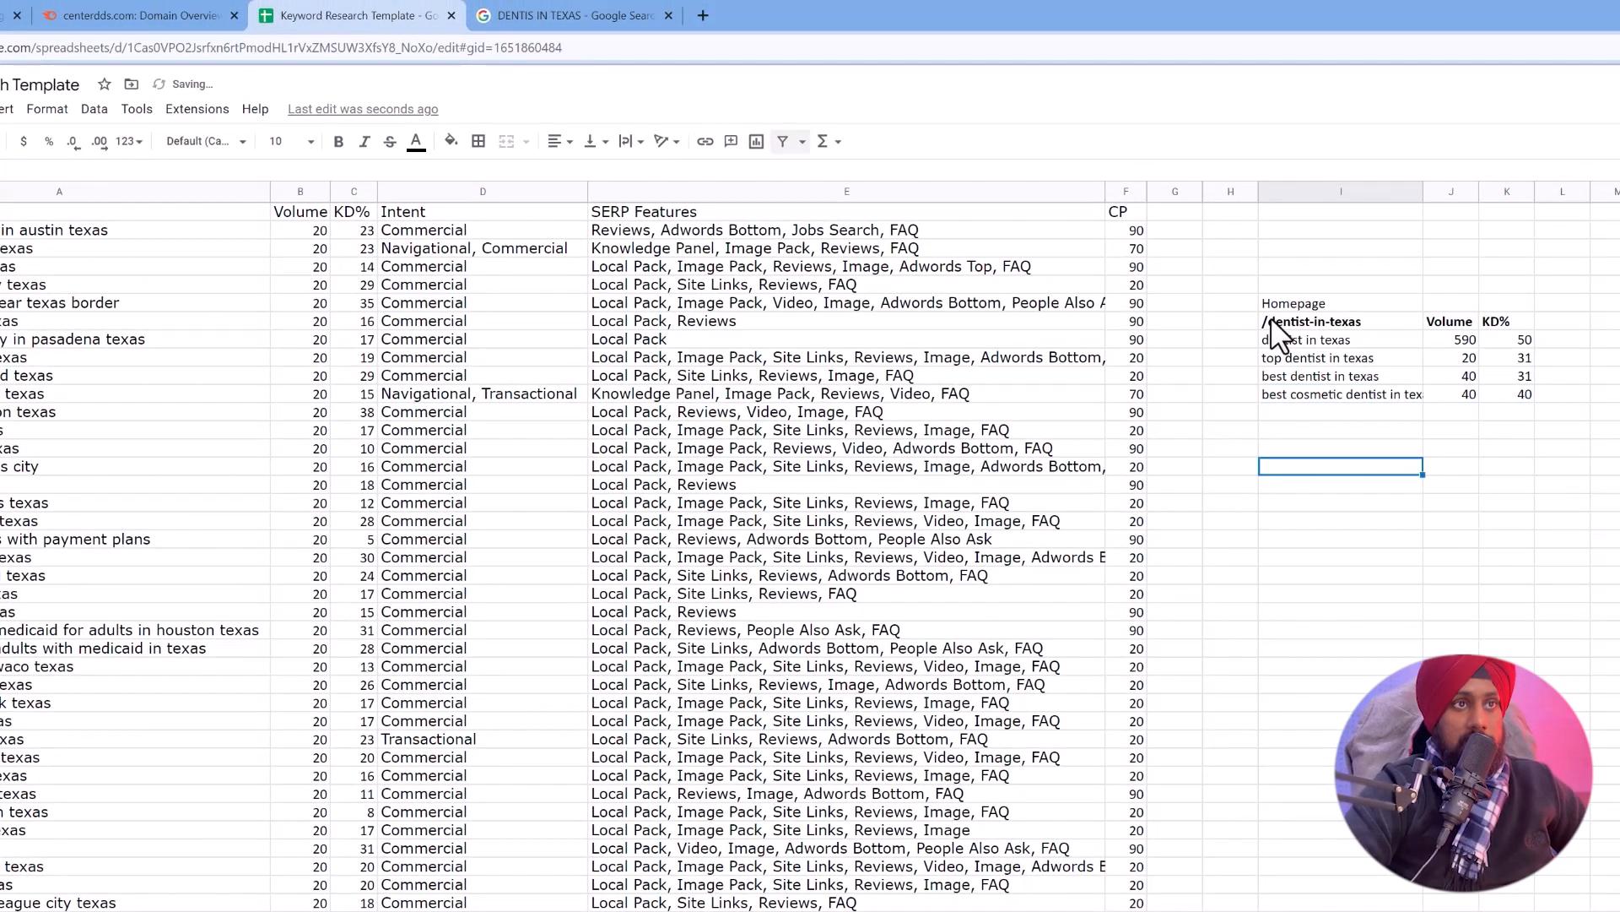
# Review the keywords grouped under the /dentist-in-texas slug together with their volume and KD% figures.
pyautogui.moveTo(1272, 321); pyautogui.dragTo(1511, 322)
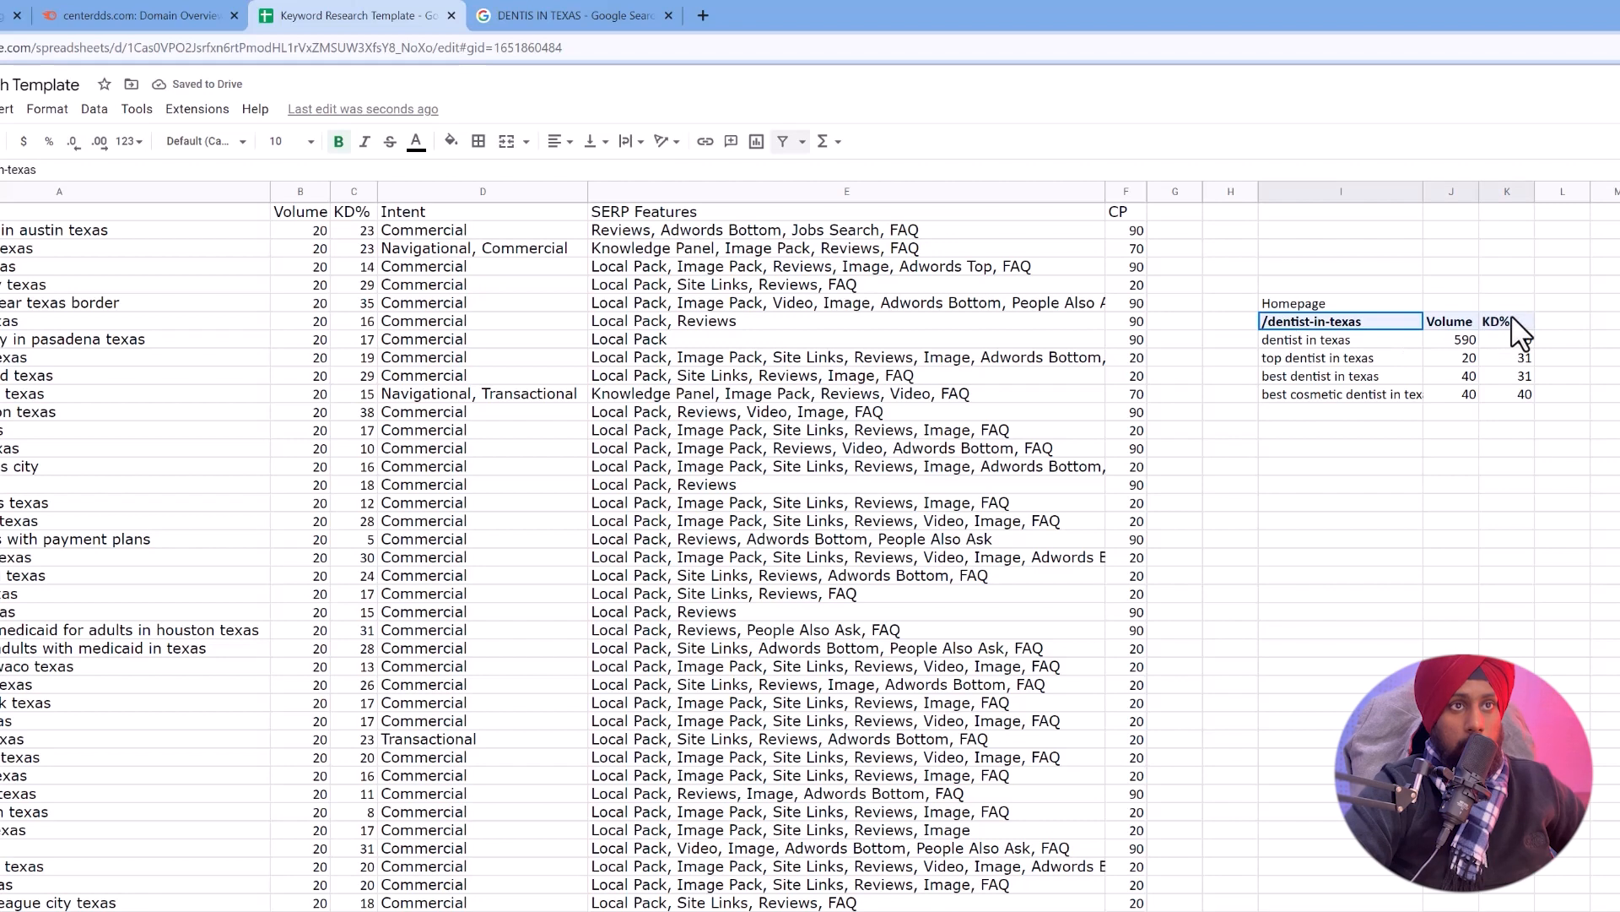
pyautogui.click(1332, 445)
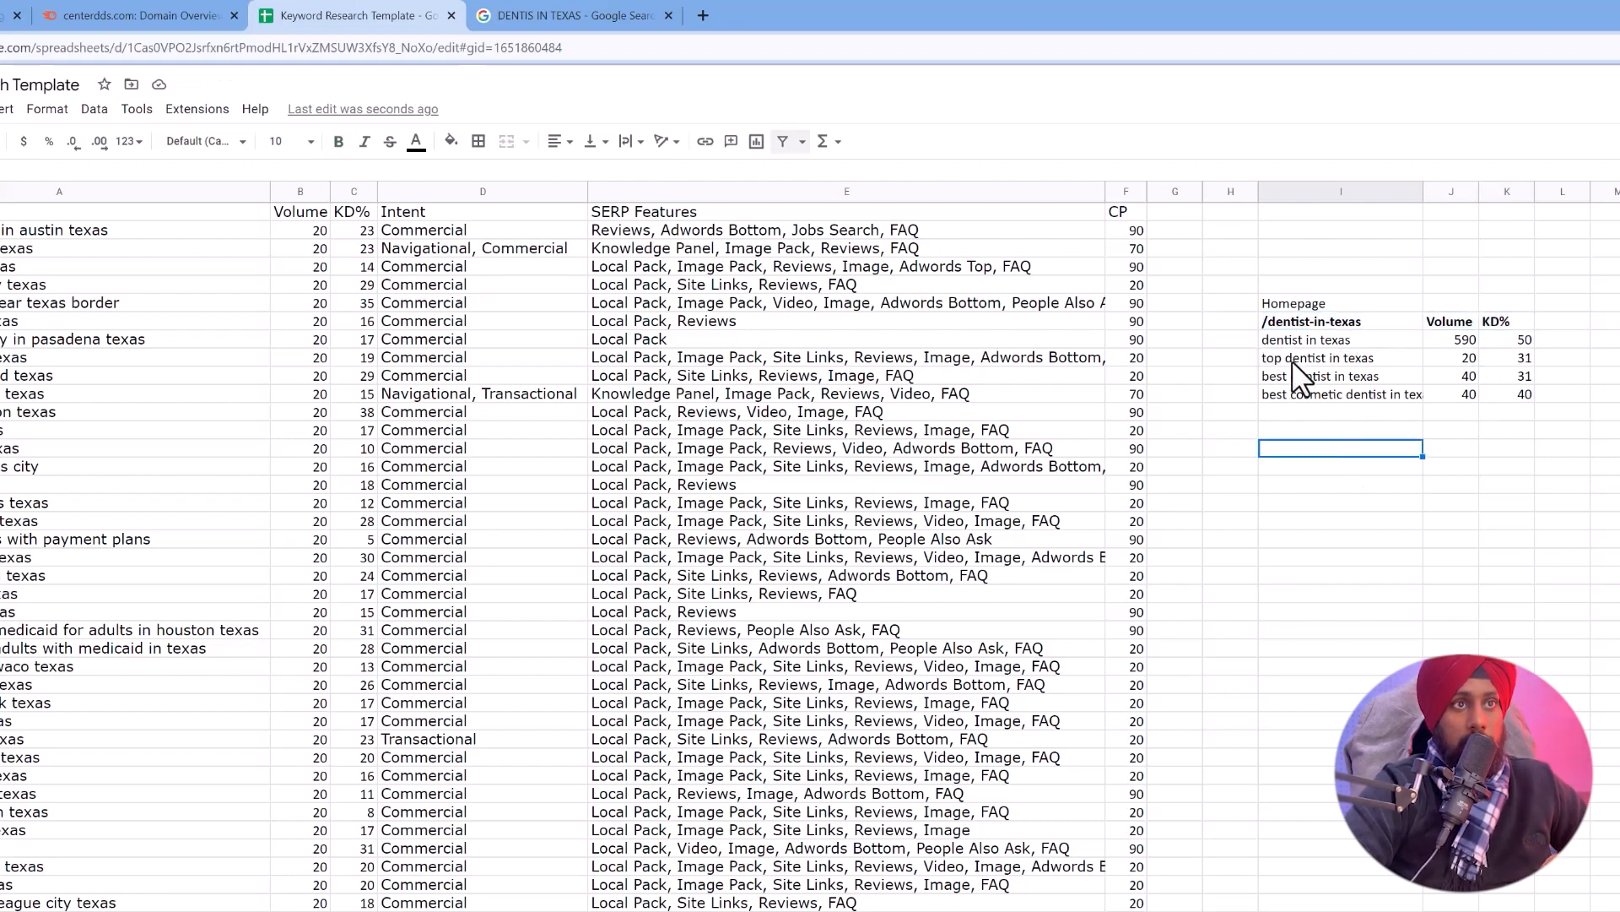
pyautogui.click(1456, 429)
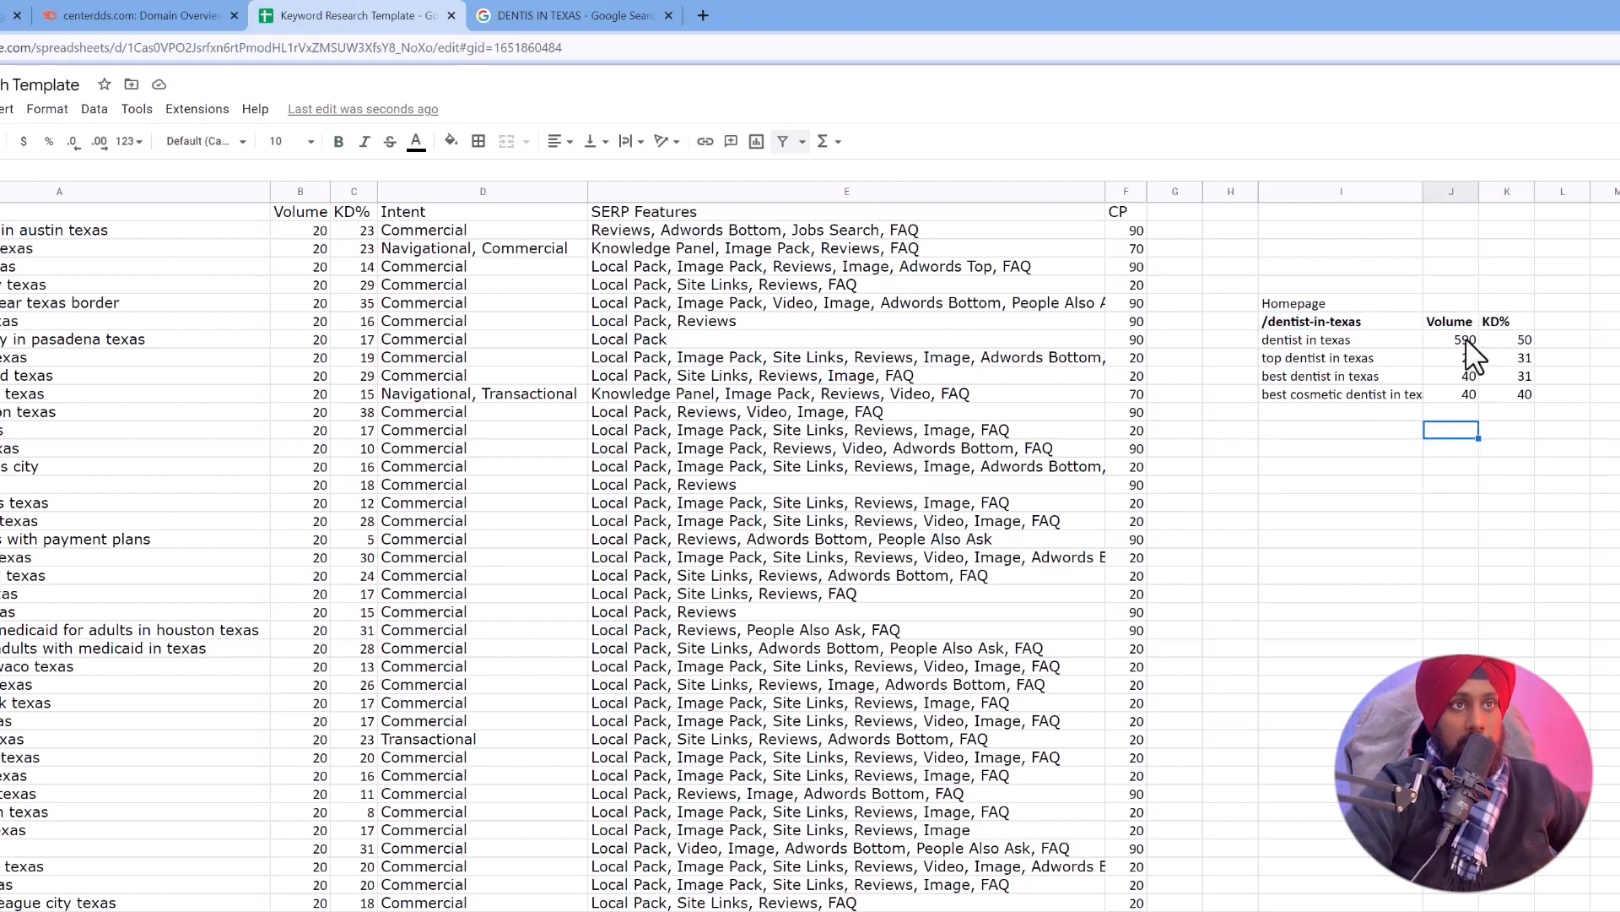
pyautogui.click(1459, 409)
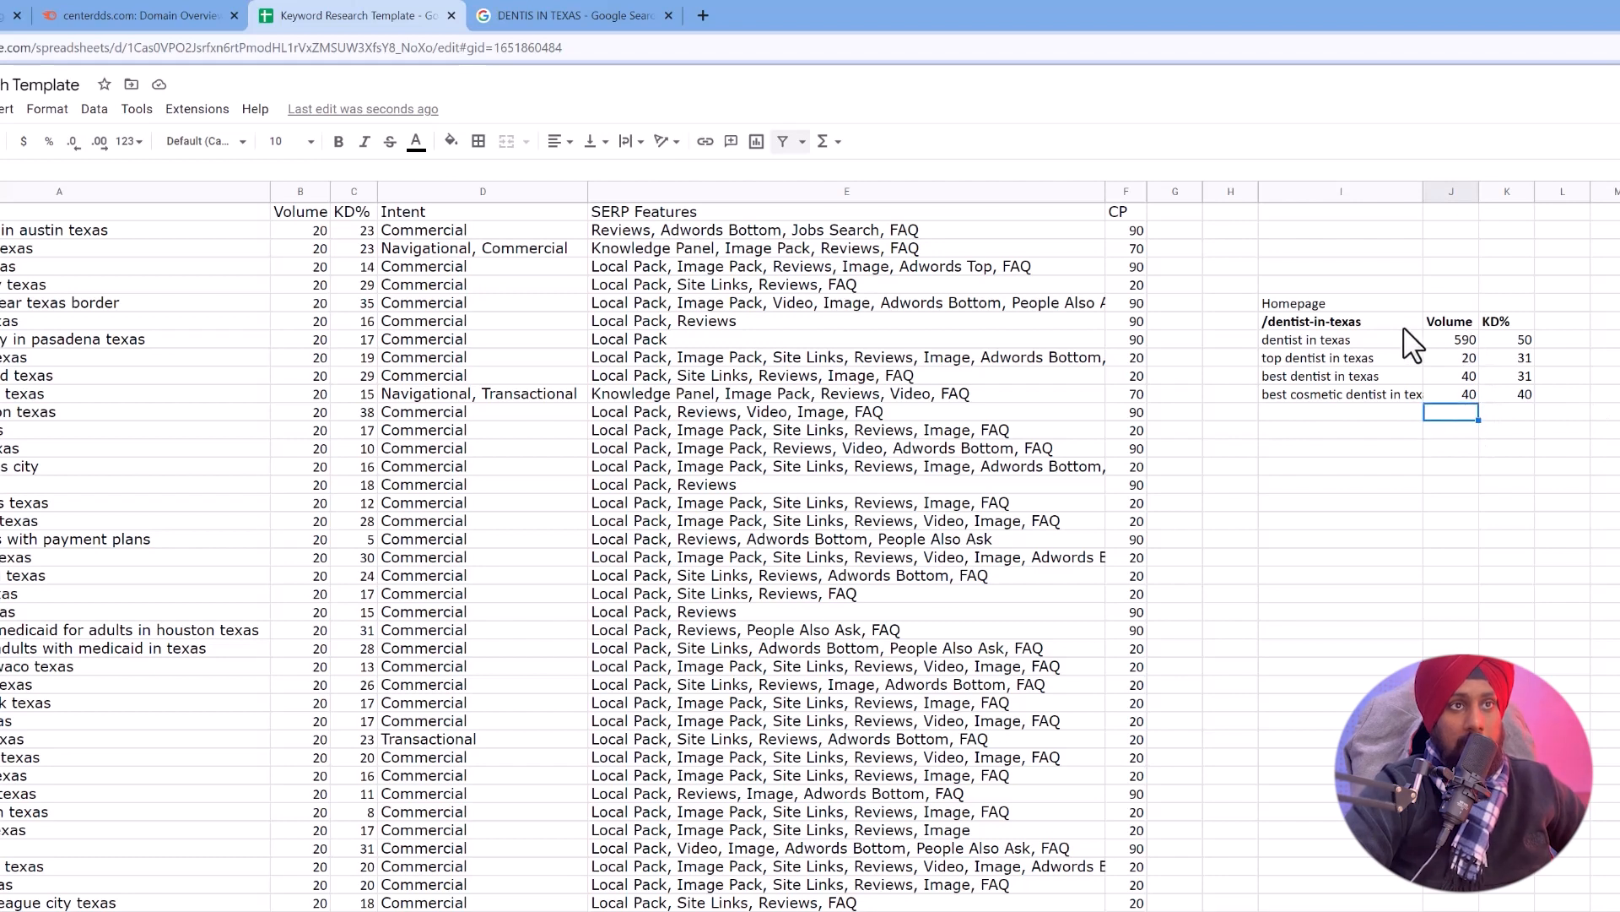
pyautogui.moveTo(1528, 337); pyautogui.dragTo(1526, 386)
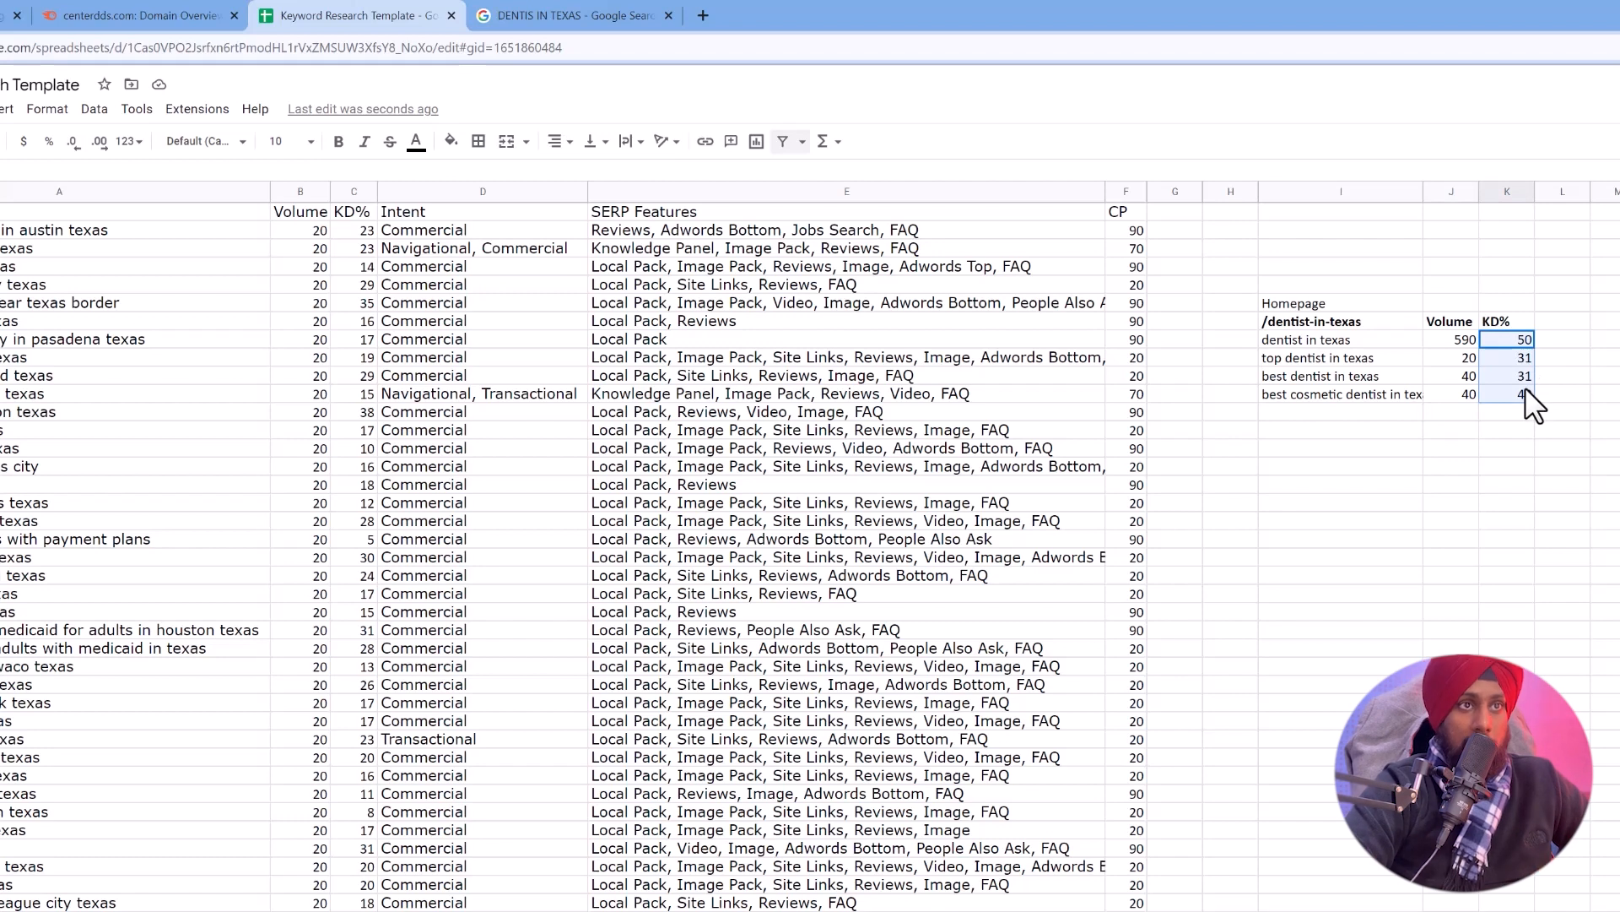
pyautogui.click(1360, 412)
pyautogui.click(1346, 431)
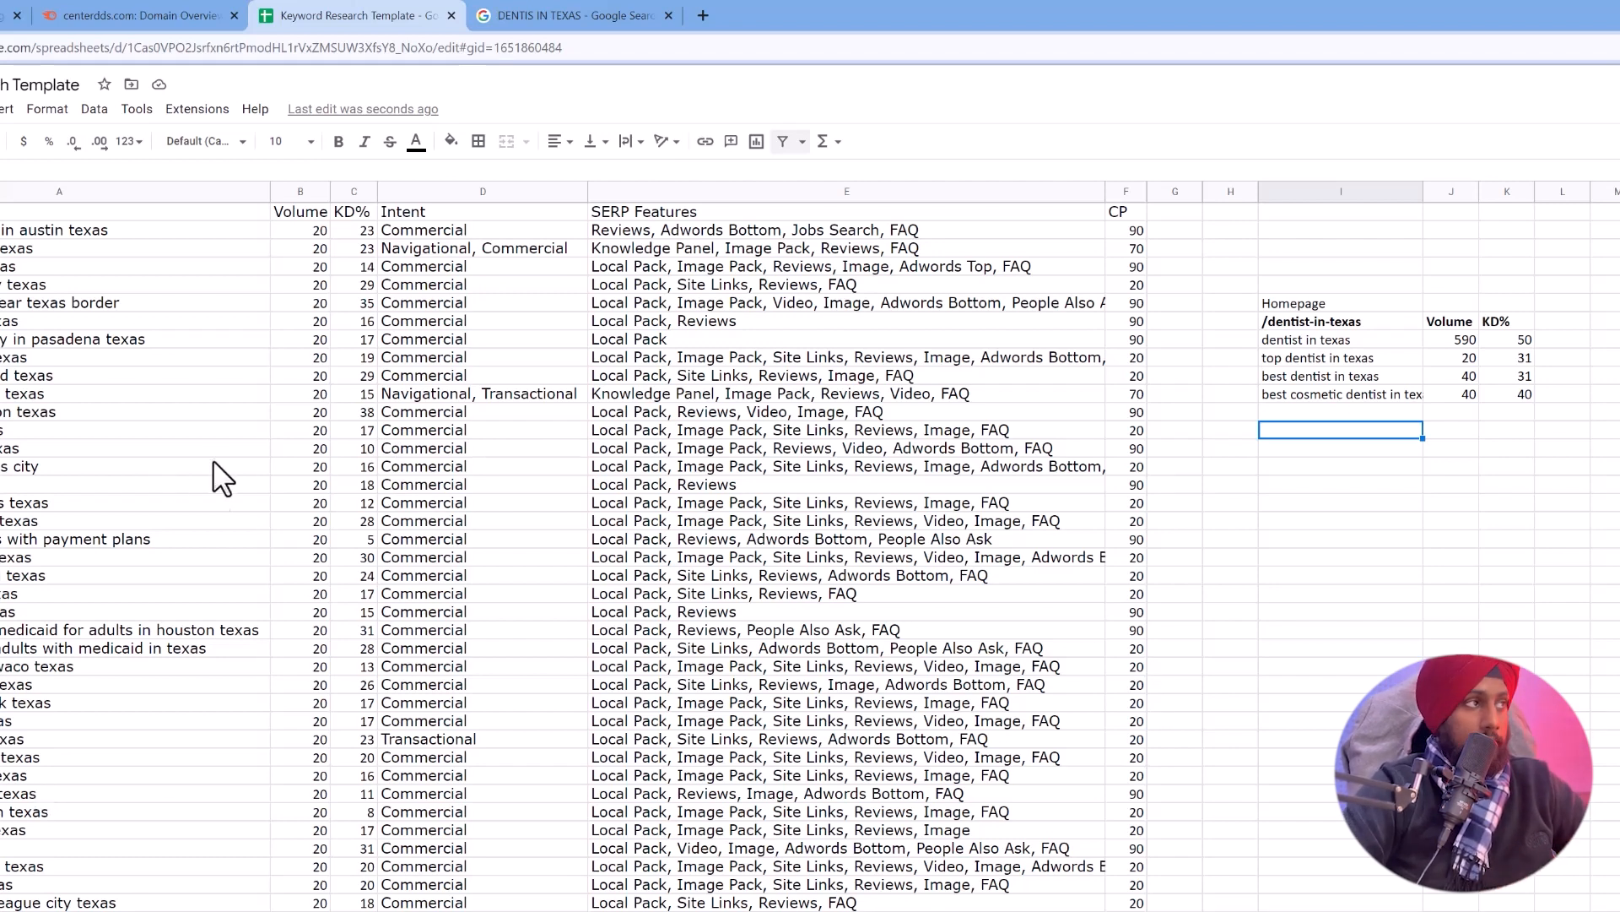
pyautogui.click(131, 432)
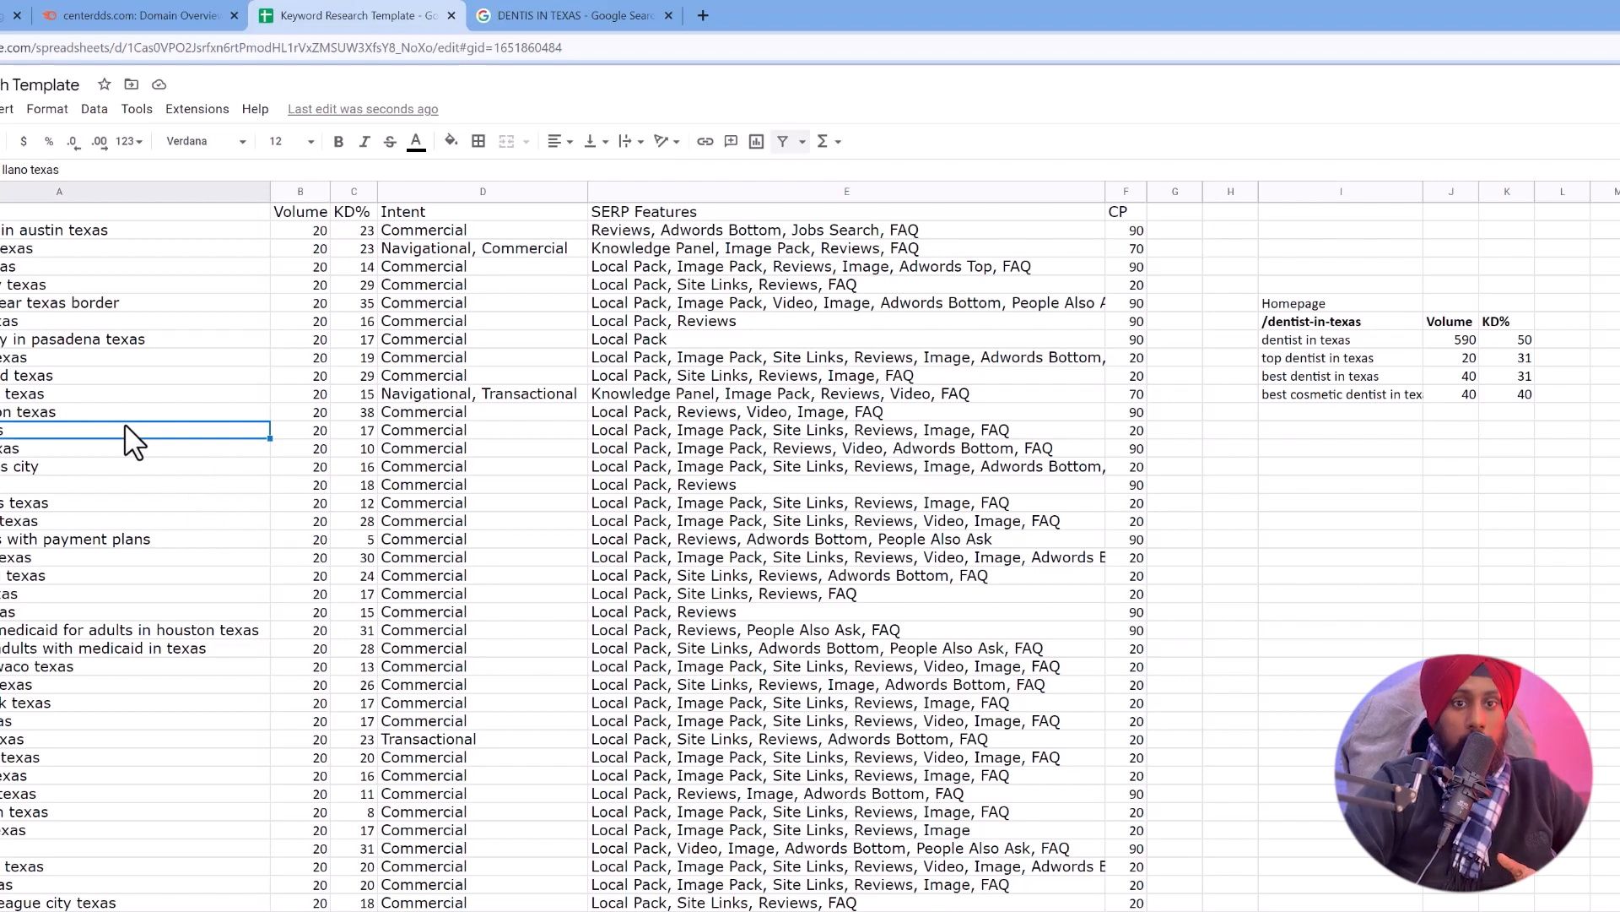
# Enter the page slug /dentist-manor-texas in cell I14, below the first keyword group.
pyautogui.click(1313, 448)
pyautogui.doubleClick(1314, 448)
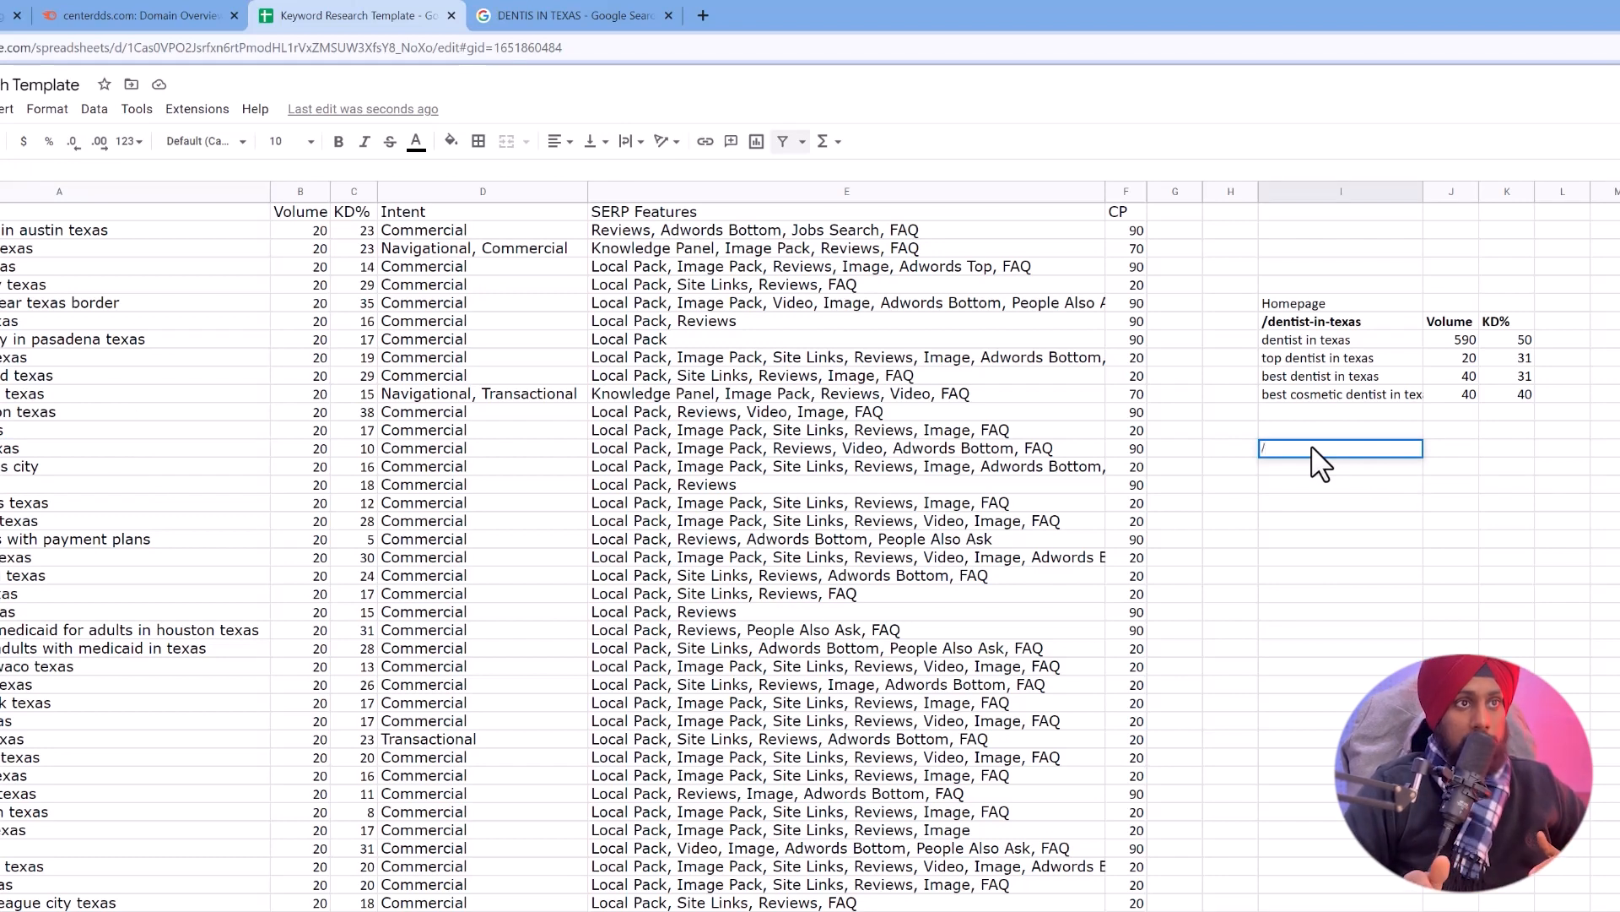
pyautogui.write('/dentist-')
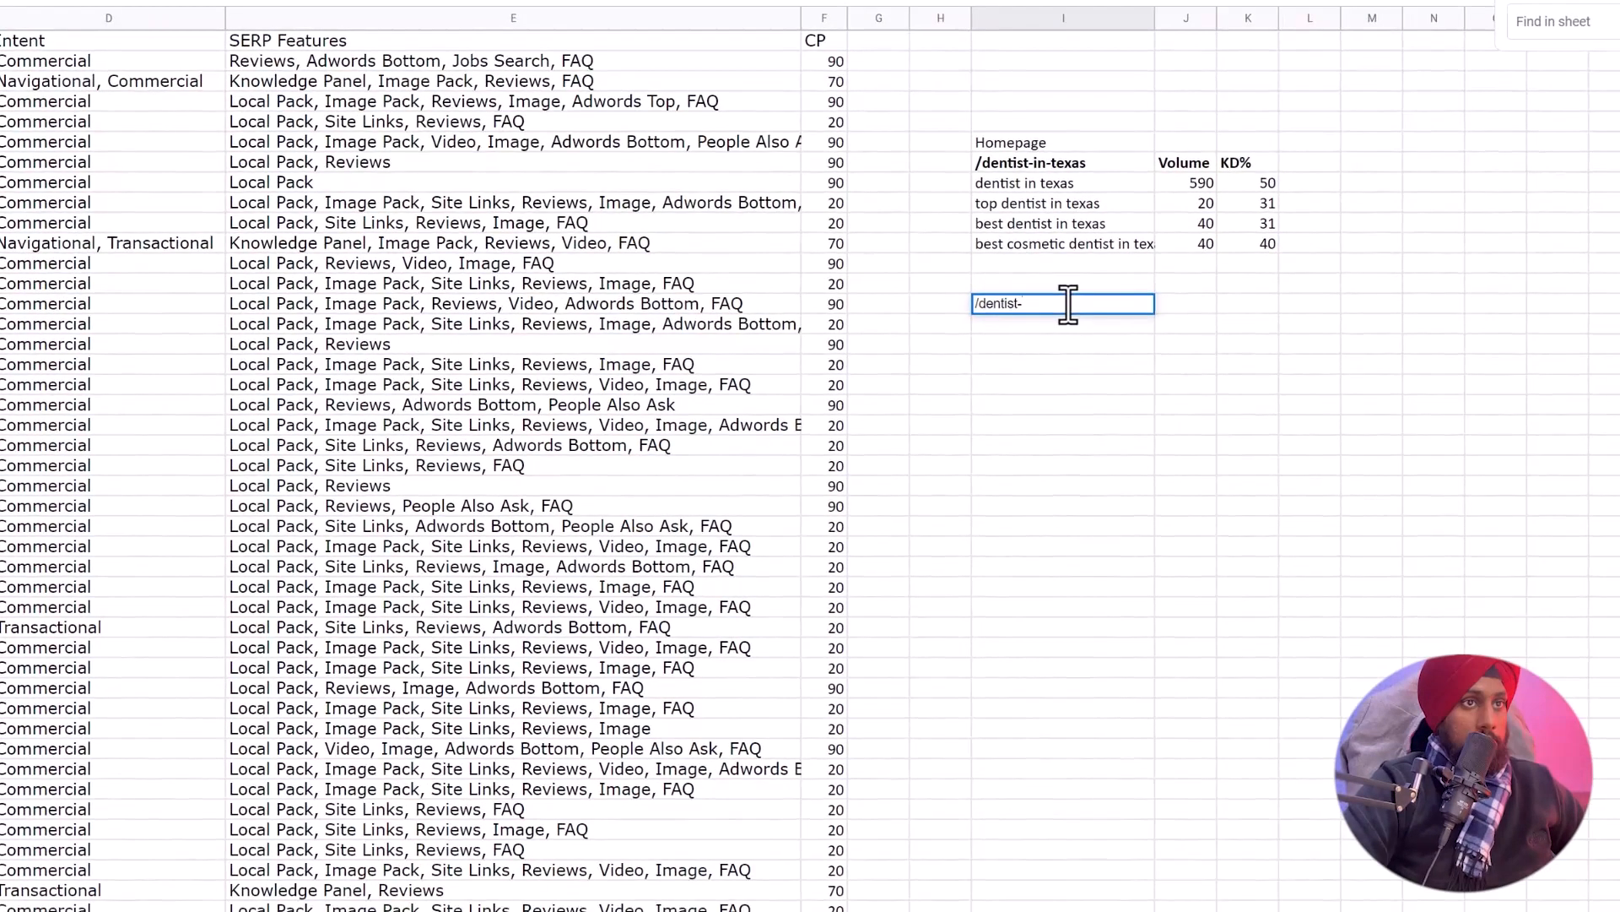
pyautogui.write('manor-texas')
pyautogui.press('Return')
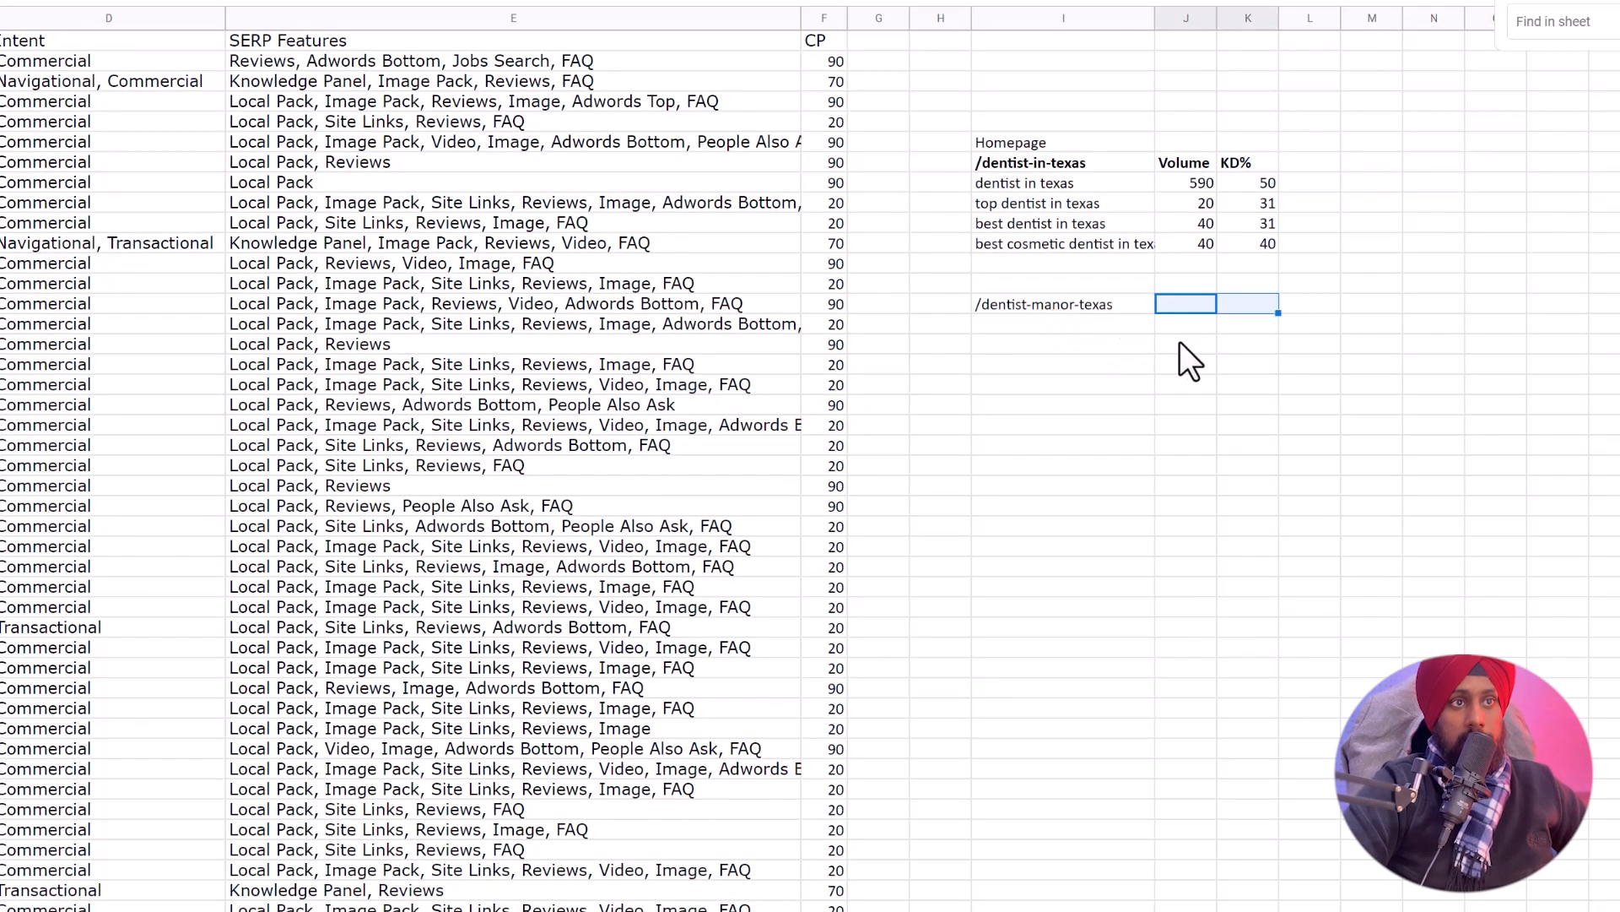
# Paste dentist in manor texas with its volume and KD% into I15:K15 and make the /dentist-manor-texas slug bold.
pyautogui.click(1, 324)
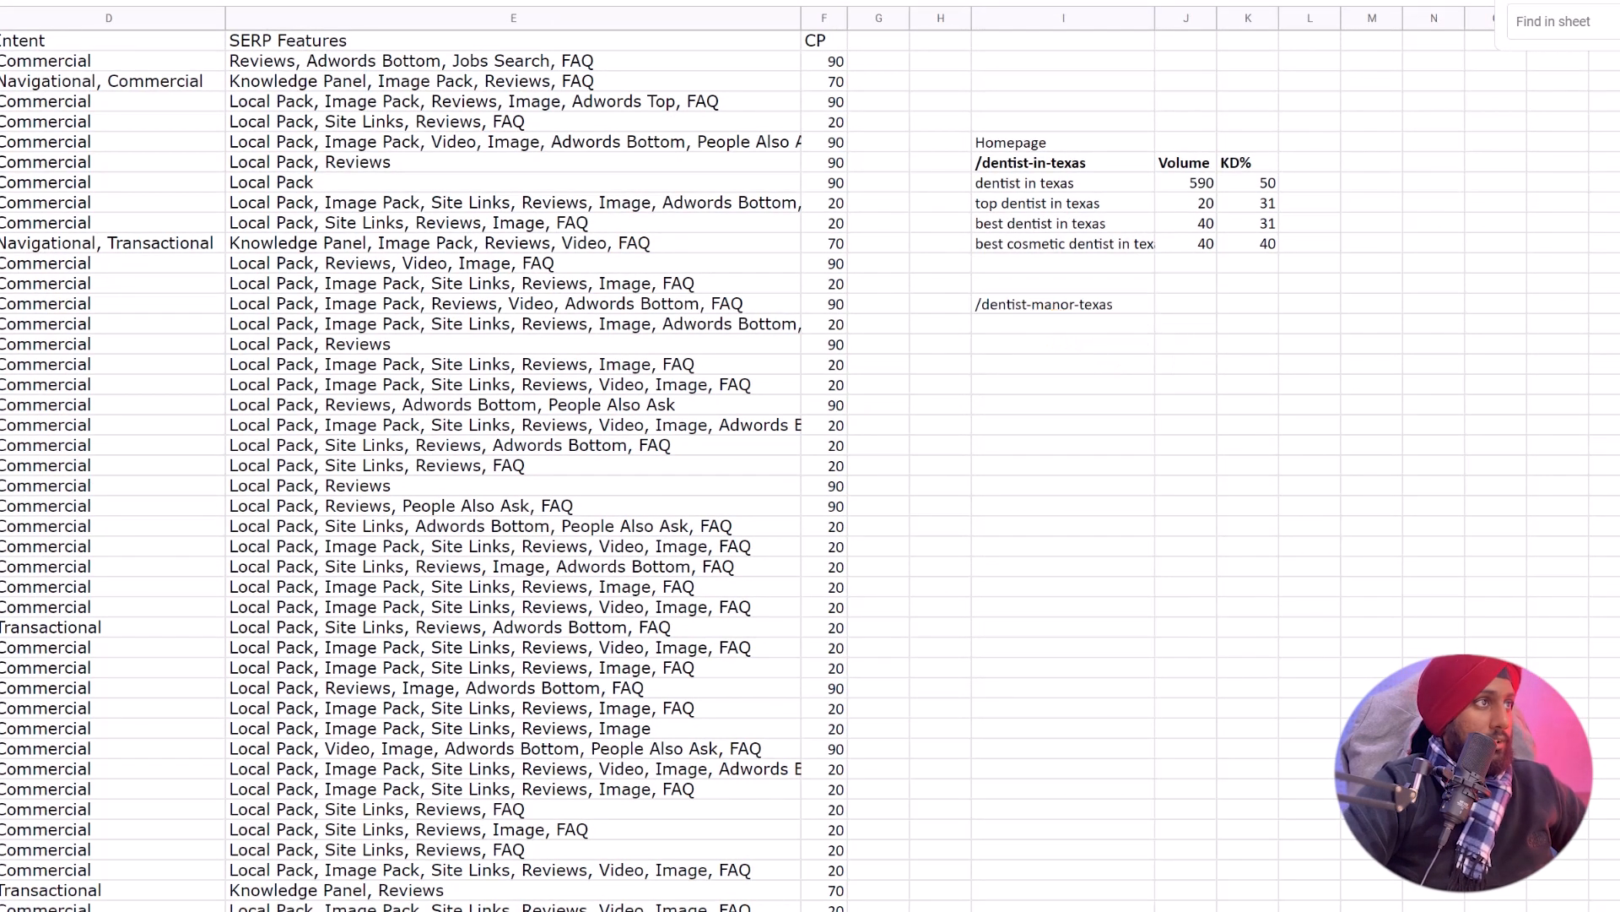
pyautogui.click(1040, 328)
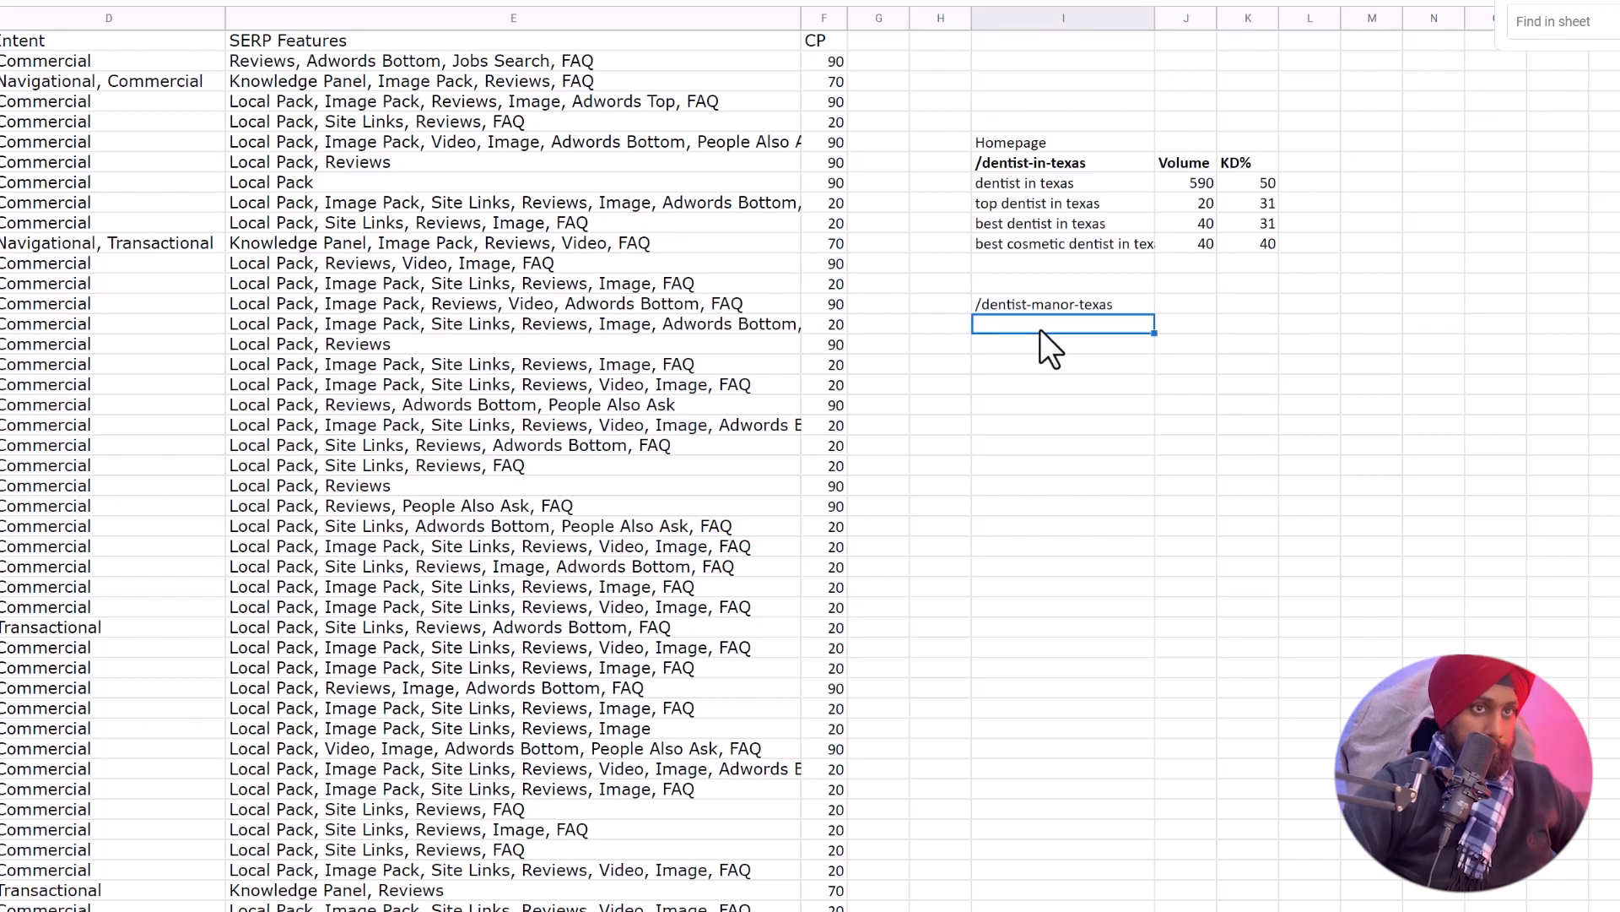
pyautogui.hotkey('ctrl', 'v')
pyautogui.press('Up')
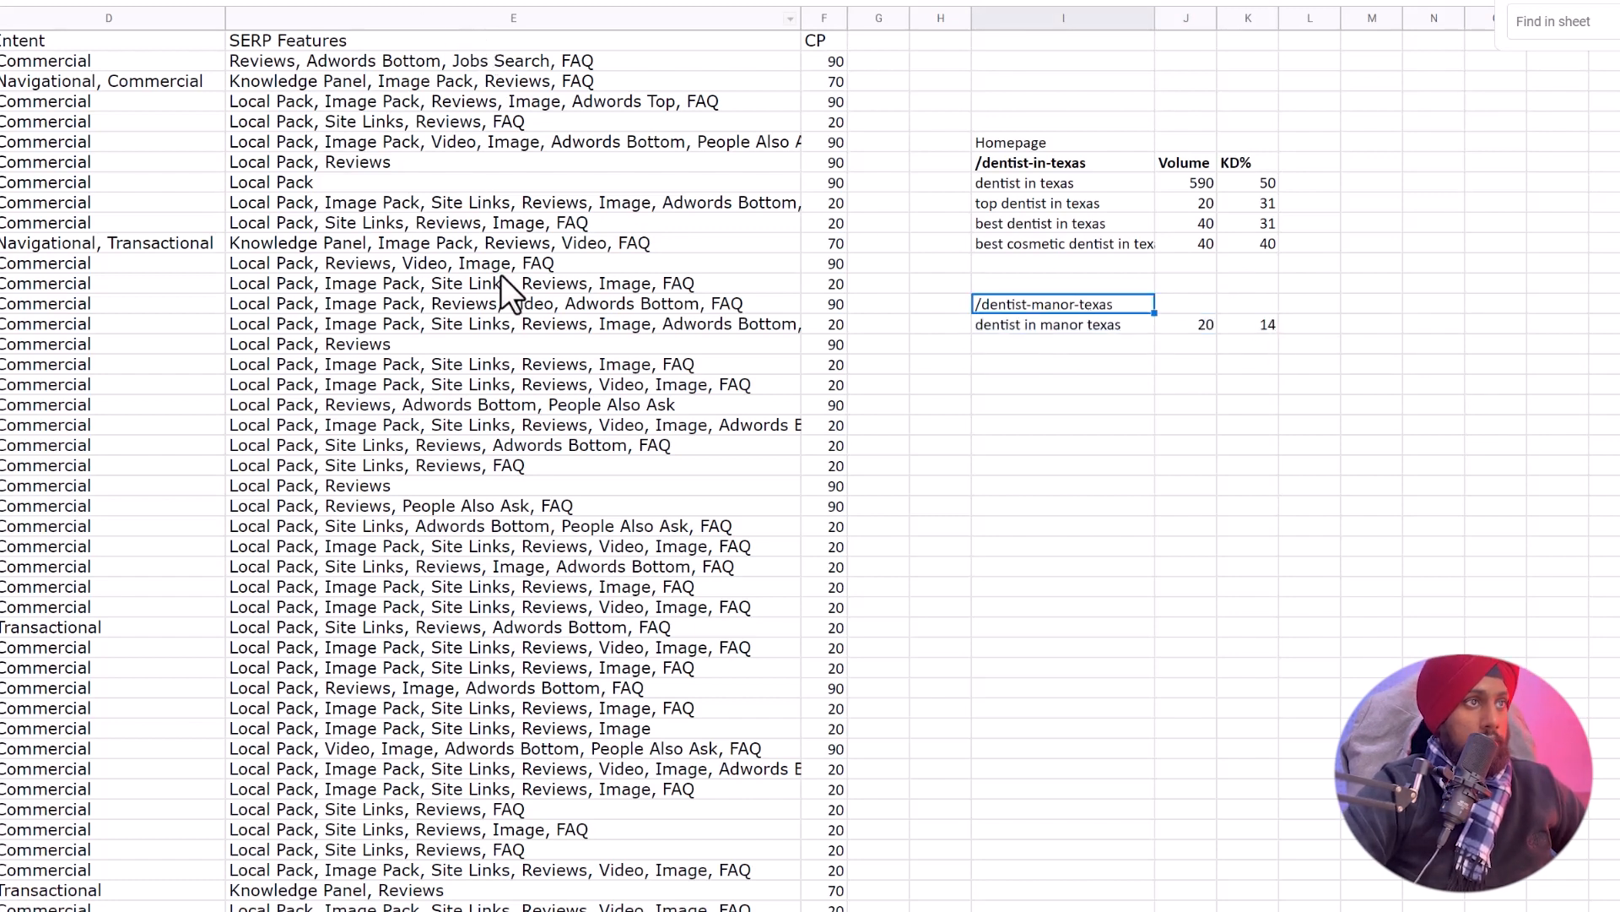
pyautogui.hotkey('ctrl', 'b')
pyautogui.click(1112, 441)
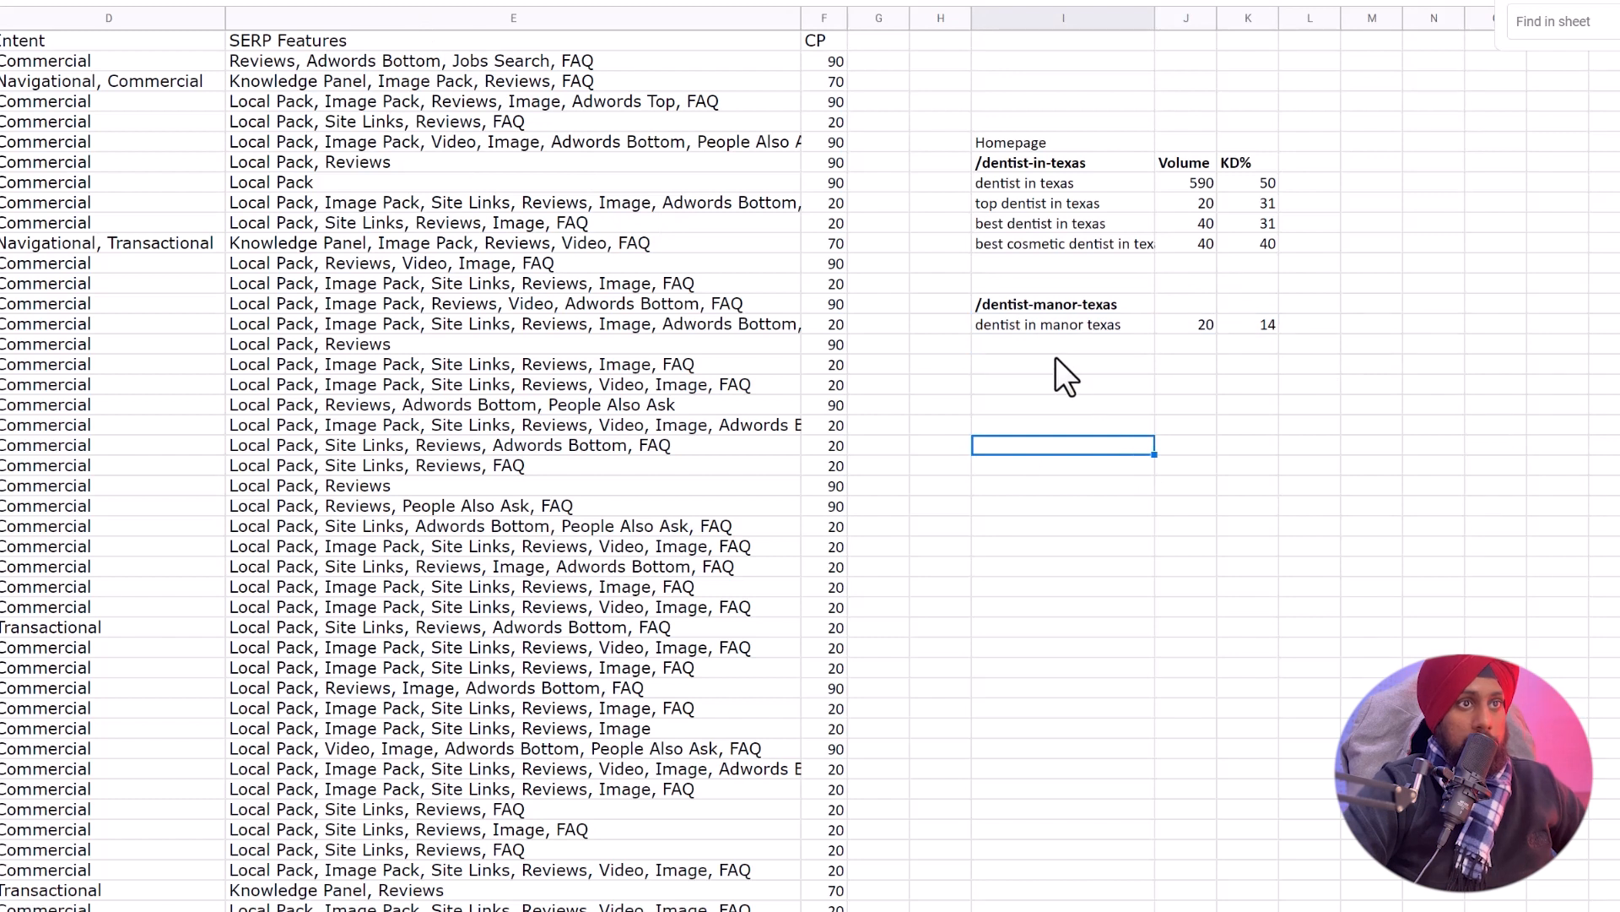
pyautogui.click(1056, 361)
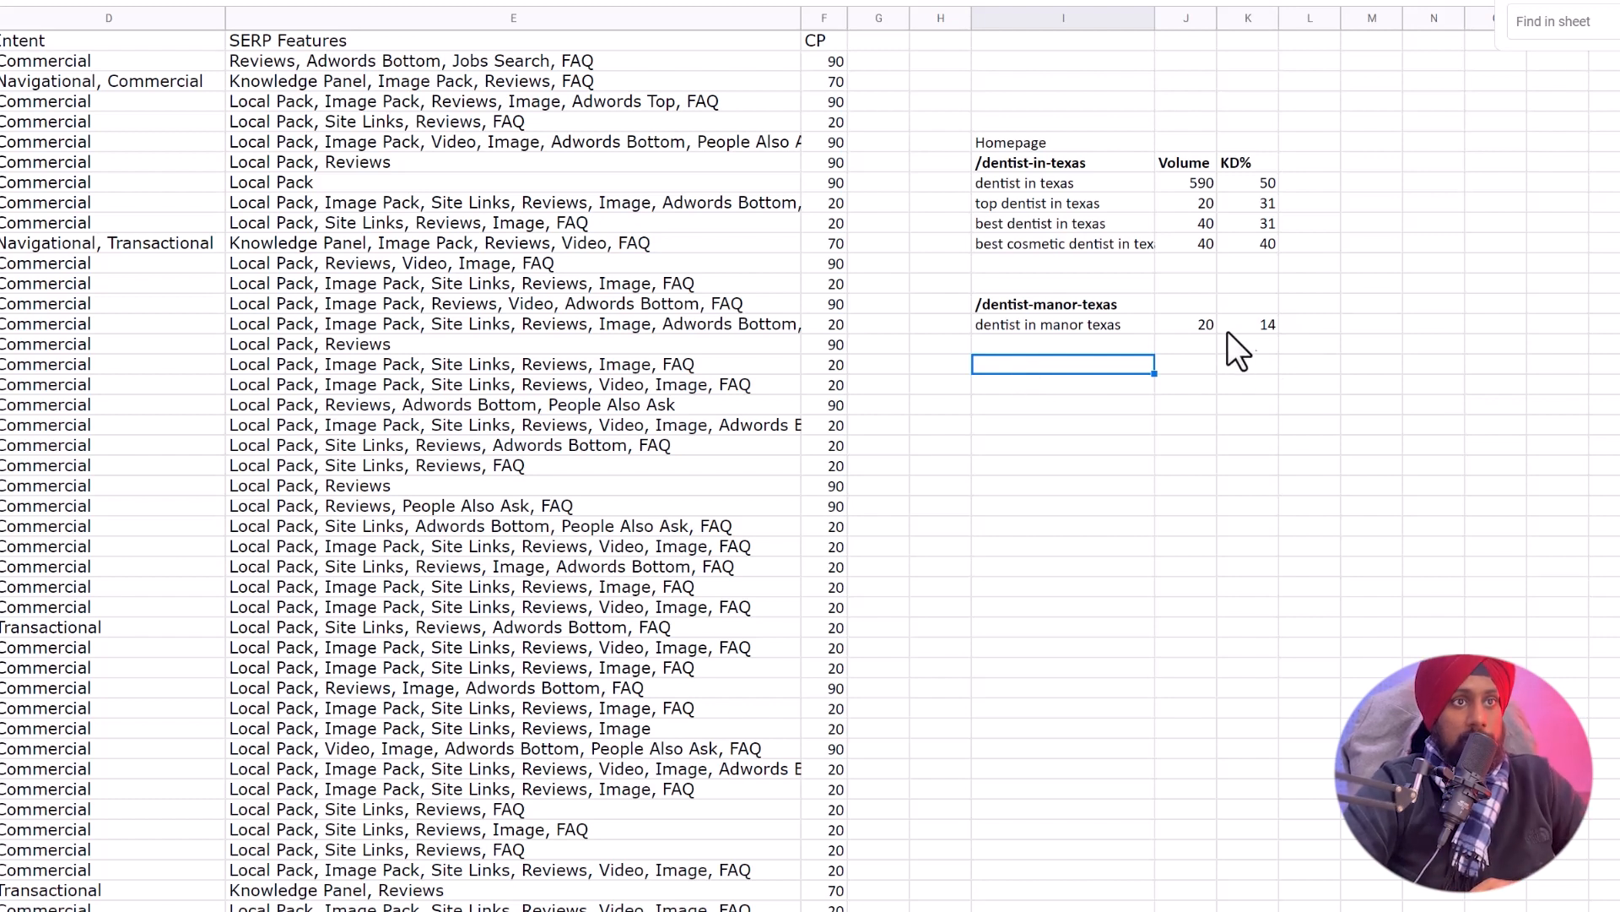
pyautogui.click(1253, 326)
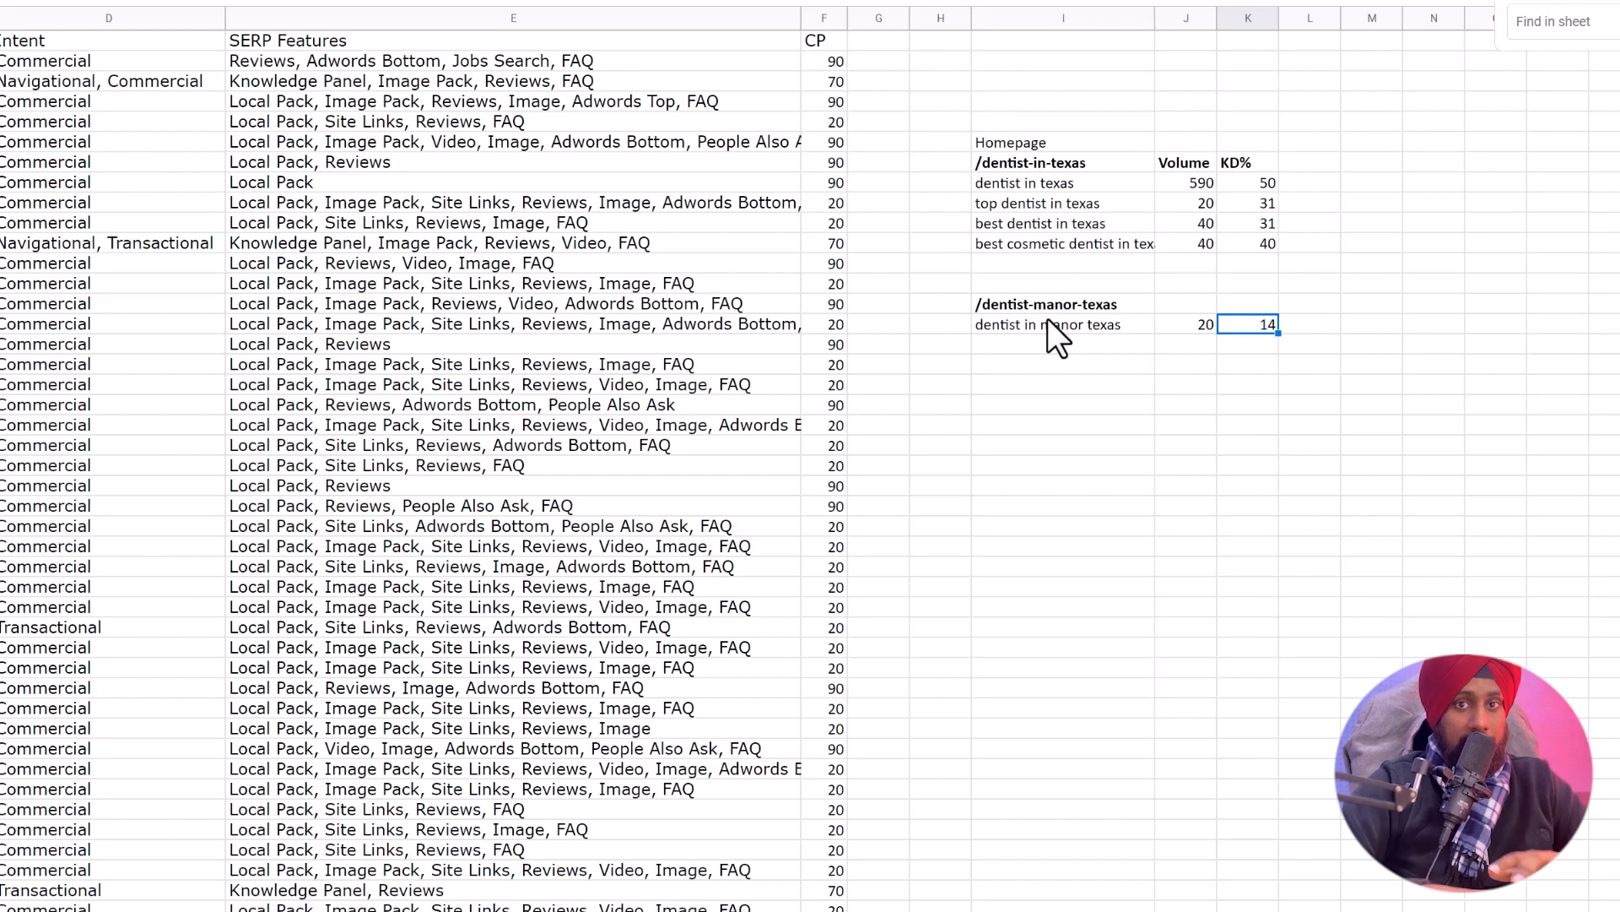
pyautogui.click(1074, 321)
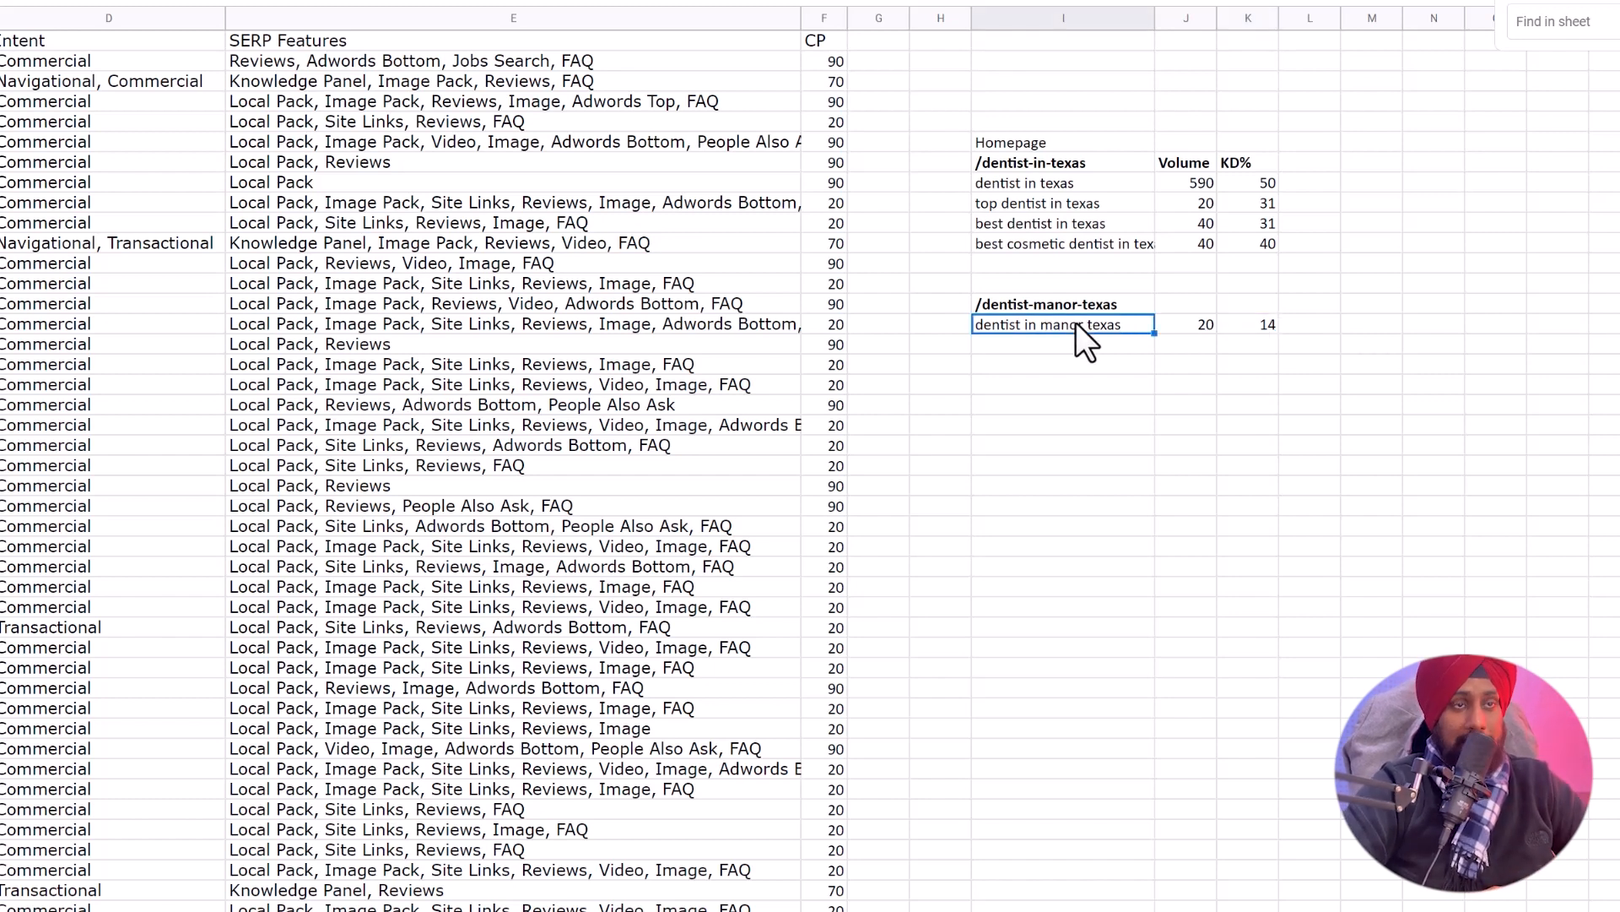
# Enter the page slug /dentist-in-kingwood-texas in cell I17 and make it bold.
pyautogui.click(1056, 408)
pyautogui.click(1062, 366)
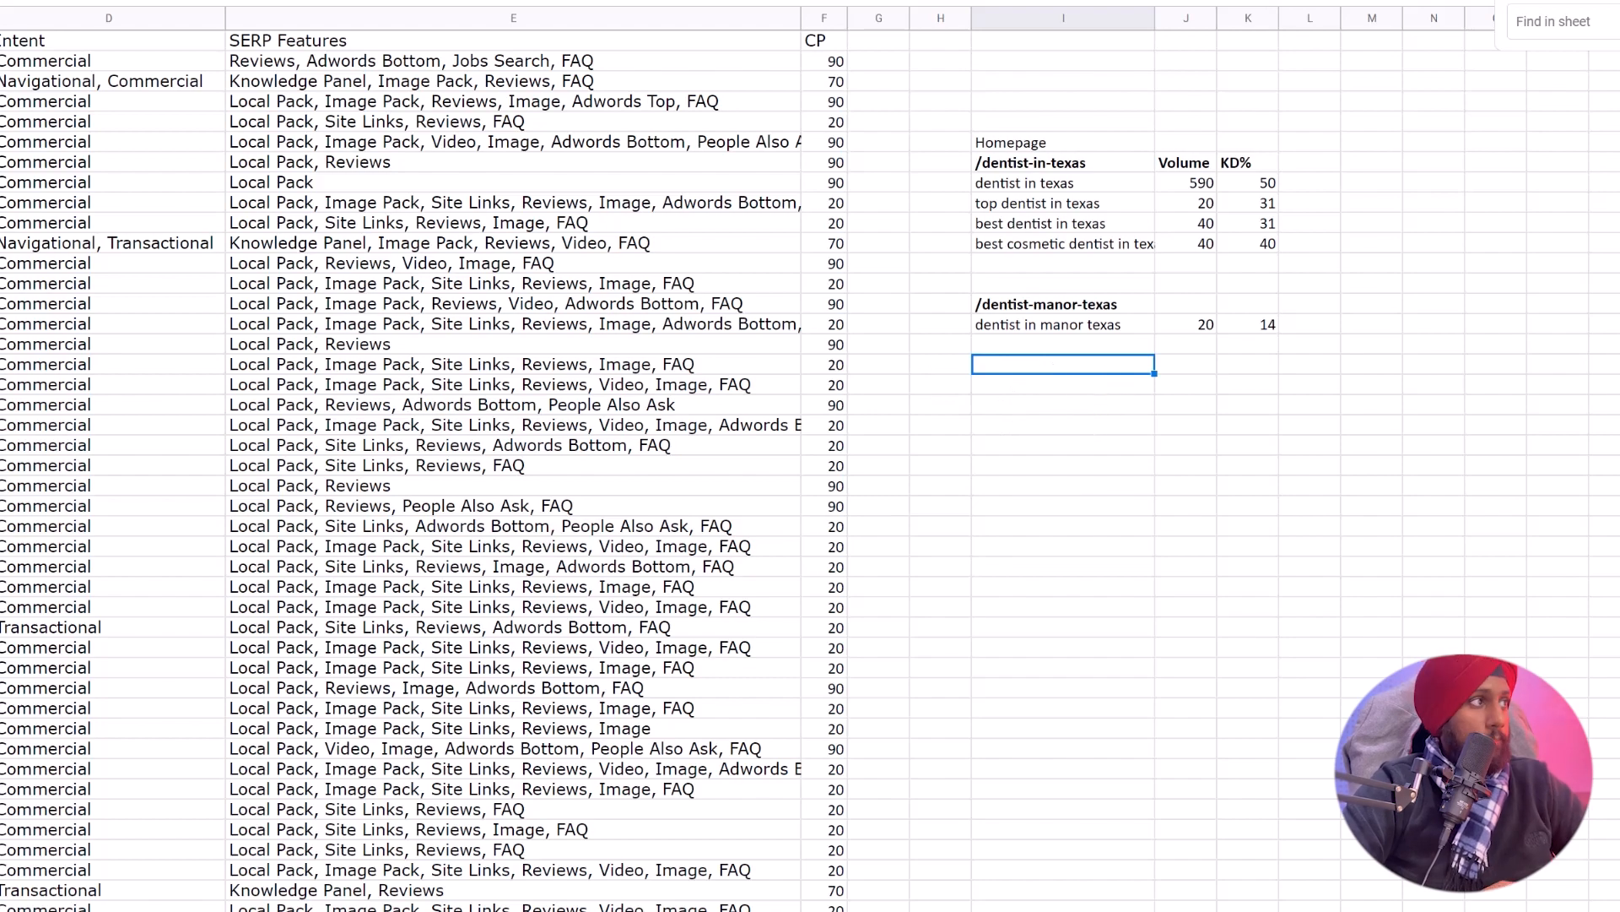
pyautogui.doubleClick(996, 367)
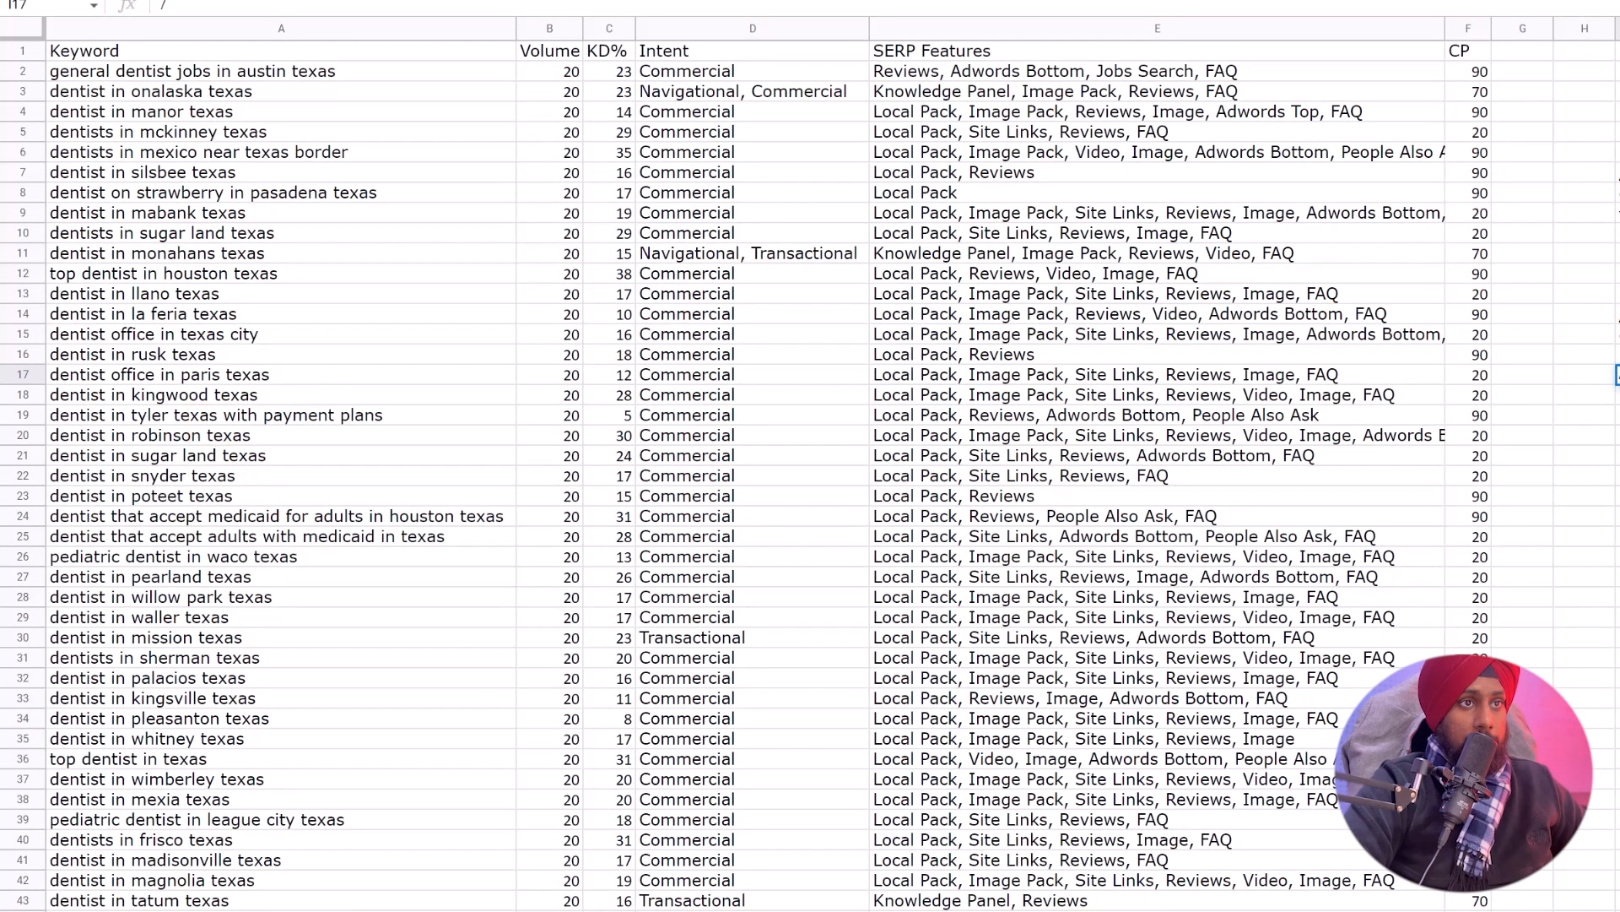
pyautogui.write('dentist-in-kingwood')
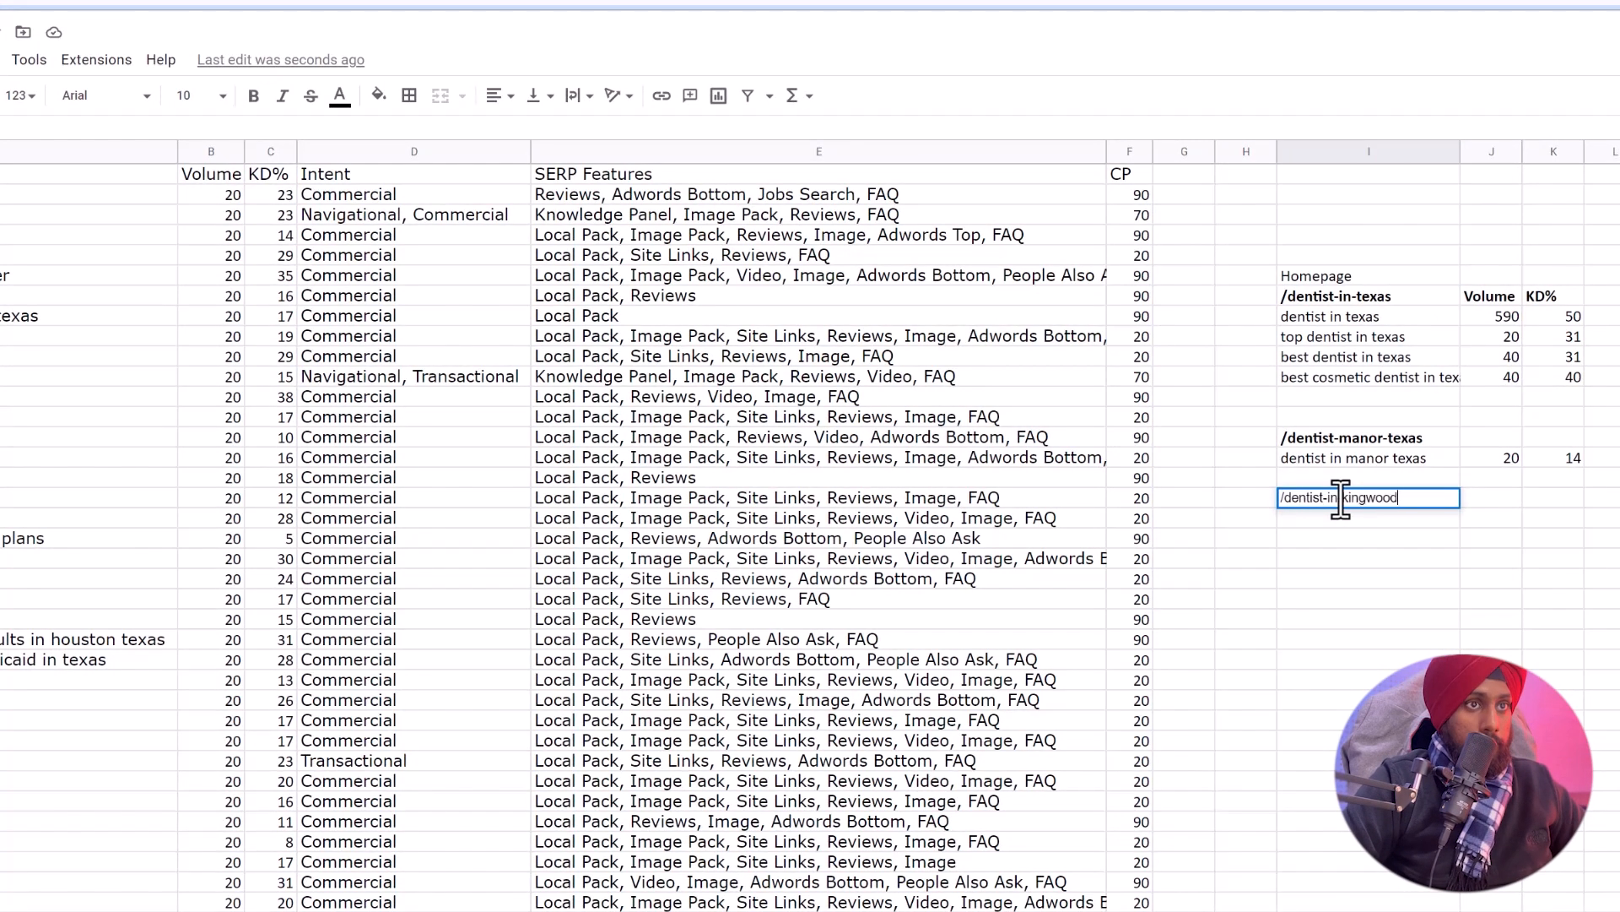
pyautogui.write('-texas')
pyautogui.press('Return')
pyautogui.click(1337, 498)
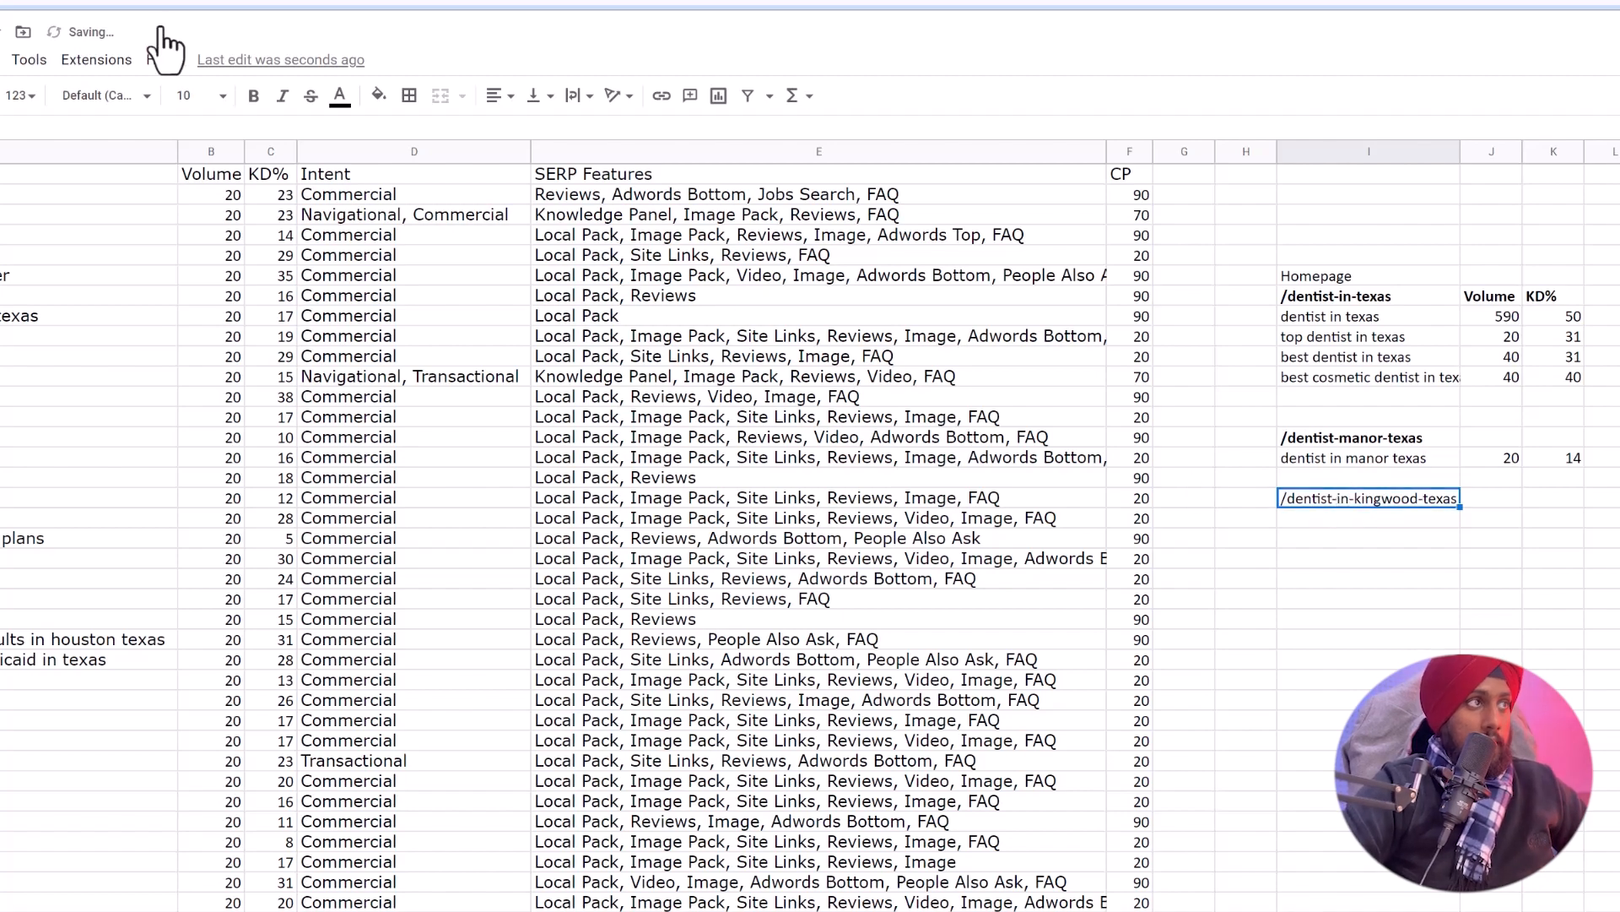
pyautogui.click(253, 95)
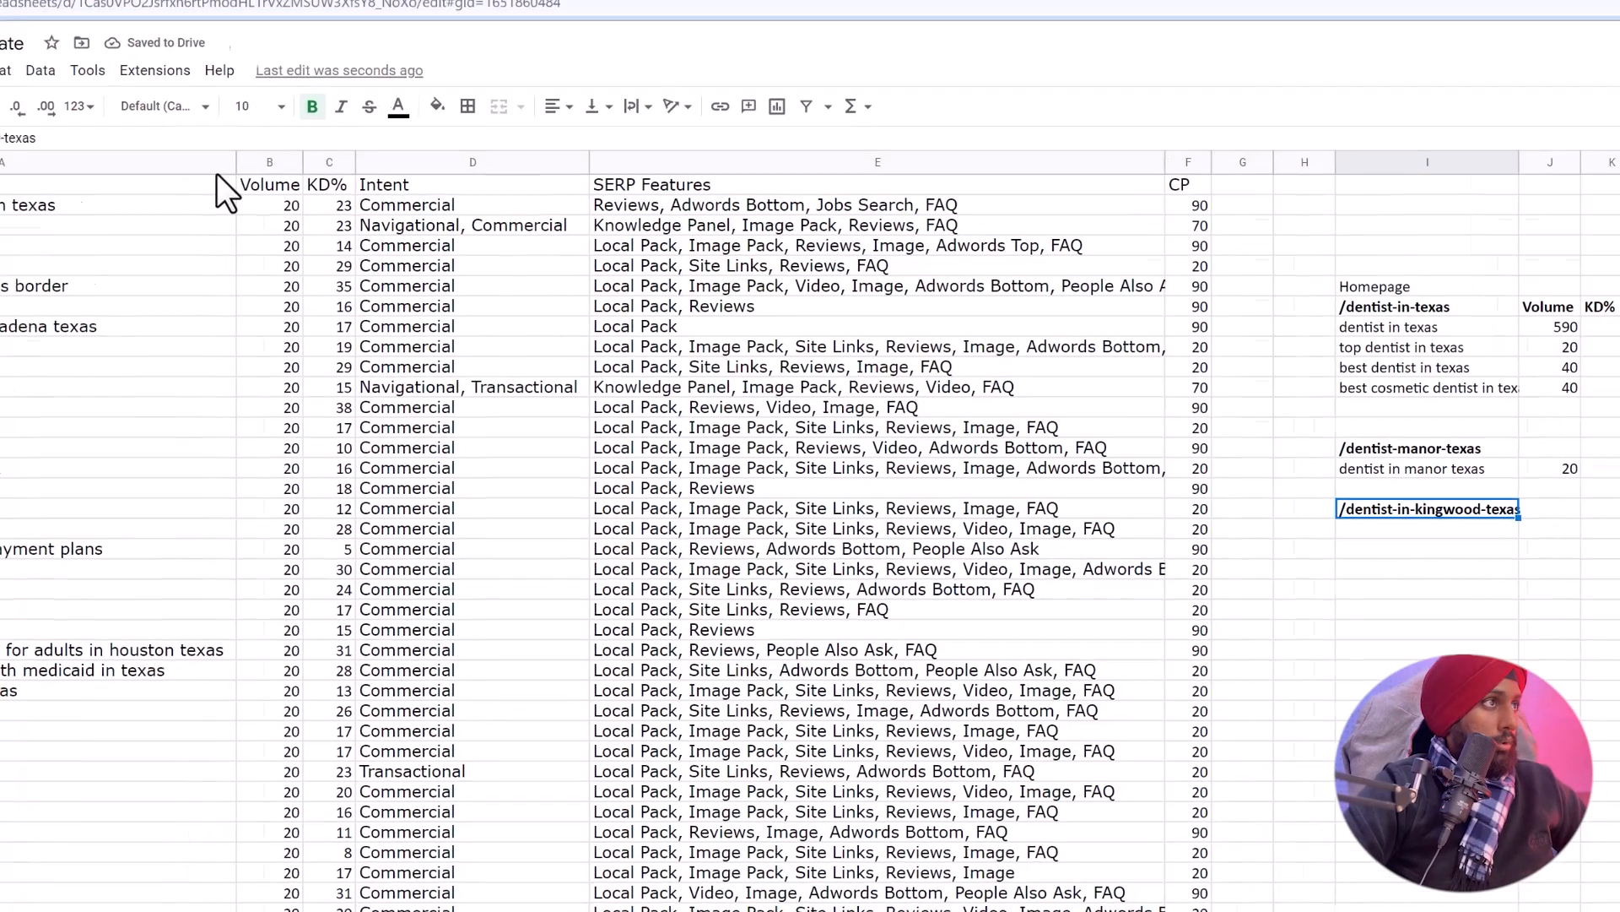
# Filter the Keyword column to show only keywords whose text contains kingwood.
pyautogui.click(150, 153)
pyautogui.click(1087, 157)
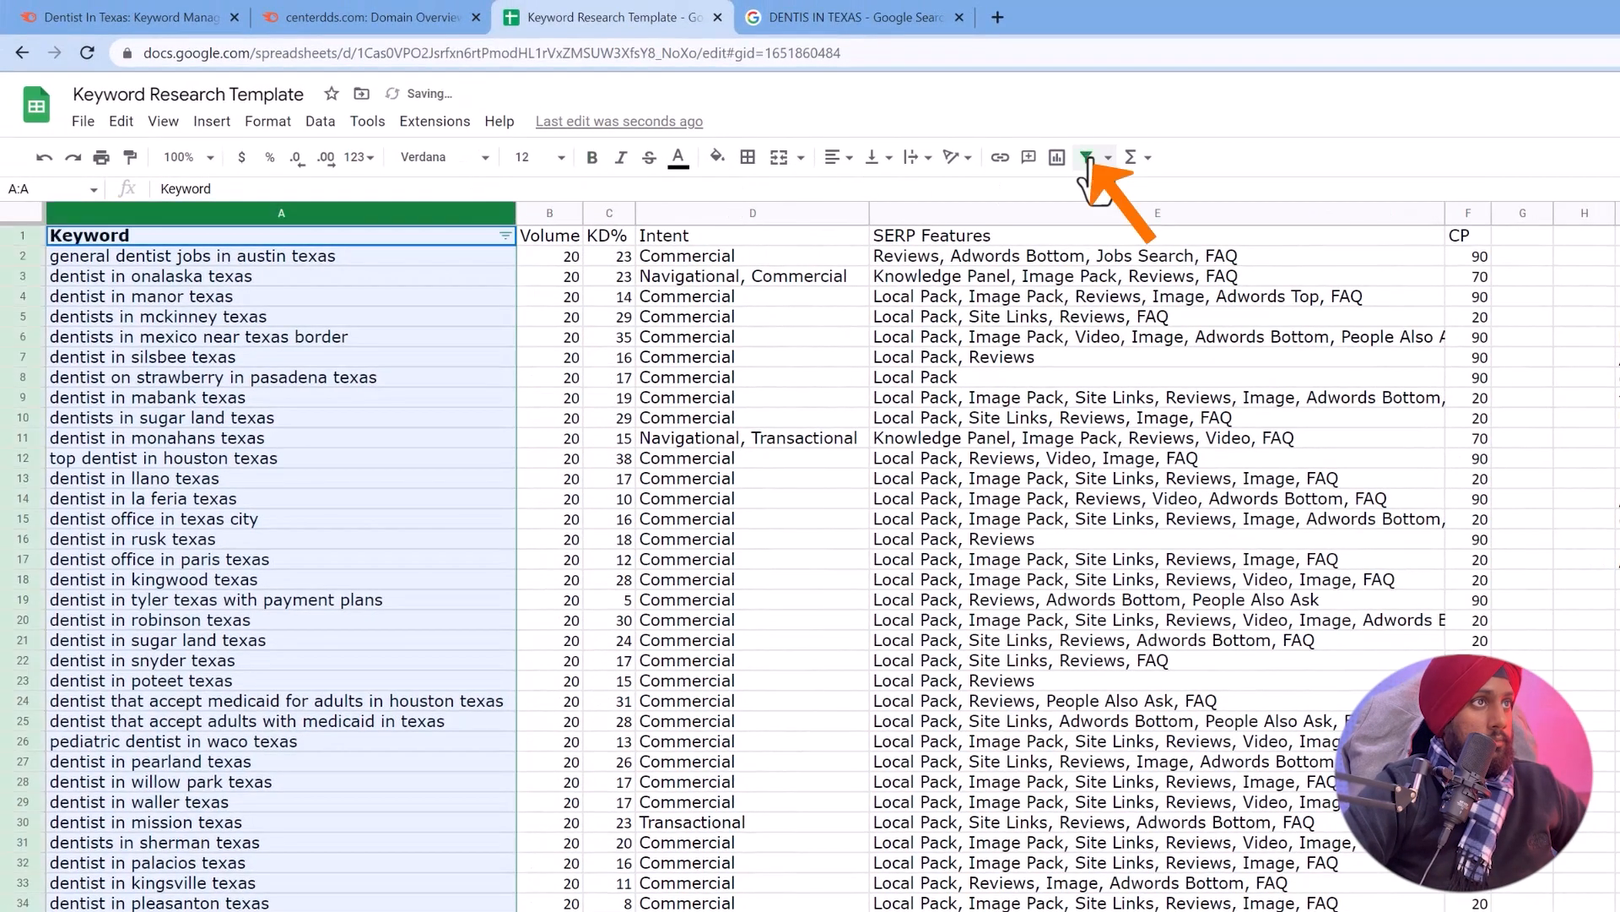
pyautogui.click(505, 236)
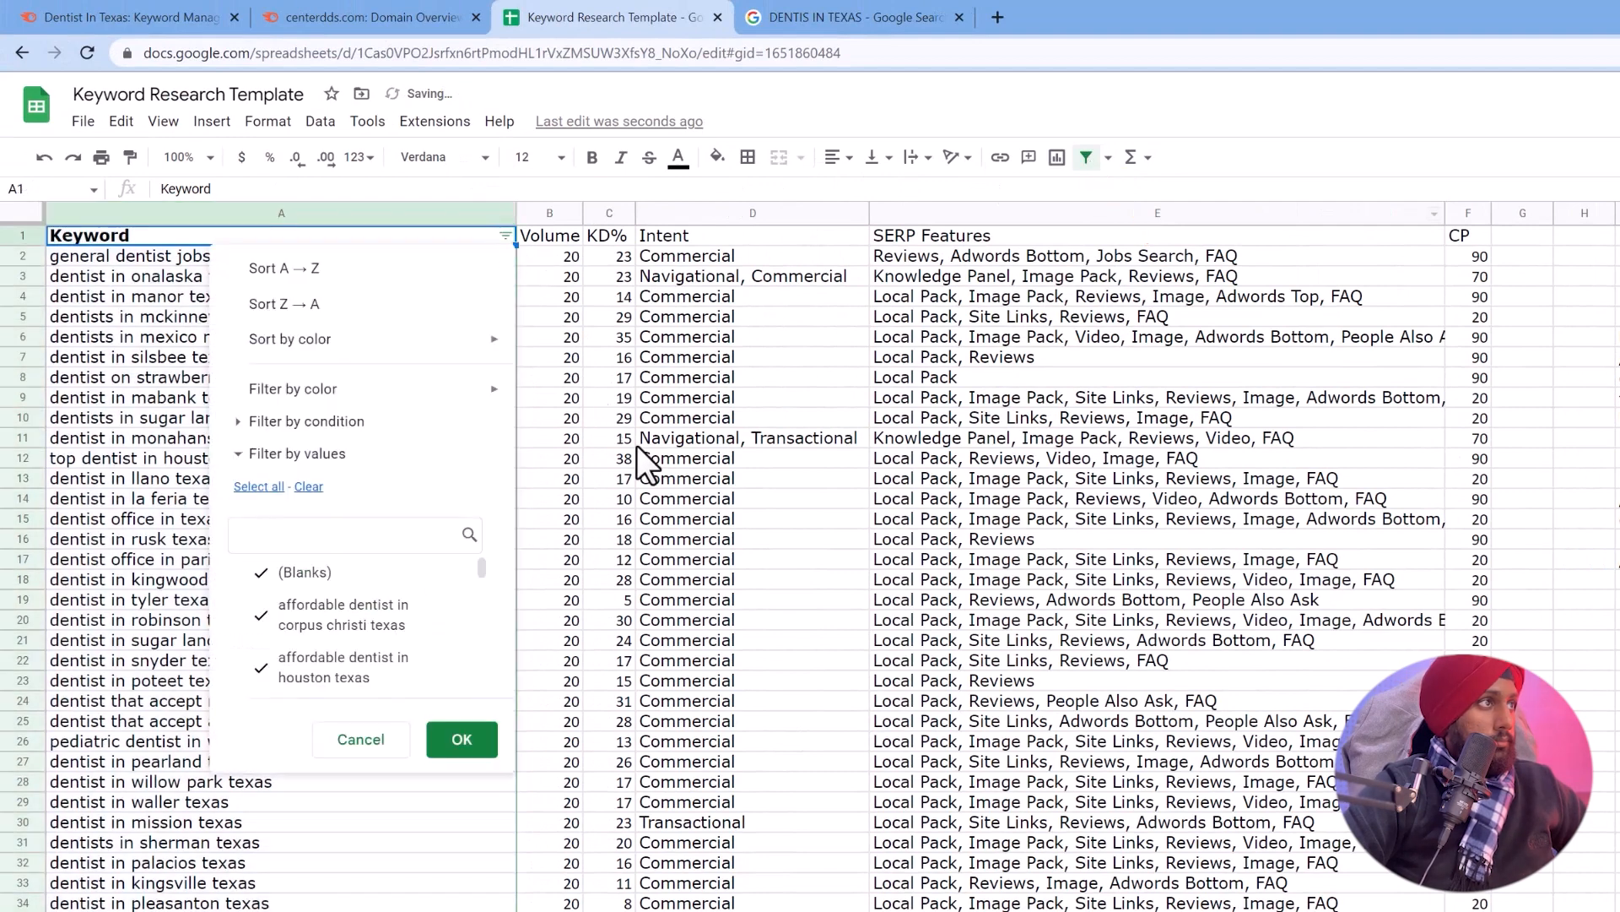
pyautogui.click(342, 421)
pyautogui.click(336, 460)
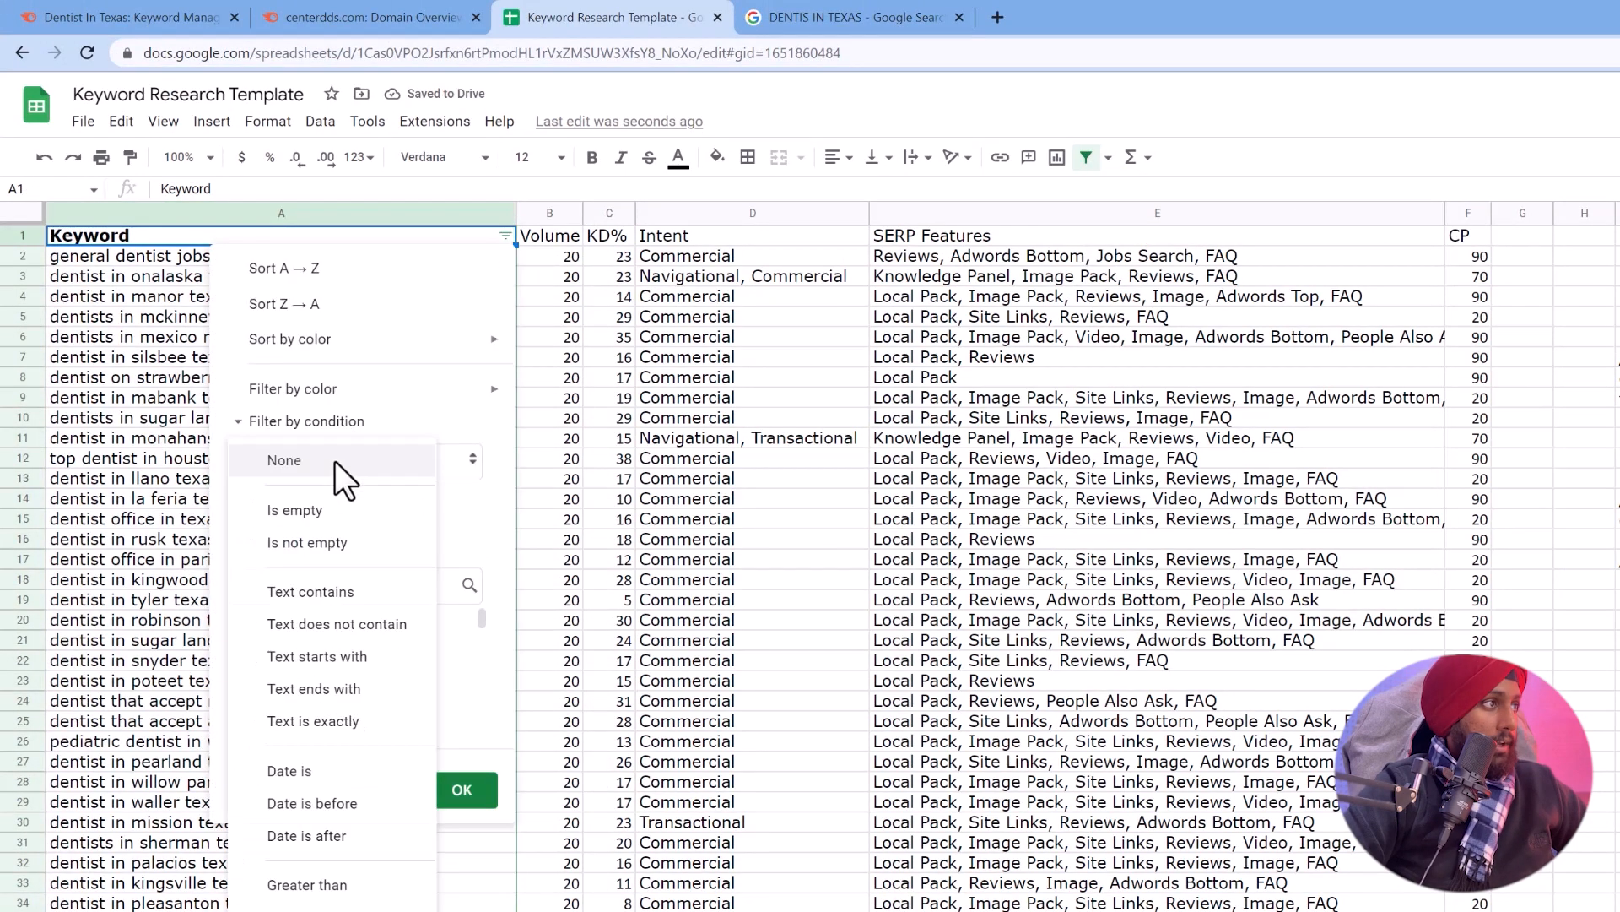
pyautogui.click(359, 590)
pyautogui.click(363, 509)
pyautogui.write('kingwood')
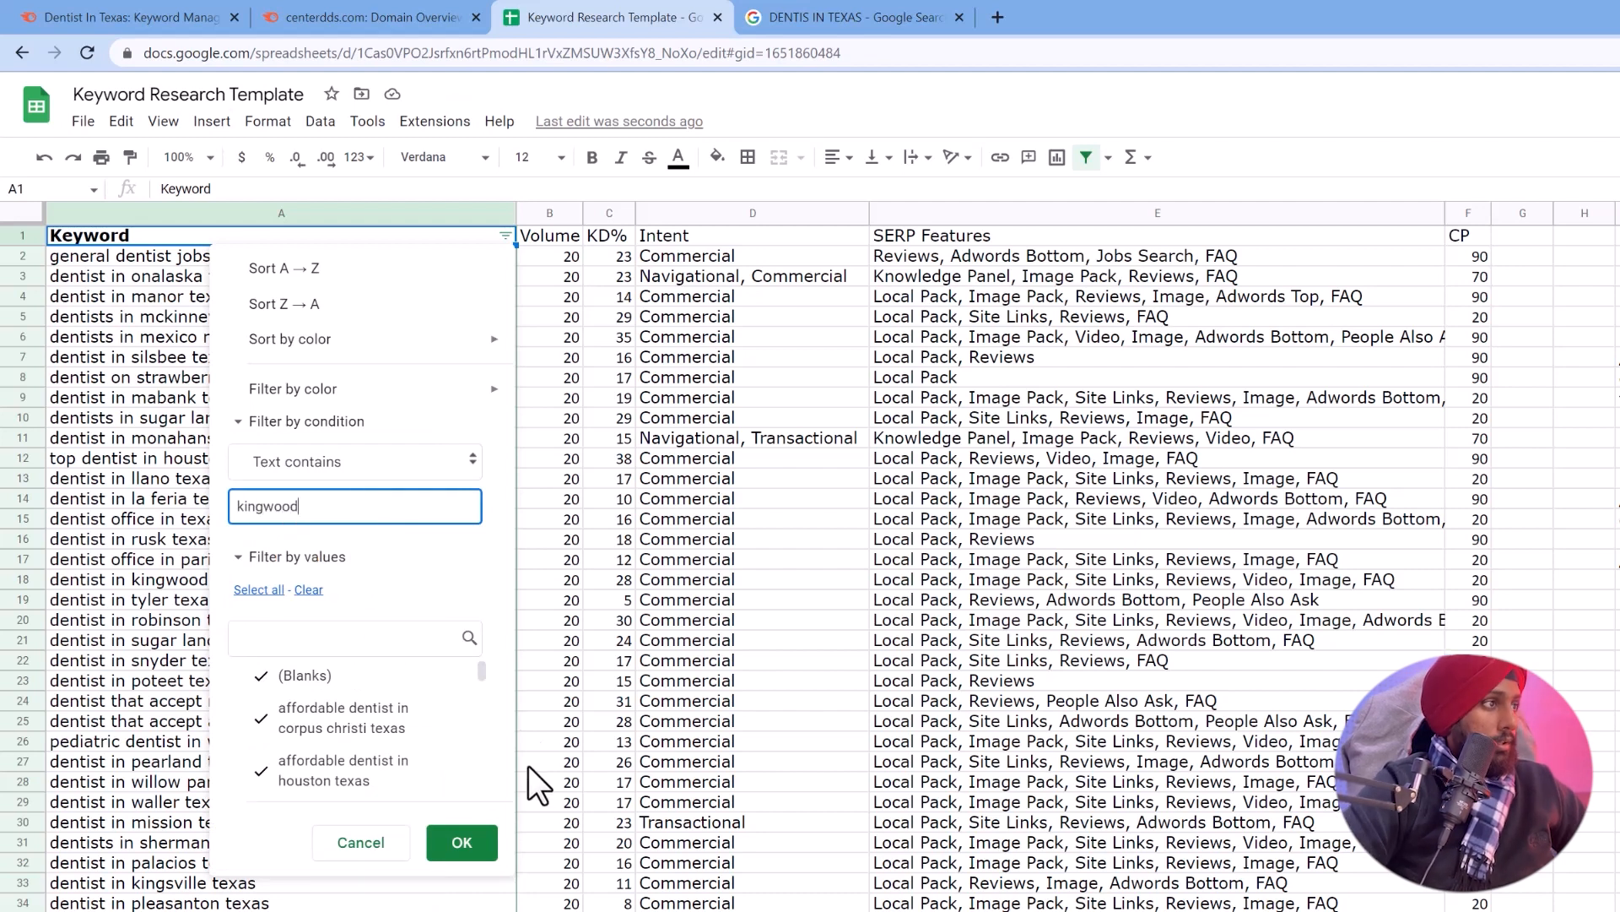
pyautogui.click(469, 842)
# Copy dentist in kingwood texas with its volume and KD% into I18:K18, removing the keyword filter.
pyautogui.moveTo(303, 255); pyautogui.dragTo(613, 256)
pyautogui.hotkey('ctrl', 'c')
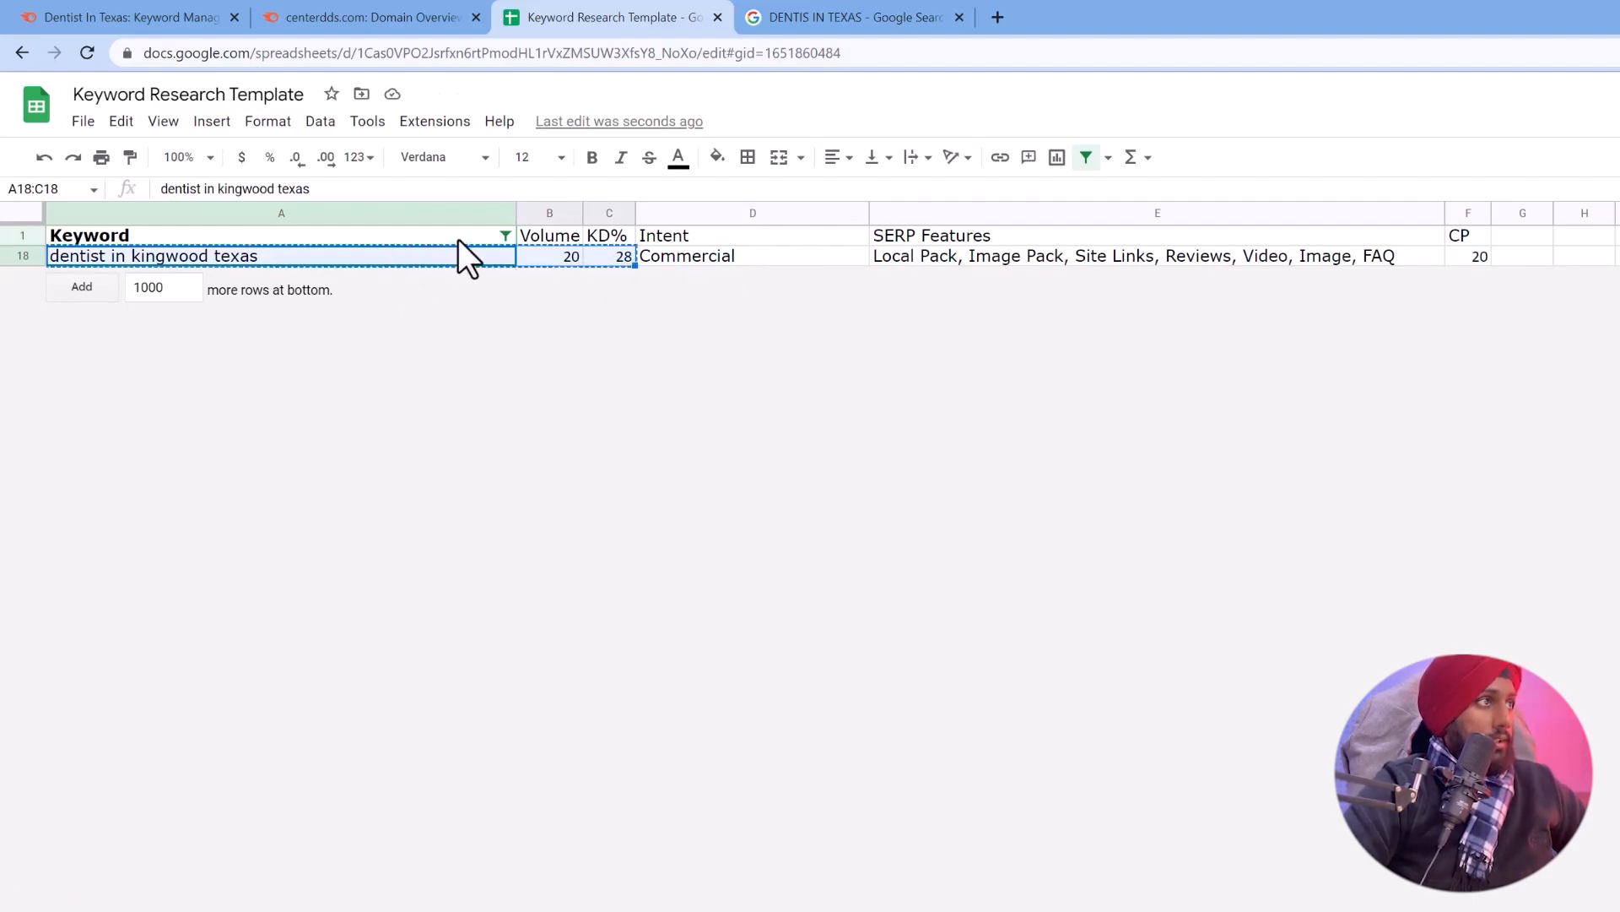
pyautogui.click(1086, 158)
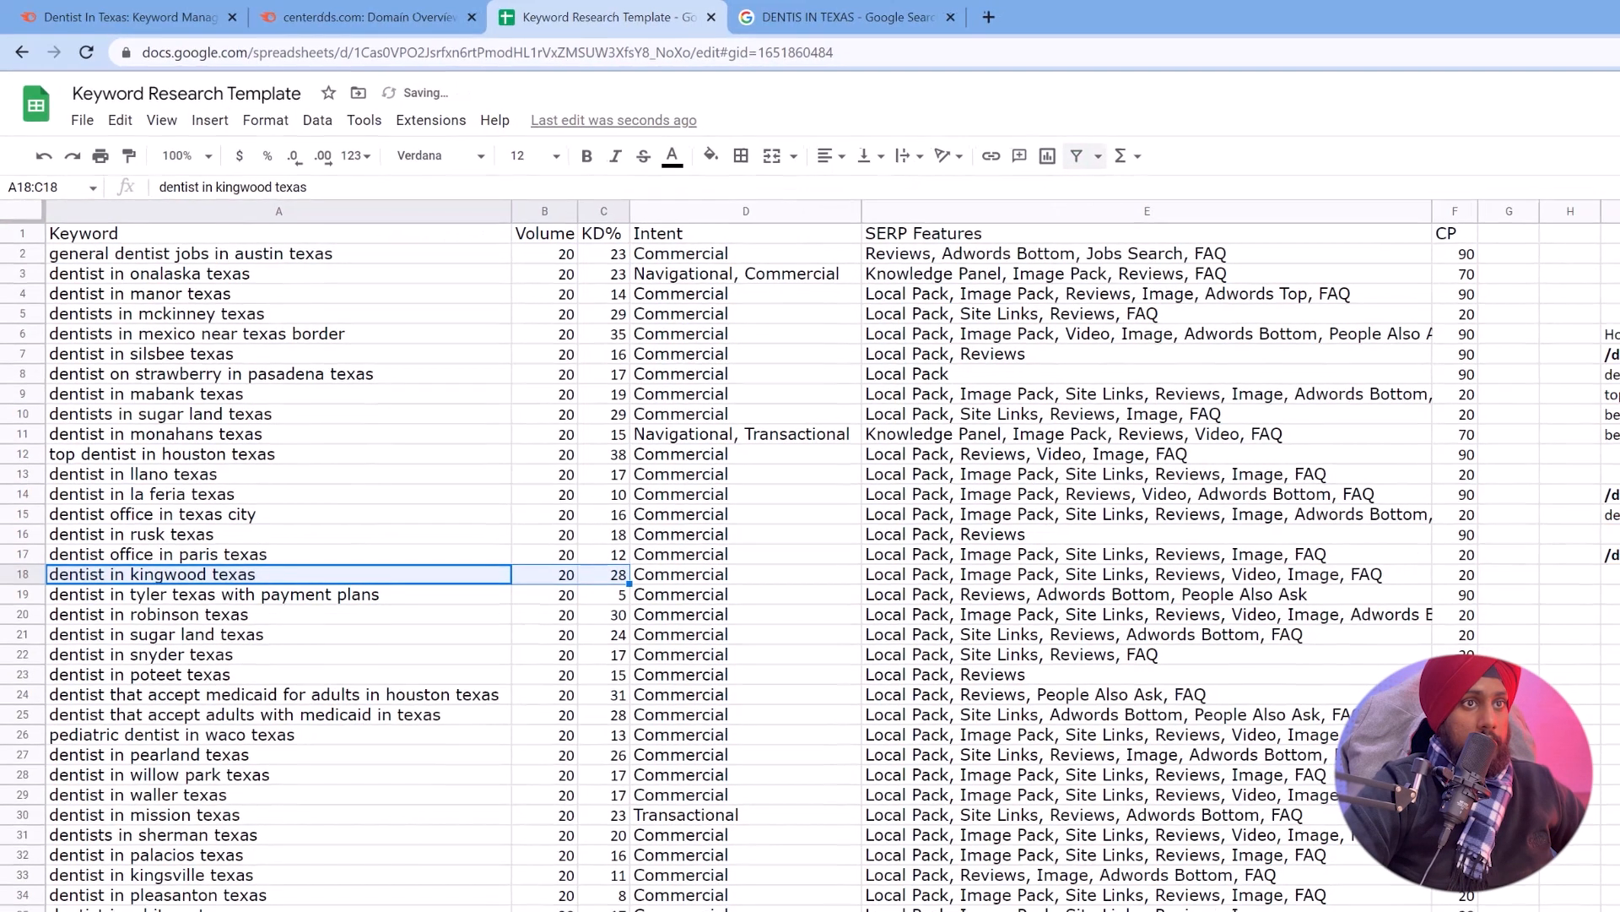
pyautogui.click(1505, 508)
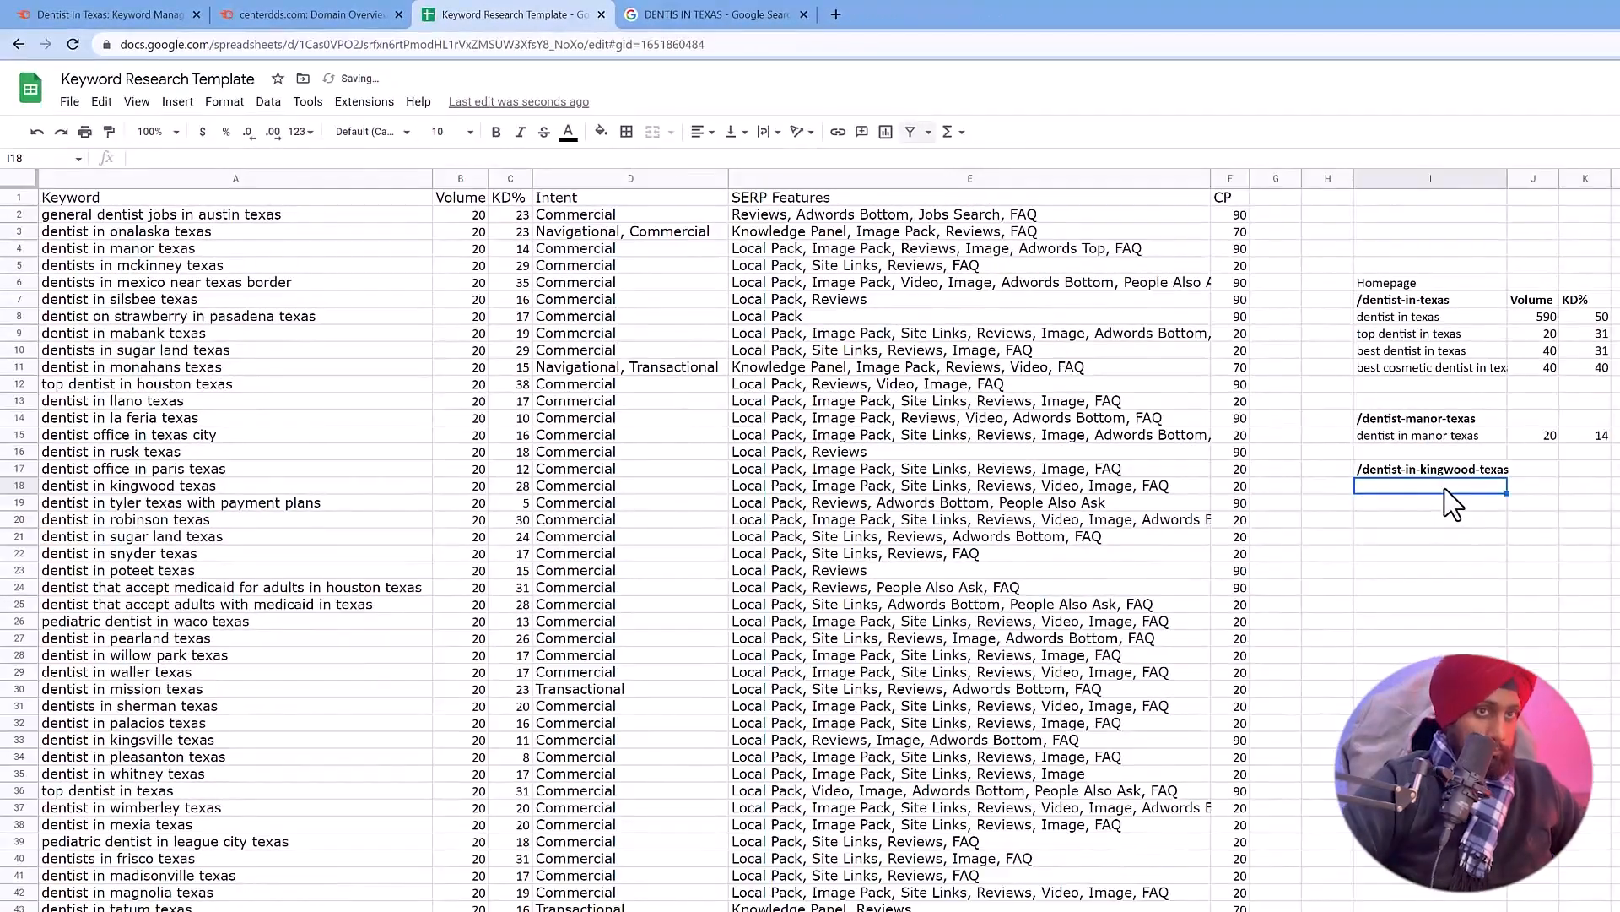
pyautogui.hotkey('ctrl', 'v')
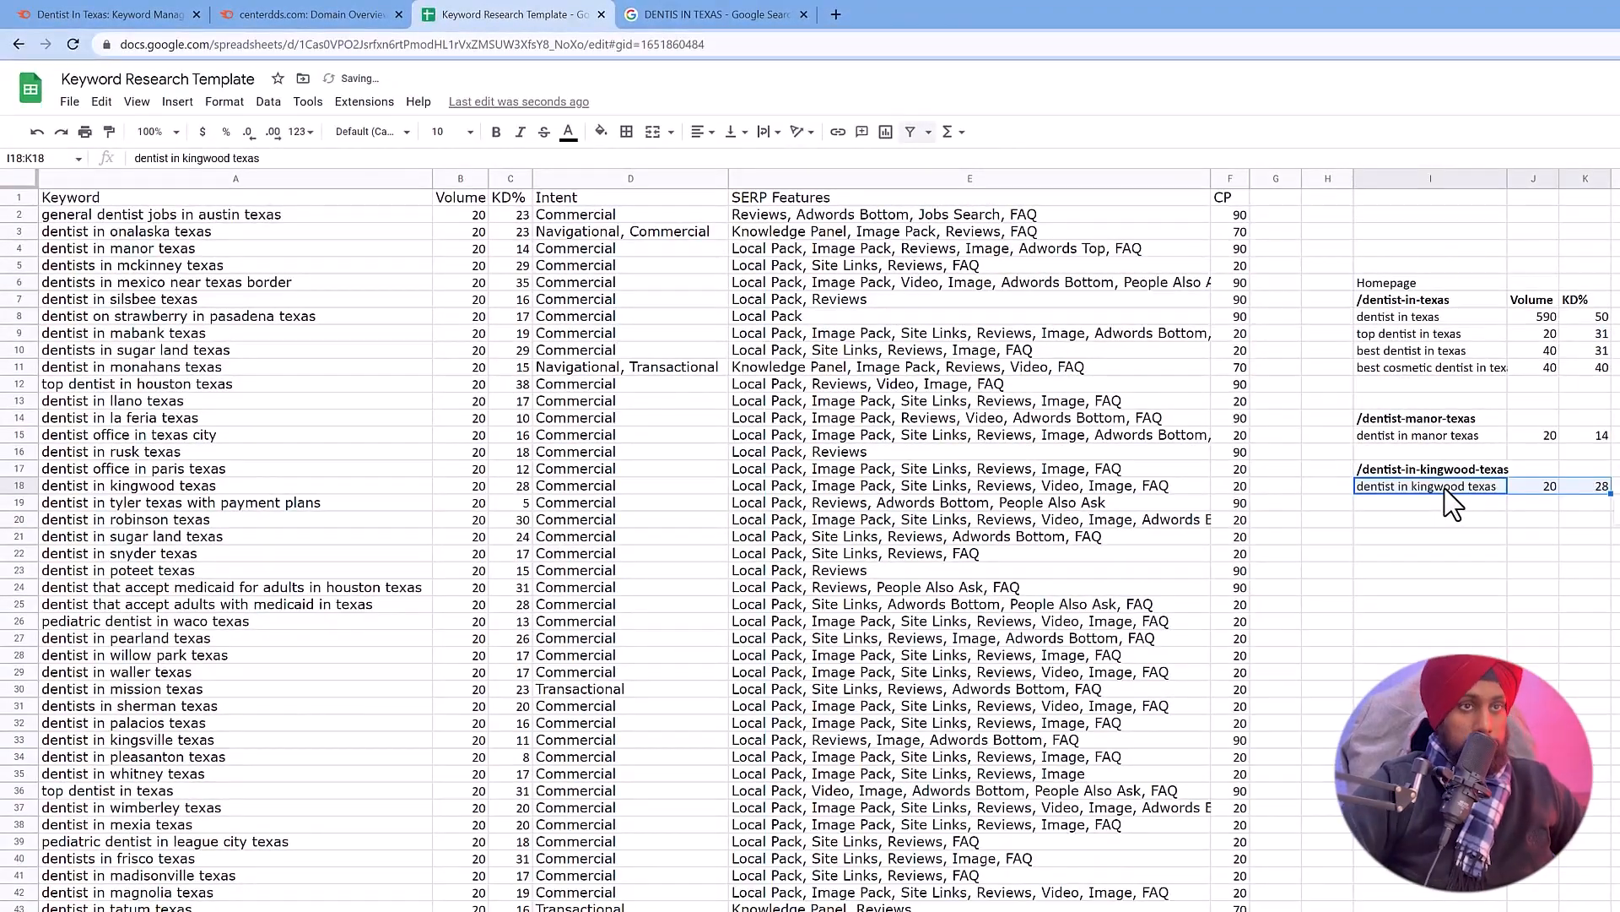
# Review the homepage, Manor and Kingwood page slugs together with the keywords grouped under them.
pyautogui.click(1485, 520)
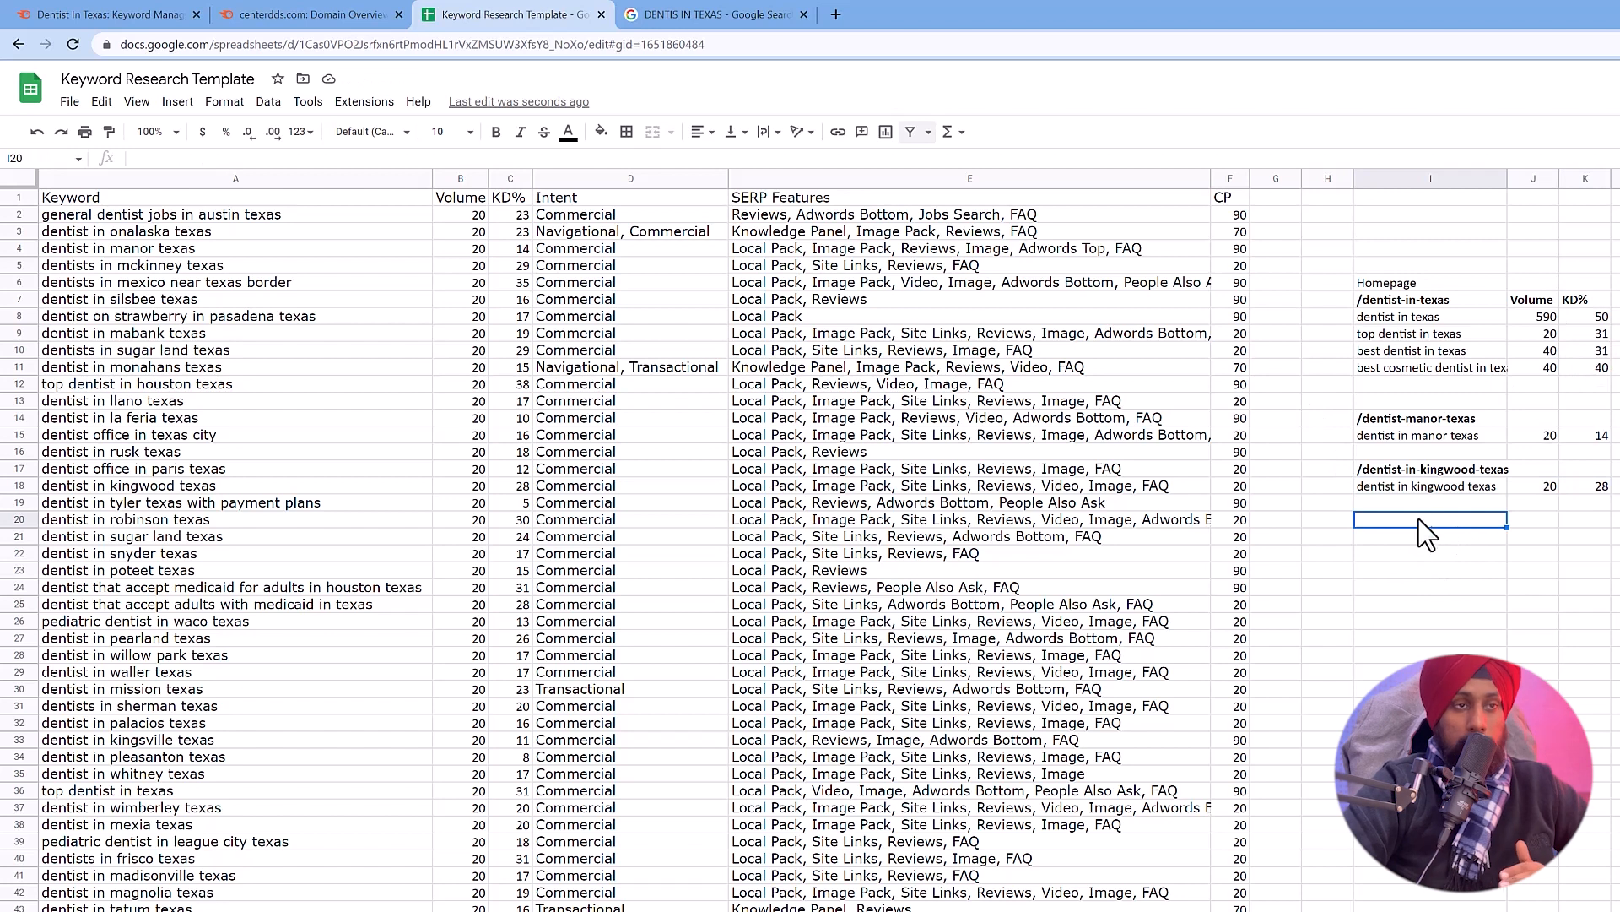
pyautogui.click(1445, 623)
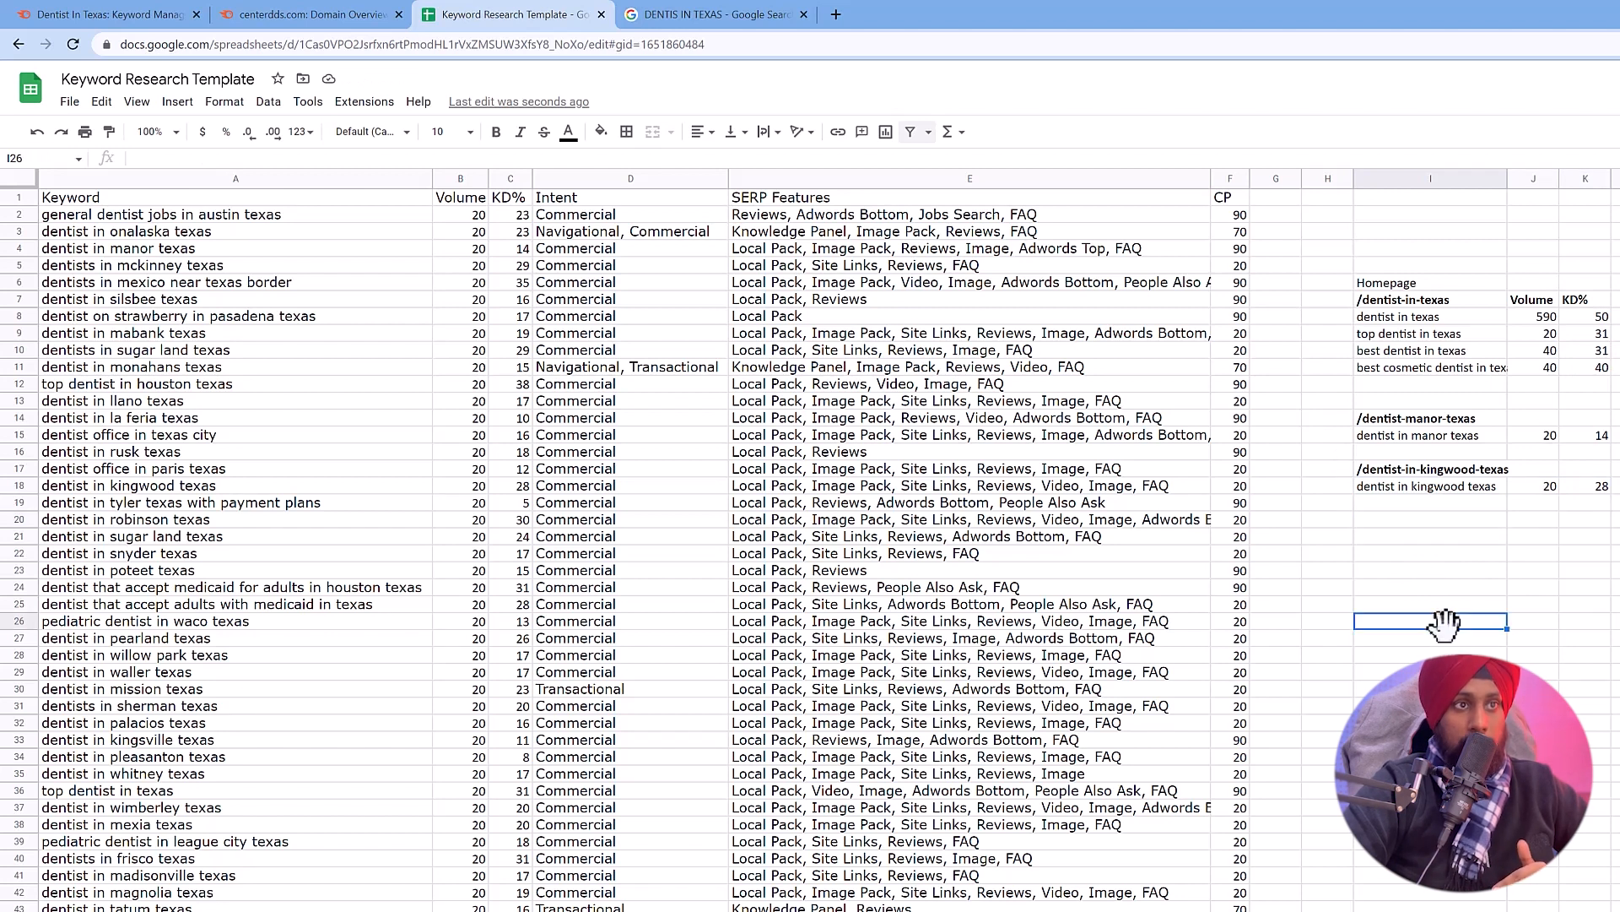
pyautogui.click(1431, 420)
pyautogui.click(1485, 473)
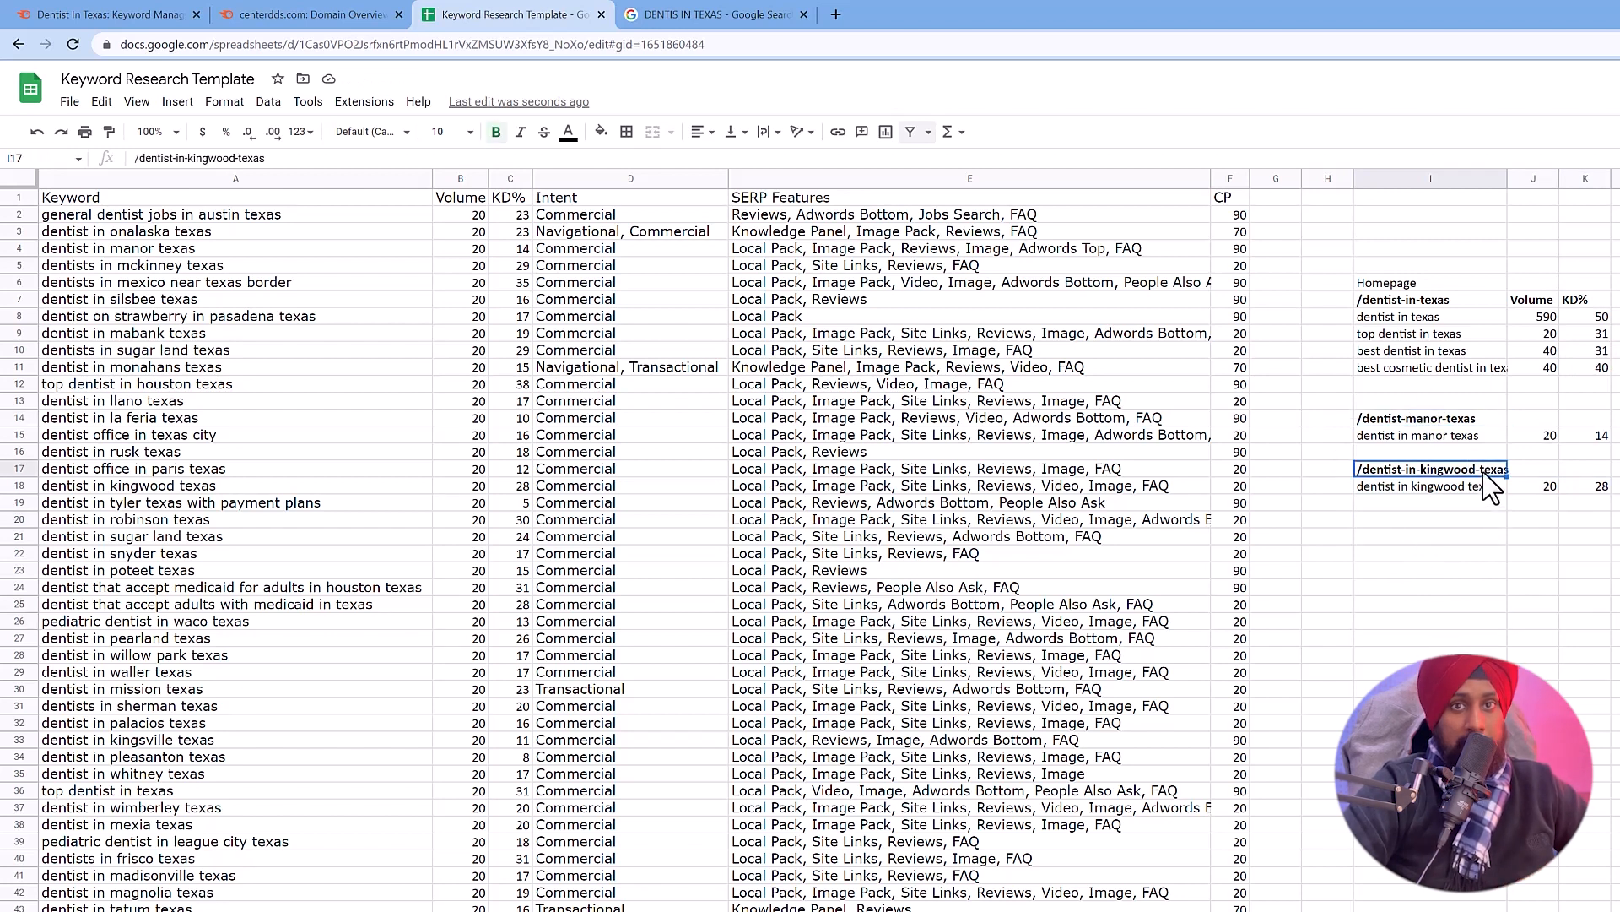
pyautogui.click(1441, 302)
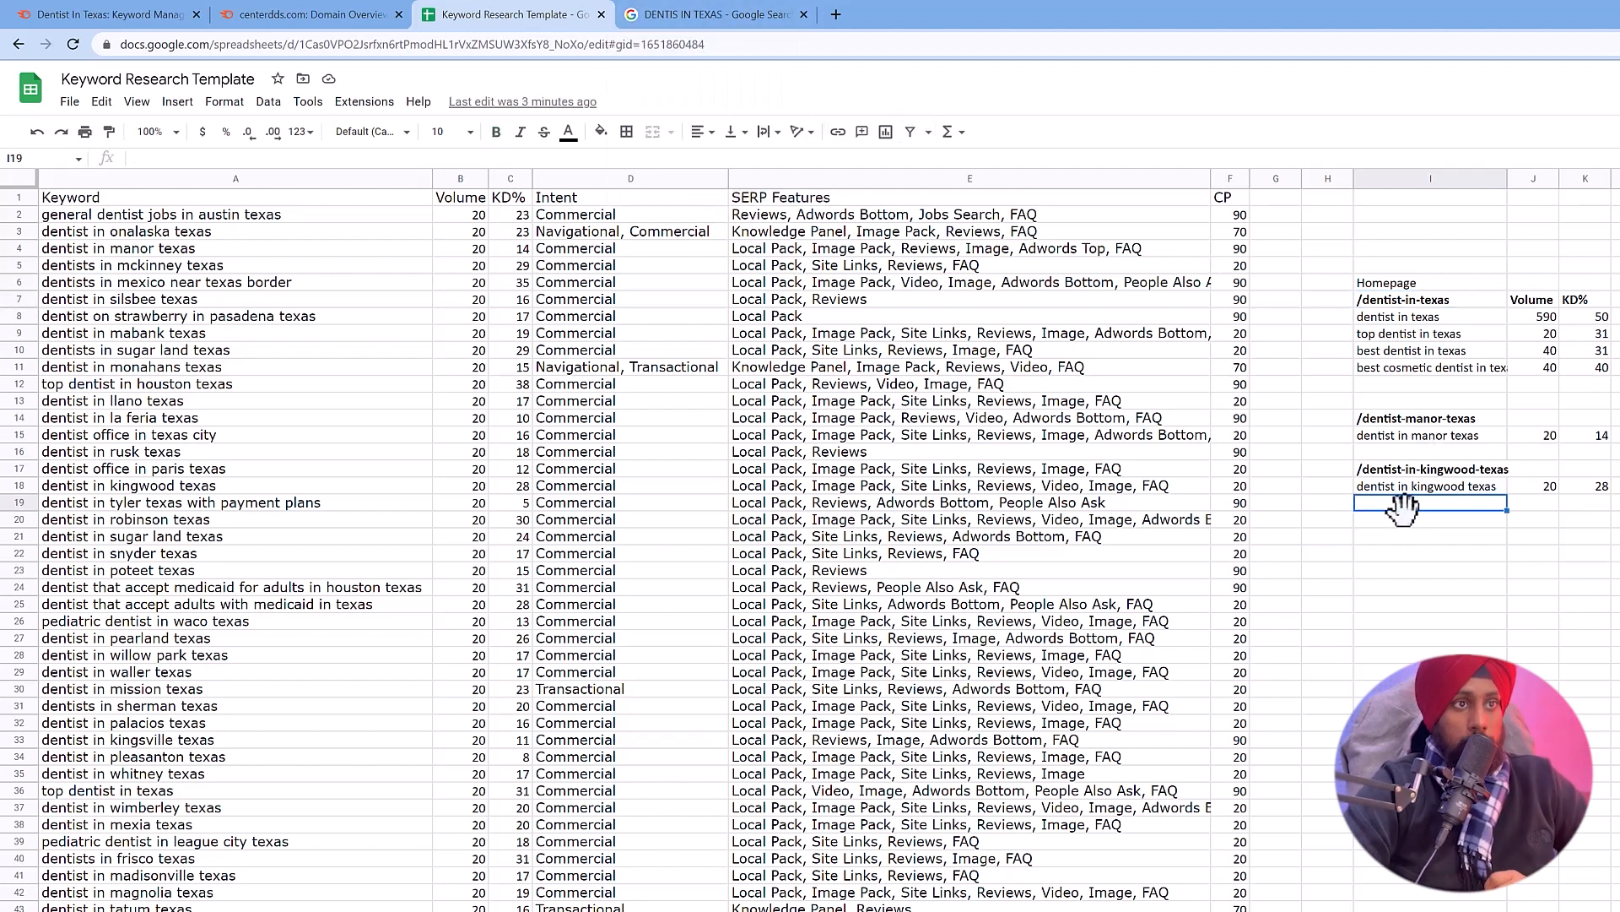
pyautogui.click(1406, 517)
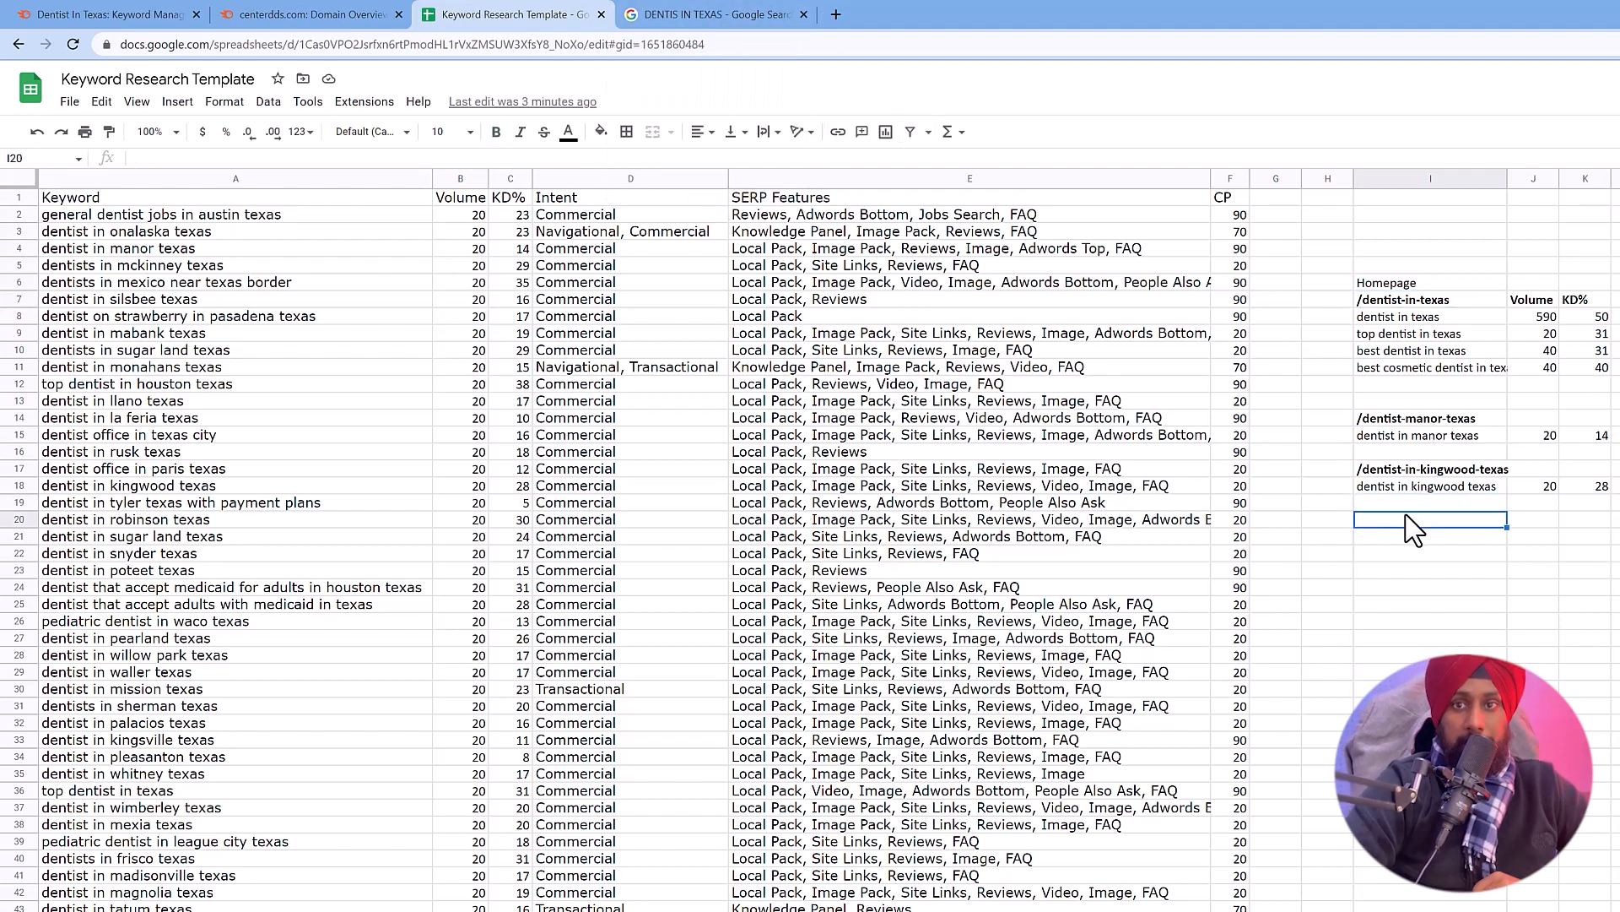
pyautogui.click(1417, 486)
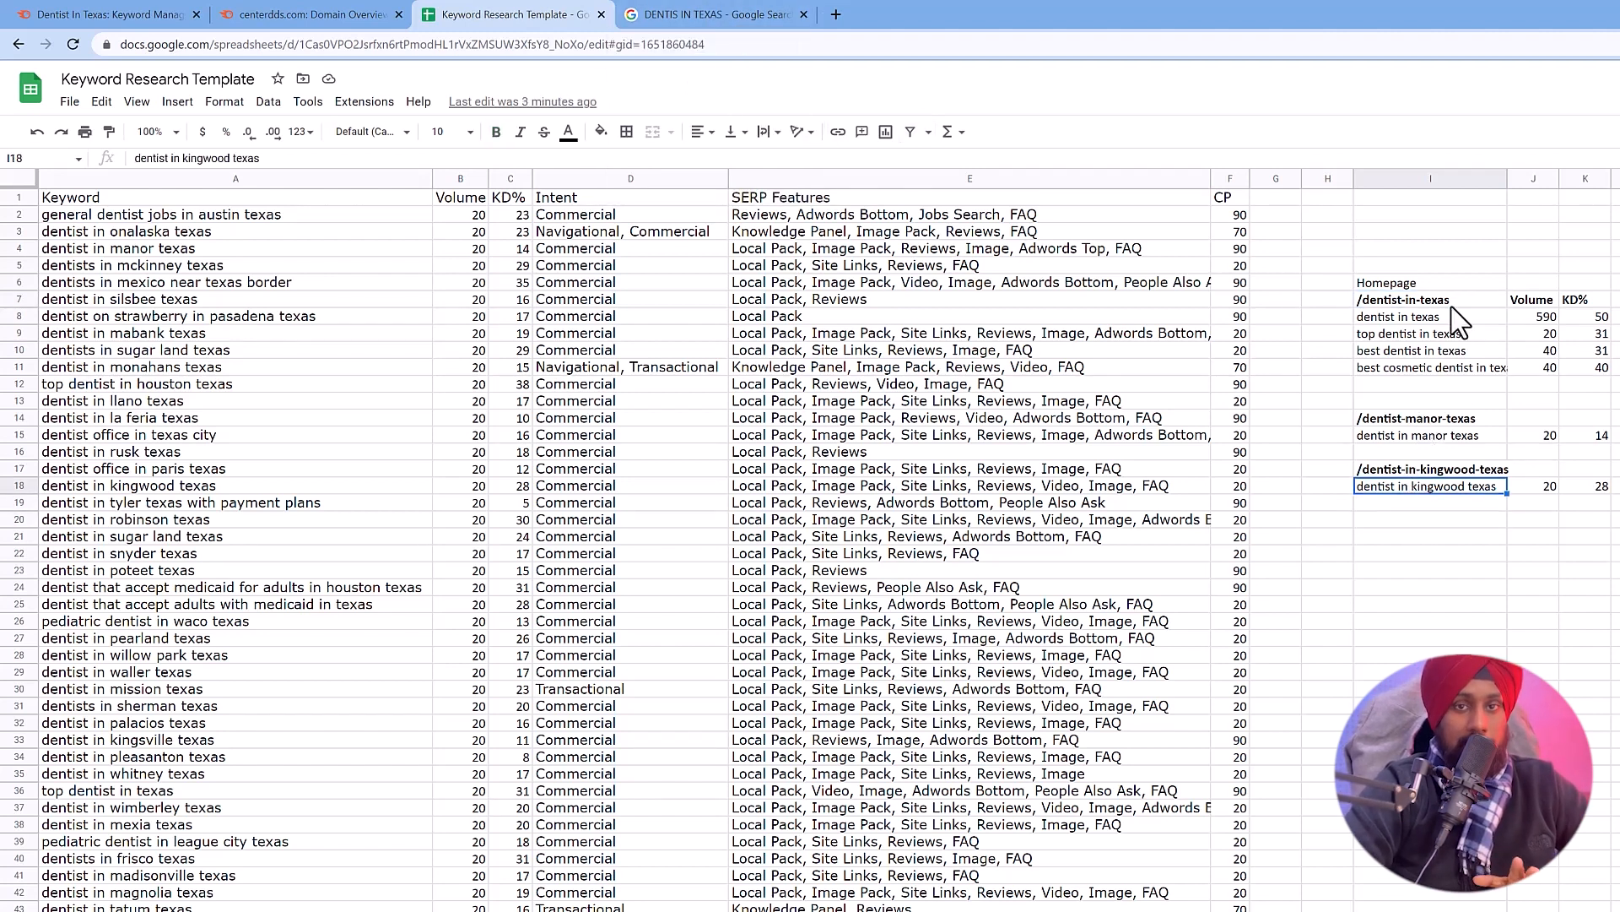
pyautogui.click(1418, 536)
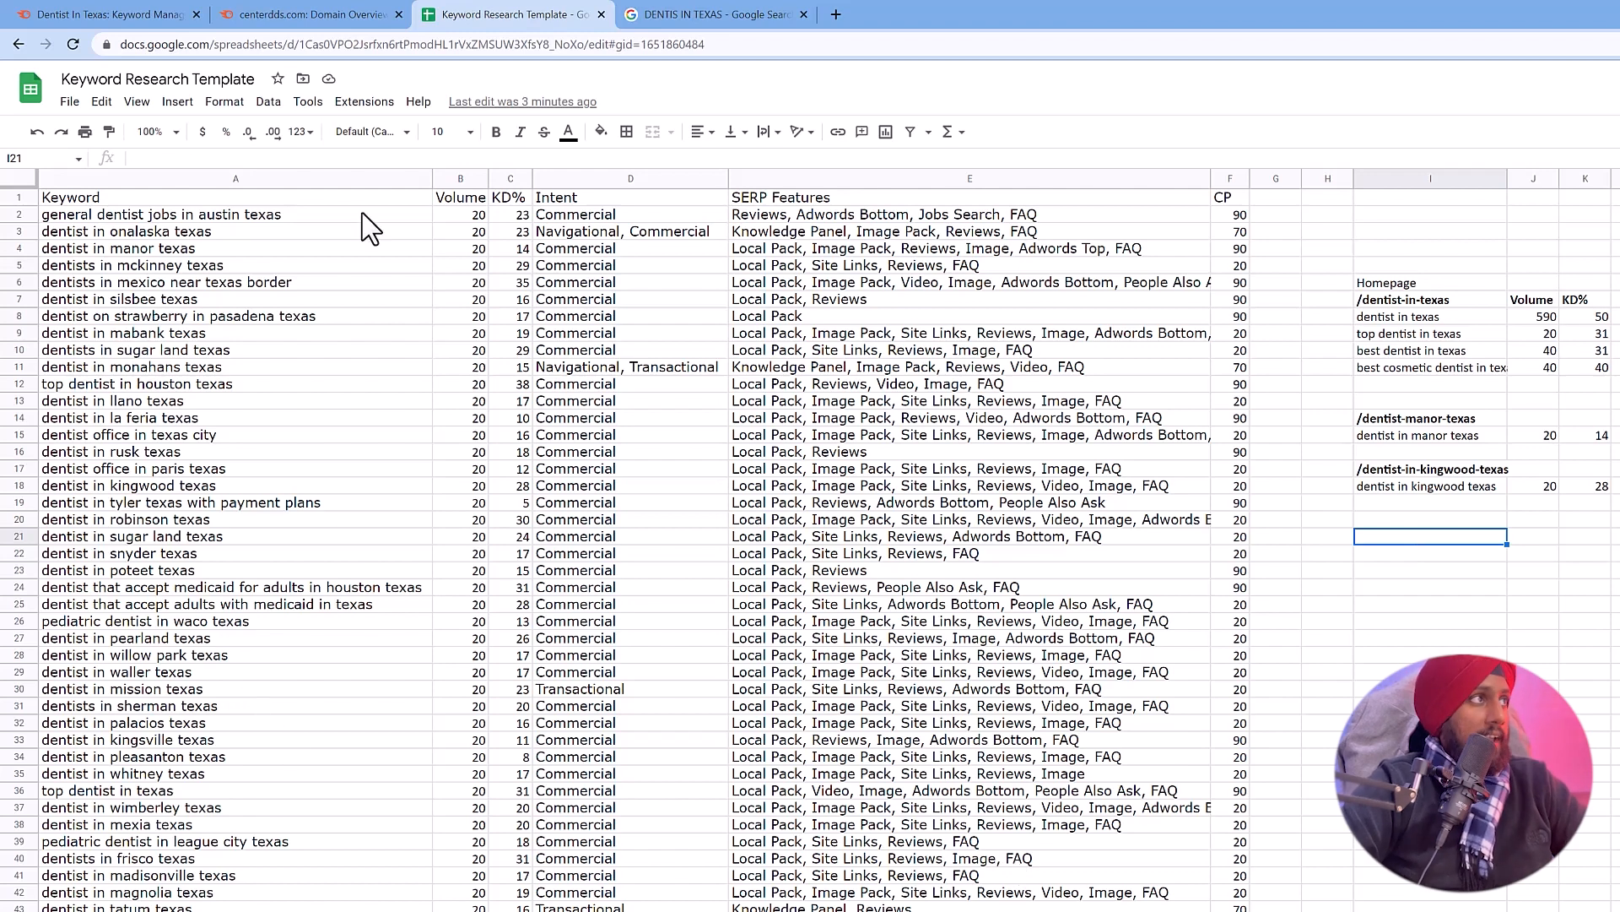
# Switch to Semrush and reopen the recent Keyword Magic Tool search for dentist in texas.
pyautogui.click(308, 14)
pyautogui.click(152, 14)
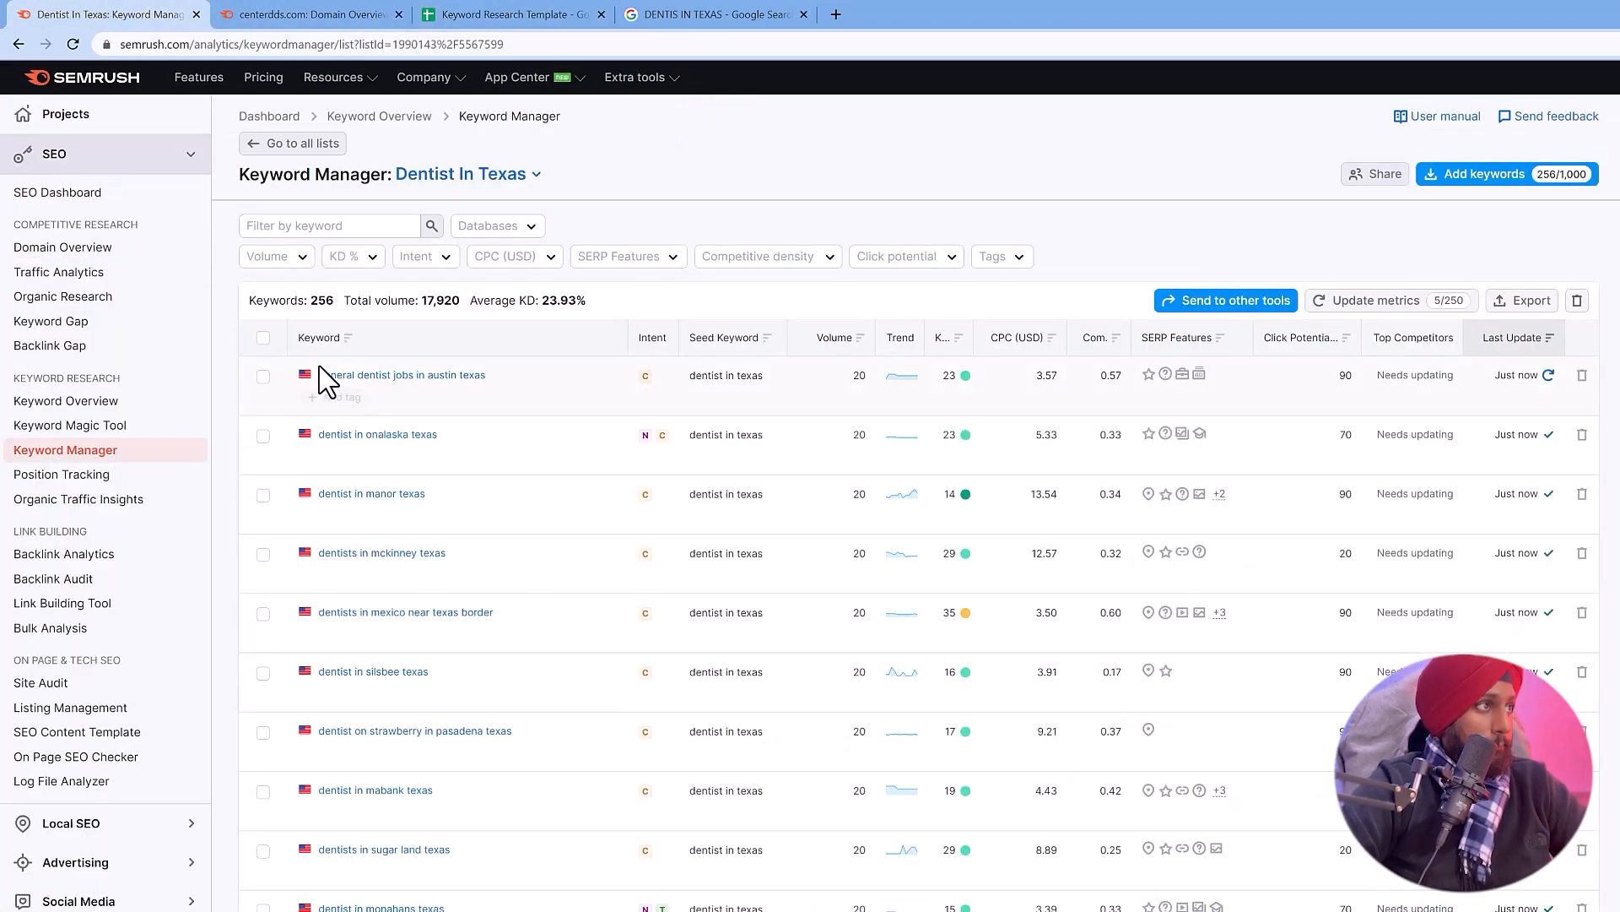
pyautogui.click(131, 428)
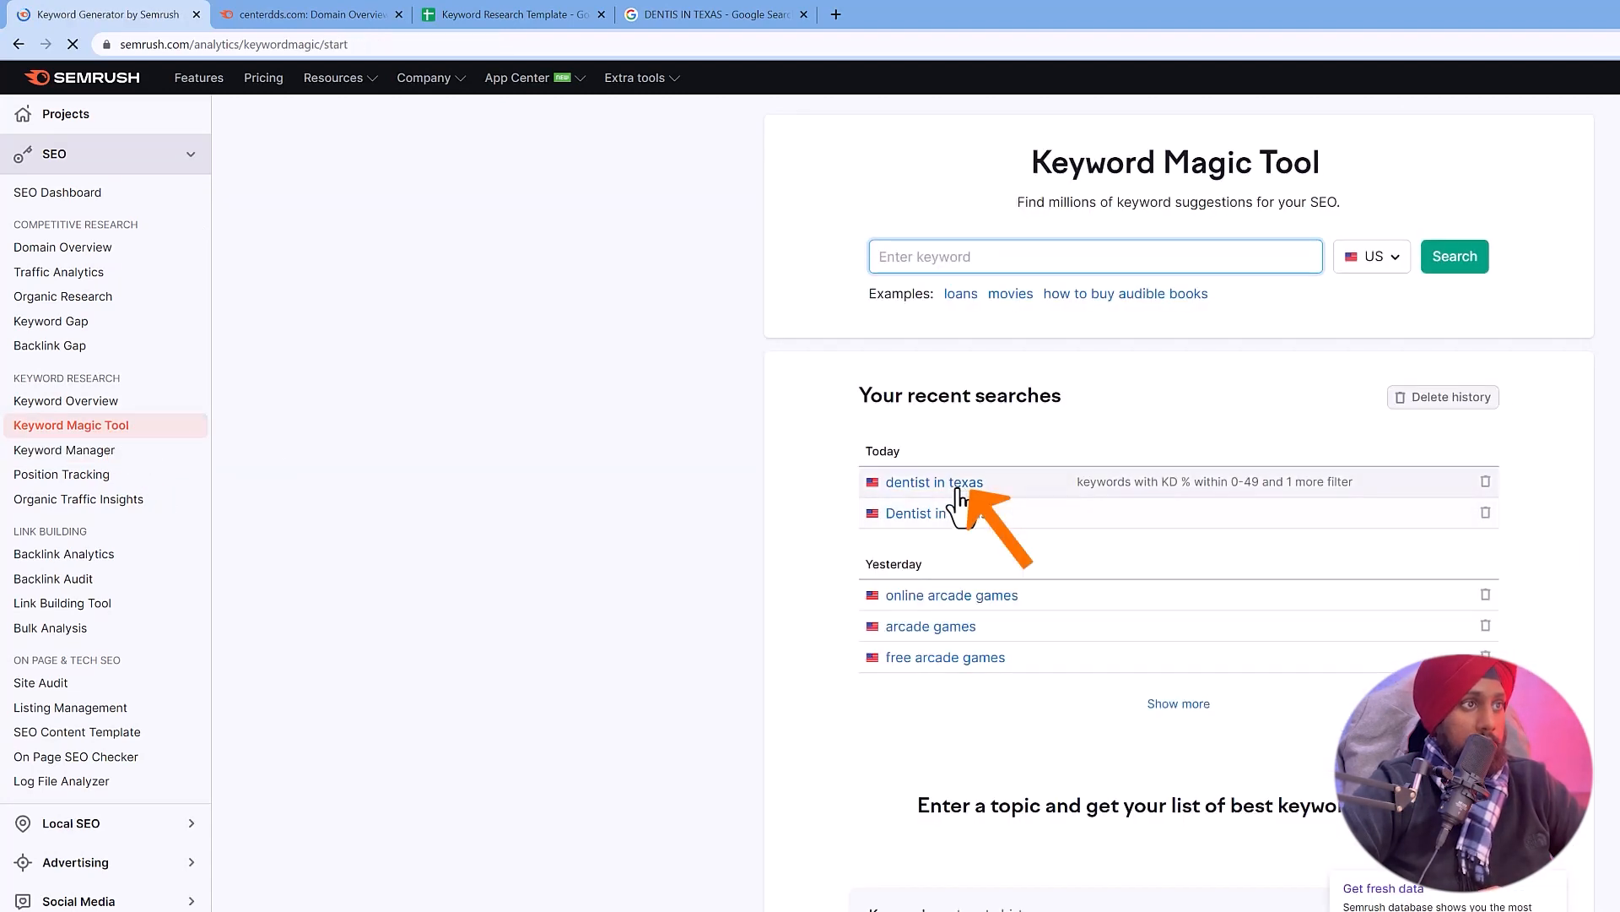
pyautogui.click(957, 488)
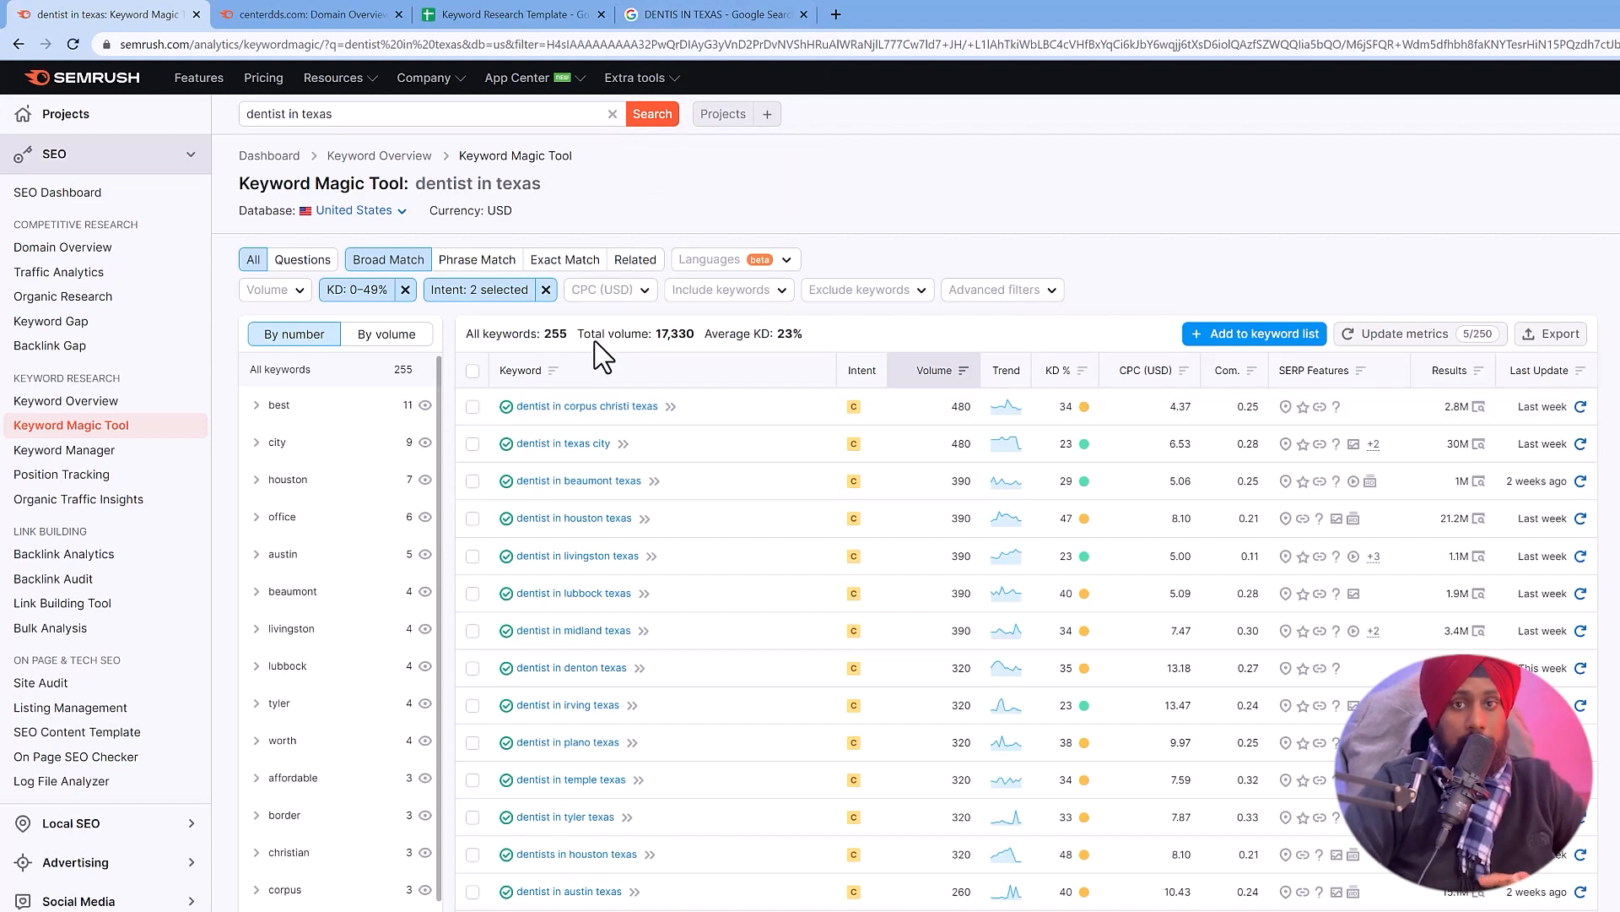
pyautogui.tripleClick(388, 114)
# Return to the Google Sheets template and highlight the grouped keywords from Homepage through the Kingwood keyword row, I6:K18.
pyautogui.click(506, 15)
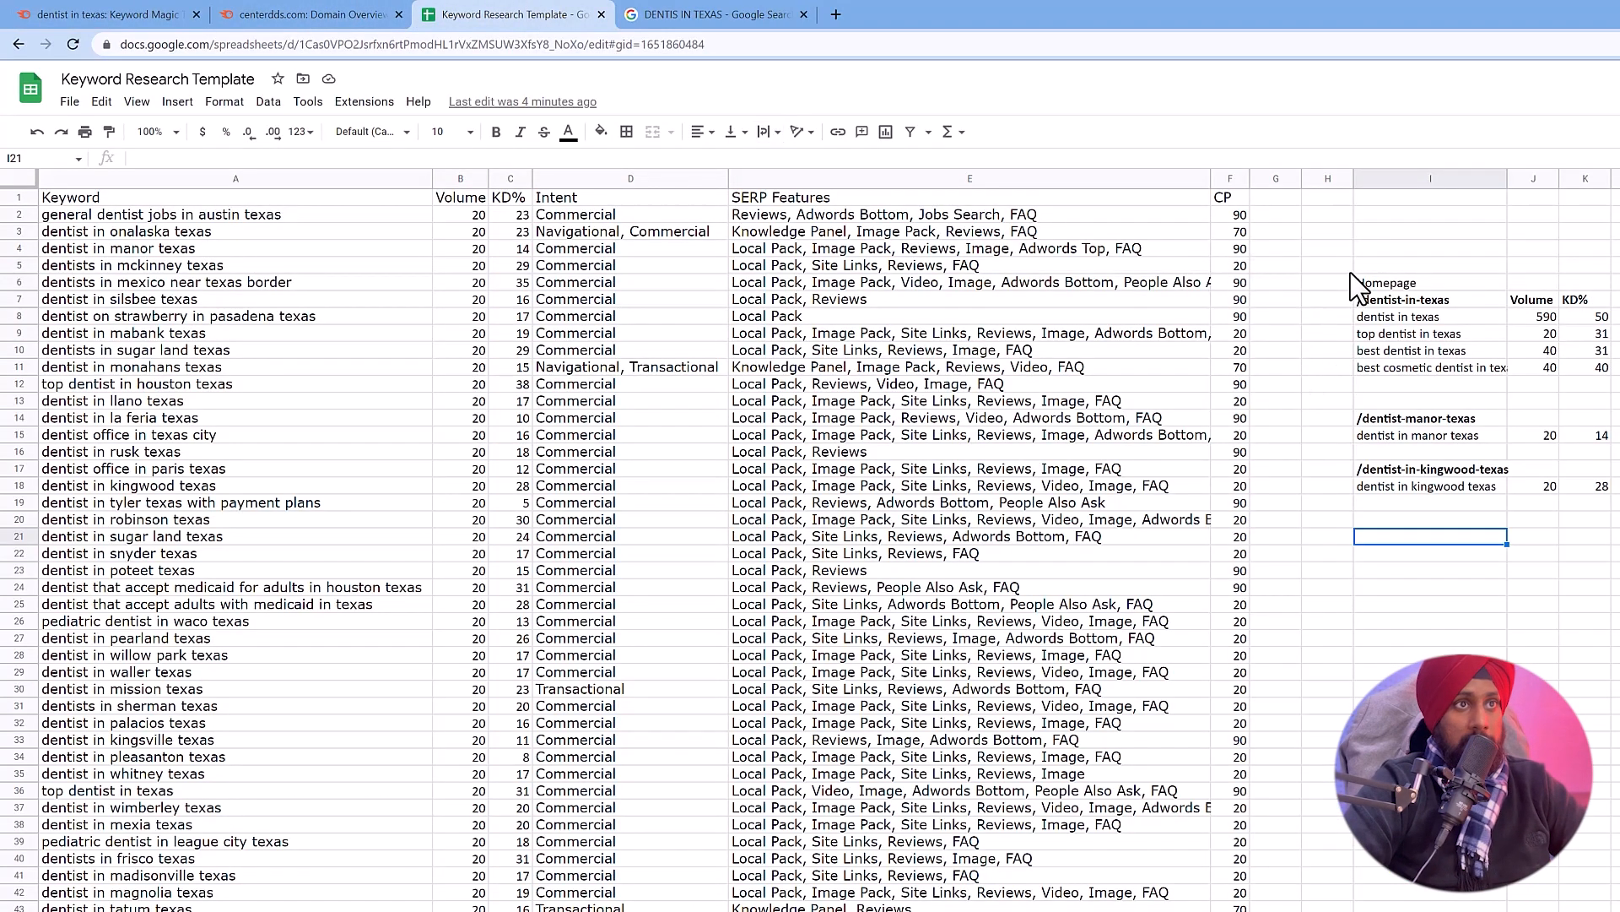
pyautogui.moveTo(1354, 283); pyautogui.dragTo(1606, 489)
pyautogui.click(1427, 334)
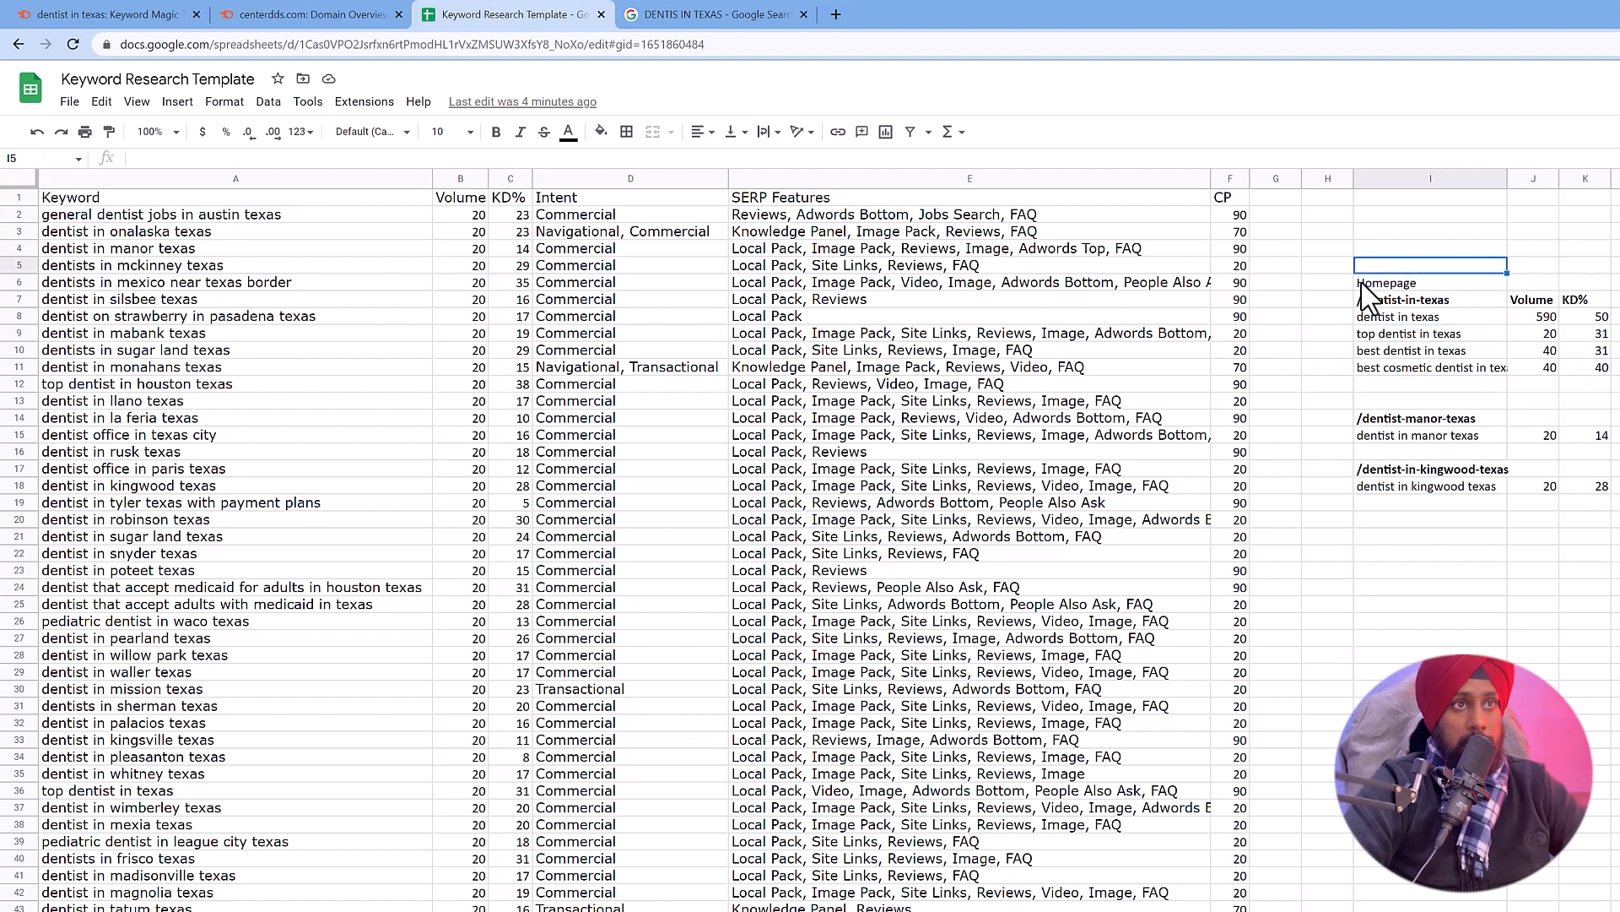
pyautogui.moveTo(1363, 283); pyautogui.dragTo(1601, 494)
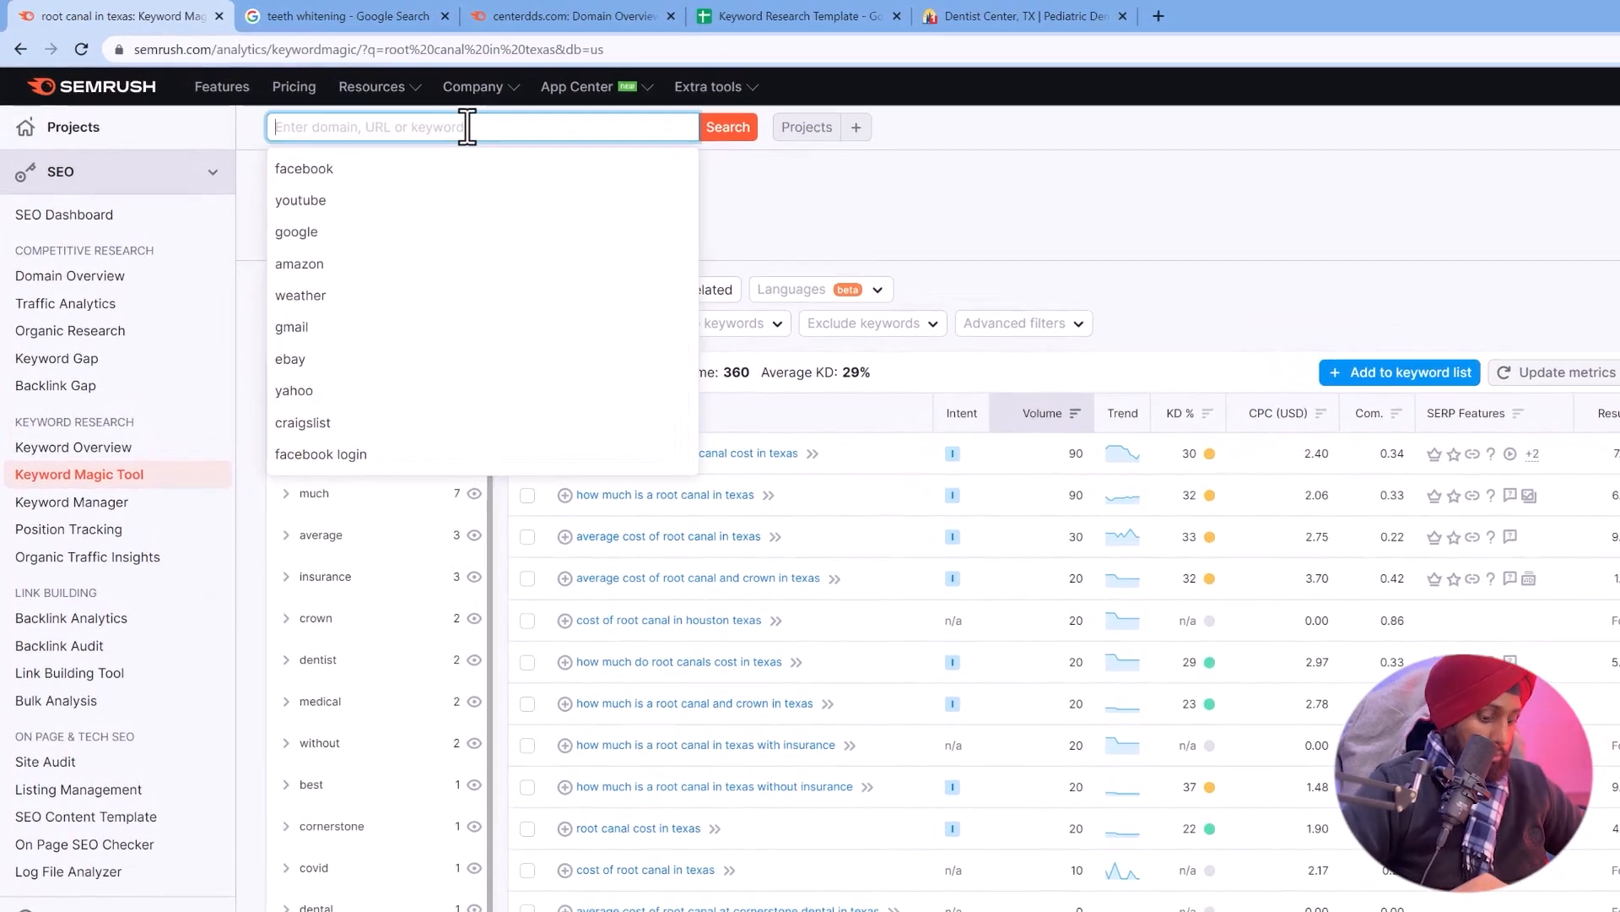
# Search for Root Canals texas in Semrush's Keyword Magic Tool.
pyautogui.write('Root Canals')
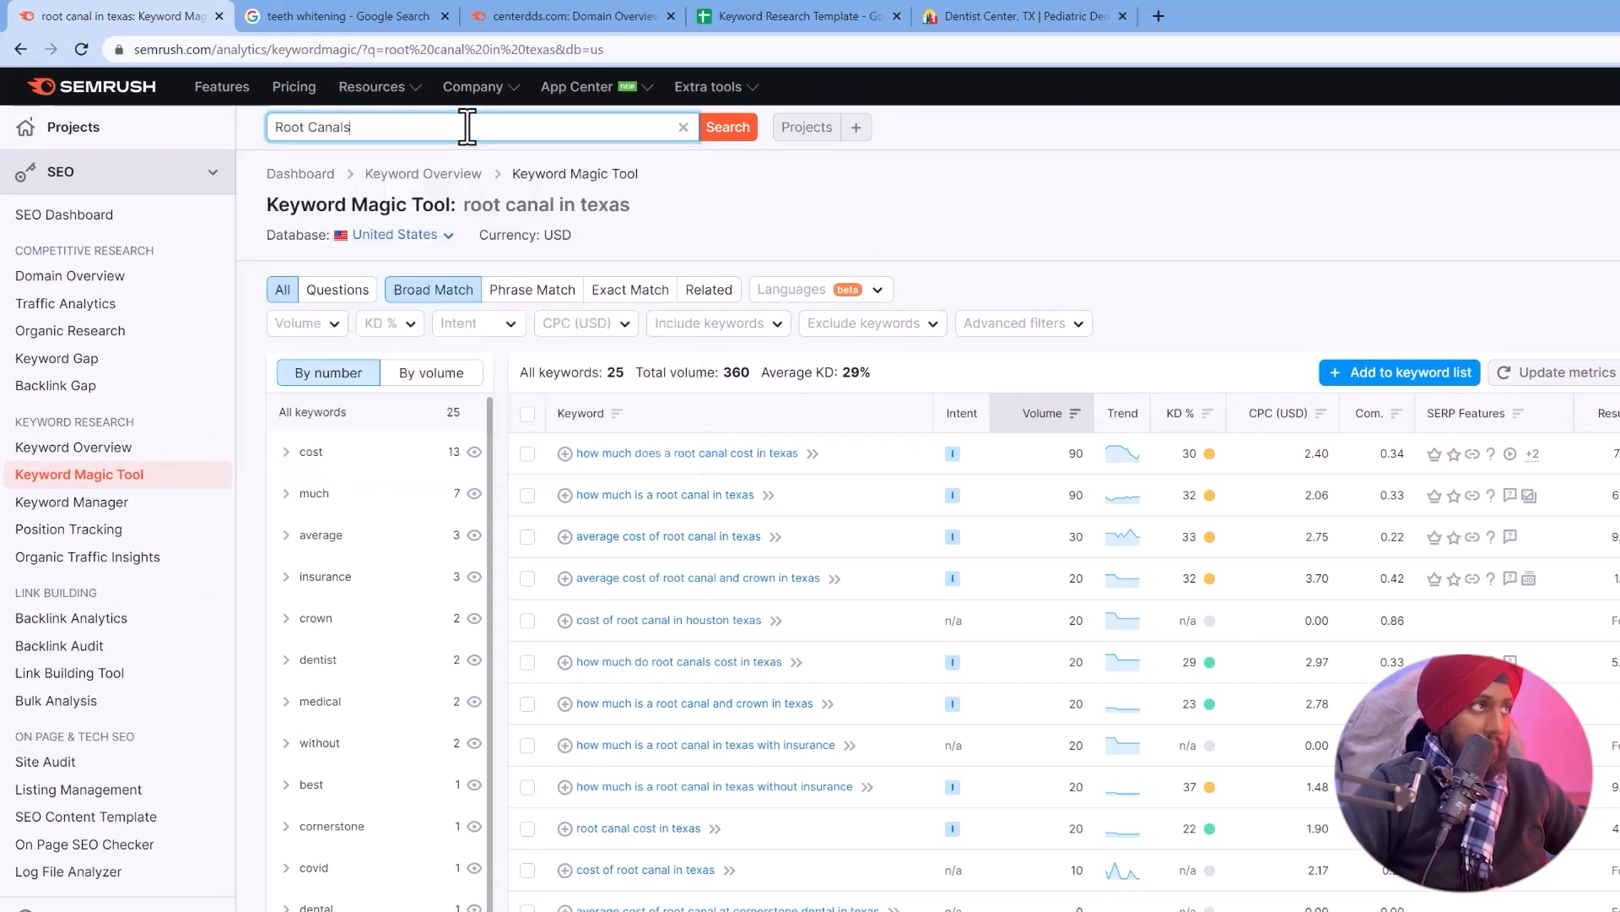
pyautogui.write(' texa')
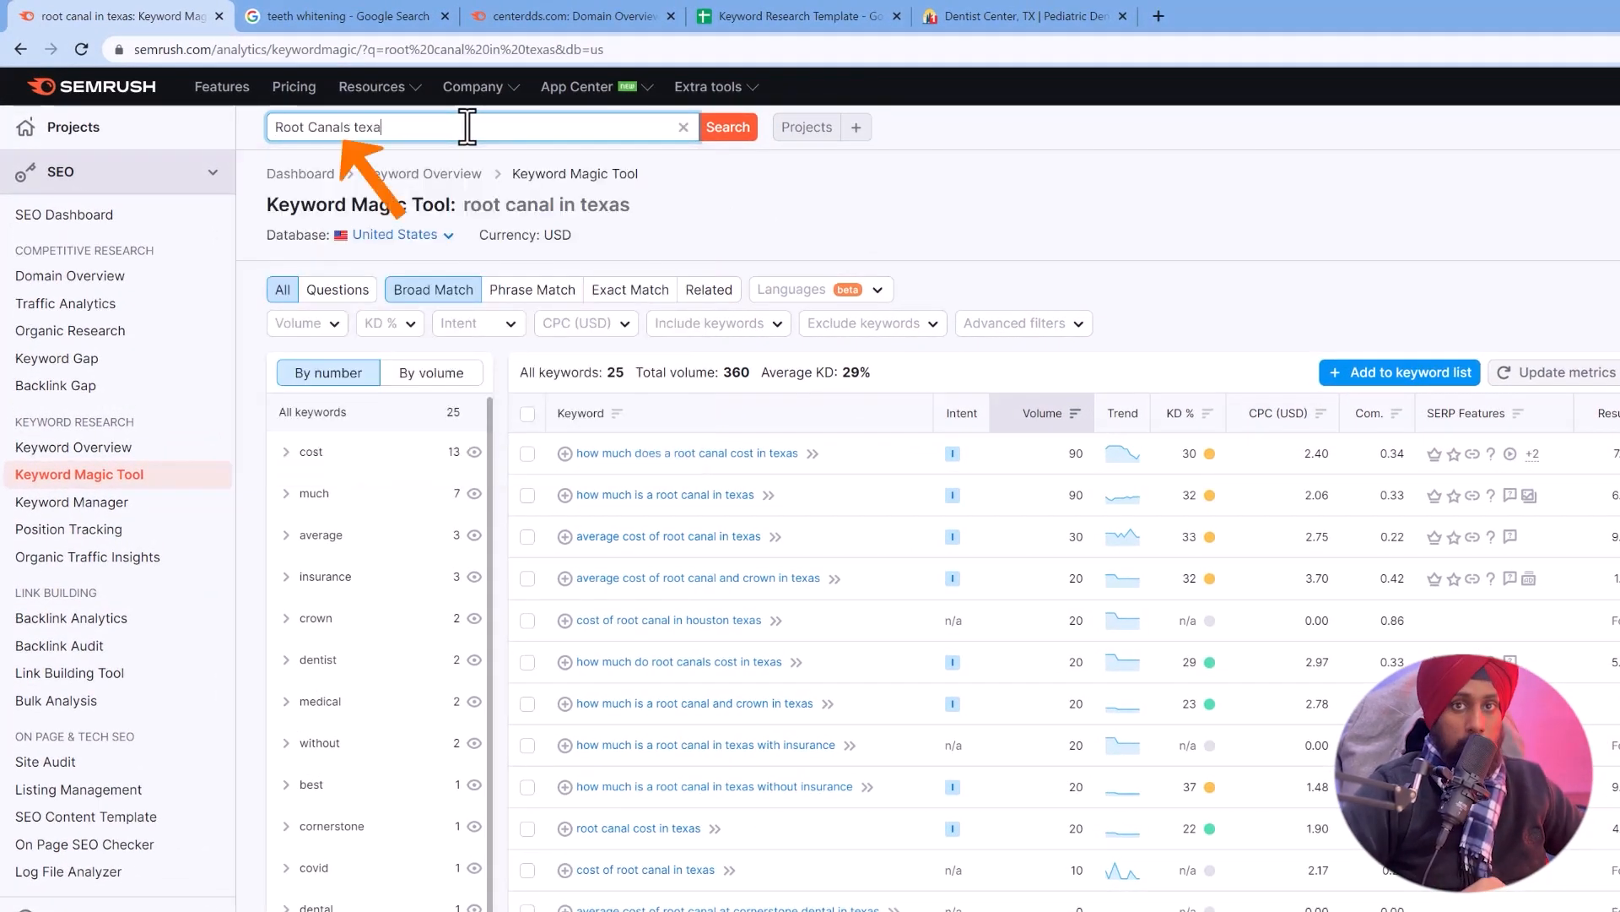
pyautogui.write('s')
pyautogui.press('Return')
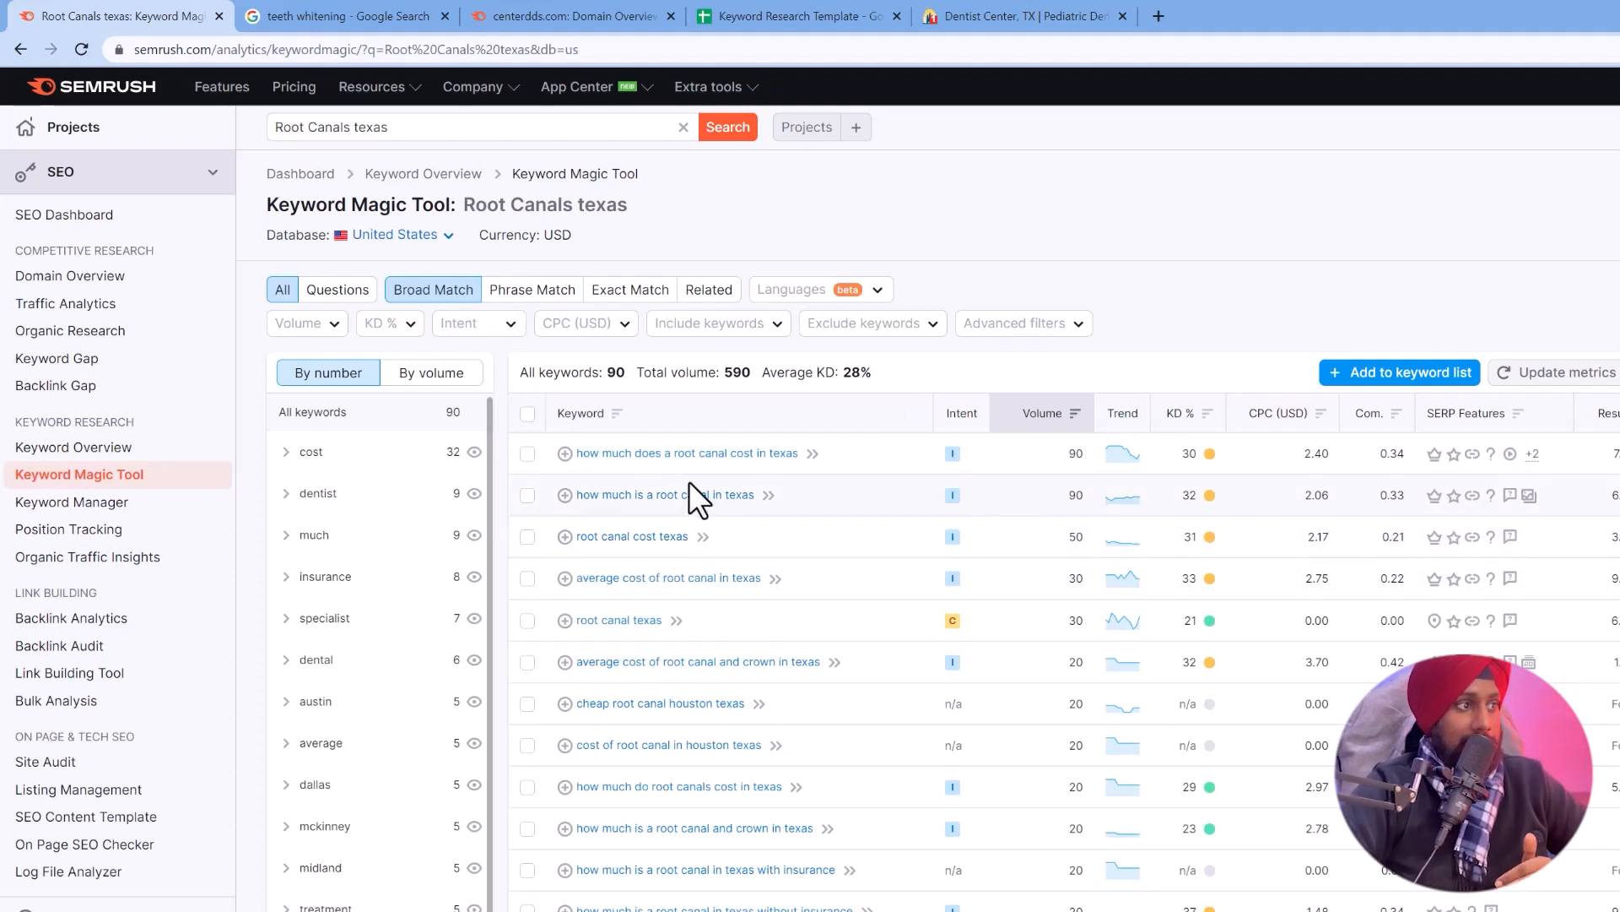
# Look through the root canal keywords, narrow them to the cost group and select all keywords in it.
pyautogui.scroll(-1, 680, 528)
pyautogui.scroll(-1, 656, 662)
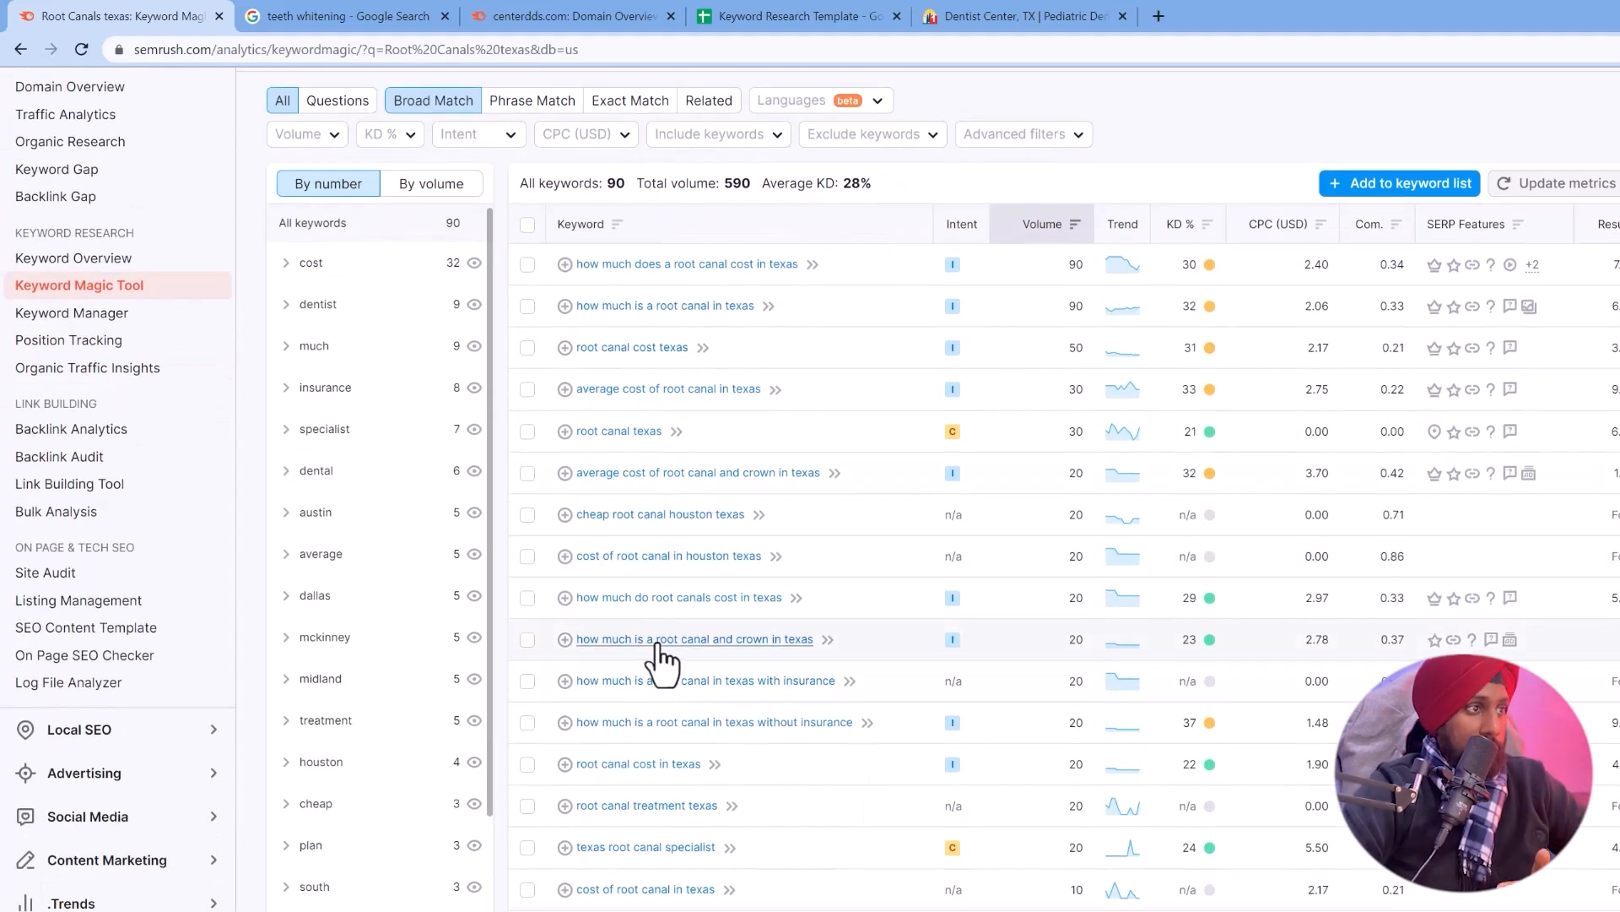
pyautogui.scroll(-1, 657, 641)
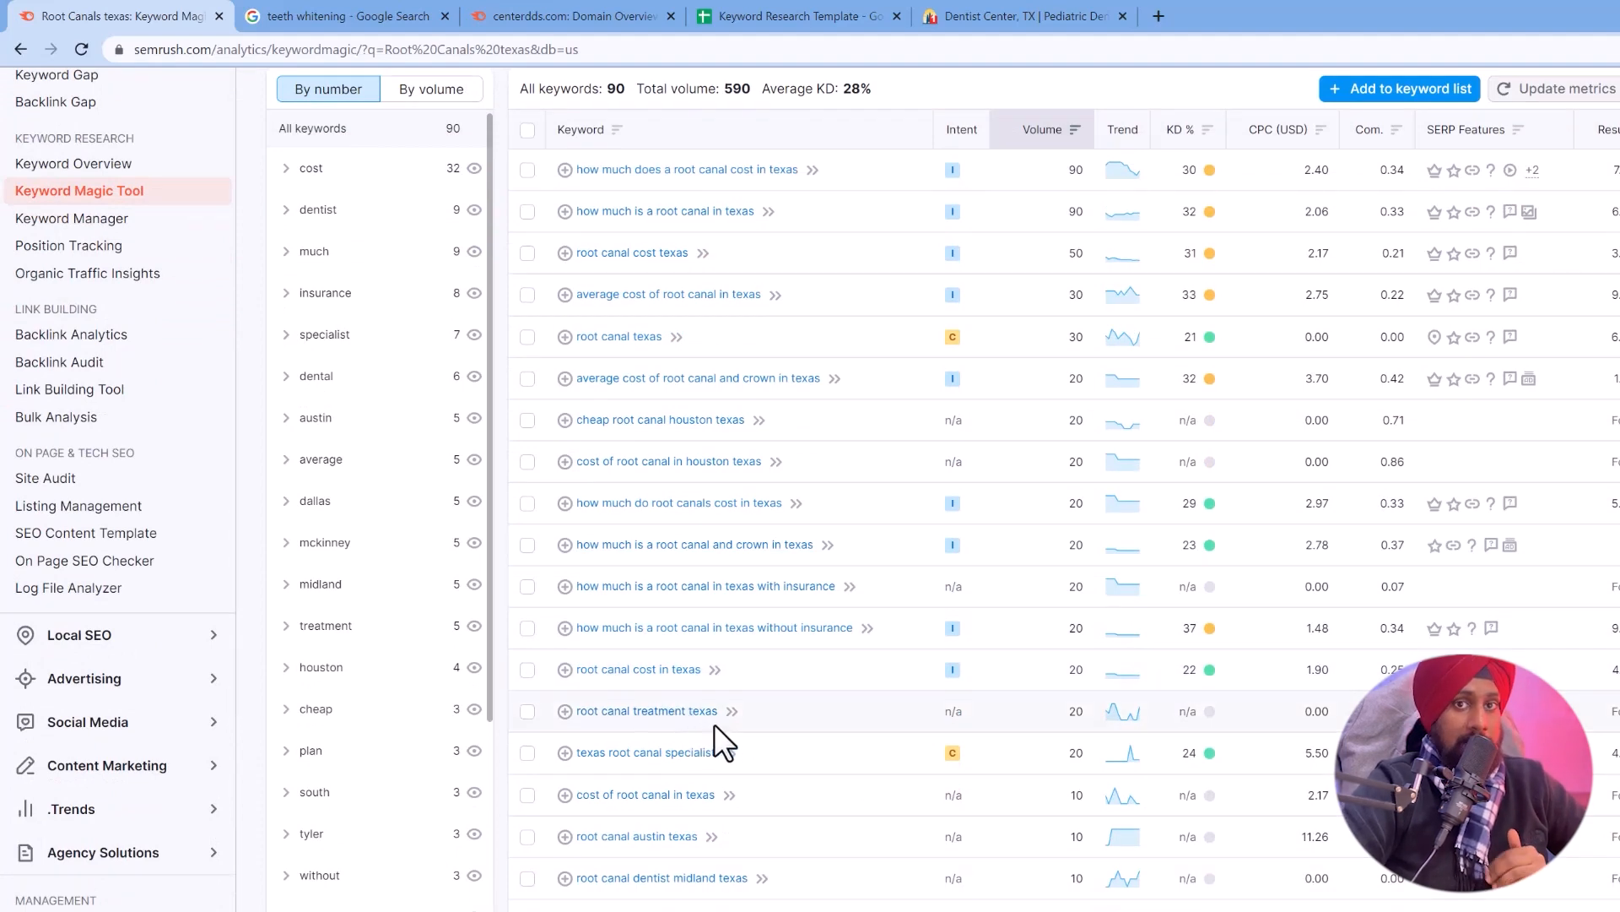
pyautogui.moveTo(714, 723); pyautogui.dragTo(584, 718)
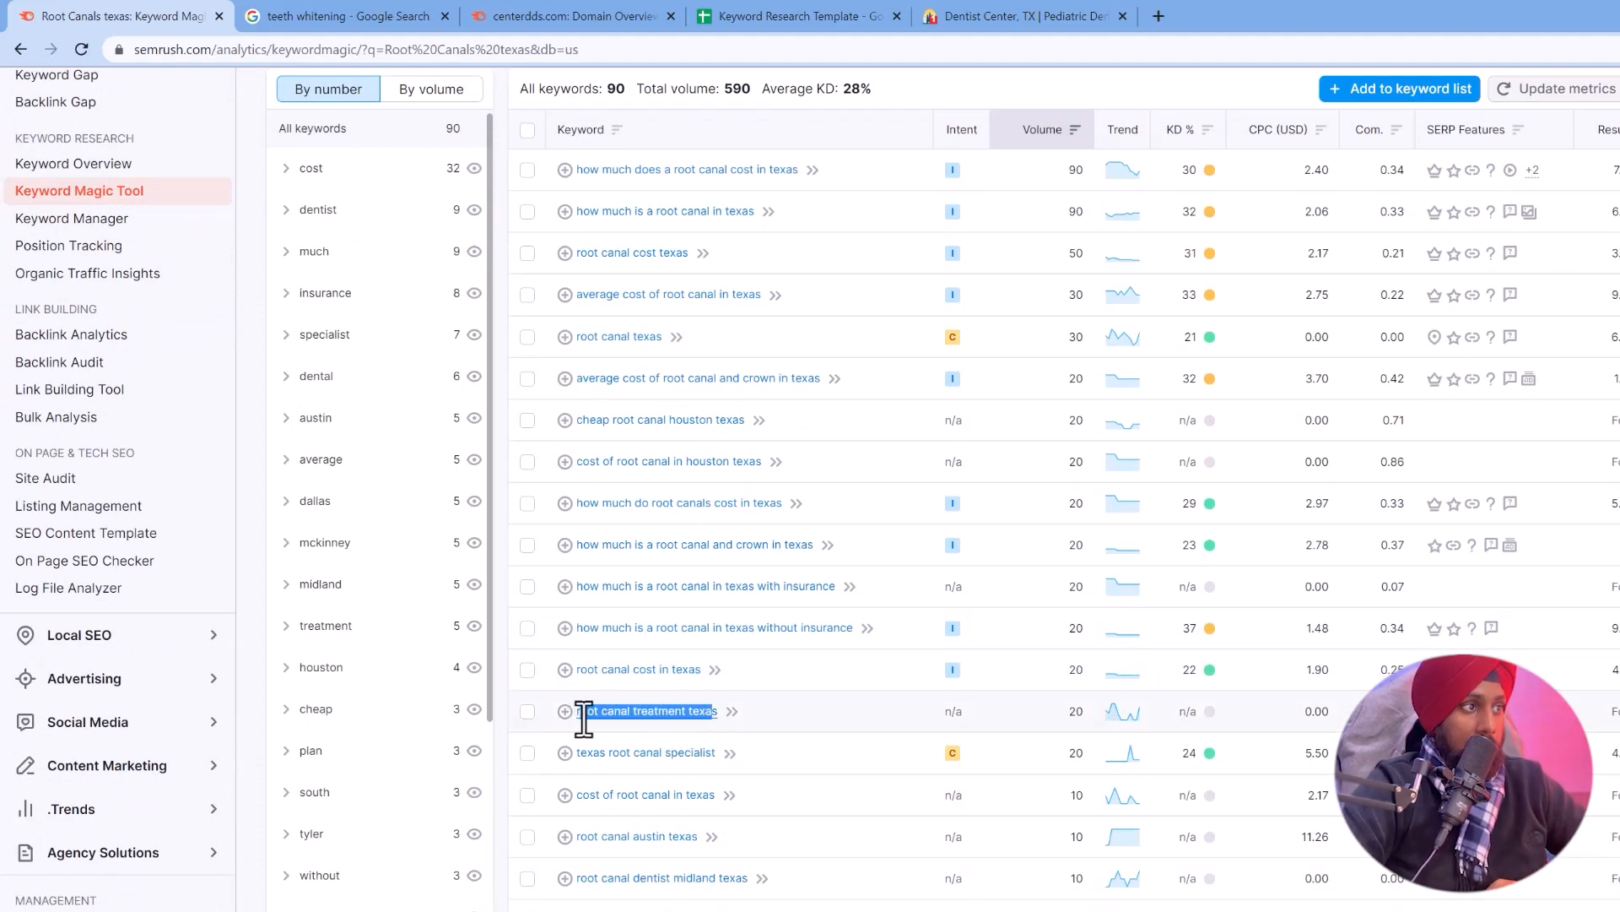
pyautogui.scroll(3, 728, 713)
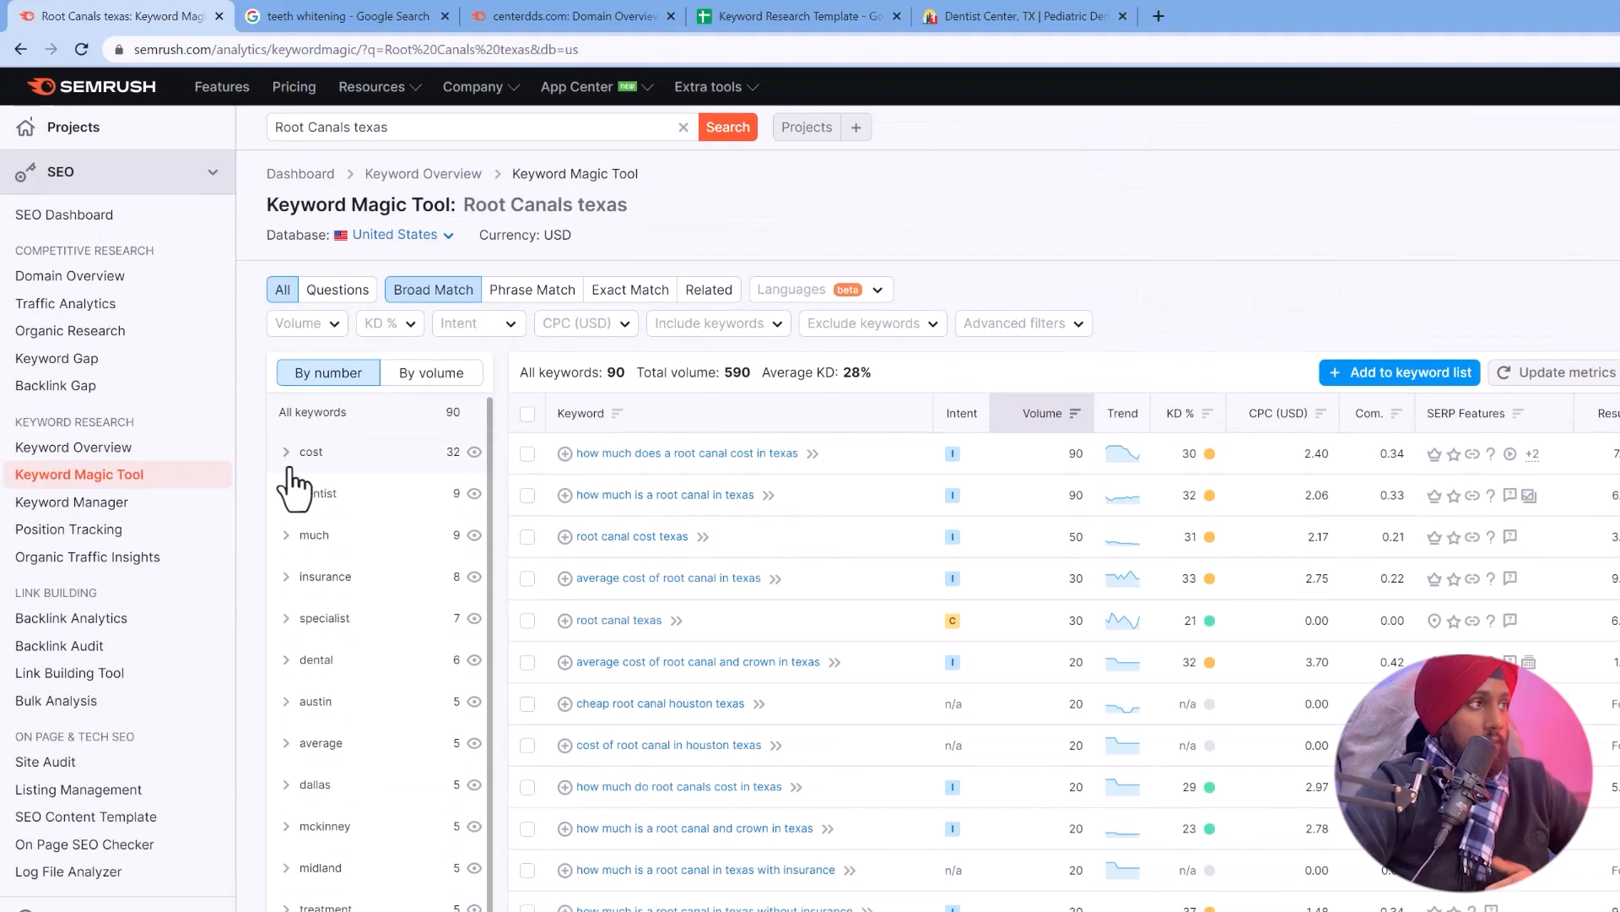
pyautogui.click(433, 456)
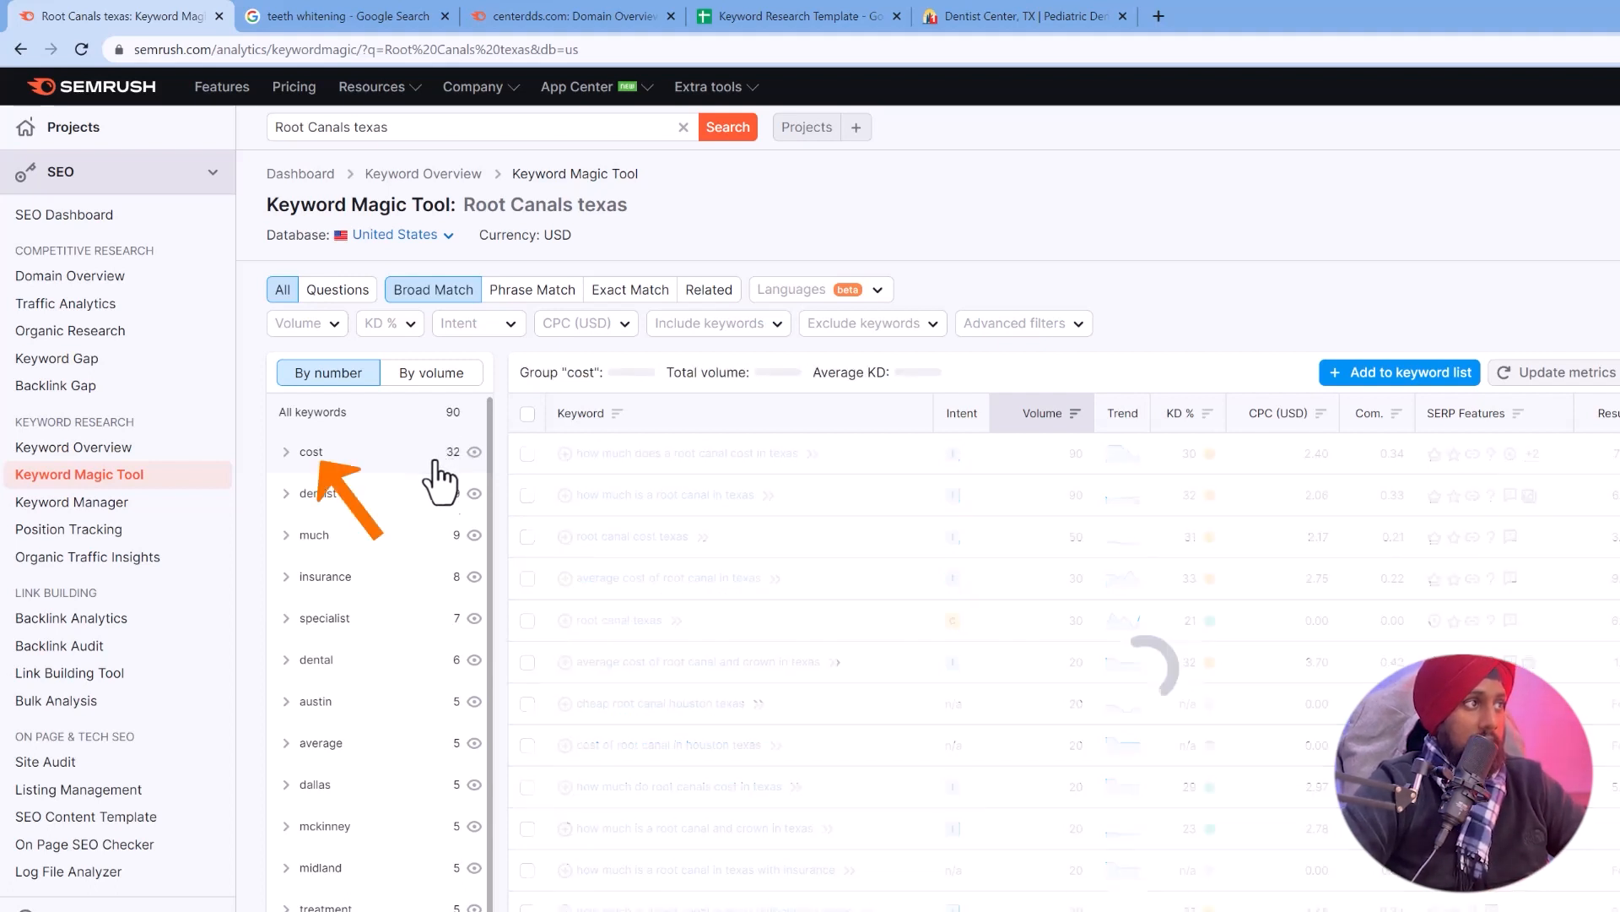
pyautogui.click(528, 414)
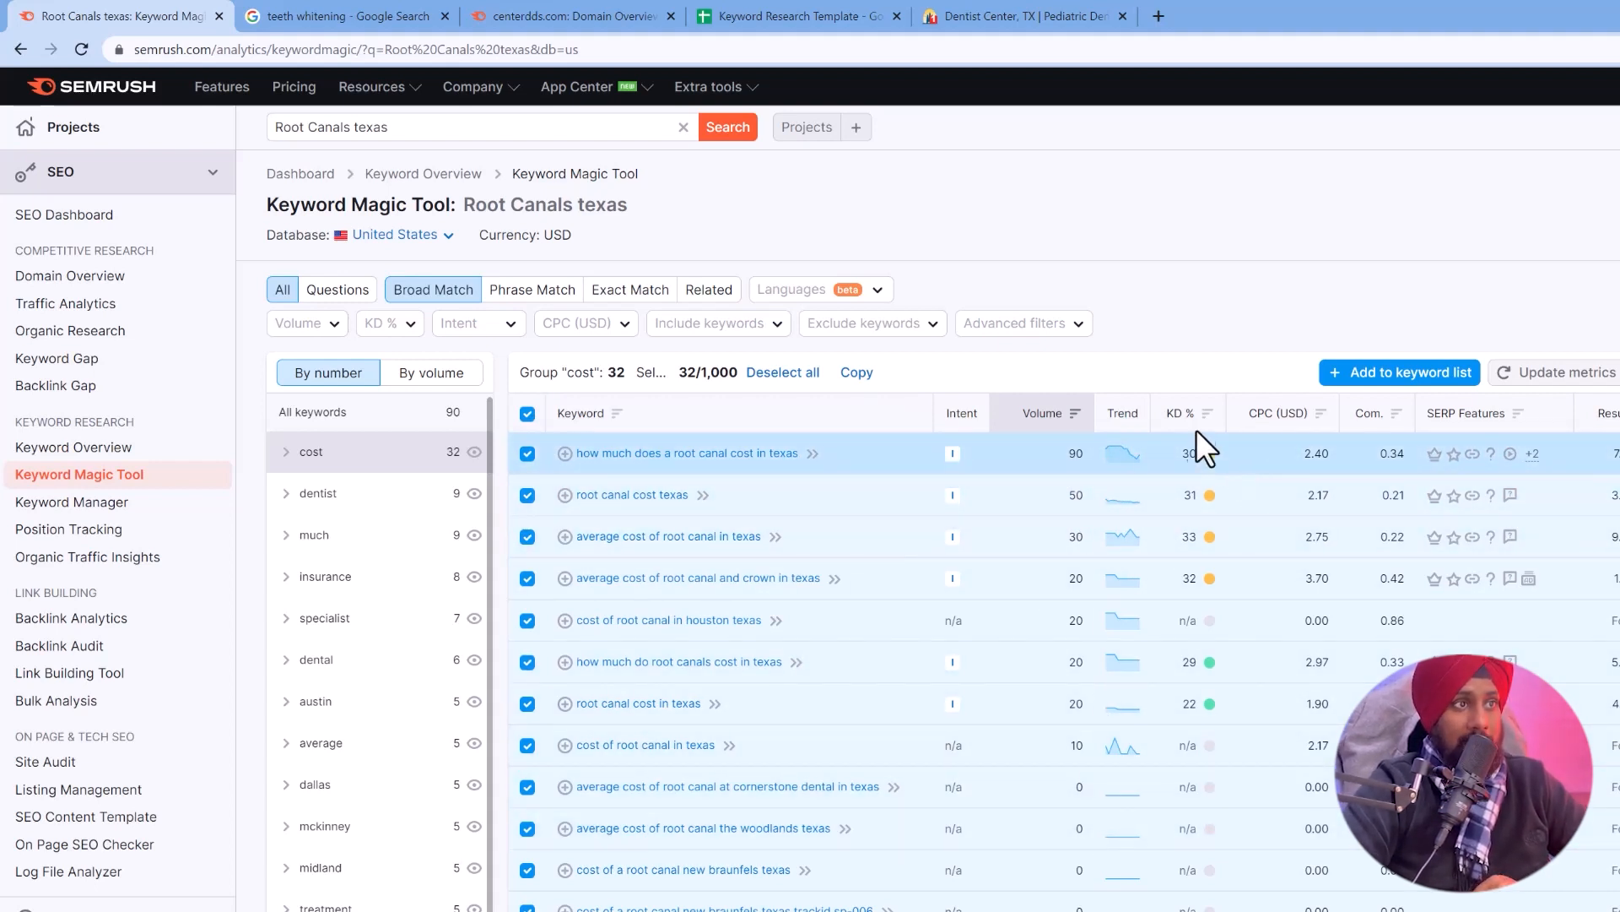
# Deselect all keywords in the cost group and view the dentist group of the Root Canals texas results.
pyautogui.click(528, 414)
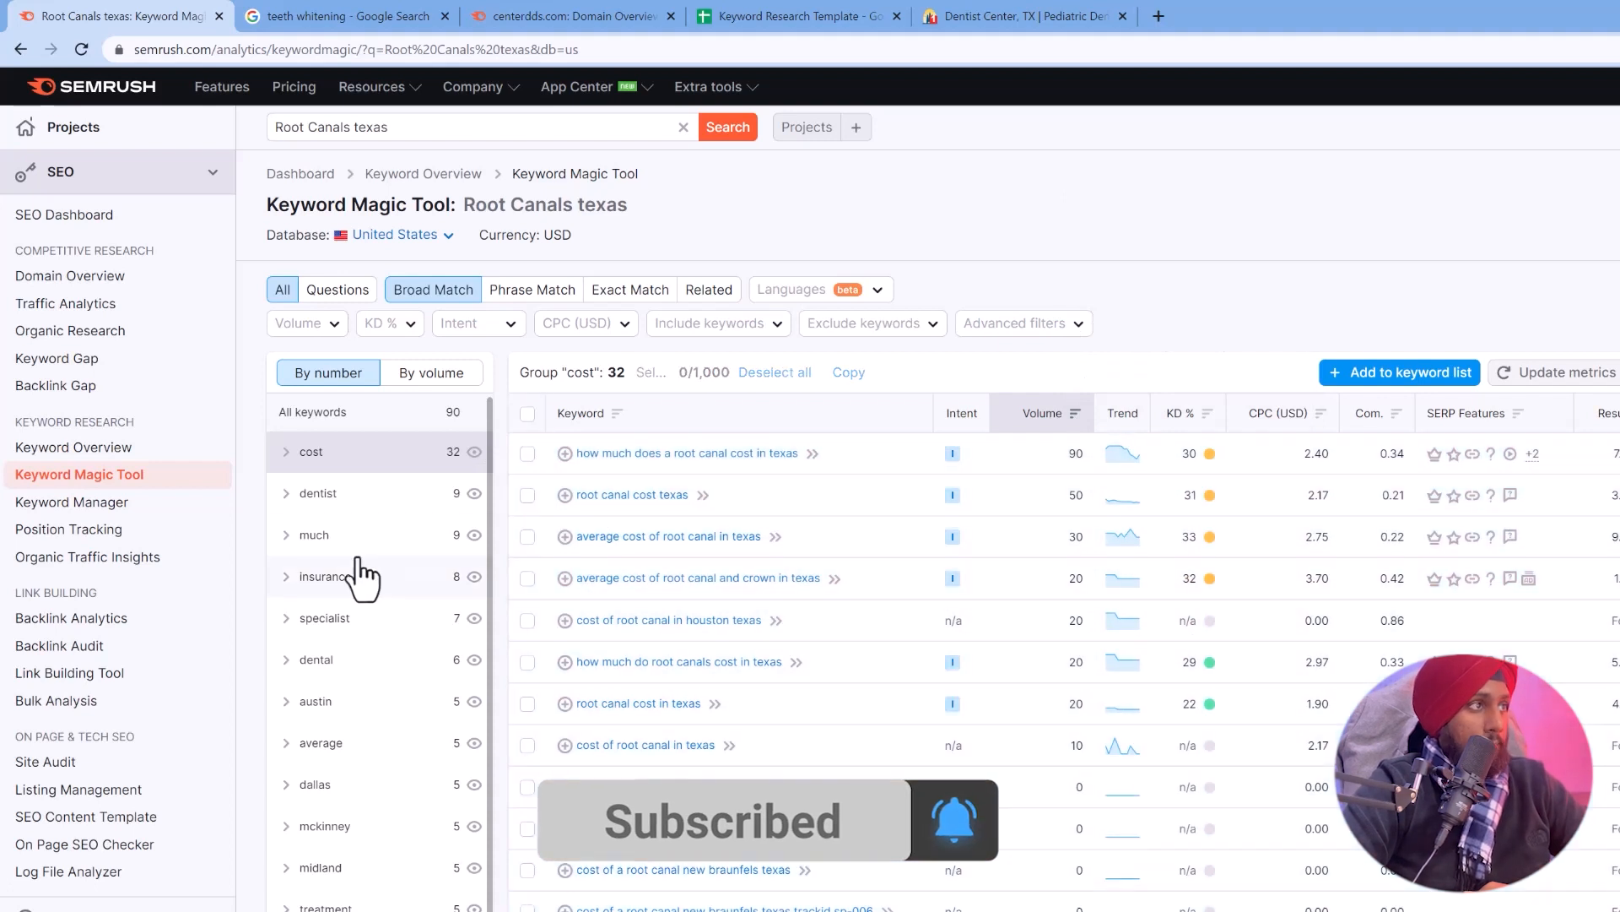
pyautogui.click(377, 498)
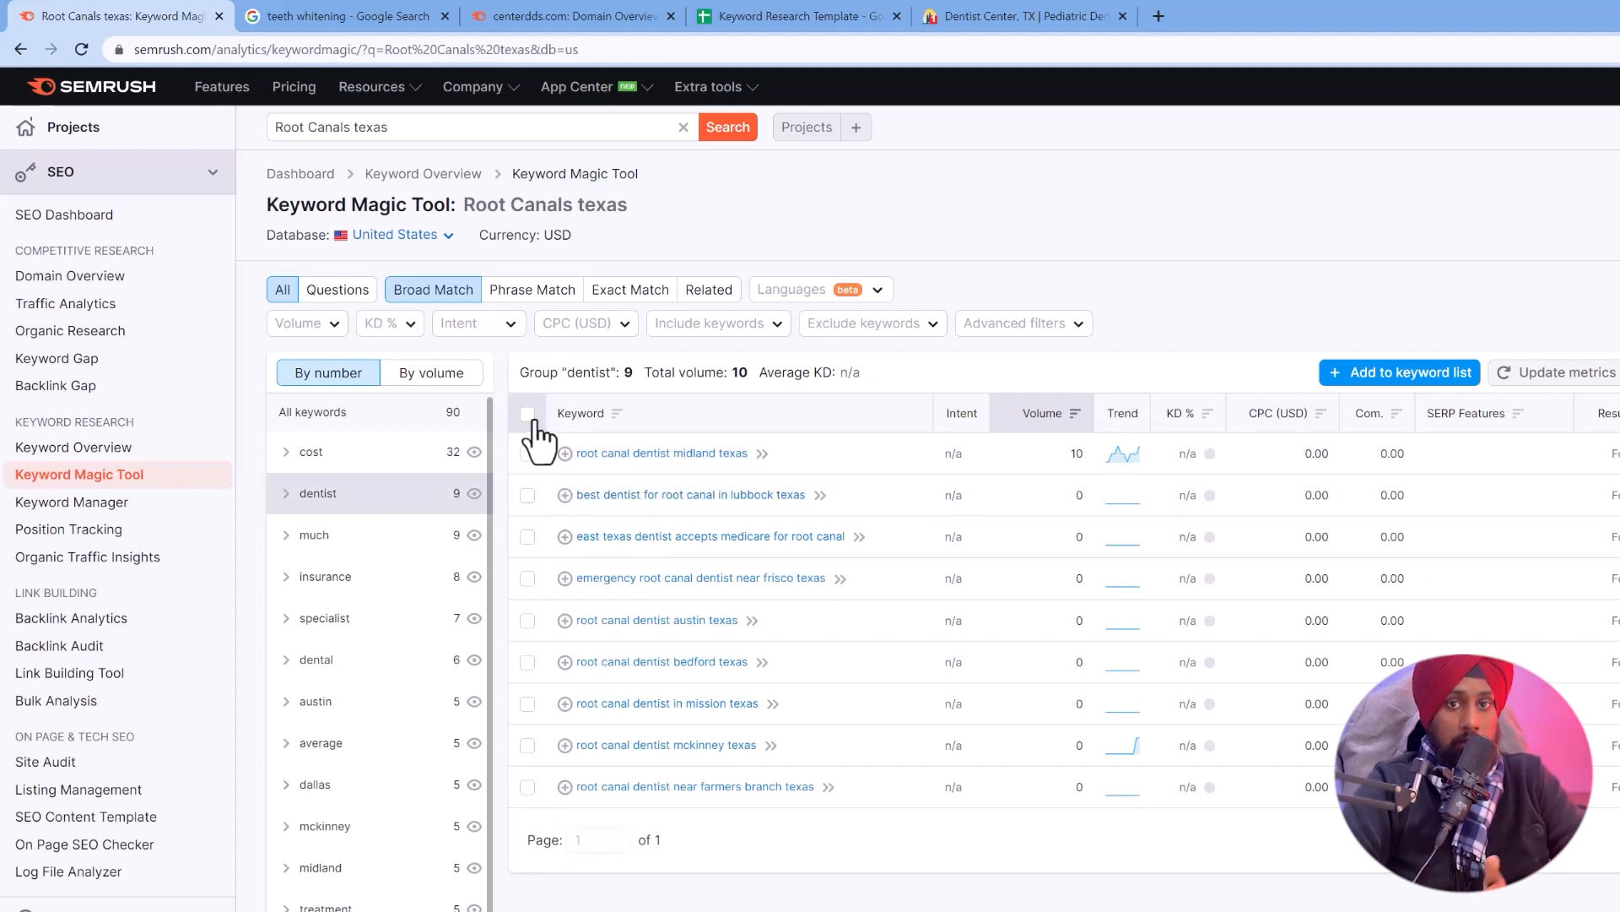
# Switch to the Google Sheets keyword research template and move its browser tab directly beside the Semrush keyword tab.
pyautogui.click(372, 15)
pyautogui.click(783, 17)
pyautogui.moveTo(784, 17); pyautogui.dragTo(416, 14)
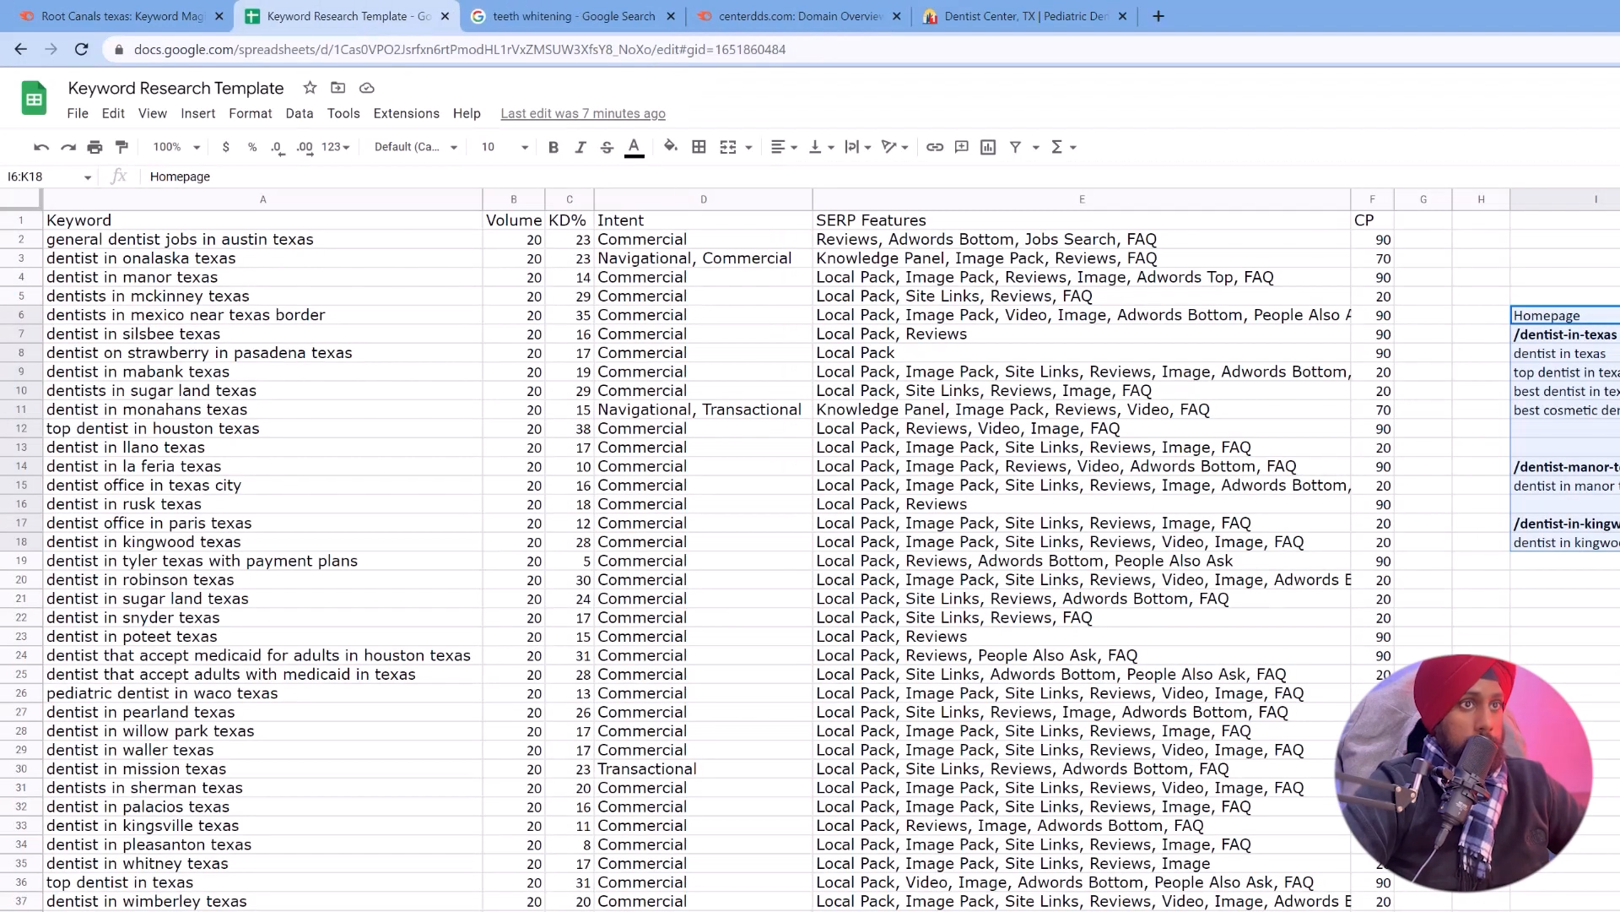
# Enter the page slug /services/root-canals-in-texas in cell I21, below the Kingwood group, and make it bold.
pyautogui.click(1609, 599)
pyautogui.write('rvices/')
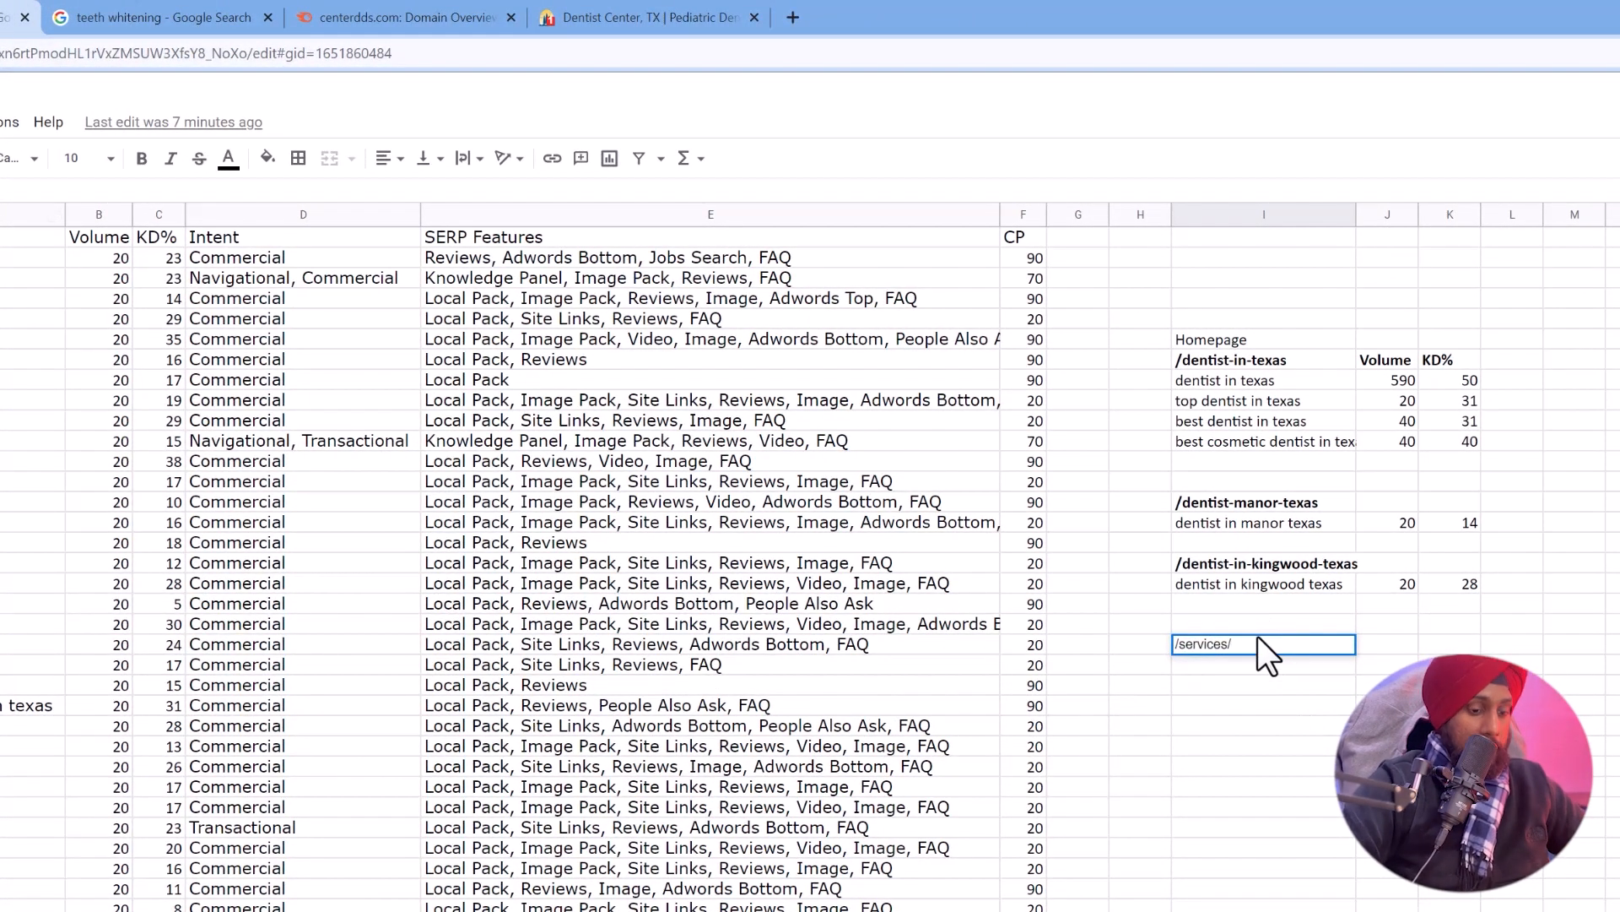
pyautogui.write('root-canals-in-texas')
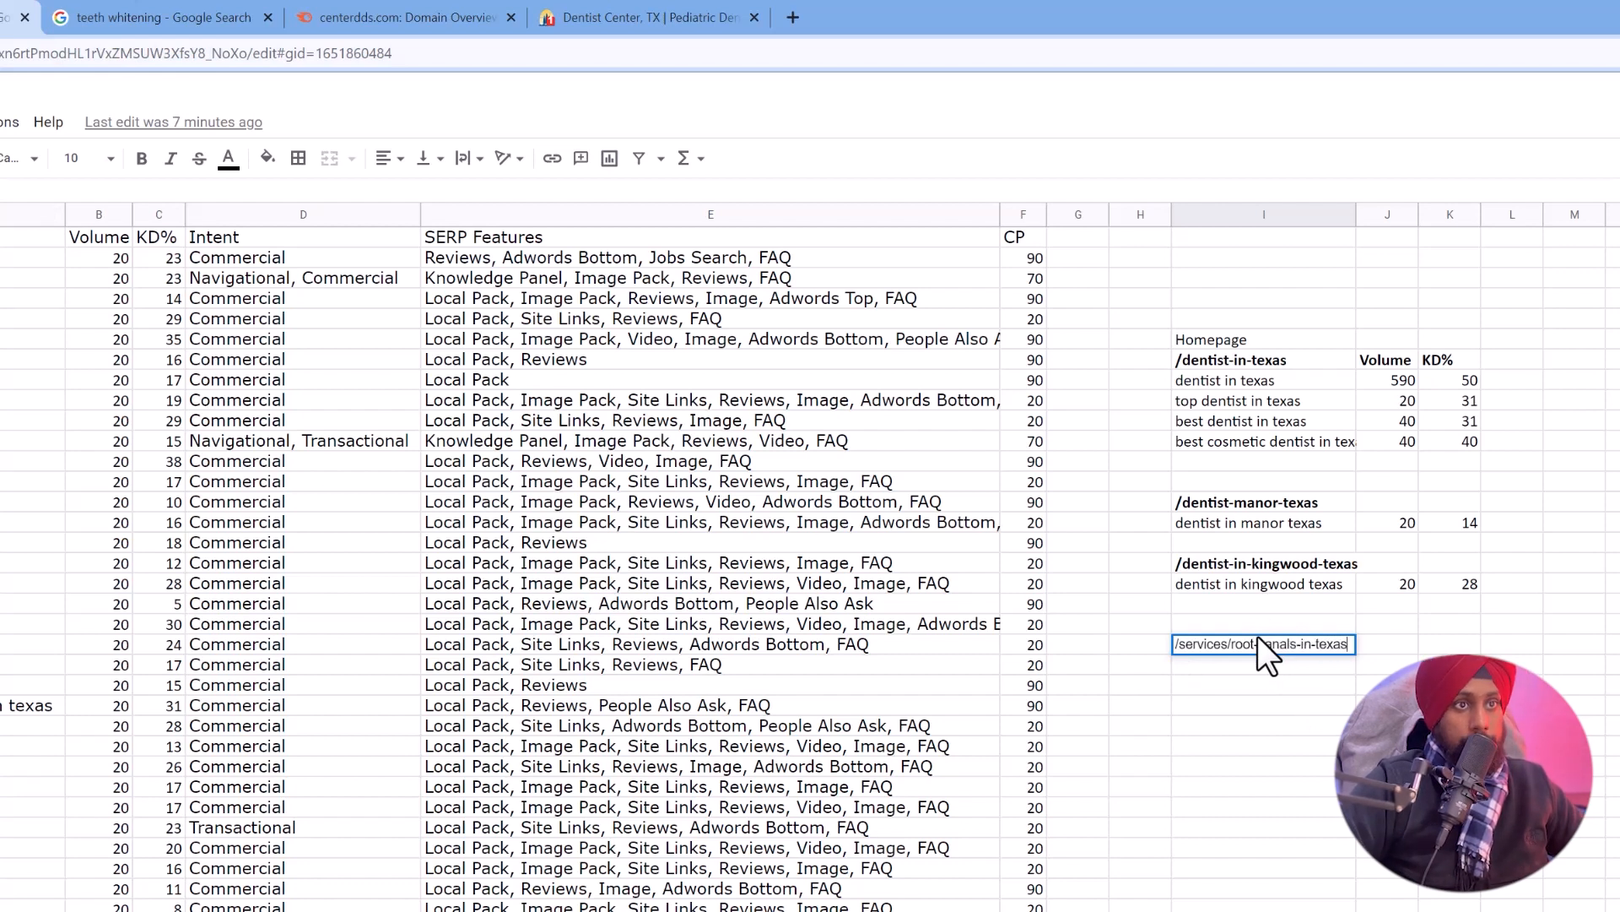
pyautogui.press('Return')
pyautogui.click(1241, 643)
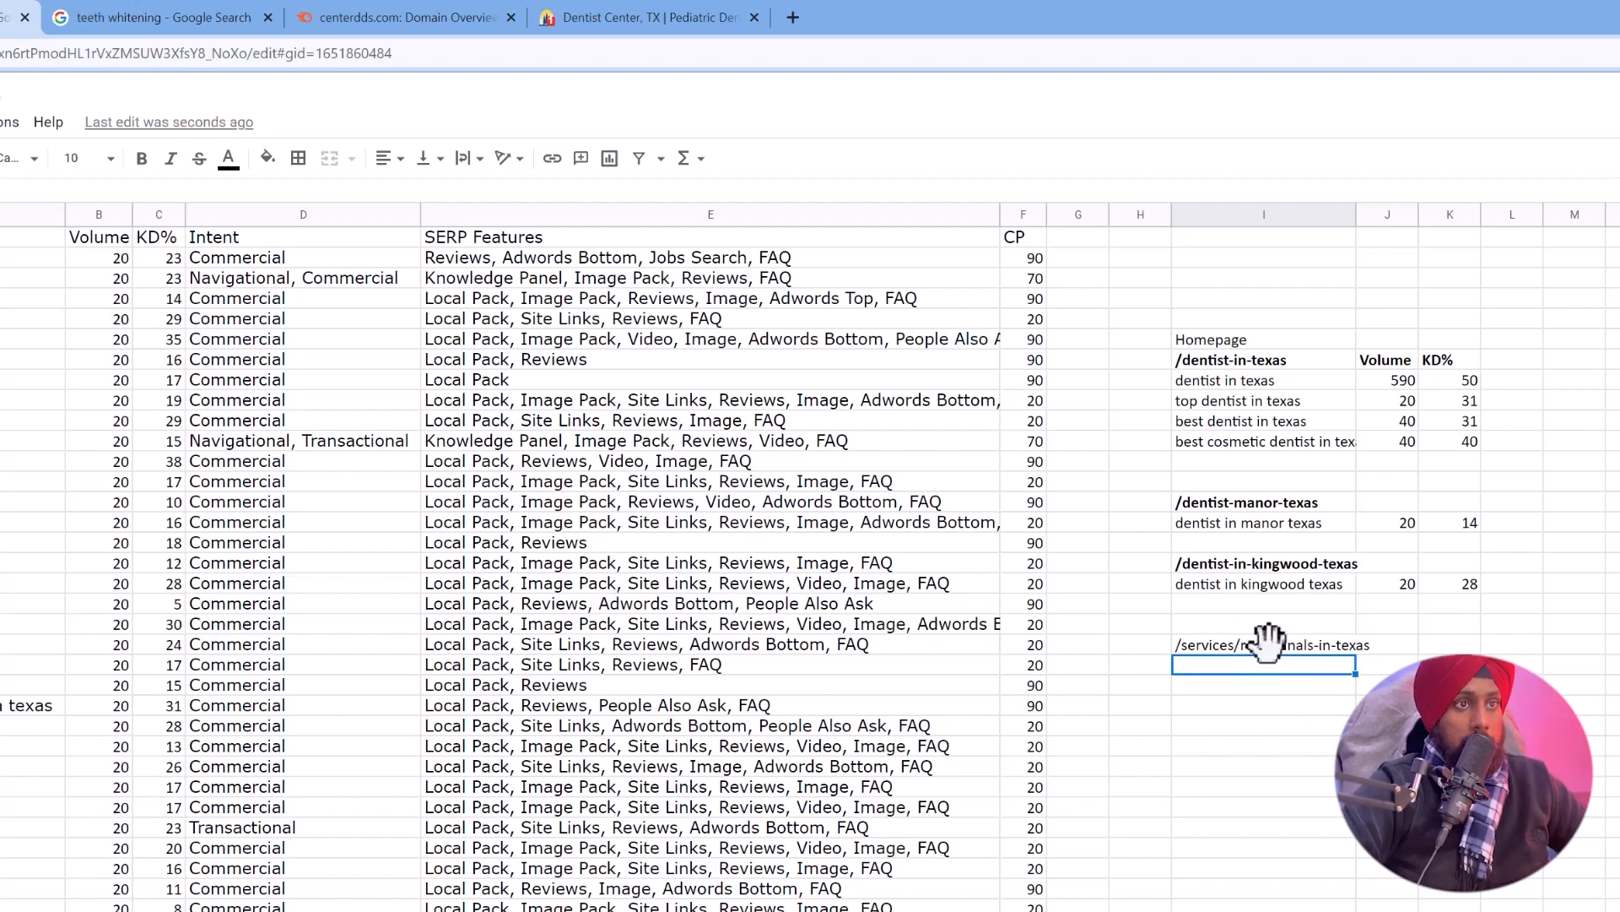
pyautogui.click(137, 164)
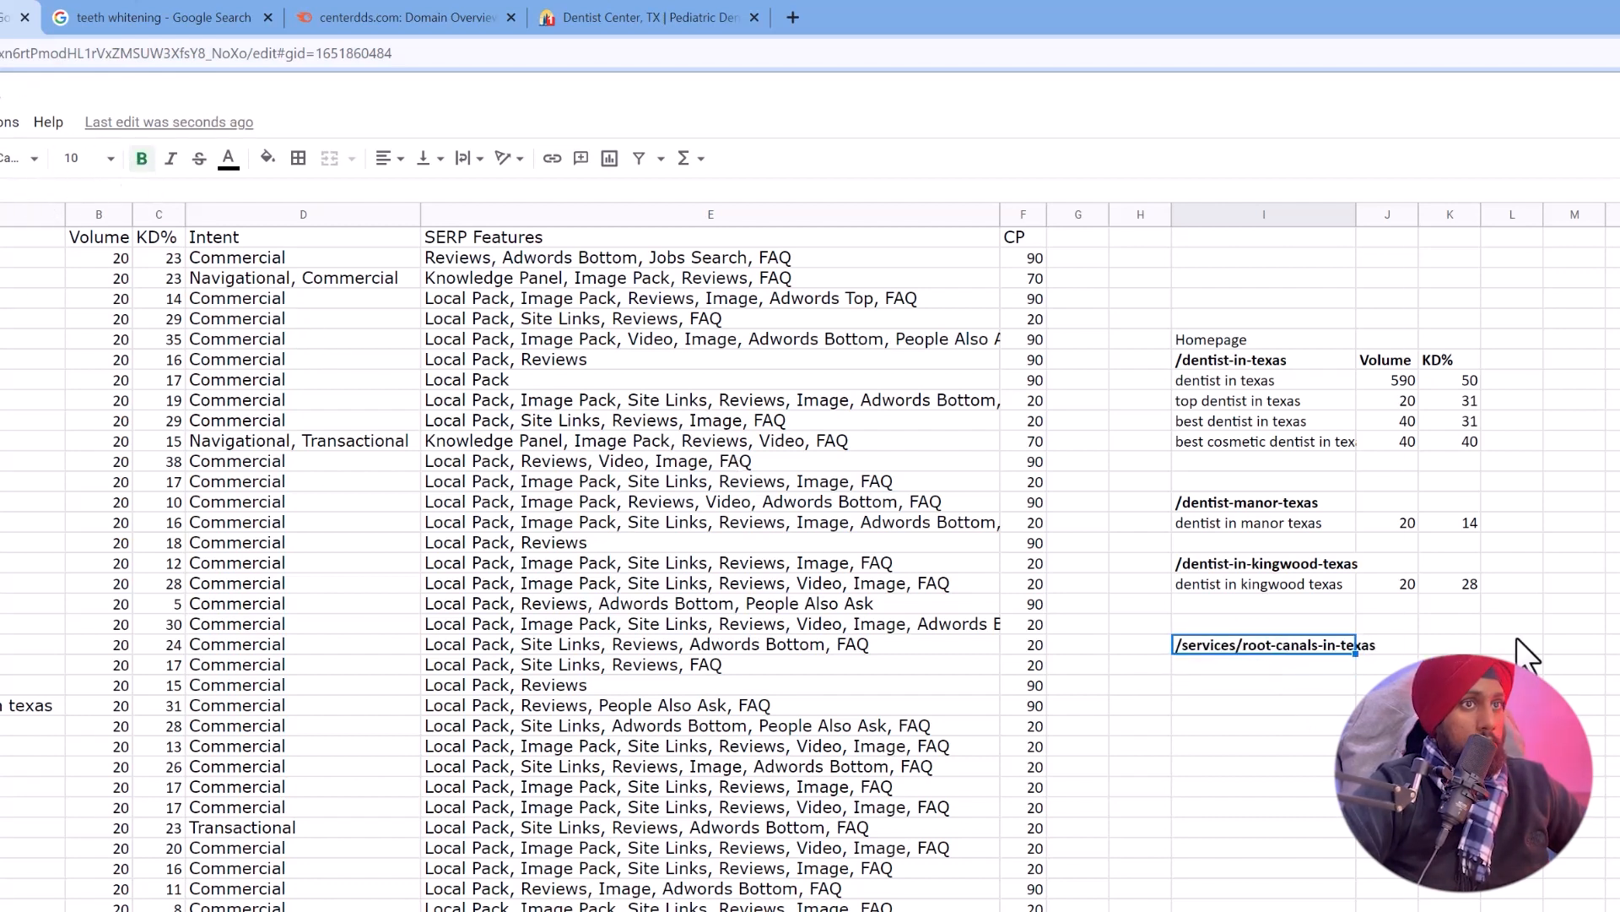
# Widen column I so the full root canals slug fits, and select cells in the row below it.
pyautogui.click(1526, 726)
pyautogui.moveTo(1357, 214); pyautogui.dragTo(1422, 215)
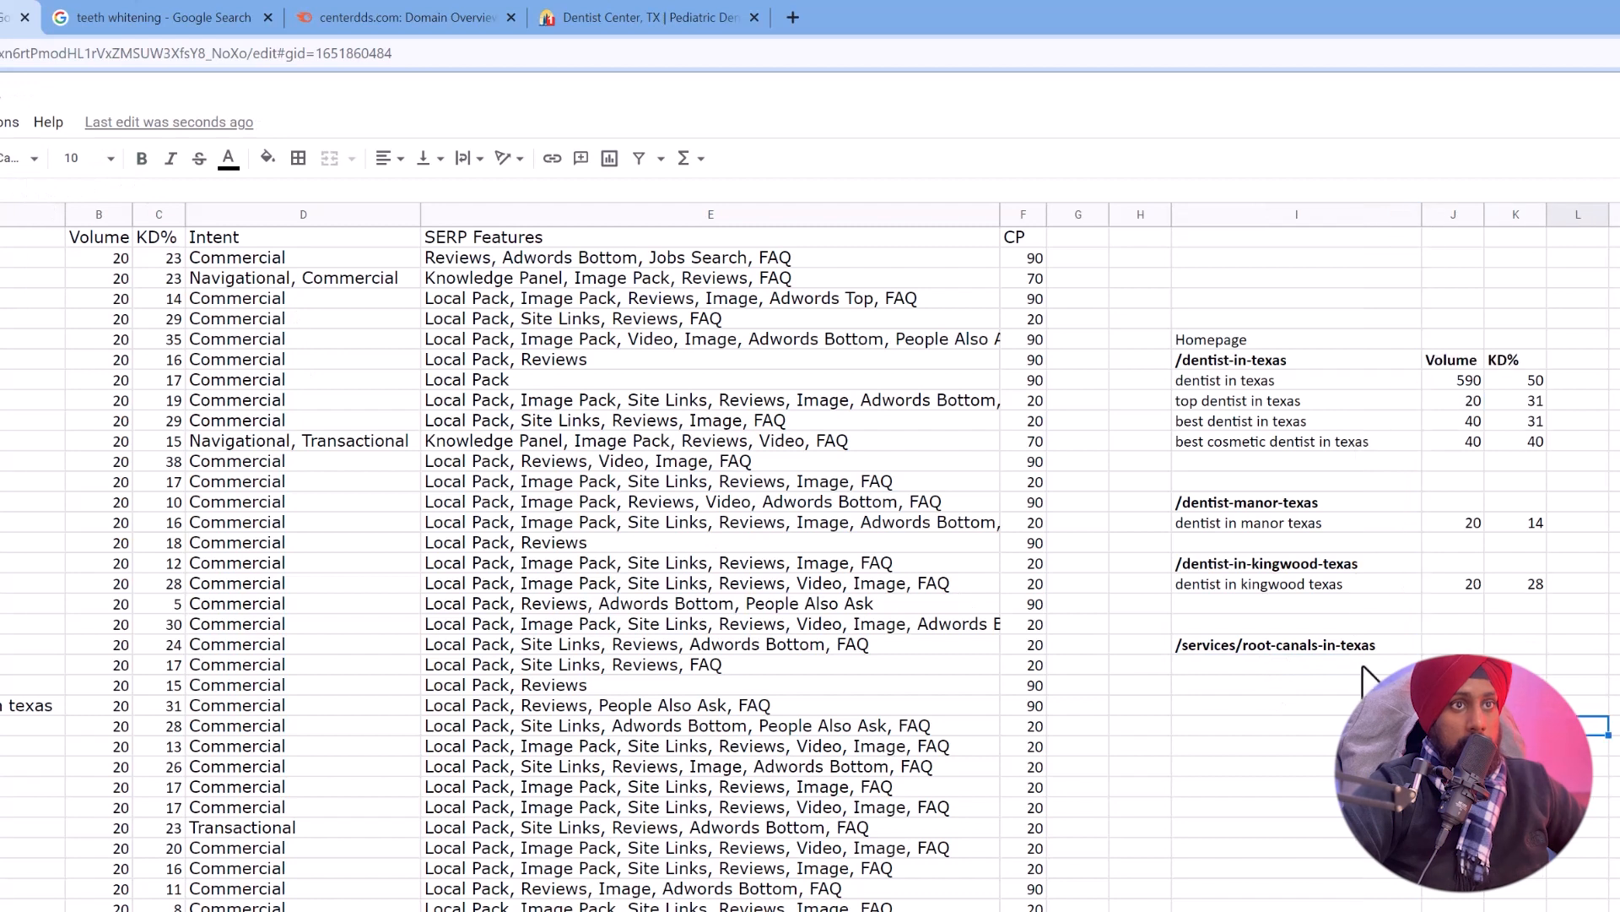
pyautogui.click(1363, 667)
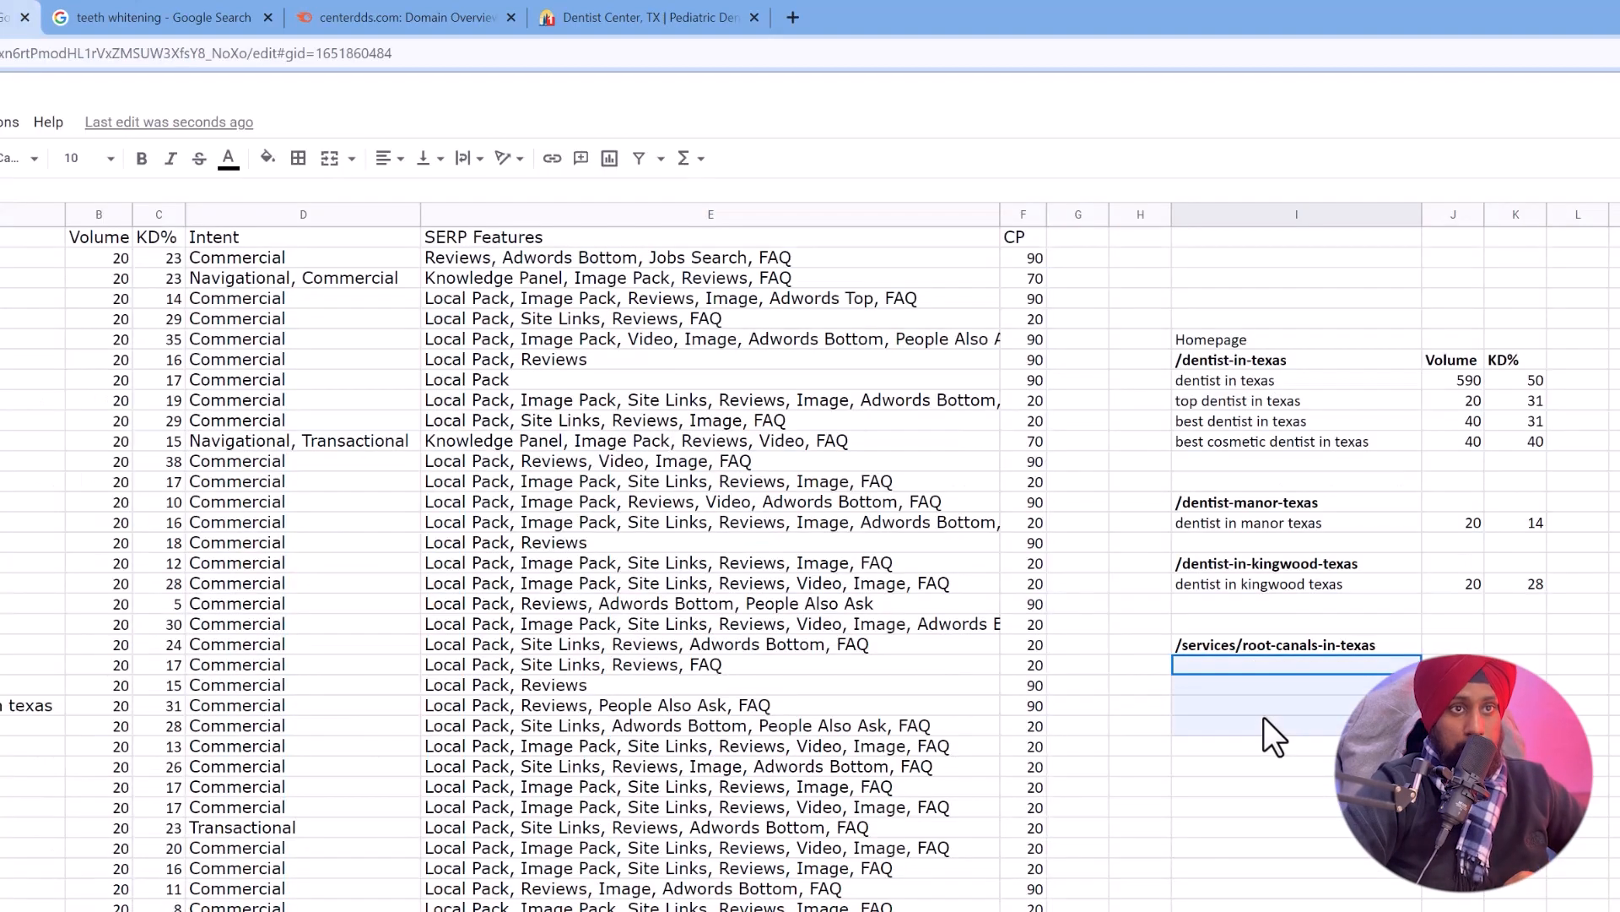
pyautogui.click(1510, 663)
pyautogui.click(1454, 663)
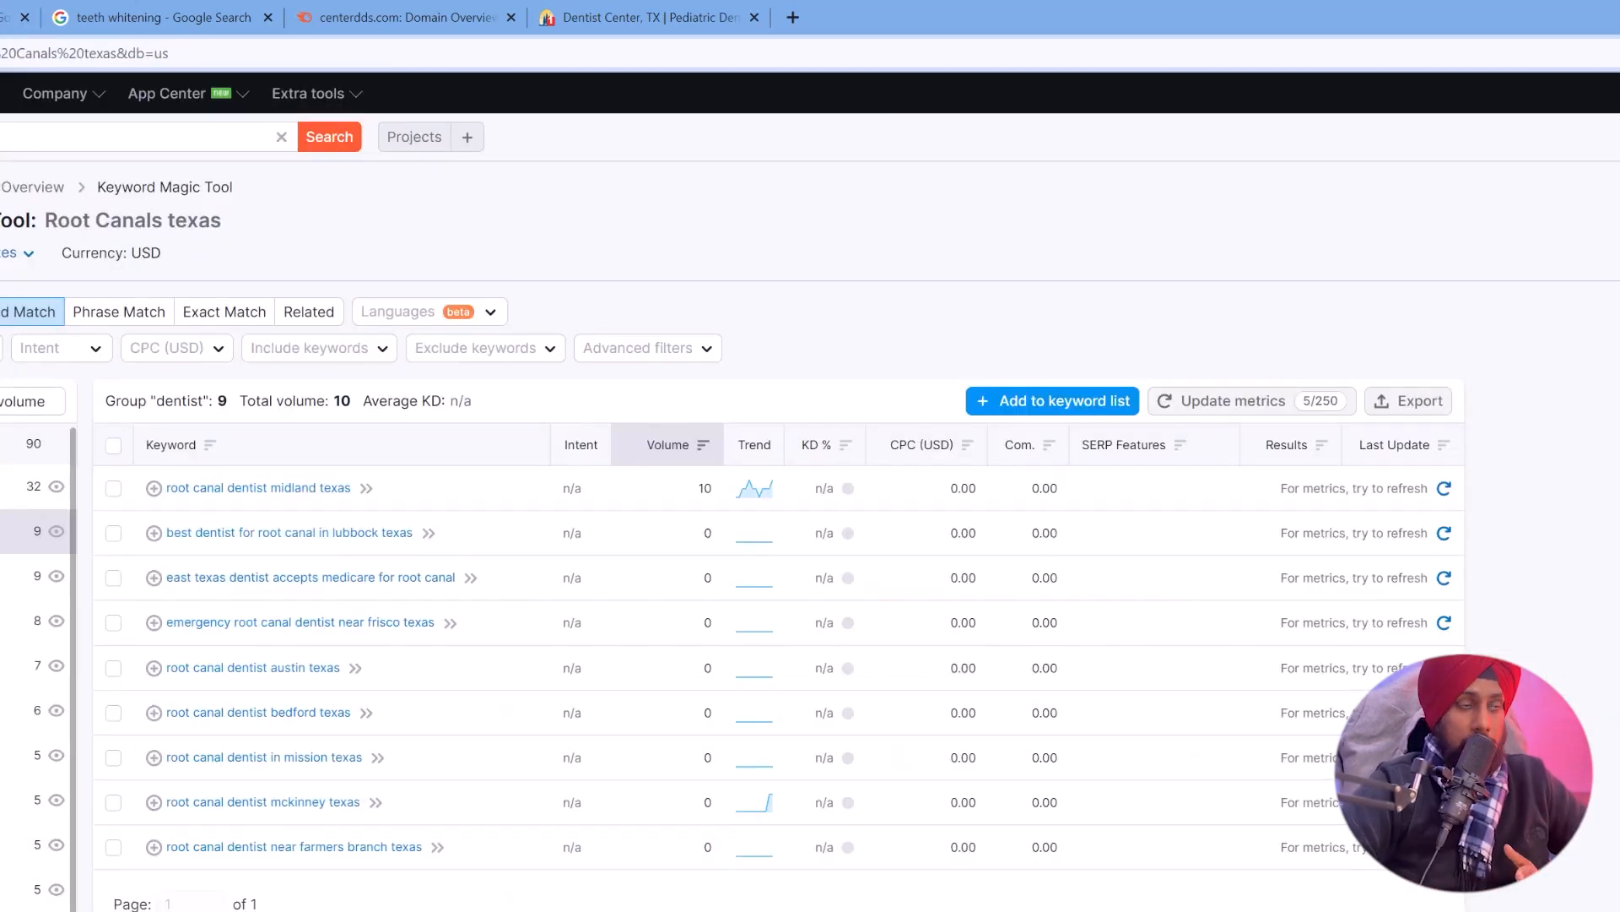
# Check the Root Canals texas keyword groups in Semrush, including the best group, and return to an empty cell in the sheet.
pyautogui.scroll(-3, 43, 442)
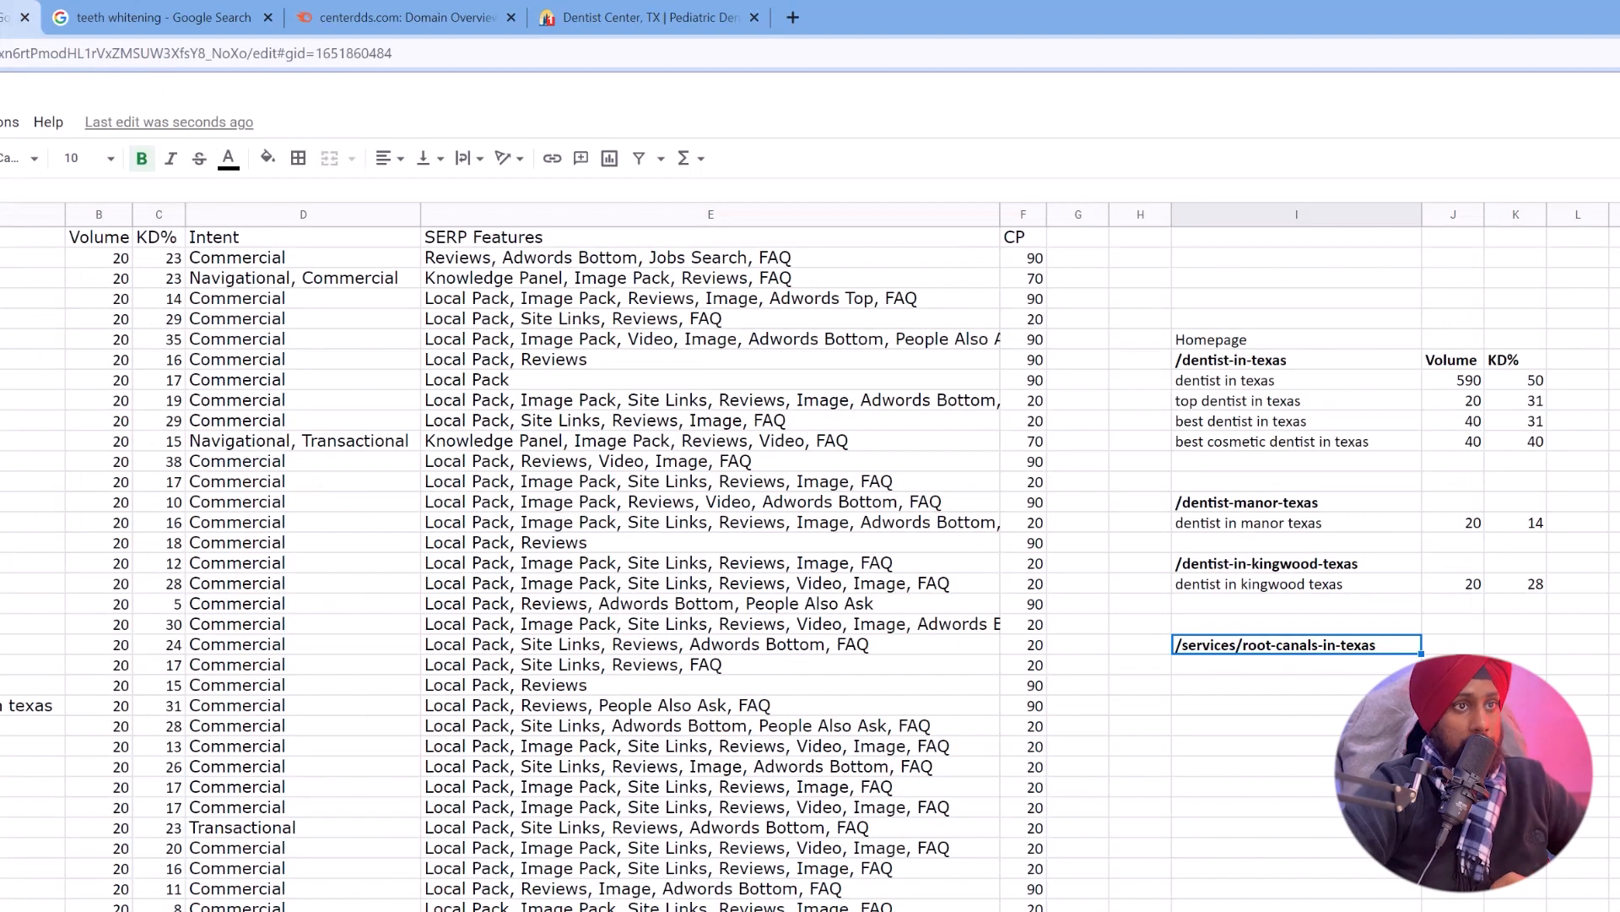
pyautogui.click(1268, 667)
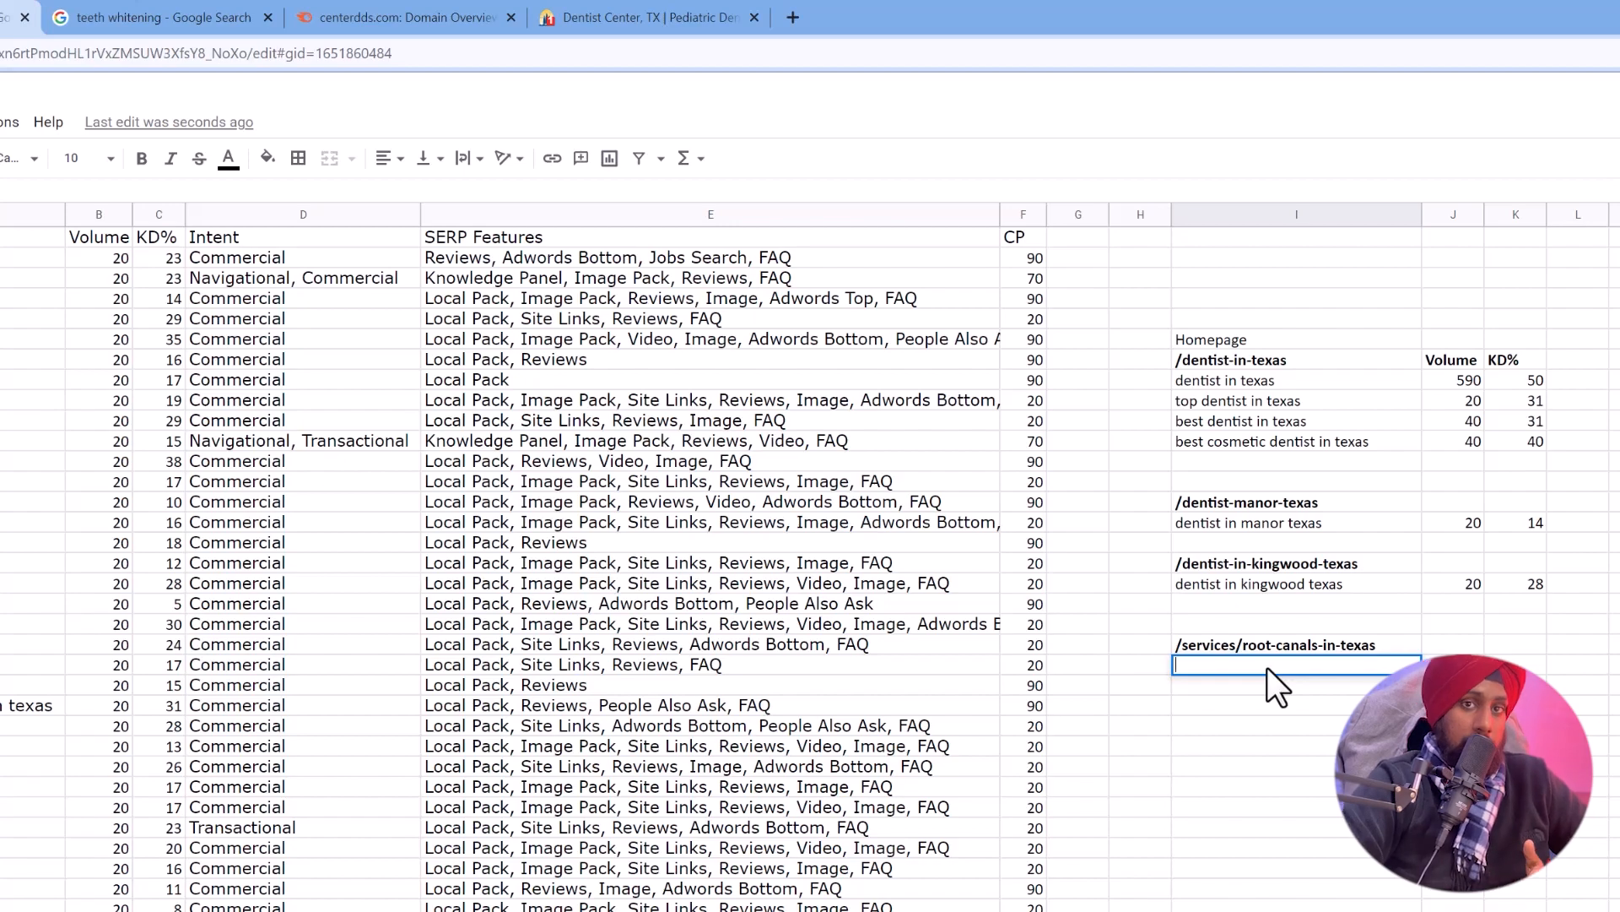
pyautogui.doubleClick(1268, 667)
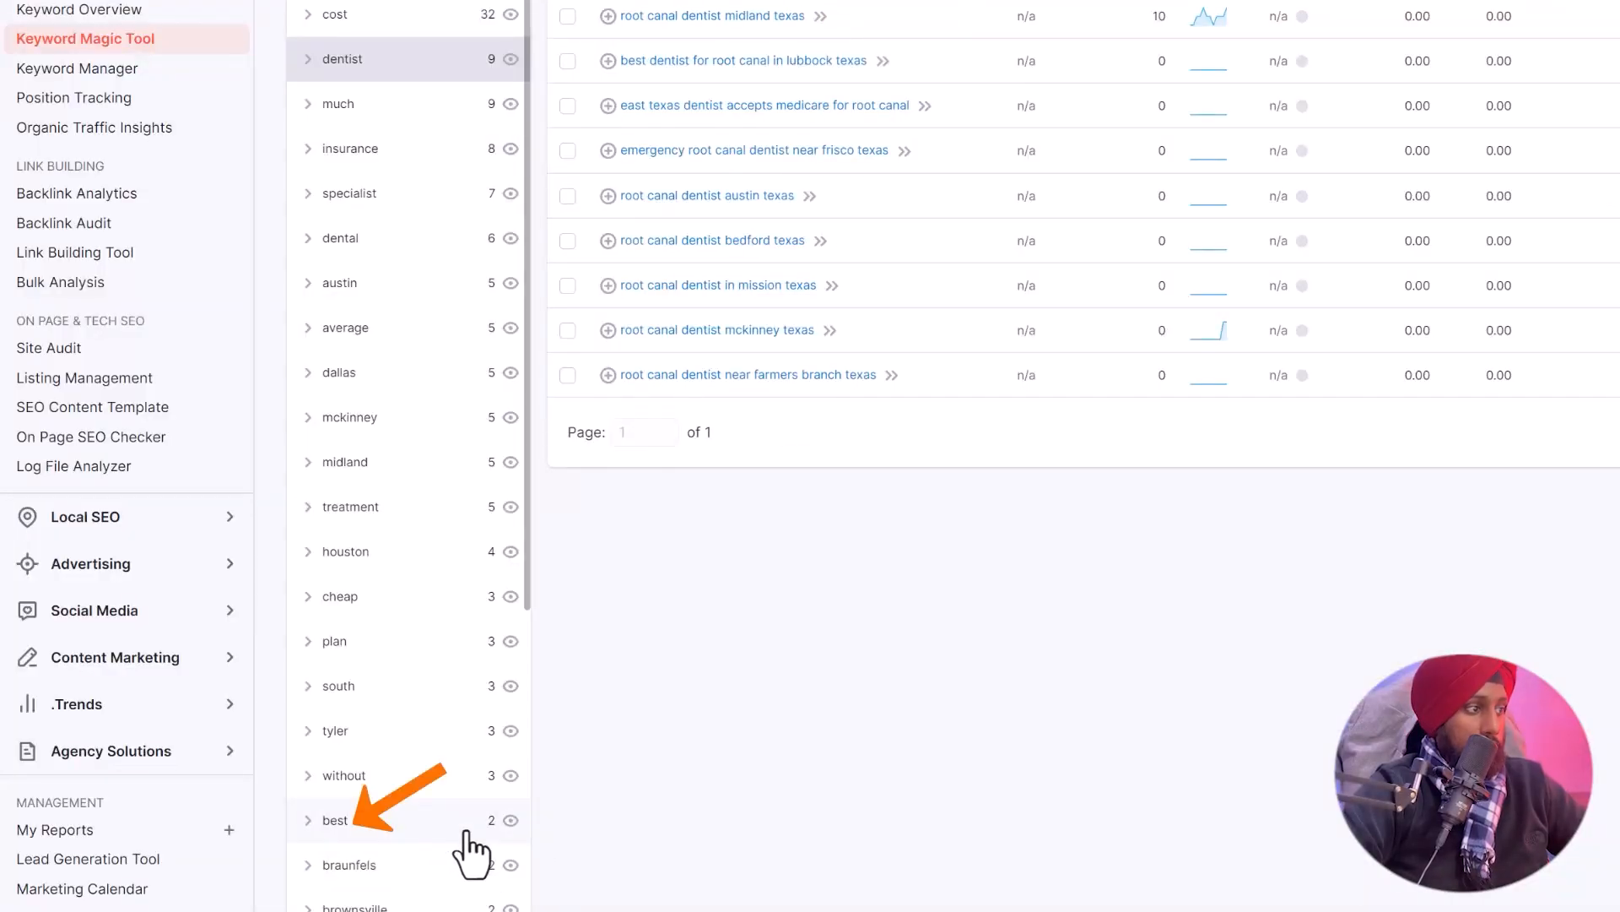
pyautogui.click(462, 831)
pyautogui.scroll(1, 445, 852)
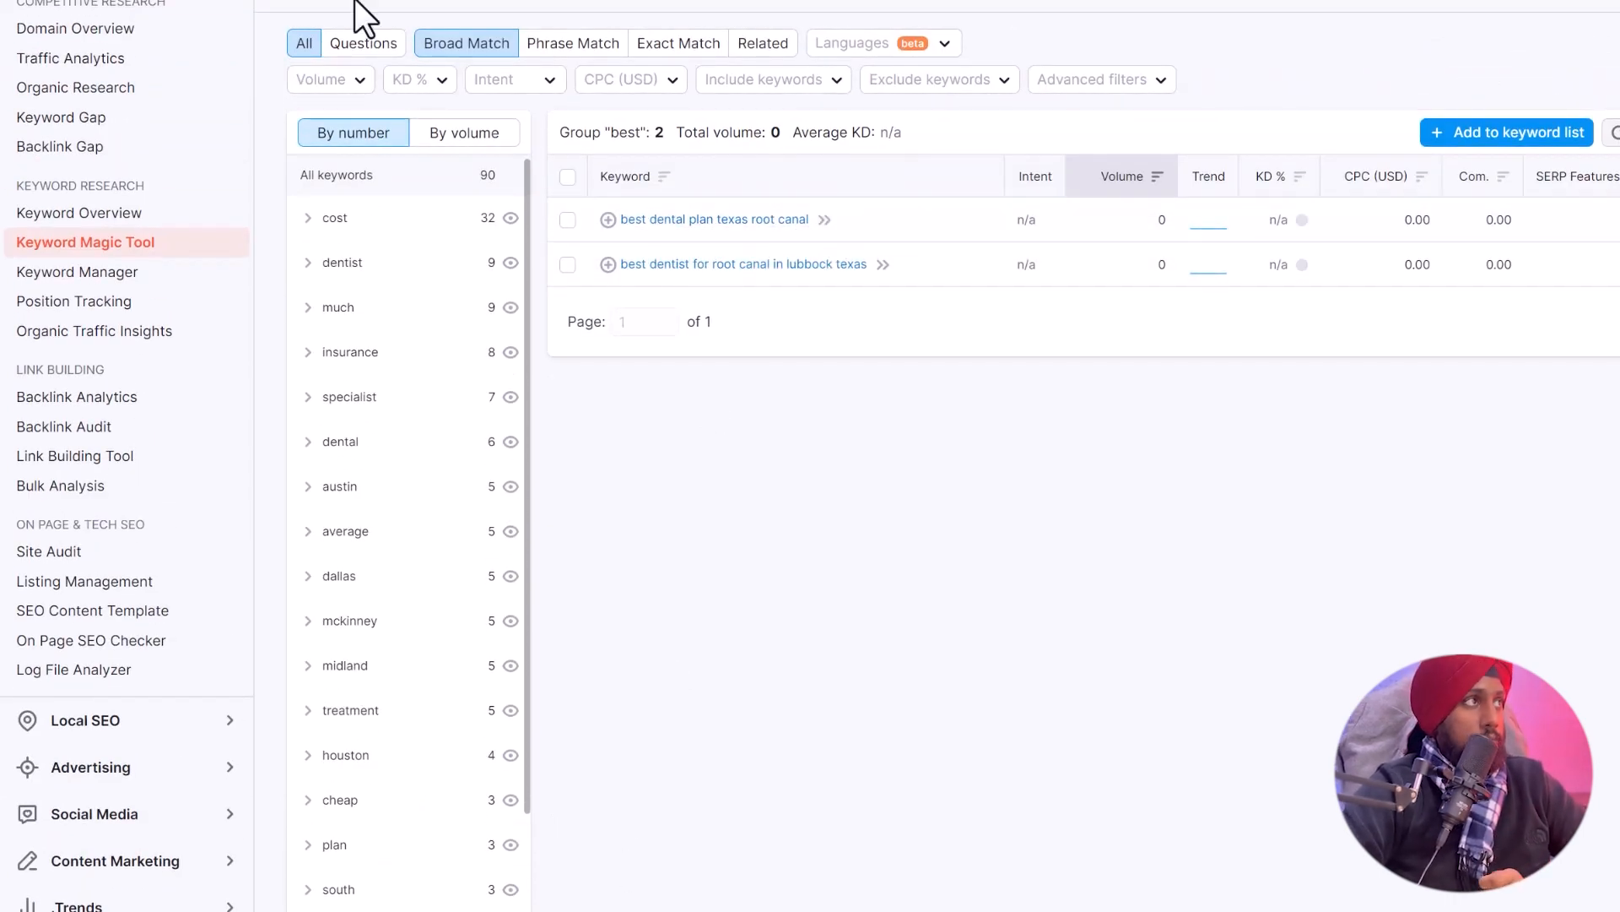
pyautogui.click(257, 12)
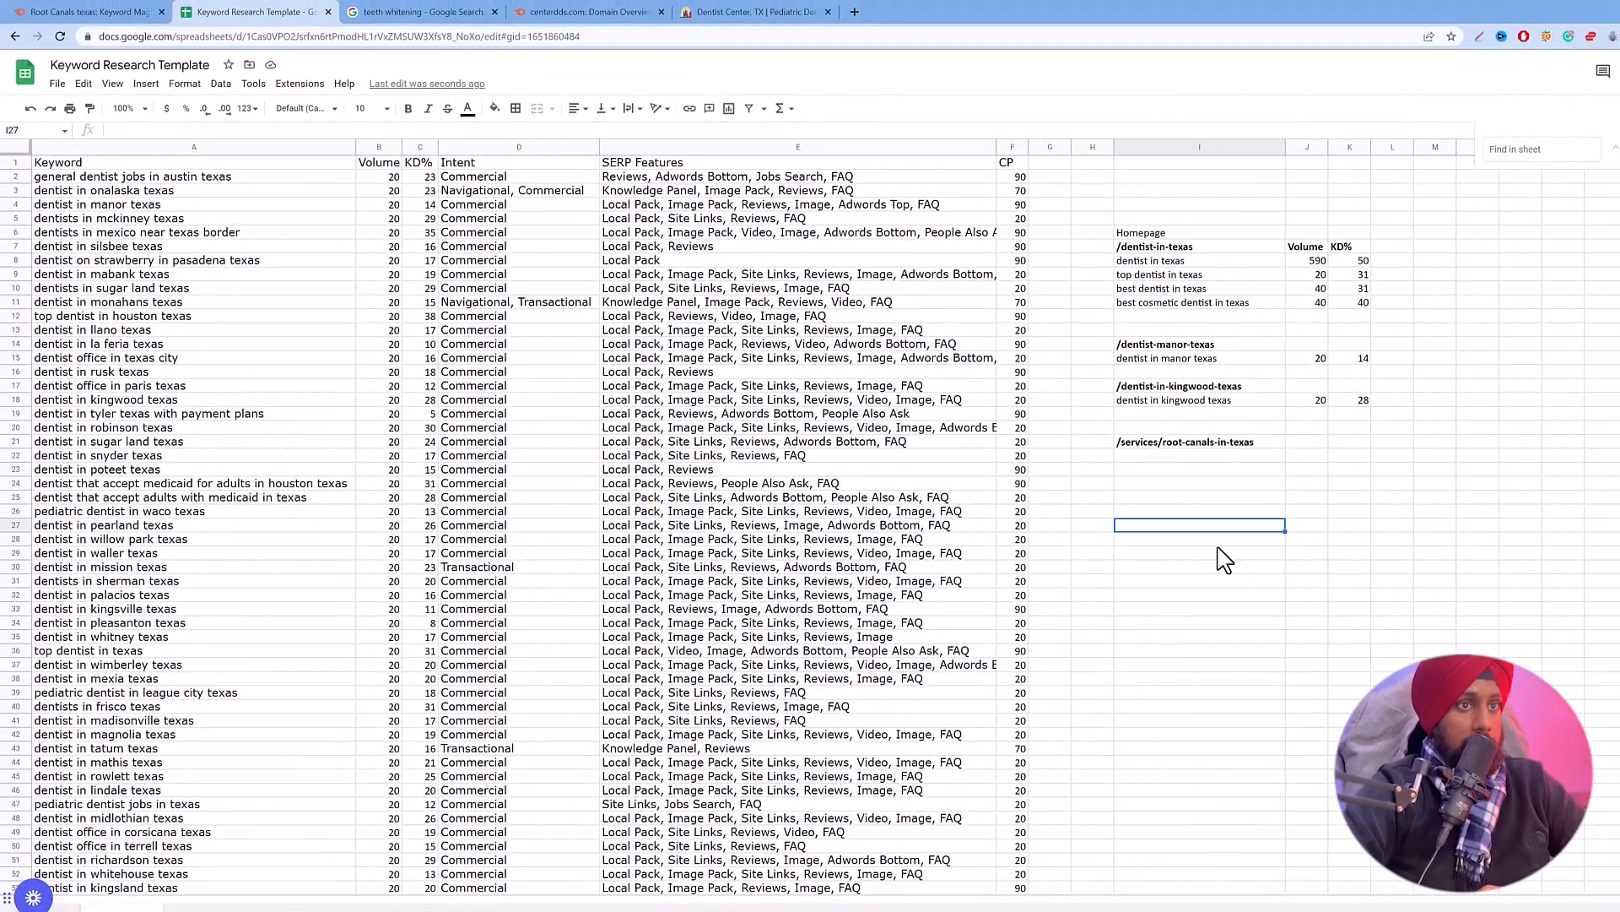
pyautogui.click(1218, 544)
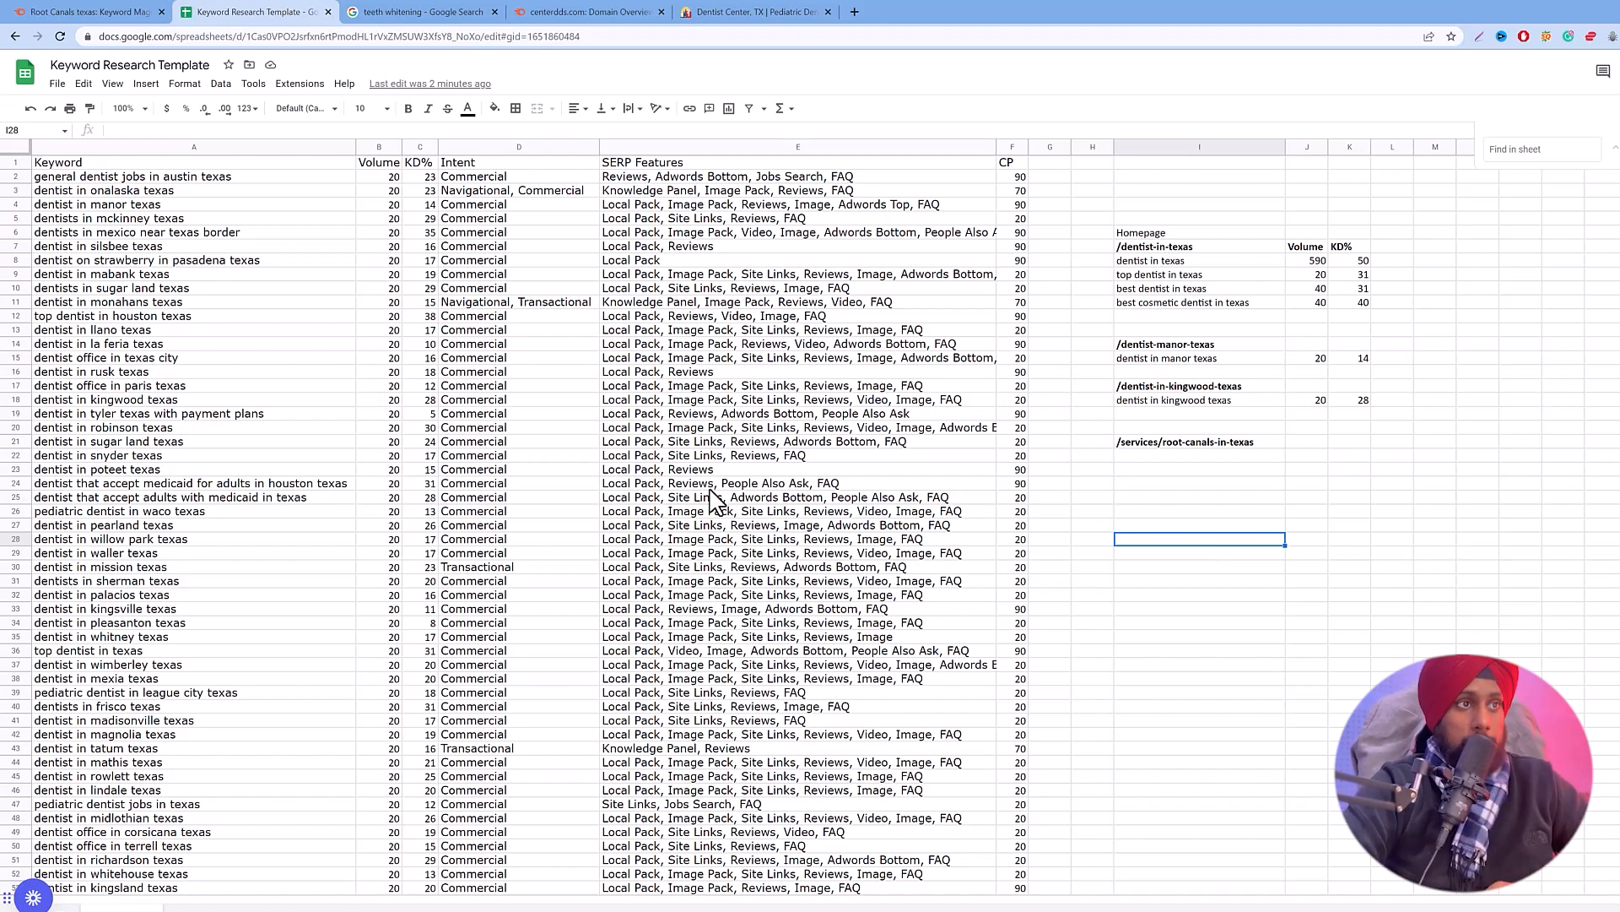
# Review the slug groups in the Google Sheets template, highlighting the homepage keywords with their volume and difficulty, I8:K11.
pyautogui.click(101, 12)
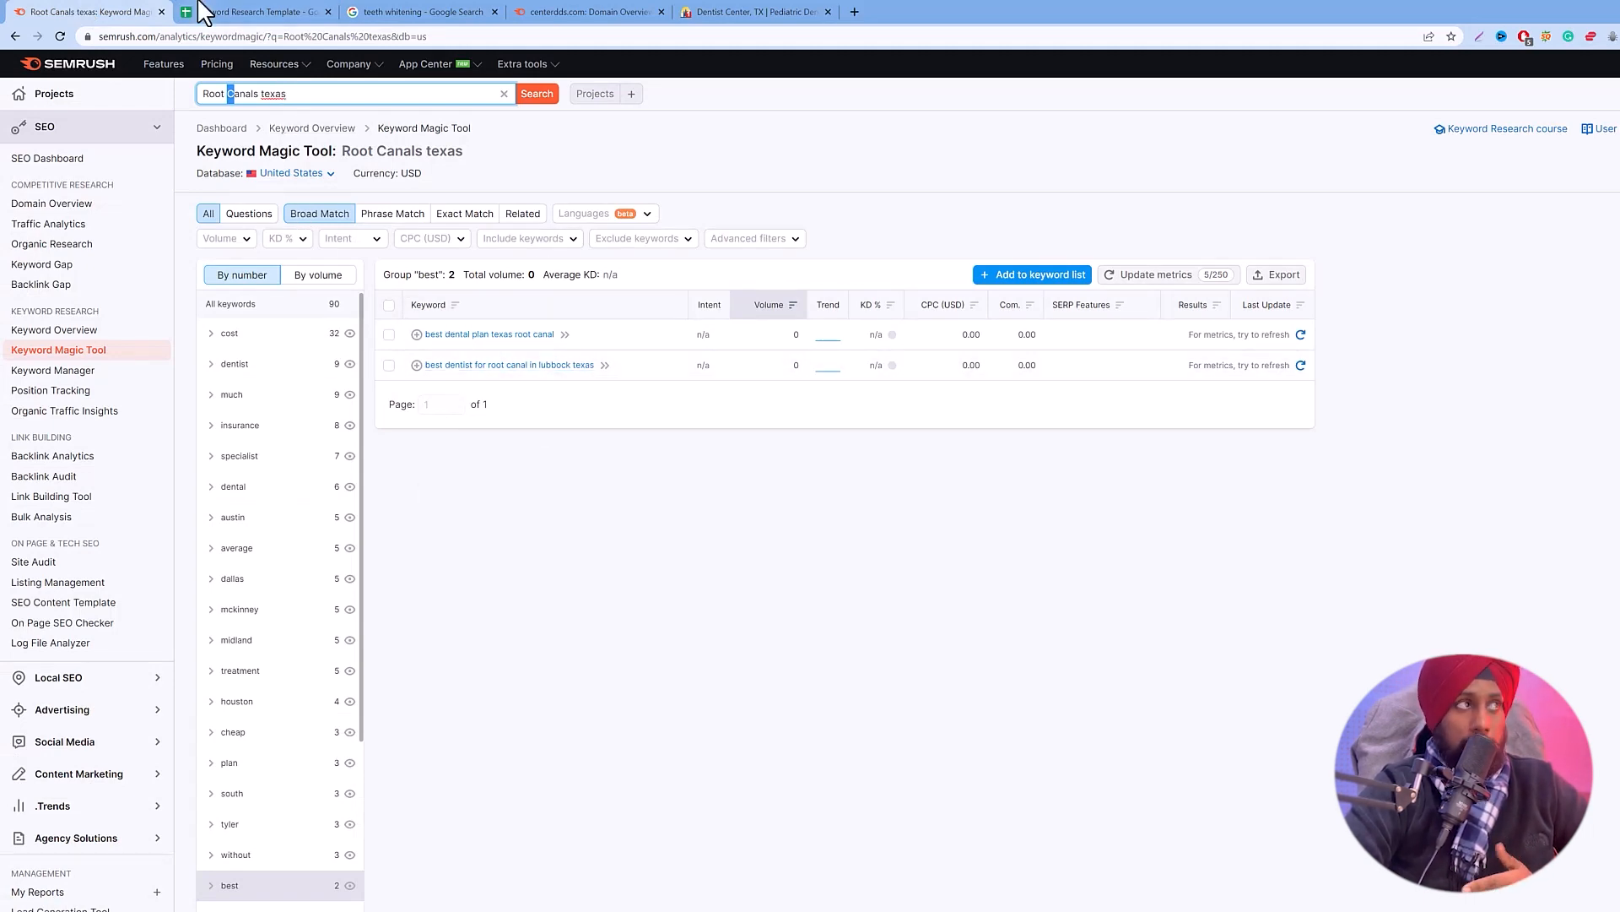
pyautogui.click(245, 12)
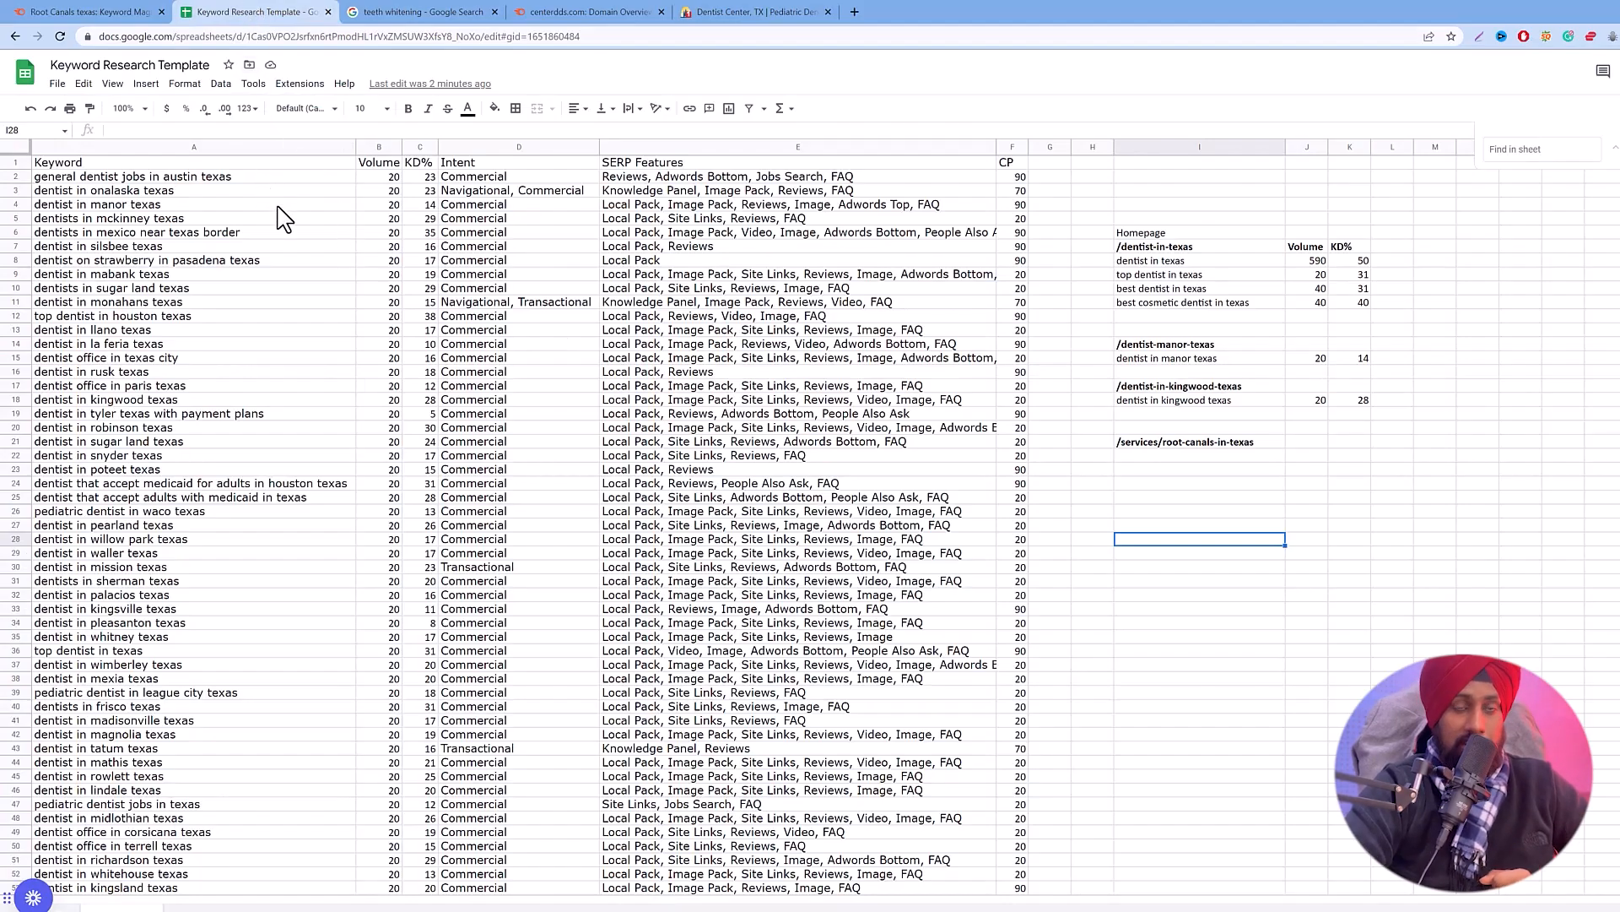
pyautogui.click(1180, 249)
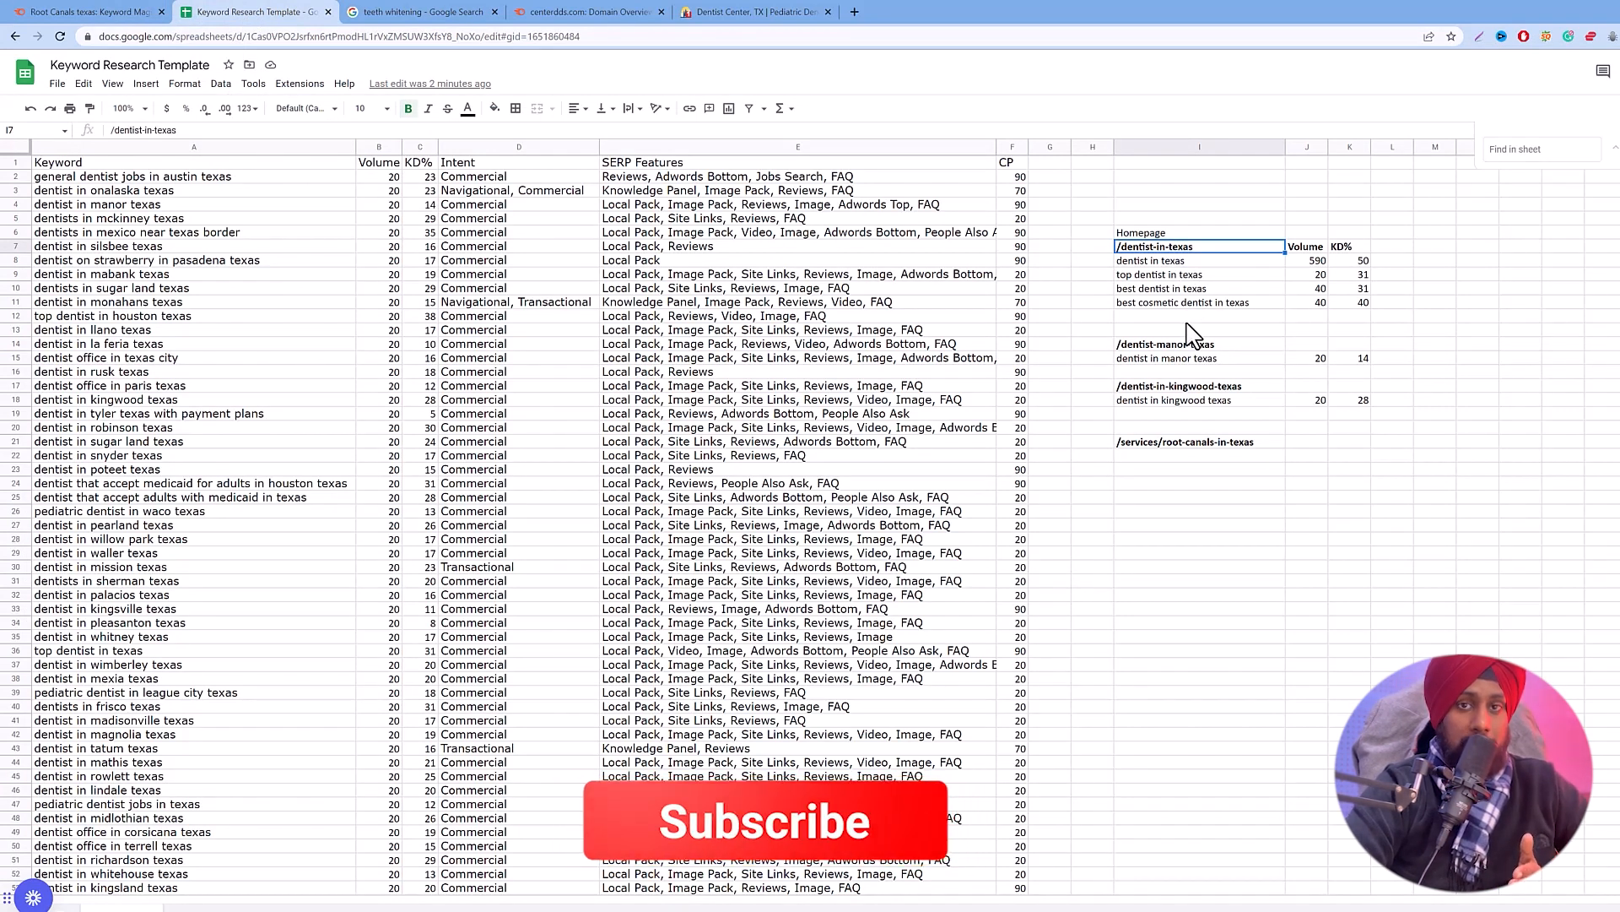
pyautogui.moveTo(1129, 263); pyautogui.dragTo(1359, 310)
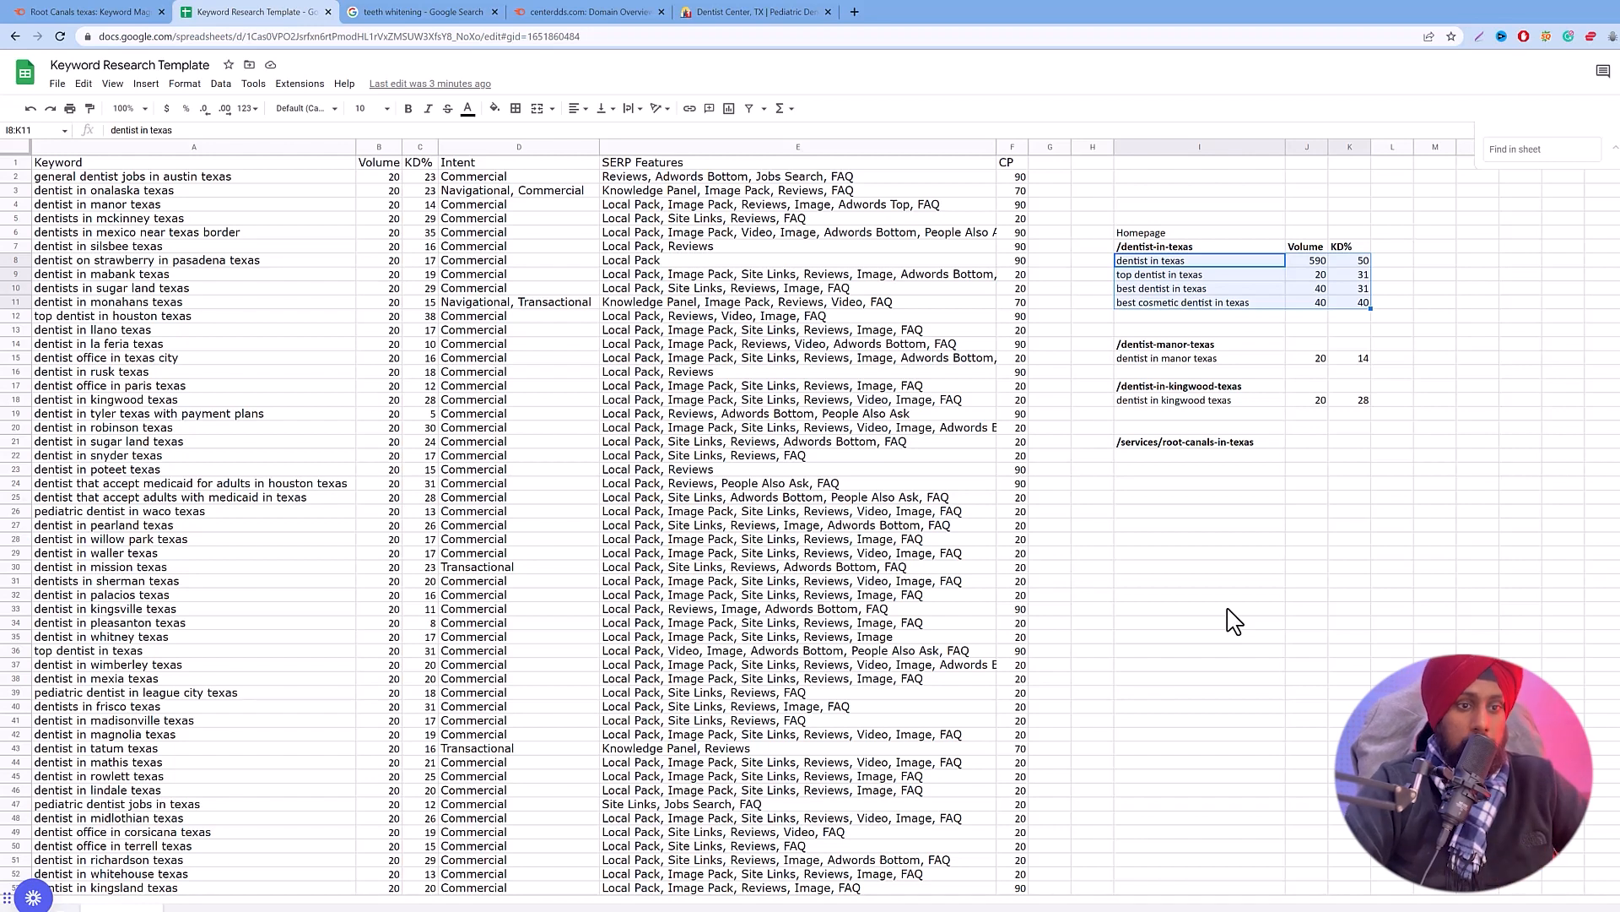
pyautogui.click(1226, 428)
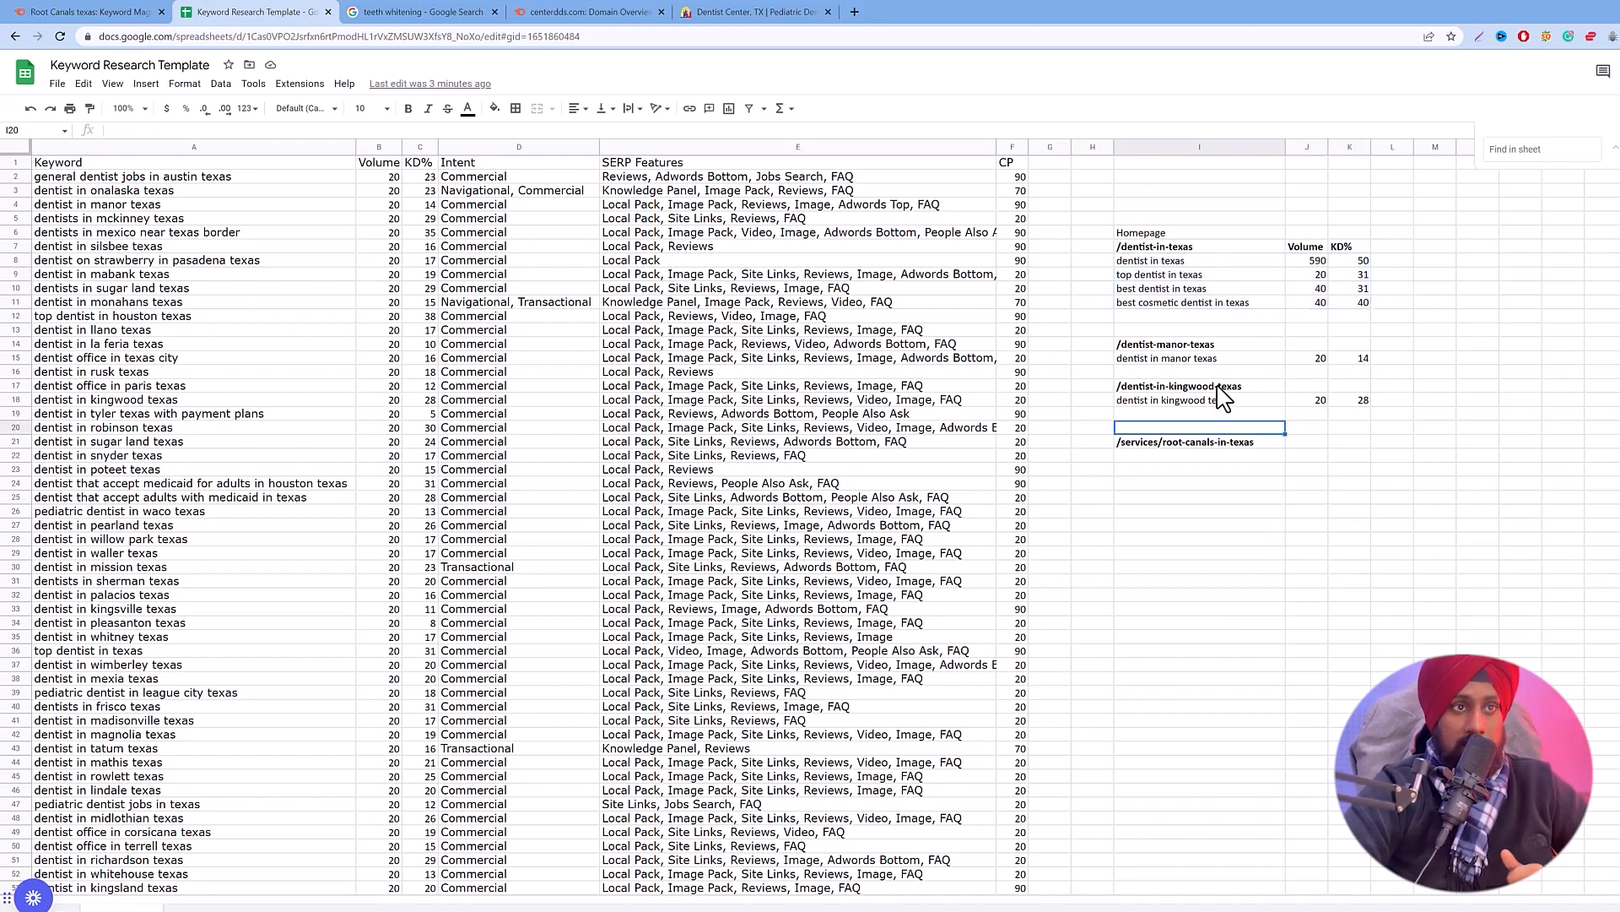
pyautogui.click(1219, 386)
pyautogui.click(1214, 318)
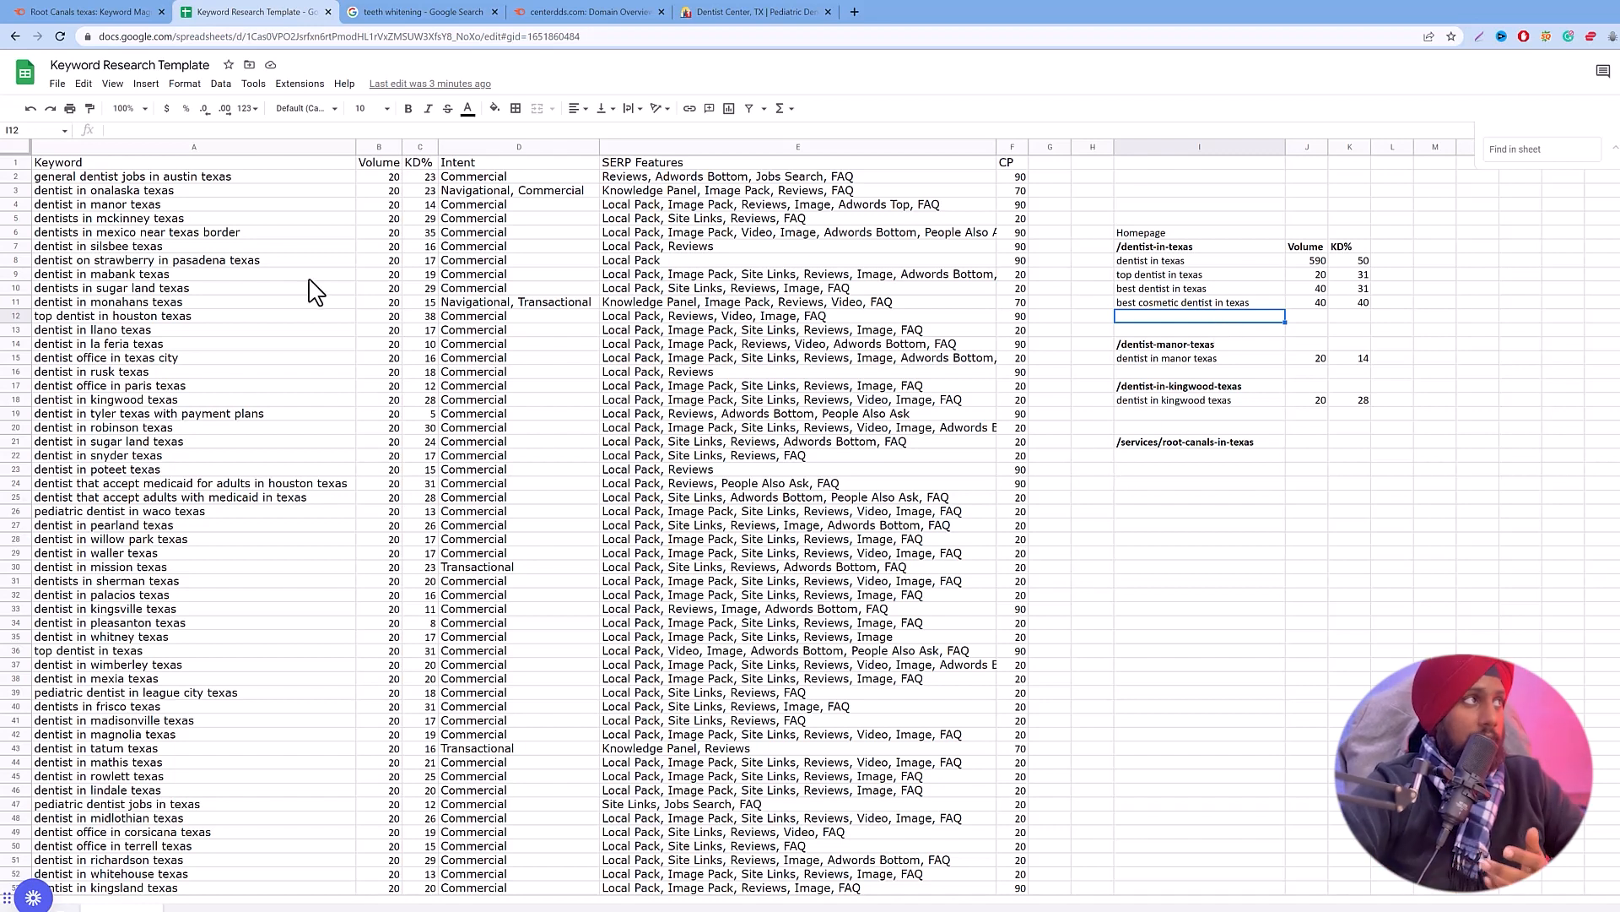
# Switch to Semrush and search the Keyword Magic Tool for root canals without the location.
pyautogui.click(80, 12)
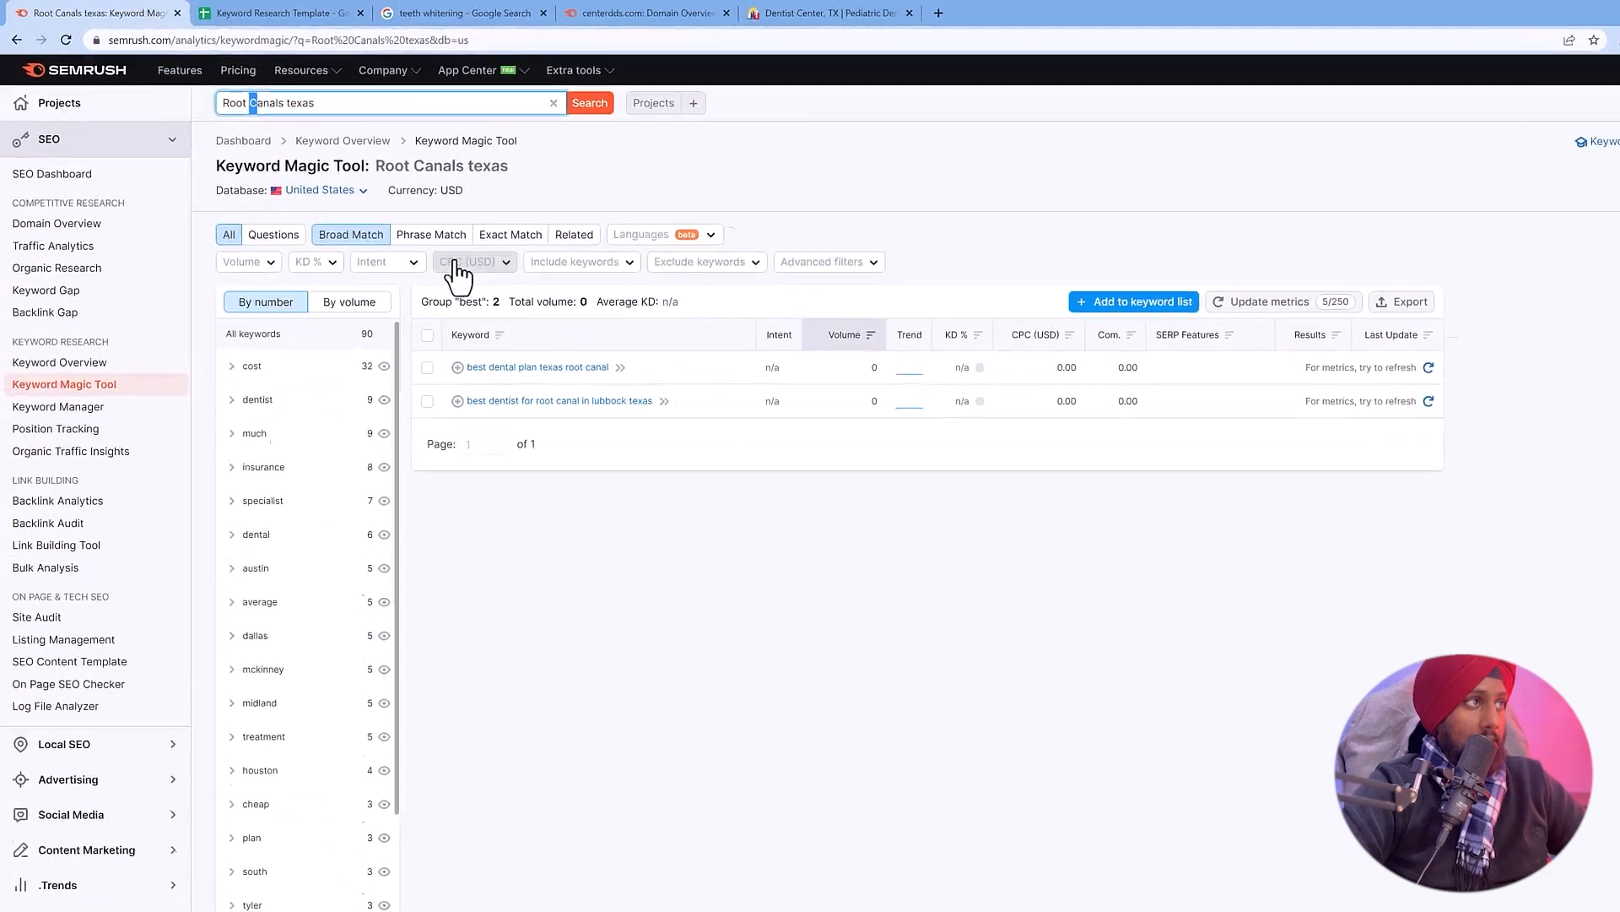
pyautogui.moveTo(350, 150); pyautogui.dragTo(625, 150)
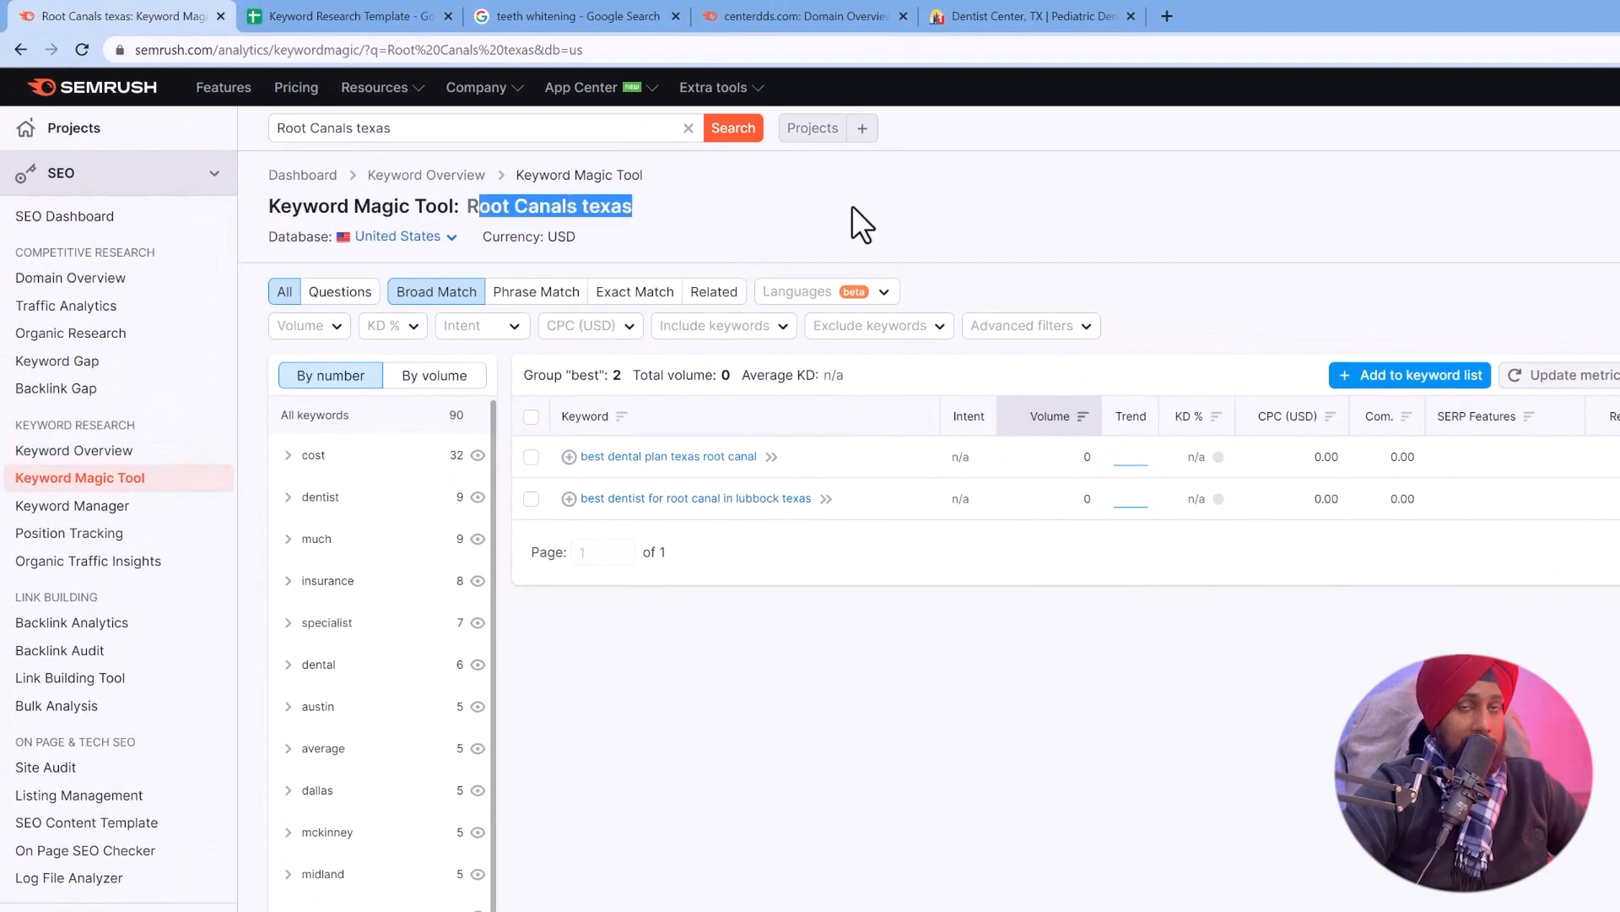
pyautogui.click(767, 221)
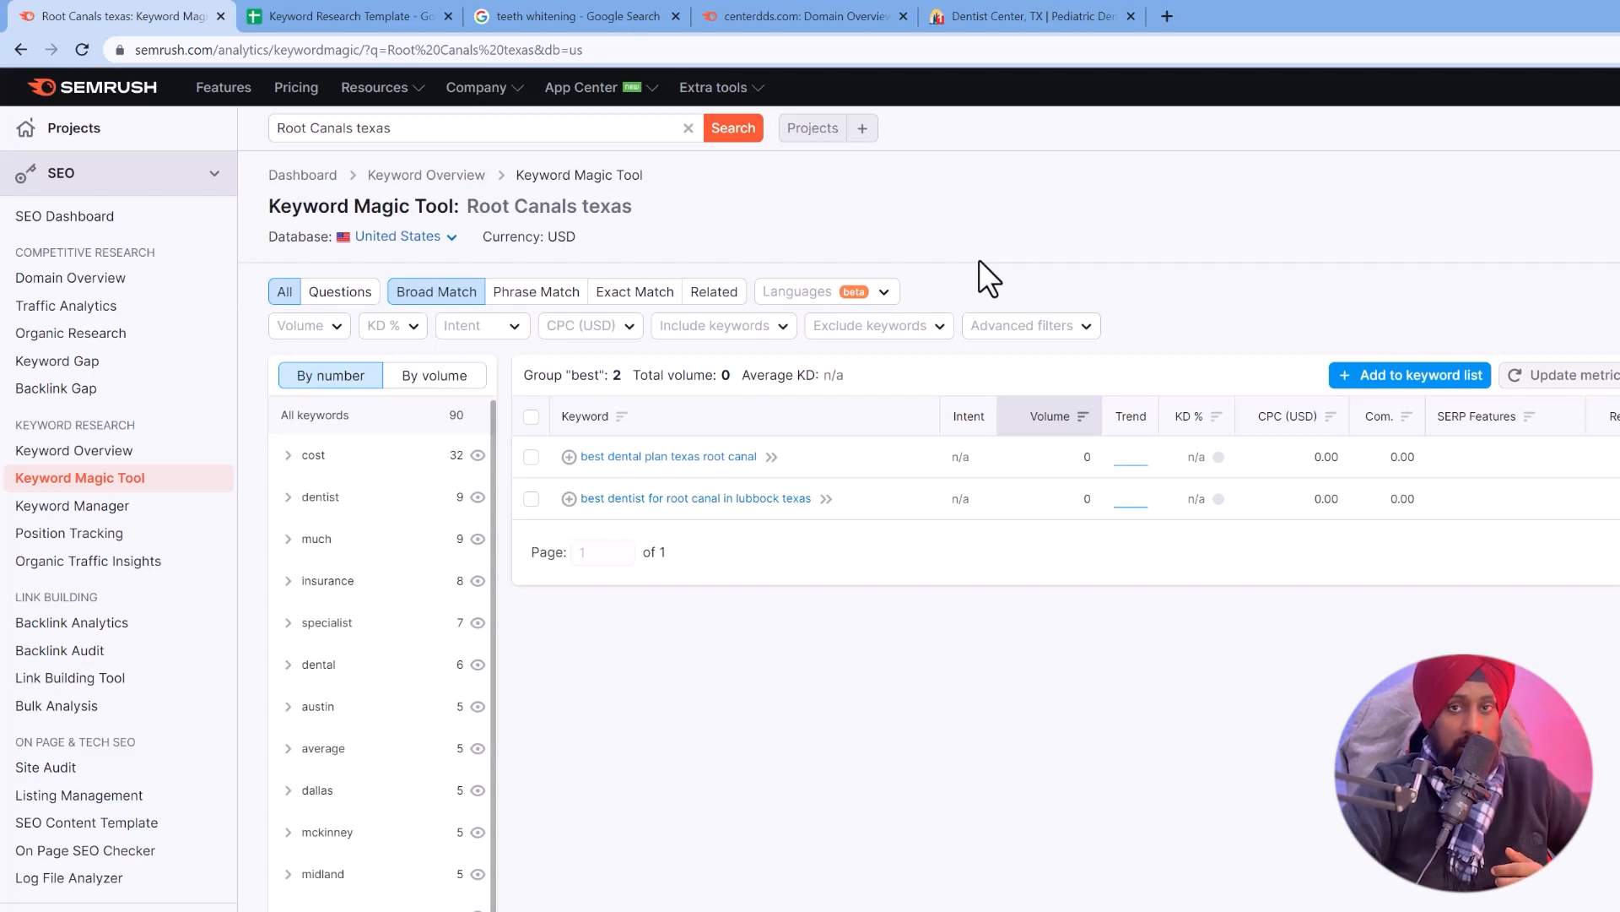
pyautogui.doubleClick(426, 138)
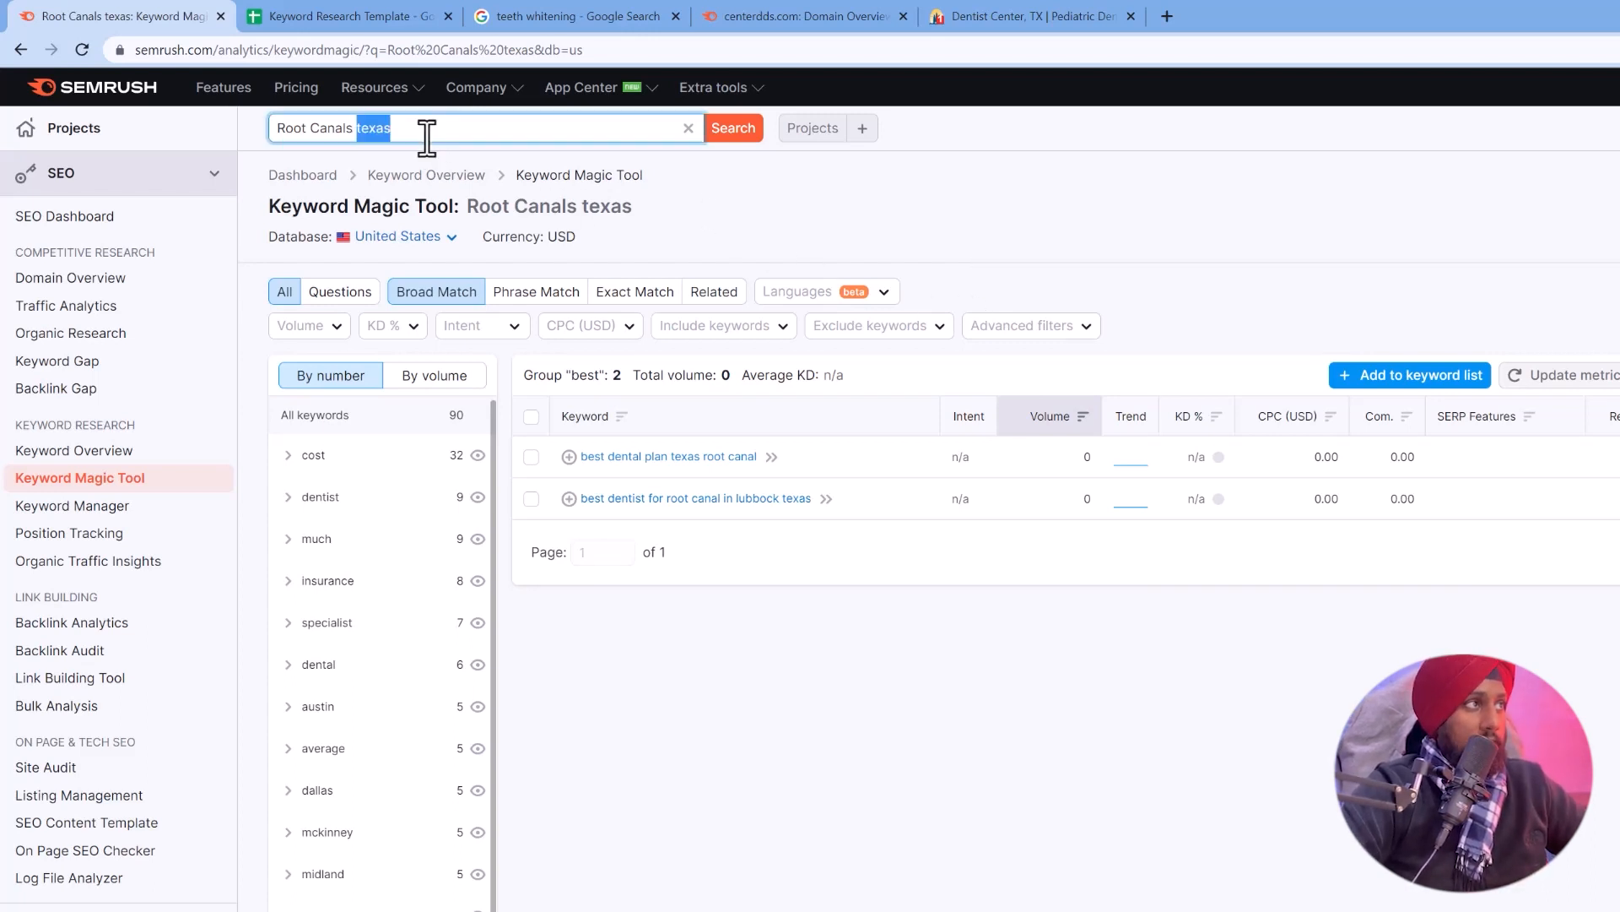
pyautogui.tripleClick(427, 135)
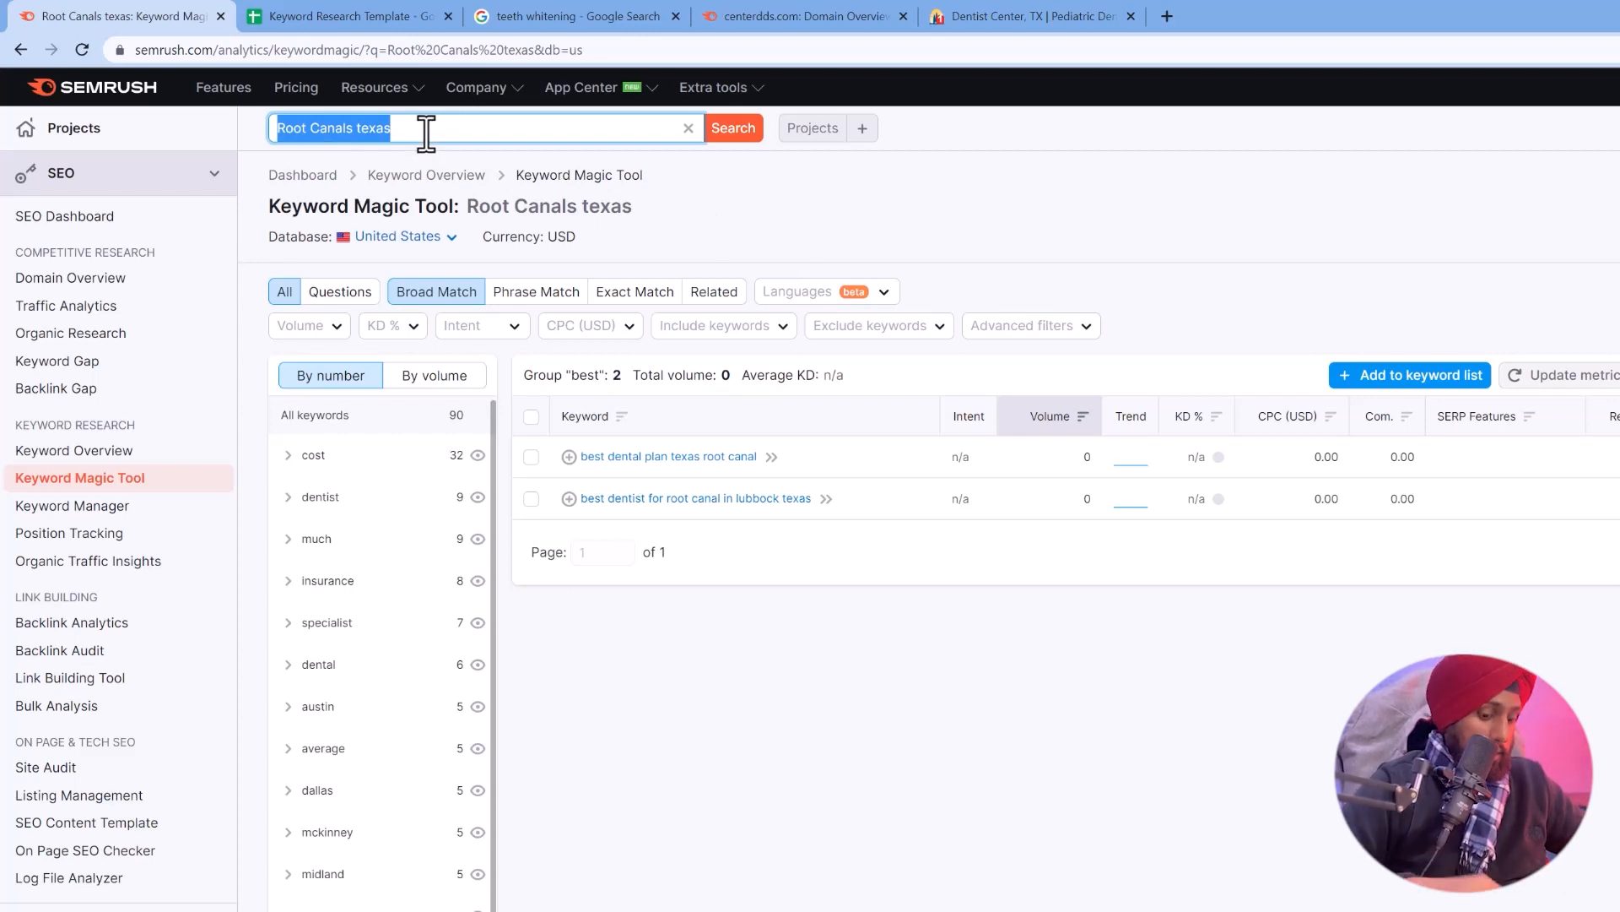
pyautogui.write('root canals')
pyautogui.press('Return')
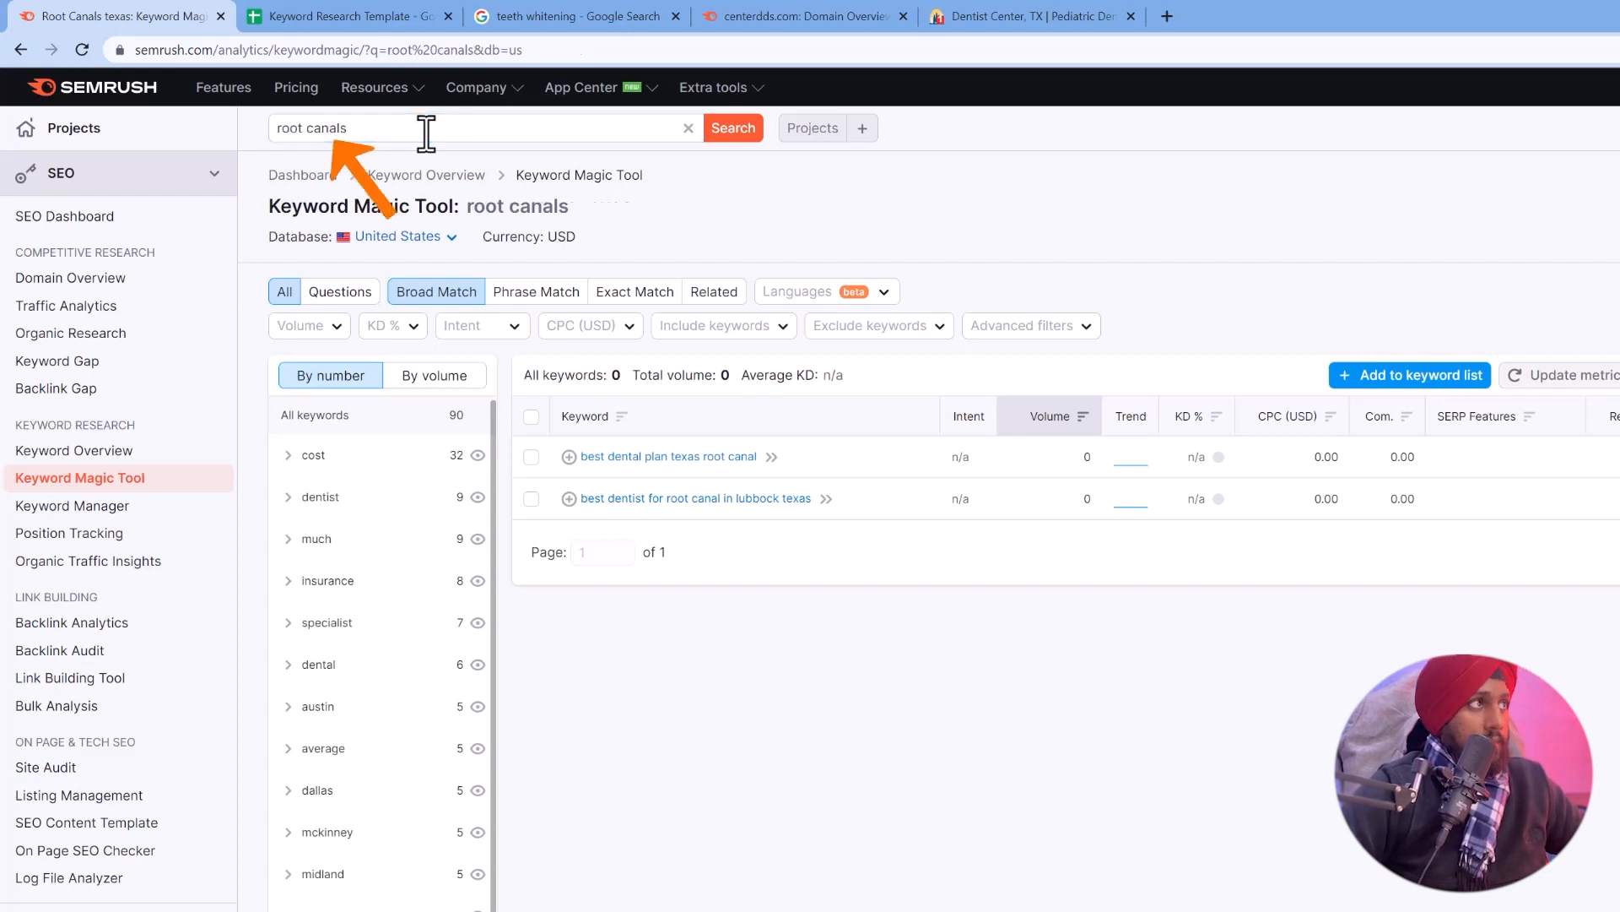
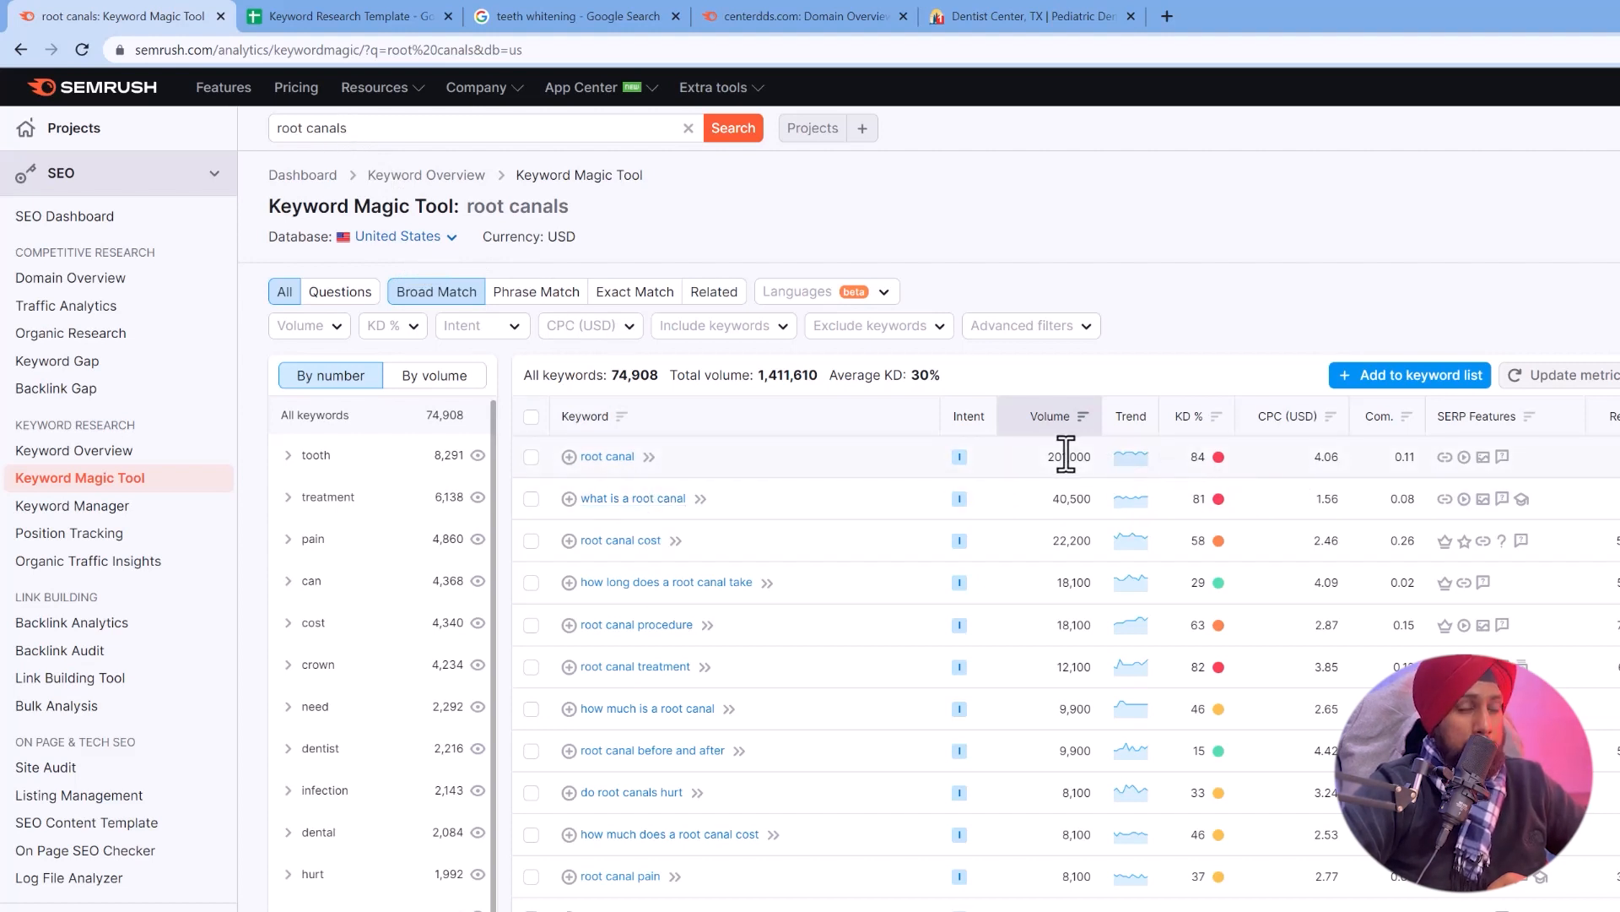
# Limit the root canals keywords to questions with a keyword difficulty from 0 to 49%.
pyautogui.click(1055, 484)
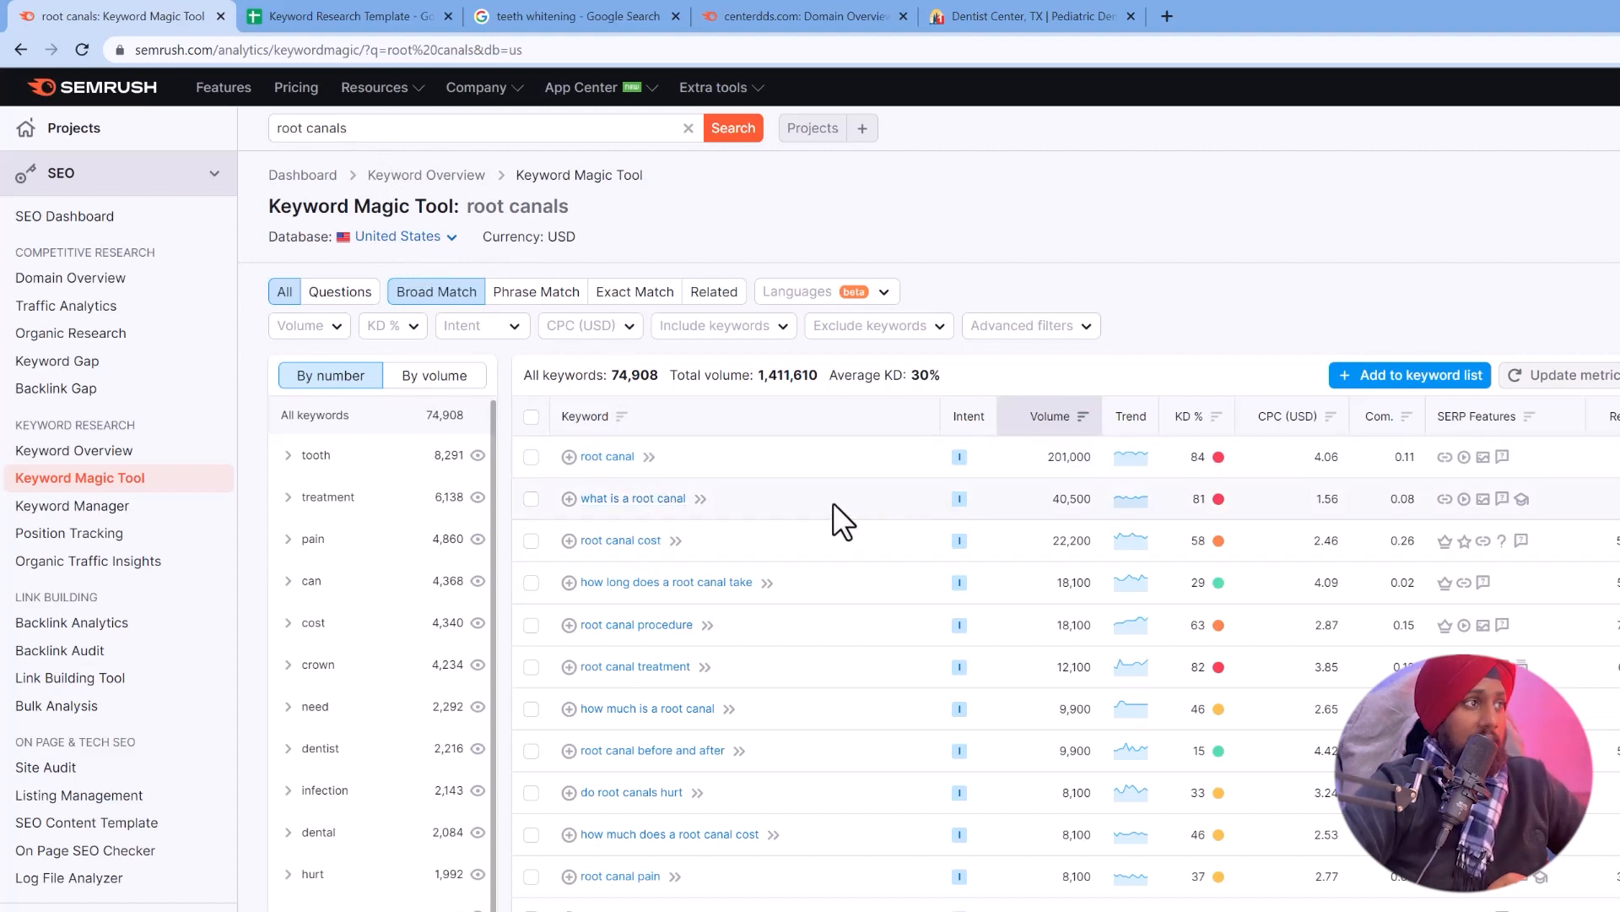
pyautogui.moveTo(1089, 503); pyautogui.dragTo(1095, 499)
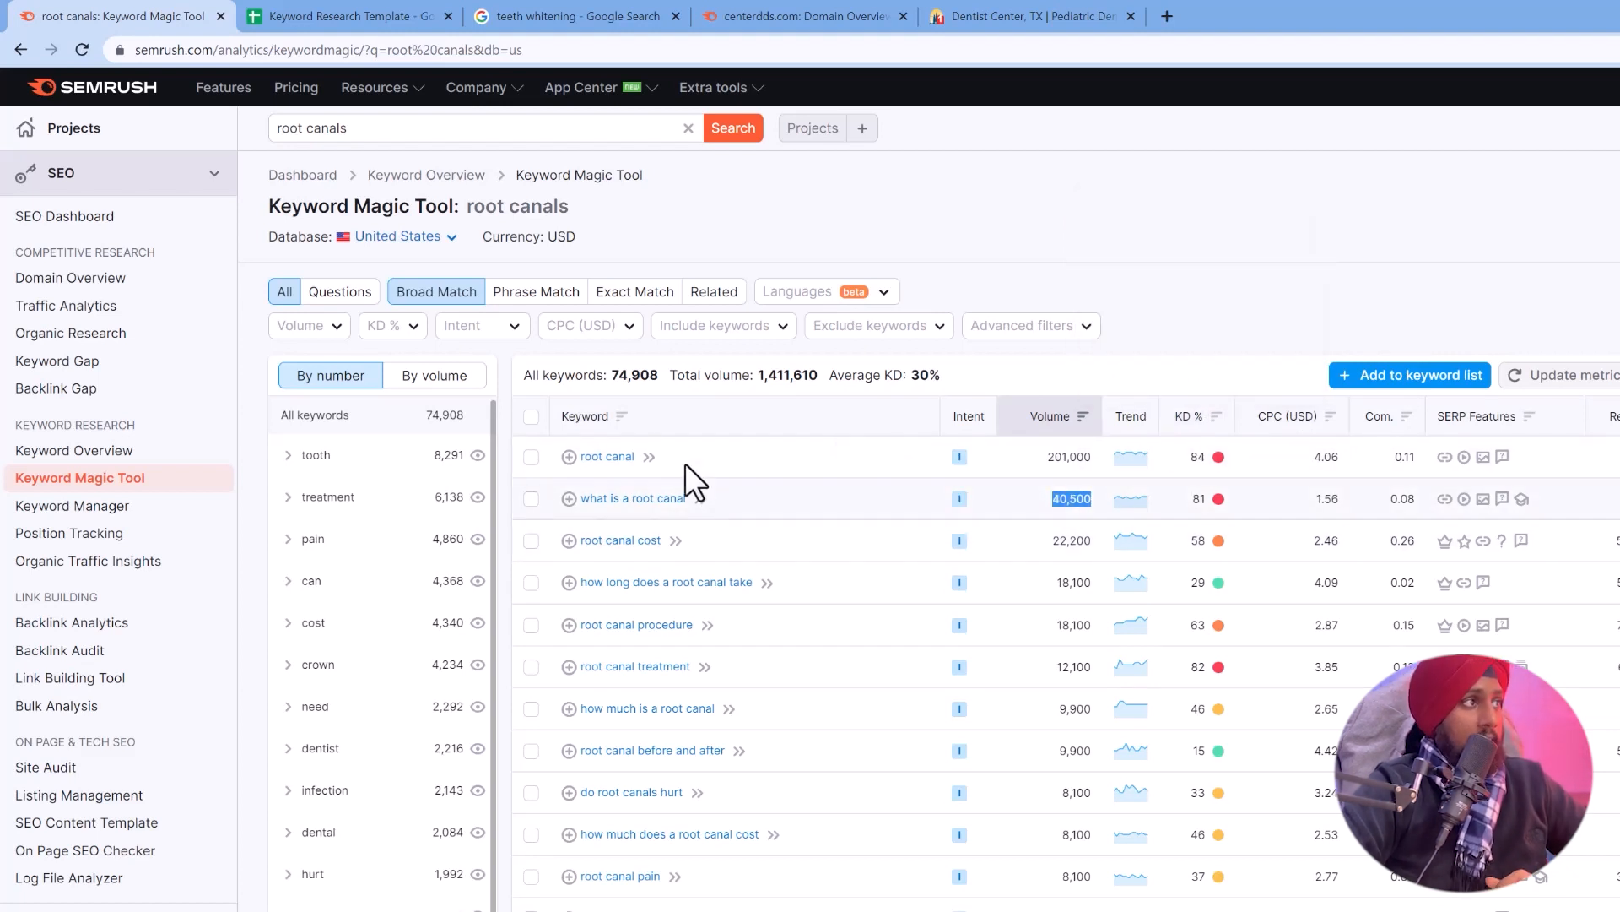
pyautogui.click(334, 297)
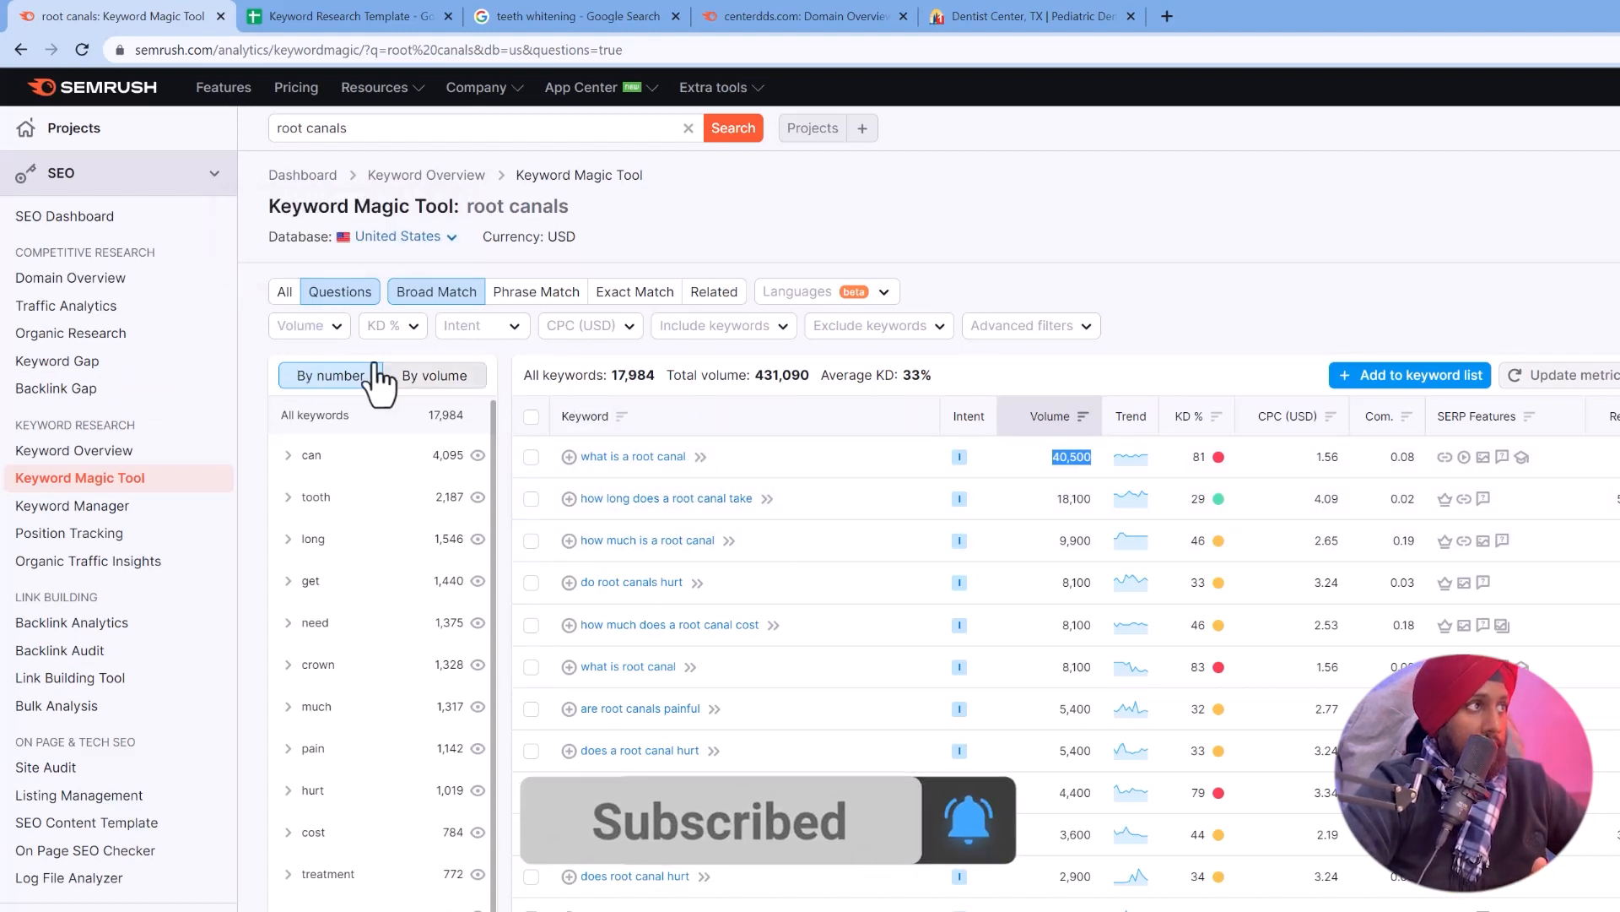
pyautogui.click(389, 326)
pyautogui.click(403, 590)
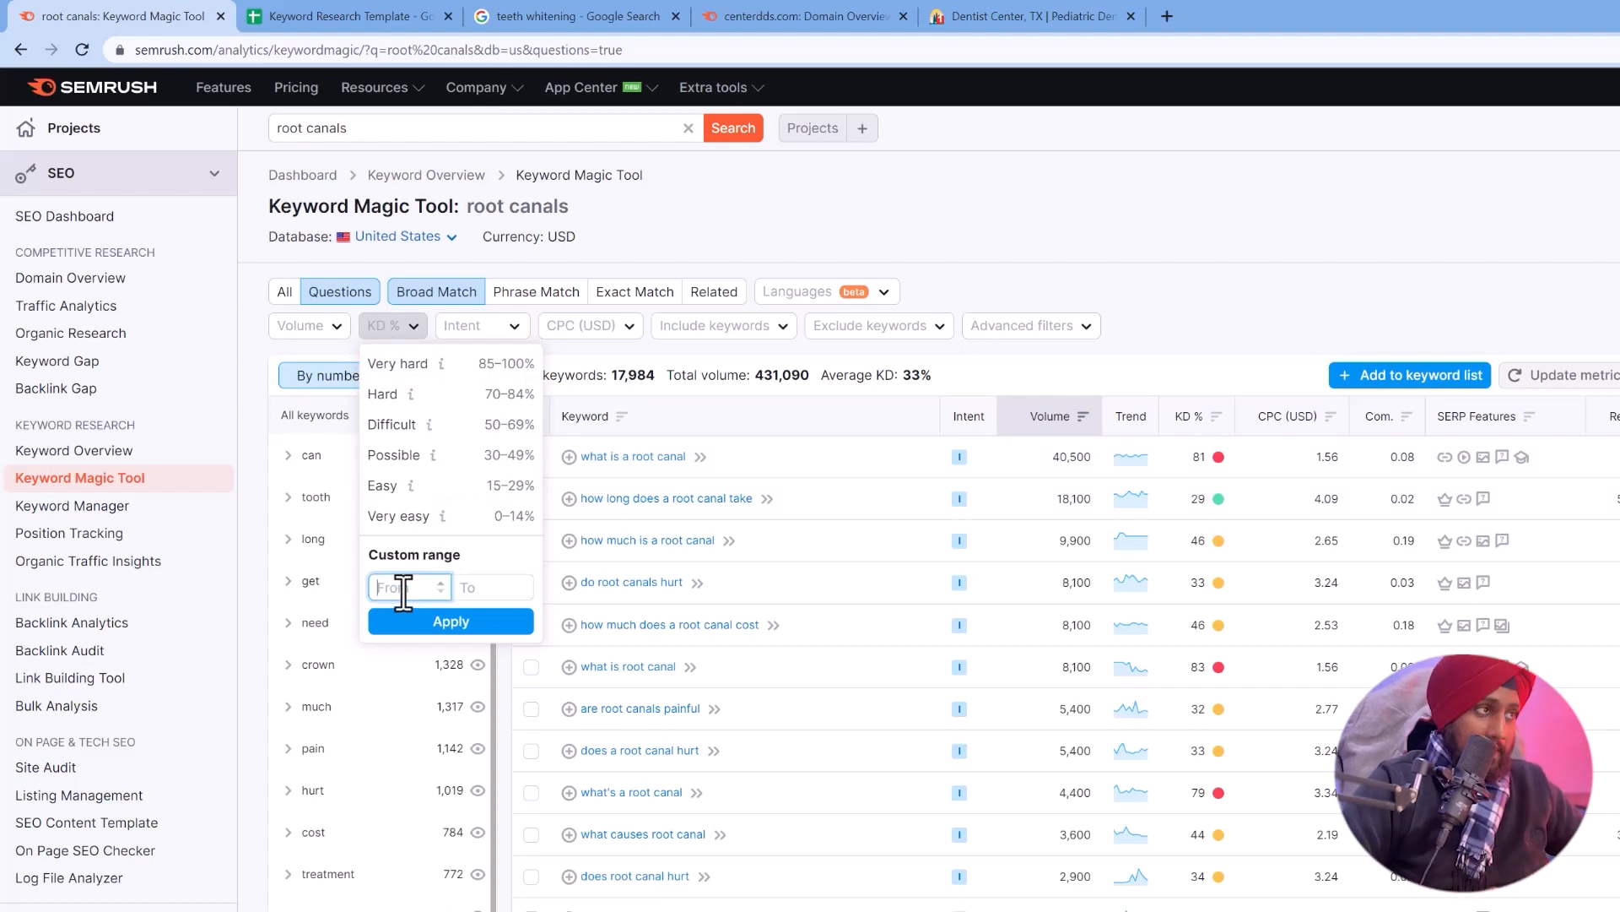
pyautogui.press('Tab')
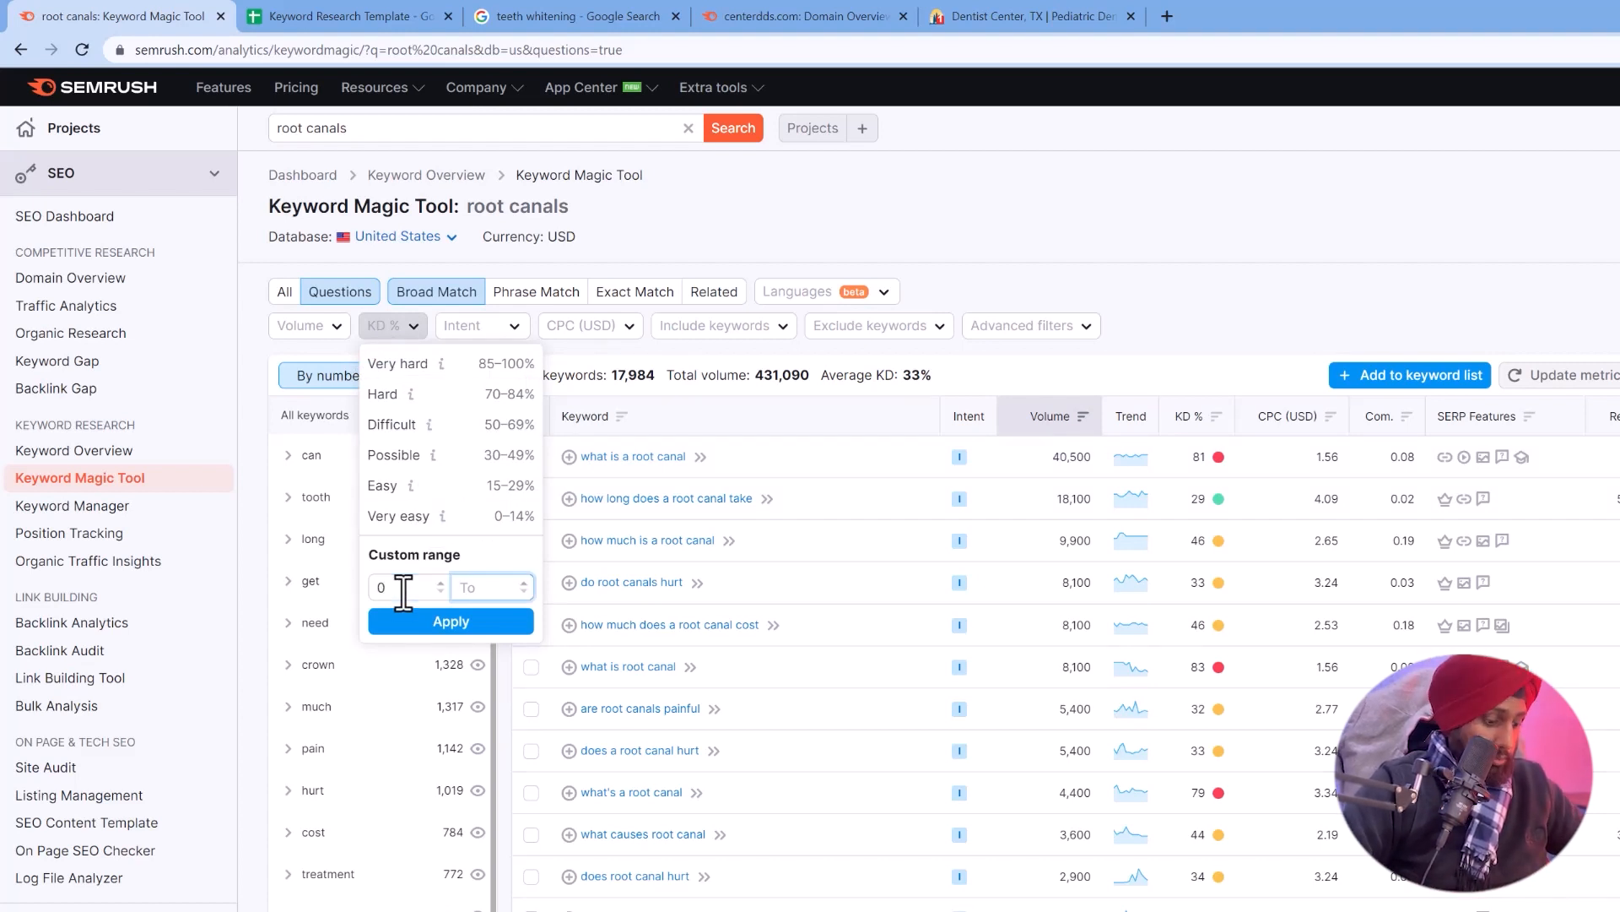
pyautogui.click(452, 626)
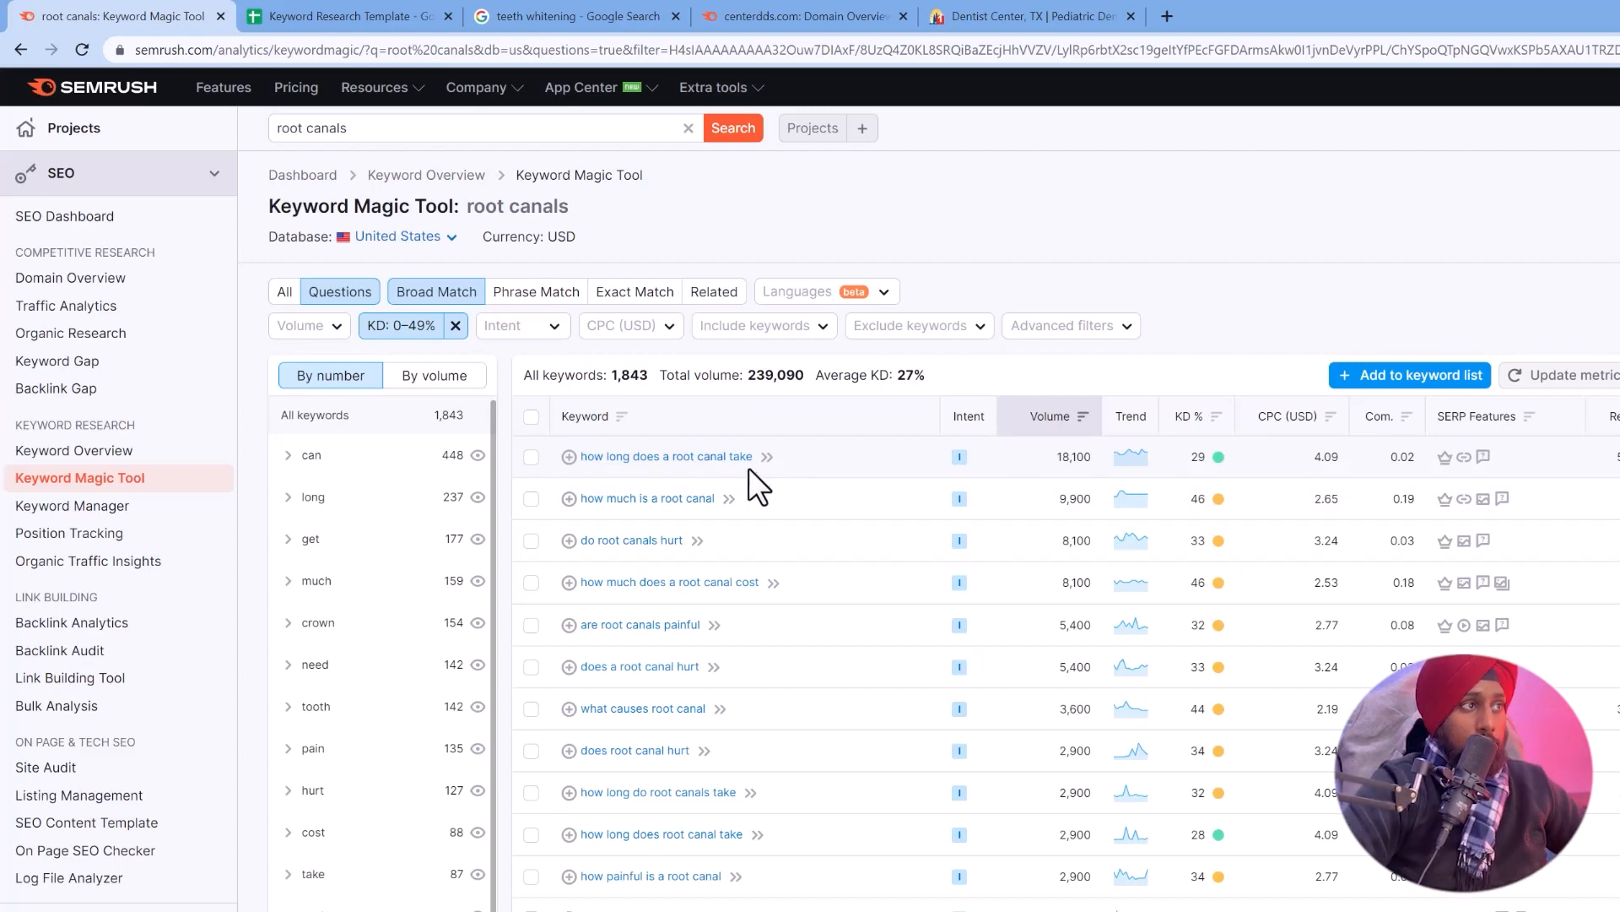
# Copy the question keyword "how long does a root canal take" and select the empty cell I22 below the root canals slug in Google Sheets.
pyautogui.moveTo(748, 467); pyautogui.dragTo(1180, 223)
pyautogui.hotkey('ctrl', 'c')
pyautogui.click(1572, 660)
pyautogui.click(1572, 622)
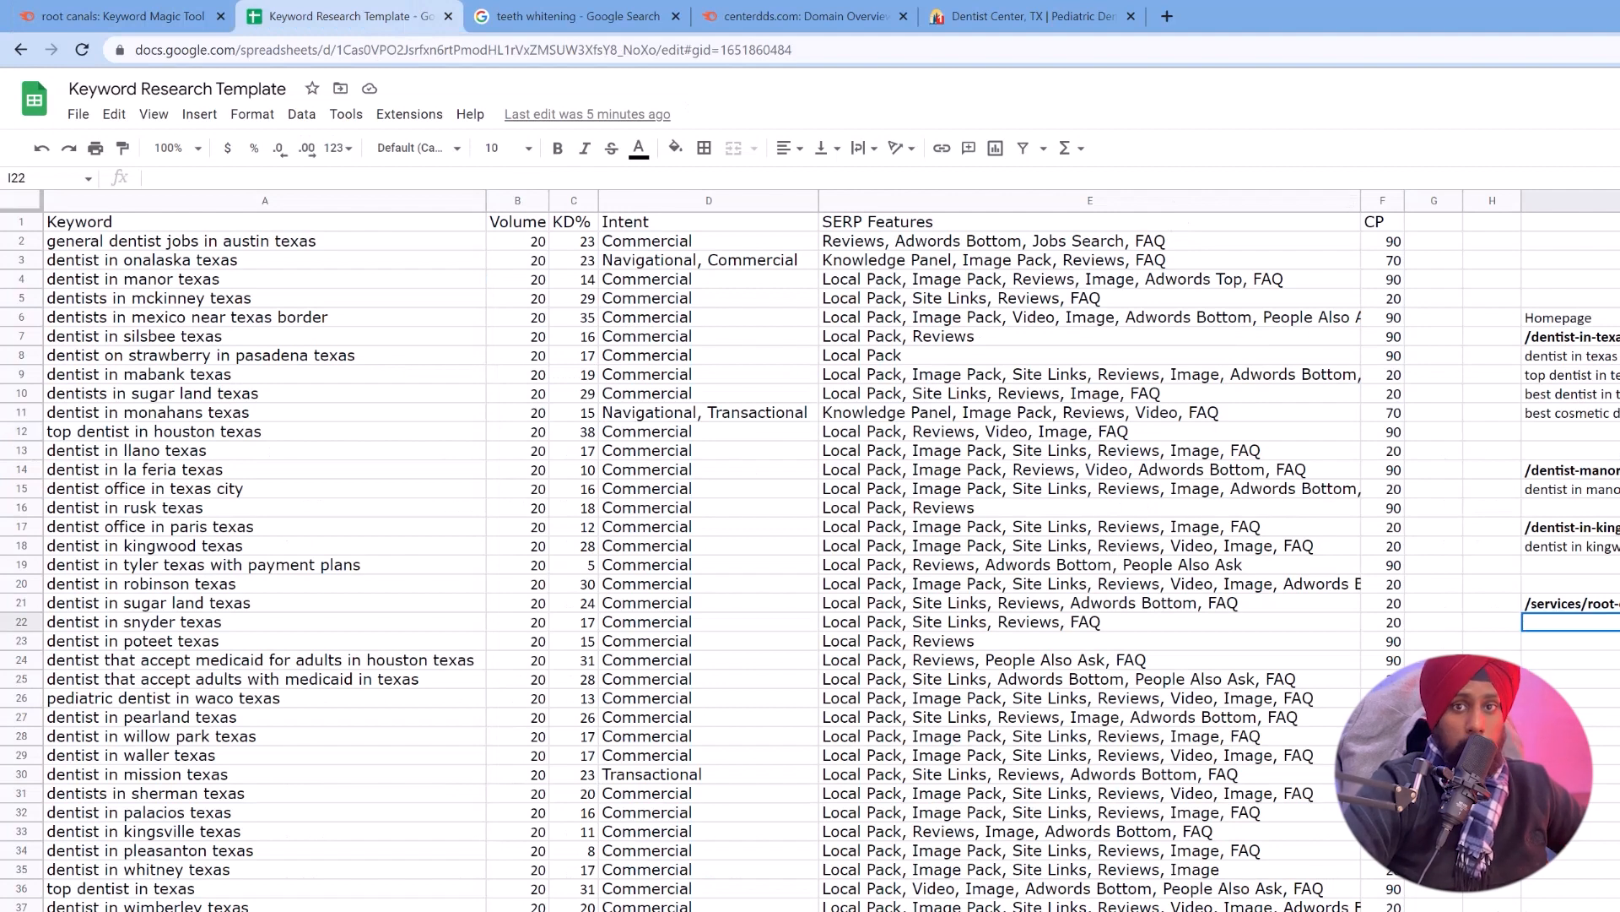
# Return to Semrush and examine the root canals question keywords, including "how long do root canals take", for similar phrasings of the copied question.
pyautogui.click(138, 15)
pyautogui.scroll(-8, 1198, 640)
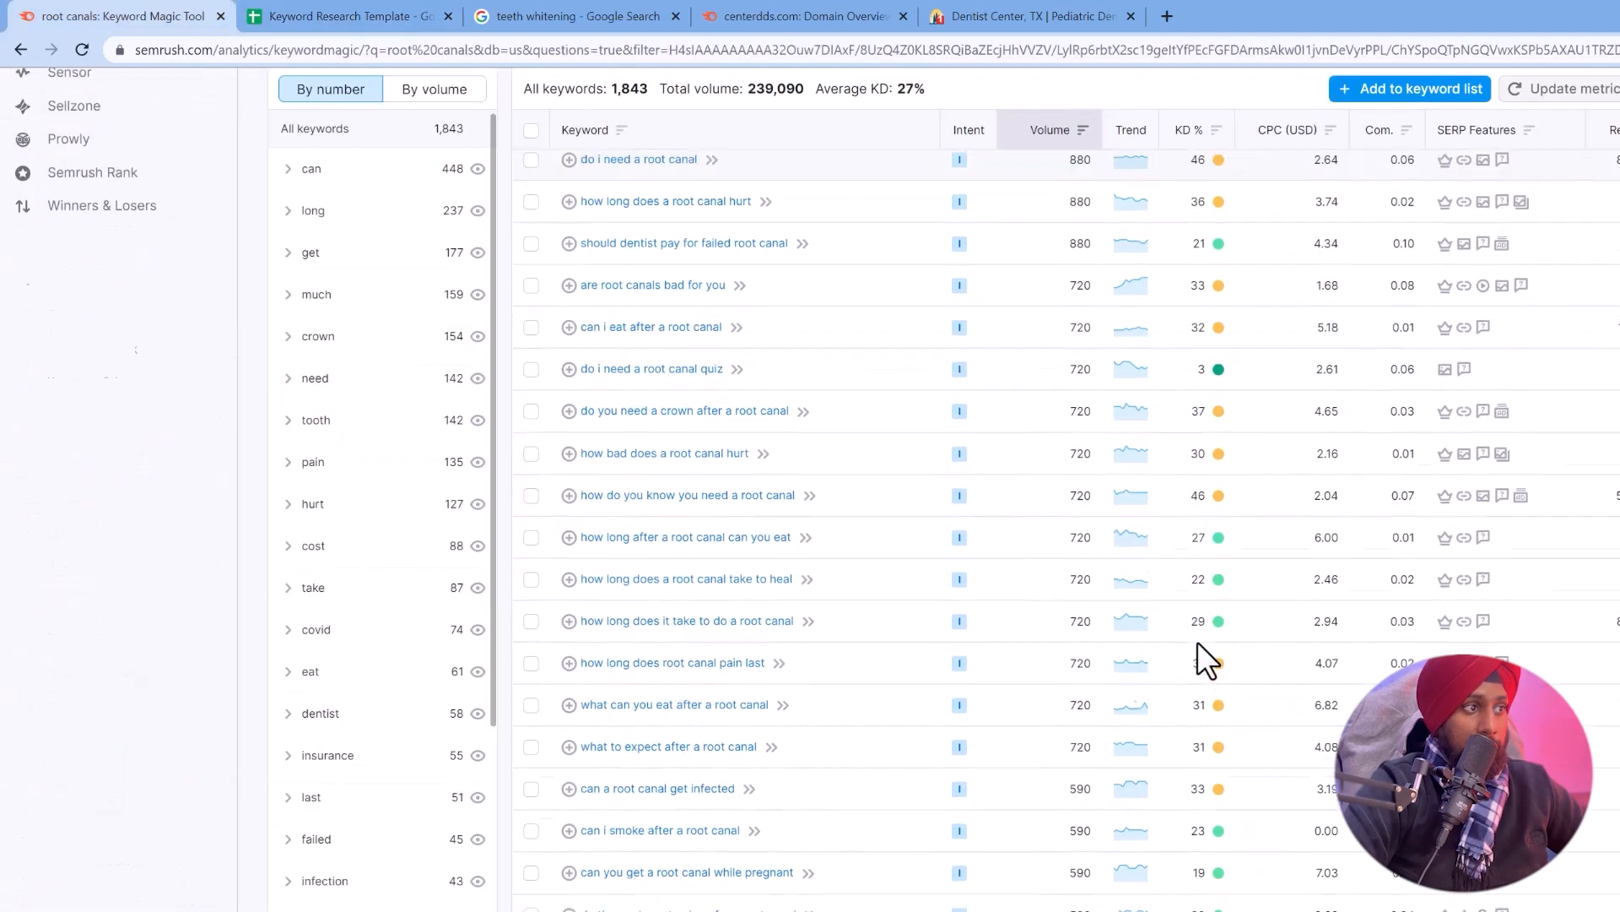
pyautogui.scroll(5, 780, 806)
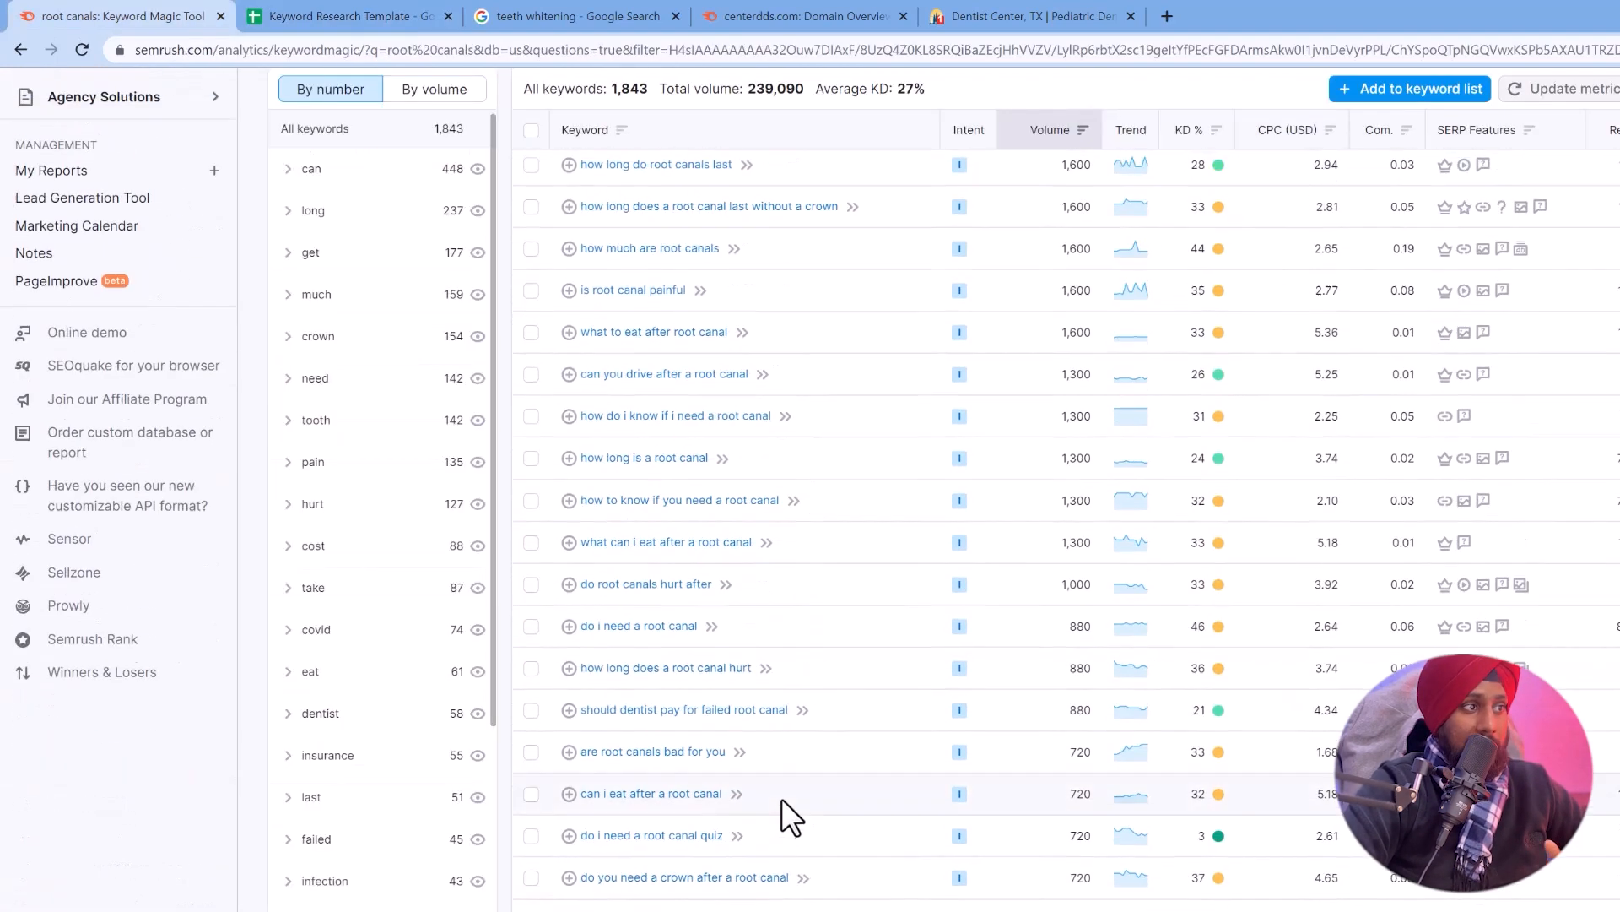
pyautogui.scroll(10, 802, 778)
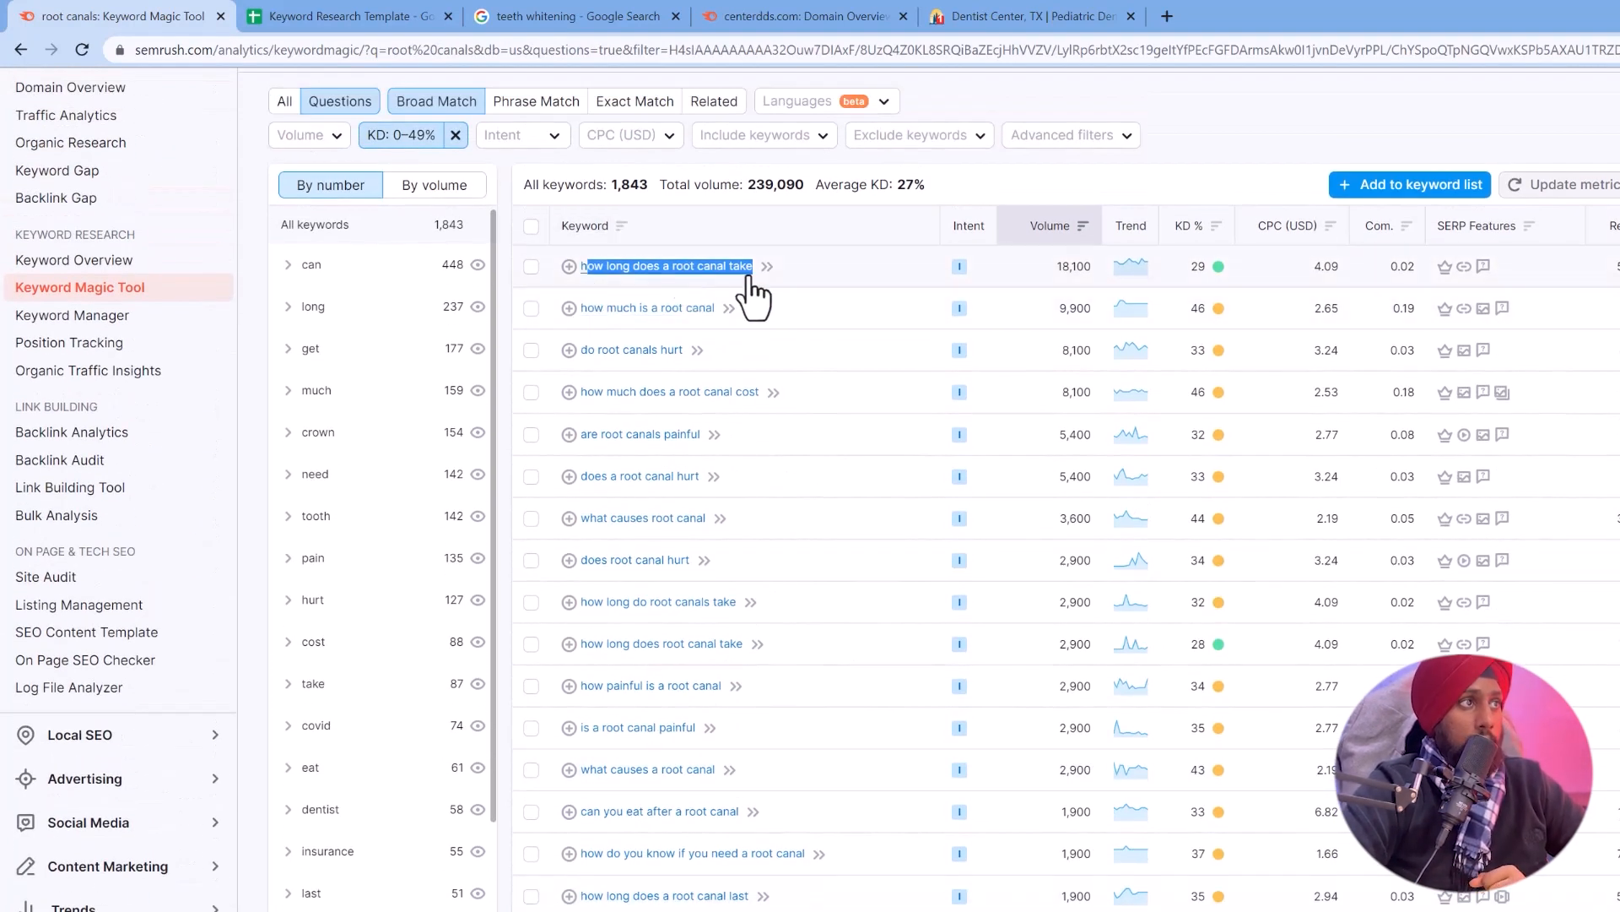
pyautogui.click(792, 346)
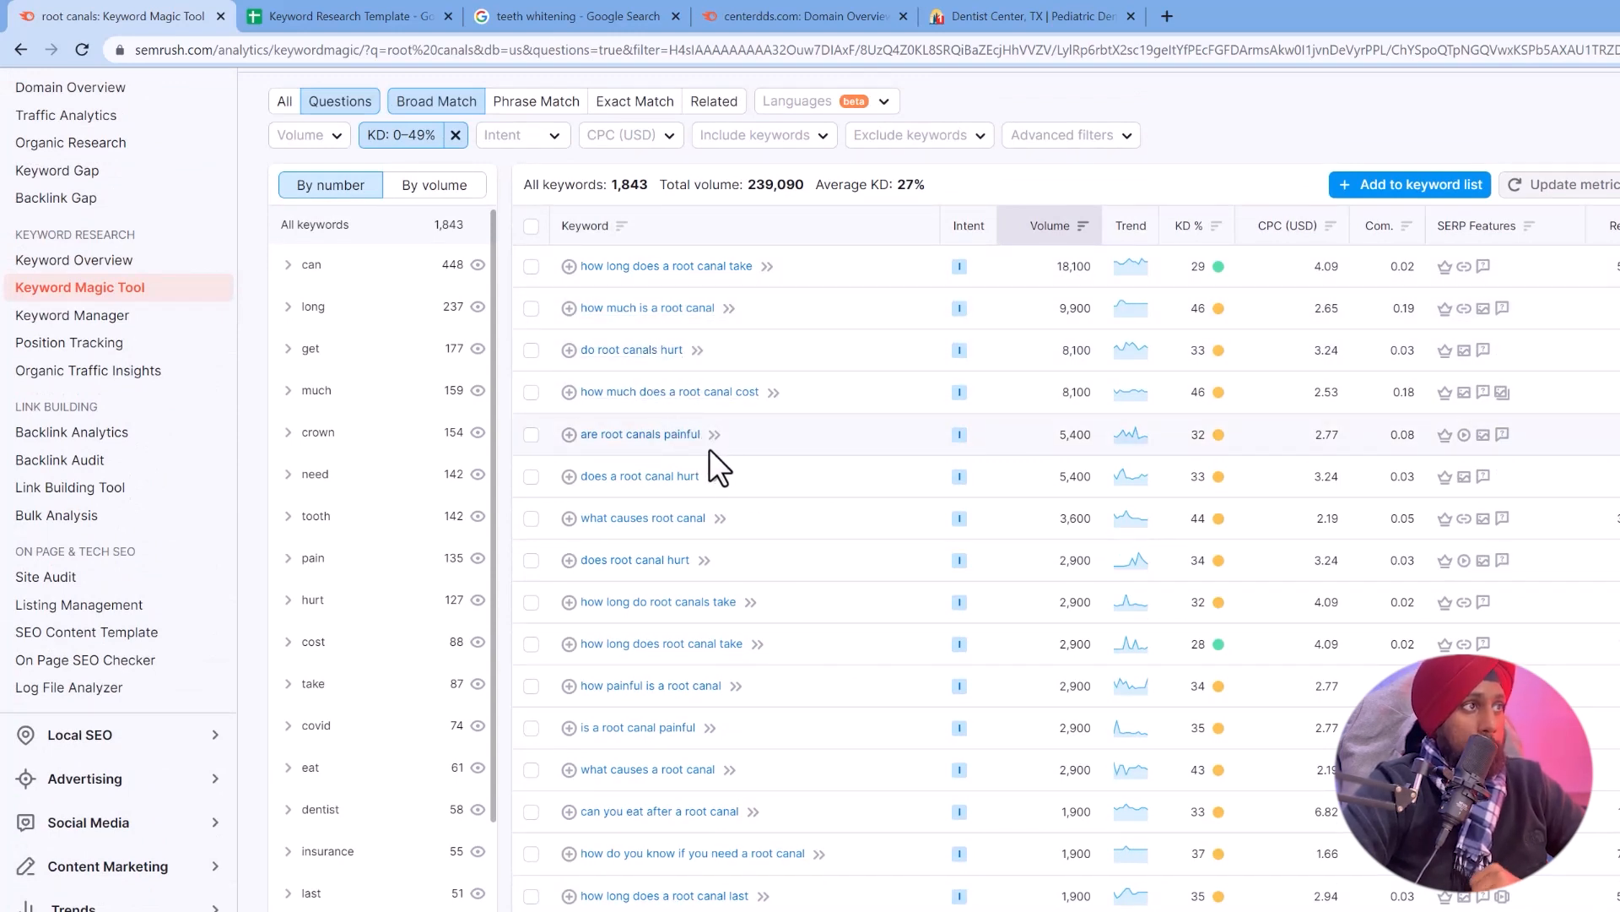
pyautogui.scroll(-1, 721, 493)
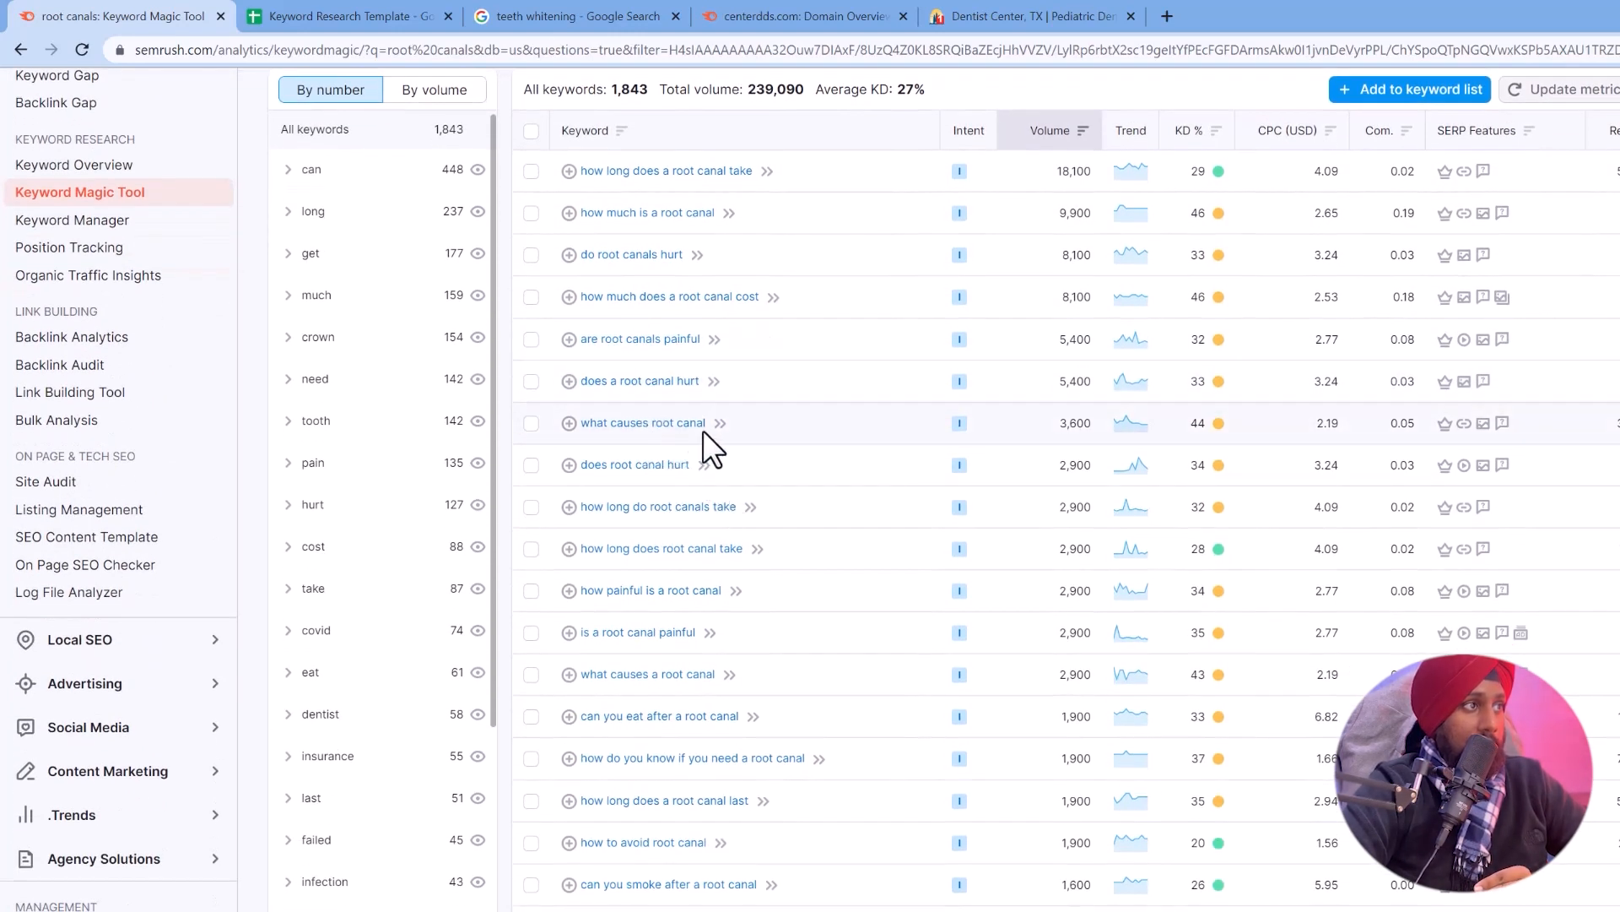
pyautogui.scroll(-1, 616, 493)
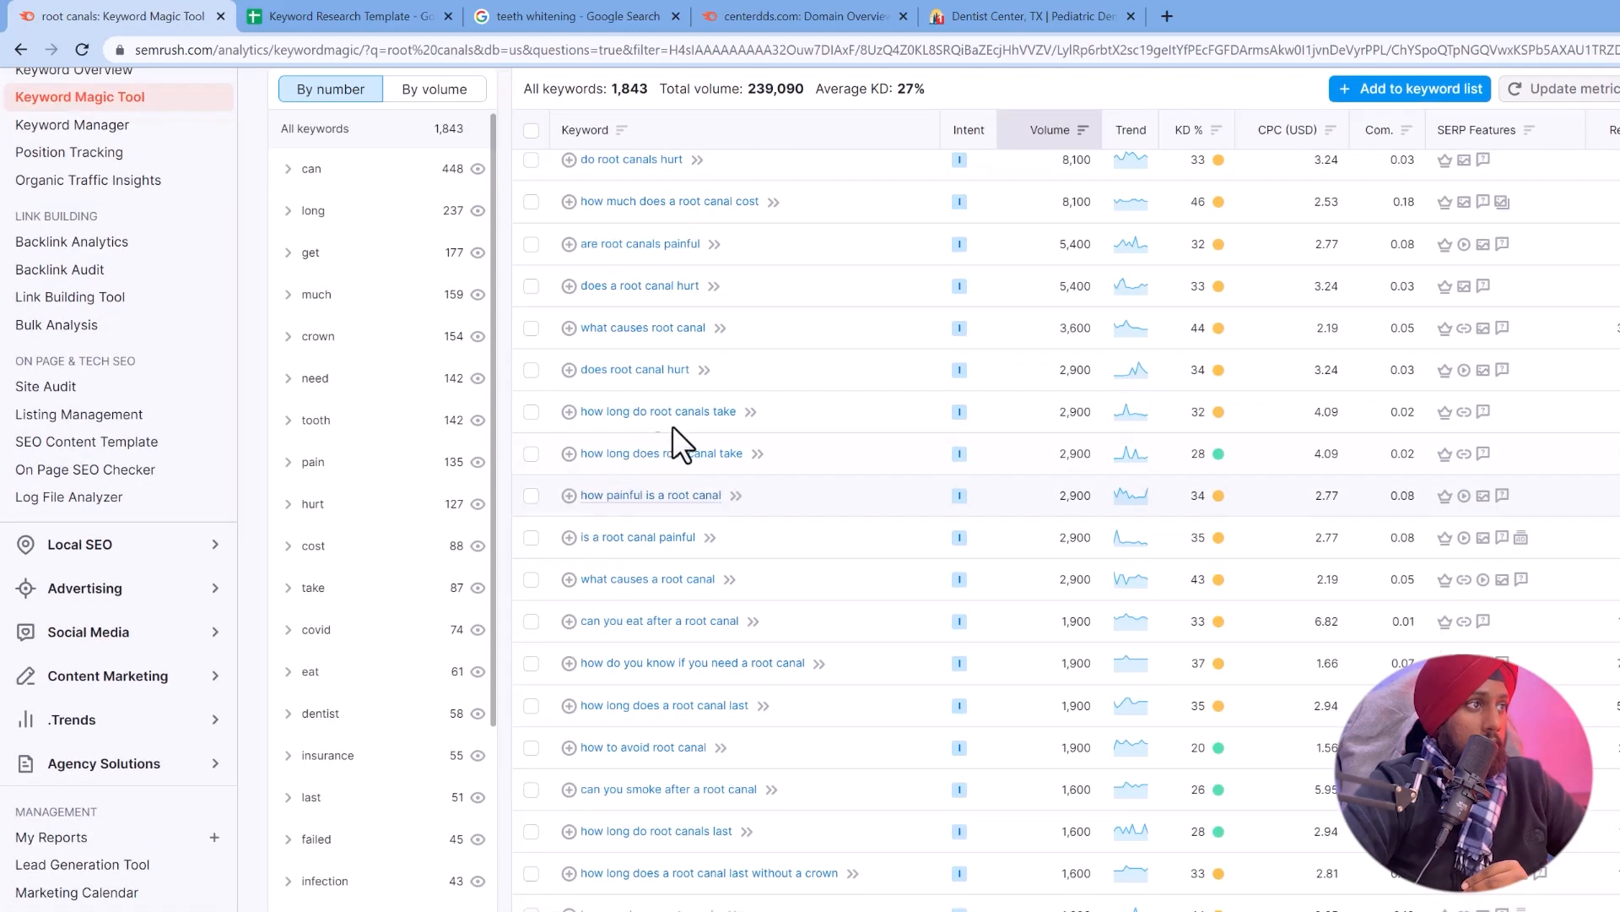
pyautogui.moveTo(729, 422); pyautogui.dragTo(605, 418)
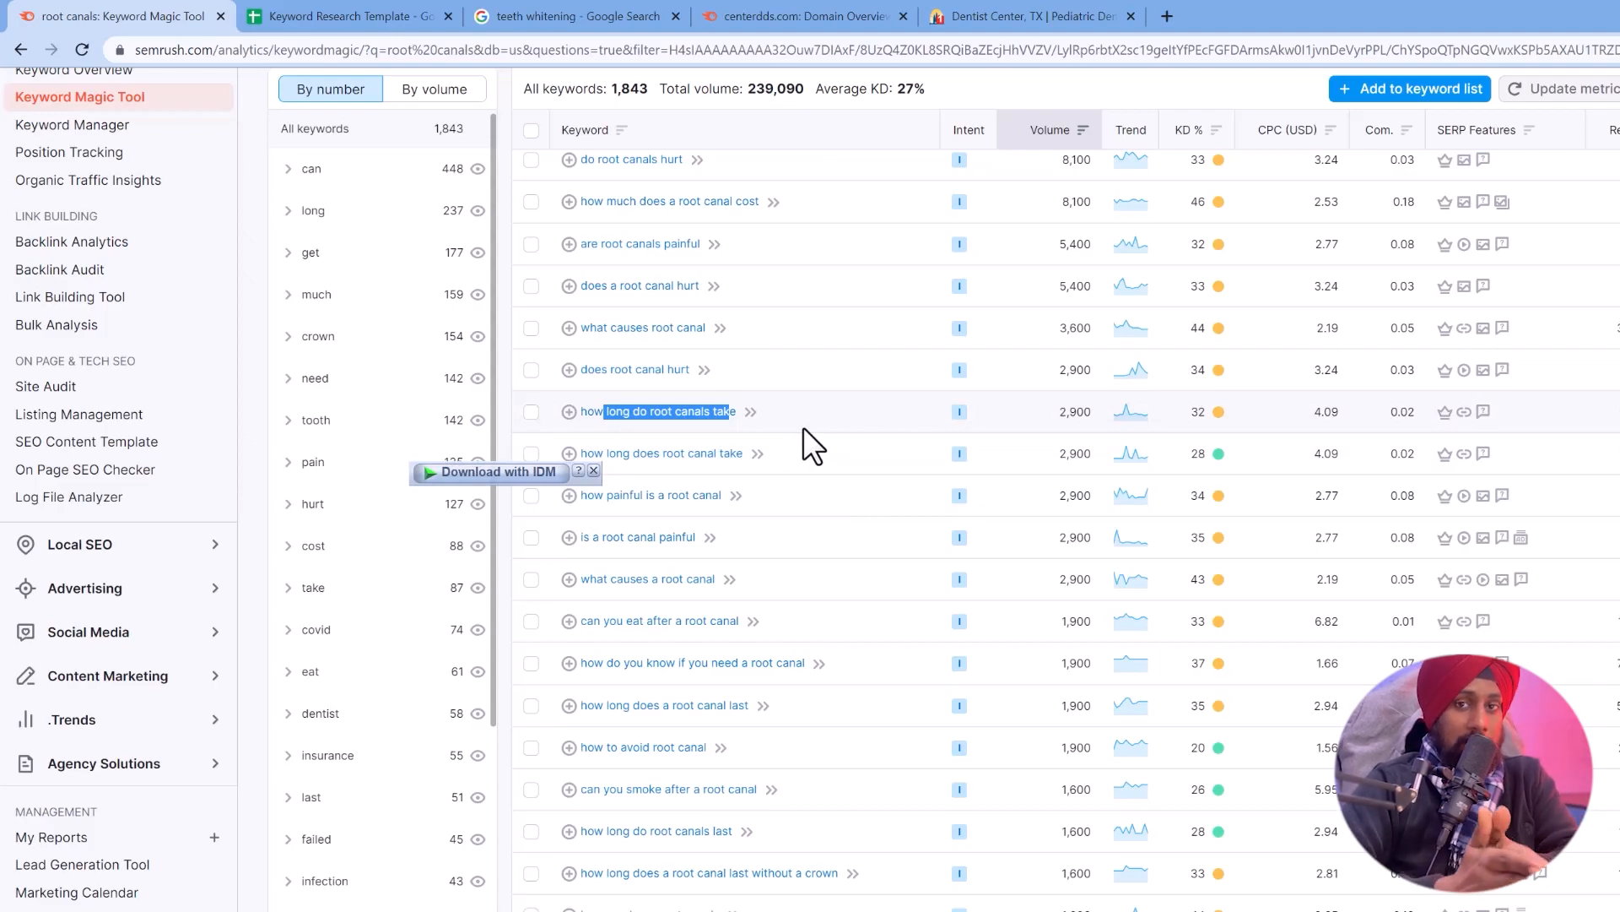
# Switch to the Google Sheets template and enter the bold blog slug /how-long-does-a-root-canal-take in cell I25.
pyautogui.click(371, 16)
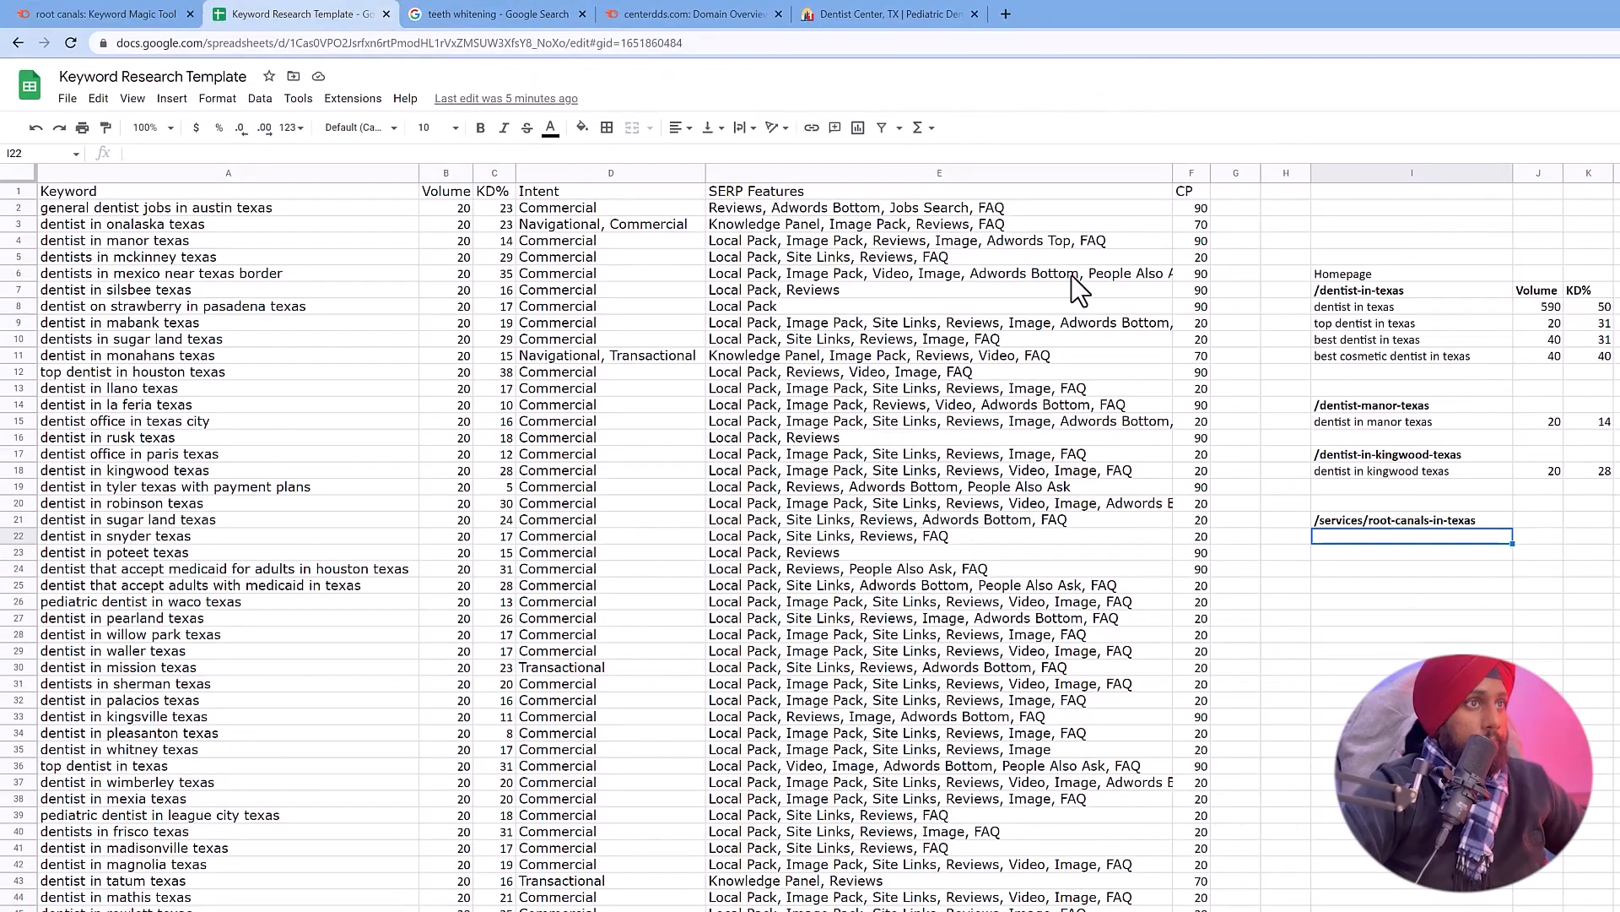
pyautogui.click(1320, 603)
pyautogui.click(1344, 586)
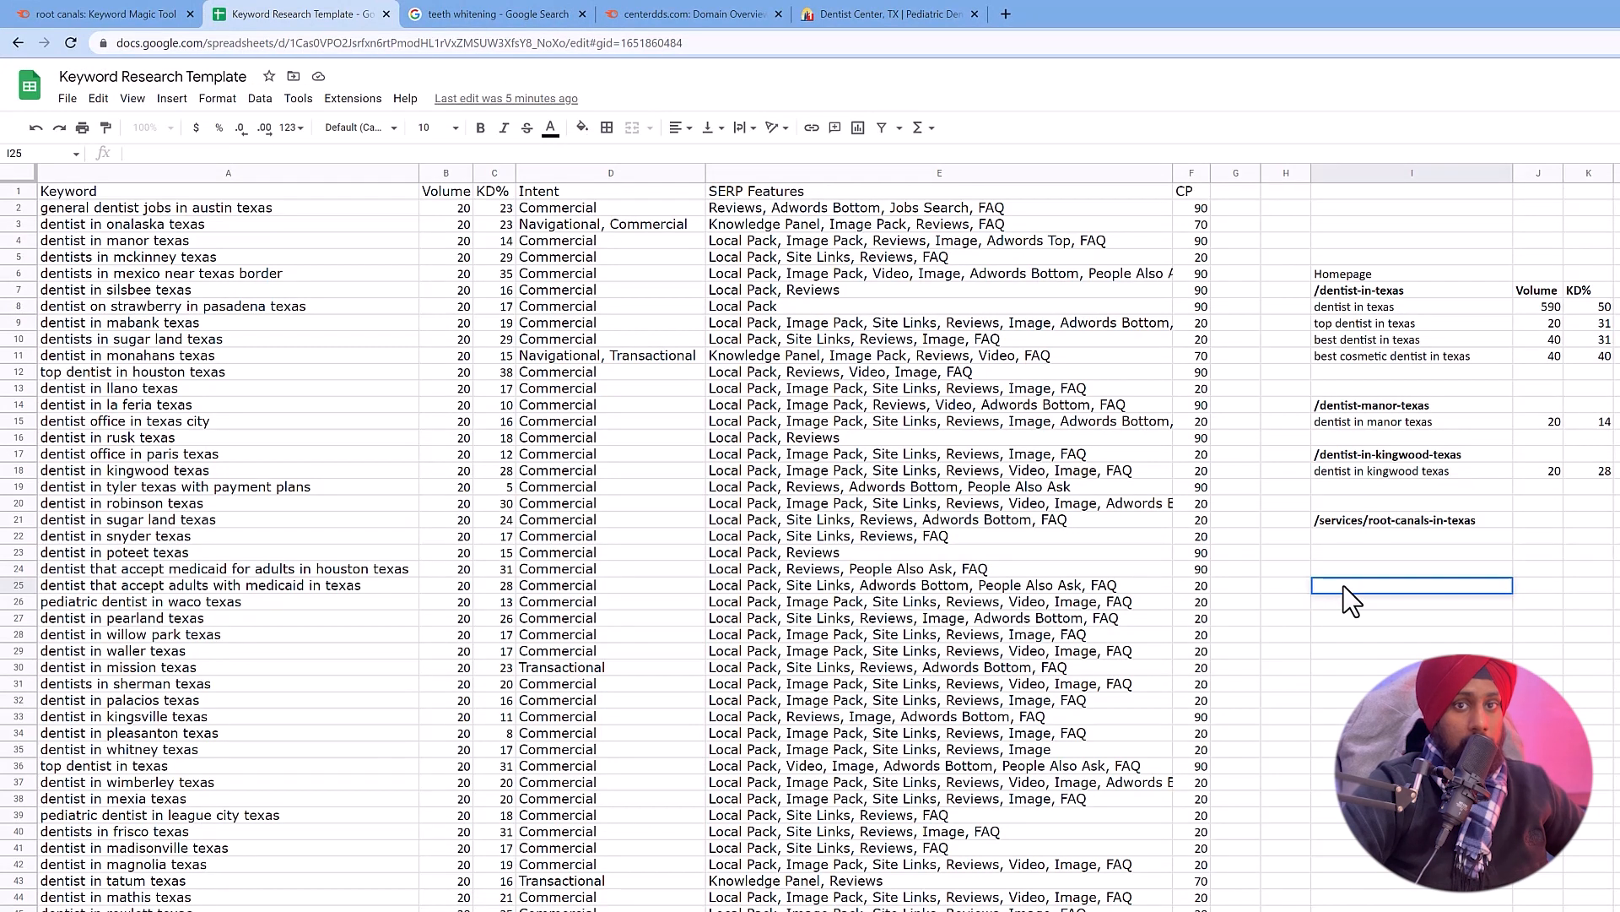
pyautogui.write('/')
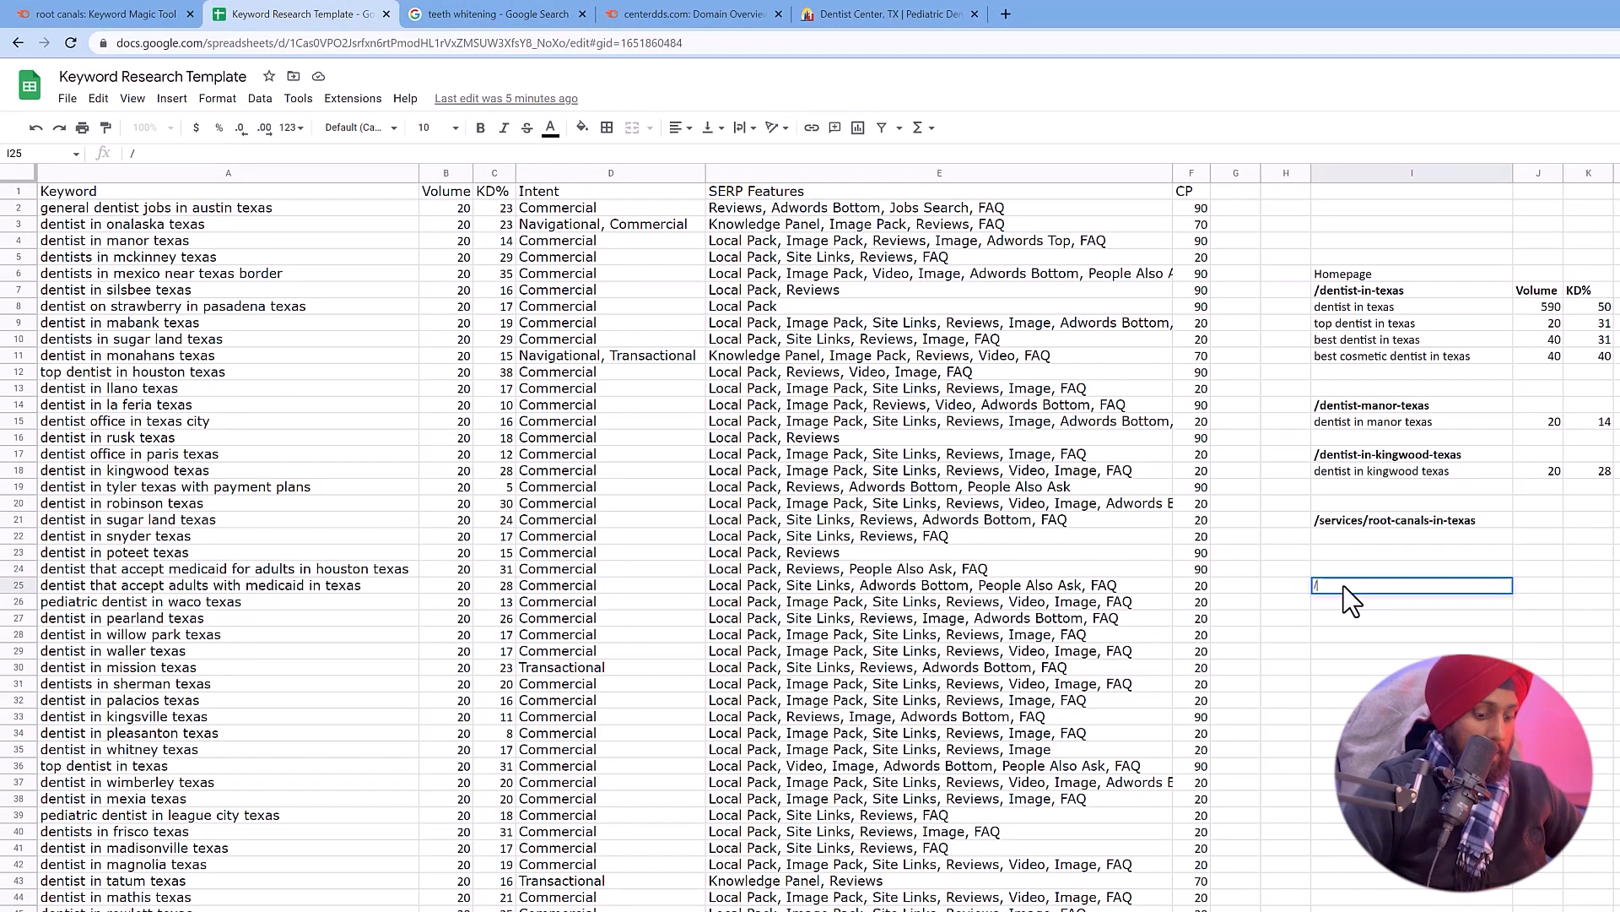
pyautogui.hotkey('ctrl', 'v')
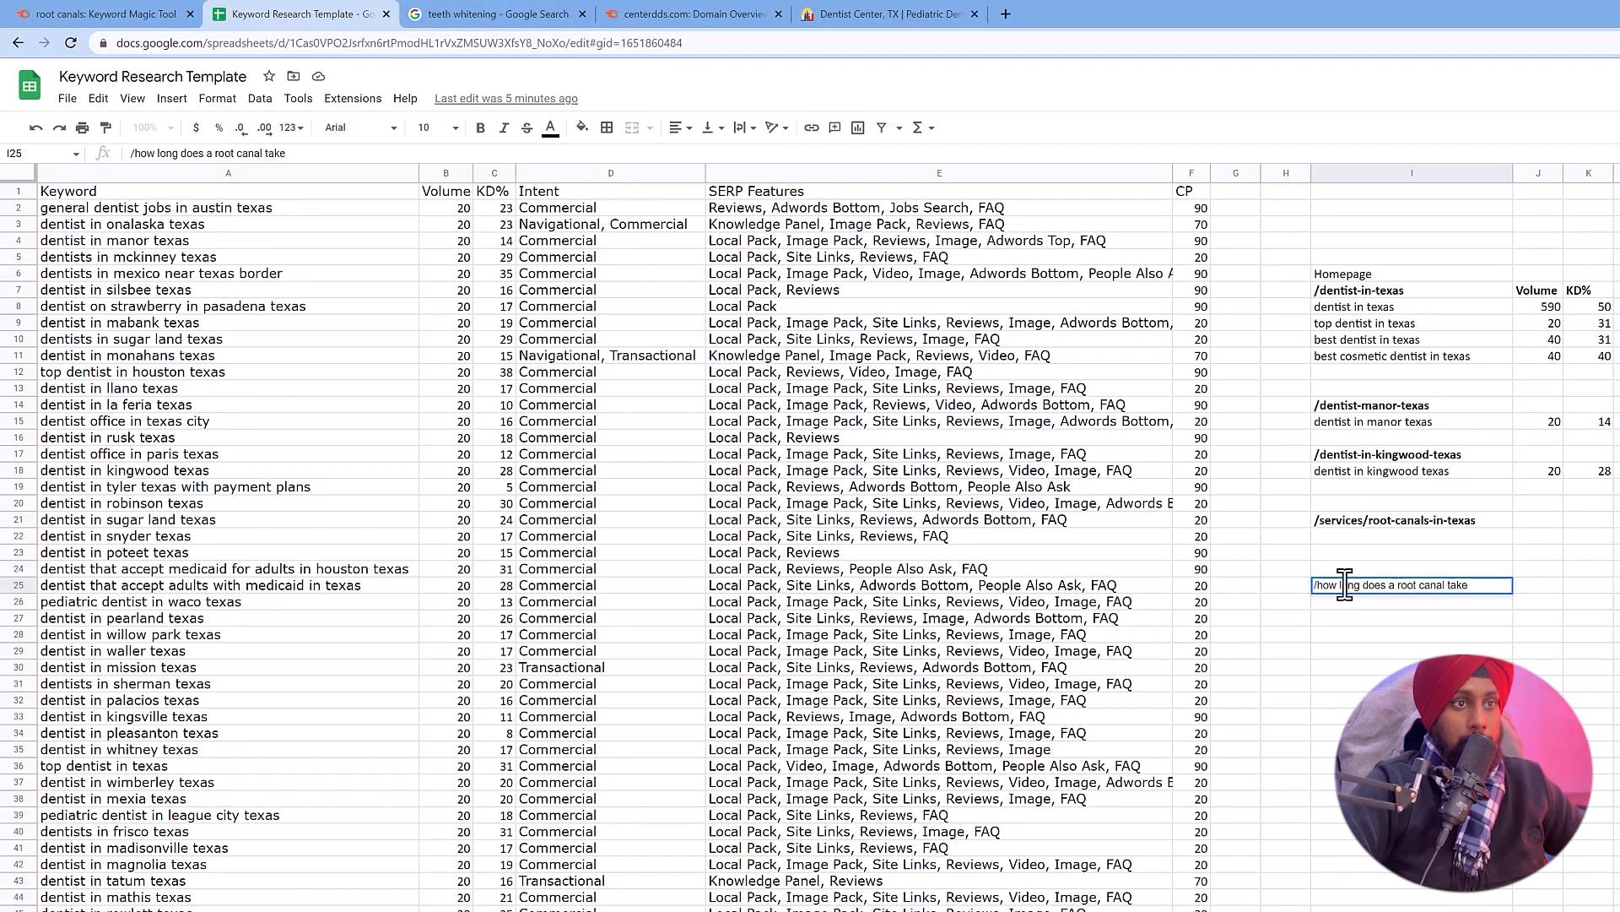
pyautogui.click(1345, 586)
pyautogui.press('BackSpace')
pyautogui.write('-')
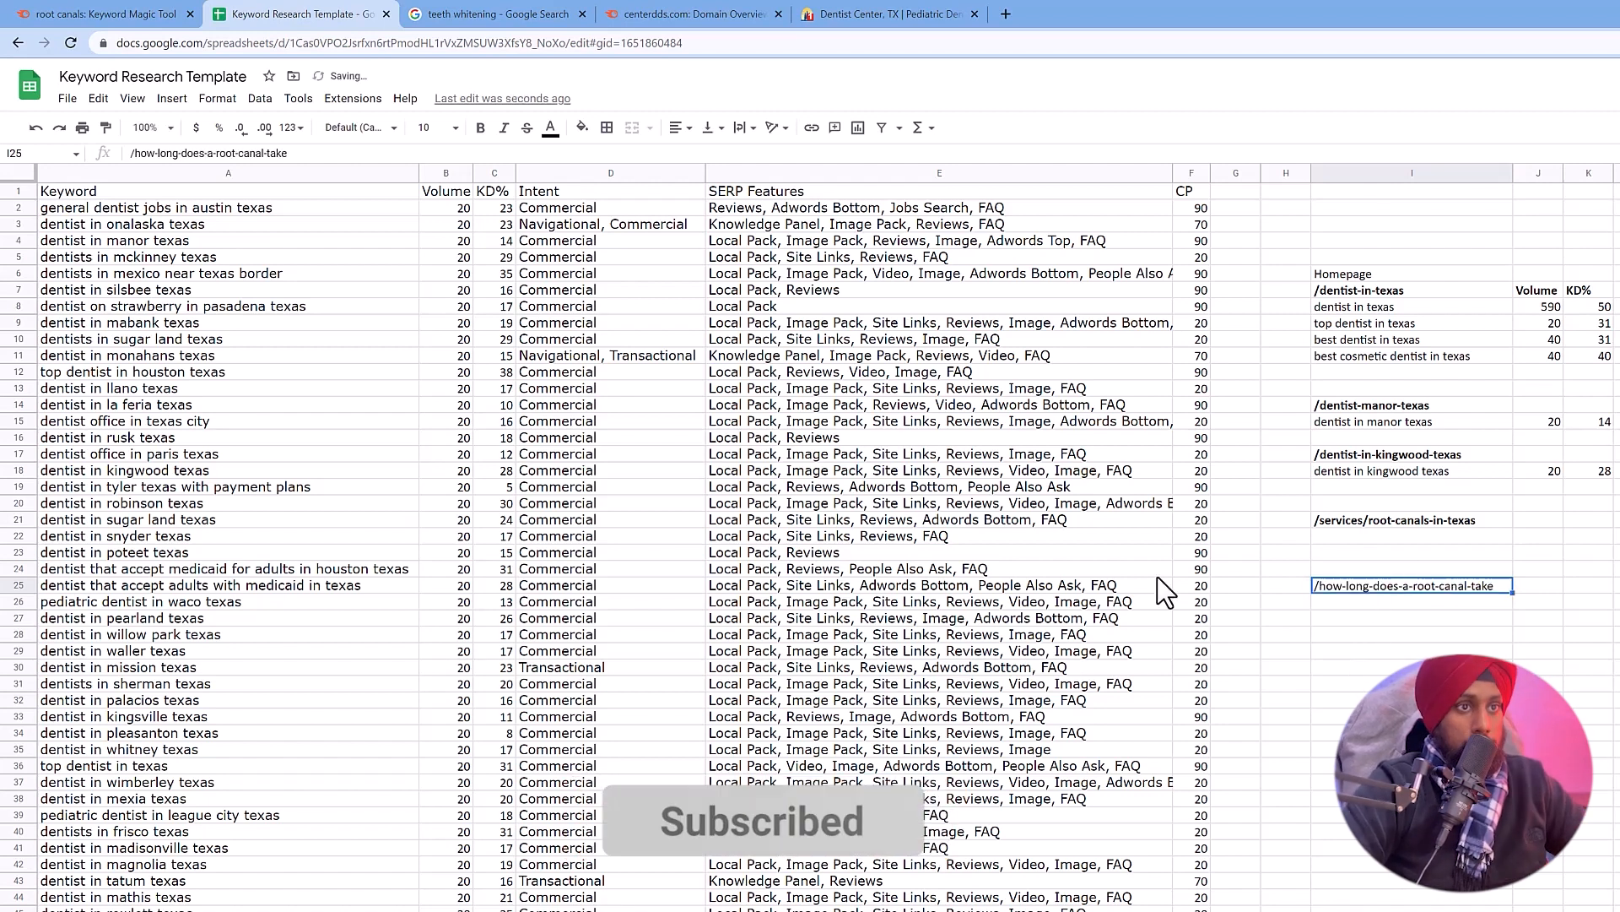
pyautogui.click(480, 128)
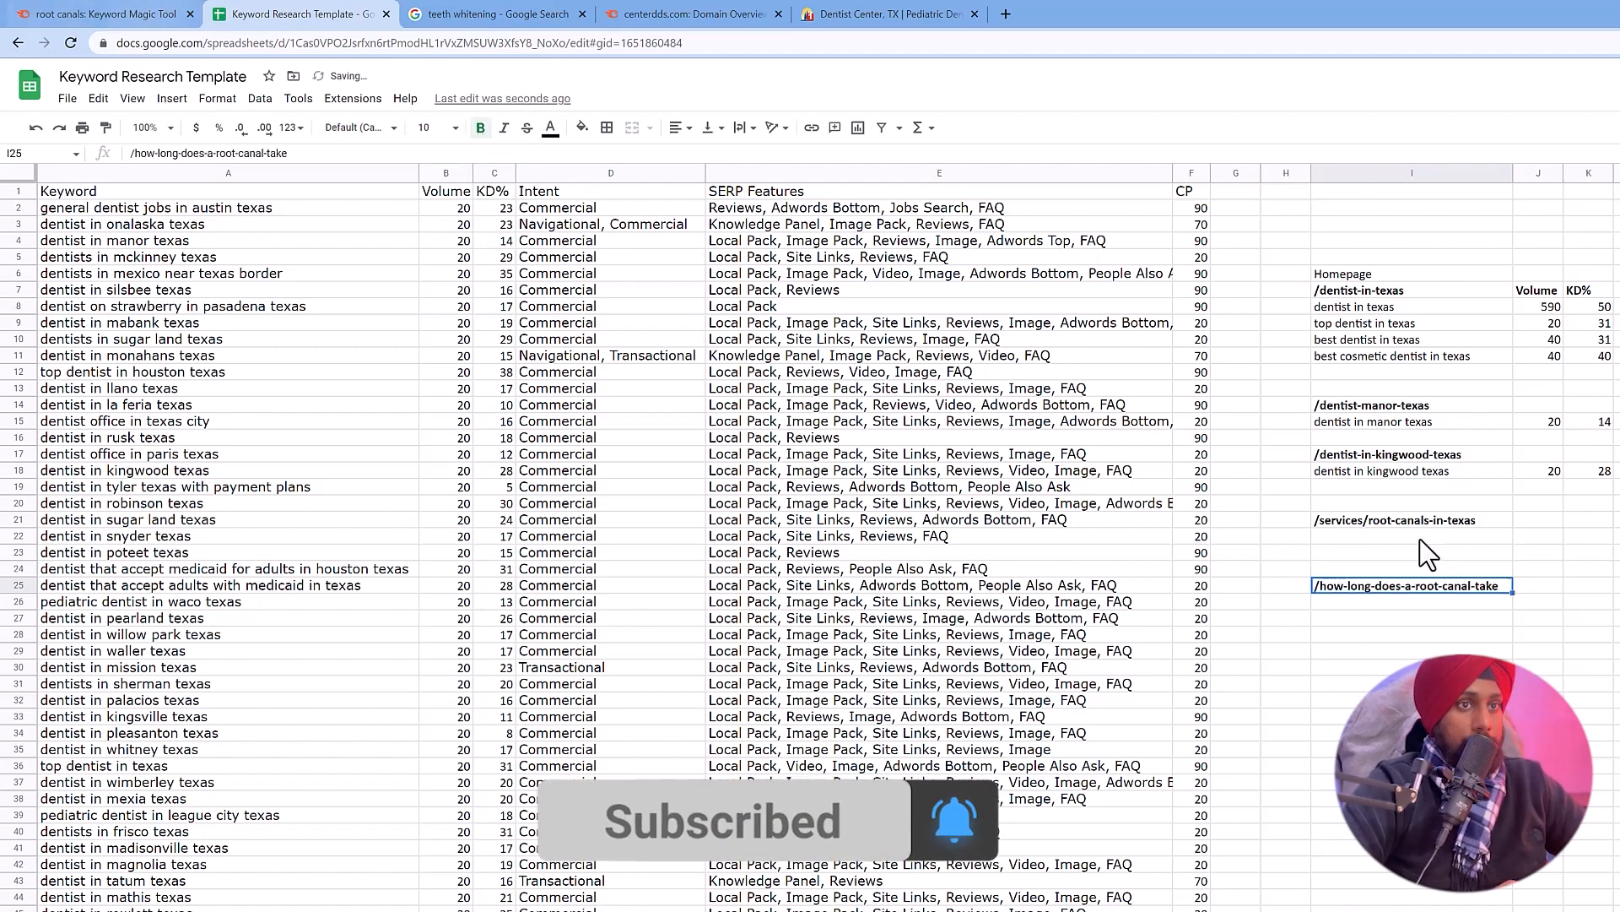
# Compare the similar root canal duration questions in Semrush with the homepage keyword group I8:K11 in the sheet, ending on cell I26.
pyautogui.click(102, 13)
pyautogui.moveTo(521, 355); pyautogui.dragTo(616, 358)
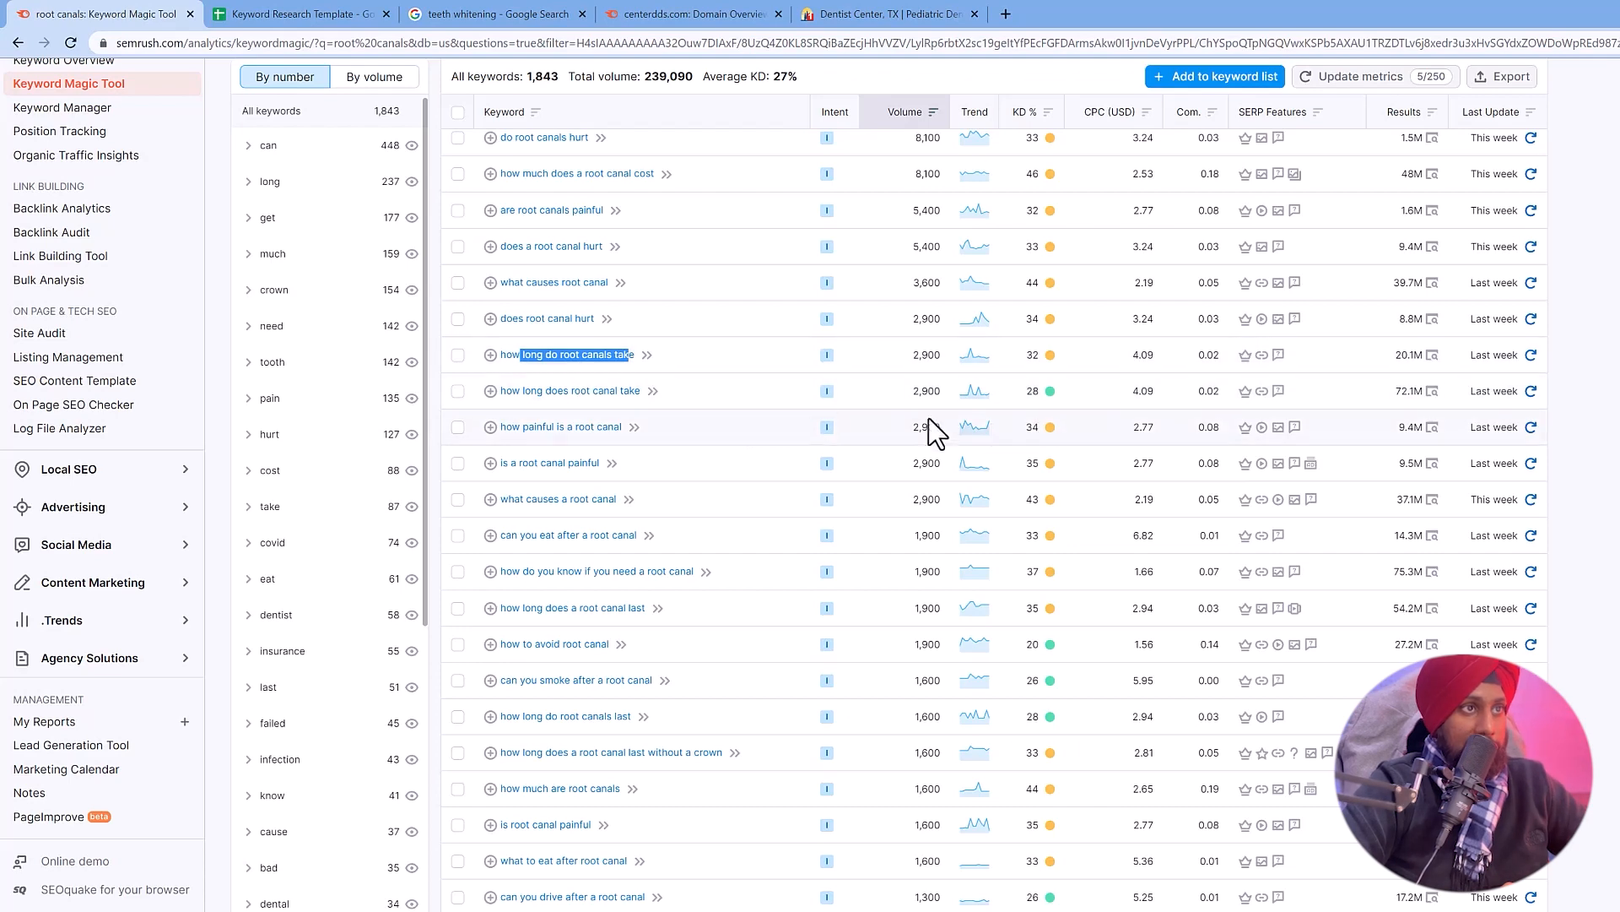
pyautogui.click(622, 373)
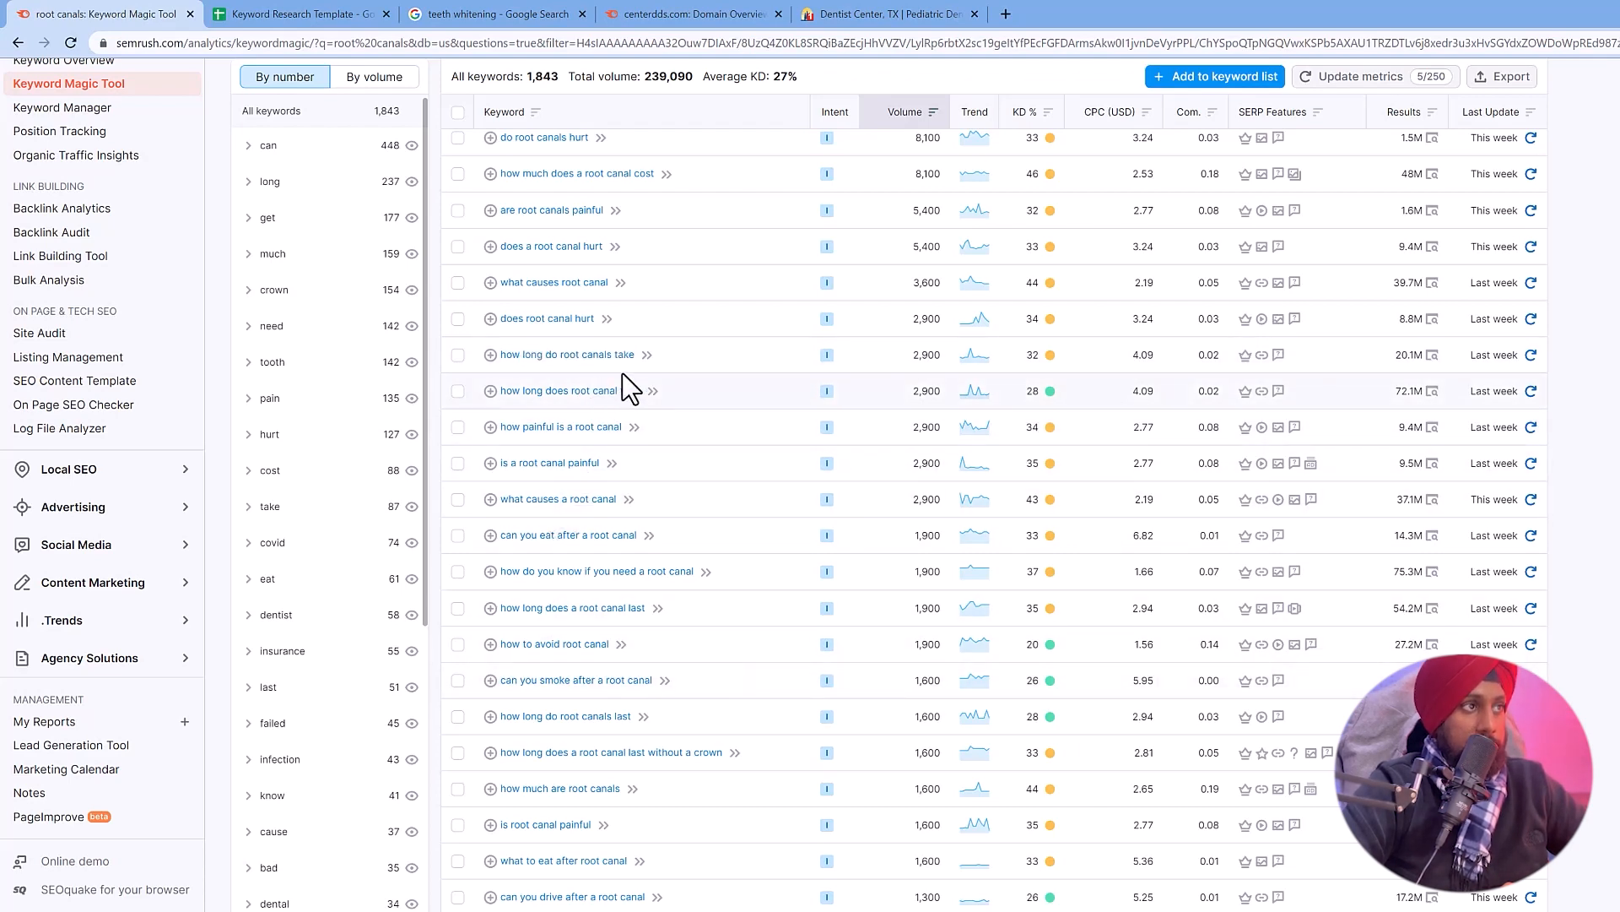
pyautogui.click(338, 15)
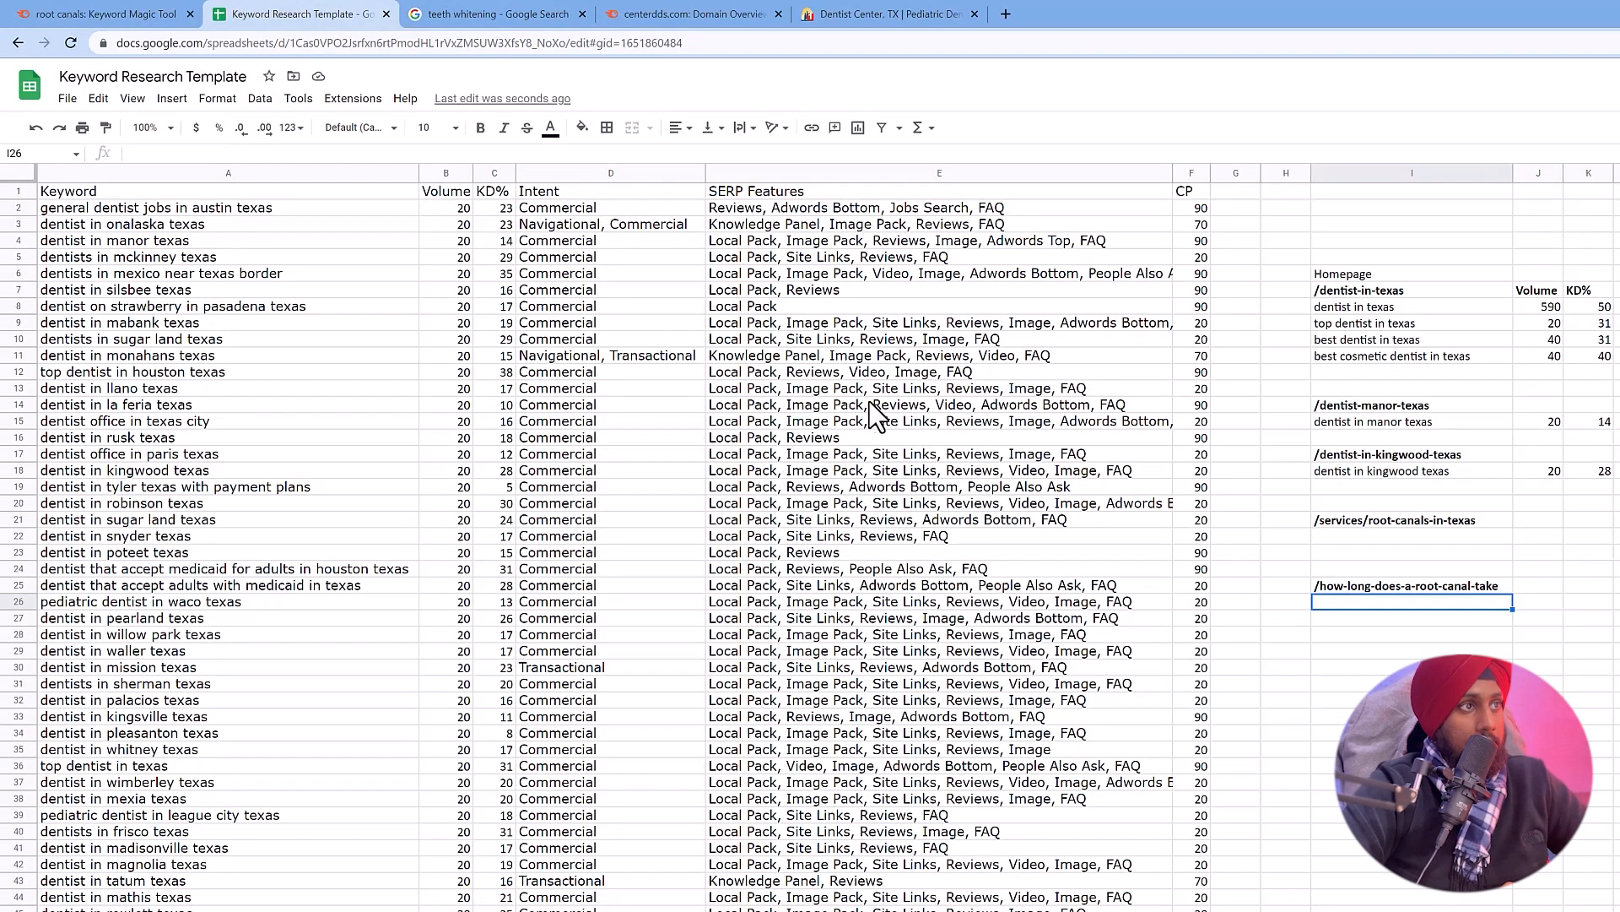
pyautogui.moveTo(1367, 307); pyautogui.dragTo(1589, 356)
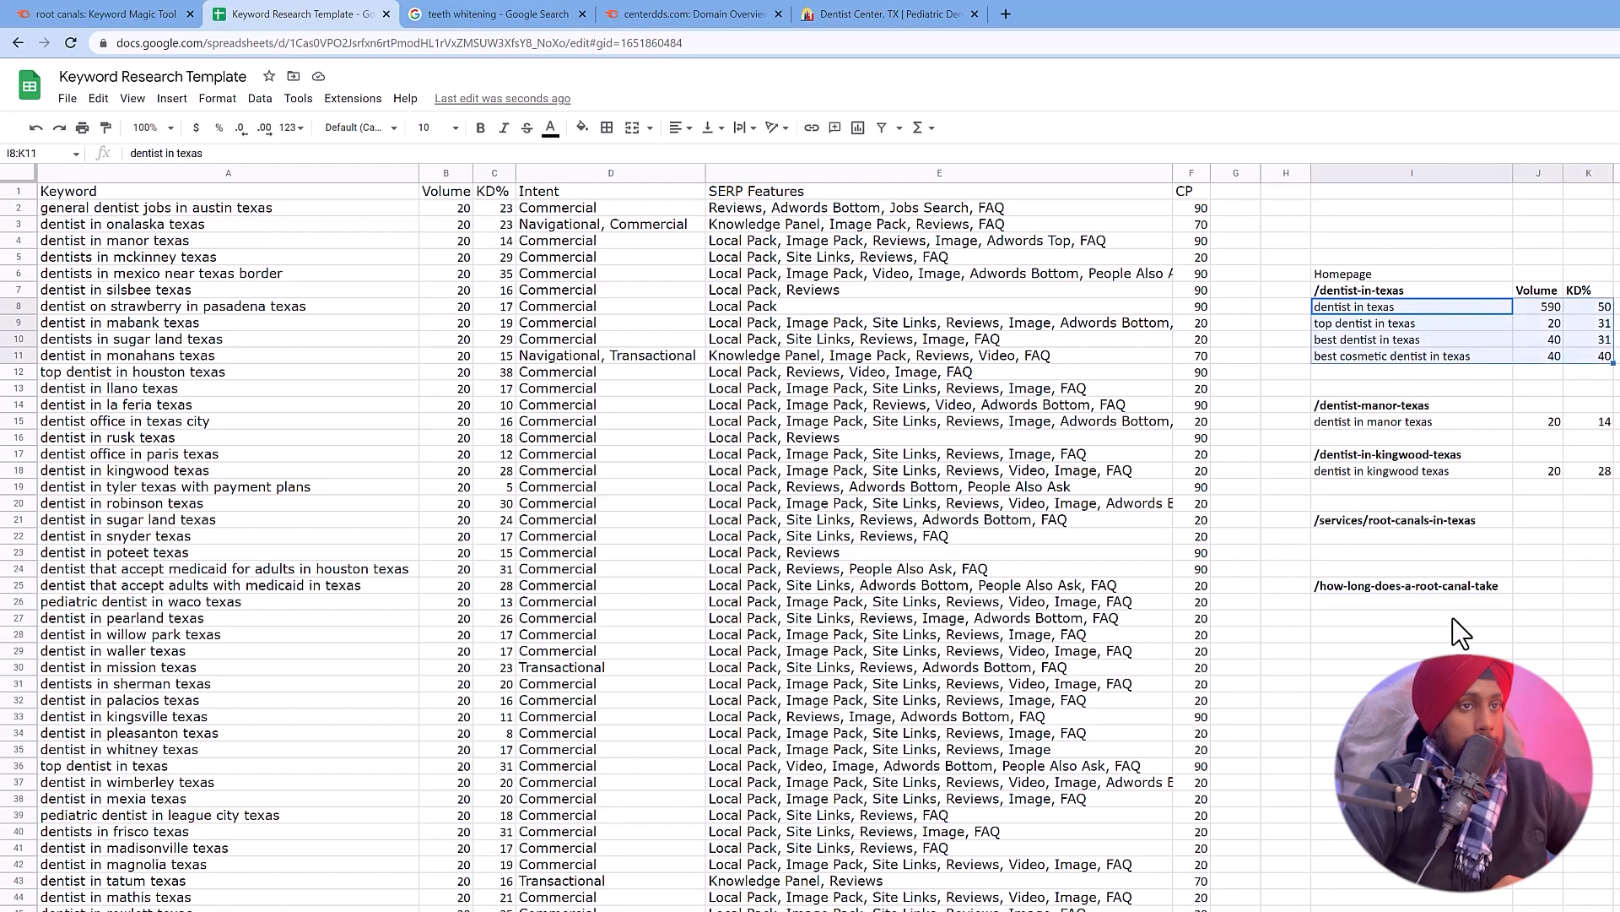
pyautogui.click(1406, 604)
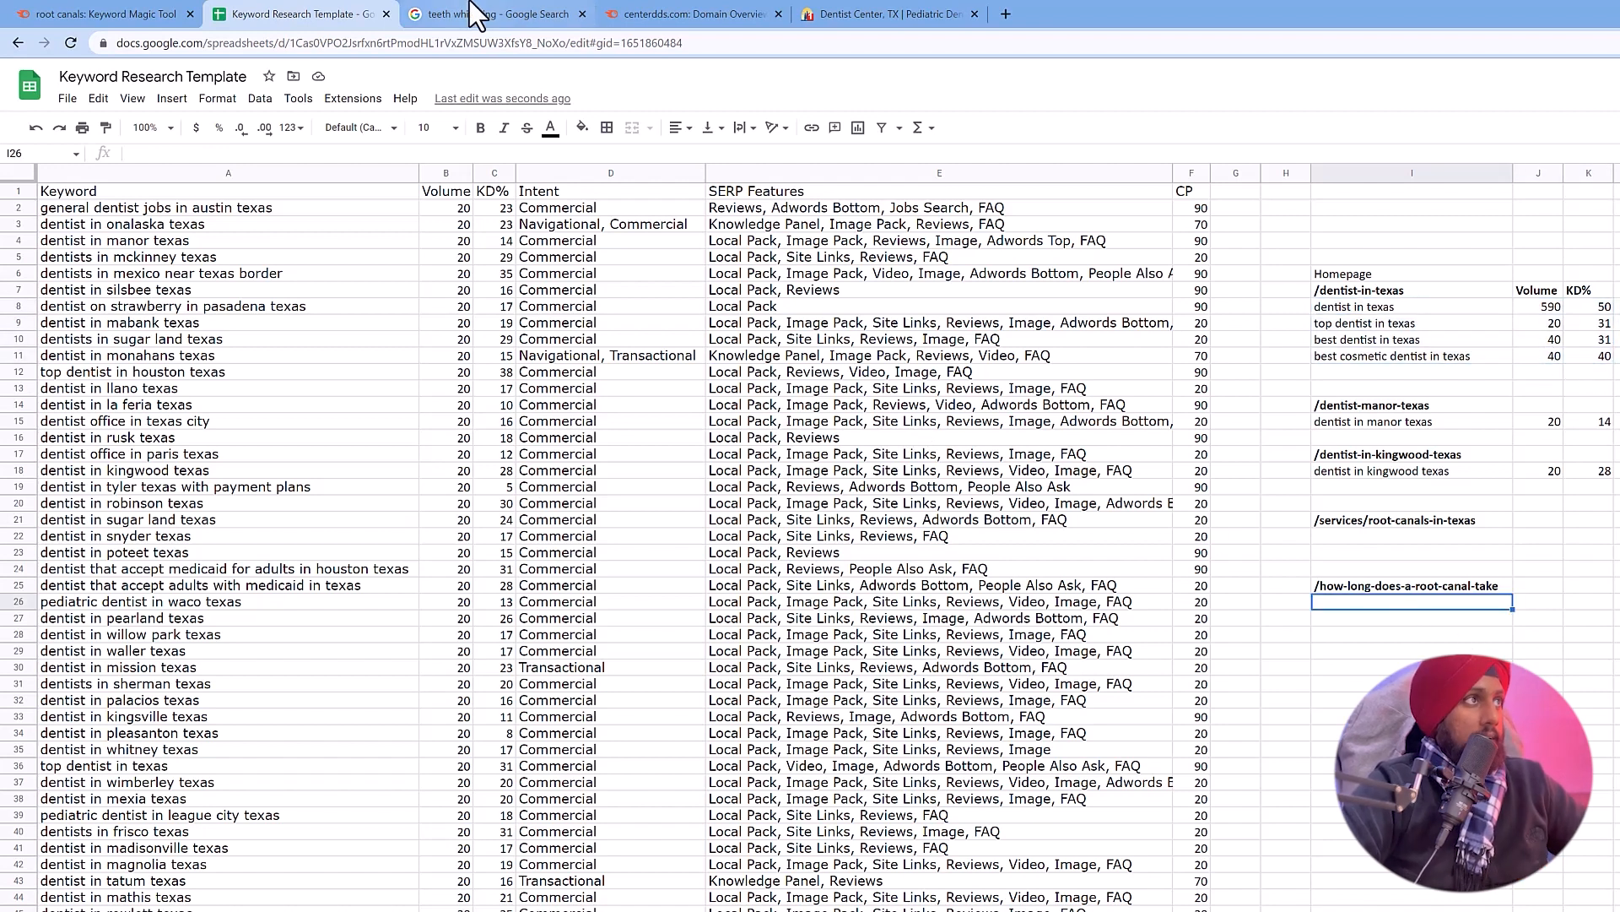
# Switch to Semrush and copy the question keyword "how long does a root canal take" from the results.
pyautogui.click(152, 15)
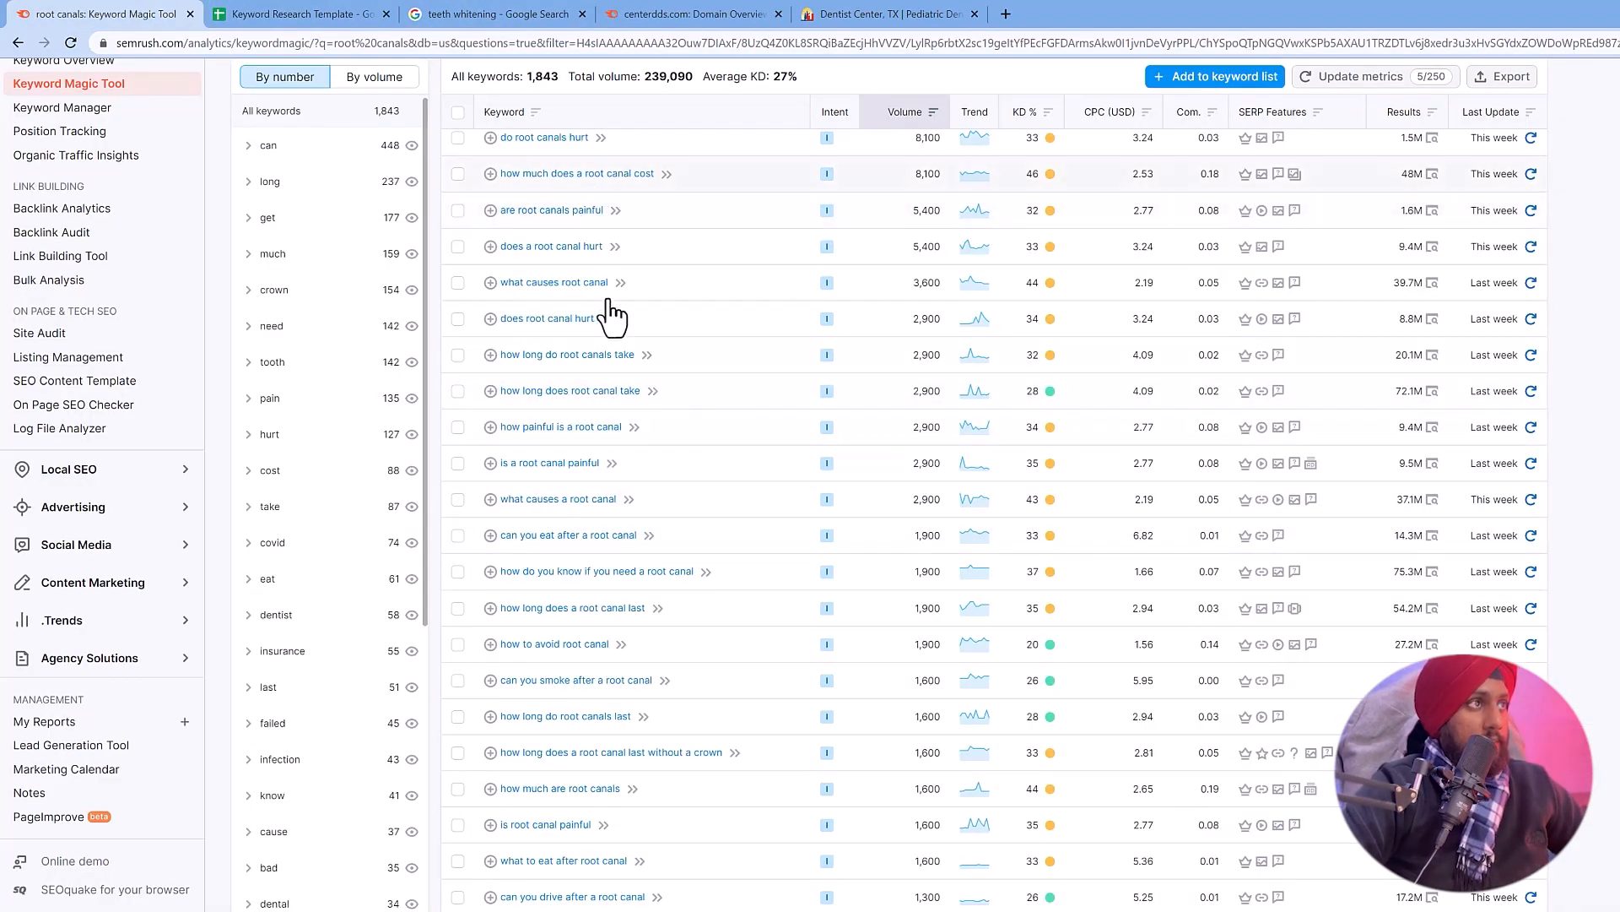
pyautogui.scroll(5, 612, 317)
pyautogui.moveTo(650, 402); pyautogui.dragTo(498, 403)
pyautogui.hotkey('ctrl', 'c')
pyautogui.moveTo(1036, 397)
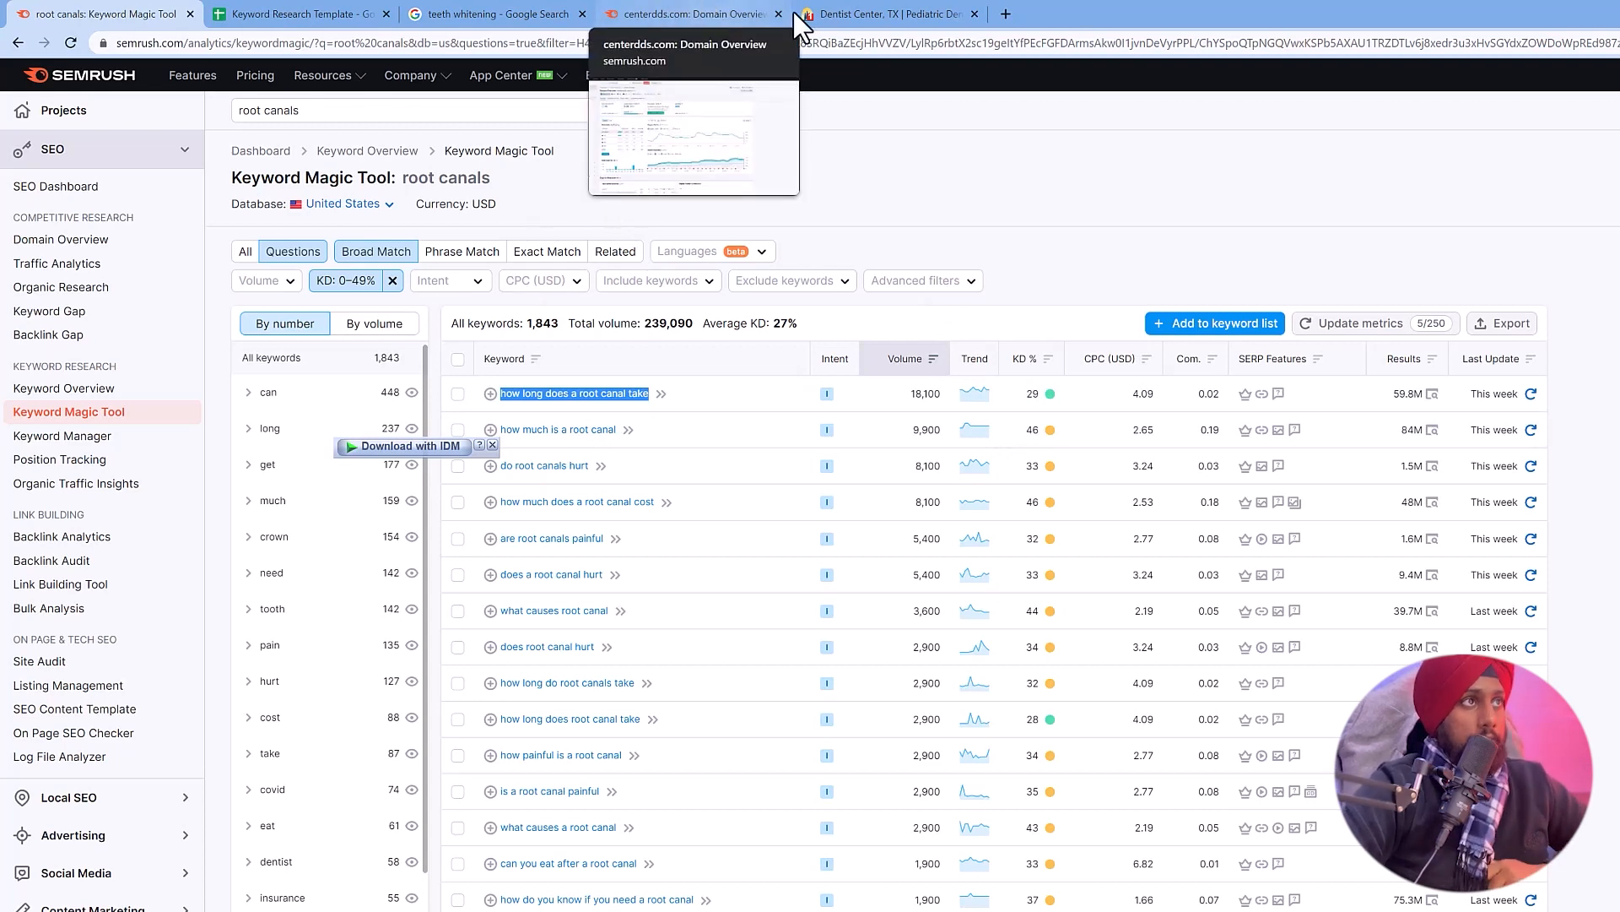
# Open surferseo.com in a new browser tab and log in to Surfer with the Google account.
pyautogui.click(1008, 14)
pyautogui.write('surferseo.c')
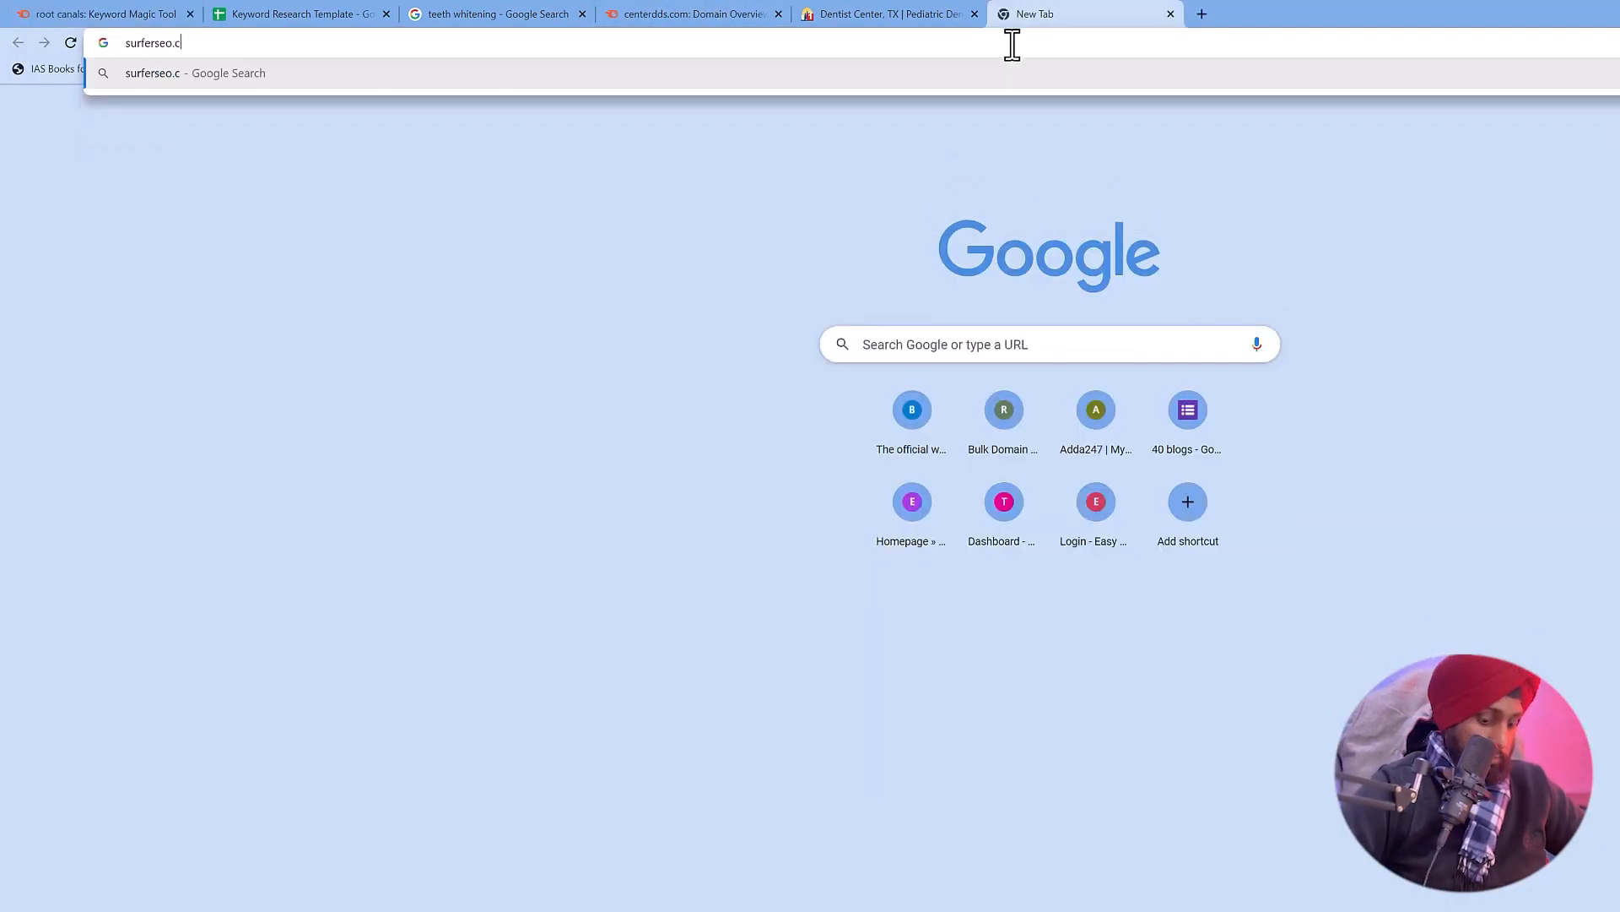
pyautogui.write('om')
pyautogui.press('Return')
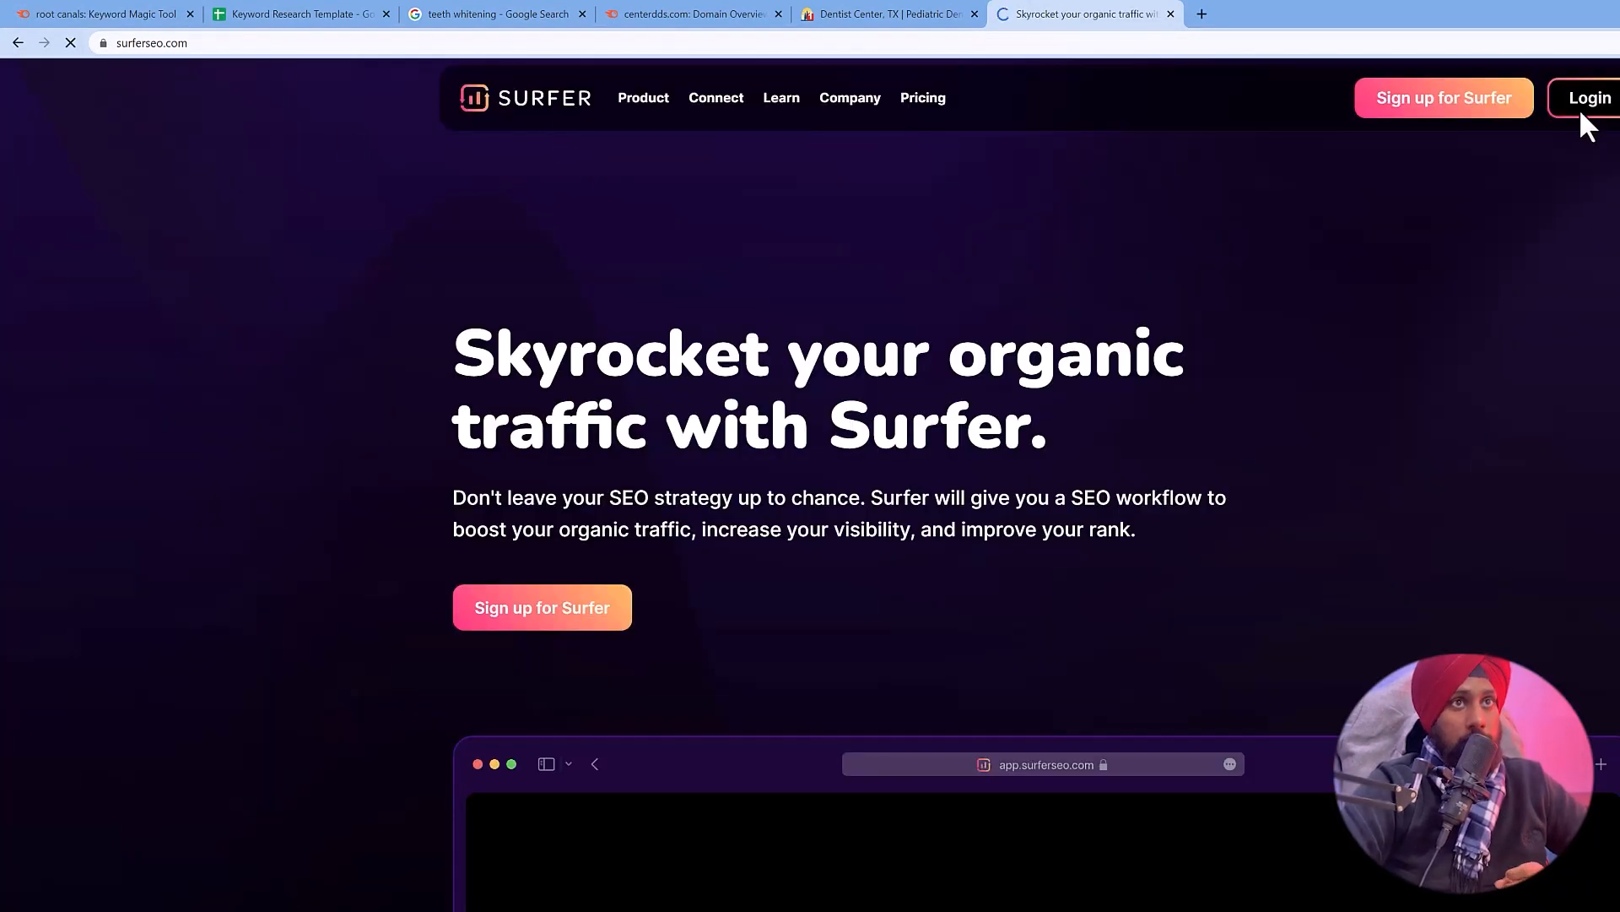
pyautogui.click(1581, 112)
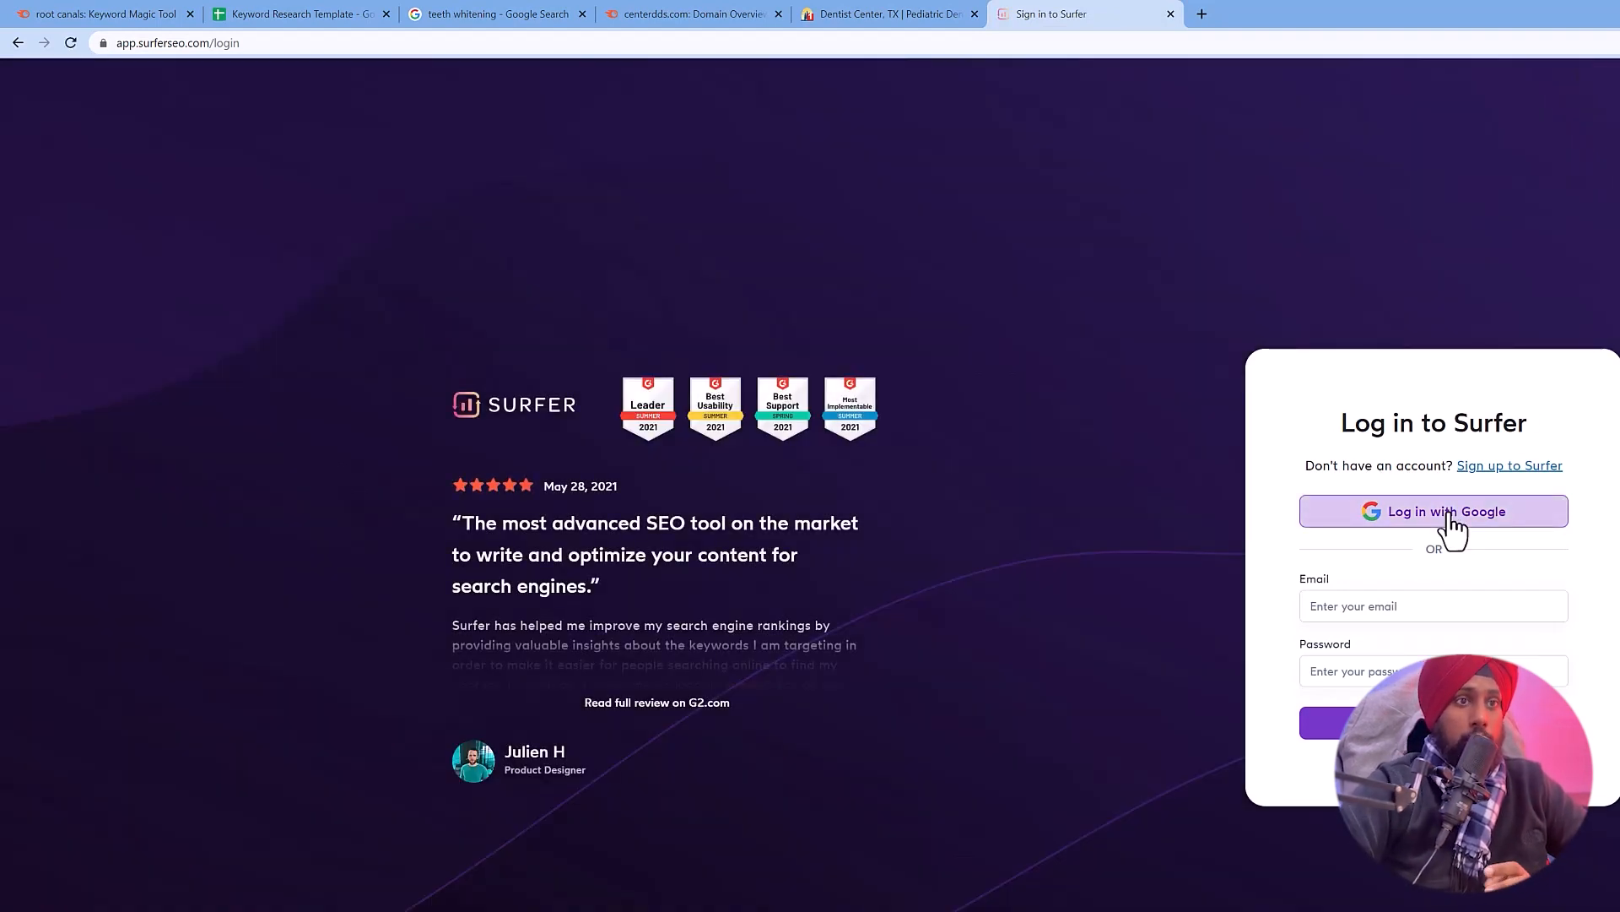
pyautogui.click(1452, 527)
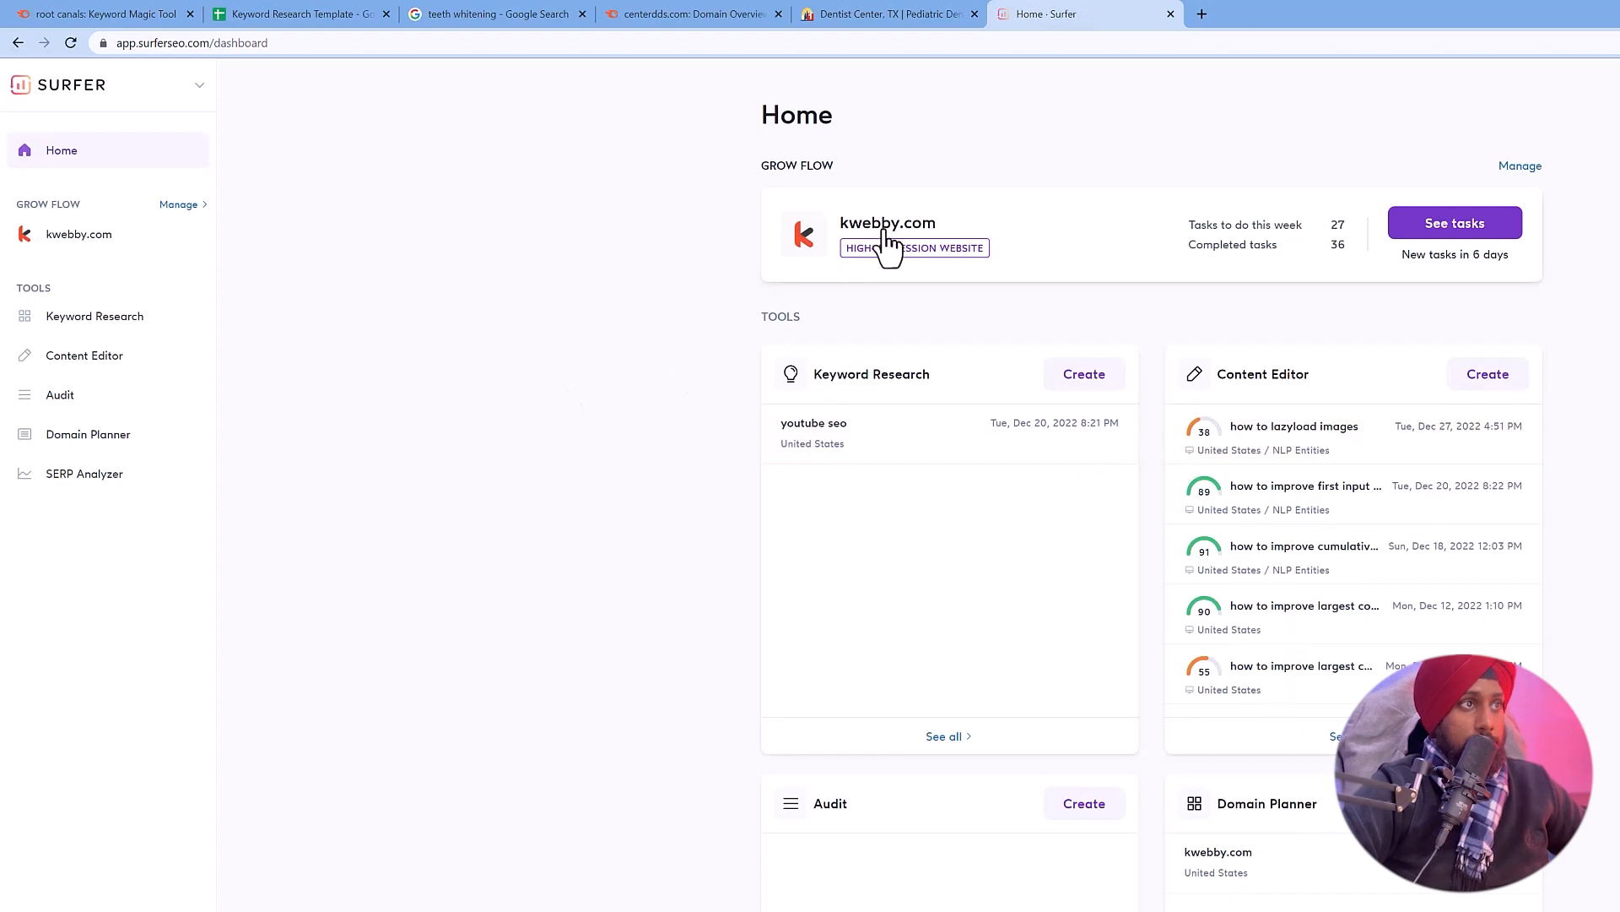
# Open Surfer's Content Editor and add the copied keyword "how long does a root canal take" for a new query.
pyautogui.click(83, 356)
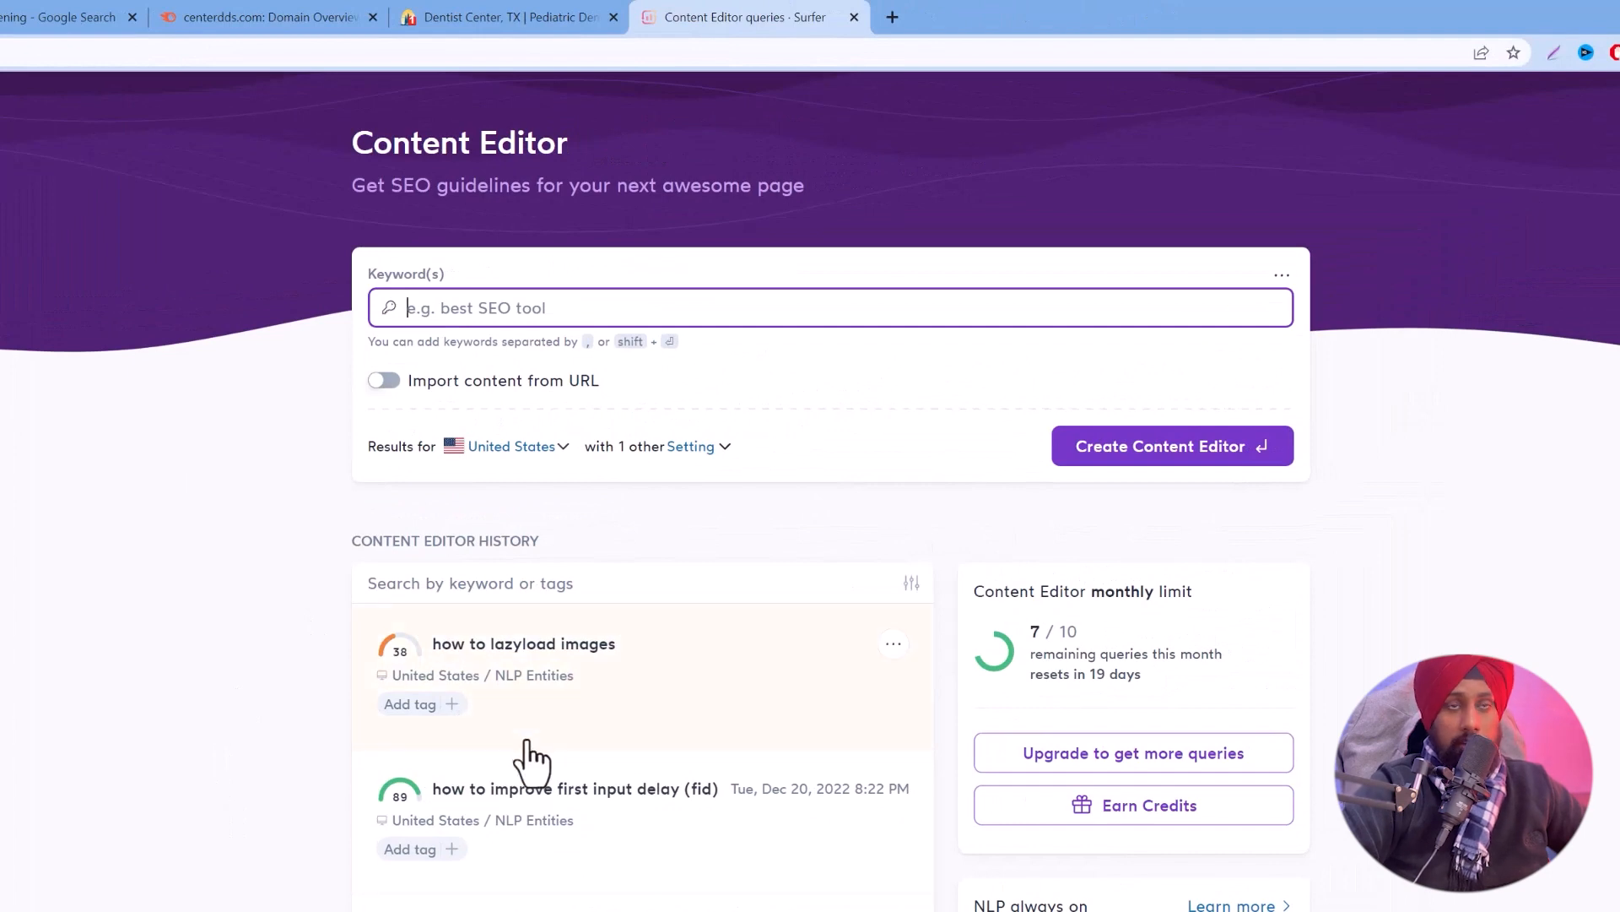
pyautogui.hotkey('ctrl', 'v')
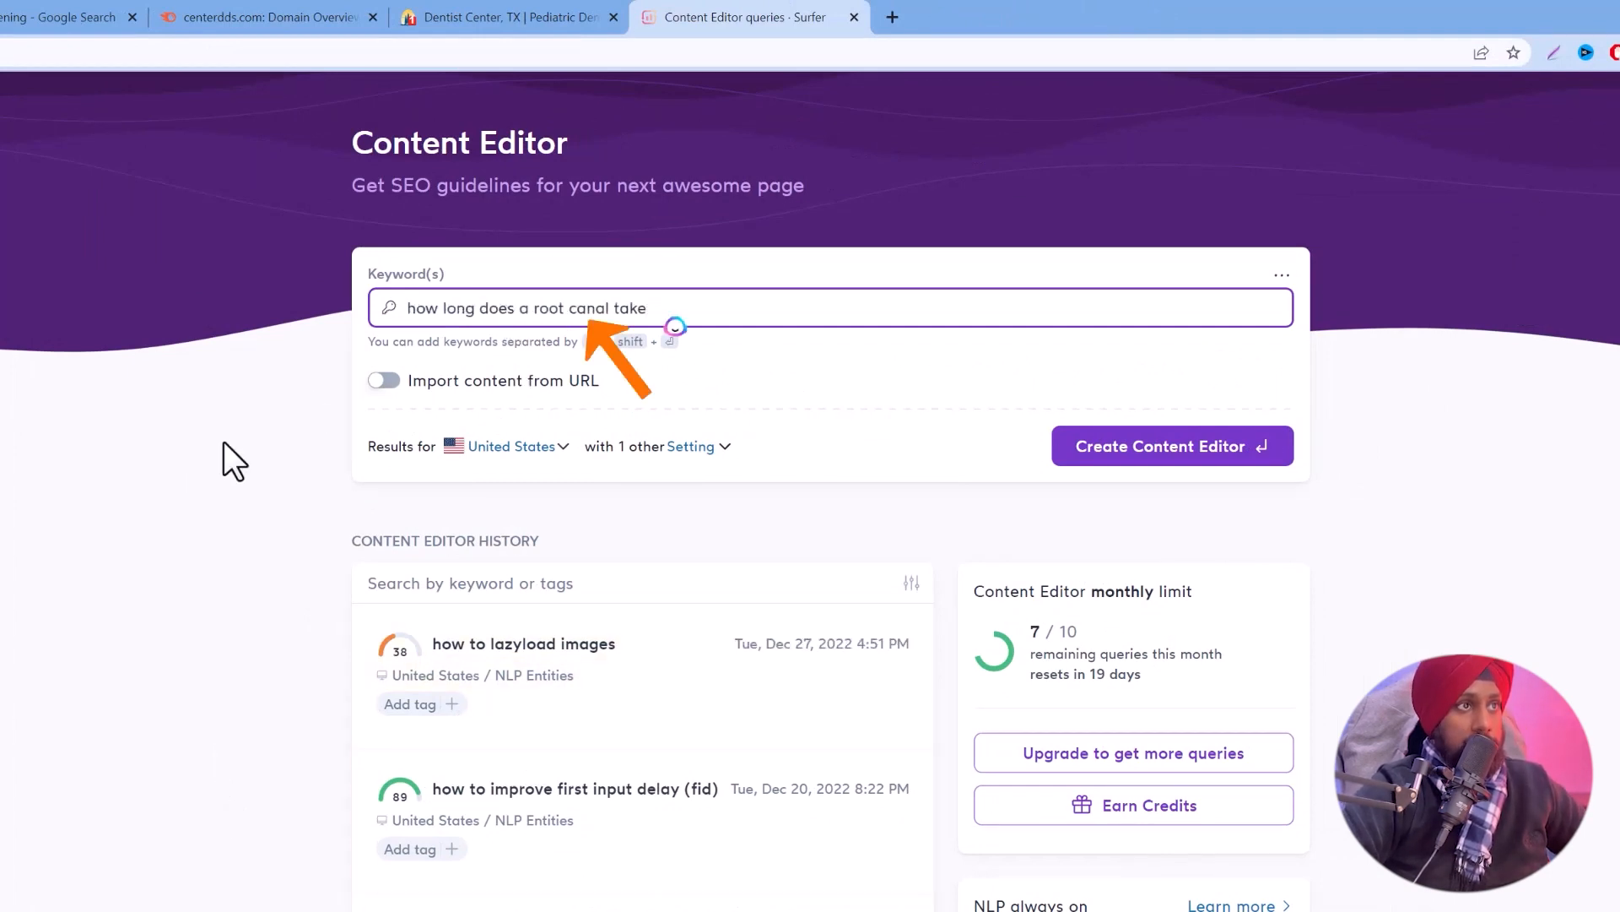
pyautogui.click(176, 447)
# Look through the available US city locations for the Content Editor results, and close the list without choosing another location.
pyautogui.click(544, 453)
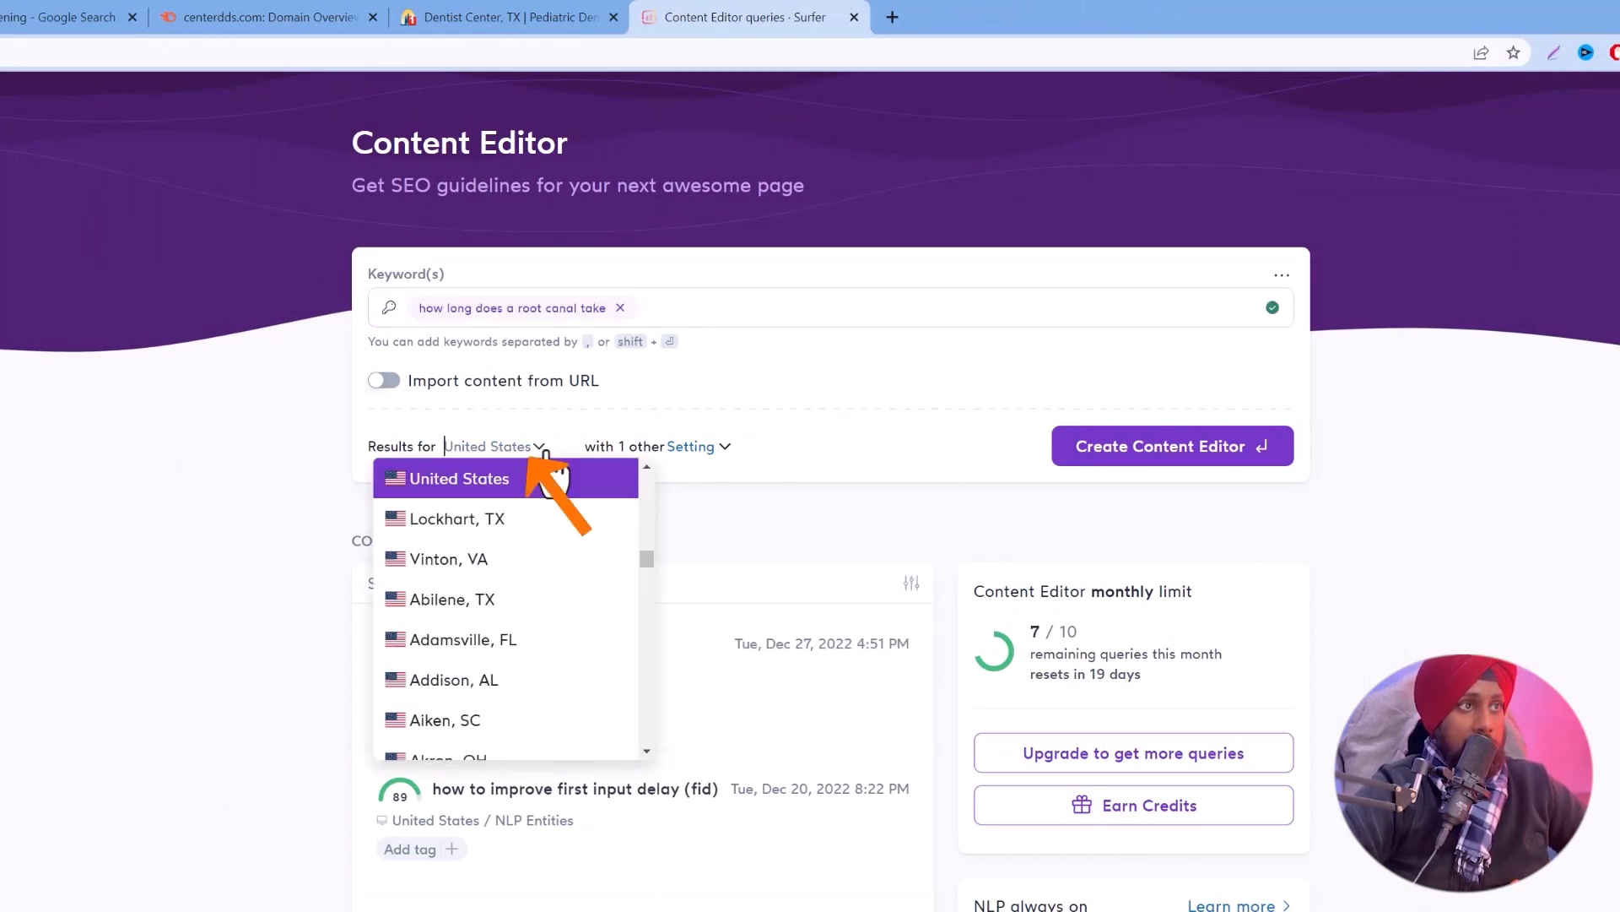
pyautogui.click(557, 451)
pyautogui.click(557, 452)
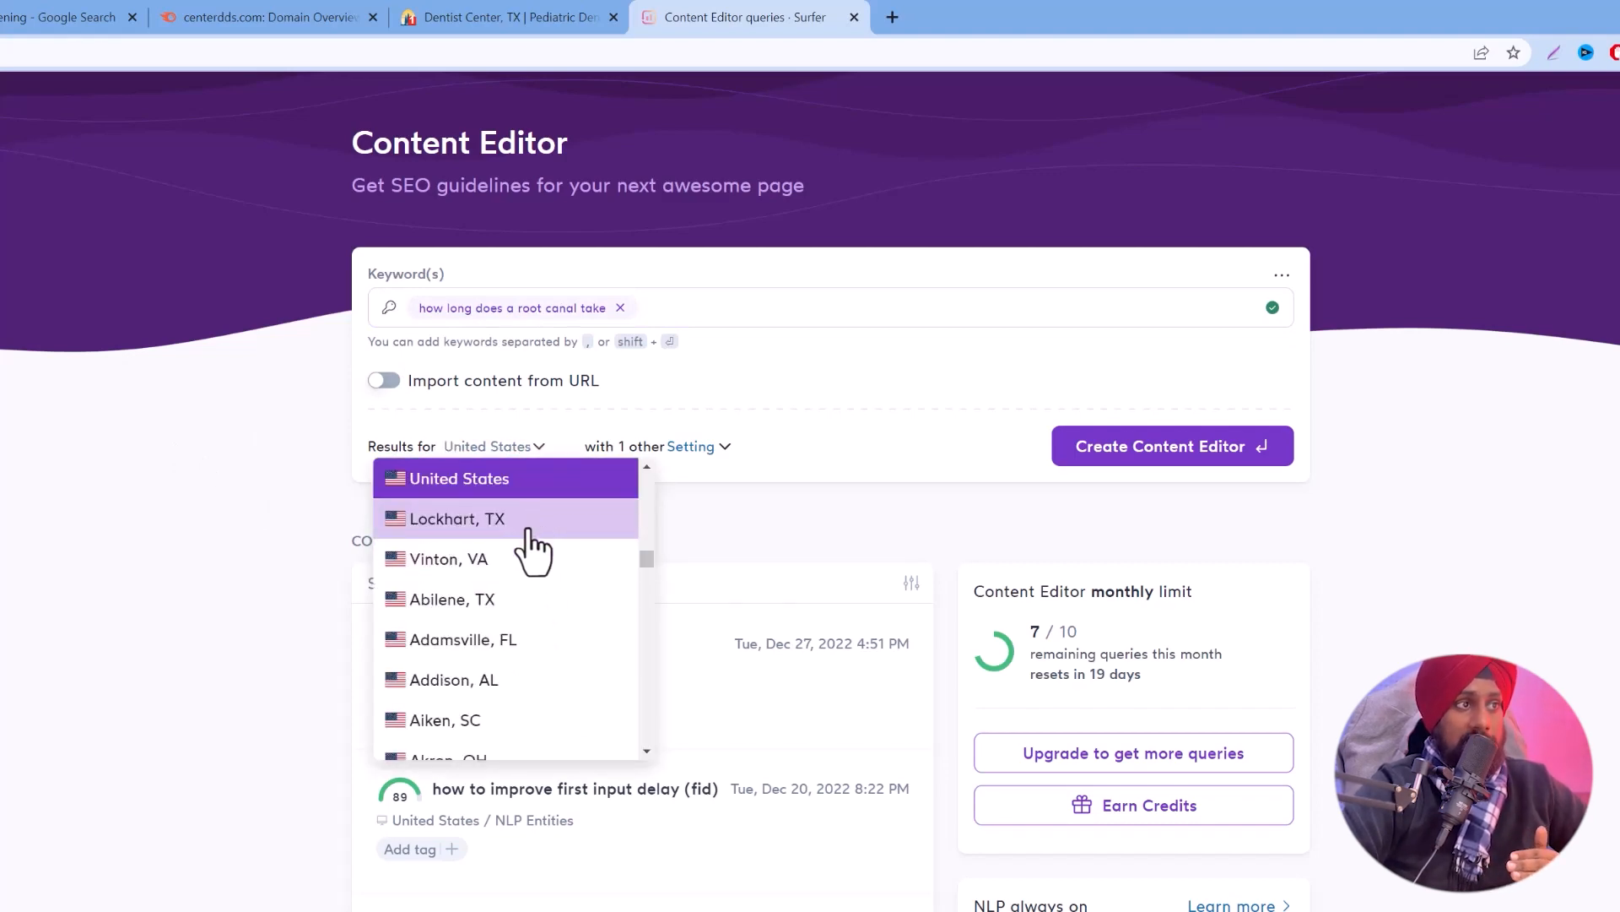
pyautogui.scroll(-3, 528, 540)
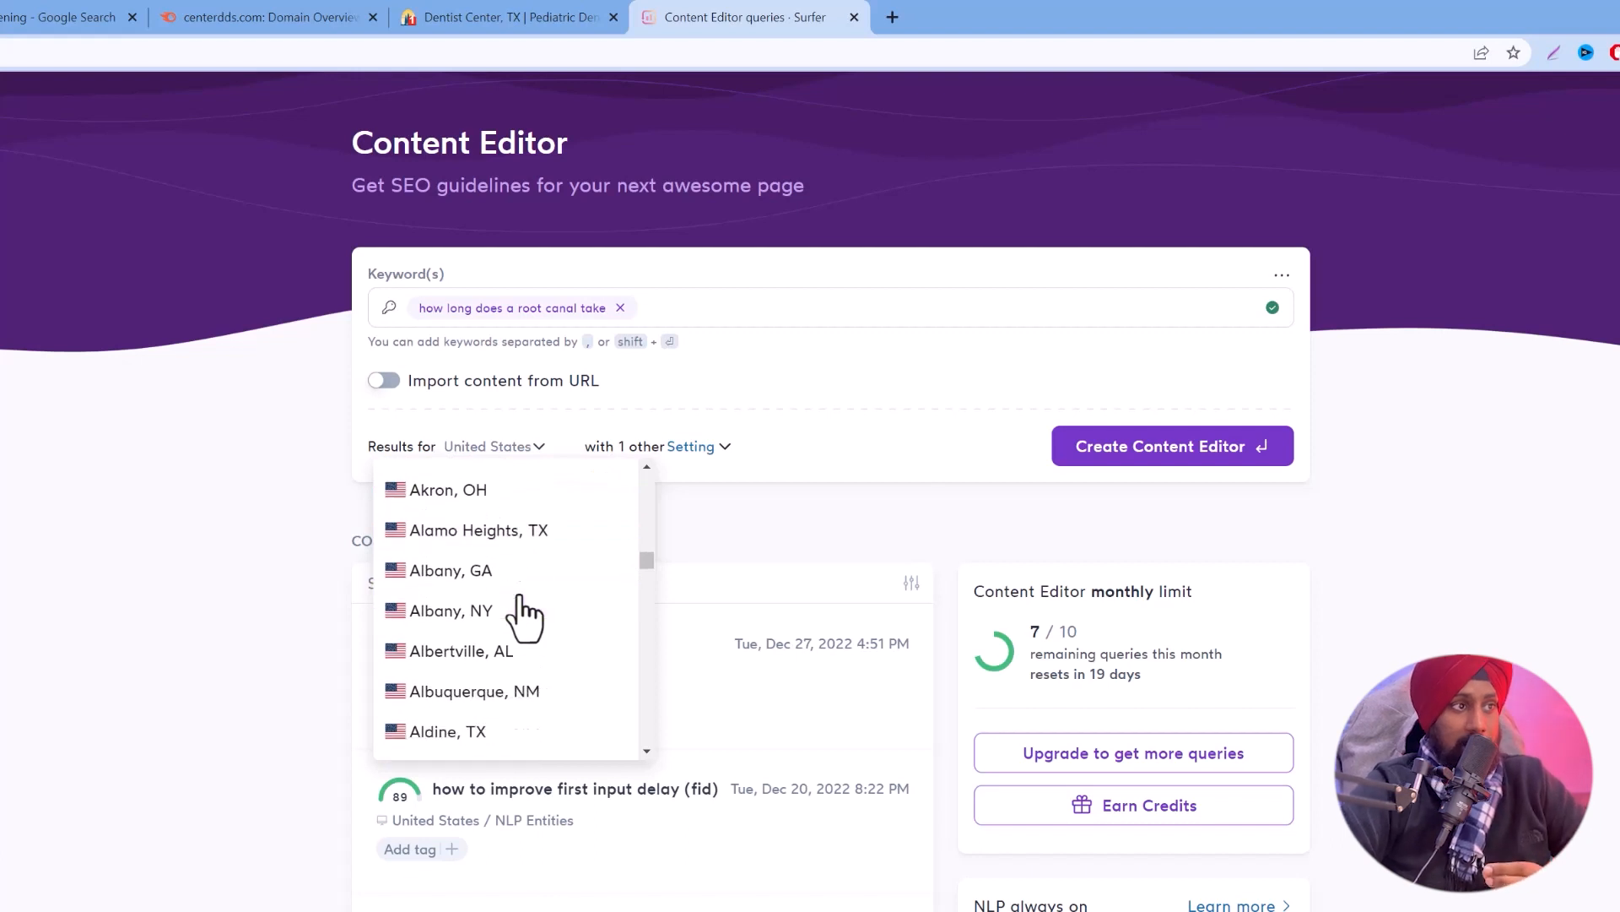
pyautogui.scroll(-1, 524, 616)
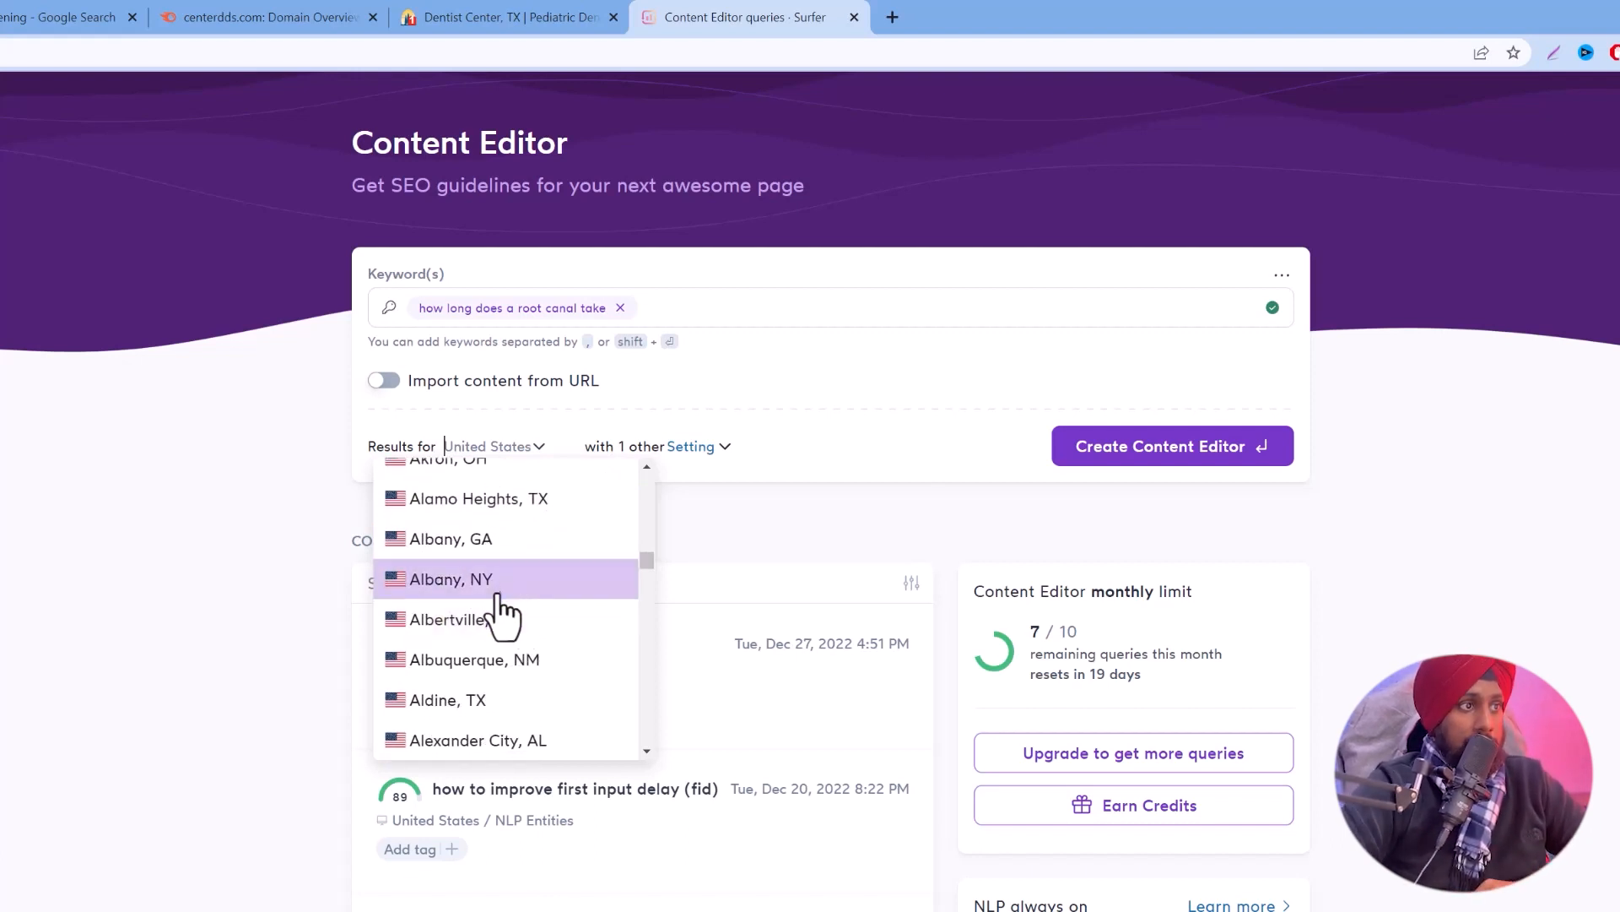
pyautogui.scroll(-4, 507, 591)
pyautogui.scroll(-8, 539, 654)
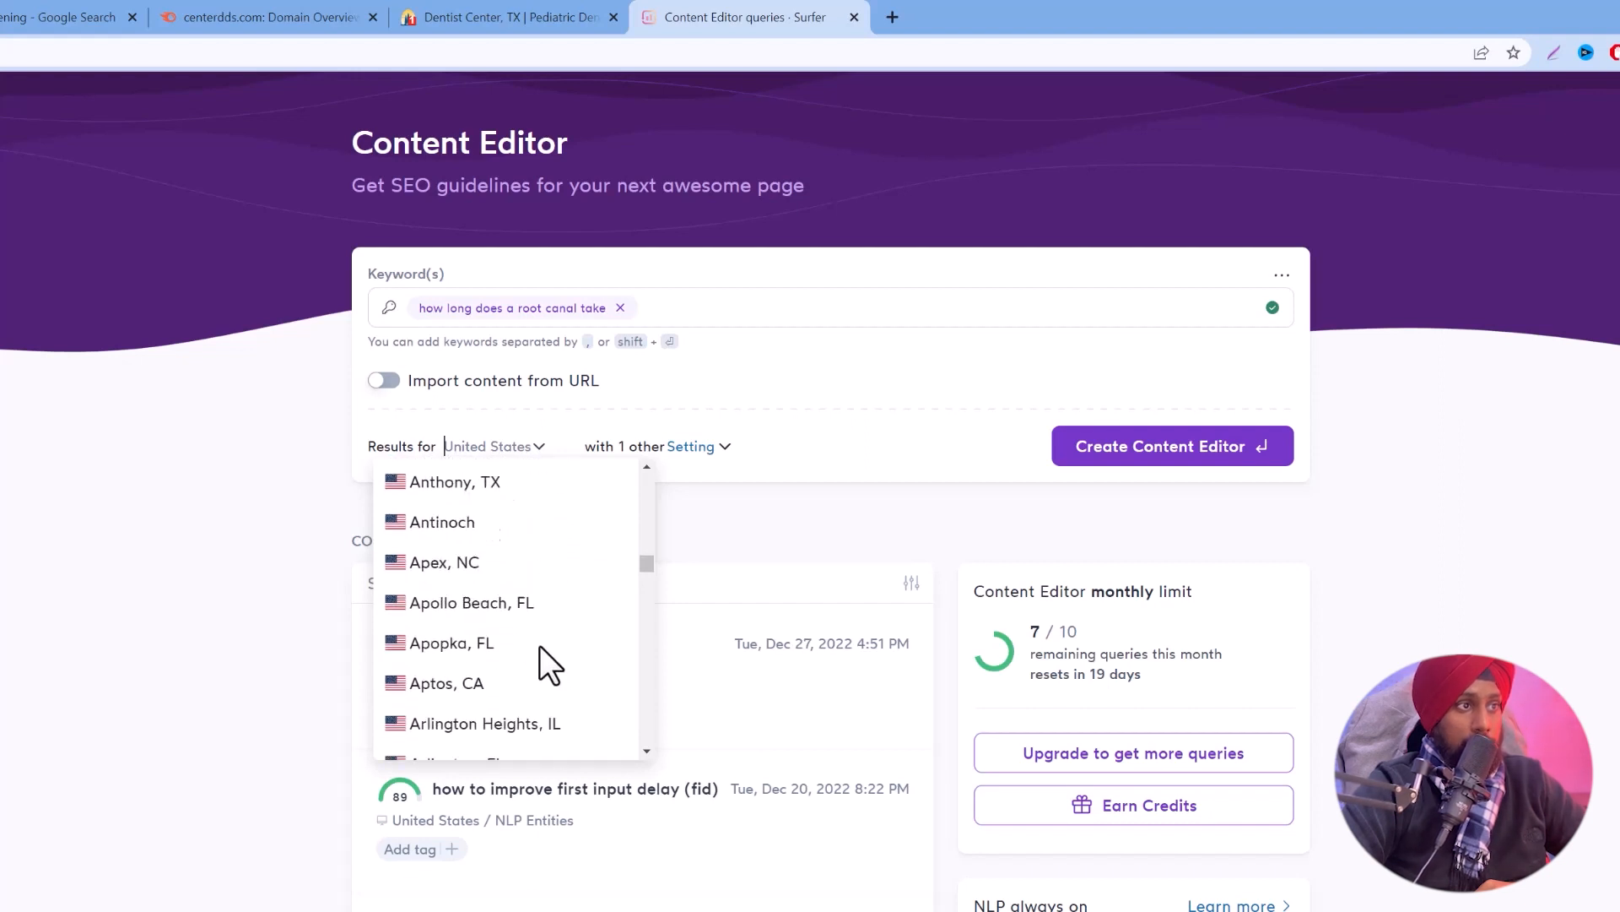
pyautogui.scroll(12, 520, 593)
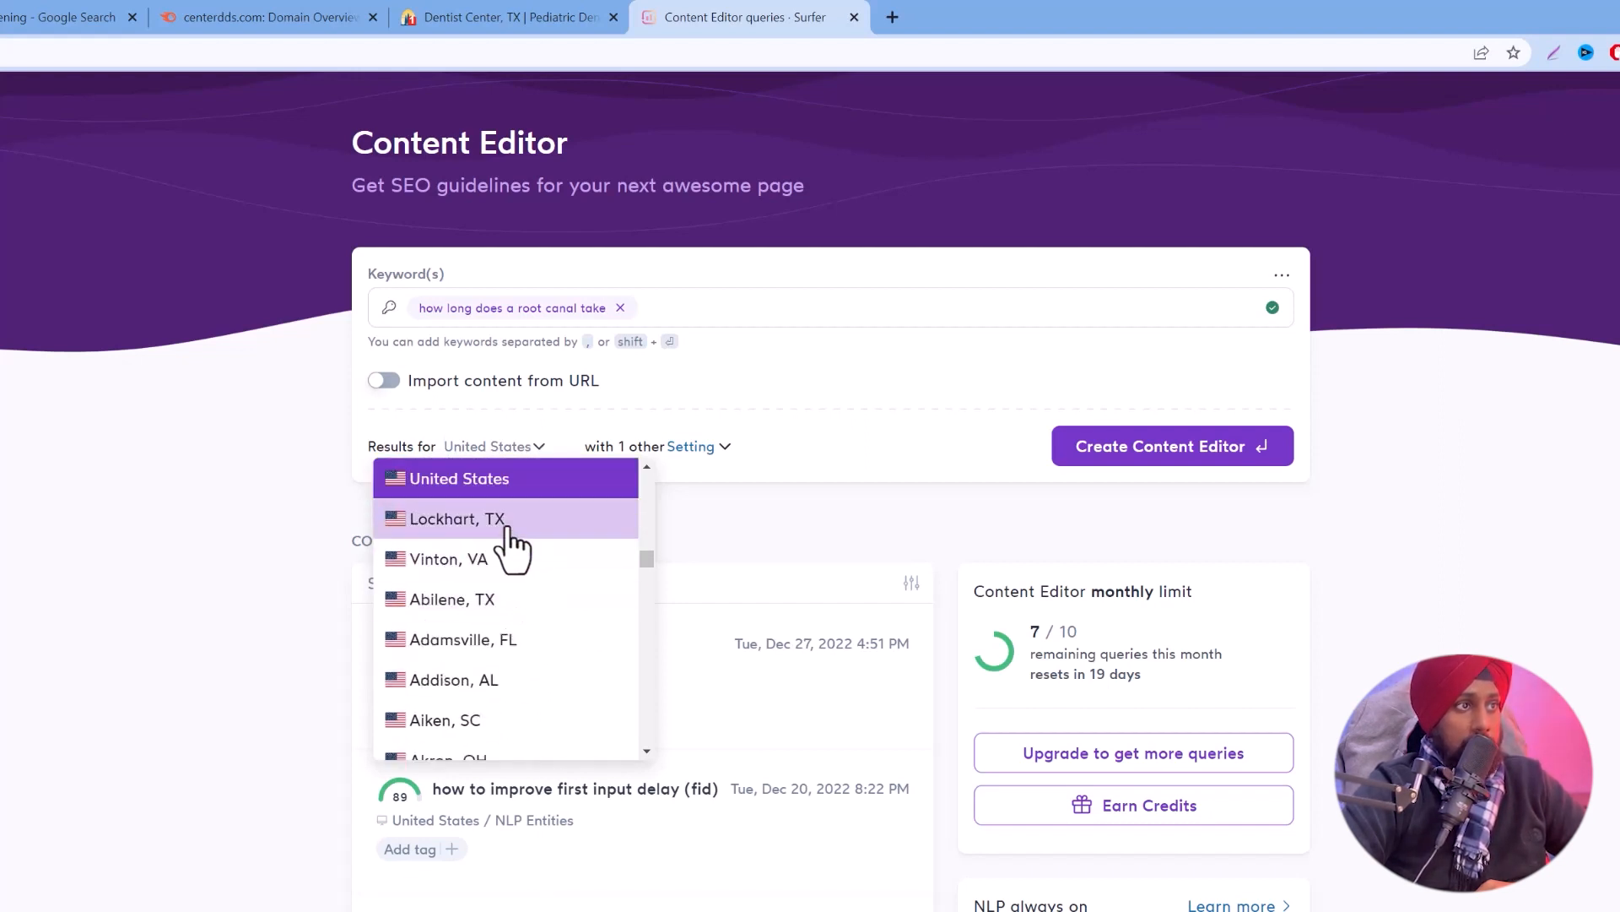
pyautogui.click(294, 534)
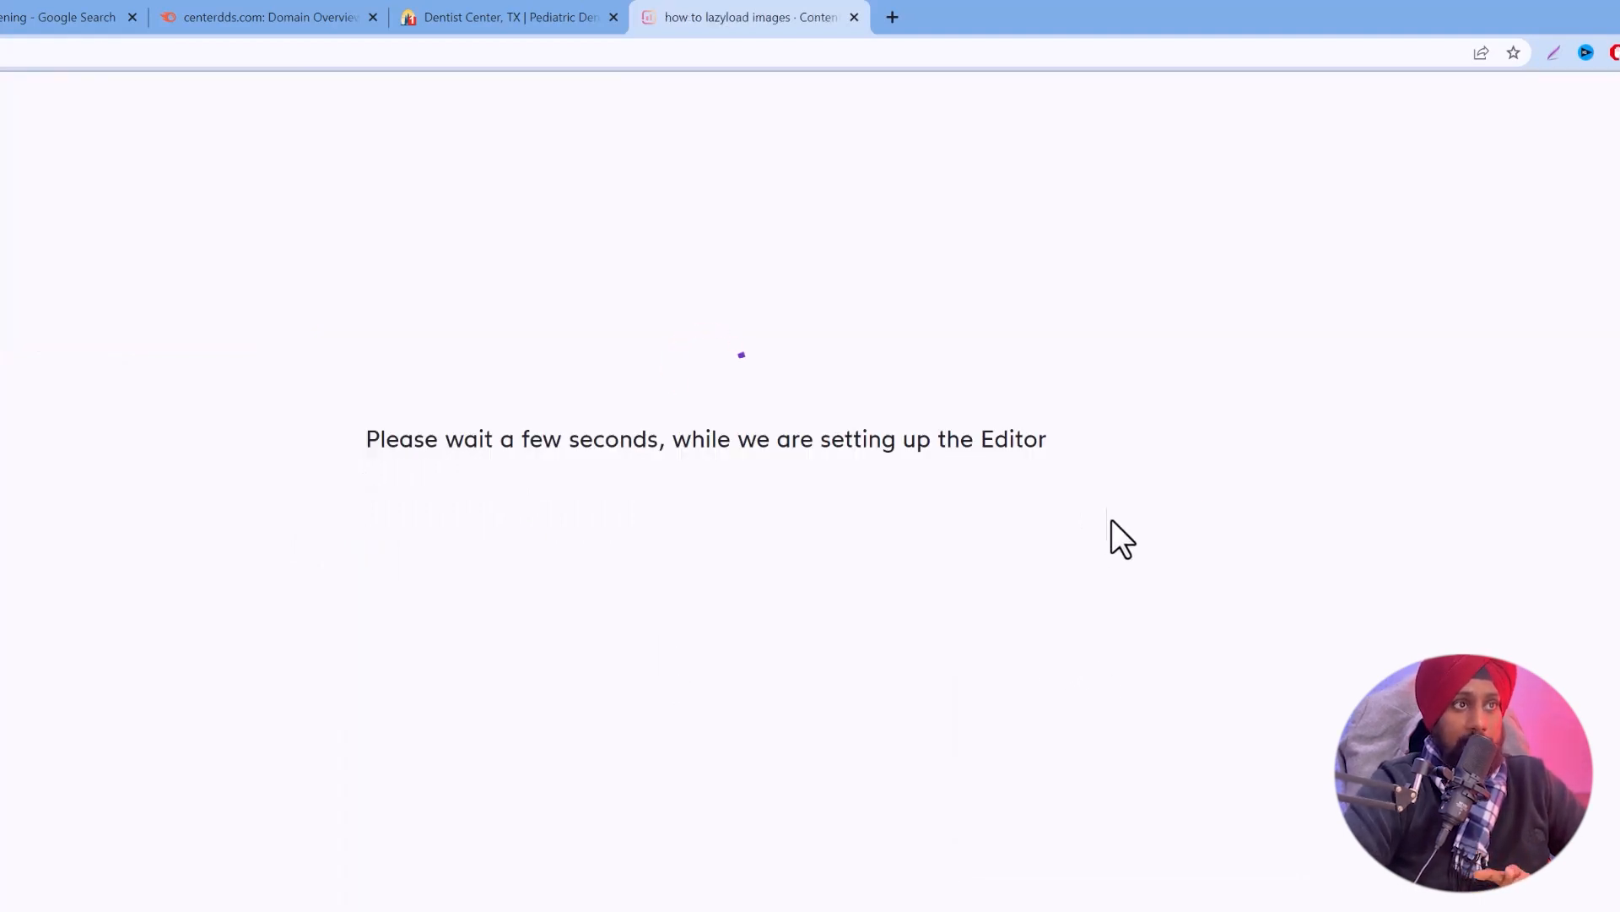
# Examine the "how to lazyload images" content guidelines, including the average and top competitor scores, content structure and suggested terms.
pyautogui.scroll(-2, 999, 423)
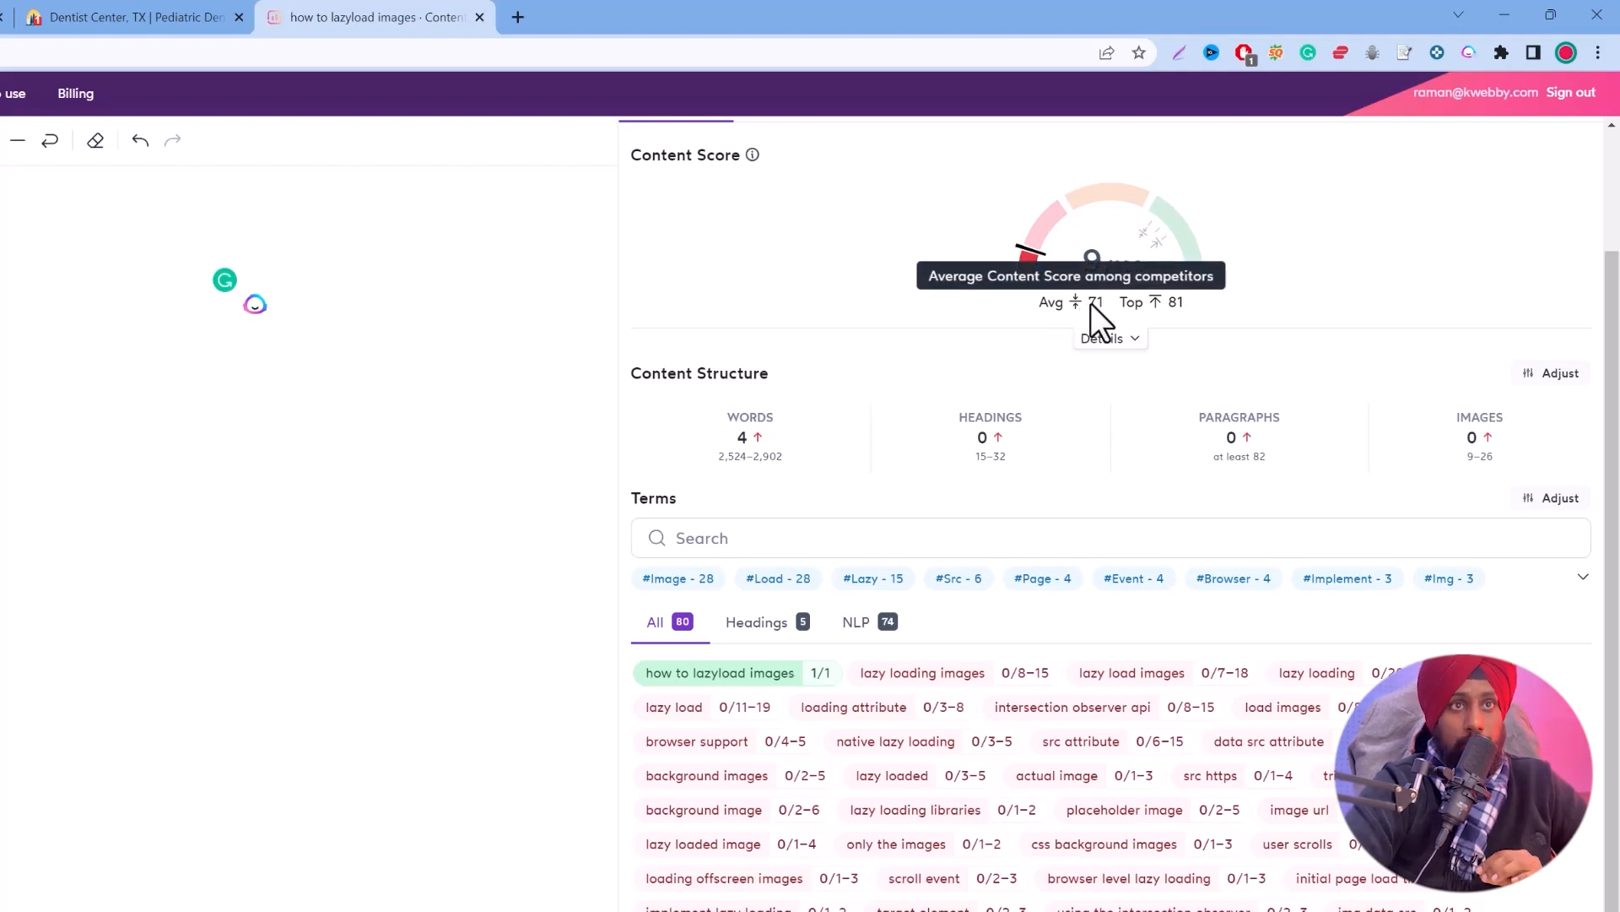
pyautogui.moveTo(1173, 300)
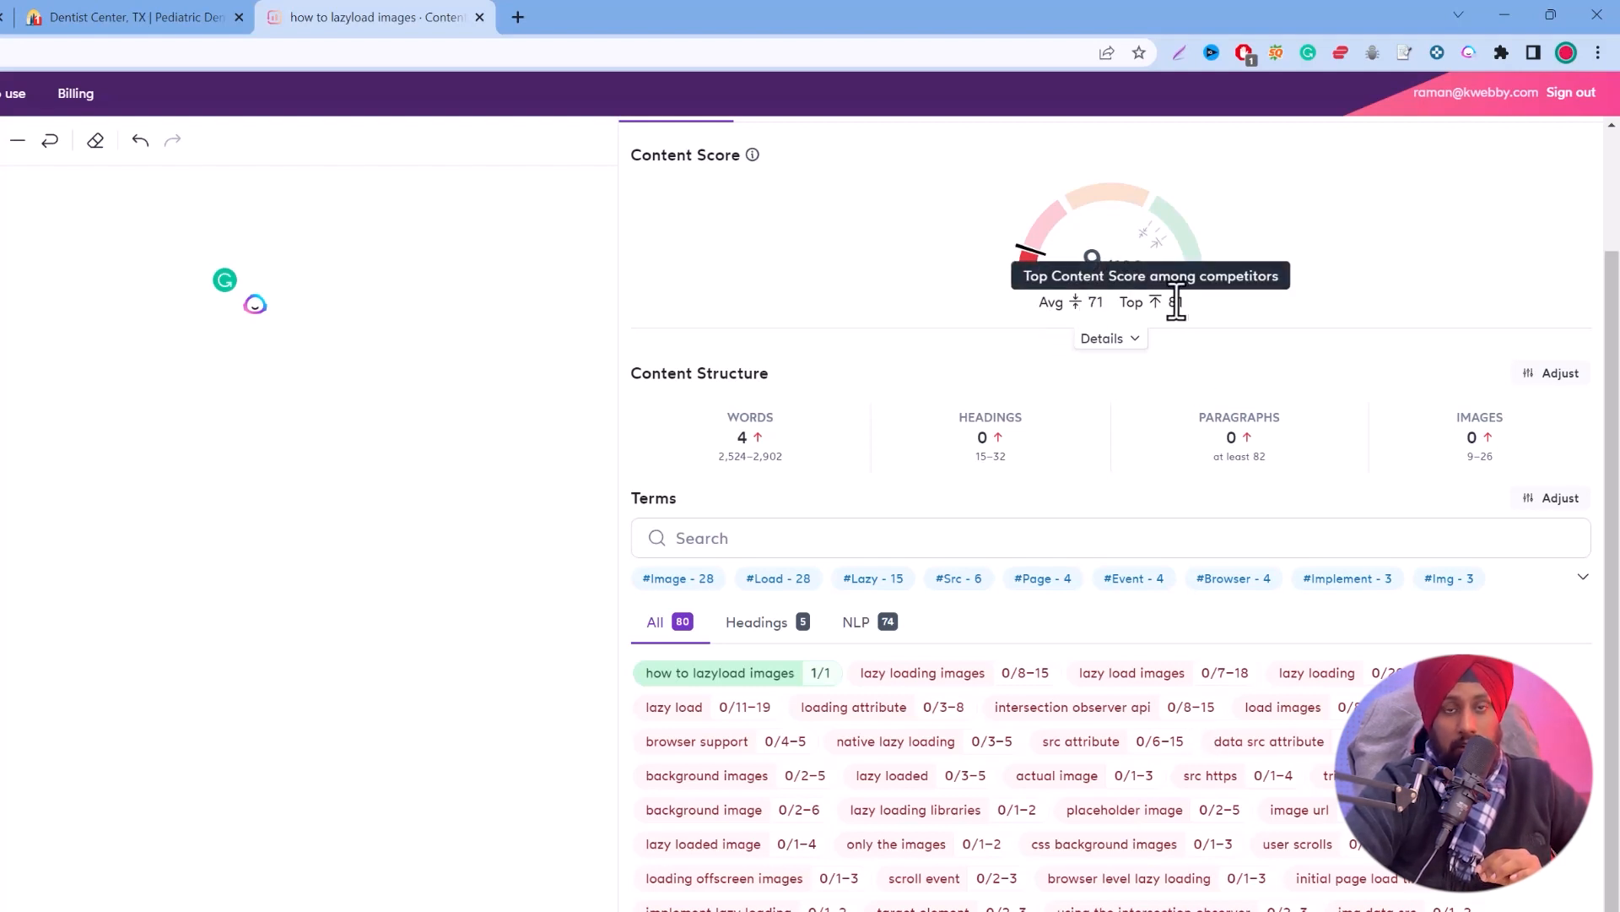
pyautogui.moveTo(1112, 204)
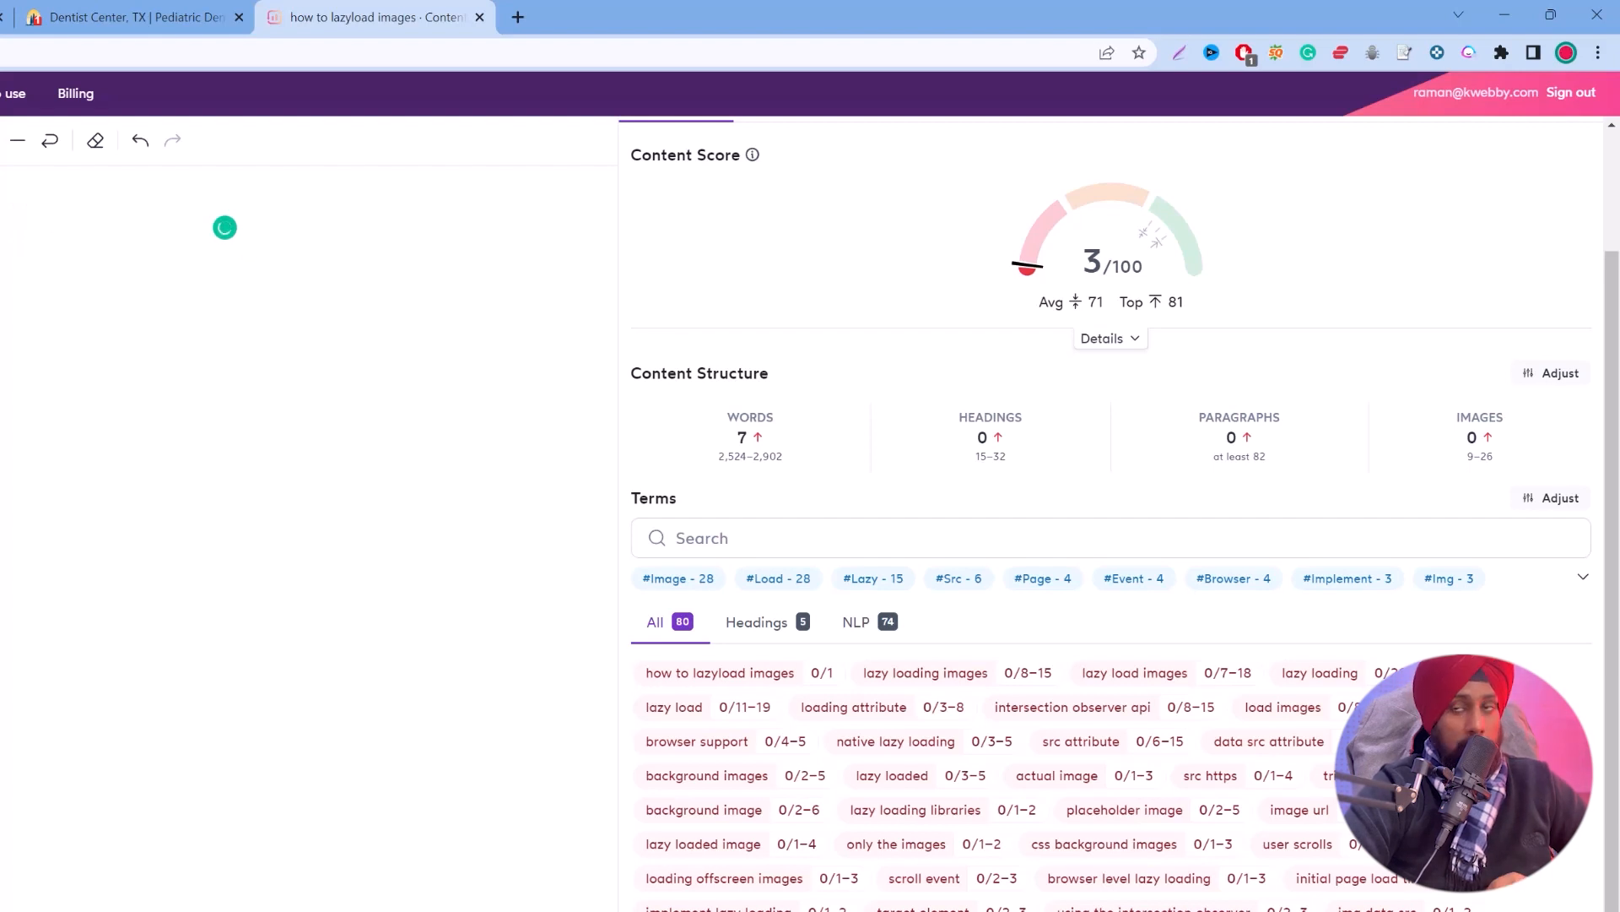
pyautogui.scroll(3, 1001, 781)
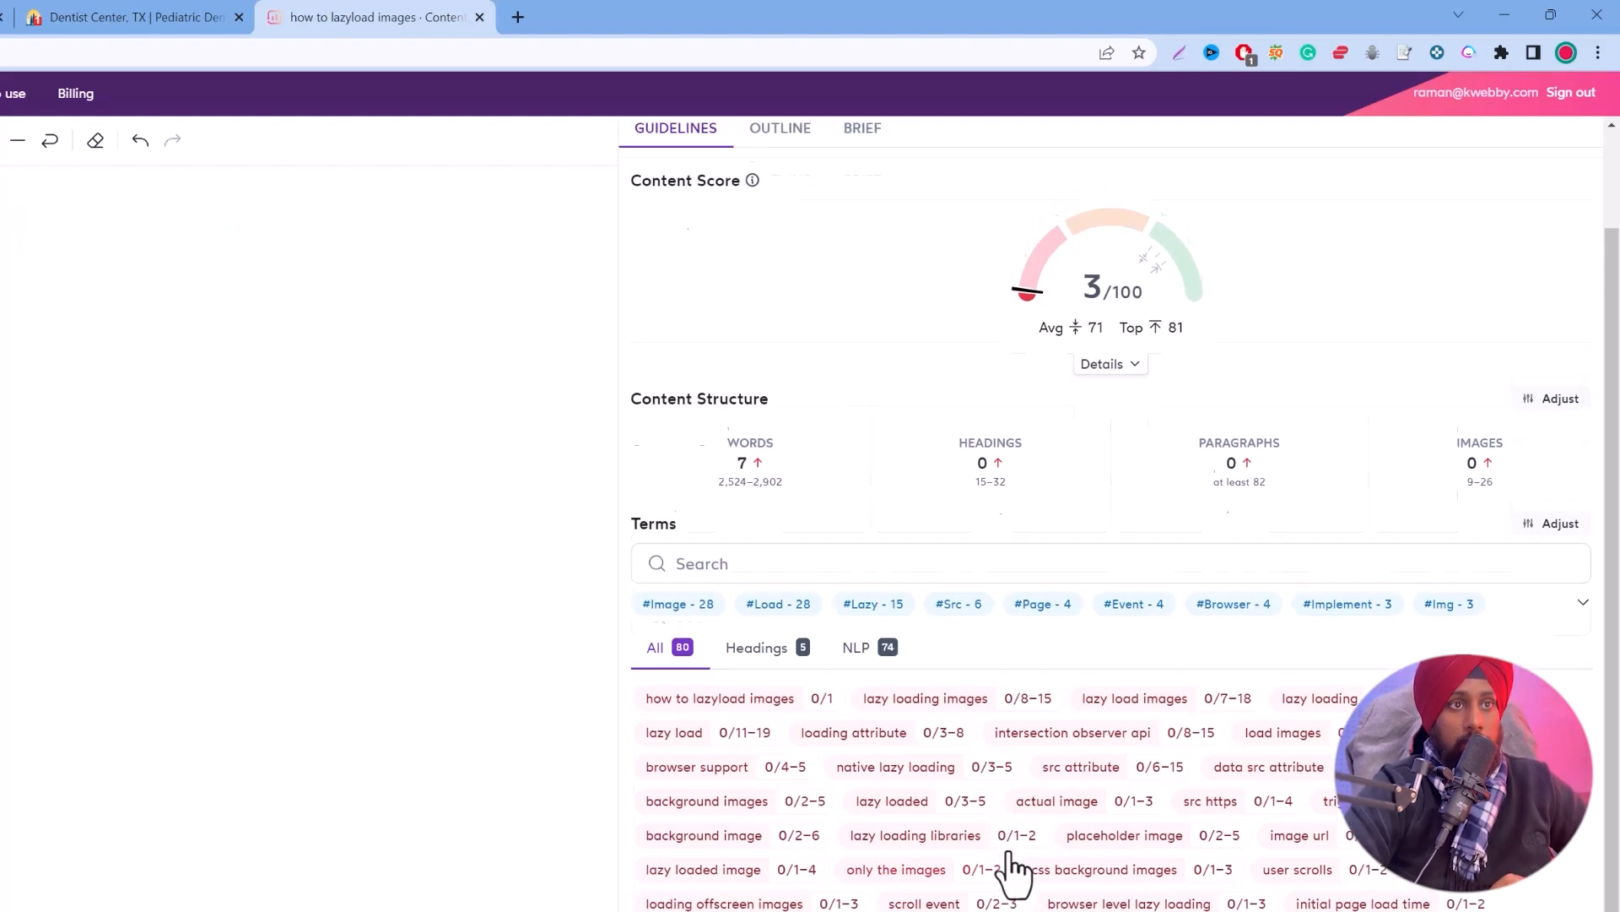
pyautogui.scroll(-3, 742, 770)
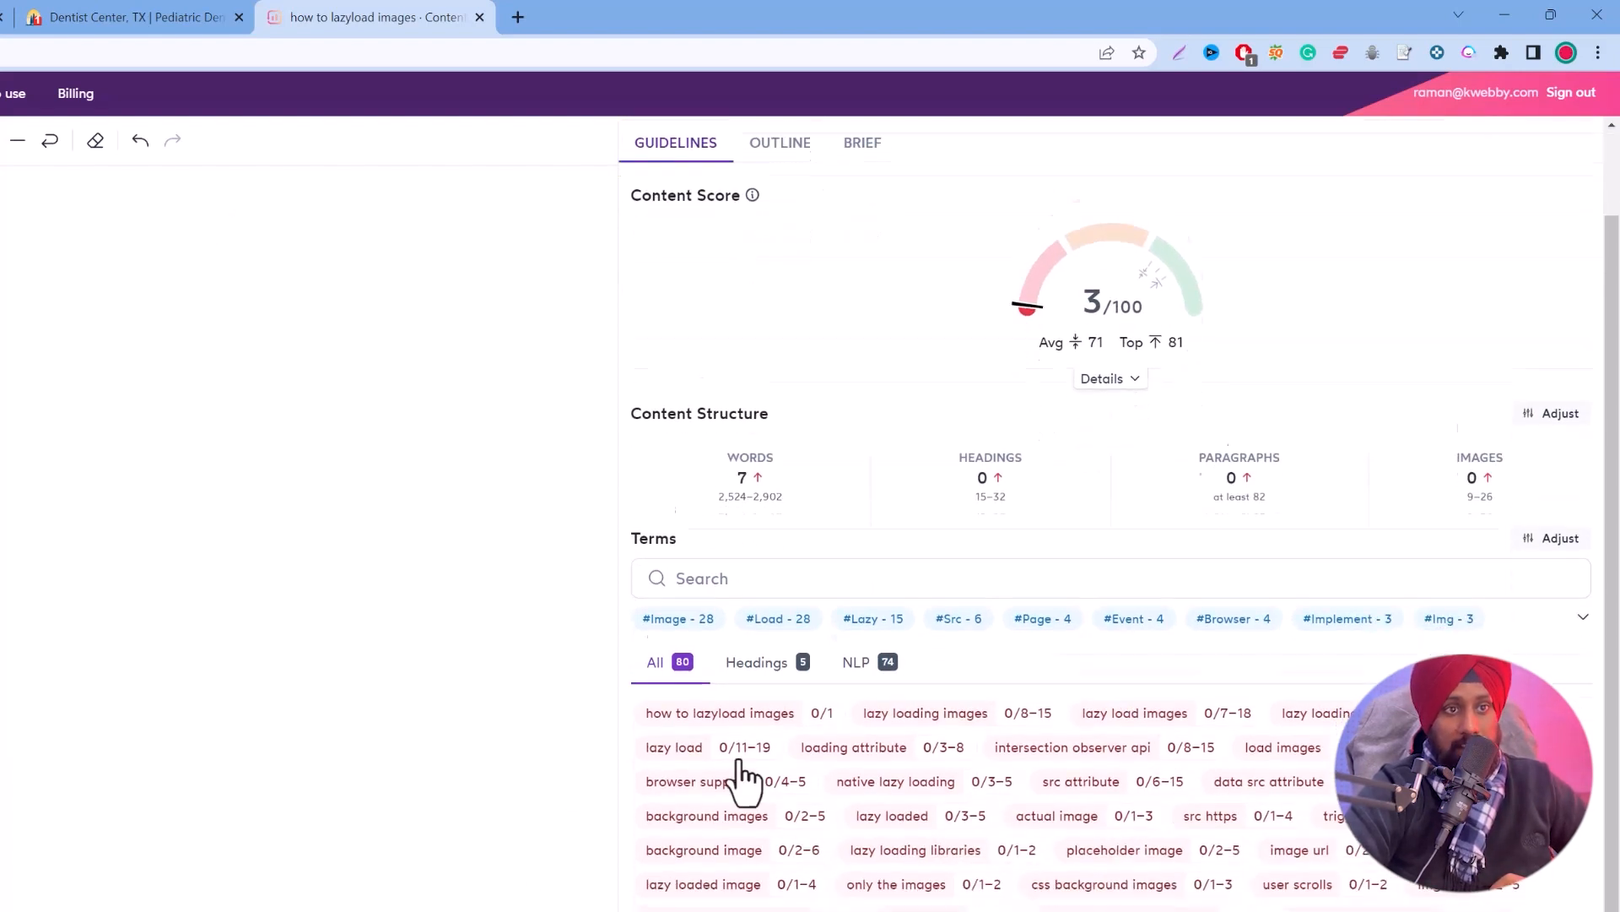